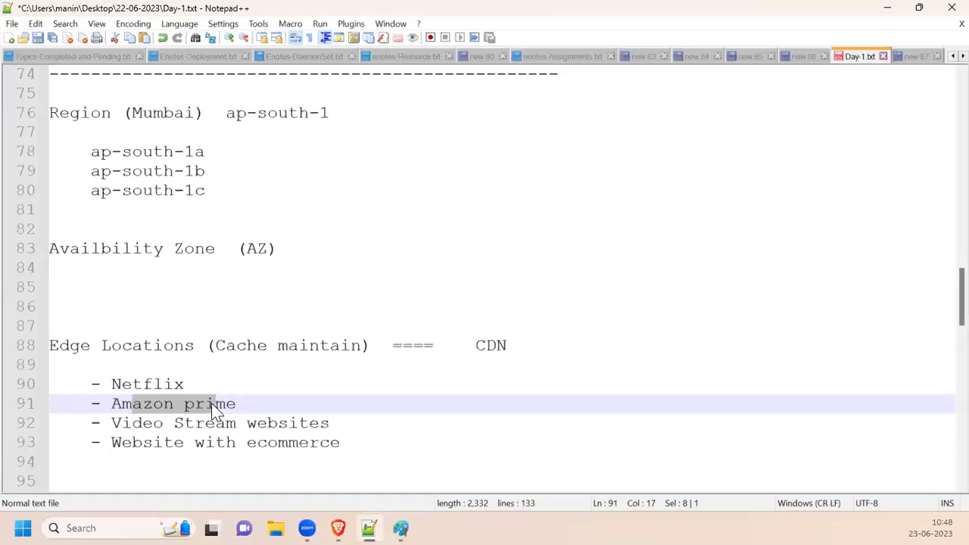
# Step: Highlight the edge-location examples from Netflix to Website with ecommerce in the Day-1 notes
pyautogui.moveTo(119, 405); pyautogui.dragTo(227, 406)
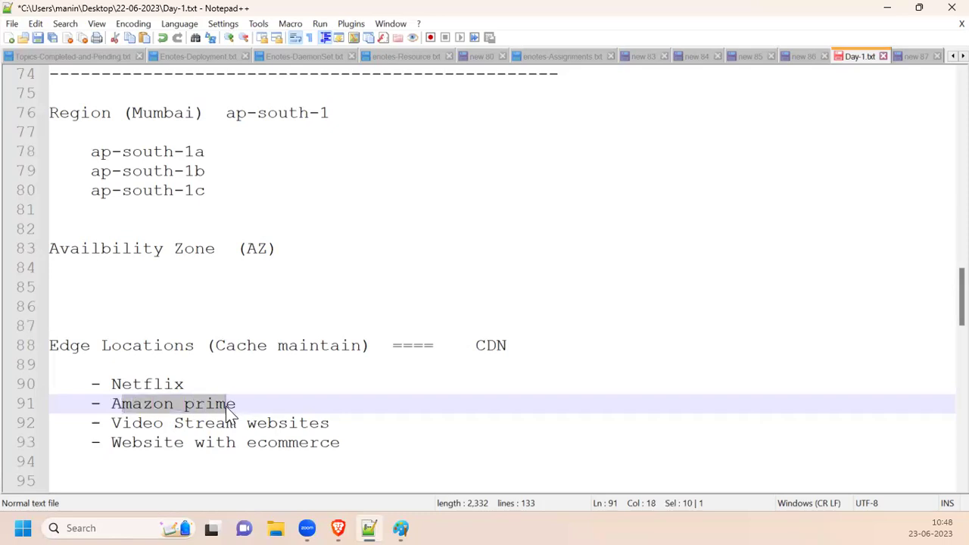
pyautogui.moveTo(120, 385); pyautogui.dragTo(206, 387)
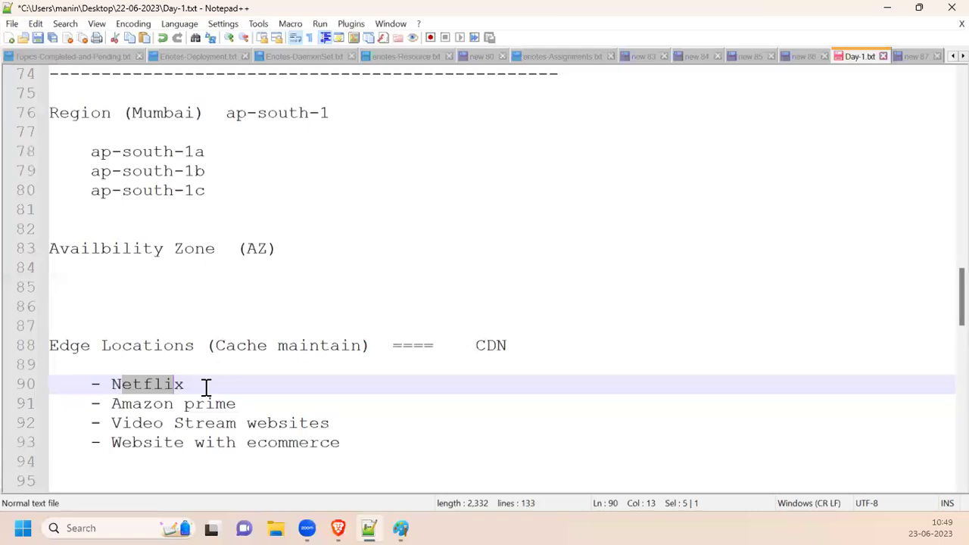
pyautogui.moveTo(100, 382); pyautogui.dragTo(359, 442)
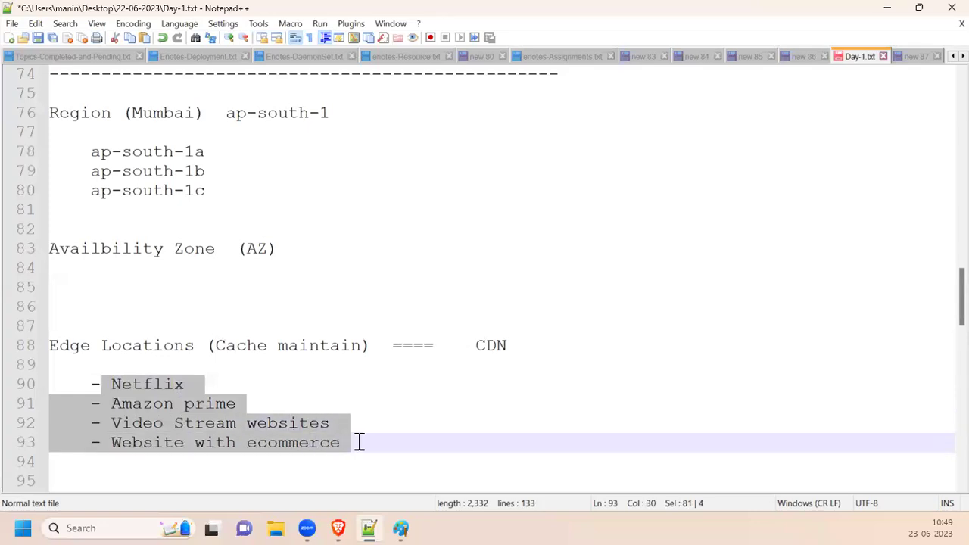
# Step: Switch to the AWS Management Console in the browser and open EC2 from the Compute service category
pyautogui.click(338, 525)
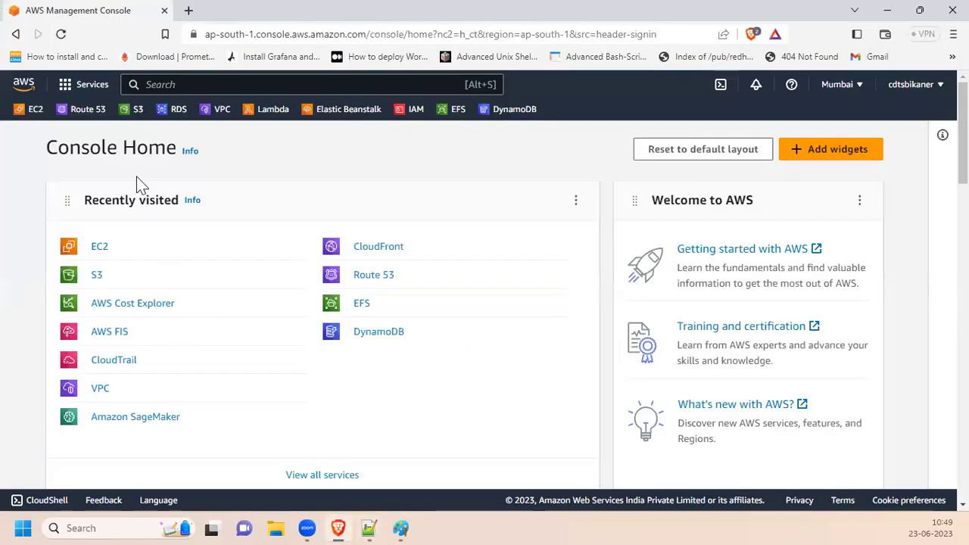
pyautogui.click(31, 113)
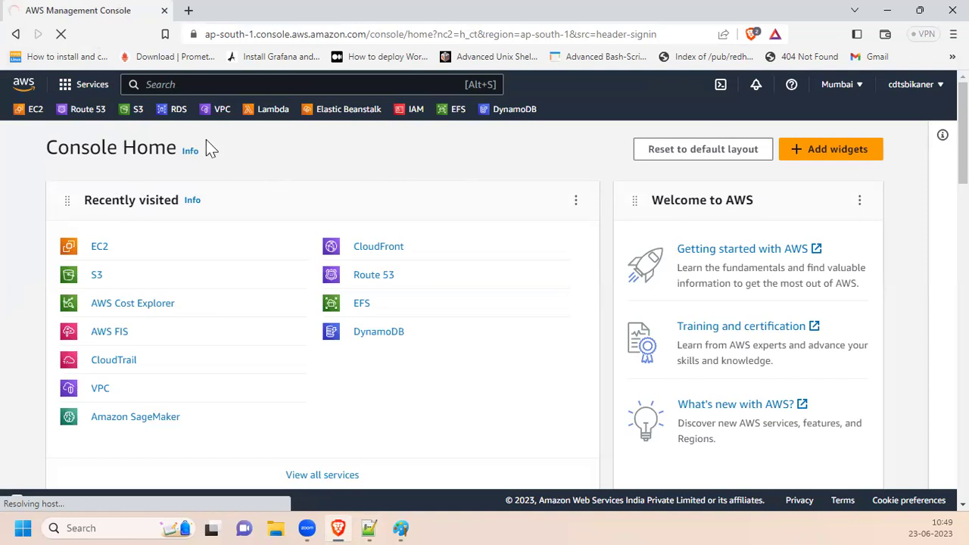
pyautogui.click(93, 86)
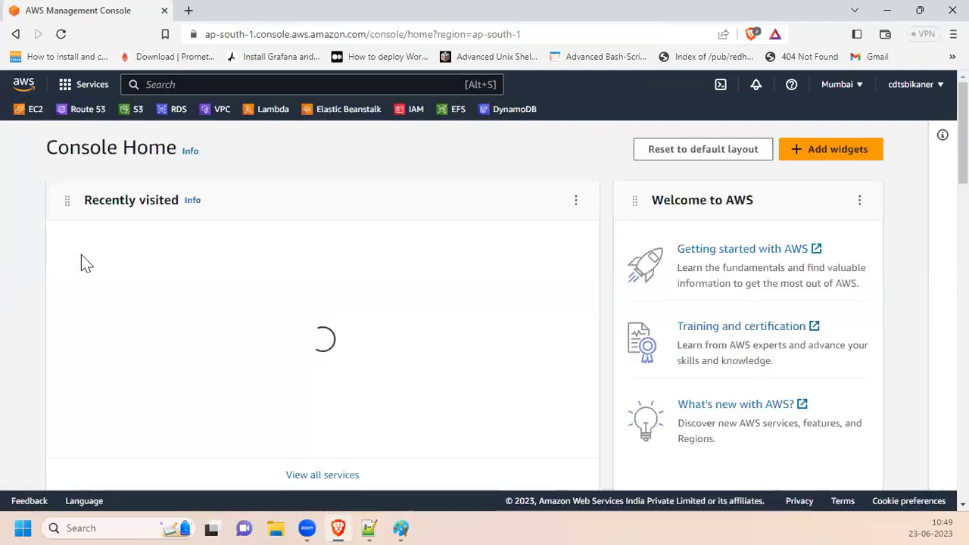
pyautogui.click(75, 84)
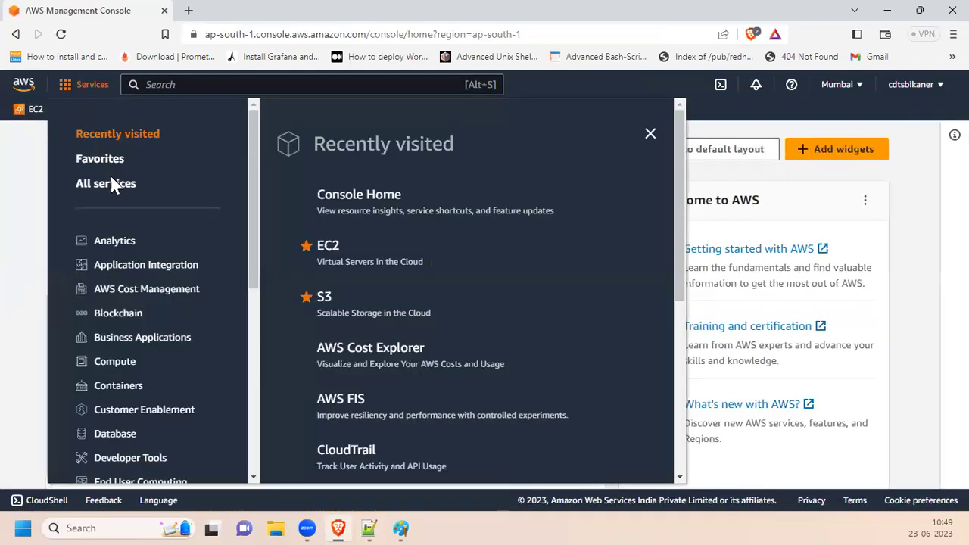
pyautogui.click(129, 365)
pyautogui.click(331, 209)
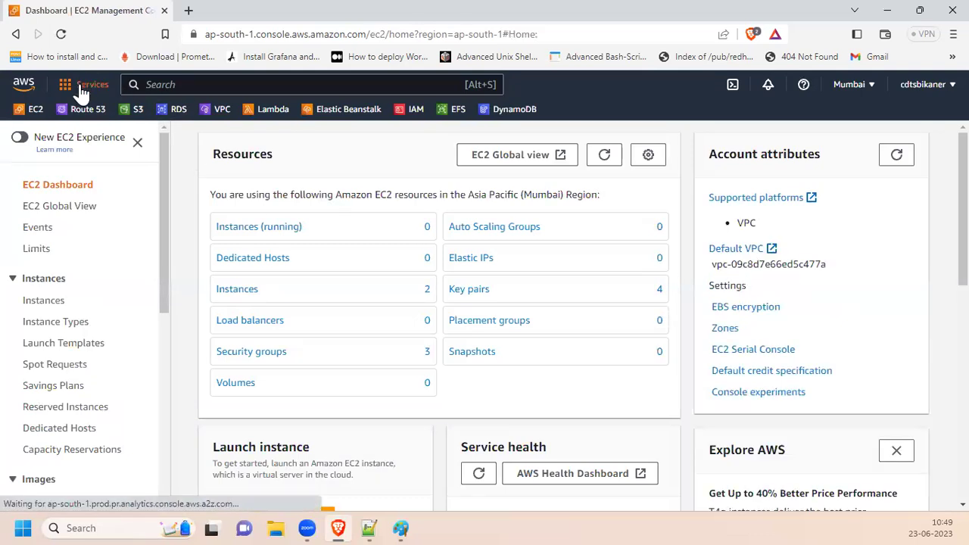
# Step: Reopen EC2 from the recently visited services and list the running instances in the Mumbai region
pyautogui.click(82, 90)
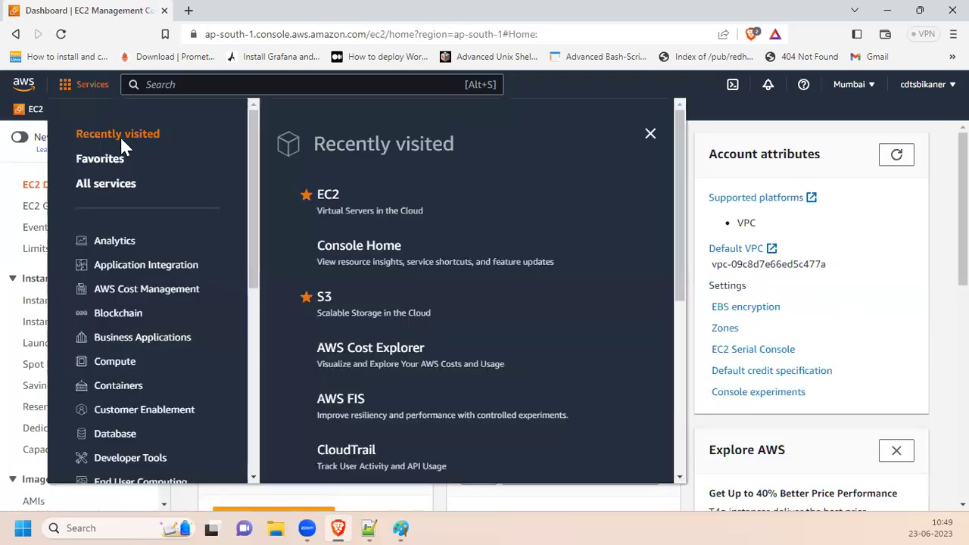
pyautogui.click(331, 196)
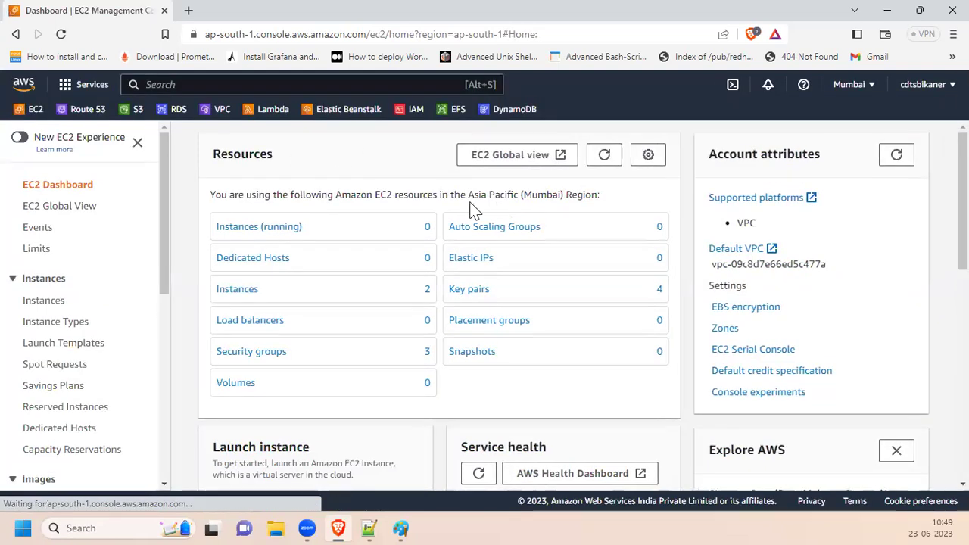
pyautogui.click(234, 235)
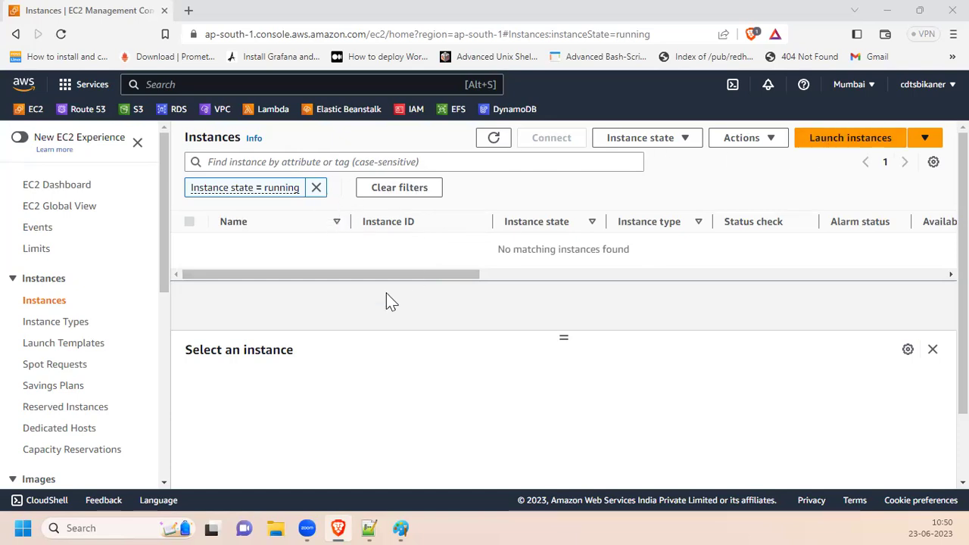
# Step: Return to the EC2 dashboard through the Compute service category and list its running instances again
pyautogui.click(68, 85)
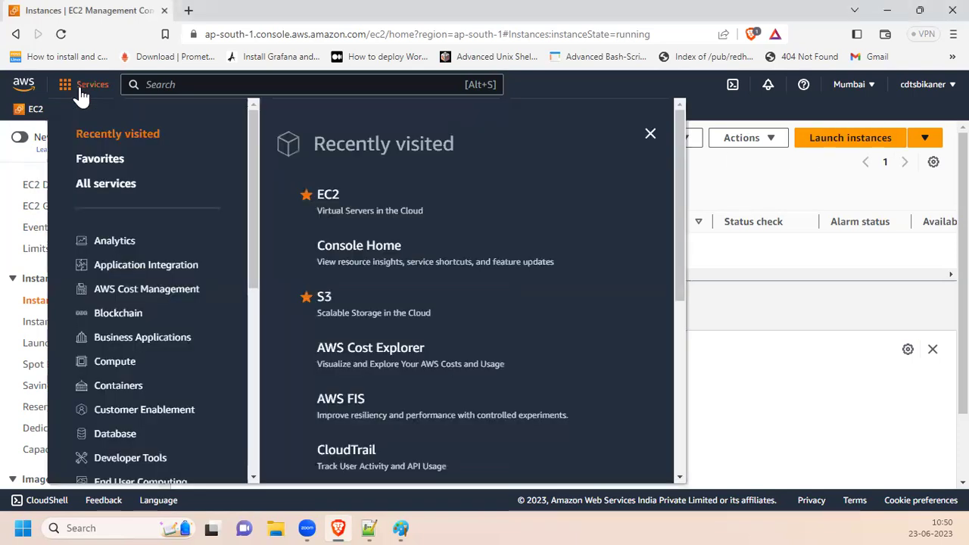
pyautogui.click(123, 388)
pyautogui.click(122, 363)
pyautogui.click(327, 212)
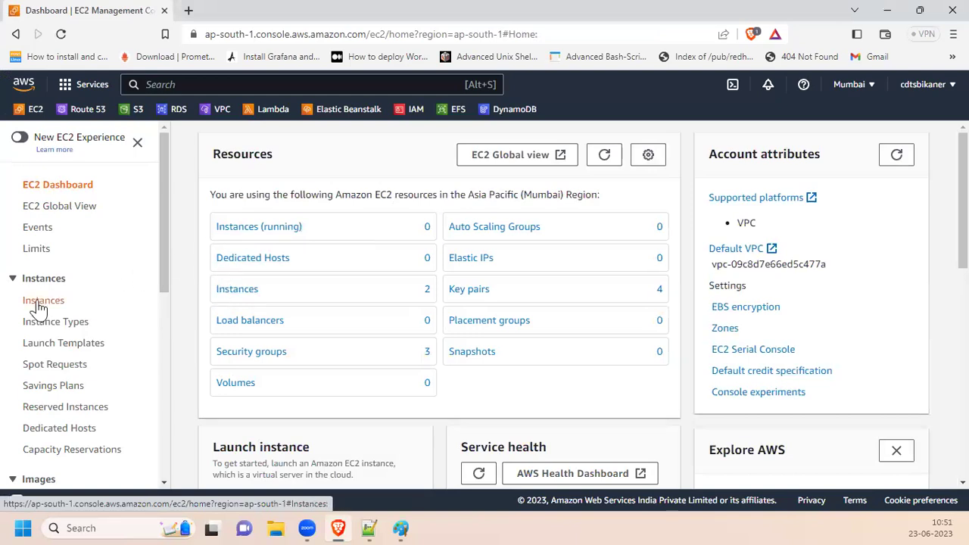
pyautogui.click(240, 233)
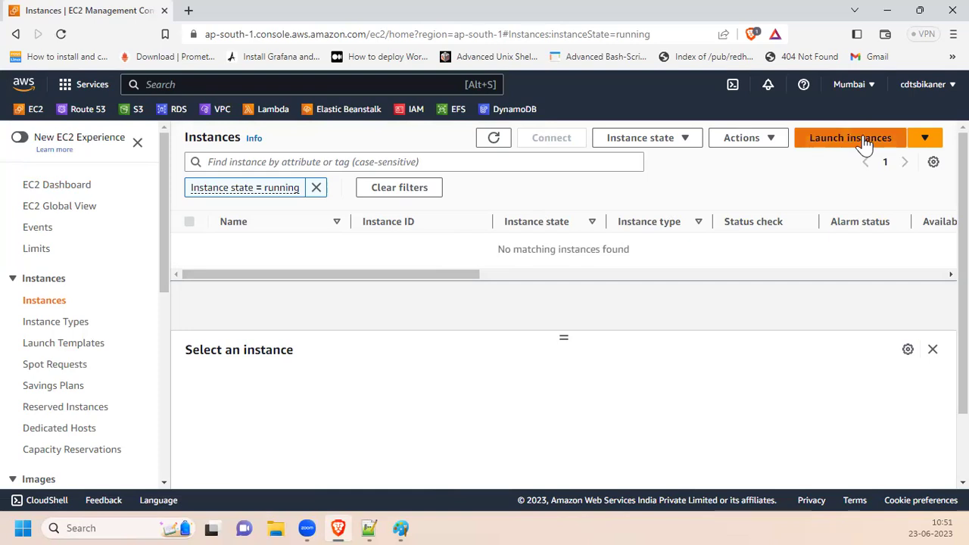
# Step: Switch to Notepad++ and insert "(VM)" after "EC2 instance" in items 2 and 3 of the new 87 notes
pyautogui.click(346, 522)
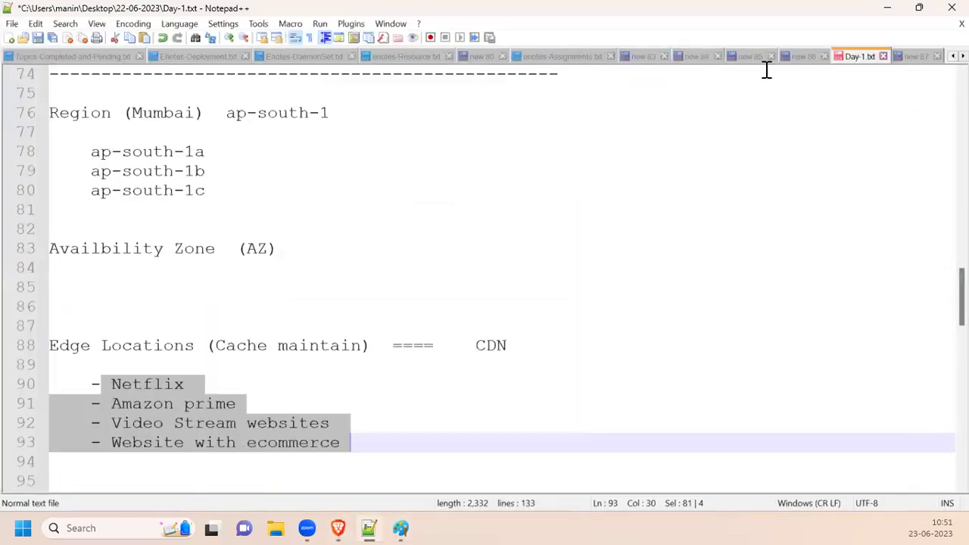
pyautogui.click(916, 57)
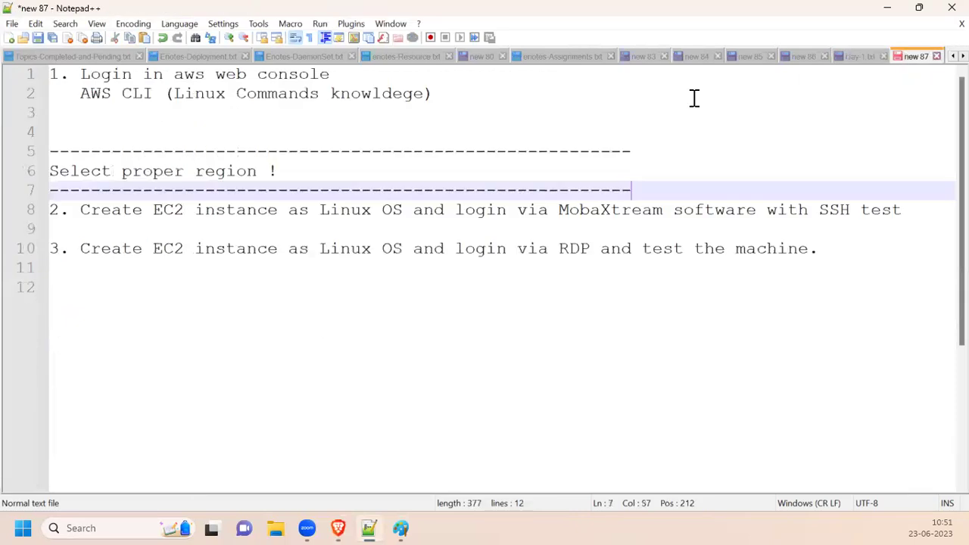
pyautogui.click(158, 209)
pyautogui.click(278, 209)
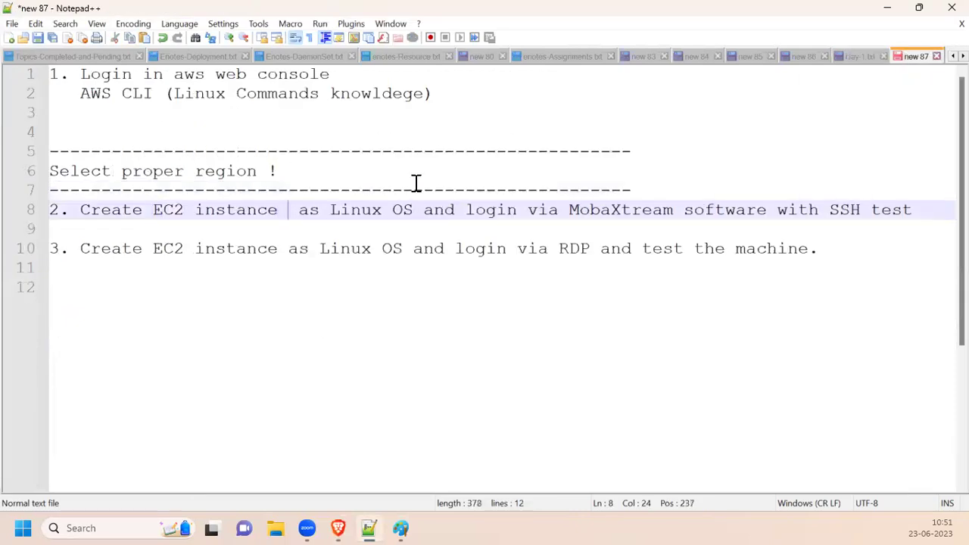
pyautogui.write('(VM)')
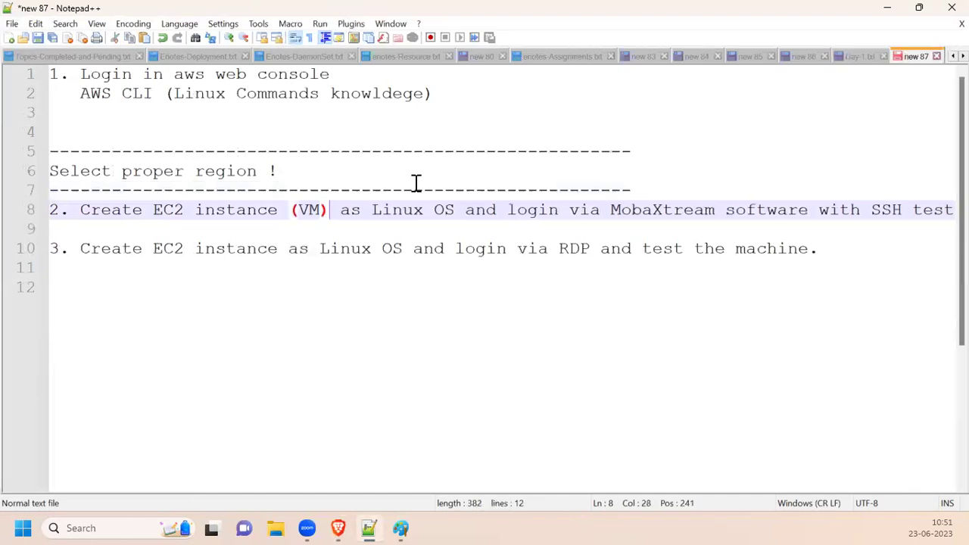
pyautogui.click(288, 250)
pyautogui.write('(VM)')
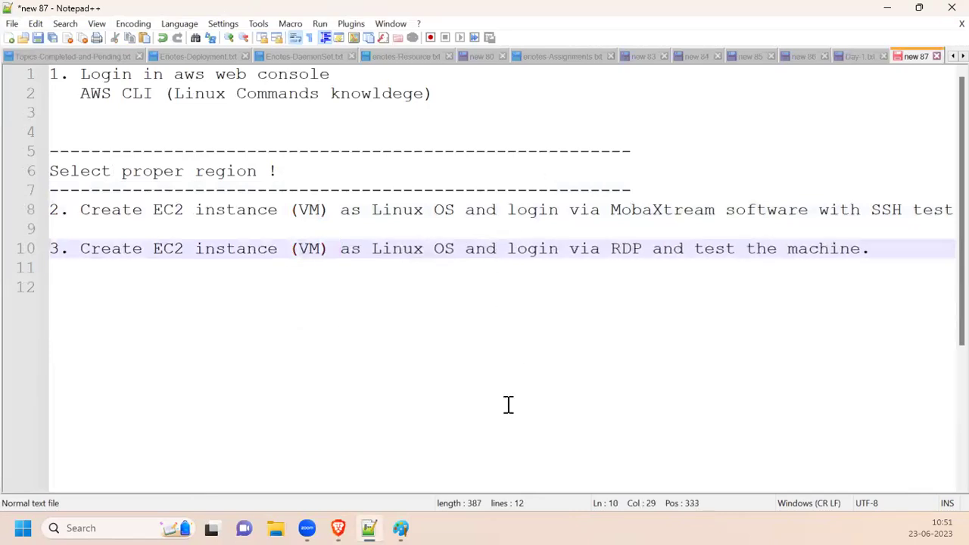
# Step: Switch back to the browser, start launching a new EC2 instance and name it "myserver1"
pyautogui.click(347, 523)
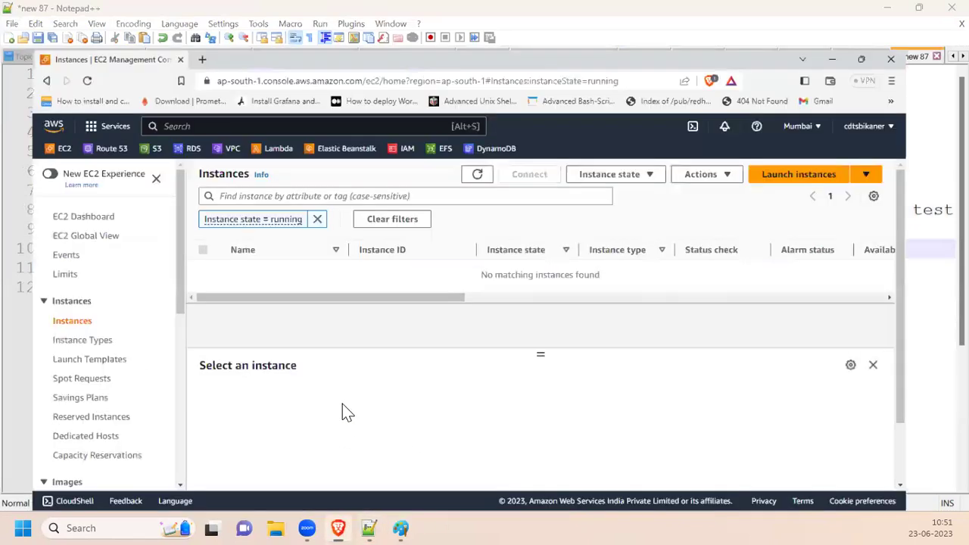
pyautogui.click(863, 141)
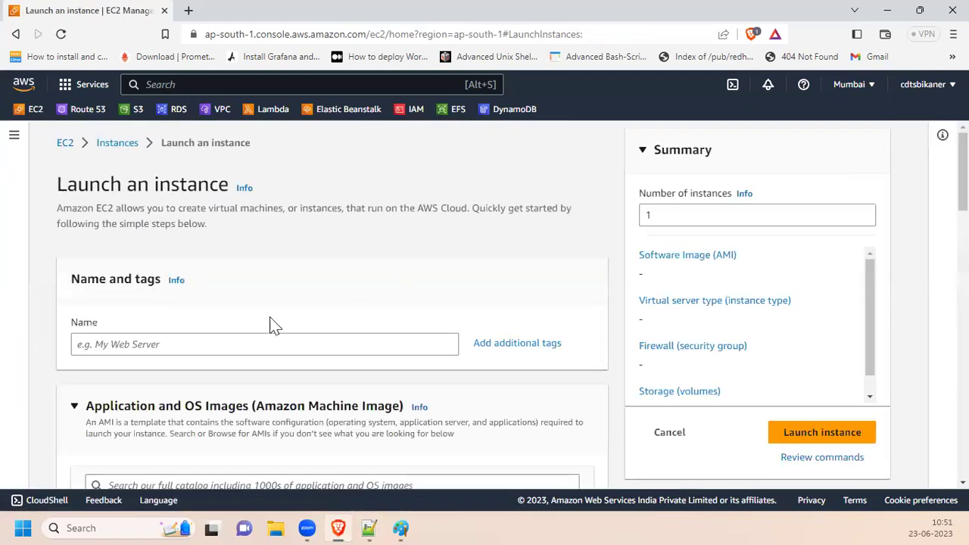
pyautogui.click(165, 352)
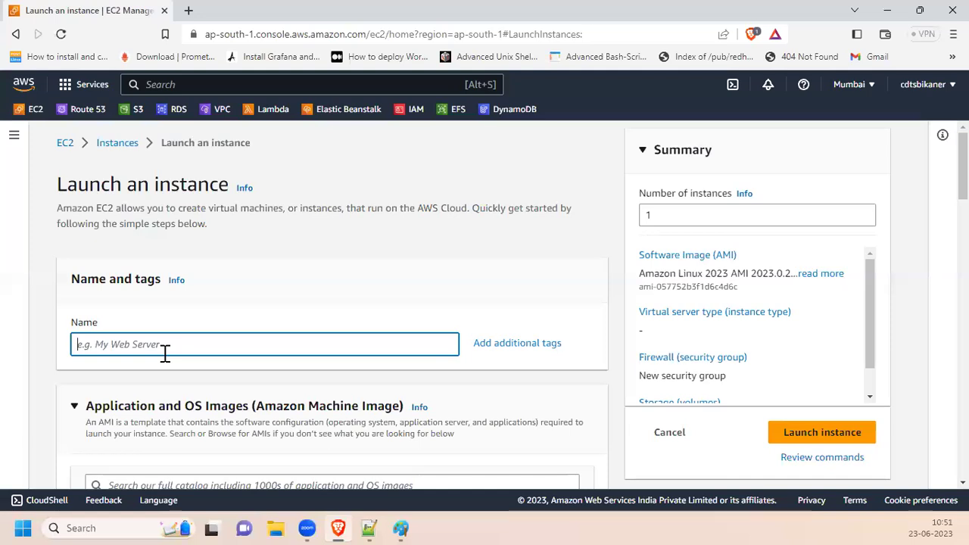
pyautogui.write('server1')
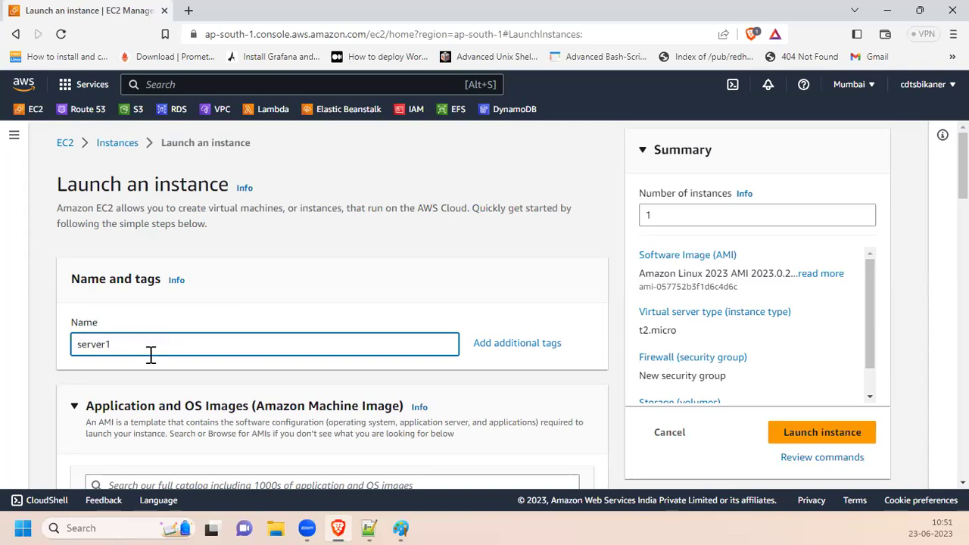
pyautogui.scroll(-2, 145, 329)
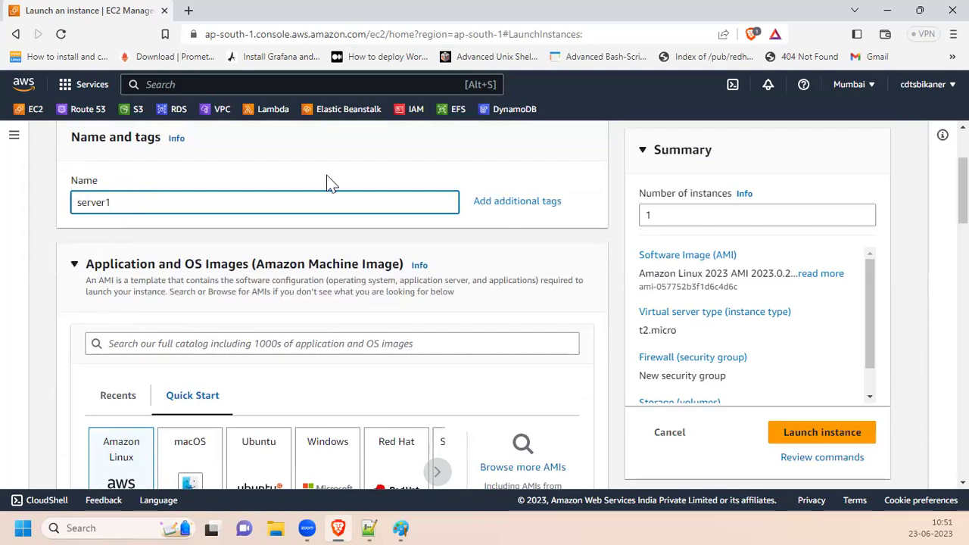
pyautogui.write('my')
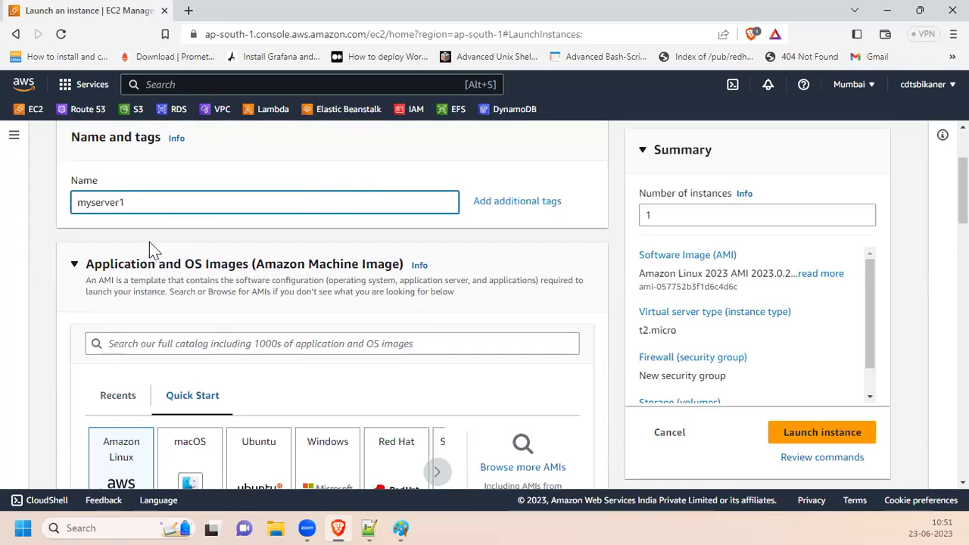
# Step: Examine the Quick Start operating system images and the selected Amazon Linux 2023 AMI for the instance
pyautogui.scroll(-2, 134, 389)
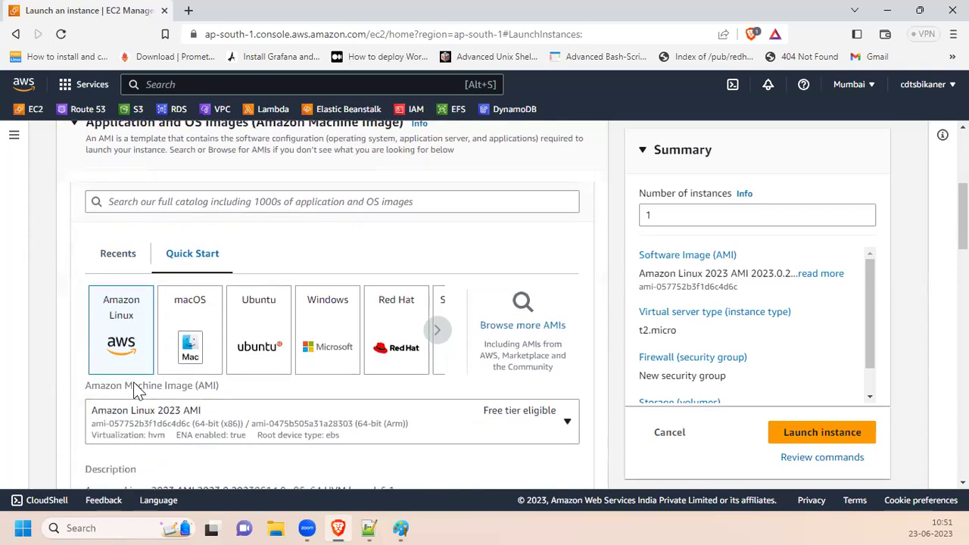
pyautogui.scroll(2, 129, 385)
pyautogui.scroll(-3, 130, 385)
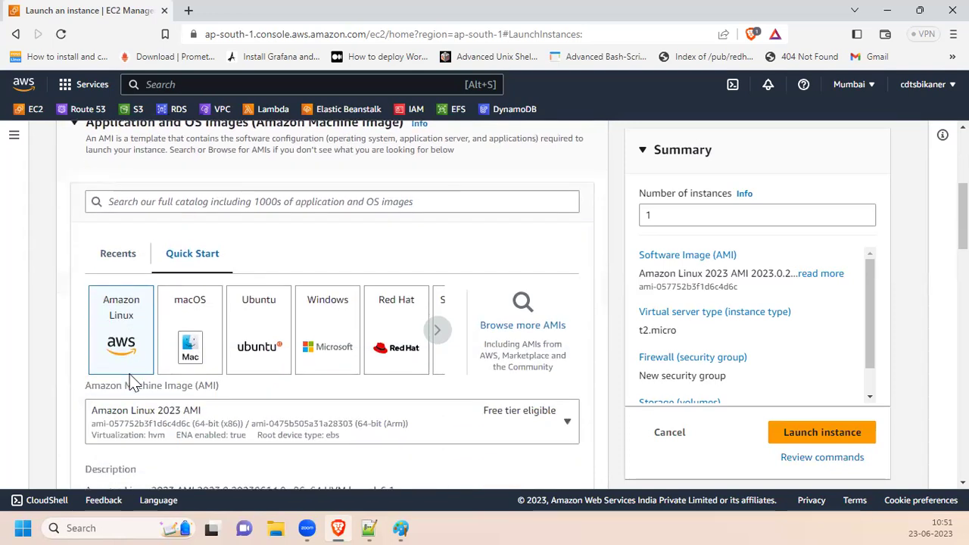
pyautogui.scroll(2, 129, 381)
pyautogui.scroll(-1, 130, 384)
pyautogui.scroll(1, 129, 384)
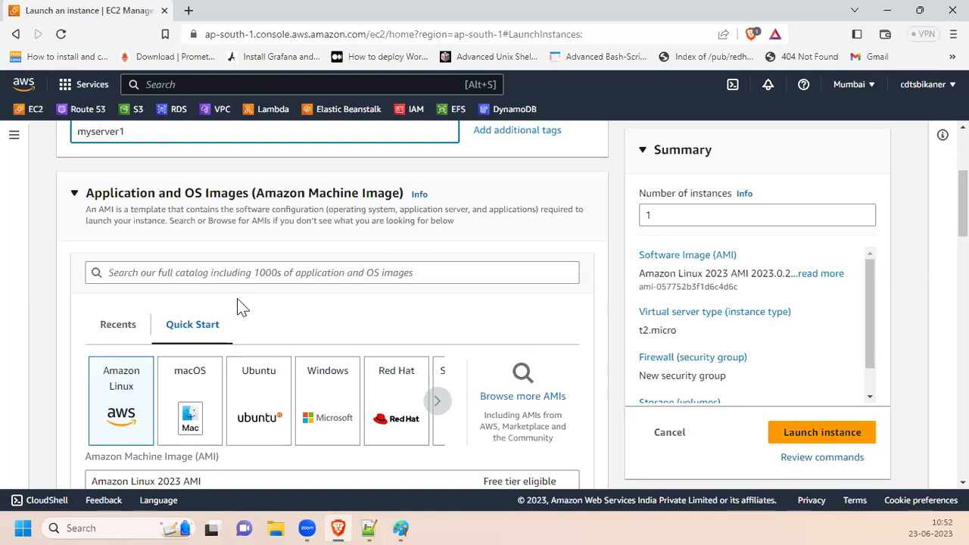
pyautogui.scroll(-1, 237, 306)
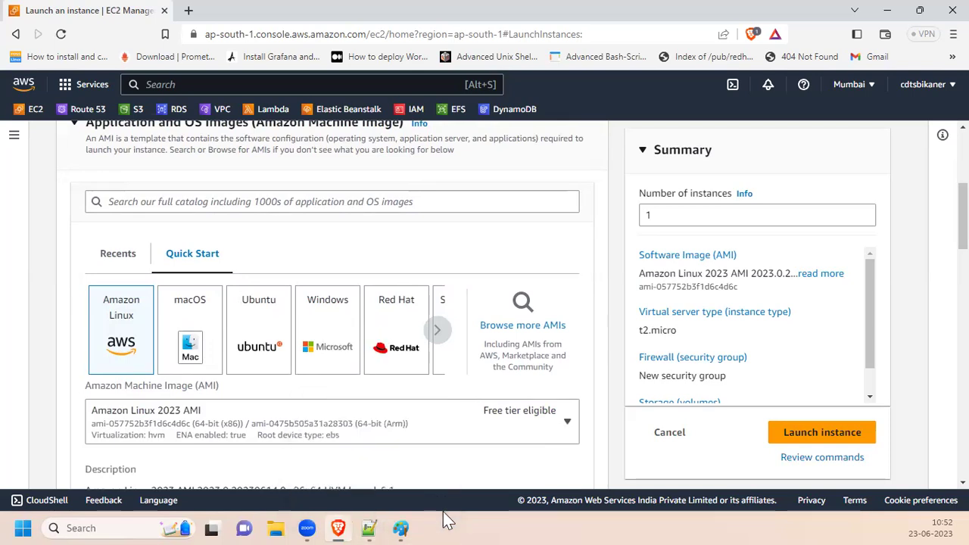
# Step: Switch to Notepad++ and add a long dashed separator line below item 3 of the new 87 notes
pyautogui.click(369, 523)
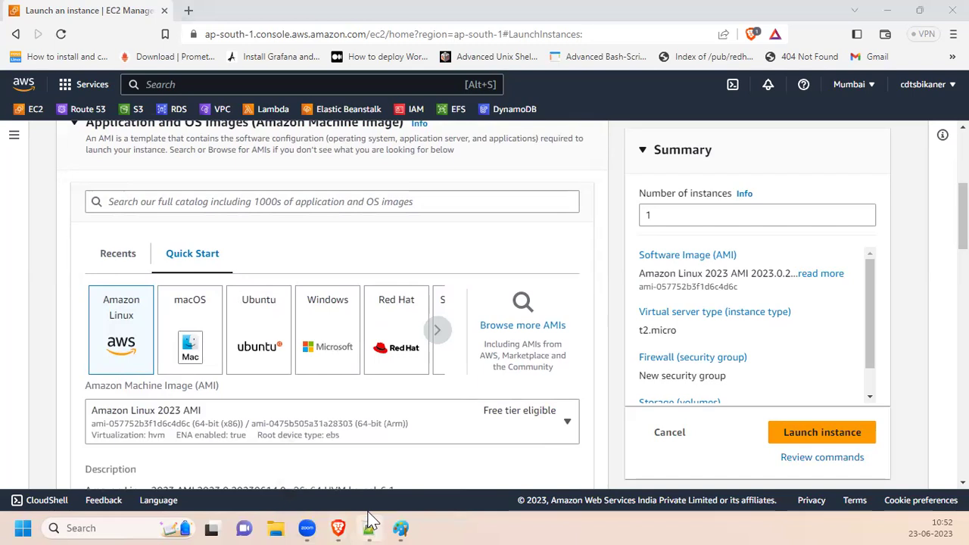
pyautogui.press('Return')
pyautogui.press('Return')
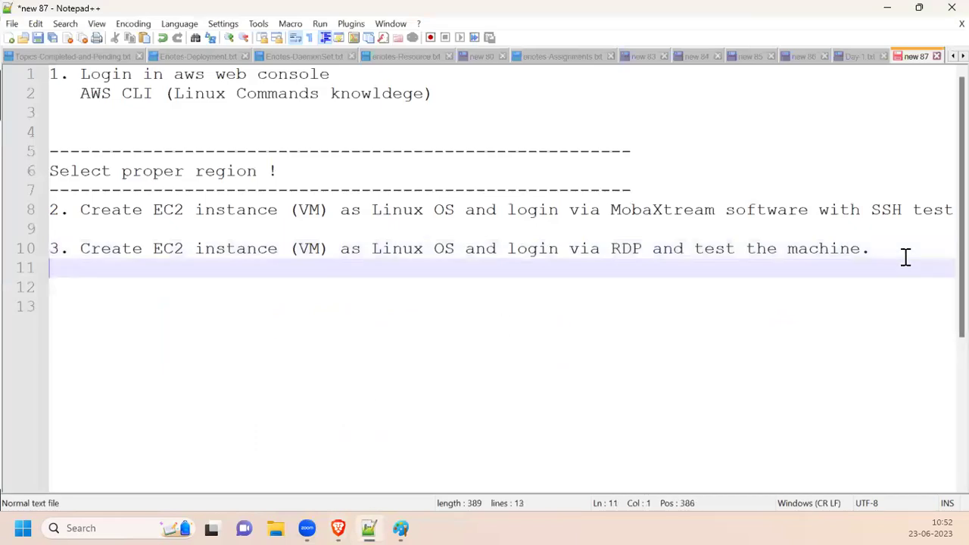
pyautogui.write('---------------------------------------------------------------------------------------')
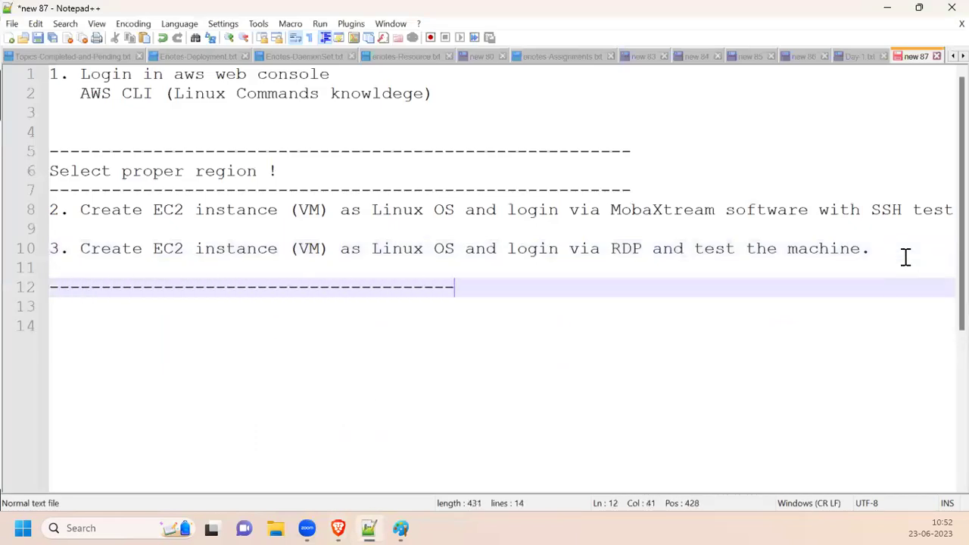
pyautogui.press('Return')
pyautogui.press('Return')
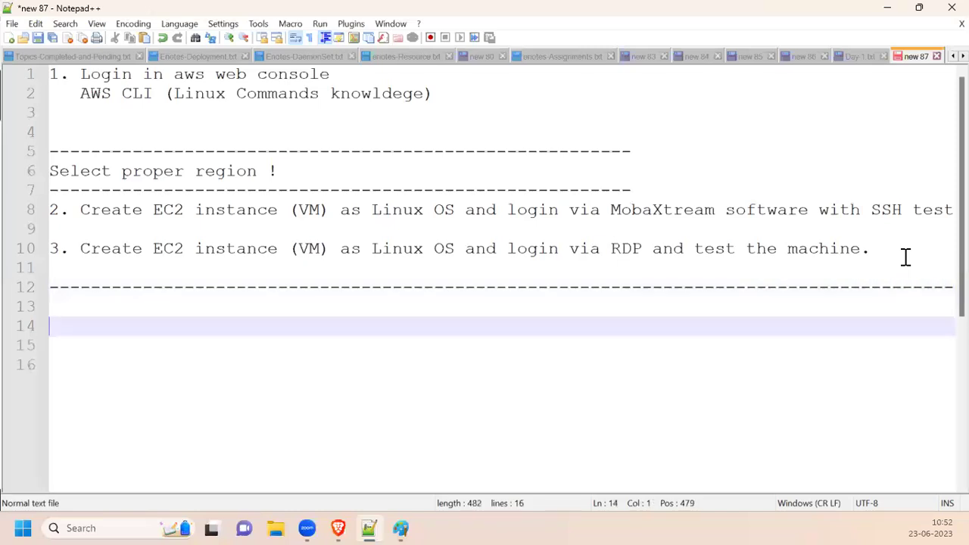
# Step: Write the line "Linux OS --> Kernel (Software) Freely availble --> OS Build" under the separator
pyautogui.write('Linux OS ')
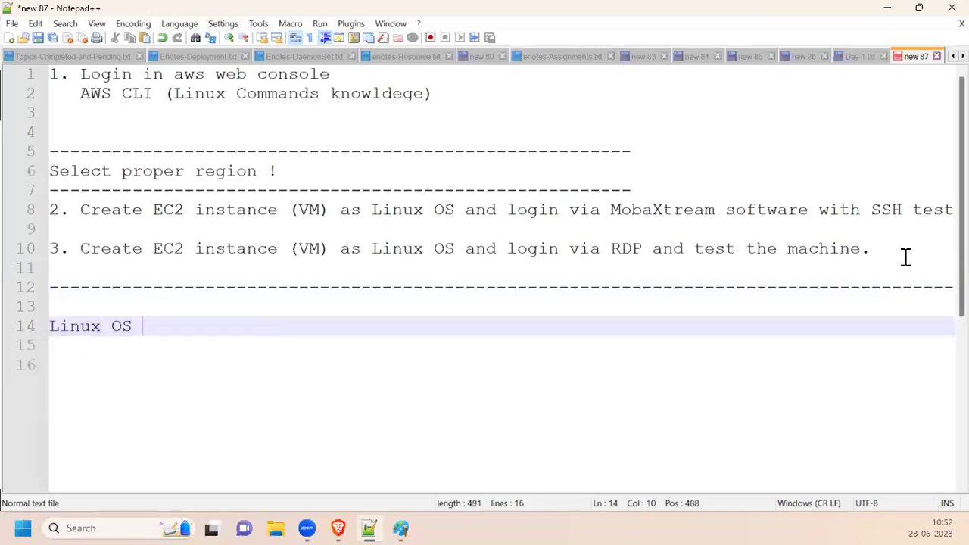
pyautogui.write('-->  Kern')
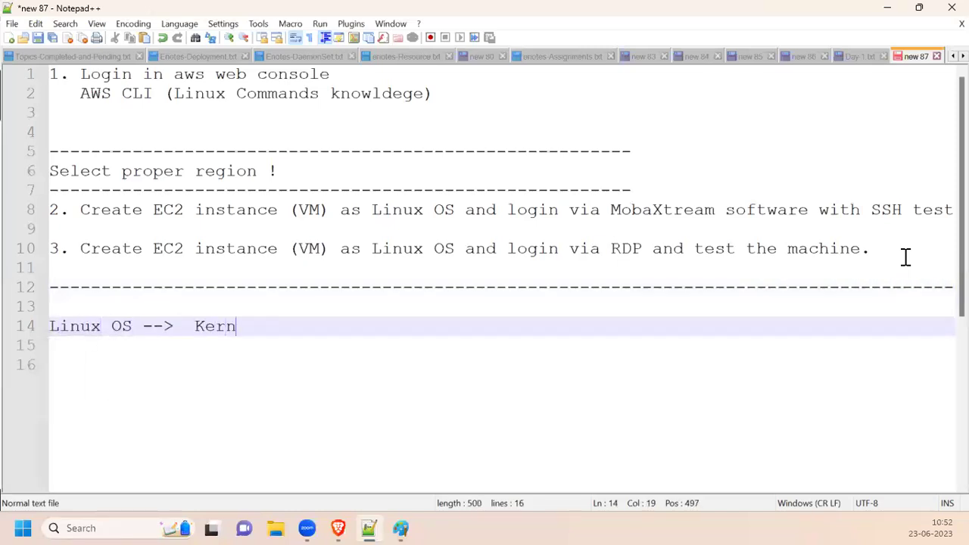
pyautogui.write('el (Software) ')
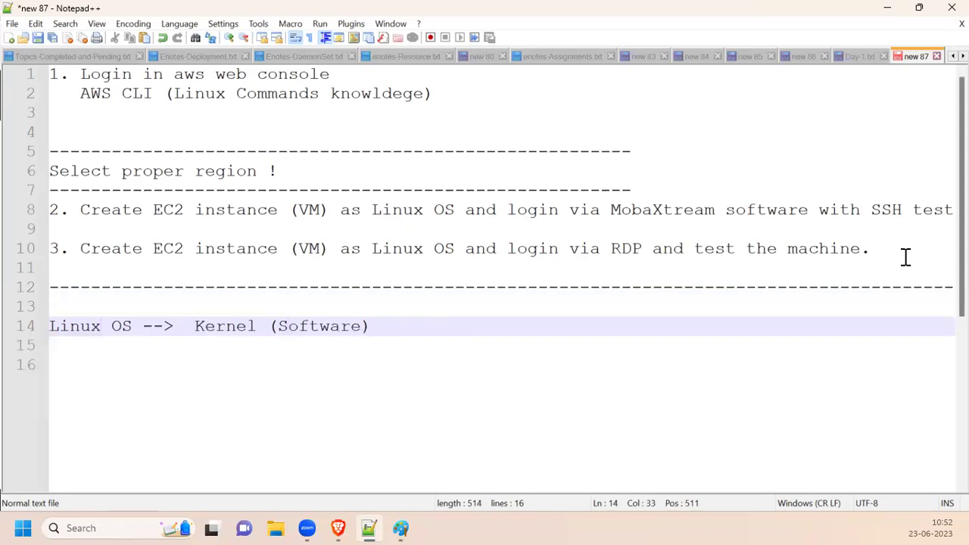
pyautogui.write('Freely availble')
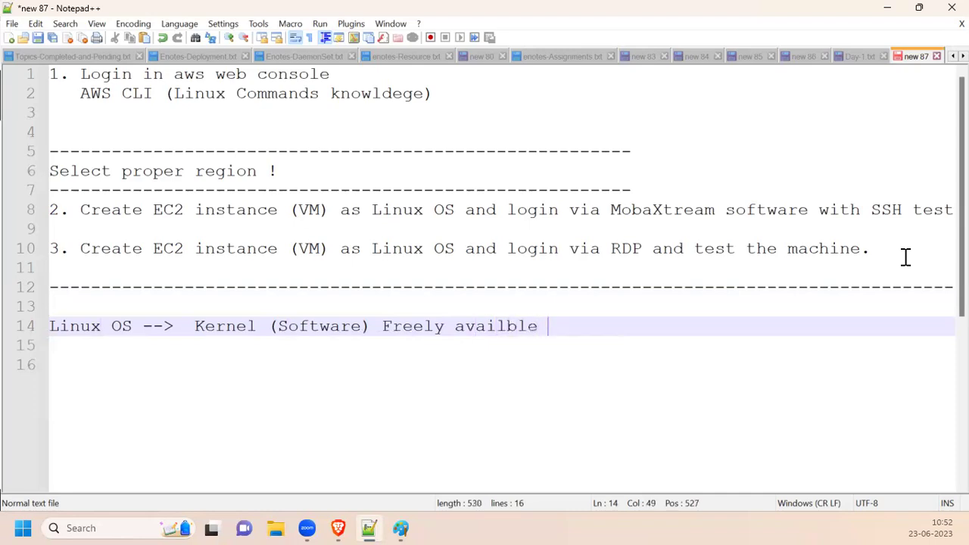
pyautogui.press('Return')
pyautogui.press('BackSpace')
pyautogui.write('-->  ')
pyautogui.write('OS Build')
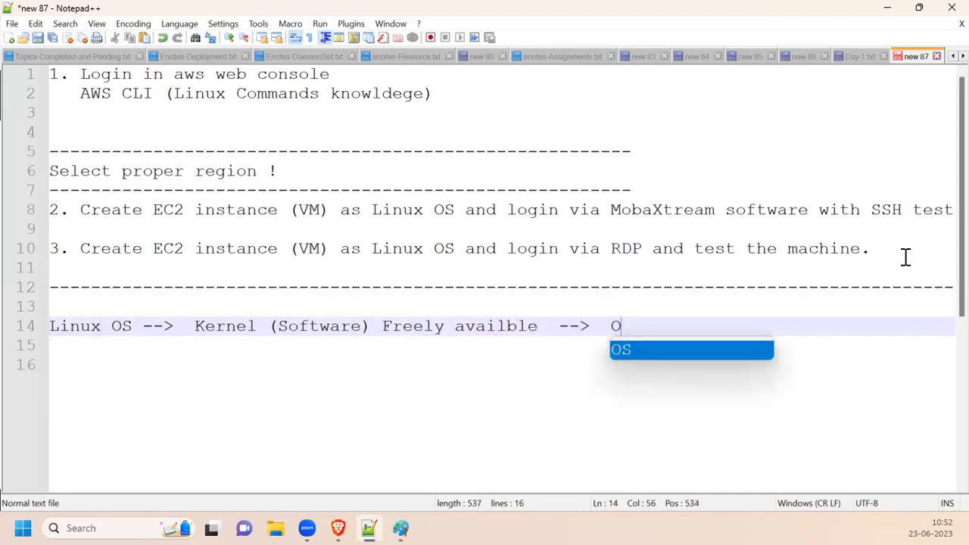
# Step: Add the phone brand line "VIvo , oopo , samsung, mi, XIOMI," beneath the Linux OS line, leaving a blank line between
pyautogui.press('Return')
pyautogui.press('Return')
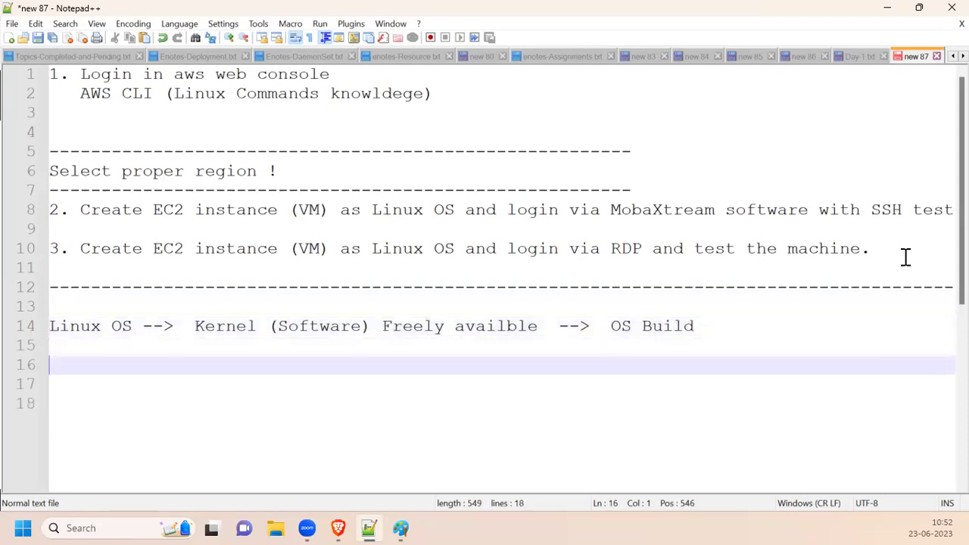
pyautogui.write('VIvo')
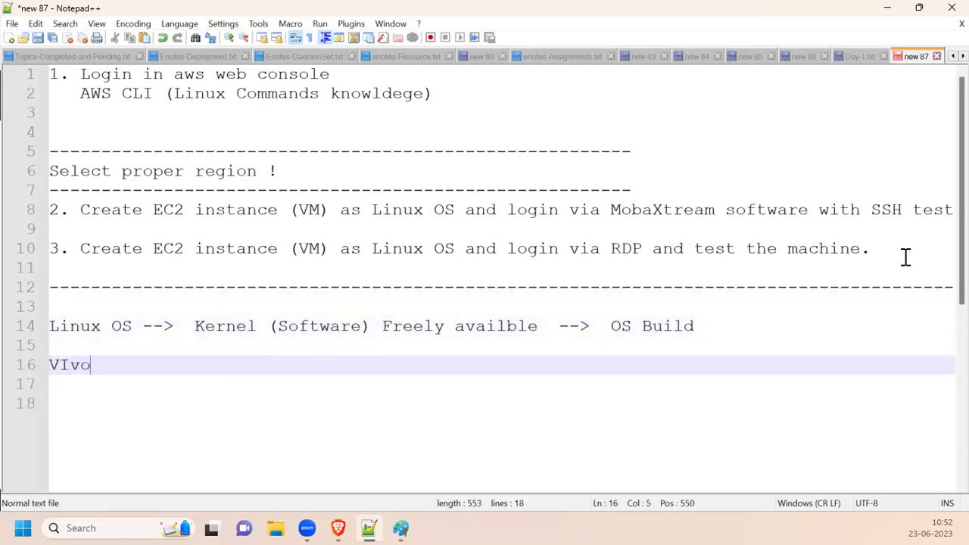
pyautogui.write('  , oop')
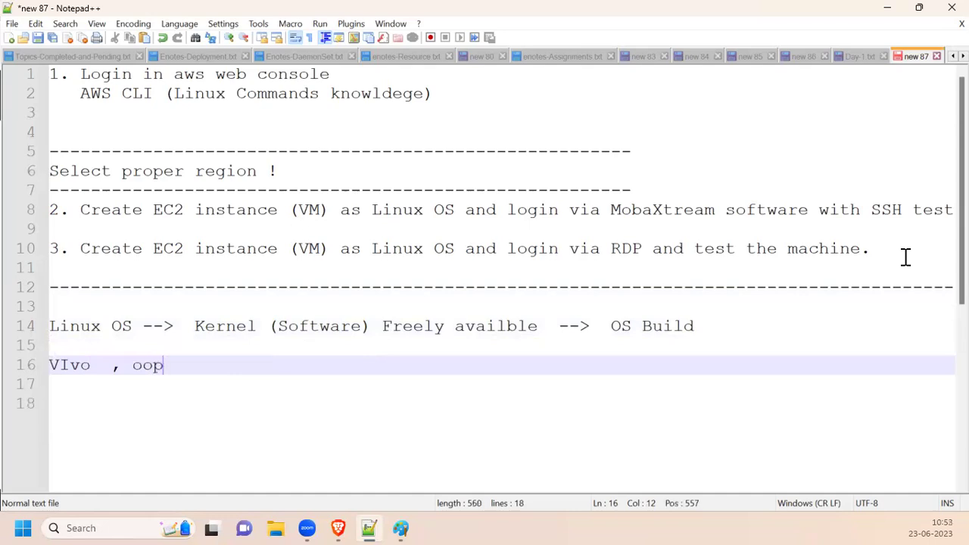
pyautogui.write('o , samsung')
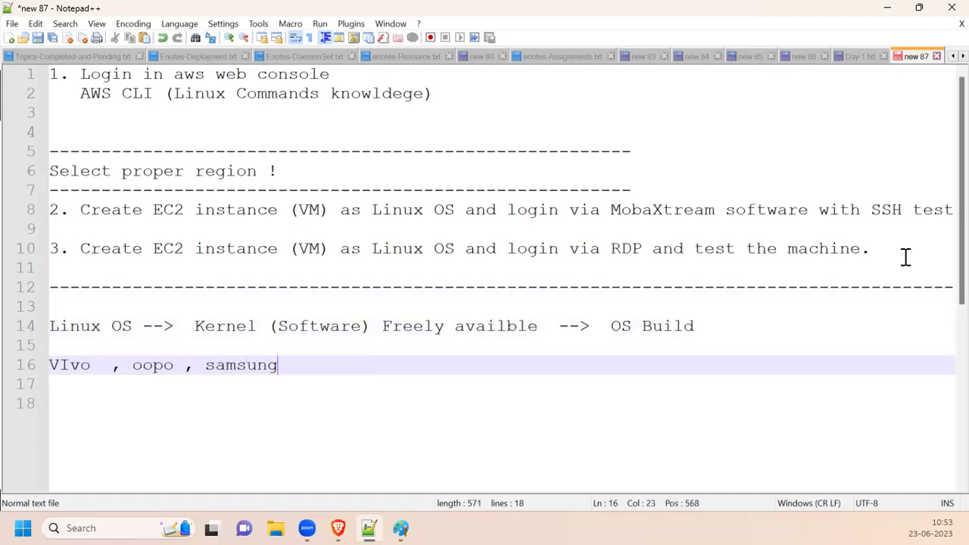
pyautogui.write(', mi, XIOMI,')
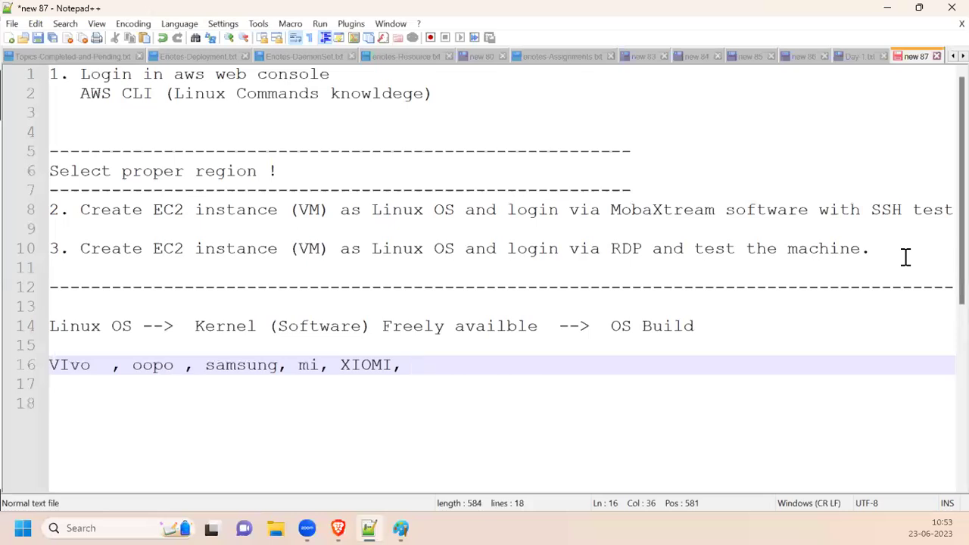
# Step: Close the Linux section with a long dashed separator line below the phone brands
pyautogui.press('Return')
pyautogui.press('Return')
pyautogui.write('-')
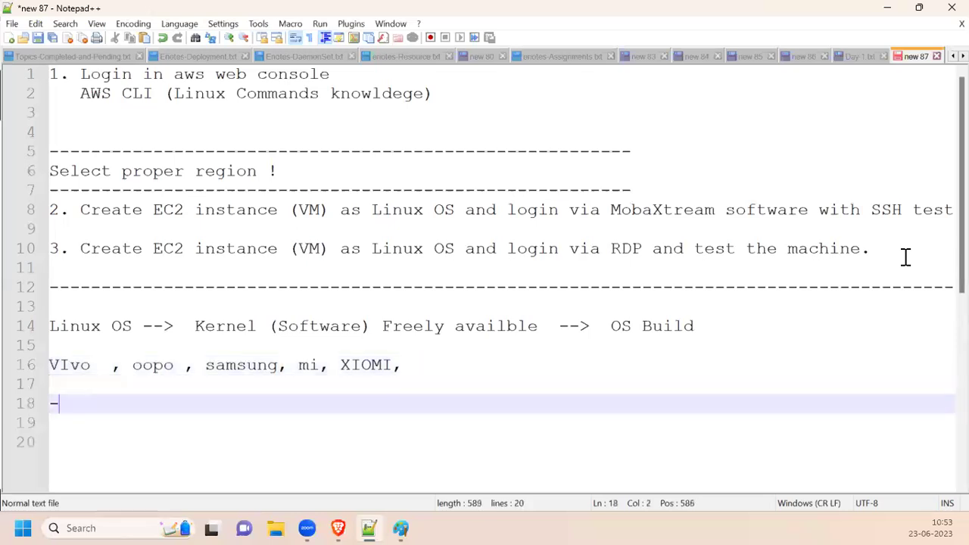
pyautogui.write('------------------------------------------------------------------------------------------------------------------')
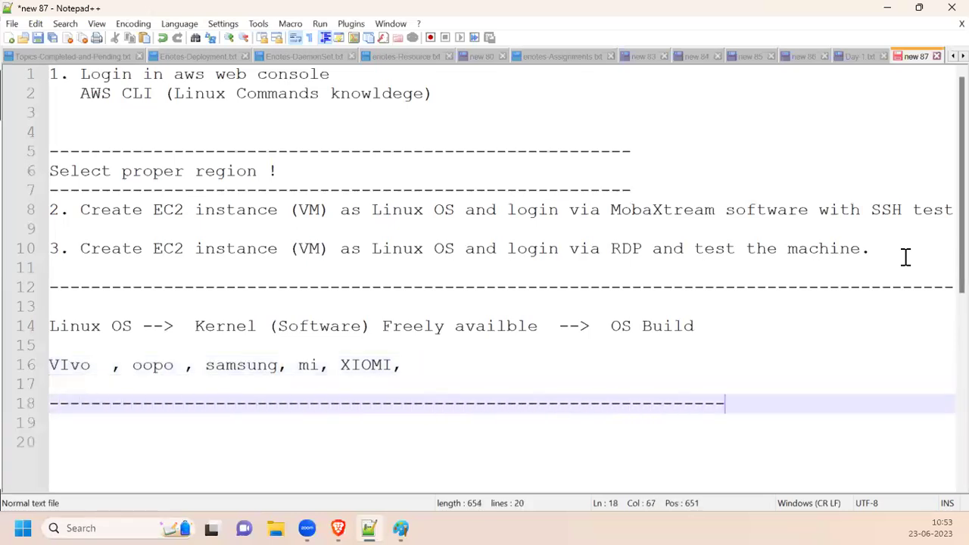
pyautogui.press('Return')
pyautogui.press('Return')
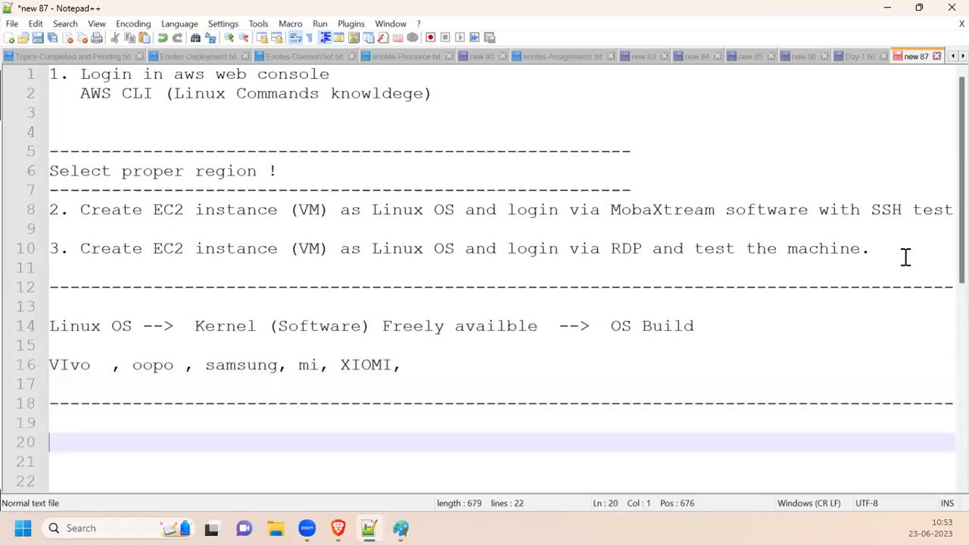
# Step: Write the line "UNIX OS -> Kernel (Software) Paid software" below the second long separator
pyautogui.write('UNIX O')
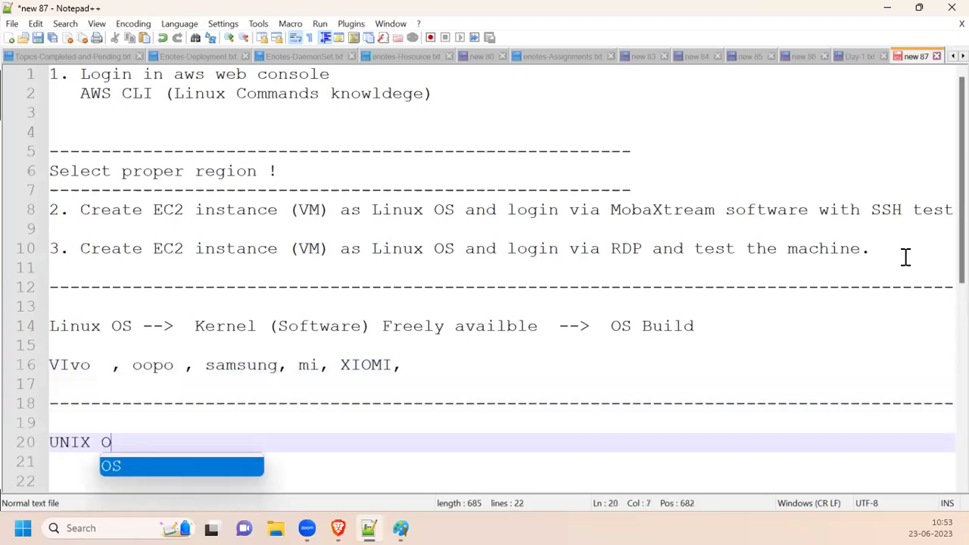
pyautogui.write('S -> Ke')
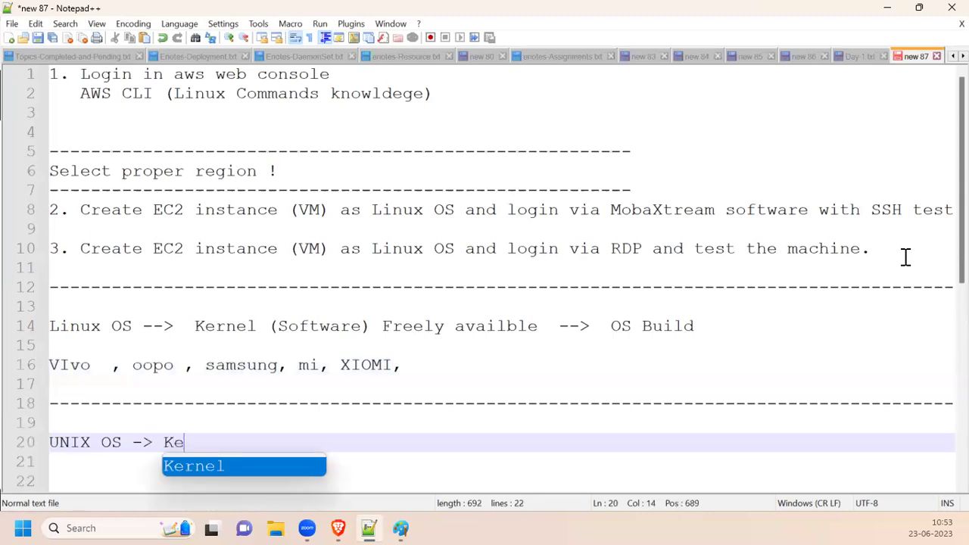
pyautogui.write('rnel (Sfi')
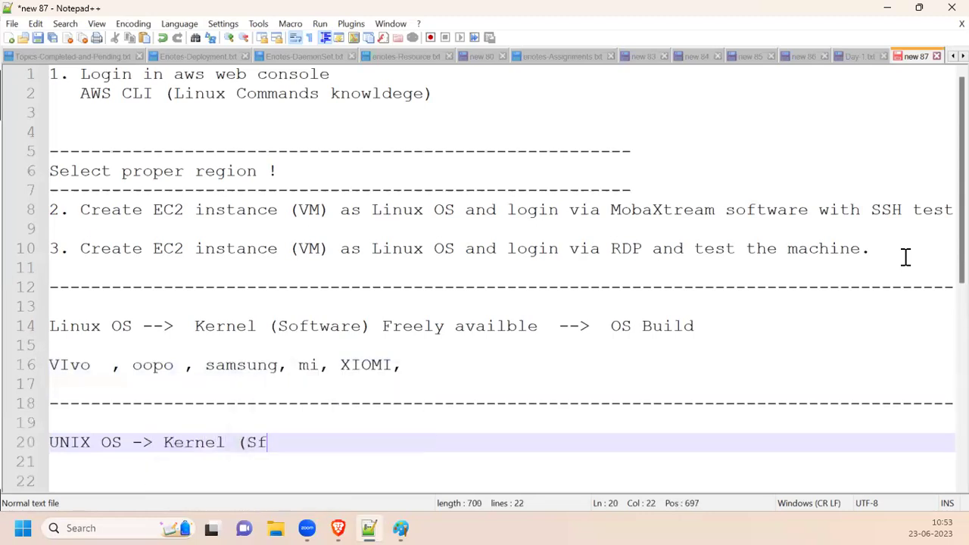
pyautogui.press('BackSpace')
pyautogui.press('BackSpace')
pyautogui.write('oftware')
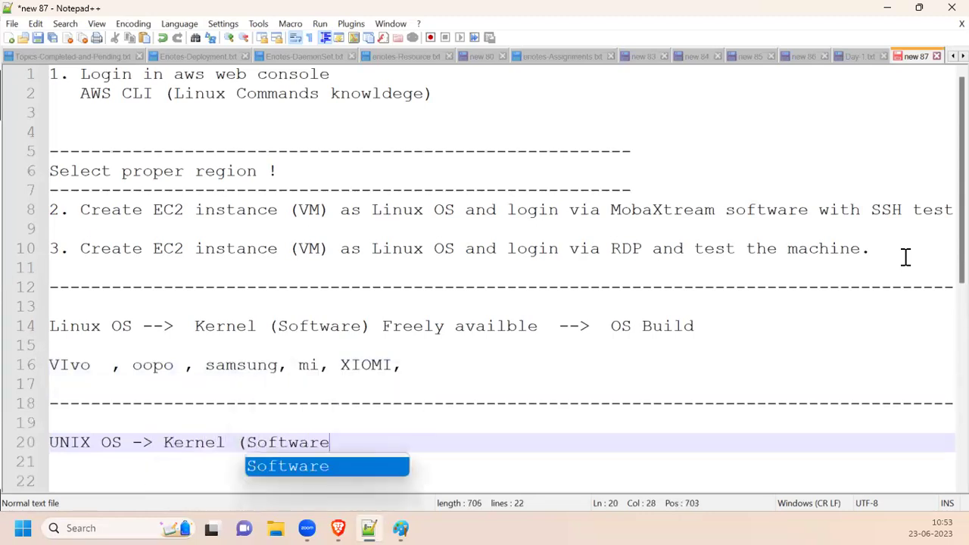
pyautogui.write(')  Paid ')
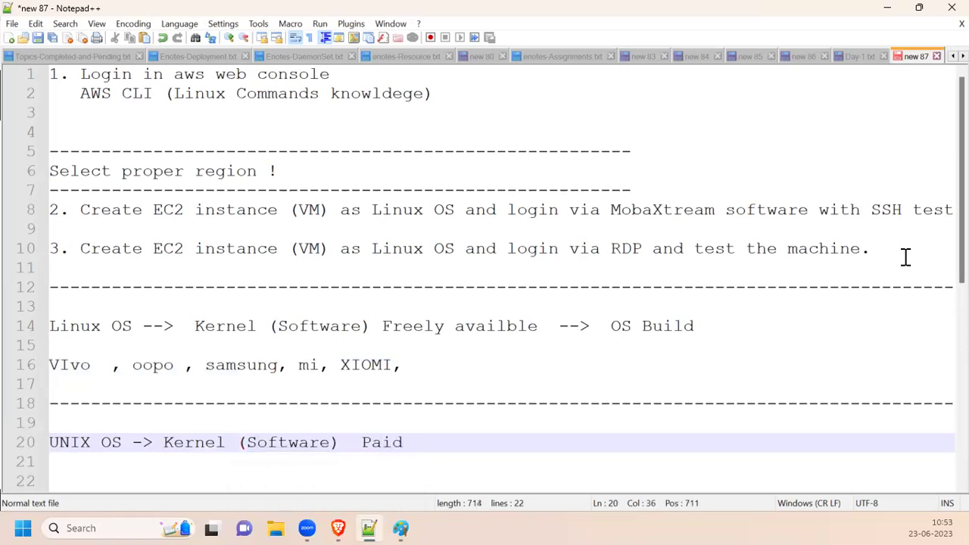
pyautogui.write('software')
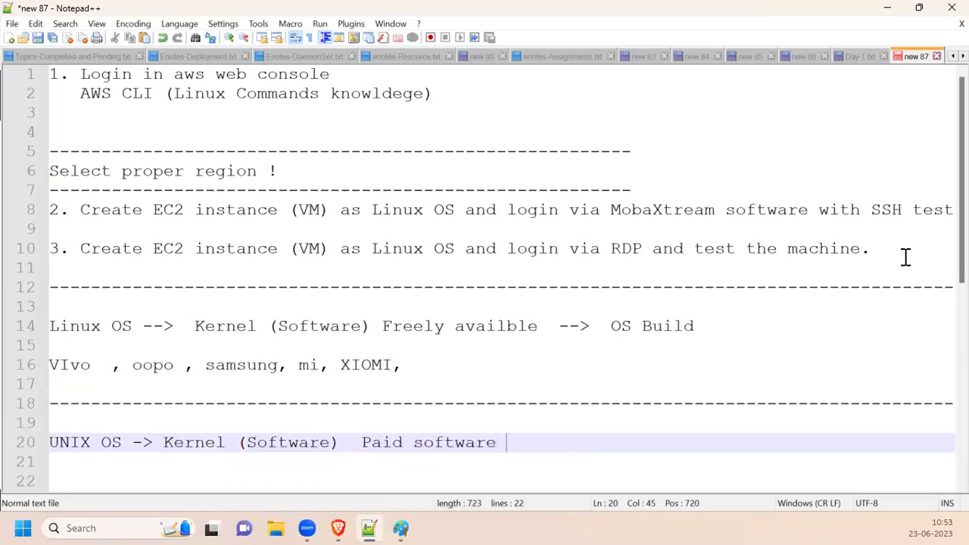
# Step: Add an indented line of UNIX examples reading "ios , Sun Solaris , HP-UX, IBM-IRIX"
pyautogui.press('Return')
pyautogui.press('Tab')
pyautogui.write('ios ,')
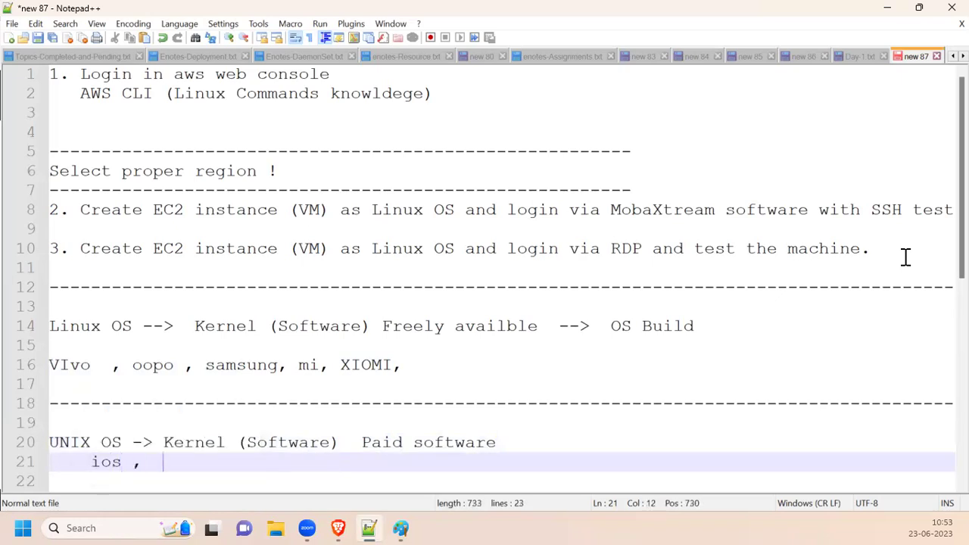
pyautogui.scroll(-3, 906, 258)
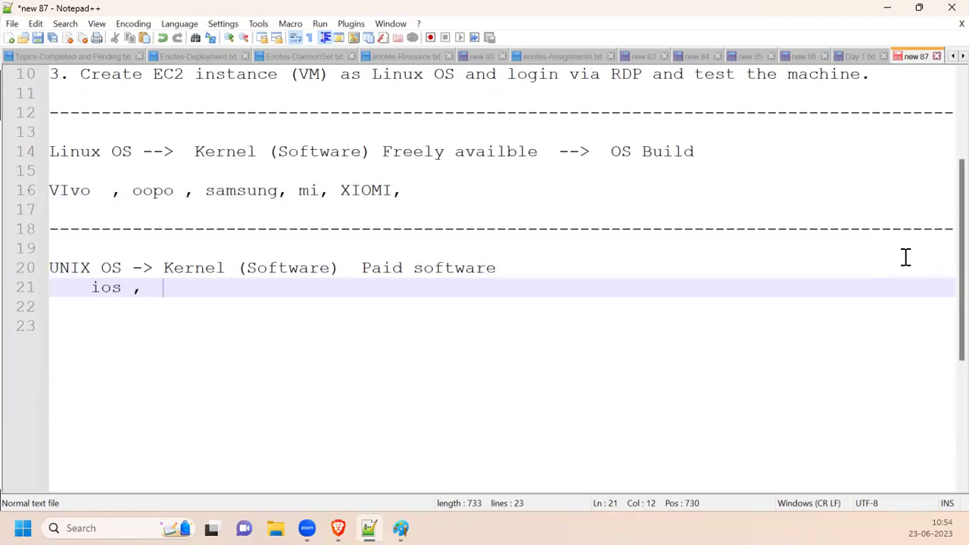
pyautogui.write('Sun Solai')
pyautogui.press('BackSpace')
pyautogui.write('ris , ')
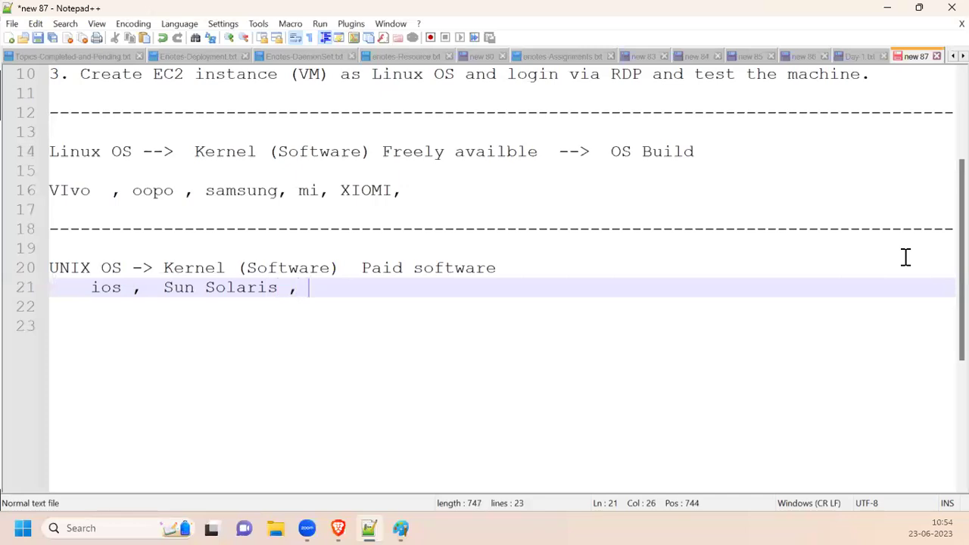
pyautogui.write('HP-UX, IBM')
pyautogui.press('BackSpace')
pyautogui.write('-IRIX,')
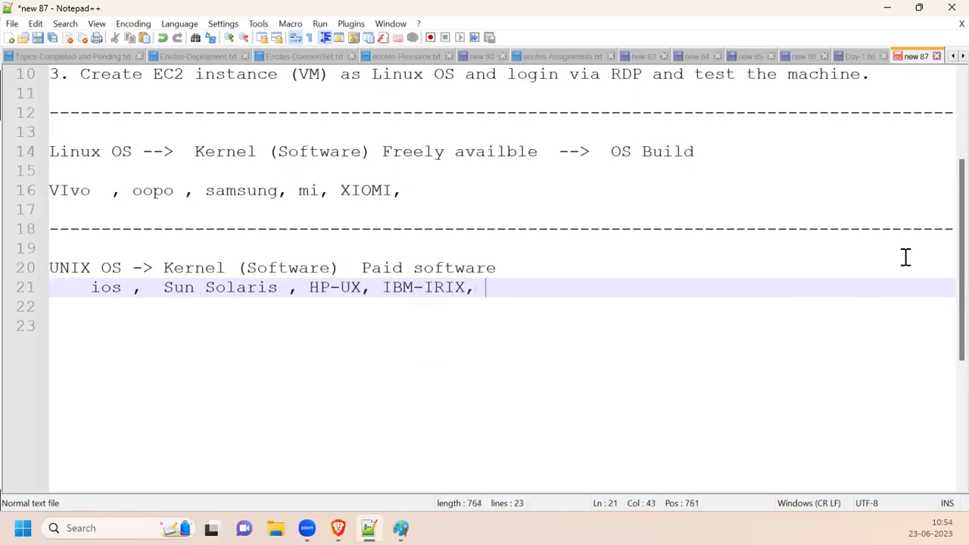
pyautogui.press('BackSpace')
pyautogui.press('BackSpace')
# Step: Close the UNIX section with a long dashed separator line directly below the UNIX examples
pyautogui.press('Return')
pyautogui.press('BackSpace')
pyautogui.write('-')
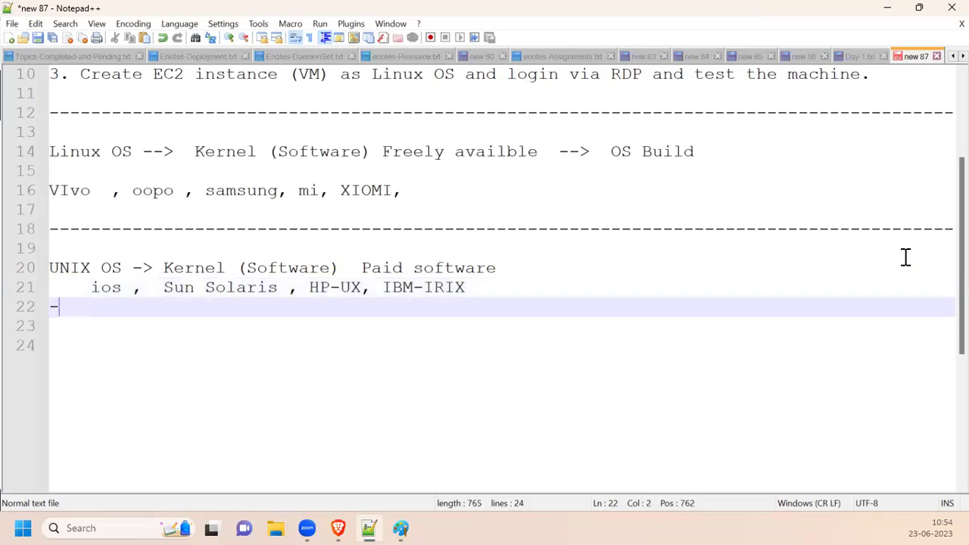
pyautogui.write('-------------------------------------------------')
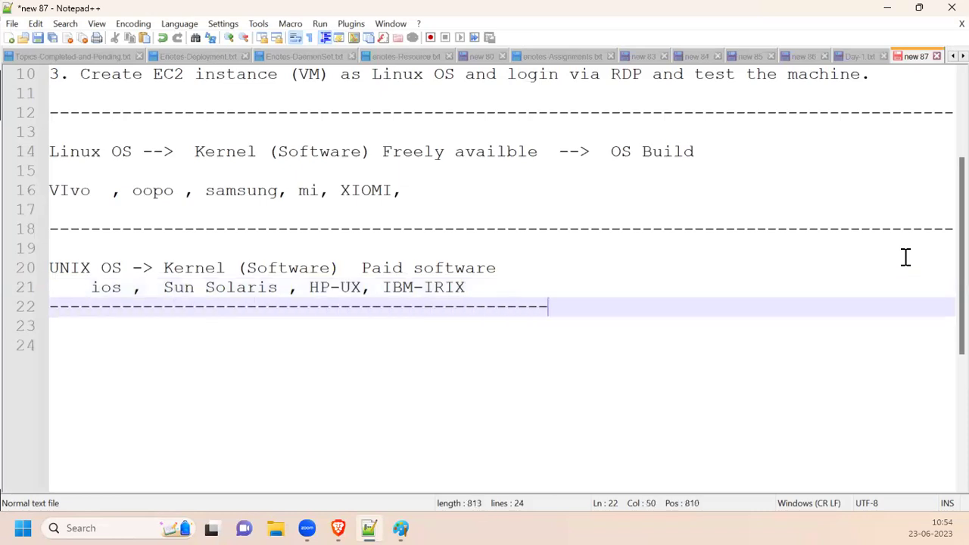
pyautogui.write('-------------------------------------')
pyautogui.press('Return')
pyautogui.press('Return')
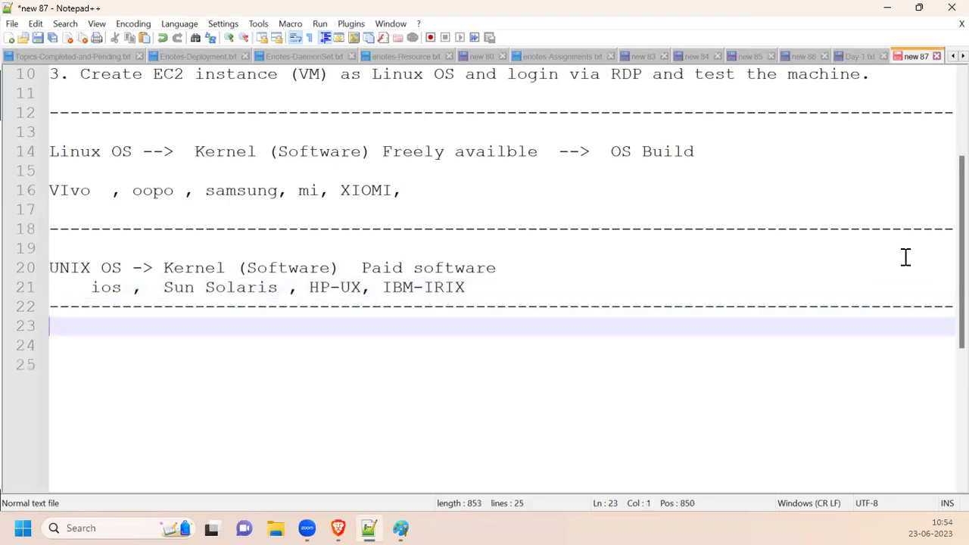
# Step: Start a list of Linux distributions under the UNIX section's separator with the entry "Ubuntu"
pyautogui.write('Ubuntut')
pyautogui.press('BackSpace')
pyautogui.press('BackSpace')
pyautogui.press('BackSpace')
pyautogui.write('tu')
pyautogui.press('BackSpace')
pyautogui.press('BackSpace')
pyautogui.write('u')
# Step: Add "Redhat (paid)" on the line below Ubuntu
pyautogui.press('Return')
pyautogui.write('Redh')
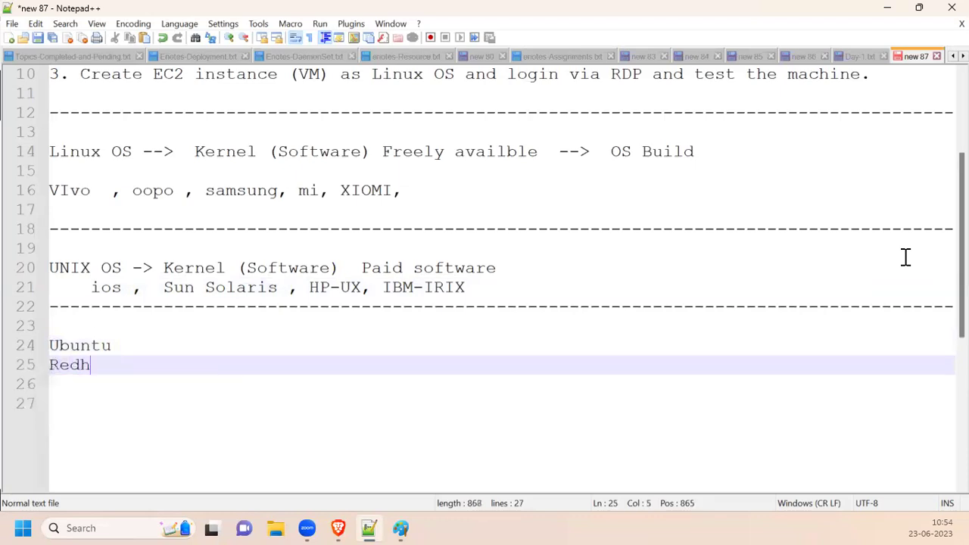
pyautogui.write('at pait')
pyautogui.press('BackSpace')
pyautogui.write('d)')
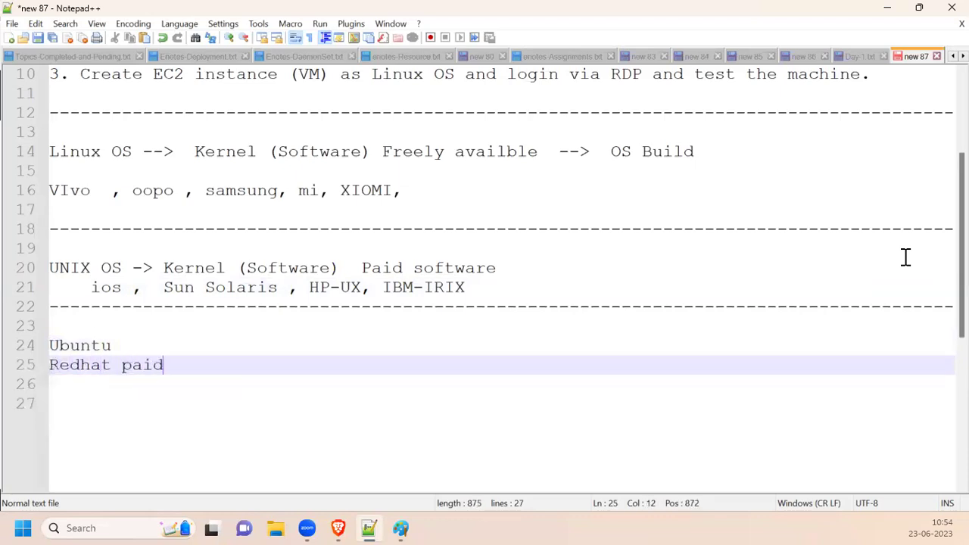
pyautogui.press('Left')
pyautogui.press('Left')
pyautogui.press('Left')
pyautogui.press('Left')
pyautogui.press('Left')
pyautogui.write('(')
pyautogui.press('Right')
pyautogui.press('Right')
pyautogui.press('Right')
pyautogui.press('Right')
pyautogui.press('Right')
# Step: Add "Centos (Free)" below the Redhat entry and append "(Debian)" to the Ubuntu line
pyautogui.press('Return')
pyautogui.write('Centos ')
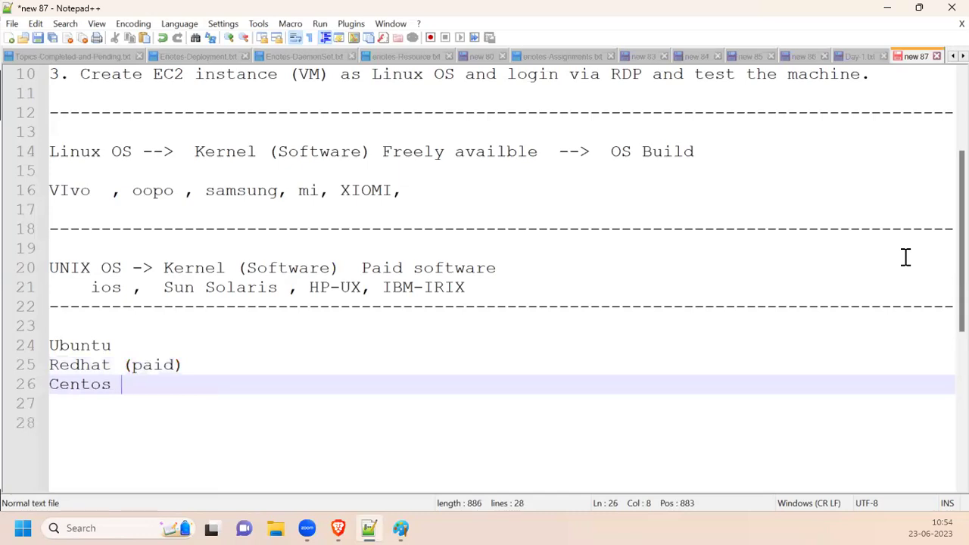
pyautogui.write('(Free)')
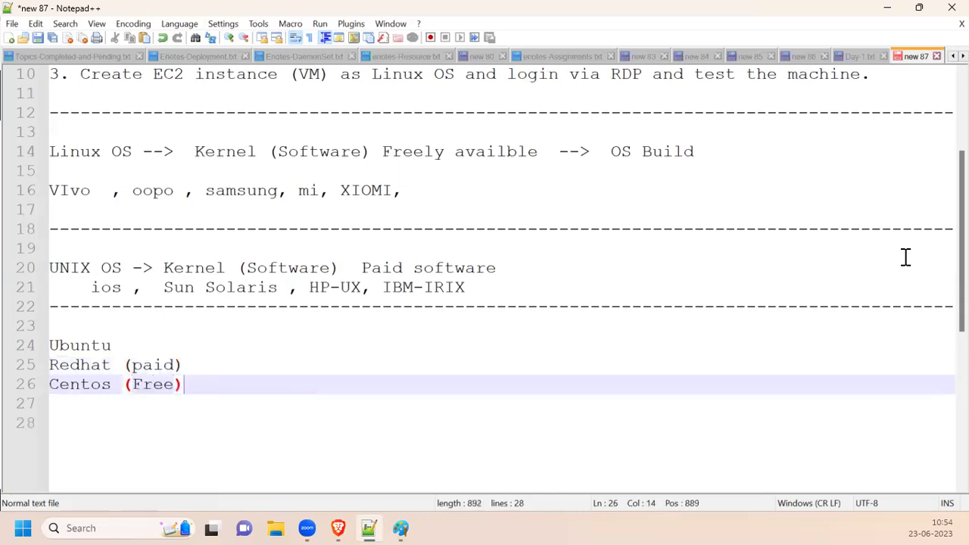
pyautogui.press('Up')
pyautogui.press('Up')
pyautogui.write('(Debian)')
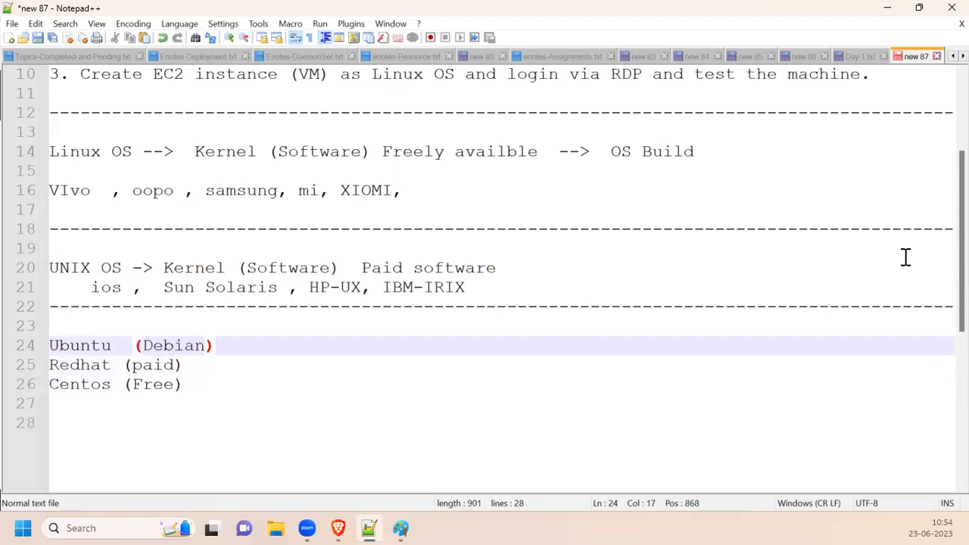
# Step: Close the Ubuntu, Redhat and Centos list with a long dashed separator line, leaving one blank line above it
pyautogui.press('Down')
pyautogui.press('Down')
pyautogui.press('Down')
pyautogui.press('Return')
pyautogui.write('-')
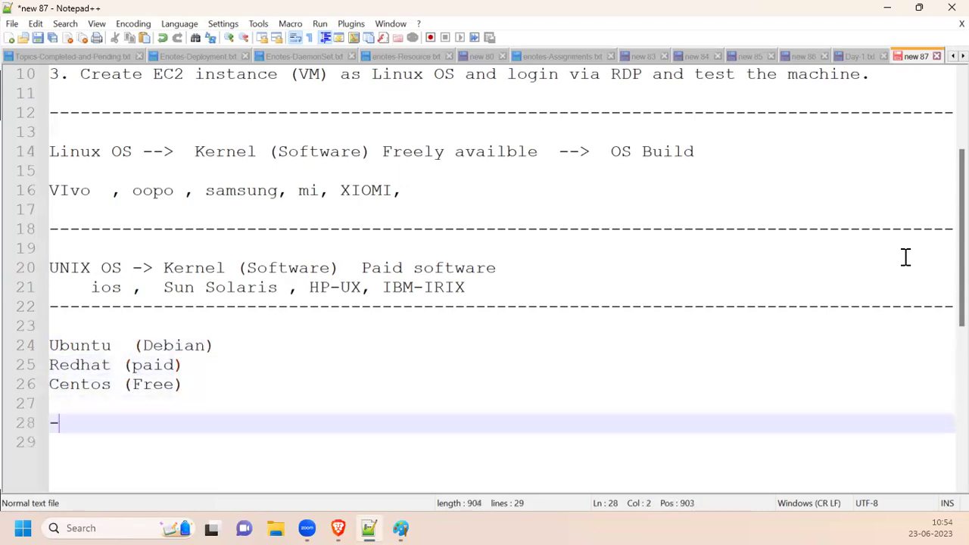
pyautogui.write('---------------------------------------------------------------------------------------------')
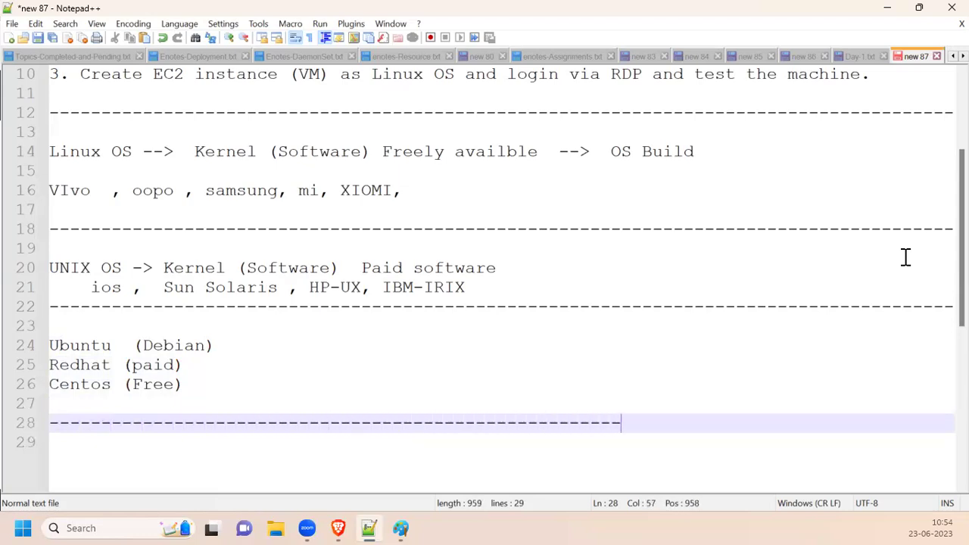
pyautogui.press('Return')
pyautogui.press('Return')
pyautogui.press('Return')
pyautogui.press('Return')
pyautogui.press('BackSpace')
pyautogui.press('BackSpace')
pyautogui.press('BackSpace')
pyautogui.press('BackSpace')
pyautogui.press('BackSpace')
# Step: Start a tree directly below the separator with the indented heading "LINUX" and the branch marks "/" and "\" underneath
pyautogui.press('Return')
pyautogui.press('Tab')
pyautogui.press('Tab')
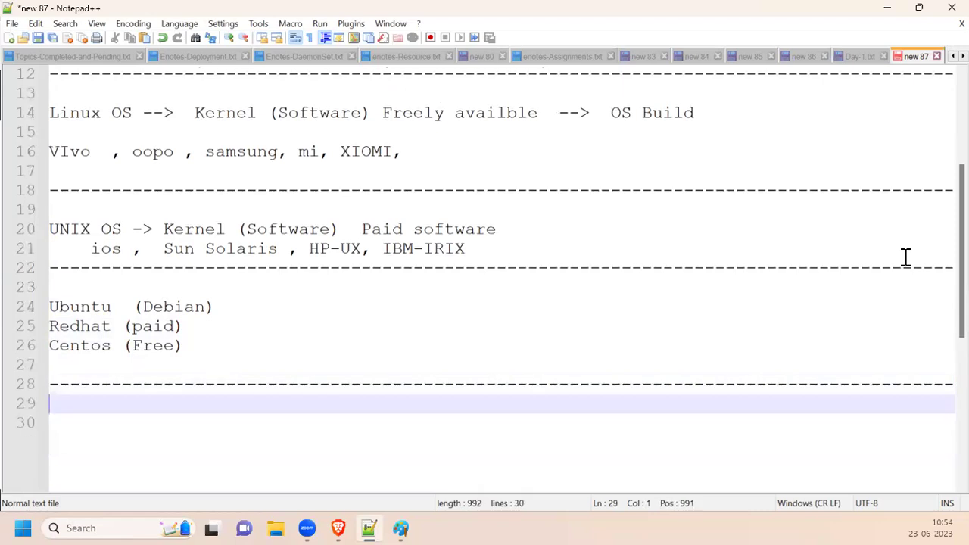
pyautogui.write('LINUX')
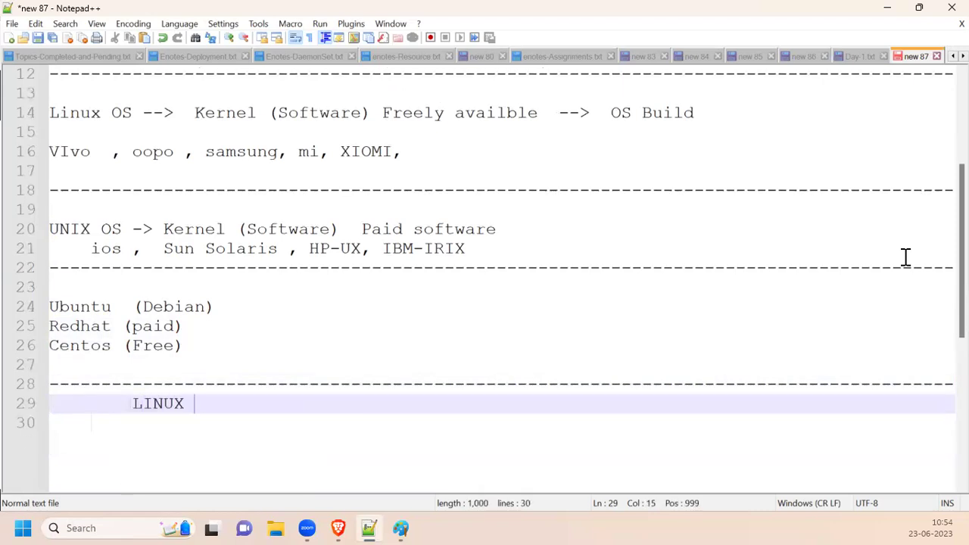
pyautogui.press('Return')
pyautogui.press('Tab')
pyautogui.press('Tab')
pyautogui.write('/')
pyautogui.press('Tab')
pyautogui.write('\\')
pyautogui.press('Return')
# Step: Add "Redhat" below the "/" branch of the LINUX tree, indented one level
pyautogui.press('BackSpace')
pyautogui.write('R')
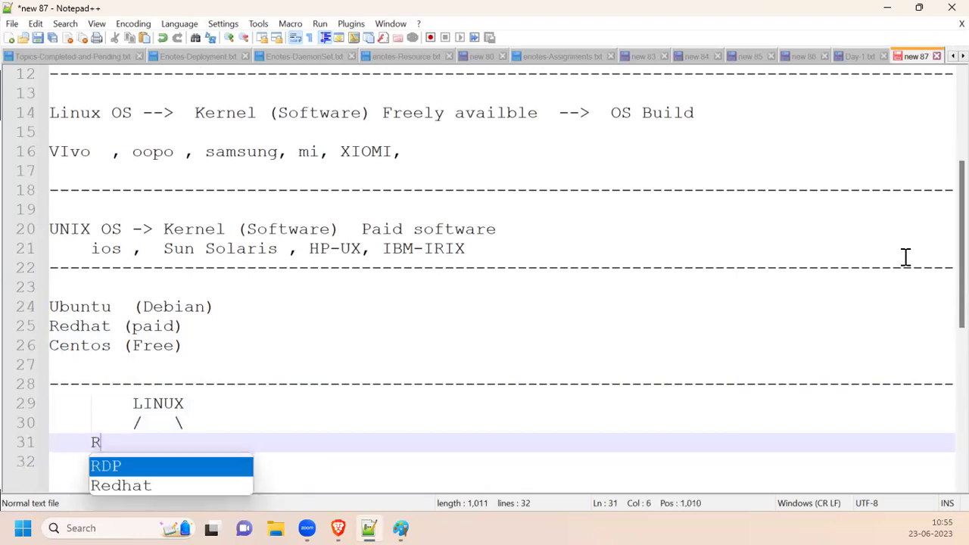
pyautogui.write('edhat')
pyautogui.press('Escape')
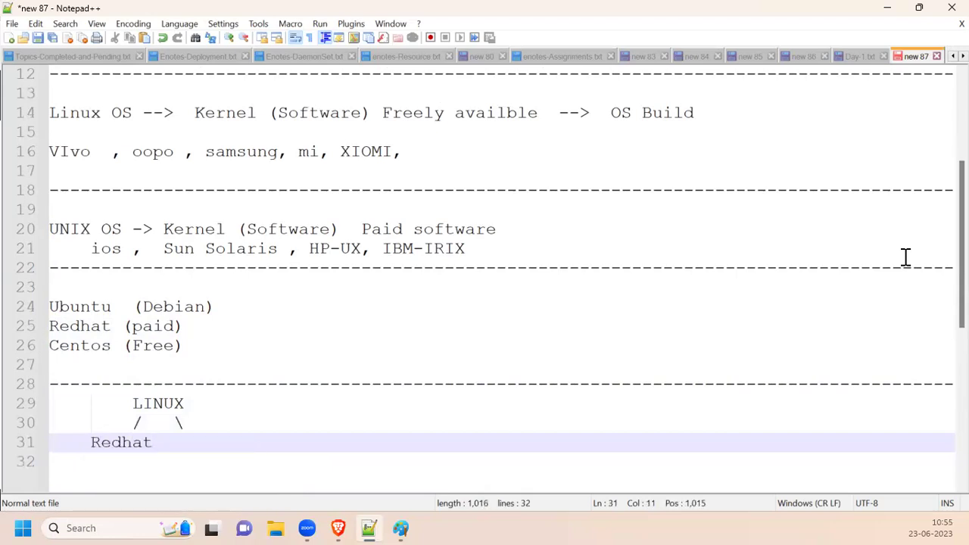
# Step: Widen the gap before the "\" branch and add "Debian series (Ubuntu)" below it, beside Redhat
pyautogui.press('Up')
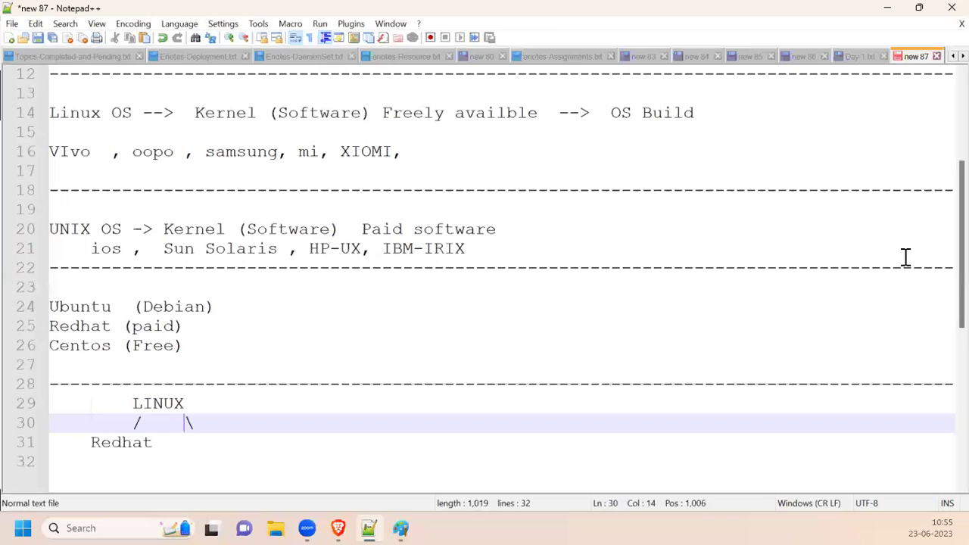
pyautogui.press('Down')
pyautogui.write('Ub')
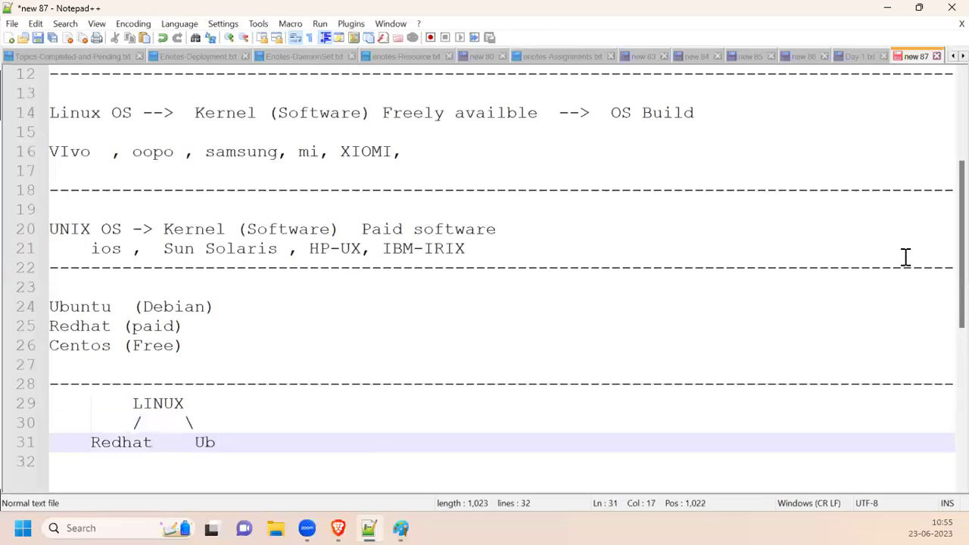
pyautogui.press('BackSpace')
pyautogui.press('BackSpace')
pyautogui.write('Debian ')
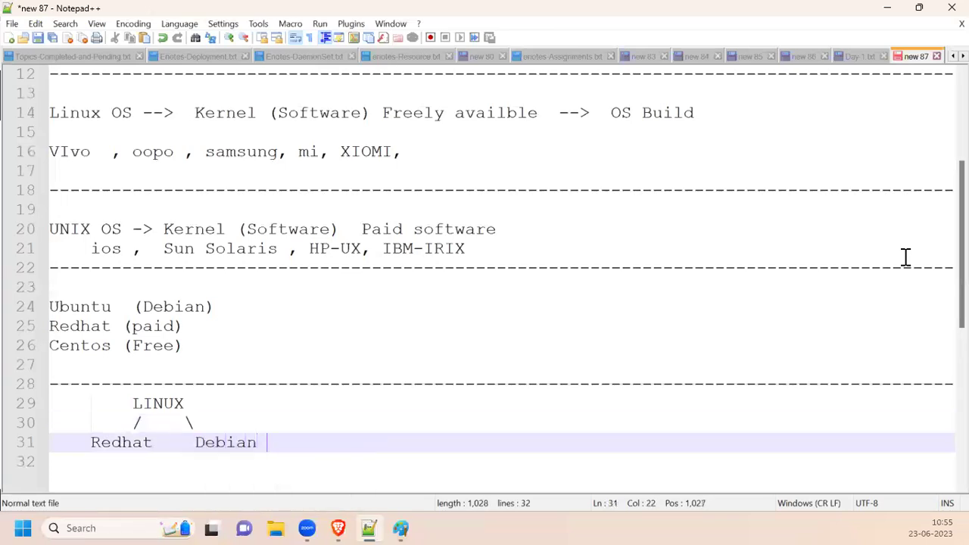
pyautogui.write('series (')
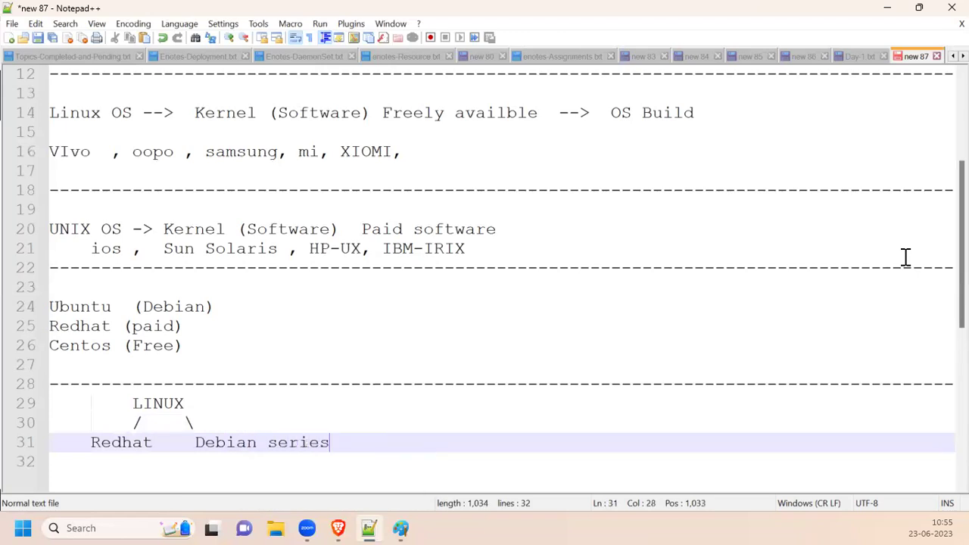
pyautogui.write('untu)')
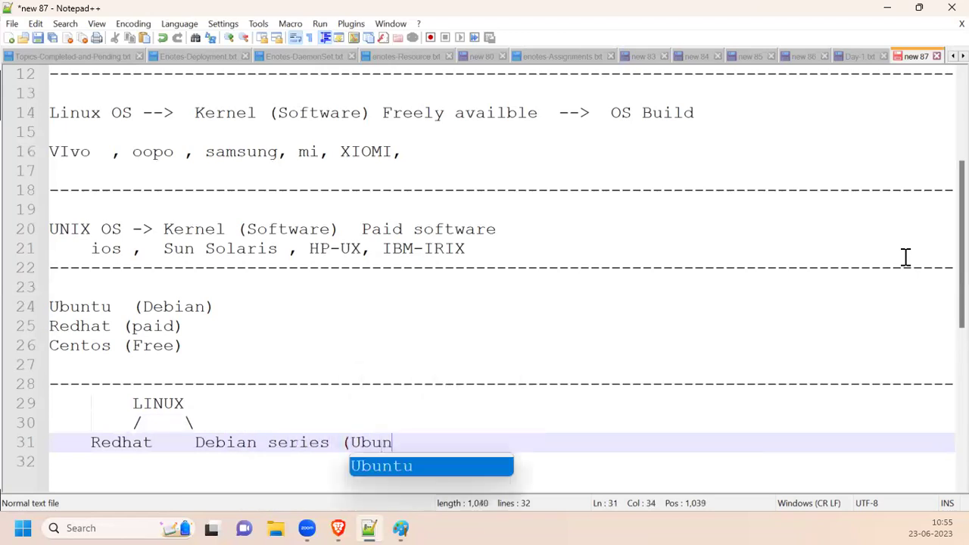
pyautogui.press('Return')
pyautogui.press('Return')
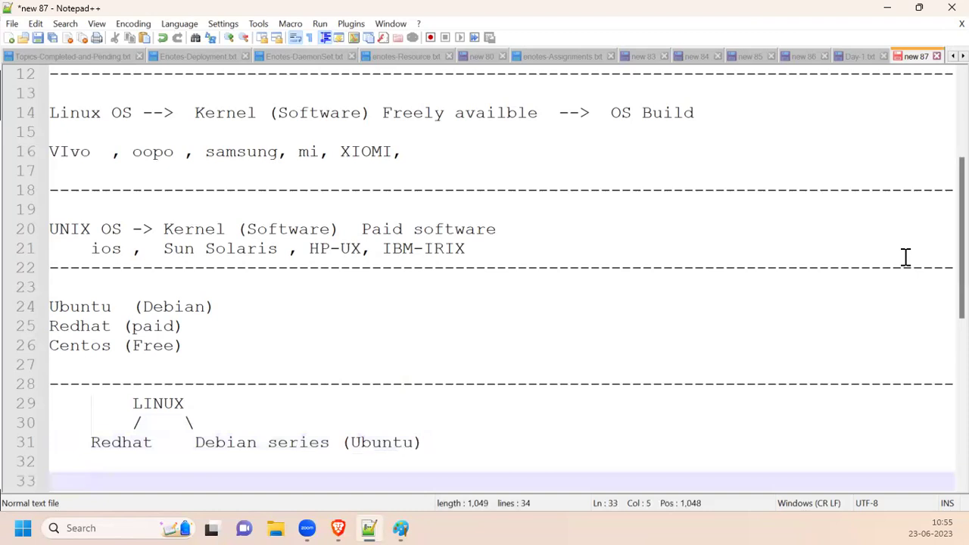
# Step: List "Ubuntu", "Edubuntu", "Kubuntu" and "Debian" on separate indented lines below the Debian series entry
pyautogui.scroll(-2, 825, 294)
pyautogui.click(307, 341)
pyautogui.press('Tab')
pyautogui.press('Tab')
pyautogui.press('Tab')
pyautogui.write('Ubuntu')
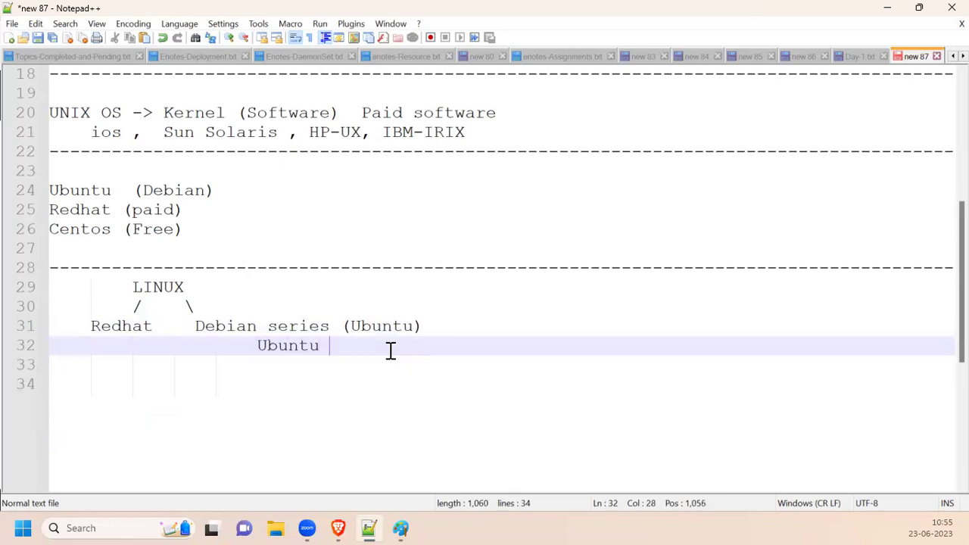
pyautogui.press('Return')
pyautogui.write('Edubuntu')
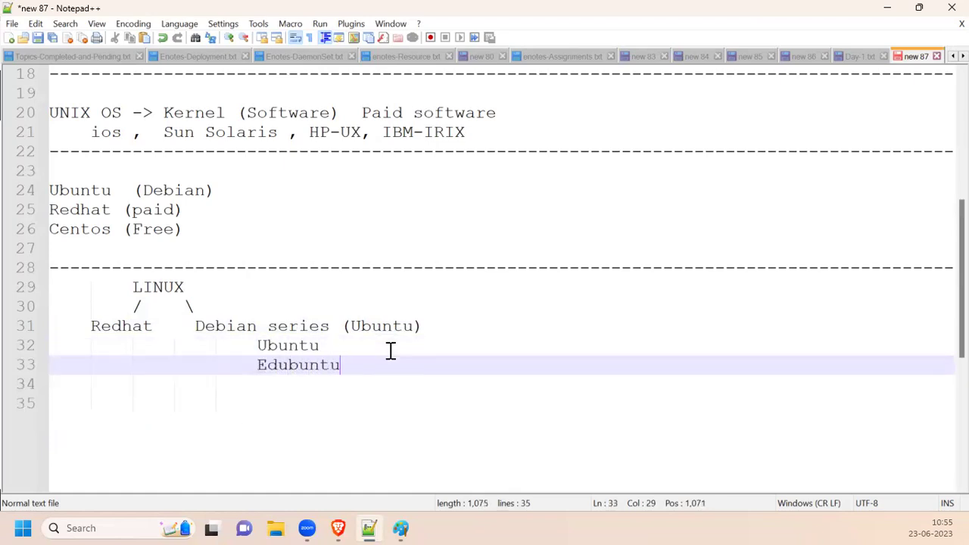
pyautogui.press('Return')
pyautogui.write('Kubuntu')
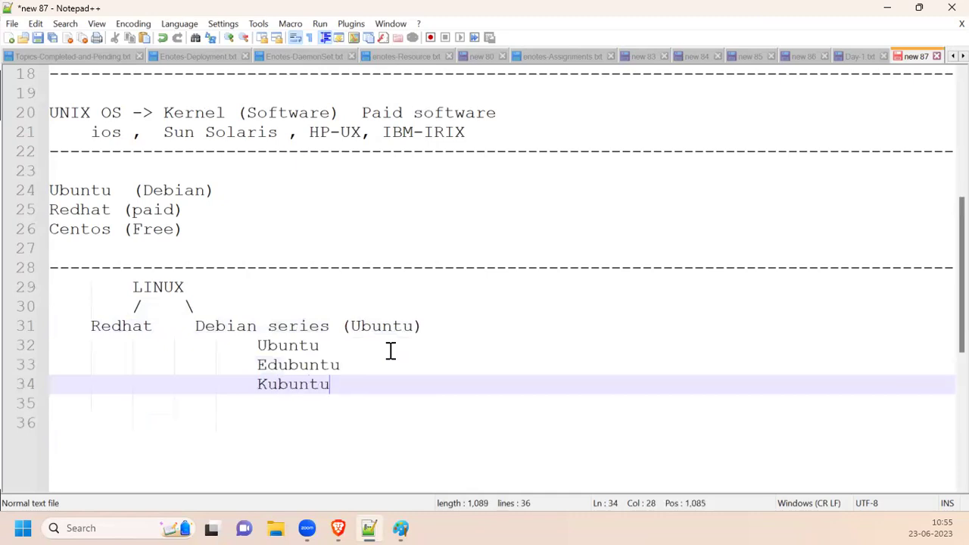
pyautogui.press('Return')
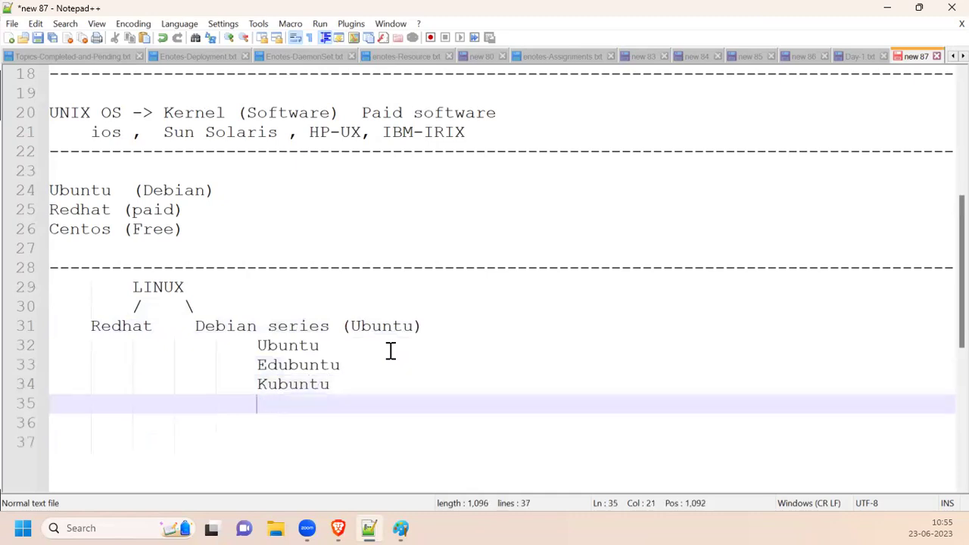
pyautogui.write('Debian')
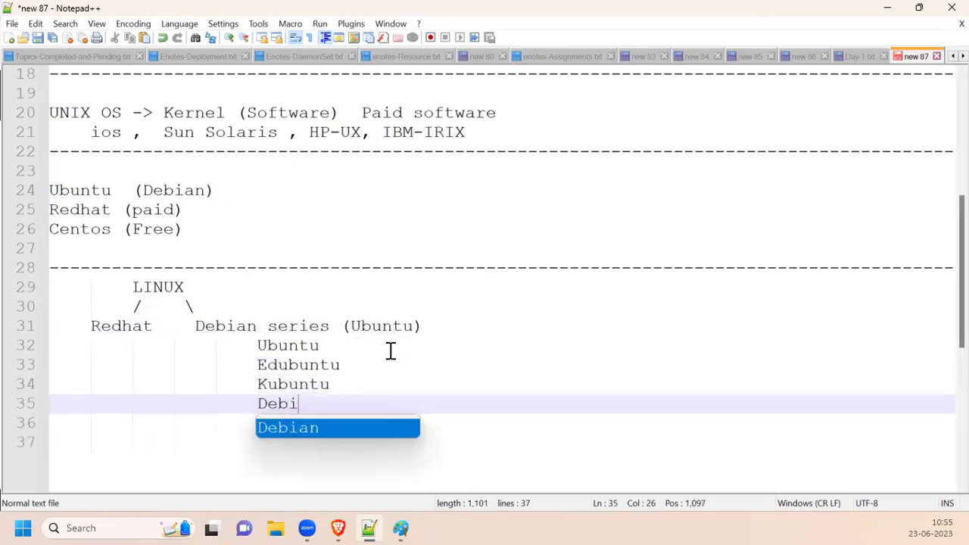
pyautogui.press('Return')
# Step: Insert "Fedora" at the start of the Ubuntu line below Redhat
pyautogui.press('Left')
pyautogui.press('Left')
pyautogui.press('Up')
pyautogui.press('Up')
pyautogui.press('Up')
pyautogui.press('Up')
pyautogui.write('D')
pyautogui.press('BackSpace')
pyautogui.write('Fedora')
# Step: Insert "Centos" at the start of the Edubuntu line and align Edubuntu with the Ubuntu entry above
pyautogui.press('Down')
pyautogui.click(390, 350)
pyautogui.press('Right')
pyautogui.write('Centos')
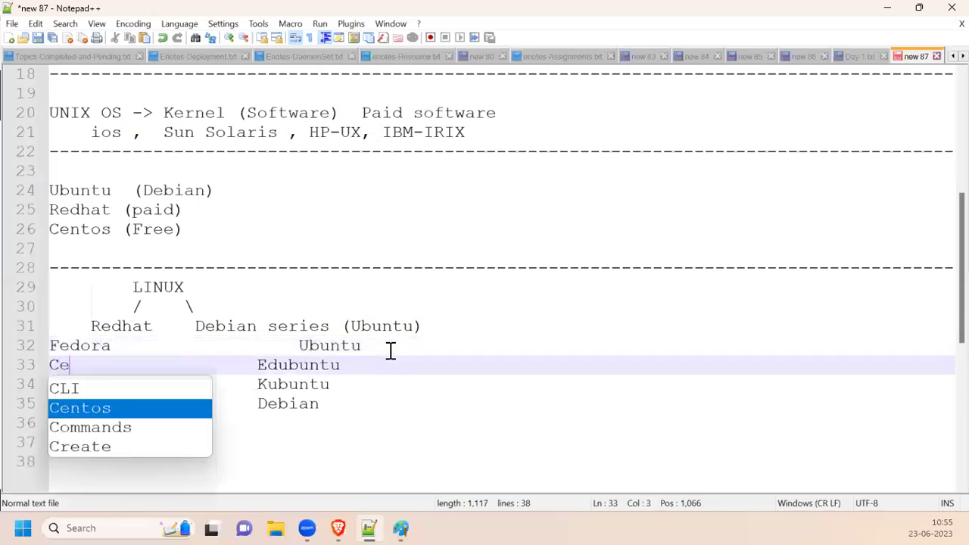
pyautogui.press('Return')
pyautogui.press('BackSpace')
# Step: Insert "KaliLinux" below Centos at the line start and align Kubuntu with the entries above it
pyautogui.press('Down')
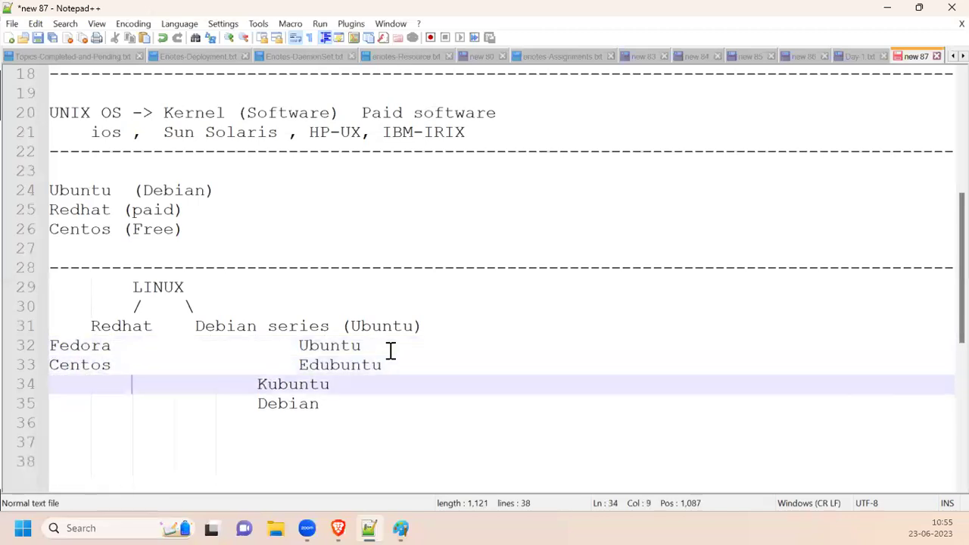
pyautogui.press('Left')
pyautogui.press('Left')
pyautogui.press('Right')
pyautogui.write('KaliLinux')
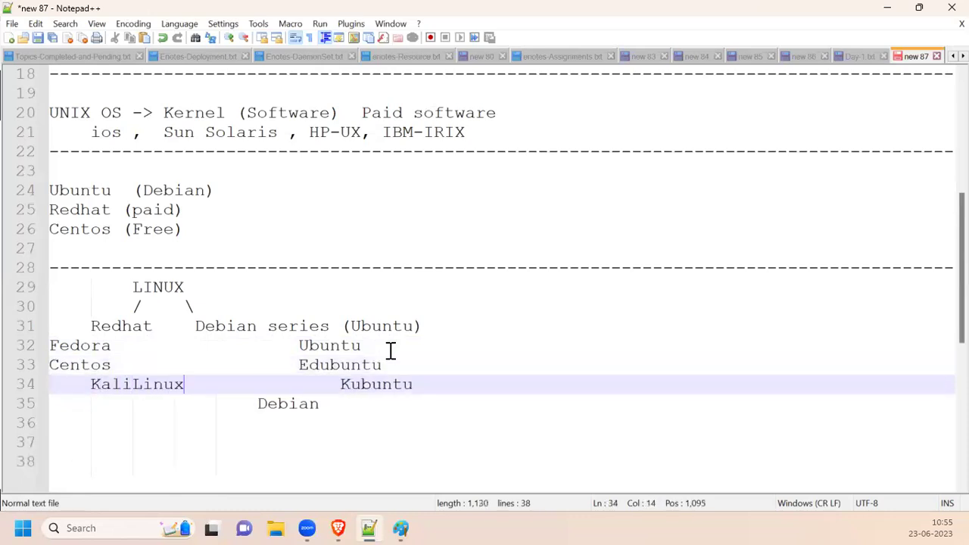
pyautogui.press('Left')
pyautogui.press('Left')
pyautogui.press('Left')
pyautogui.press('Left')
pyautogui.press('BackSpace')
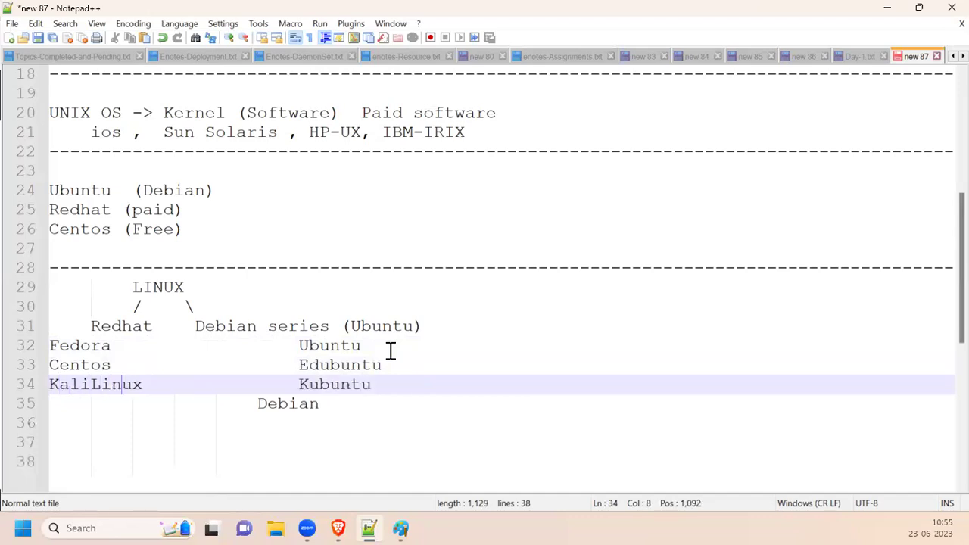
# Step: Insert "ClearOS" below KaliLinux and align the Debian entry on that line with Kubuntu above it
pyautogui.press('Down')
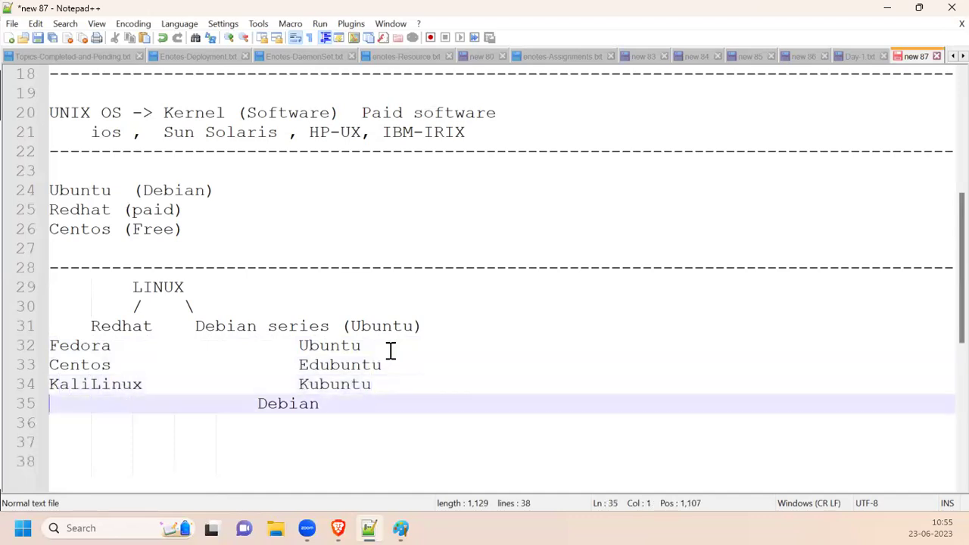
pyautogui.press('Tab')
pyautogui.press('Down')
pyautogui.press('Left')
pyautogui.press('Left')
pyautogui.press('Left')
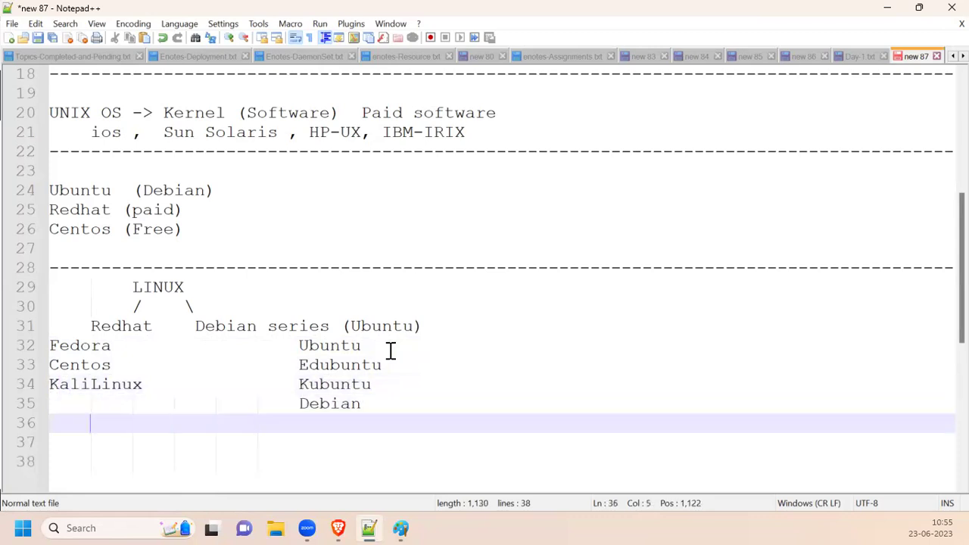
pyautogui.press('Up')
pyautogui.press('Up')
pyautogui.press('Left')
pyautogui.press('Down')
pyautogui.press('Left')
pyautogui.press('Left')
pyautogui.press('Right')
pyautogui.write('ClearOS')
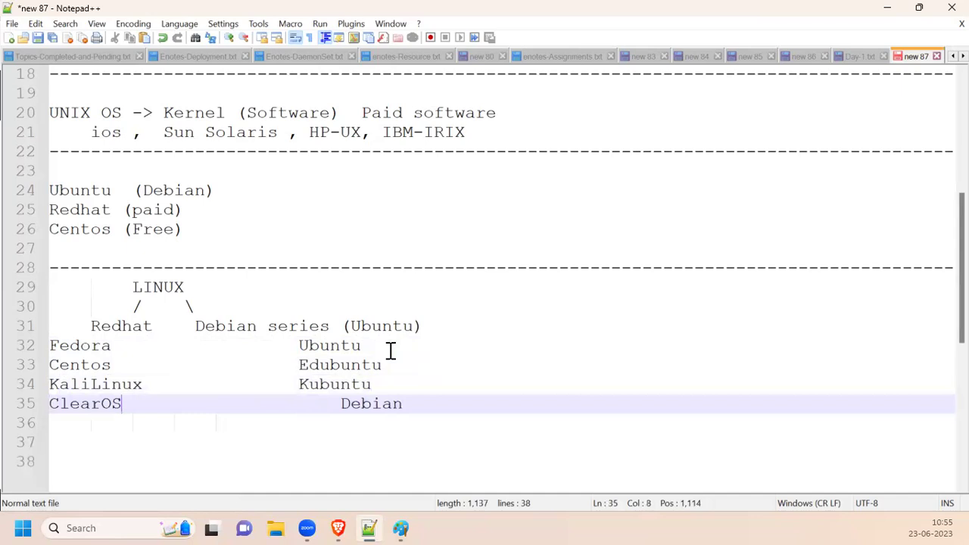
pyautogui.press('Up')
pyautogui.press('Down')
pyautogui.press('Right')
pyautogui.press('Delete')
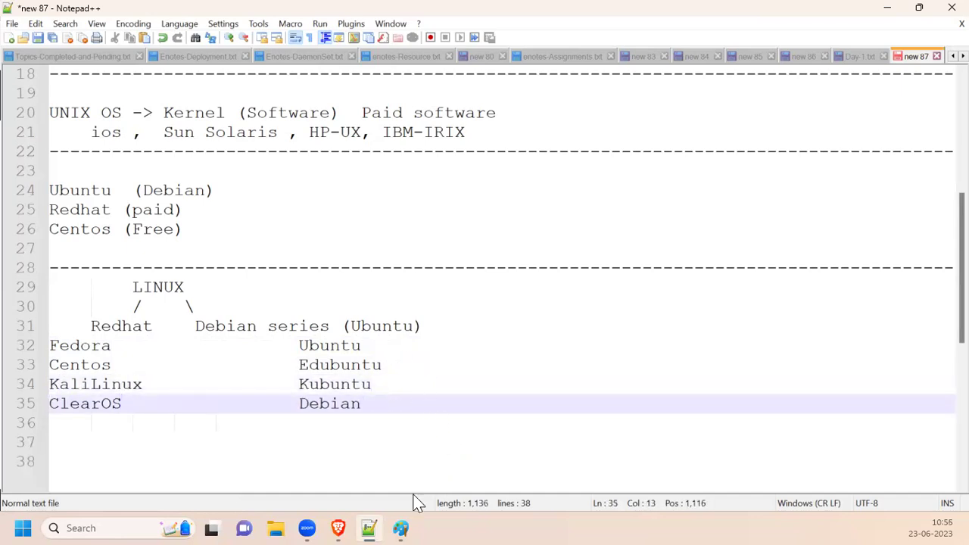
# Step: In the Brave browser, search for "crickbuz" in a new tab, open the Cricbuzz site, and return to the EC2 launch page
pyautogui.click(337, 528)
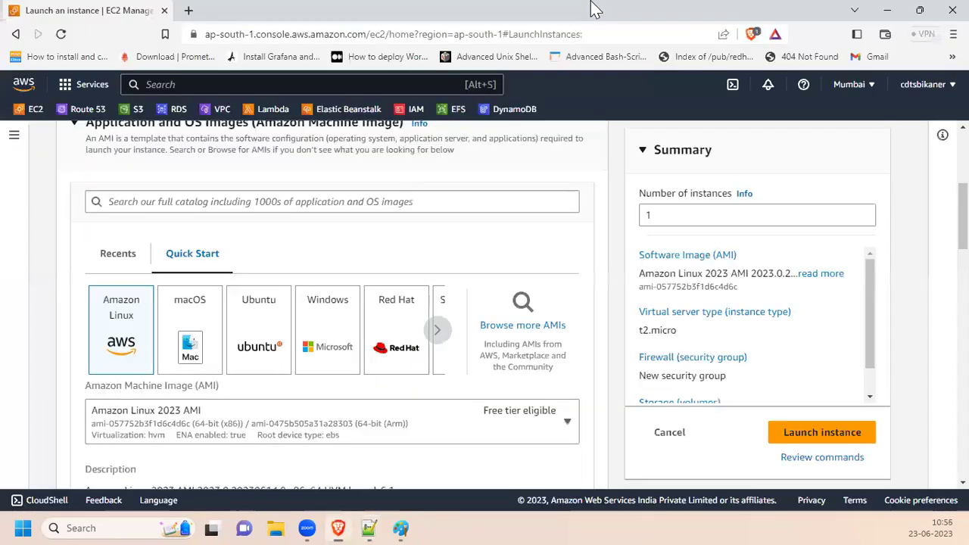
pyautogui.click(189, 10)
pyautogui.write('crickbuz')
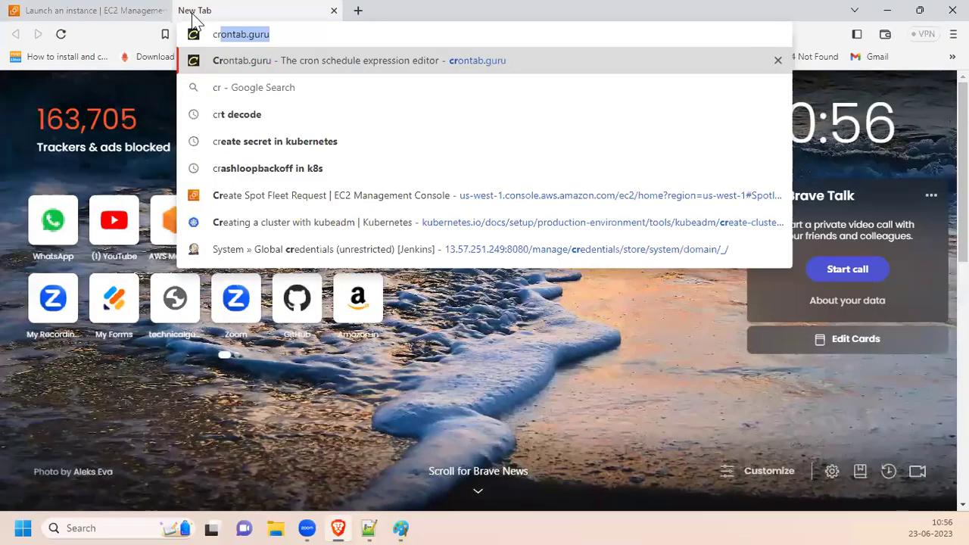
pyautogui.press('Return')
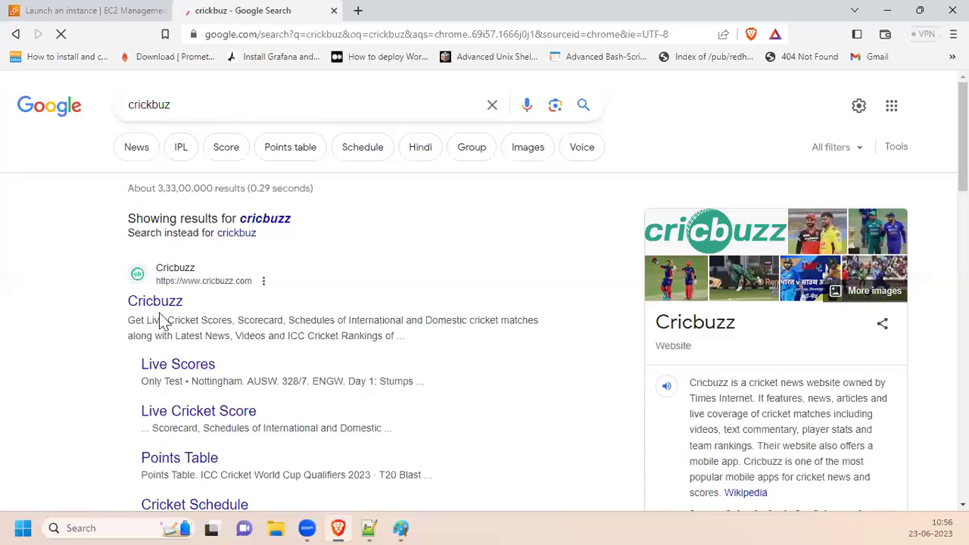
pyautogui.click(158, 304)
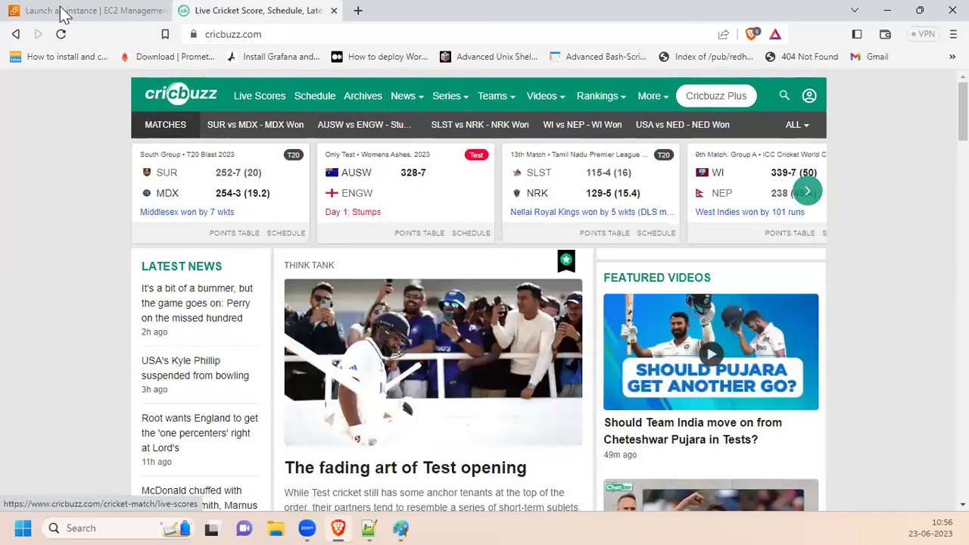
pyautogui.click(95, 12)
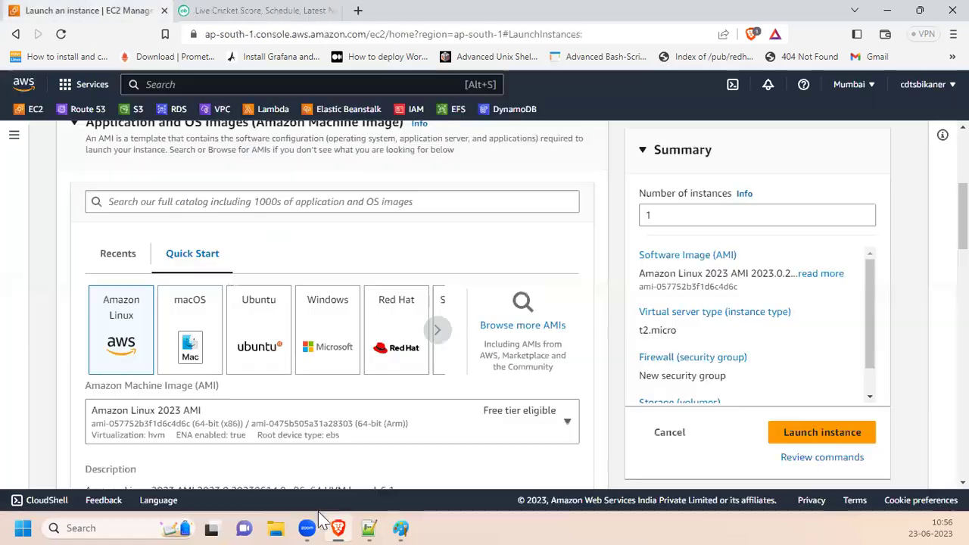
# Step: Switch back to Notepad++ and review the Redhat family entries from Fedora to ClearOS in the LINUX tree
pyautogui.click(368, 528)
pyautogui.doubleClick(106, 405)
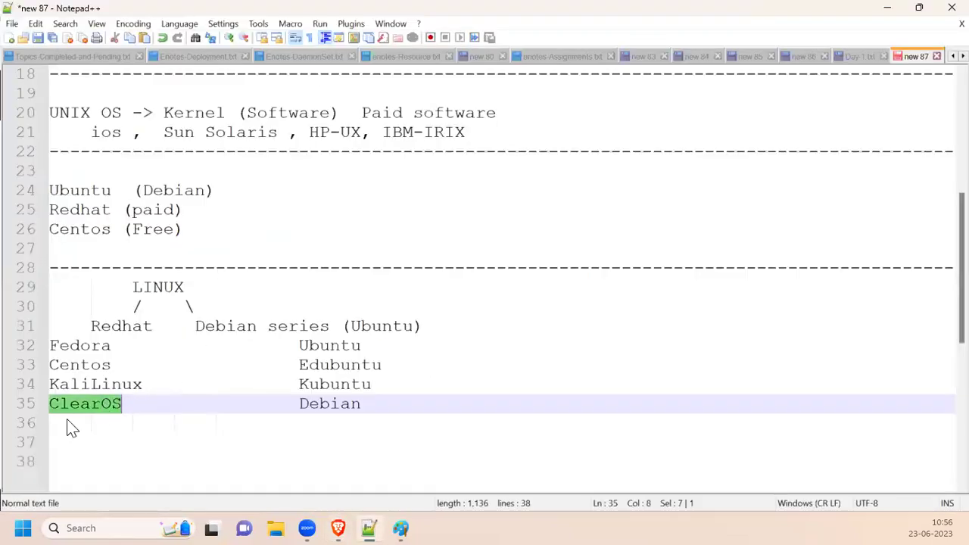
pyautogui.click(93, 326)
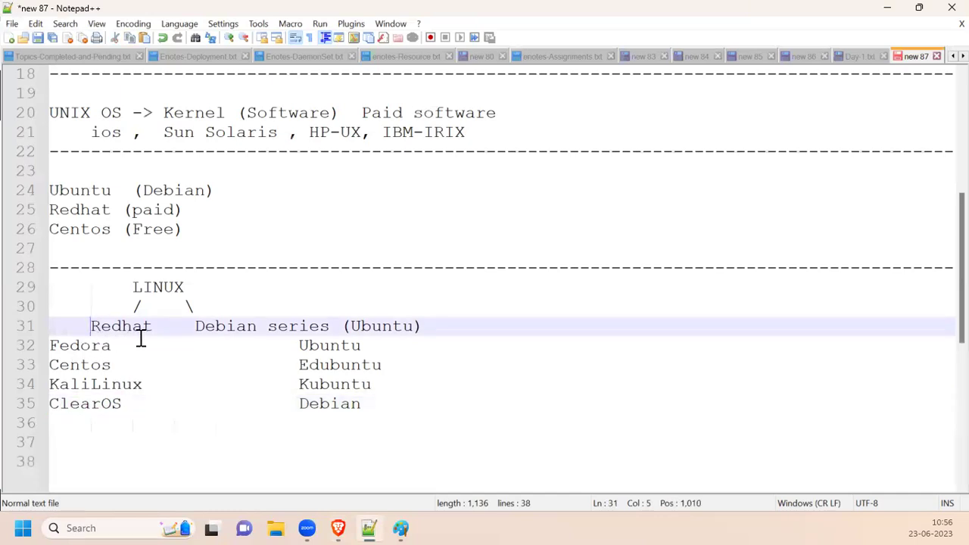
pyautogui.doubleClick(141, 324)
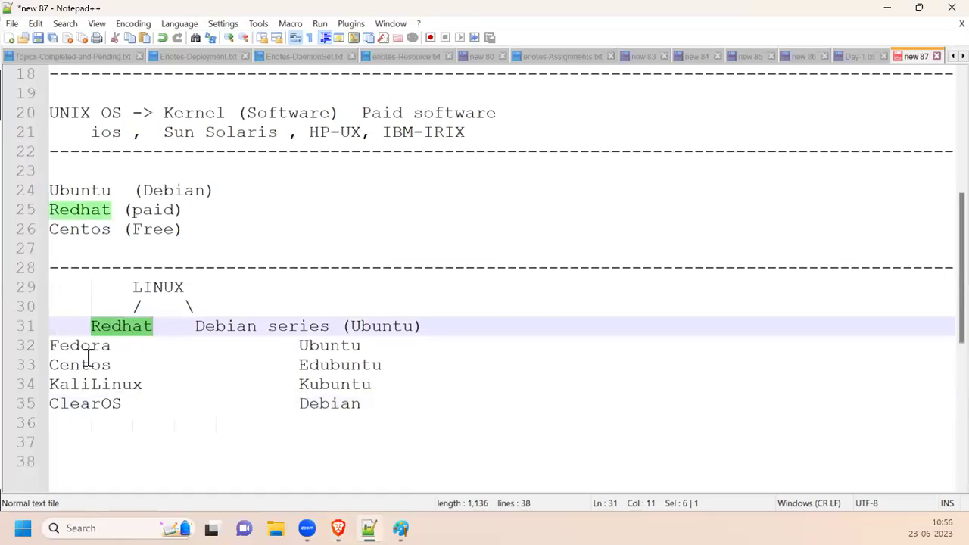
pyautogui.moveTo(50, 346); pyautogui.dragTo(116, 401)
pyautogui.click(74, 346)
pyautogui.click(108, 415)
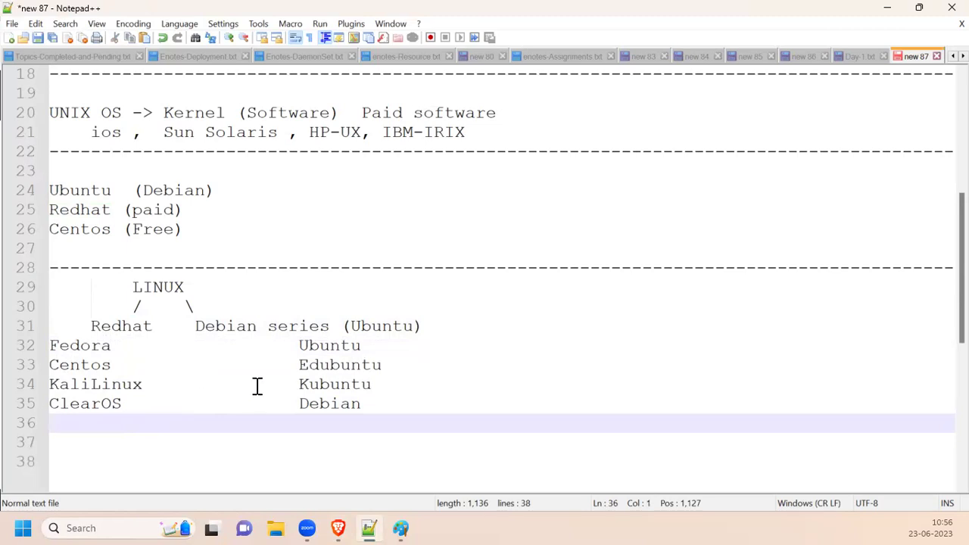
pyautogui.scroll(1, 258, 386)
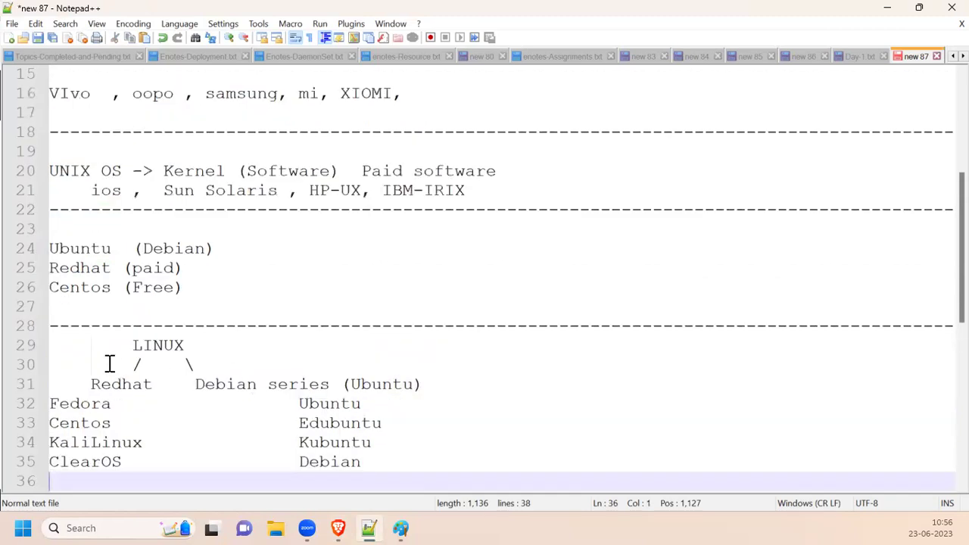
# Step: Review the note on the freely available Linux kernel and the phone brands listed below it
pyautogui.scroll(2, 110, 364)
pyautogui.click(185, 171)
pyautogui.moveTo(308, 175); pyautogui.dragTo(554, 172)
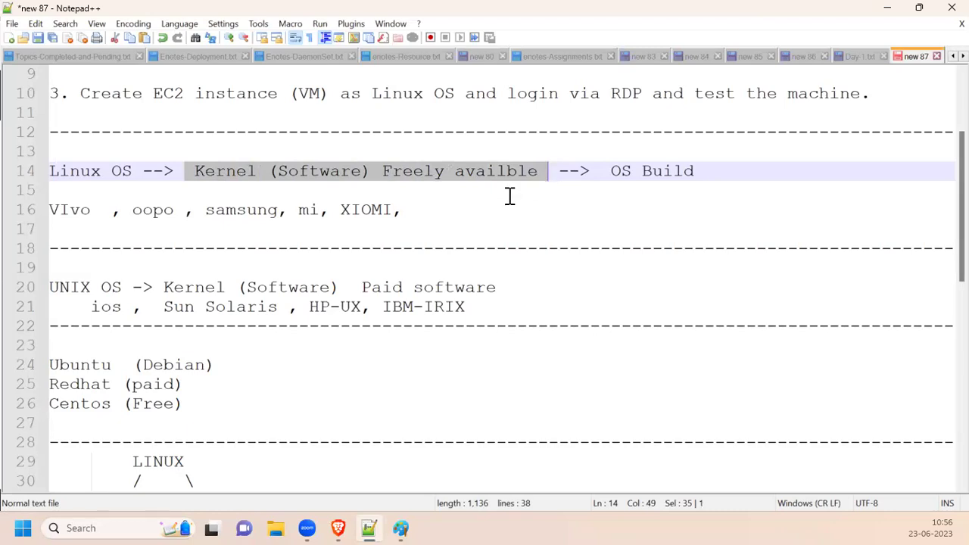
pyautogui.moveTo(61, 210); pyautogui.dragTo(384, 210)
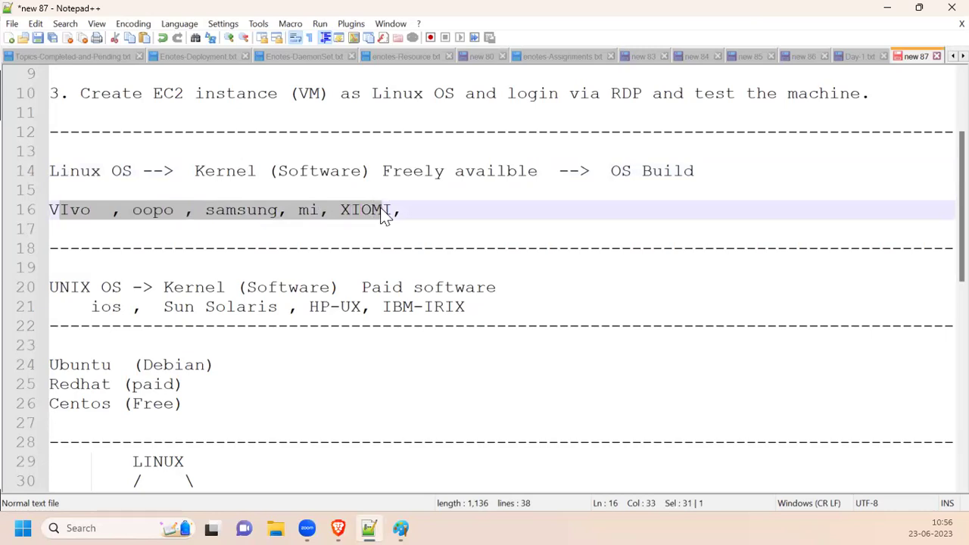
pyautogui.scroll(-2, 208, 282)
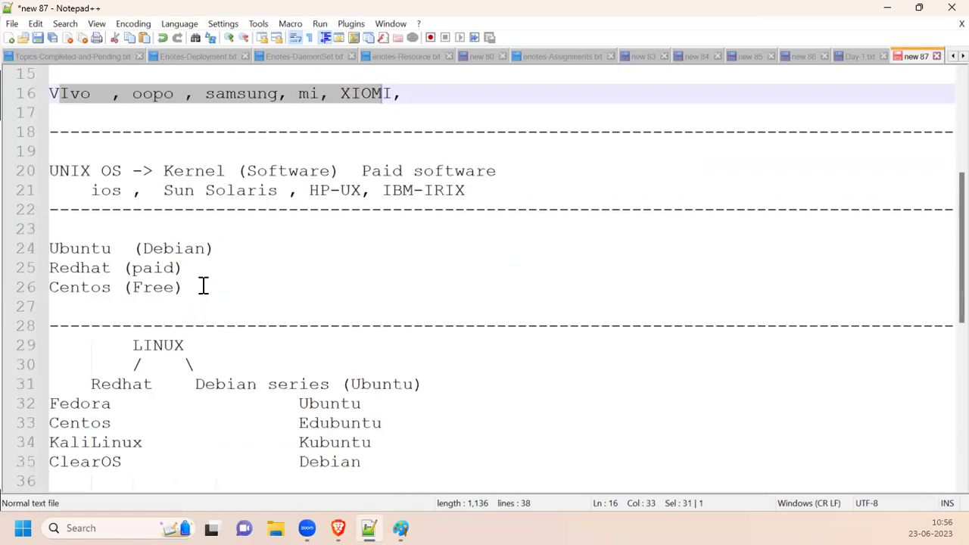
# Step: Insert "Apple" before "ios" in the list of UNIX operating systems
pyautogui.moveTo(68, 172); pyautogui.dragTo(383, 196)
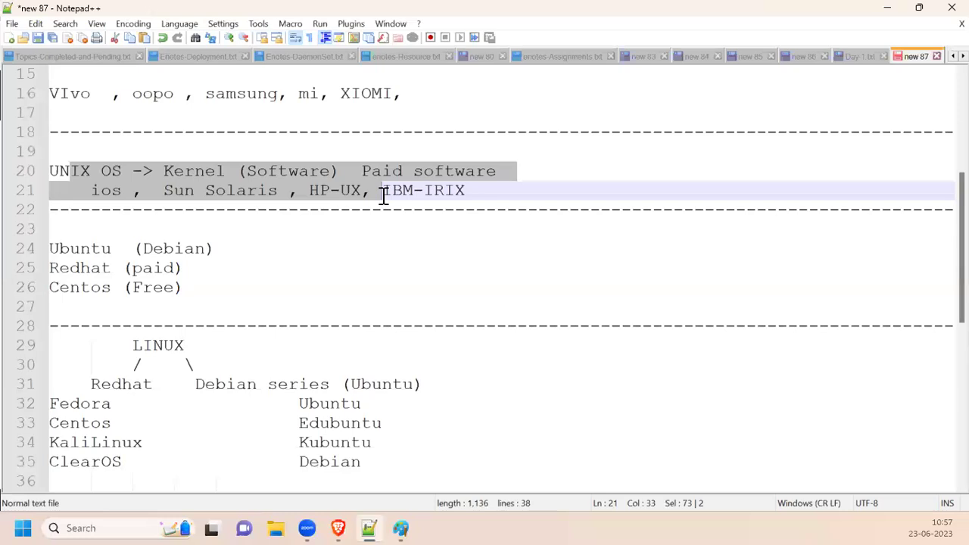
pyautogui.click(91, 191)
pyautogui.write('Apple')
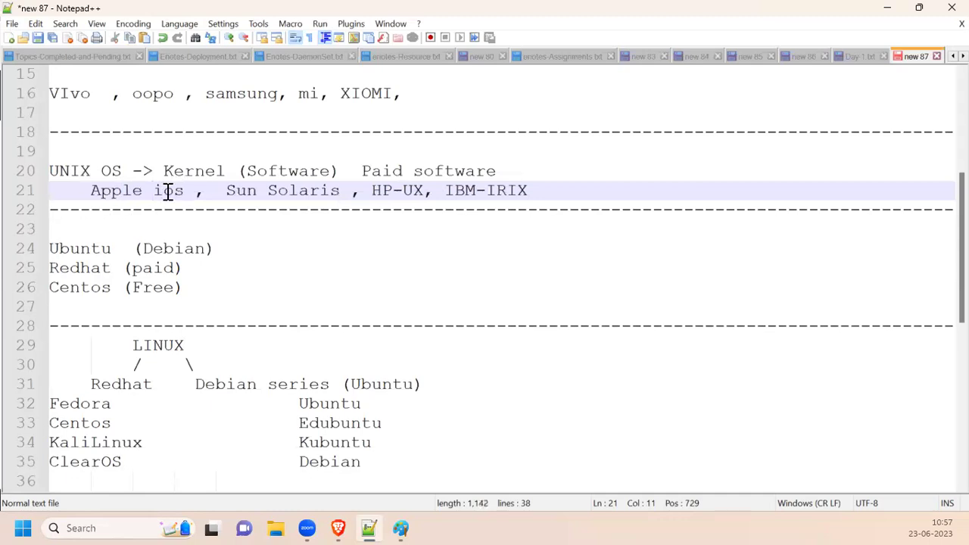
# Step: Compare the UNIX OS heading and its Apple ios entry with the LINUX tree of Redhat and Debian distributions
pyautogui.moveTo(80, 193); pyautogui.dragTo(185, 191)
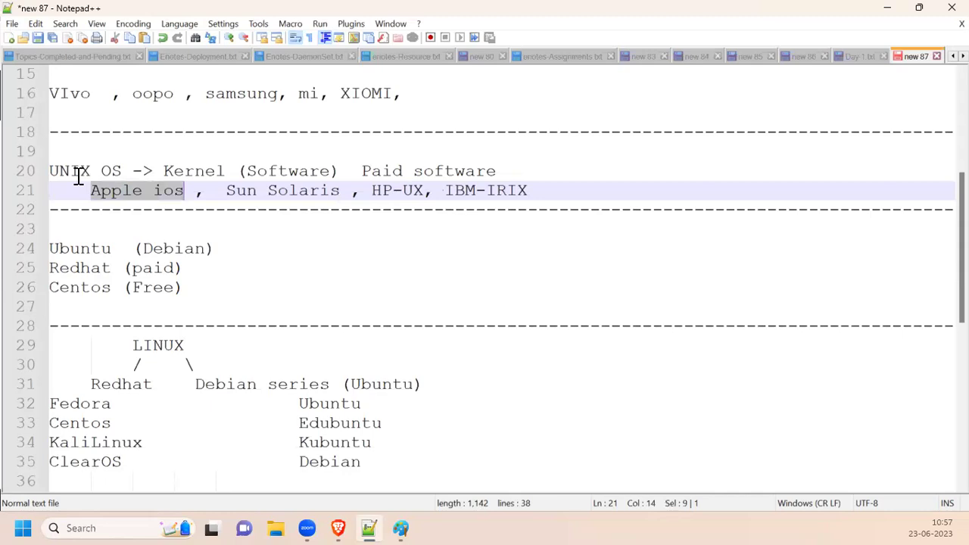
pyautogui.click(91, 388)
pyautogui.moveTo(92, 387); pyautogui.dragTo(385, 455)
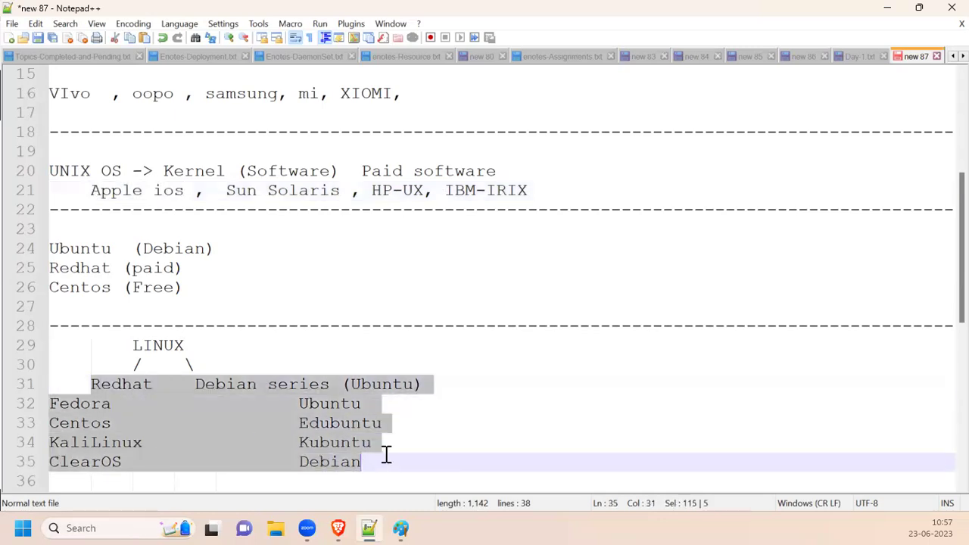
pyautogui.scroll(-1, 385, 455)
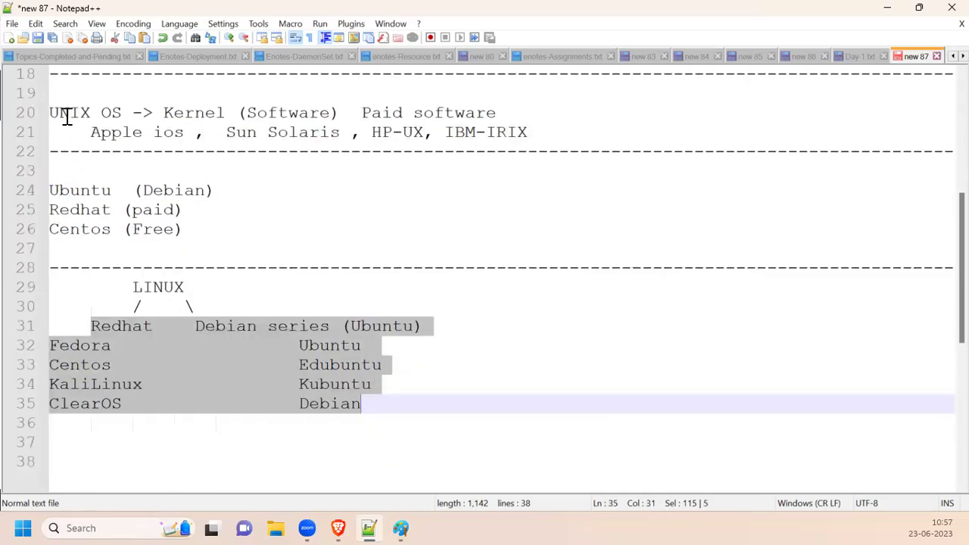
pyautogui.moveTo(65, 113); pyautogui.dragTo(122, 112)
pyautogui.moveTo(133, 288); pyautogui.dragTo(186, 290)
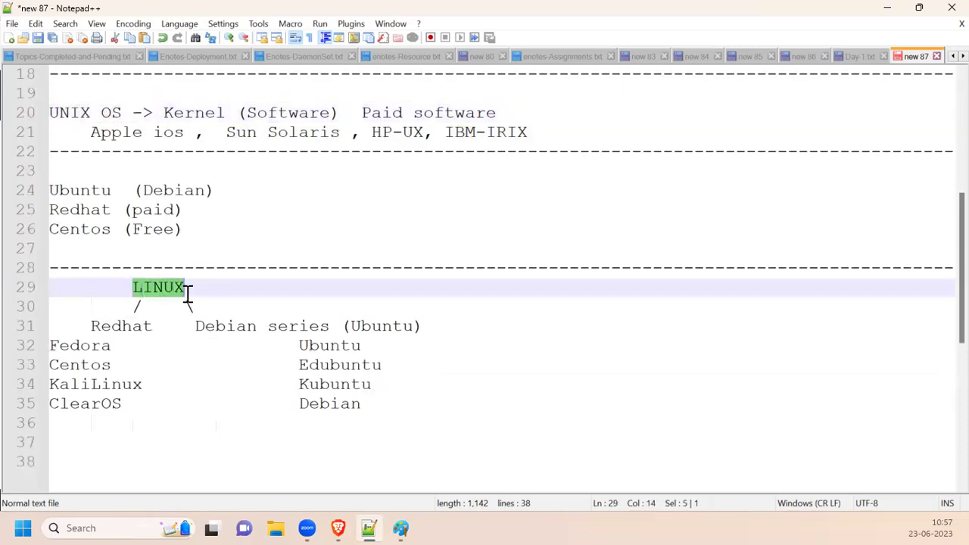
pyautogui.moveTo(54, 113); pyautogui.dragTo(122, 112)
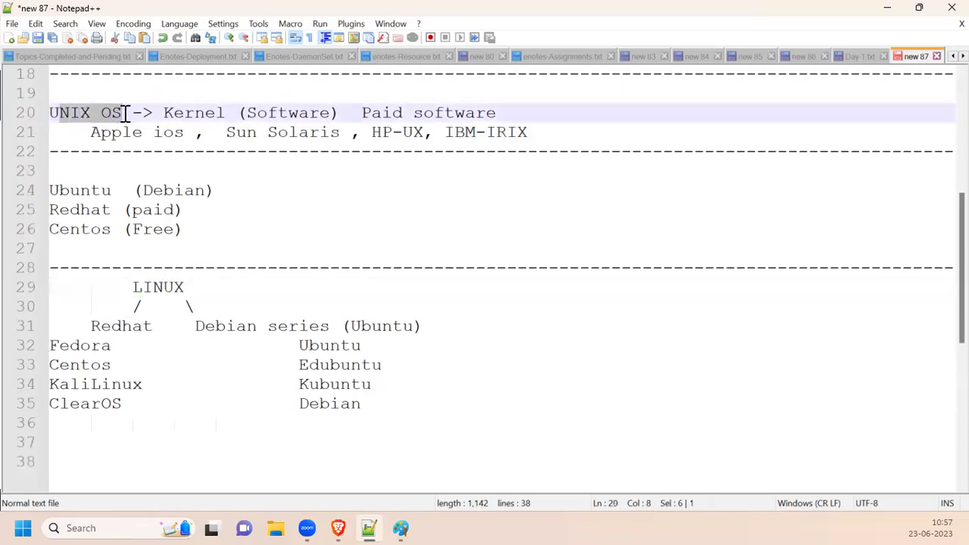
# Step: Add the bullet "-> properitory OS" below the UNIX system list, separated from it by a blank line
pyautogui.click(558, 135)
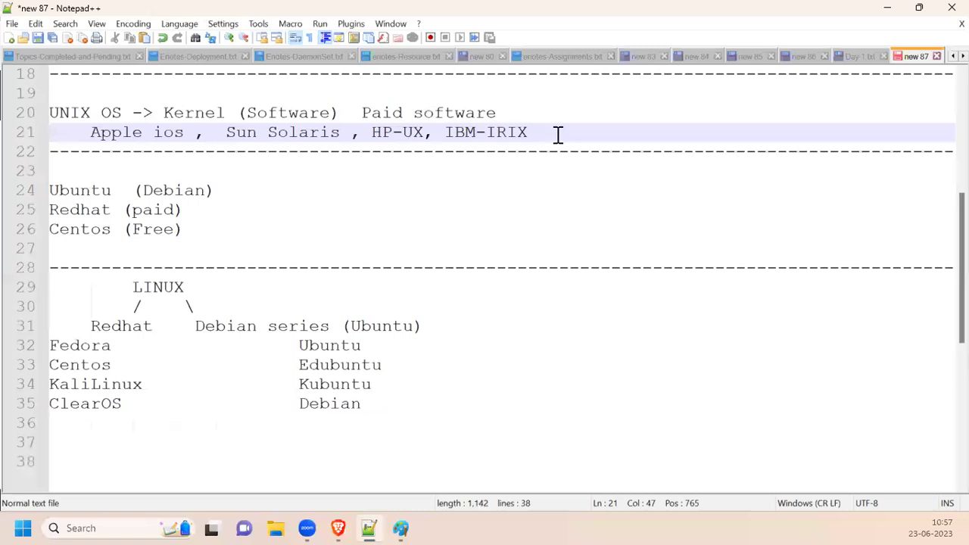
pyautogui.press('Return')
pyautogui.write('properi')
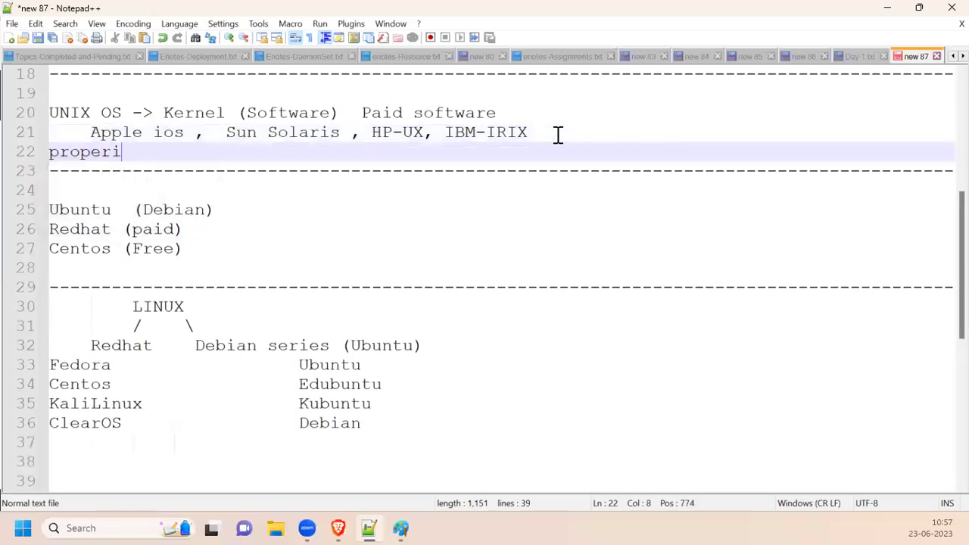
pyautogui.write('tory OS')
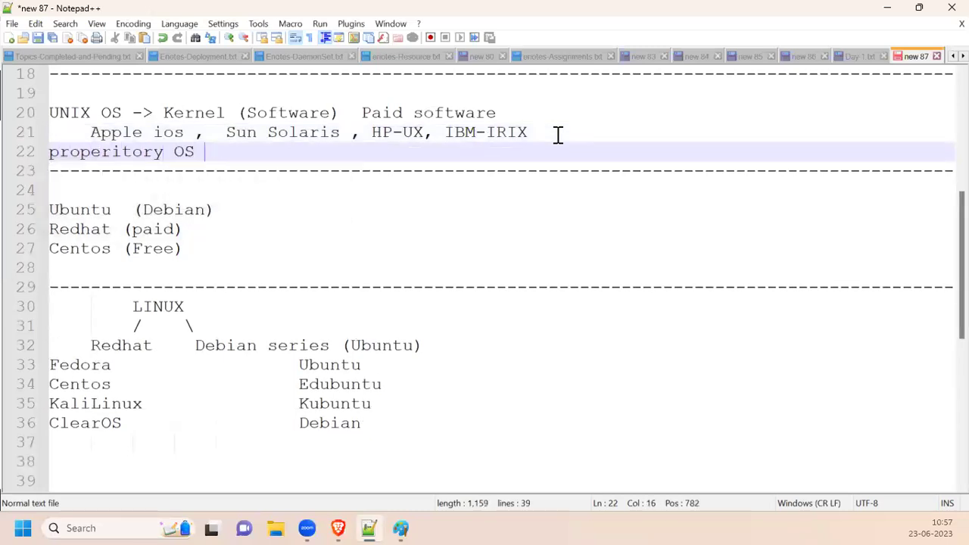
pyautogui.press('Return')
pyautogui.press('Up')
pyautogui.press('Return')
pyautogui.write('->')
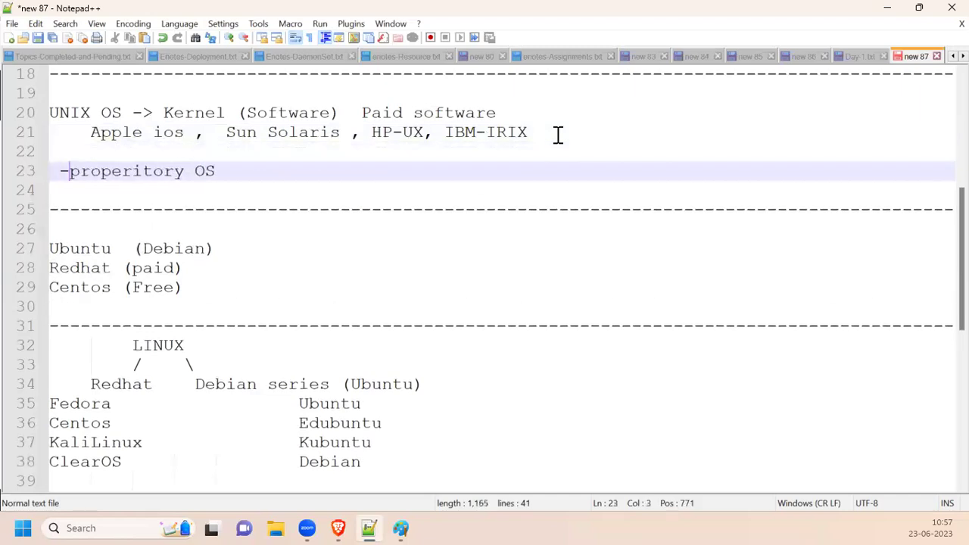
# Step: Add the bullet "-> Secutiry concern we use it." under the properitory OS bullet
pyautogui.press('Down')
pyautogui.write('-')
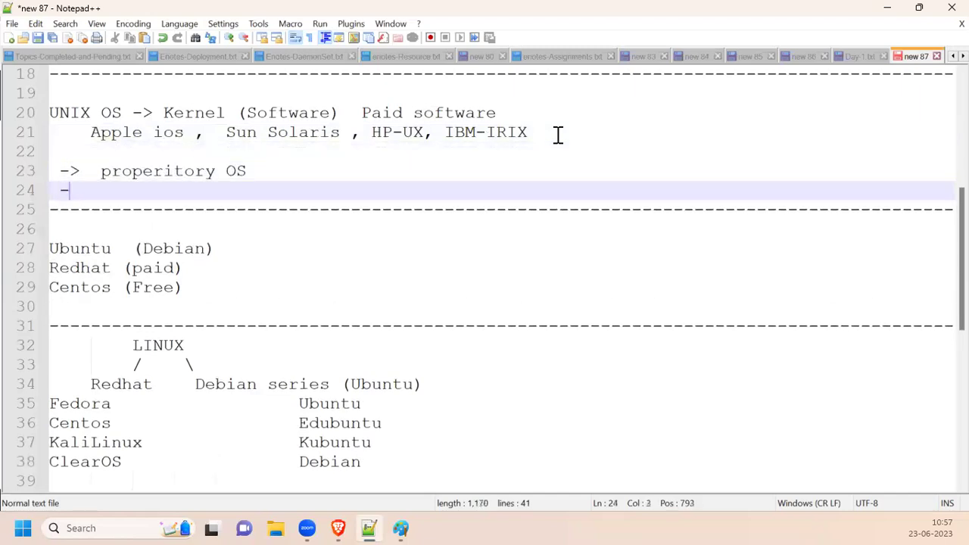
pyautogui.write('>  Secut')
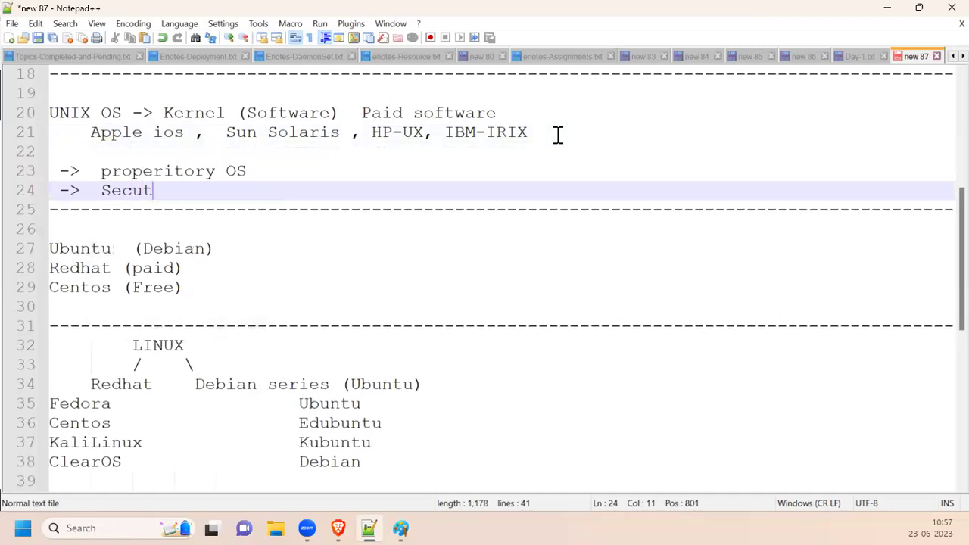
pyautogui.write('iry conce')
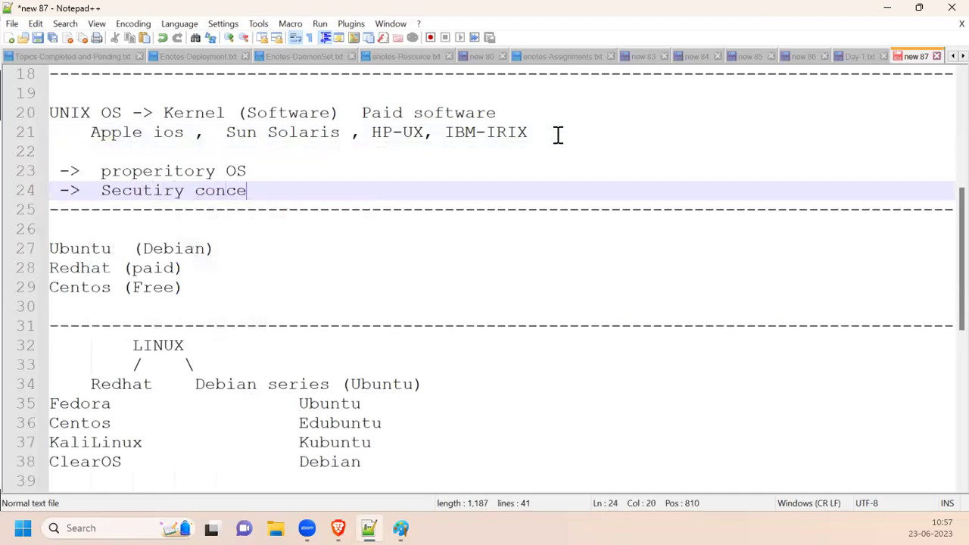
pyautogui.write('rn we use it.')
pyautogui.press('Return')
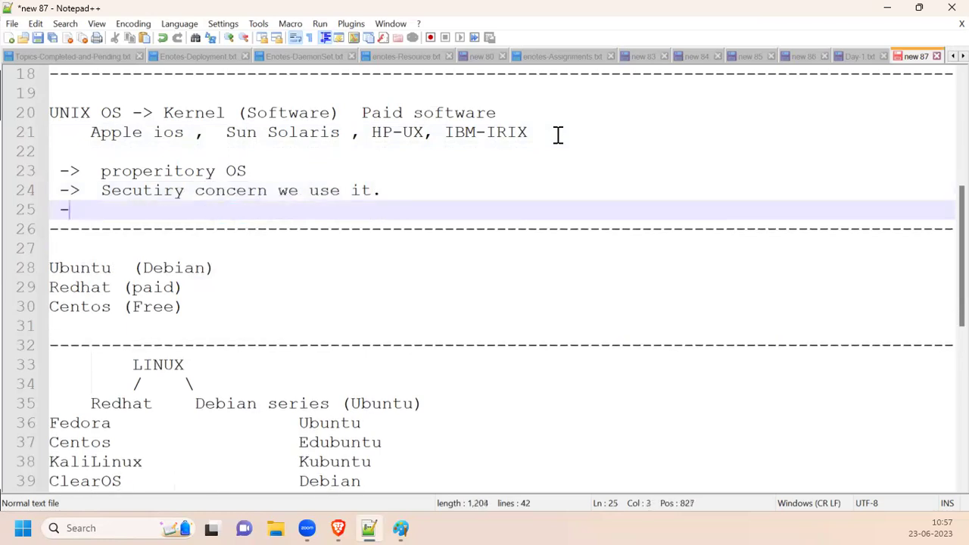
# Step: Add the bullet "-> Rare in our country" to the UNIX notes and start another arrow bullet below it
pyautogui.write('-> Rare in out')
pyautogui.write(' country')
pyautogui.press('Return')
pyautogui.write('-> ')
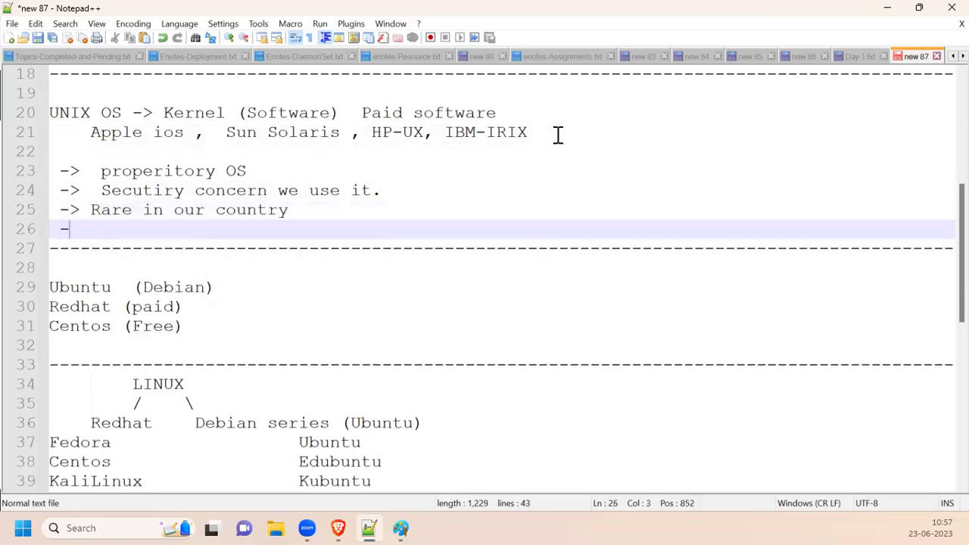
# Step: Write "Redhat , Centos , Fedora" on the last arrow bullet of the UNIX notes
pyautogui.write(' Redha')
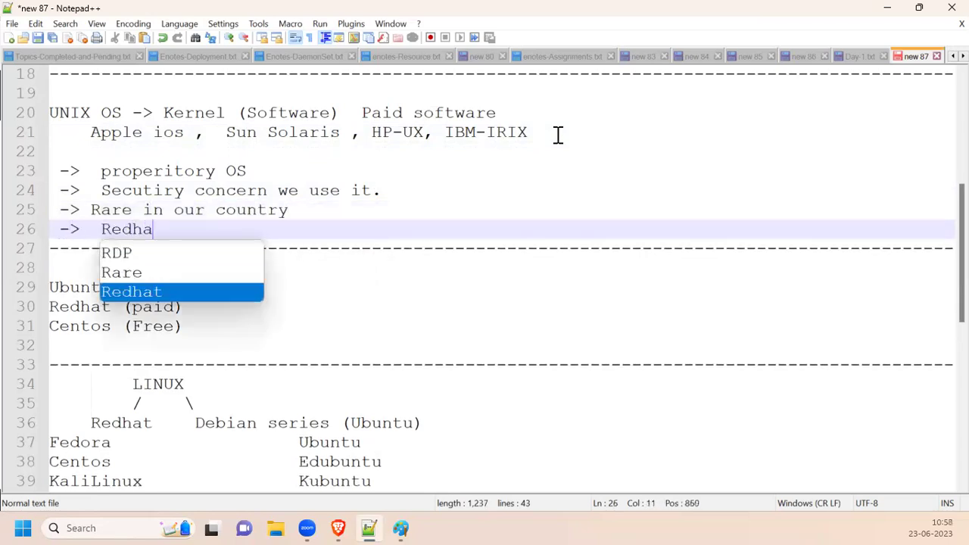
pyautogui.write('t , Centos ,')
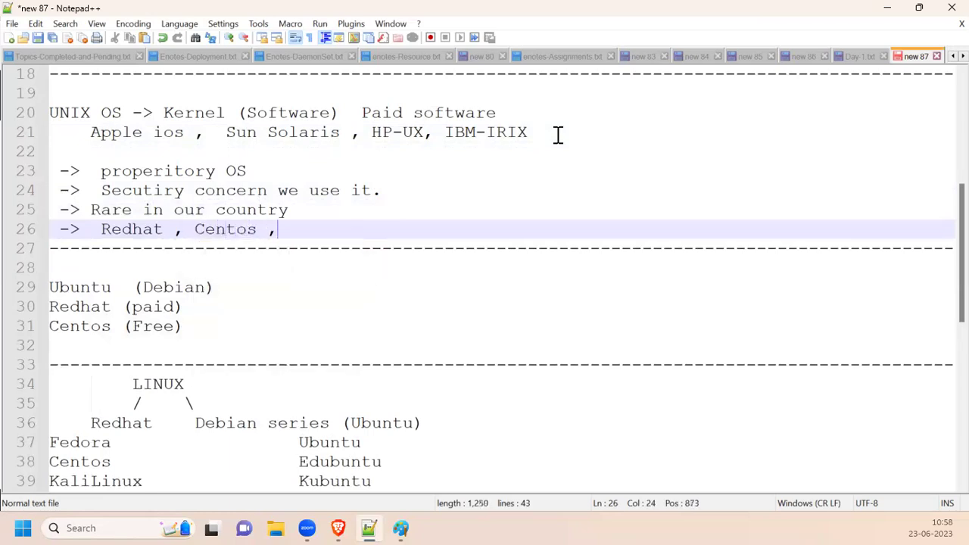
pyautogui.write(' Fedora')
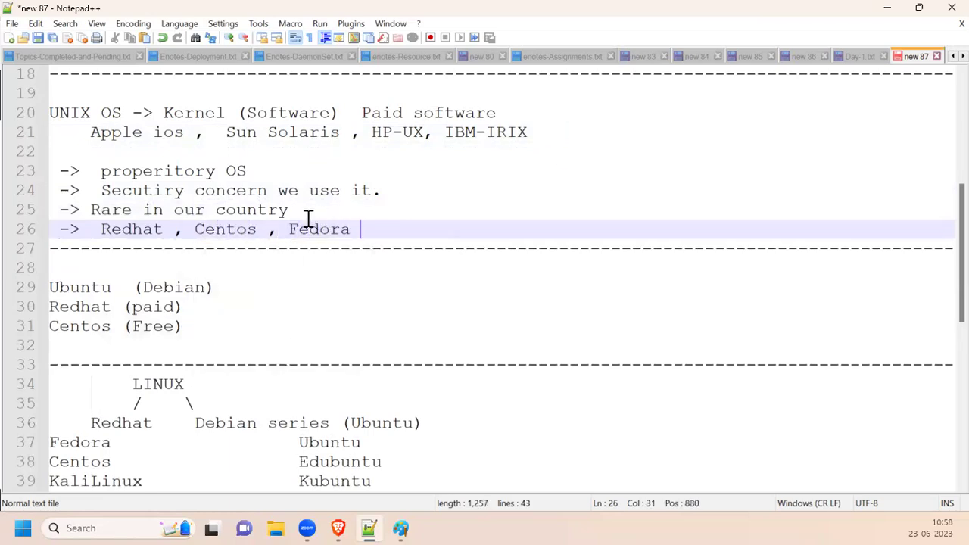
# Step: Review the Redhat, Fedora, Ubuntu and Debian entries across the UNIX bullets, the distribution list and the LINUX tree
pyautogui.tripleClick(112, 232)
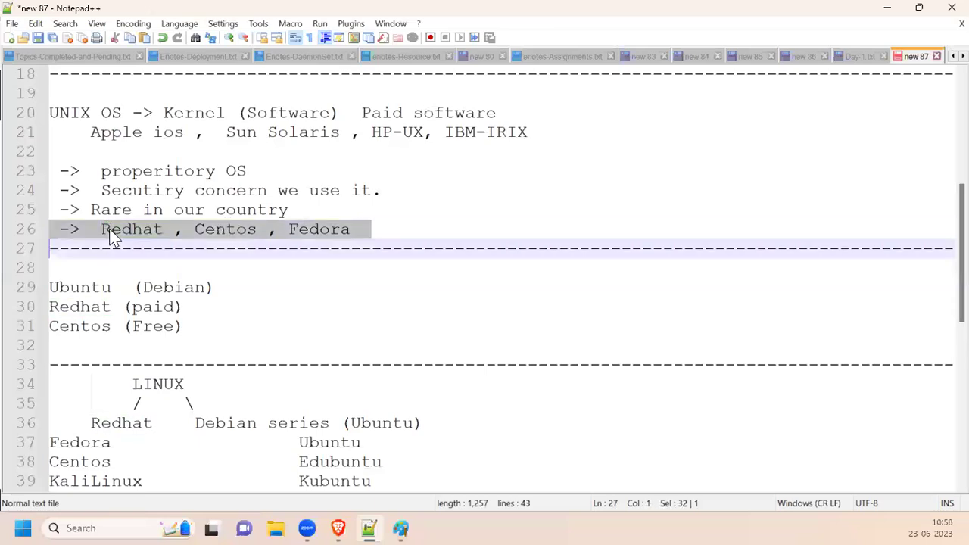
pyautogui.doubleClick(305, 228)
pyautogui.doubleClick(136, 230)
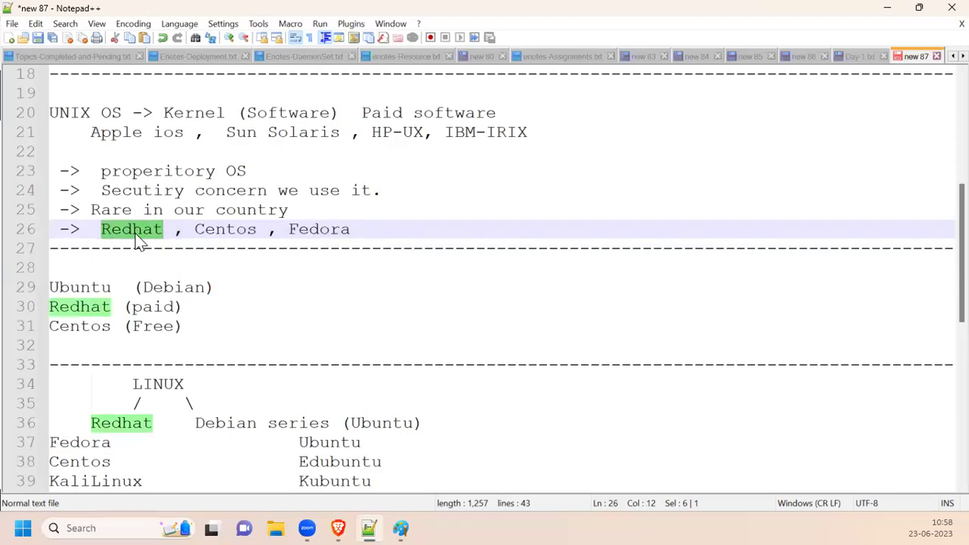
pyautogui.doubleClick(79, 289)
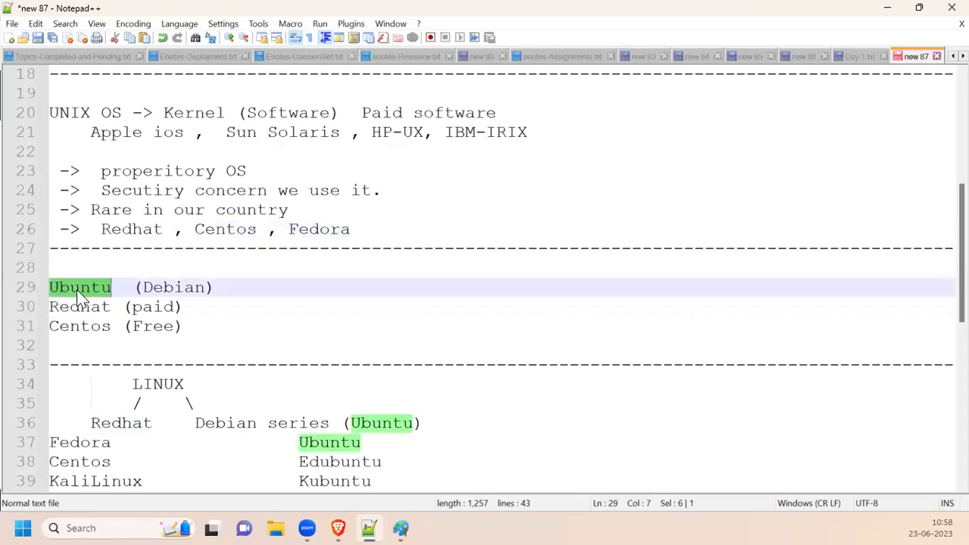
pyautogui.moveTo(142, 288); pyautogui.dragTo(206, 288)
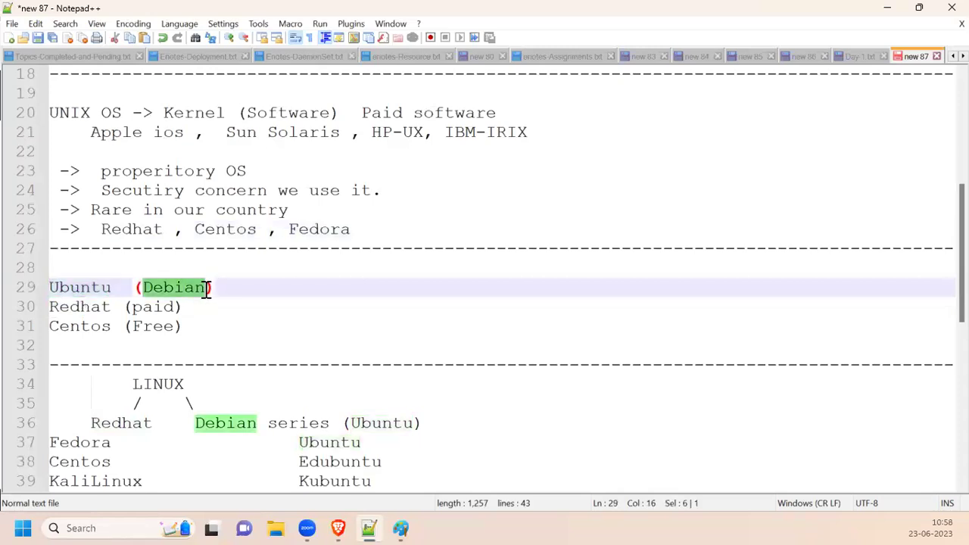
pyautogui.scroll(-2, 207, 299)
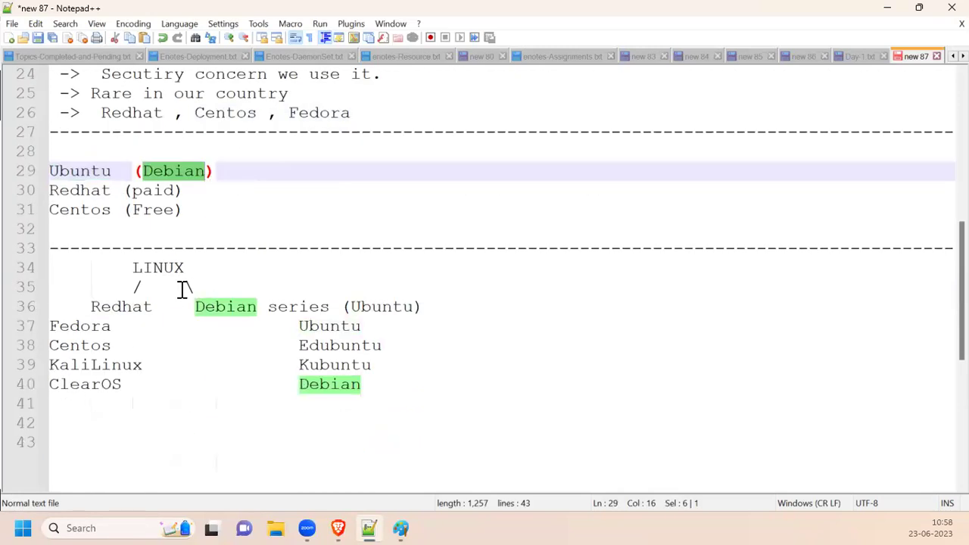
pyautogui.doubleClick(109, 311)
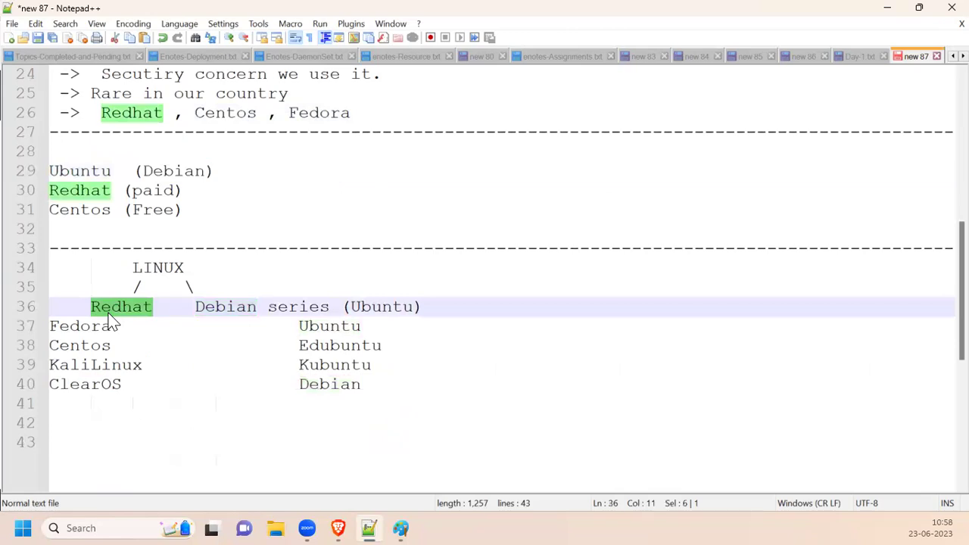
pyautogui.moveTo(199, 307); pyautogui.dragTo(329, 306)
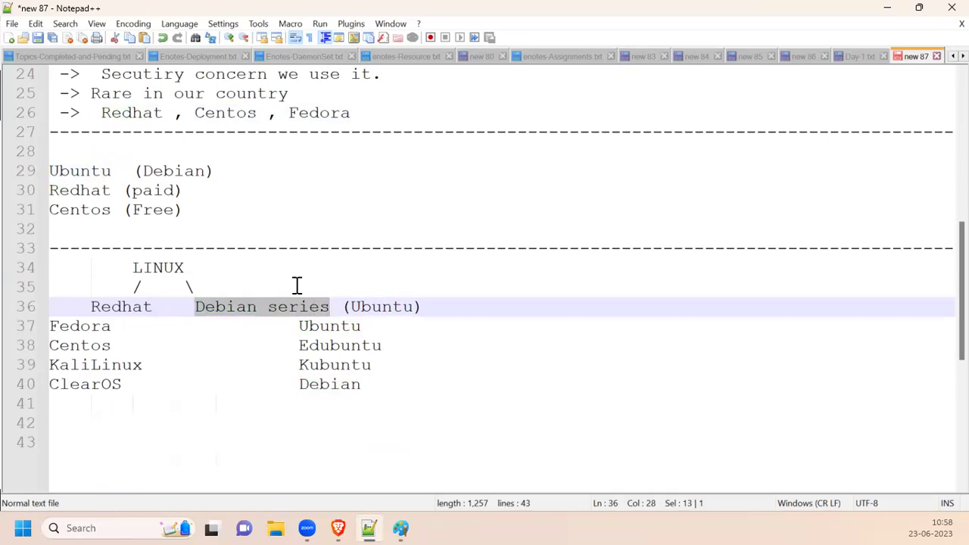
pyautogui.moveTo(93, 307); pyautogui.dragTo(331, 310)
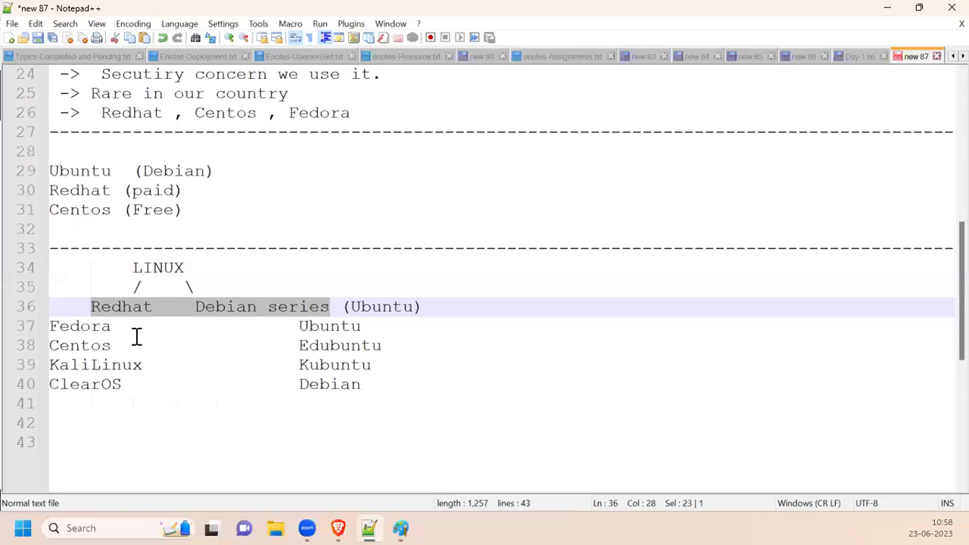
# Step: Replace "Redhat , Centos , Fedora" in the UNIX bullets with "Highly Paid" and align the "Rare in our country" text with its neighbours
pyautogui.scroll(3, 89, 276)
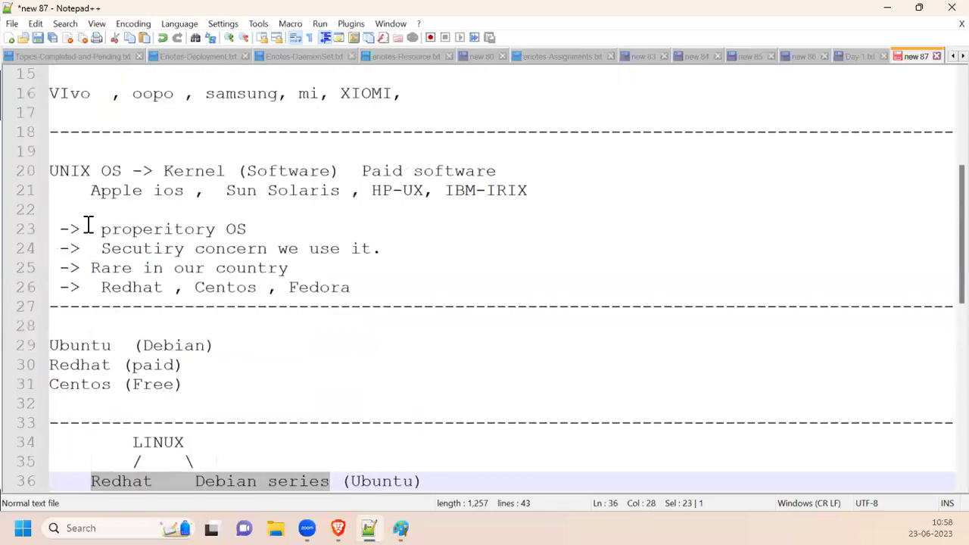
pyautogui.moveTo(54, 171); pyautogui.dragTo(106, 288)
pyautogui.click(396, 288)
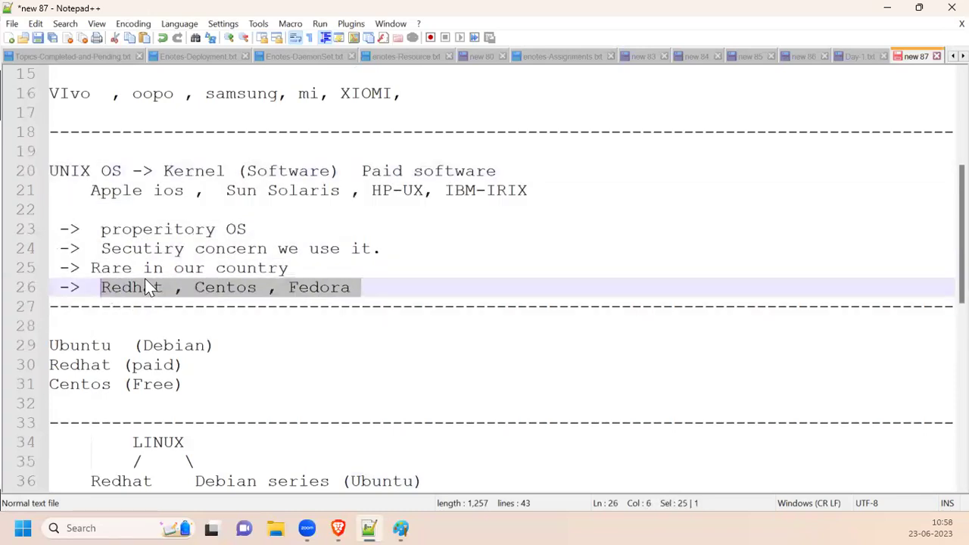
pyautogui.write('Highly Paid')
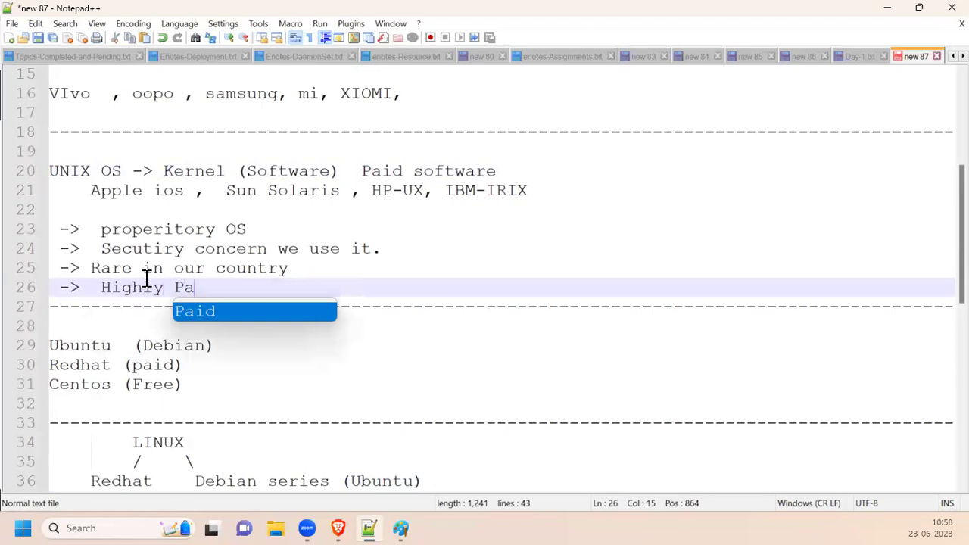
pyautogui.click(104, 346)
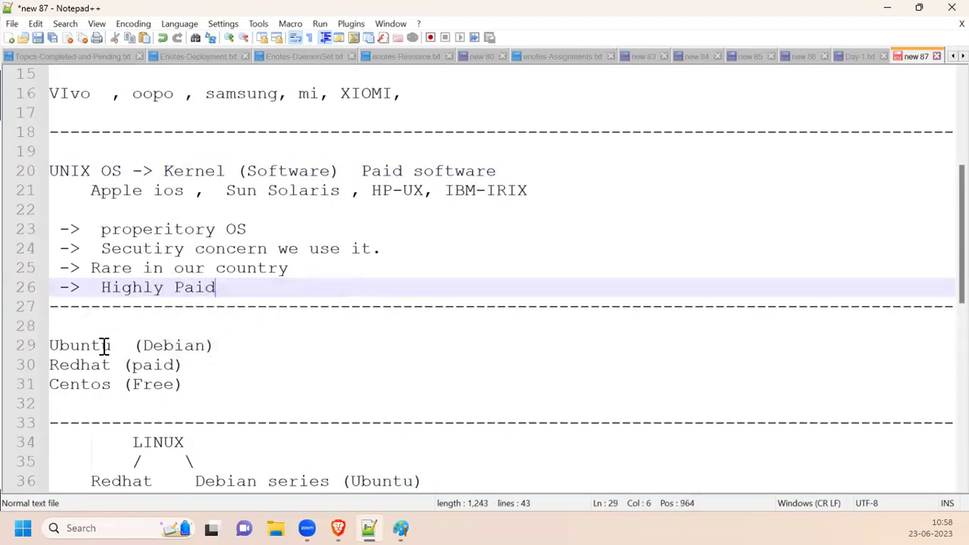
pyautogui.click(90, 268)
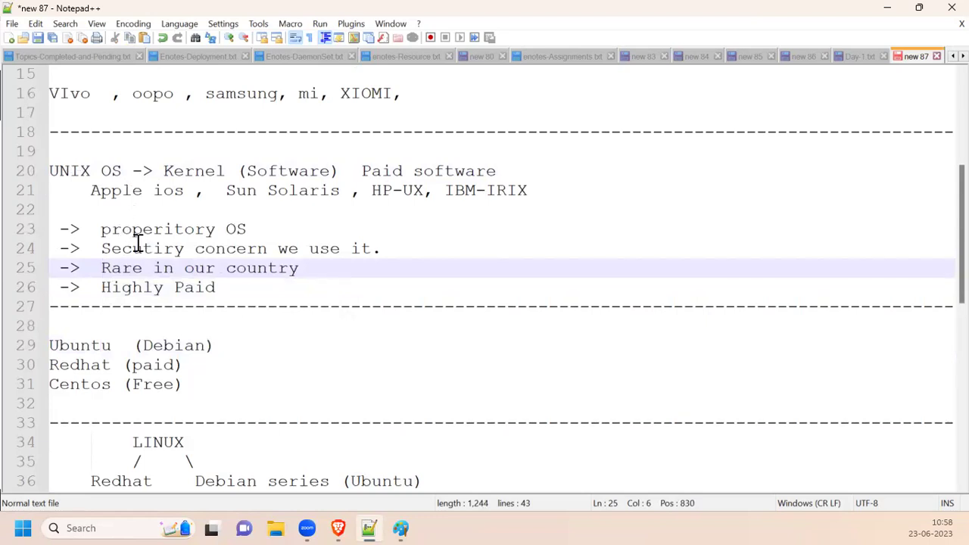
# Step: Review the four UNIX bullets and the Ubuntu, Centos and Redhat entries in the distribution list
pyautogui.moveTo(96, 237); pyautogui.dragTo(231, 285)
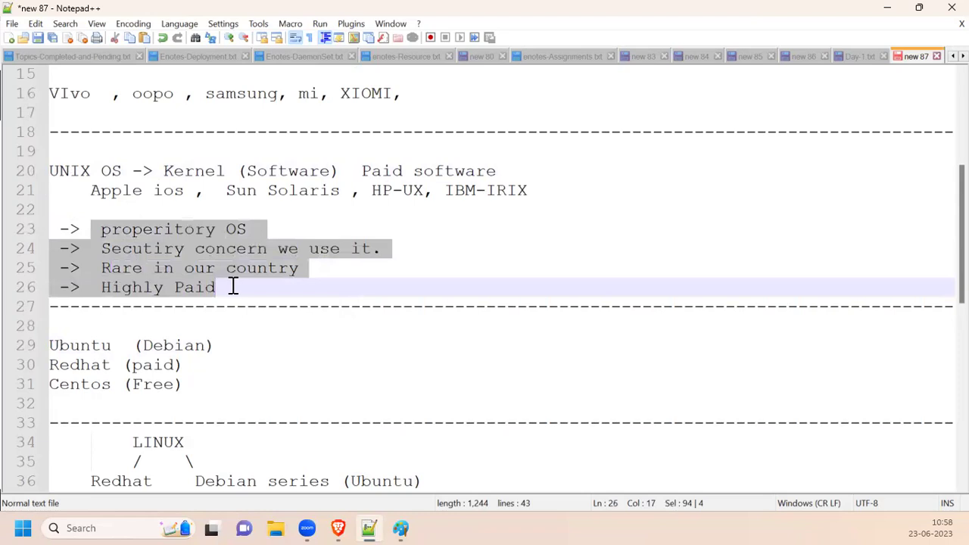
pyautogui.click(222, 287)
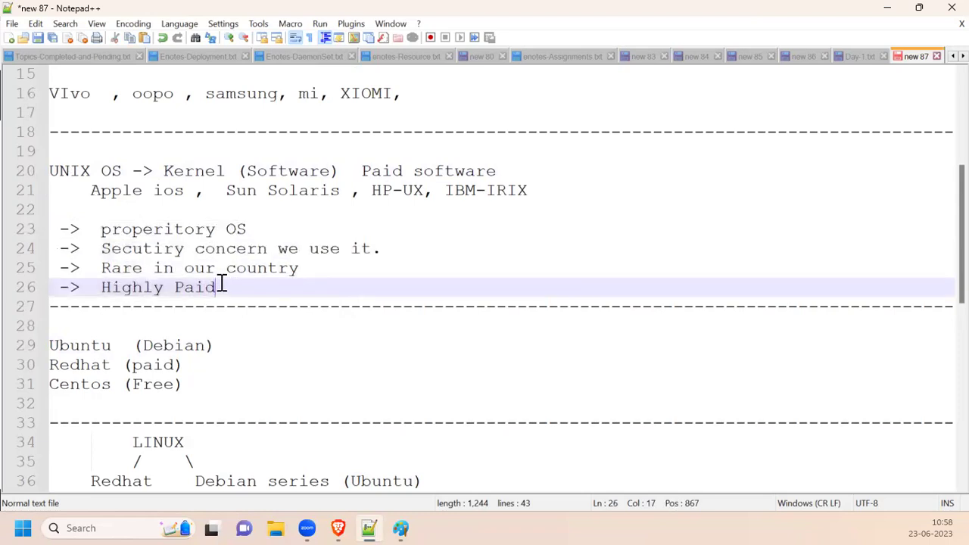
pyautogui.scroll(-2, 222, 286)
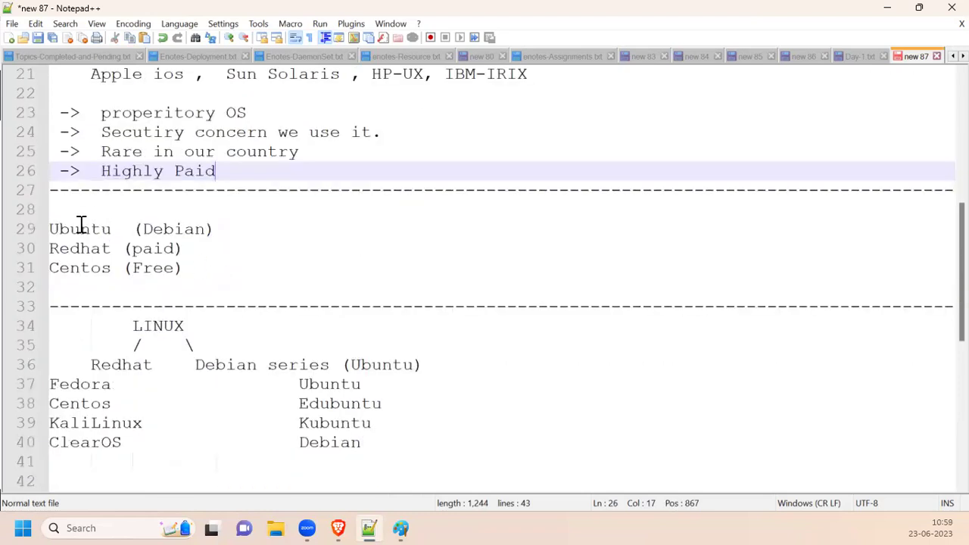
pyautogui.doubleClick(67, 227)
pyautogui.doubleClick(80, 269)
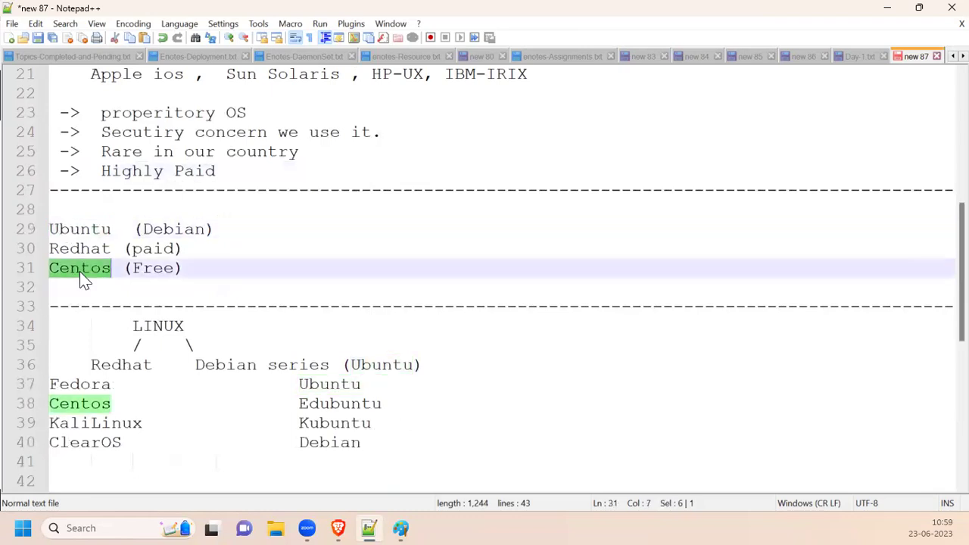
pyautogui.doubleClick(77, 247)
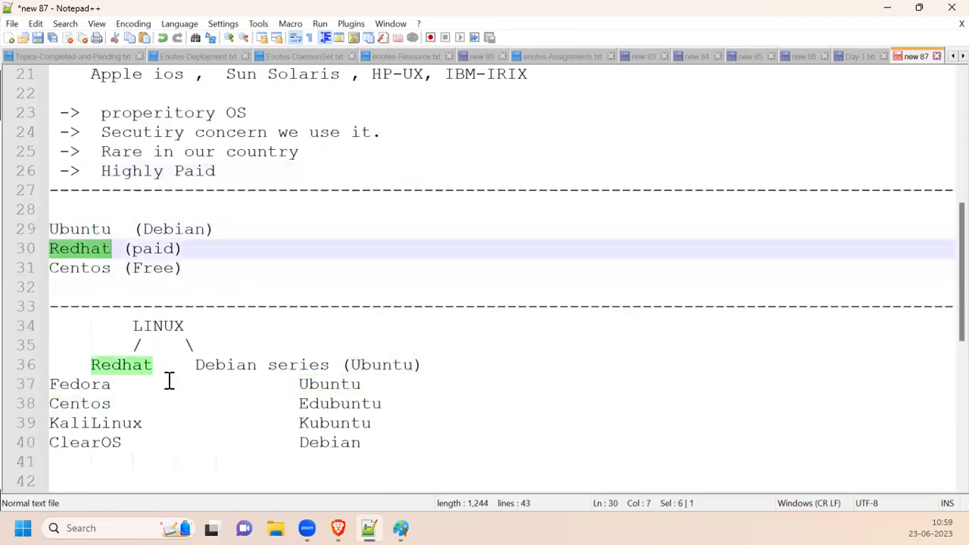
# Step: Switch to the EC2 launch page in the browser and select Red Hat among the Quick Start images
pyautogui.click(335, 528)
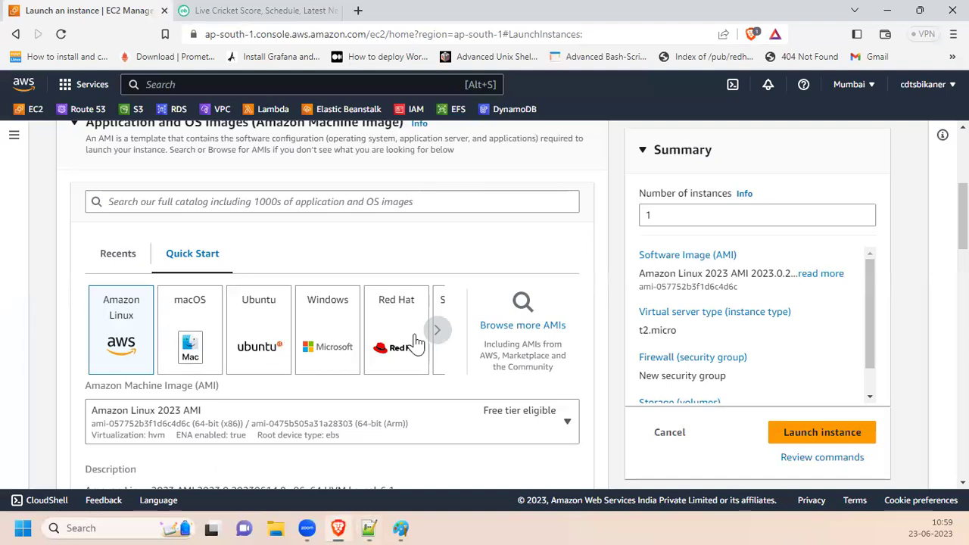
pyautogui.scroll(3, 390, 325)
pyautogui.scroll(-3, 389, 325)
pyautogui.click(378, 352)
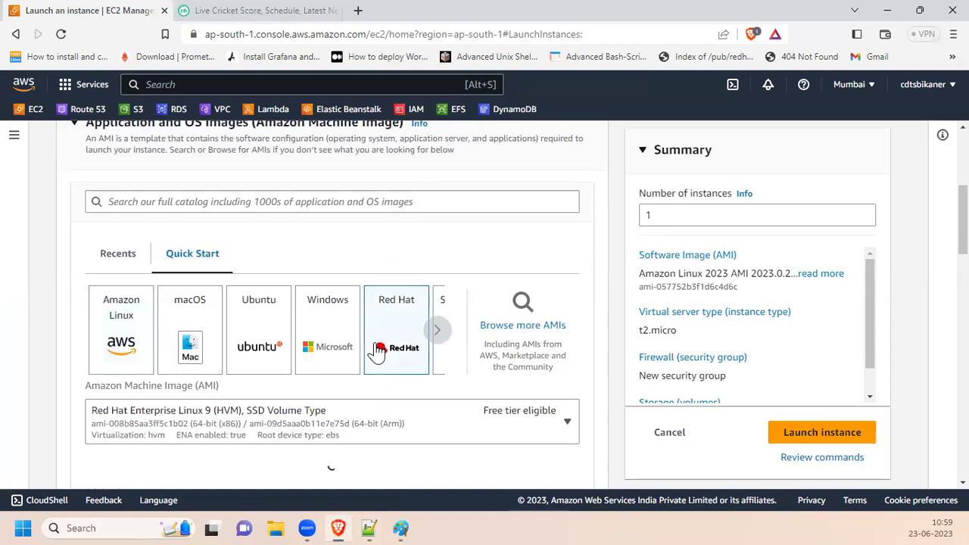
# Step: Return to the Notepad++ notes and append "--> AMAZON Linux" to the "Centos (Free)" line
pyautogui.click(369, 528)
pyautogui.click(142, 404)
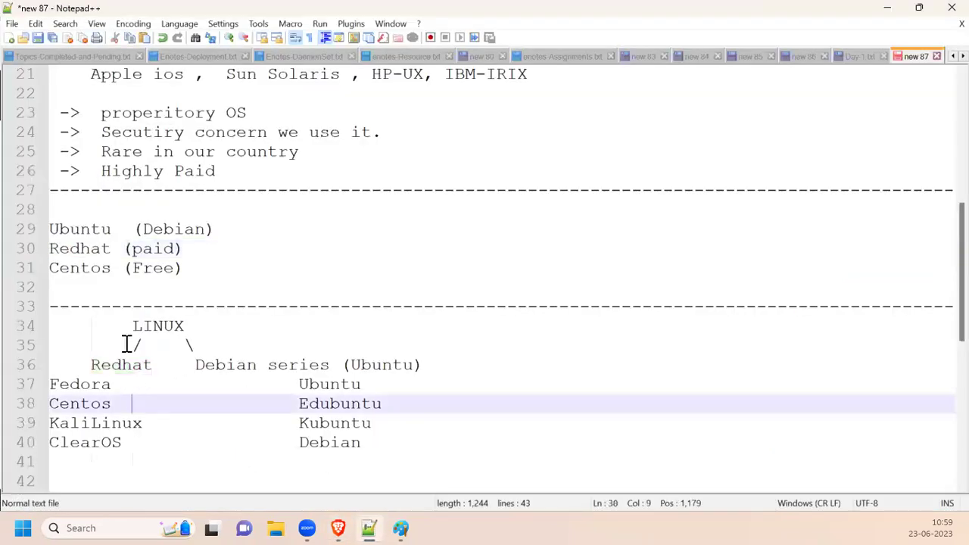
pyautogui.click(185, 269)
pyautogui.write('-->  A')
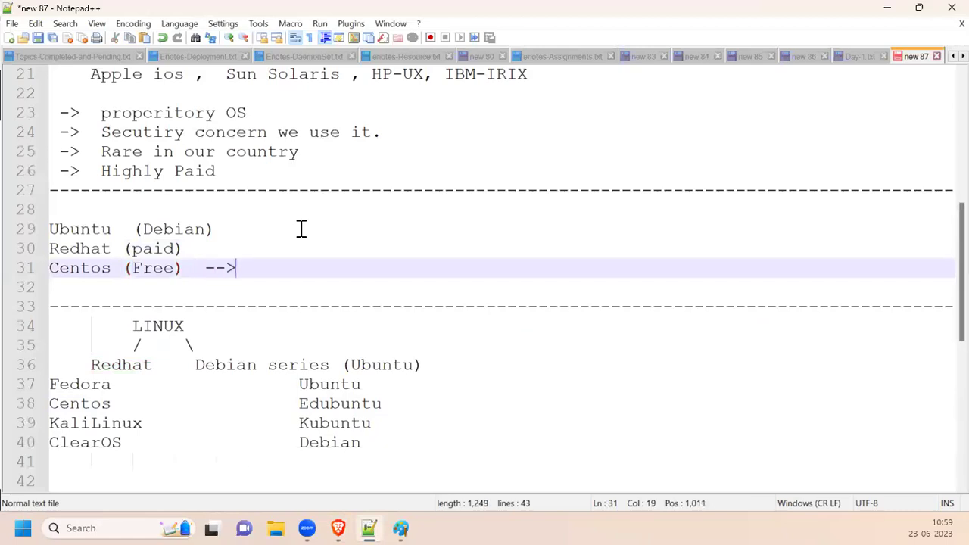
pyautogui.write('MAZ')
pyautogui.press('BackSpace')
pyautogui.write('AZPON')
pyautogui.press('BackSpace')
pyautogui.press('BackSpace')
pyautogui.press('BackSpace')
pyautogui.write('ON ')
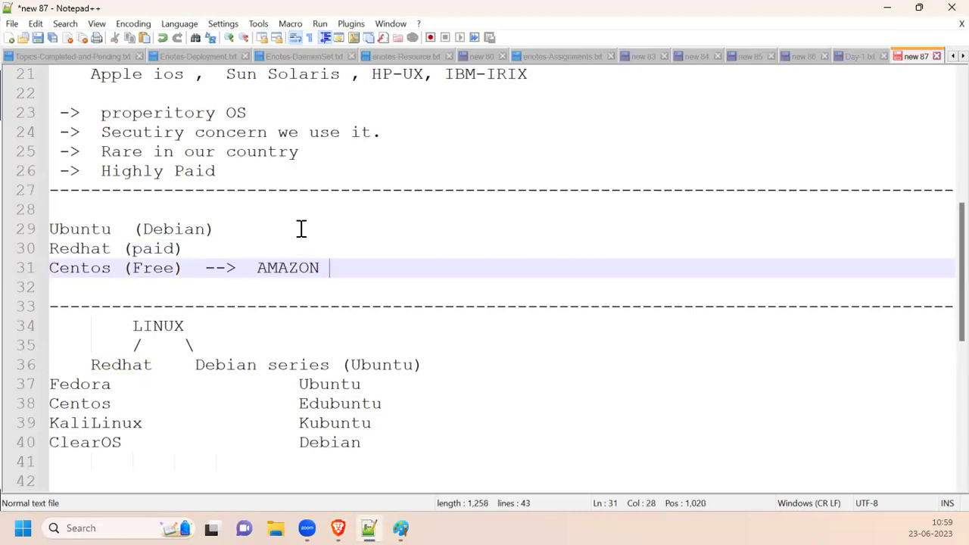
pyautogui.write('Linux')
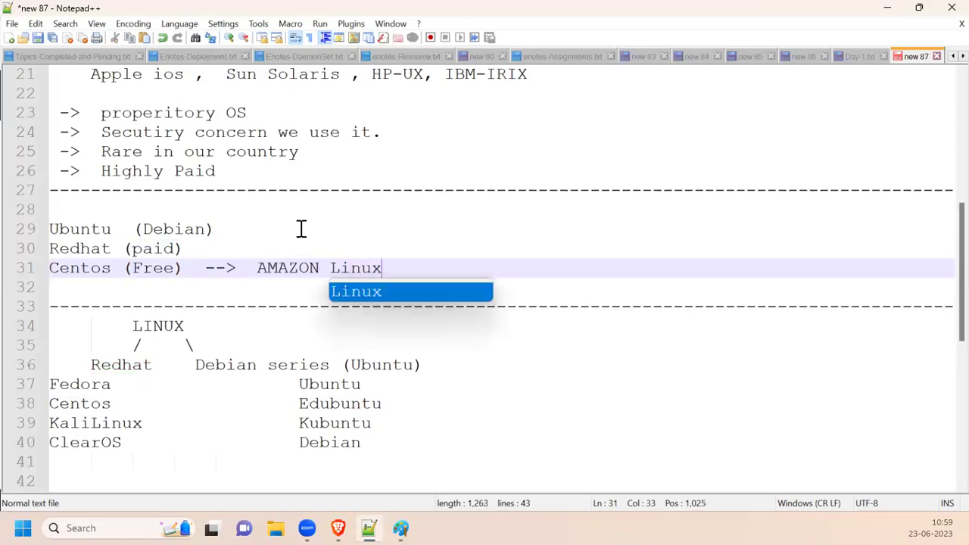
# Step: Review the Centos and AMAZON Linux entry, the UNIX OS kernel line and the four bullets below it
pyautogui.doubleClick(78, 266)
pyautogui.moveTo(249, 271); pyautogui.dragTo(401, 266)
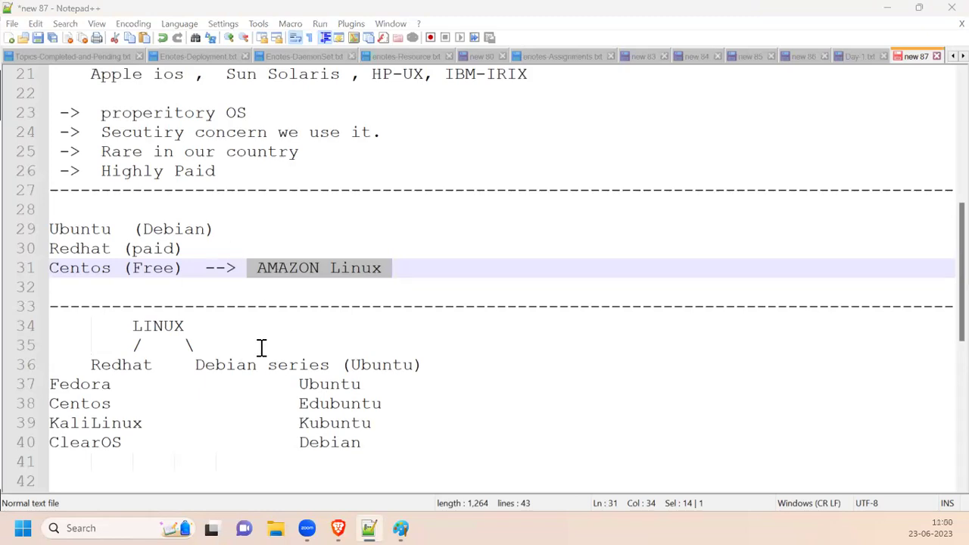
pyautogui.scroll(2, 262, 348)
pyautogui.moveTo(144, 171); pyautogui.dragTo(496, 172)
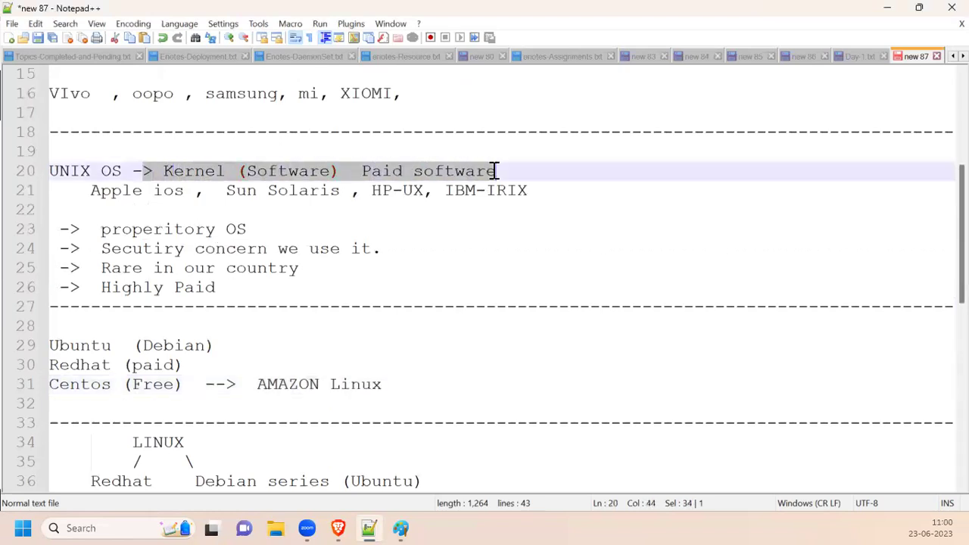
pyautogui.moveTo(102, 229); pyautogui.dragTo(259, 230)
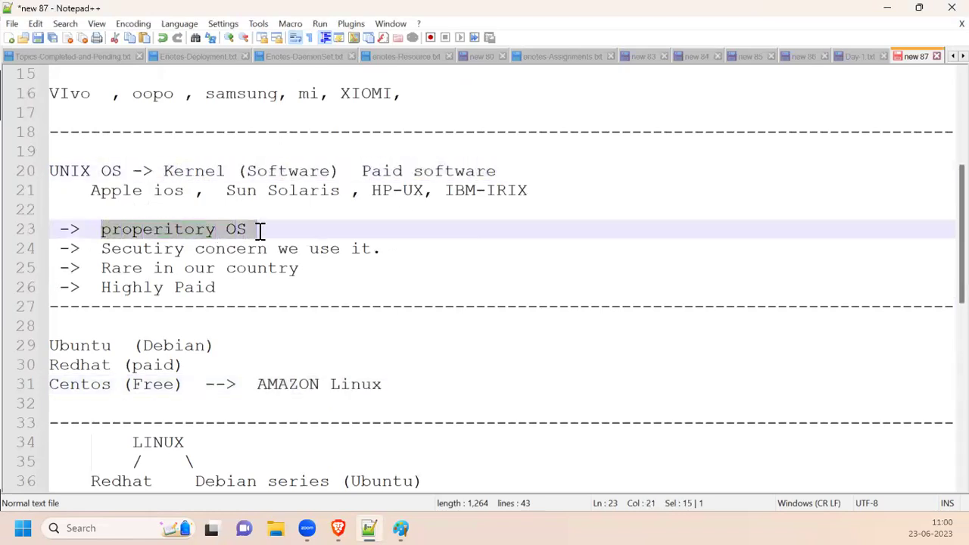
pyautogui.moveTo(102, 249); pyautogui.dragTo(408, 248)
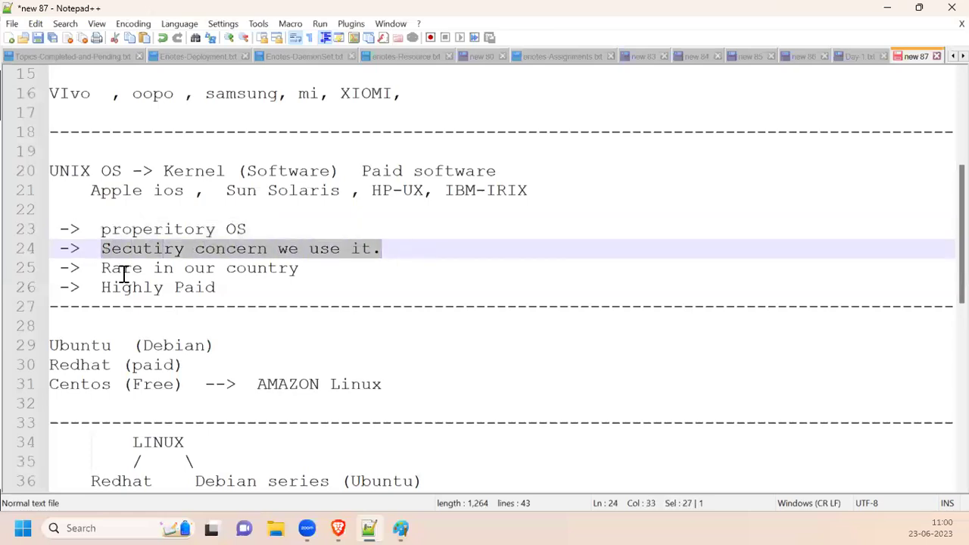
pyautogui.moveTo(123, 274); pyautogui.dragTo(280, 271)
pyautogui.moveTo(158, 287); pyautogui.dragTo(202, 299)
# Step: Add the bullet "-> open source and freeware" below the LINUX tree, without blank lines after it
pyautogui.scroll(-2, 202, 301)
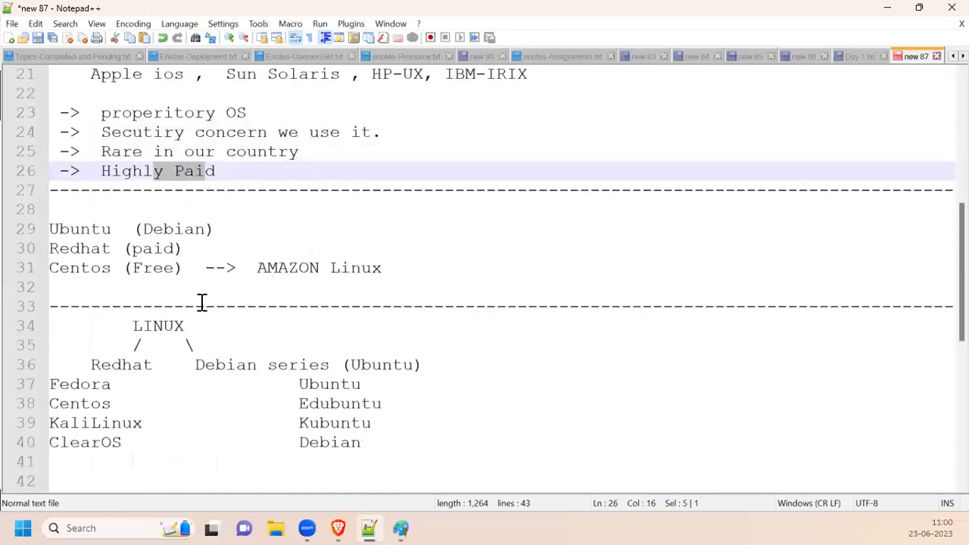
pyautogui.scroll(-1, 202, 301)
pyautogui.click(402, 440)
pyautogui.write('->  open source and freeware')
pyautogui.press('Return')
pyautogui.press('Return')
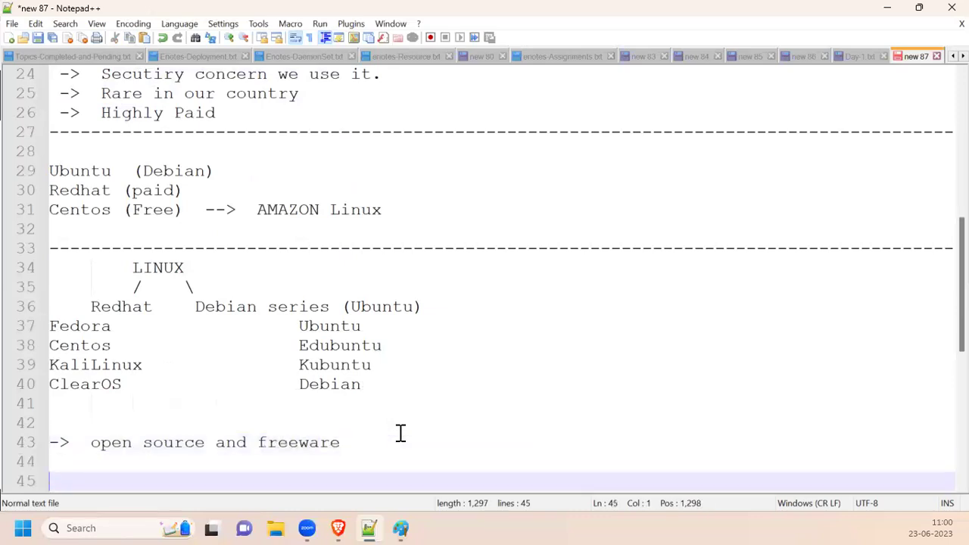
pyautogui.scroll(-4, 342, 400)
pyautogui.press('BackSpace')
pyautogui.press('BackSpace')
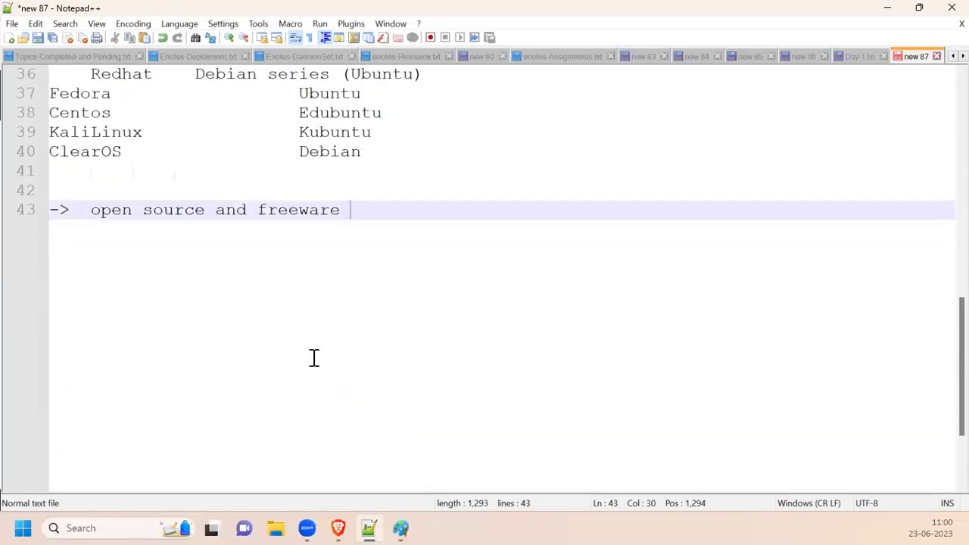
# Step: Add the bullet "-> open source (Which availble with source code)" on the next line, aligning its text with the bullet above
pyautogui.press('Return')
pyautogui.write('-> ')
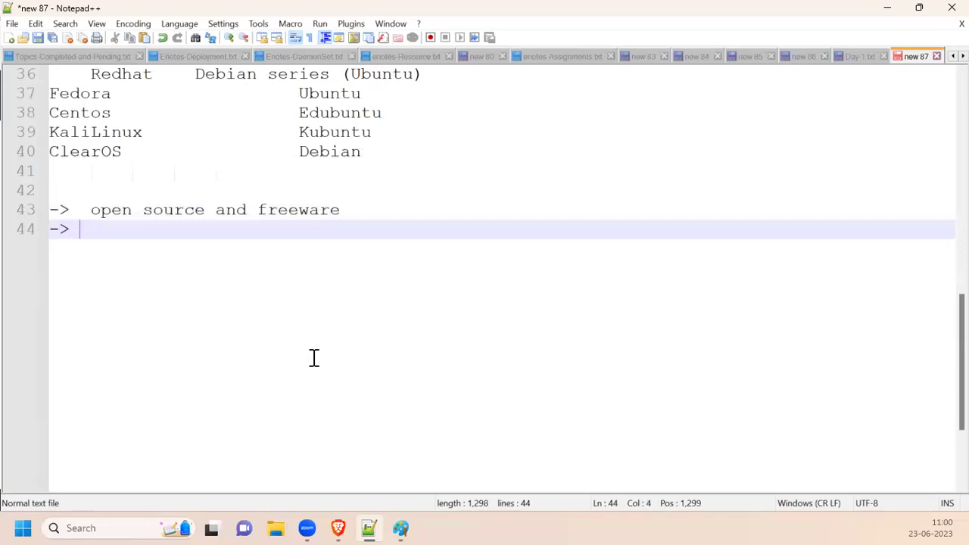
pyautogui.write('open source --')
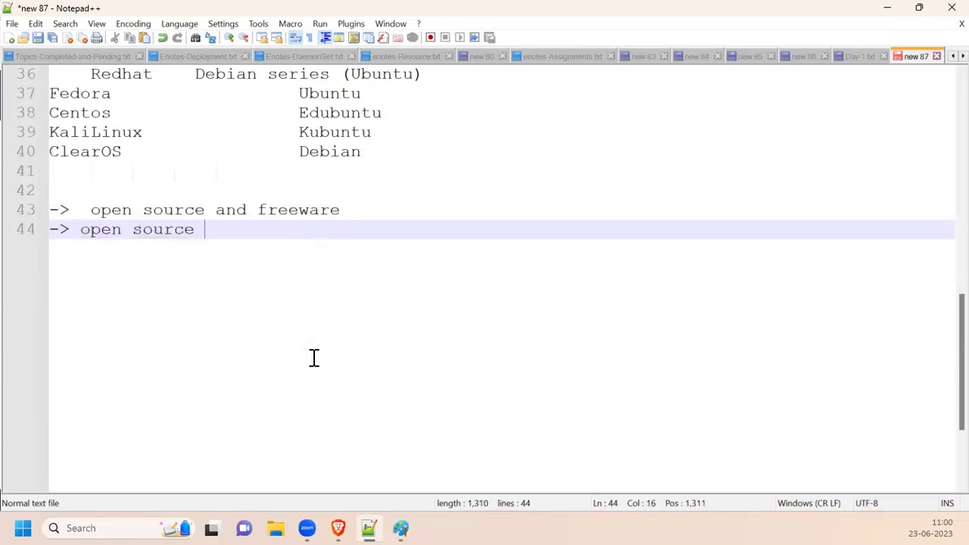
pyautogui.press('BackSpace')
pyautogui.press('BackSpace')
pyautogui.write('(Which availb')
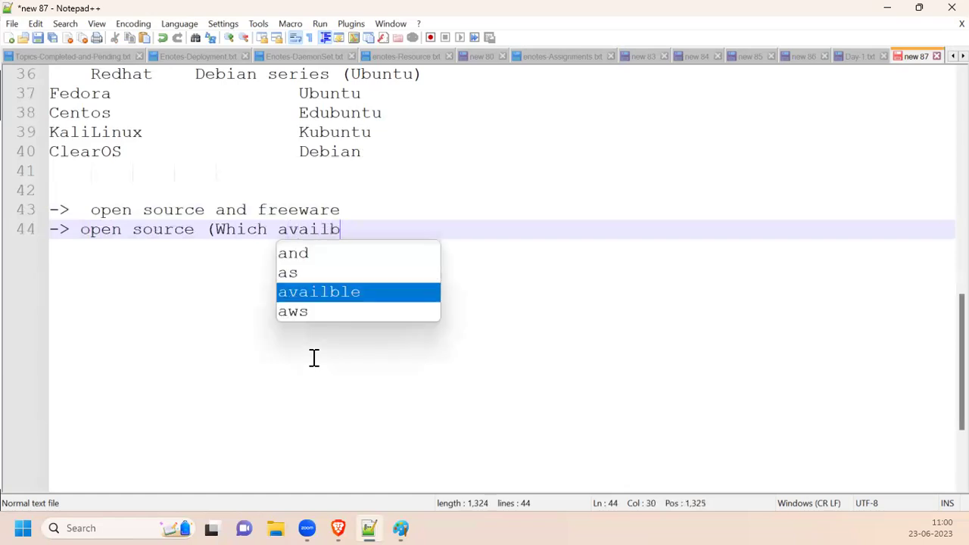
pyautogui.write('le with source code)')
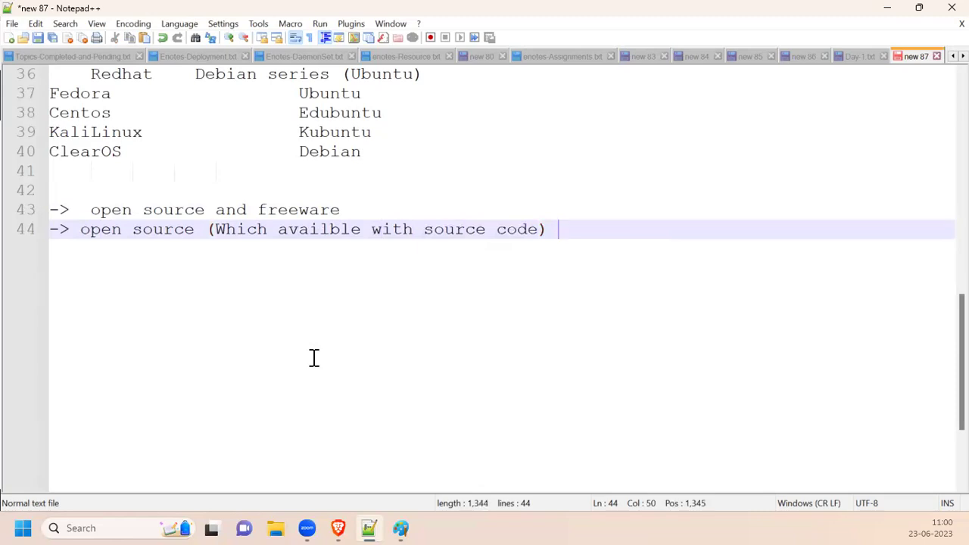
pyautogui.click(81, 229)
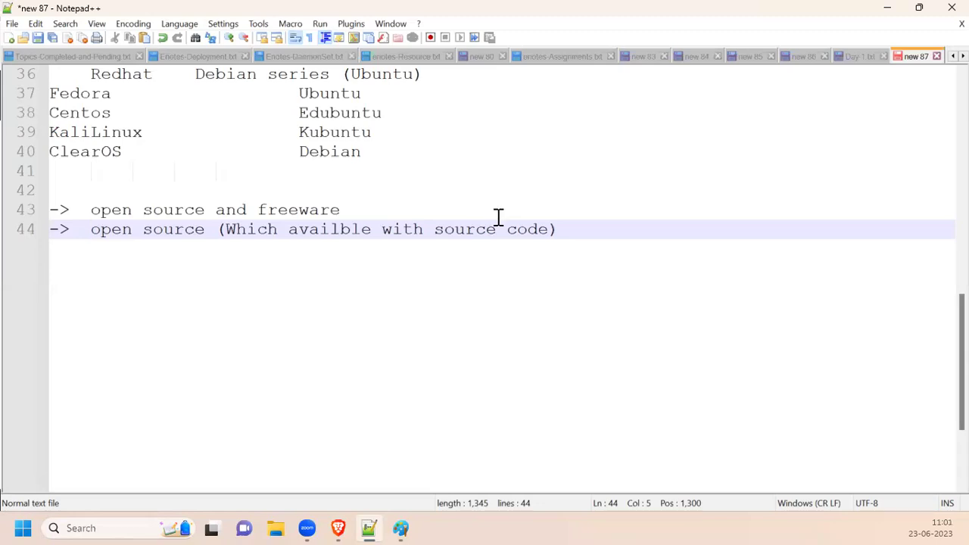
# Step: Start an indented list of examples below the source code bullet with "VLC player"
pyautogui.moveTo(267, 230); pyautogui.dragTo(338, 230)
pyautogui.keyDown('shift'); pyautogui.click(552, 224); pyautogui.keyUp('shift')
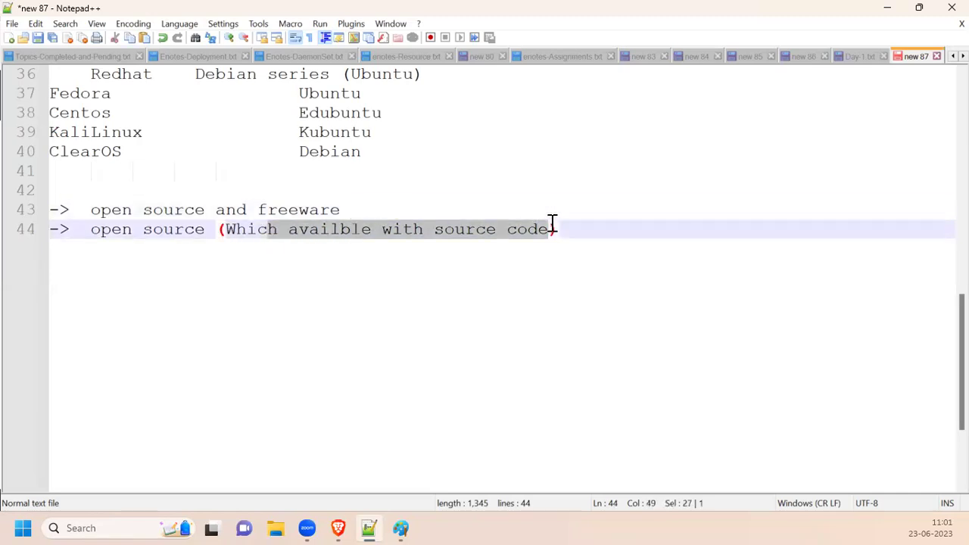
pyautogui.click(563, 234)
pyautogui.press('Return')
pyautogui.press('Tab')
pyautogui.write('VPC')
pyautogui.press('BackSpace')
pyautogui.press('BackSpace')
pyautogui.write('LC Cod')
pyautogui.press('BackSpace')
pyautogui.press('BackSpace')
pyautogui.press('BackSpace')
pyautogui.write('player')
# Step: Add "Firefox", "PHP" and "MySQL" on separate lines below "VLC player" in the open source examples
pyautogui.press('Return')
pyautogui.write('Firefi')
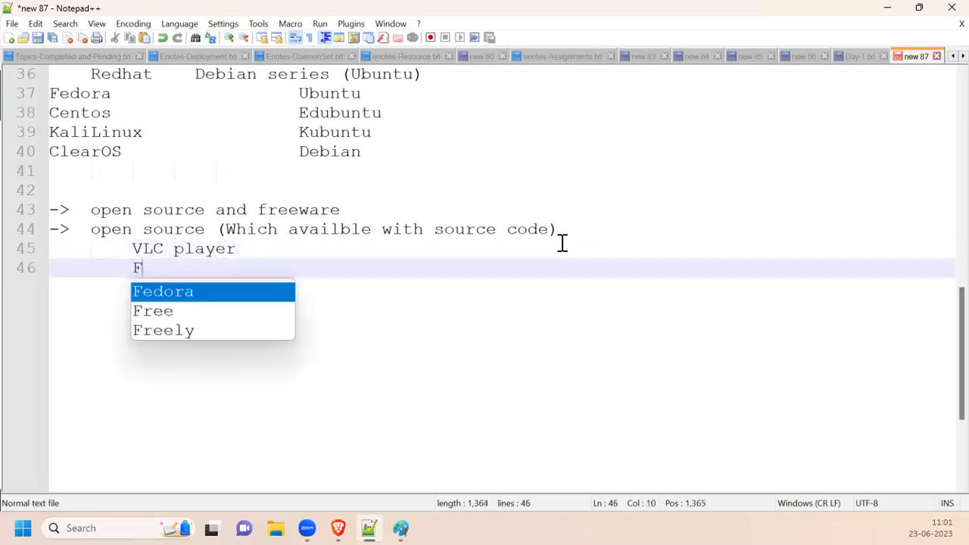
pyautogui.press('BackSpace')
pyautogui.write('ox')
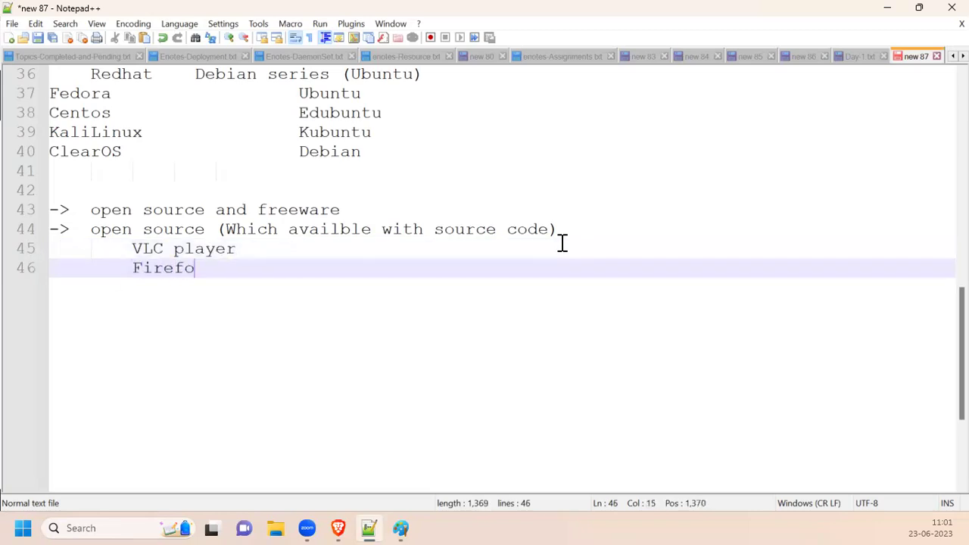
pyautogui.press('Return')
pyautogui.write('PHP')
pyautogui.press('Return')
pyautogui.write('MySQL')
pyautogui.press('Return')
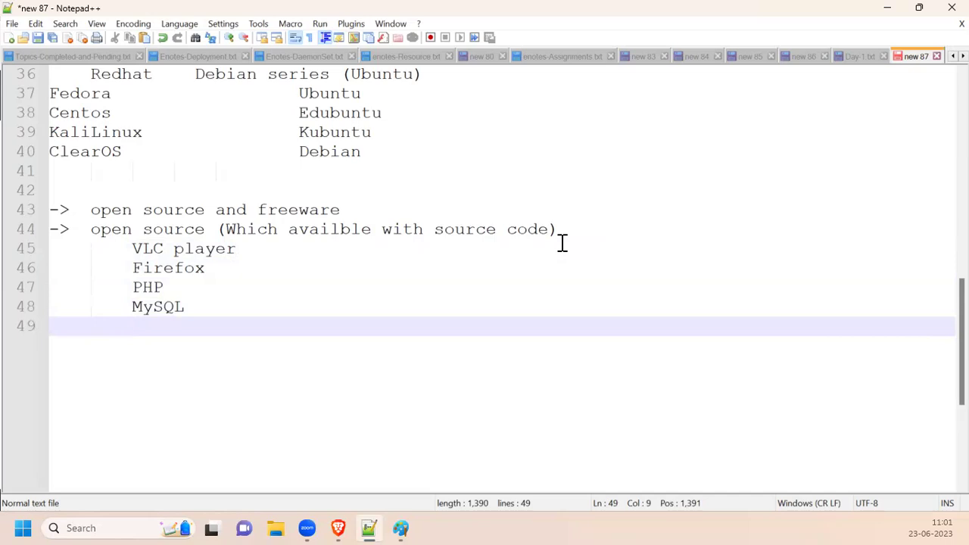
# Step: Continue the open source examples with "gcc", "g++", "python" and "perl", each on its own line
pyautogui.write('gcc')
pyautogui.press('Return')
pyautogui.write('g++')
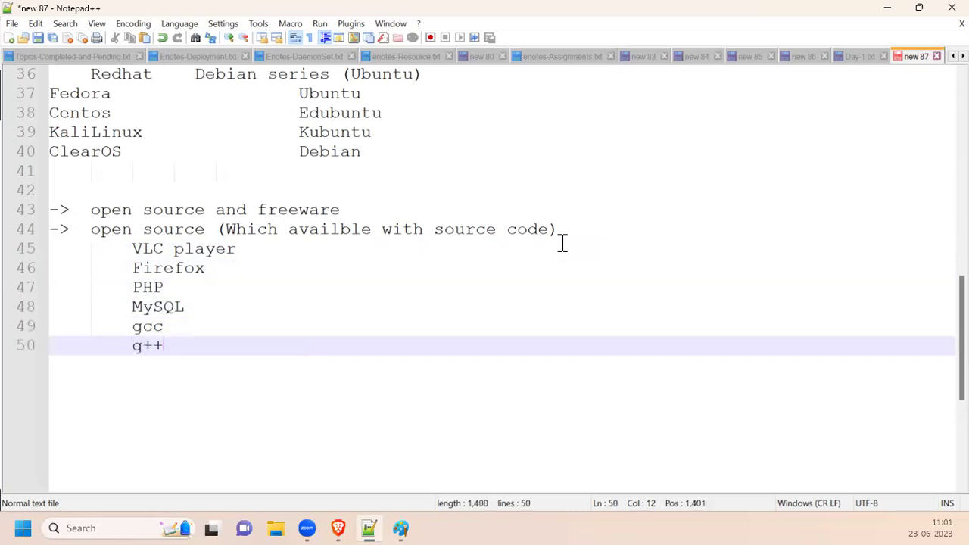
pyautogui.press('Return')
pyautogui.write('python')
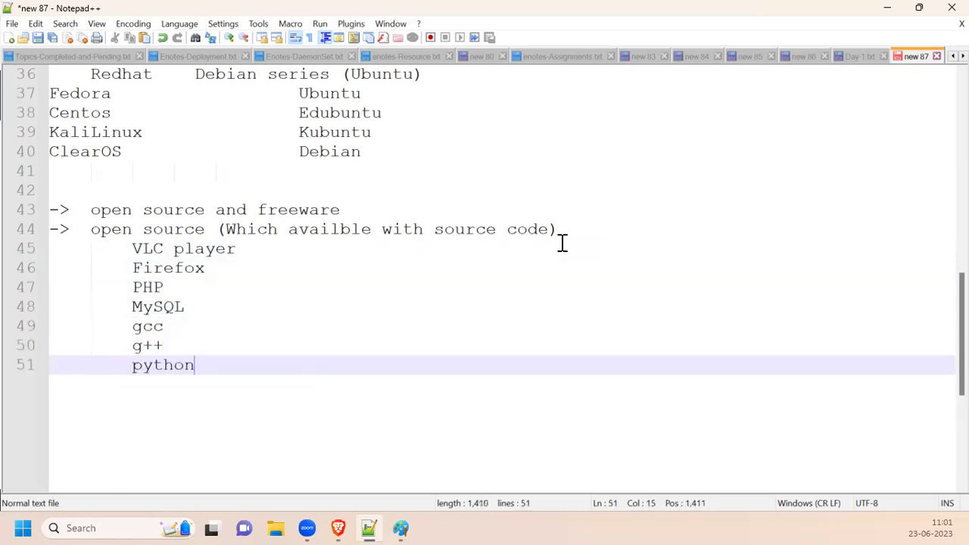
pyautogui.press('Return')
pyautogui.write('perl')
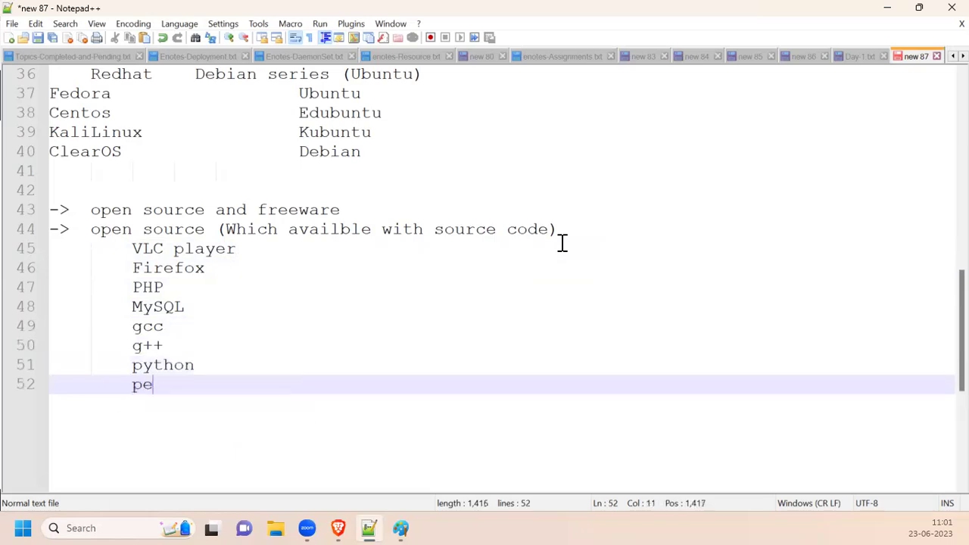
pyautogui.press('Return')
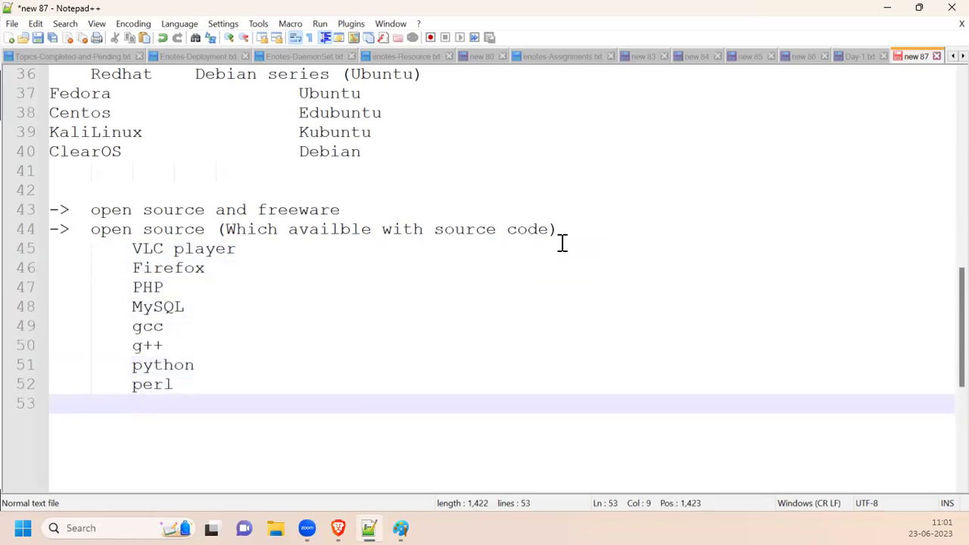
# Step: Add "OpenJava", "Eclips" and "Linux" to the open source examples and start a new line below them
pyautogui.write('OpenJava')
pyautogui.press('Return')
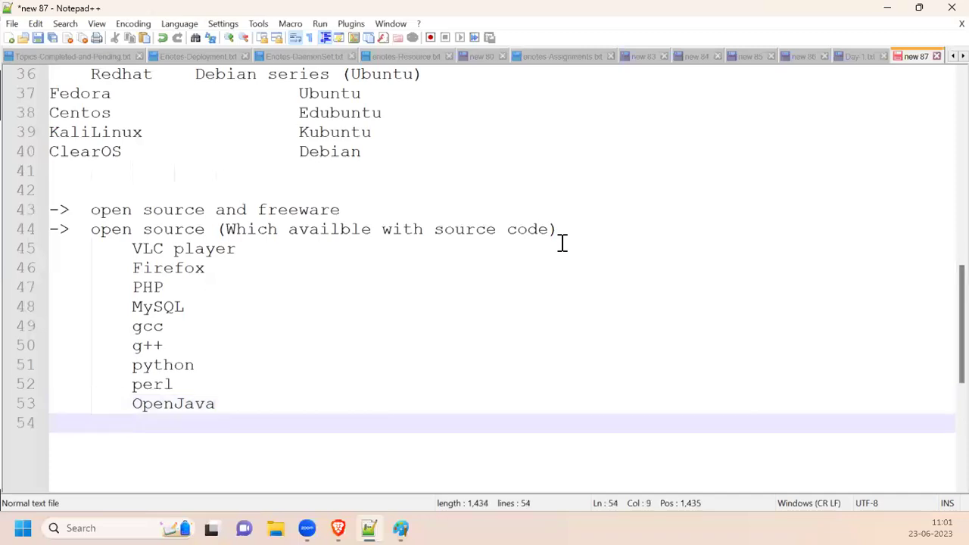
pyautogui.write('Eclips')
pyautogui.press('Return')
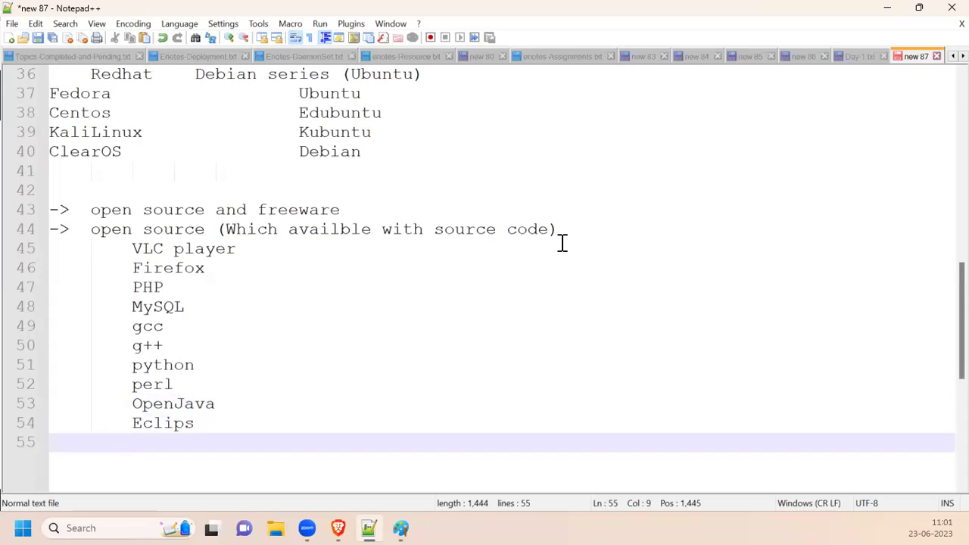
pyautogui.write('Linux')
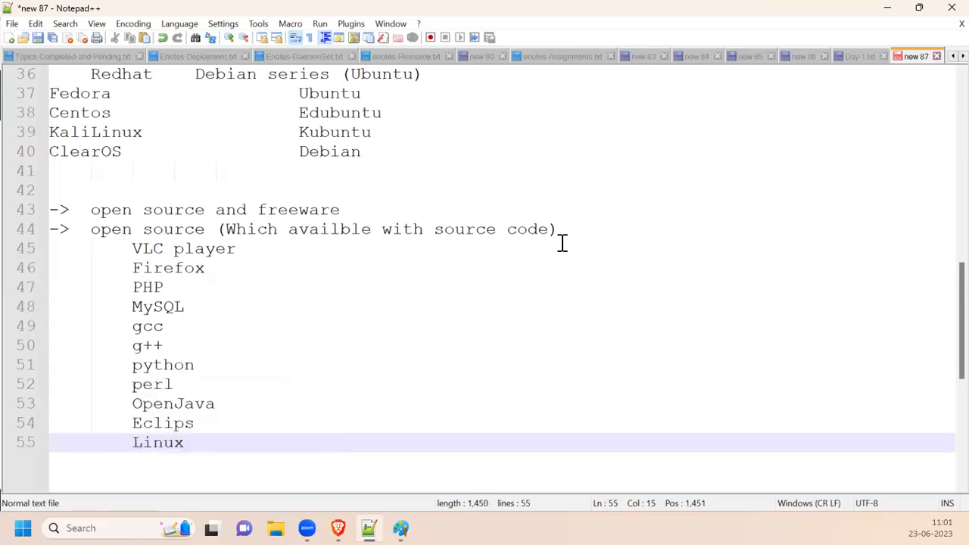
pyautogui.press('Return')
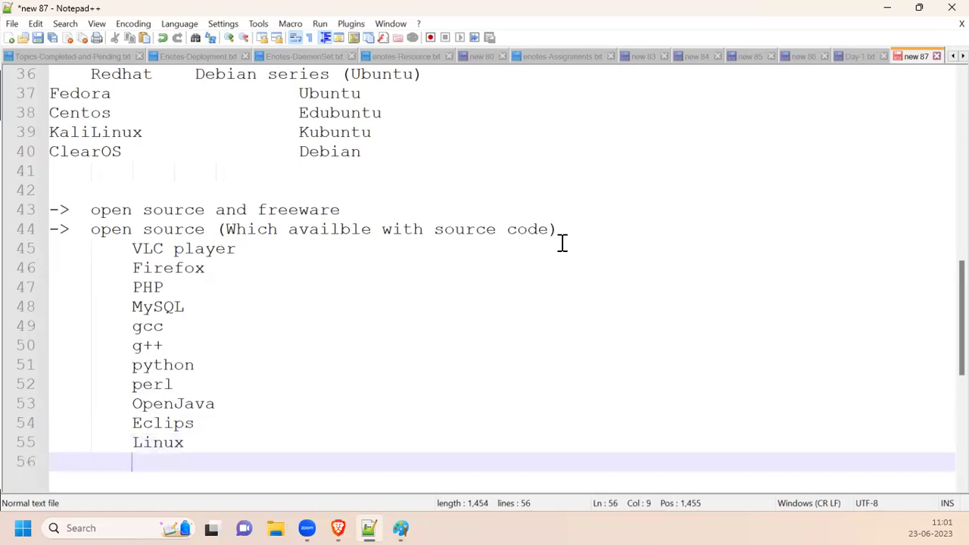
# Step: Review the open source examples from VLC player to Linux together with the "Which availble with source code" definition above them
pyautogui.click(418, 253)
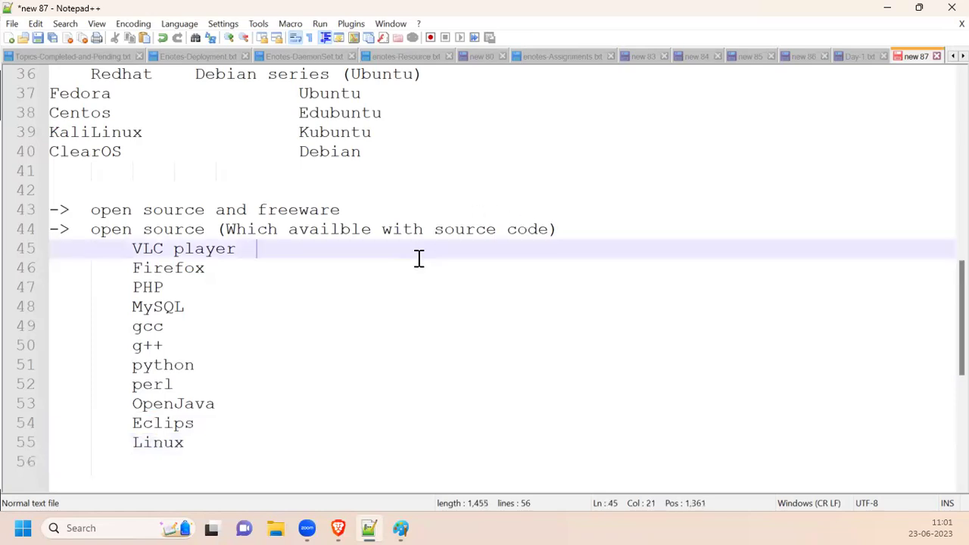
pyautogui.click(215, 447)
pyautogui.click(160, 461)
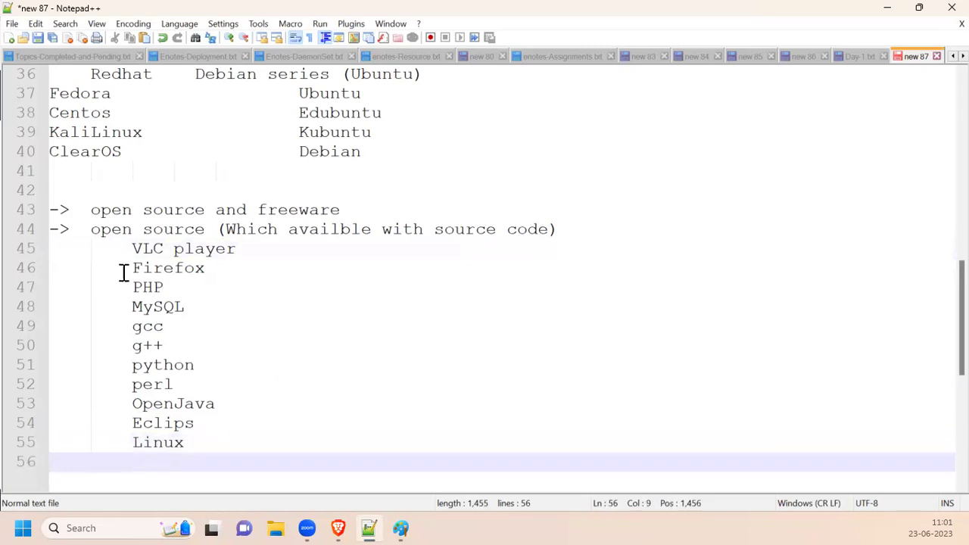
pyautogui.moveTo(103, 249); pyautogui.dragTo(238, 438)
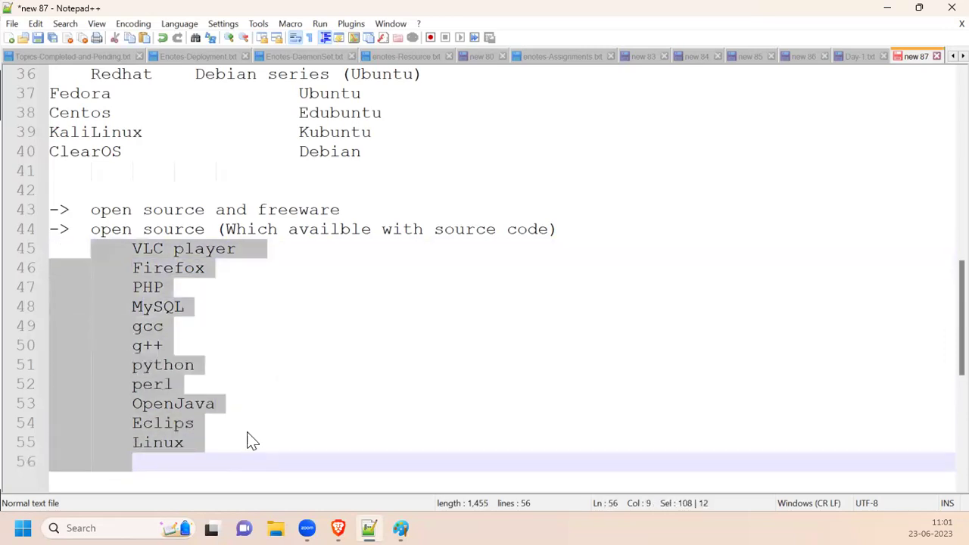
pyautogui.doubleClick(163, 445)
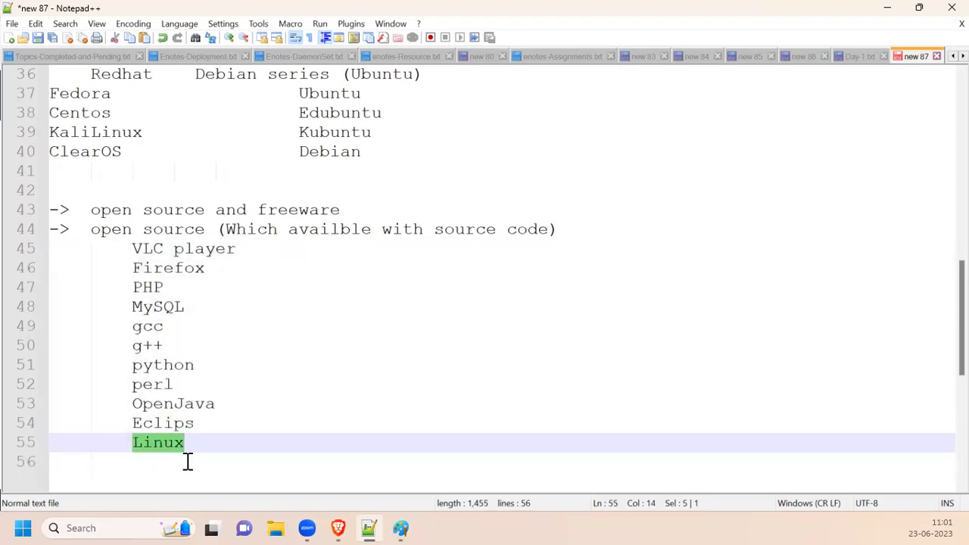
pyautogui.click(188, 462)
pyautogui.moveTo(112, 247); pyautogui.dragTo(217, 448)
pyautogui.scroll(-1, 218, 449)
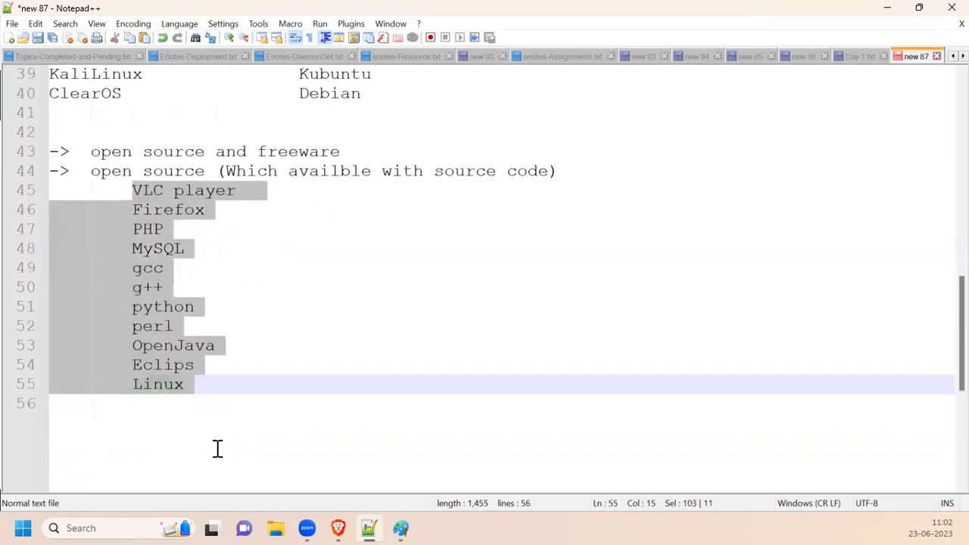
pyautogui.click(111, 209)
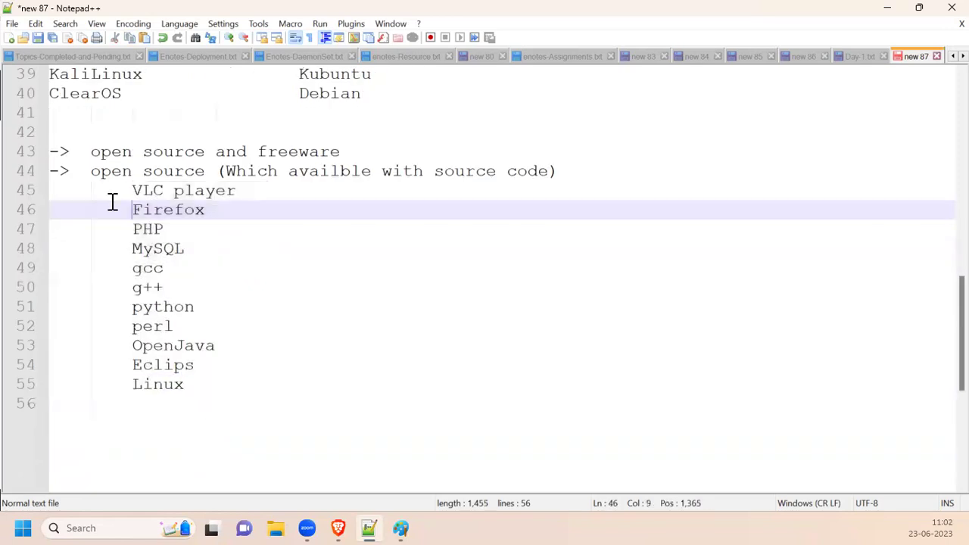
pyautogui.moveTo(91, 171); pyautogui.dragTo(205, 171)
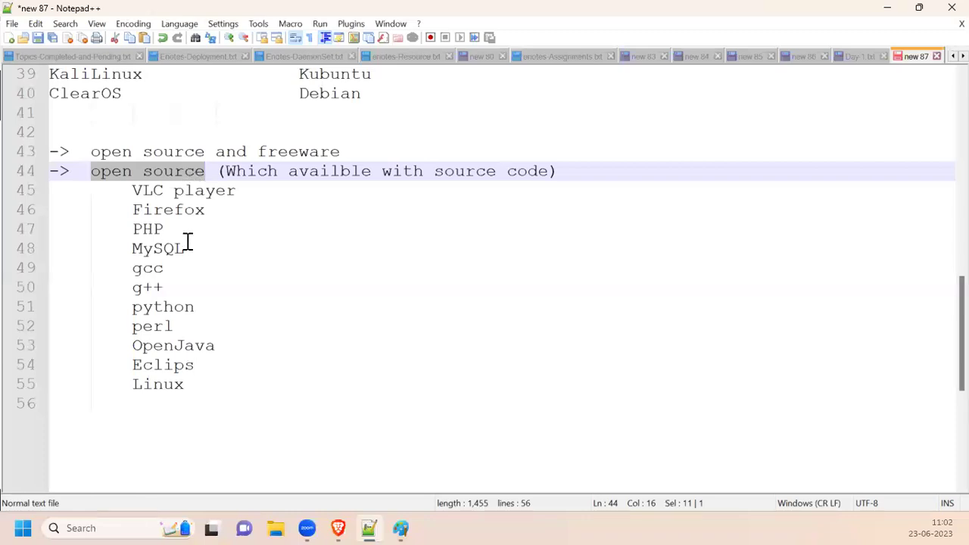
pyautogui.click(88, 172)
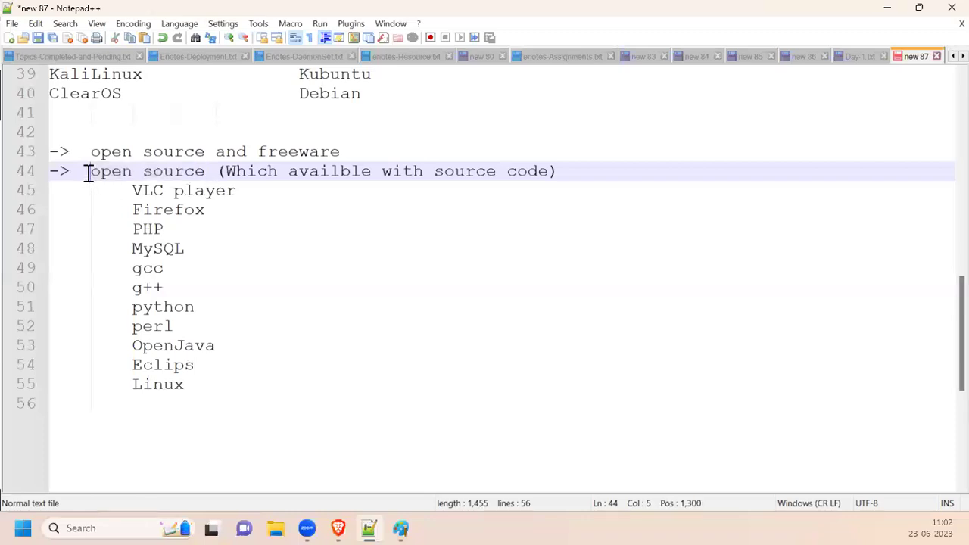
pyautogui.moveTo(237, 172); pyautogui.dragTo(547, 172)
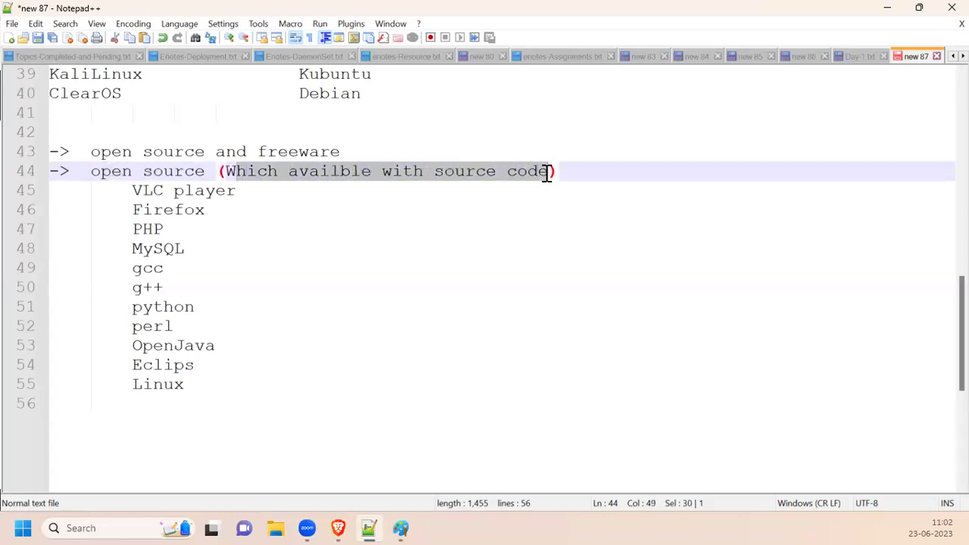
pyautogui.moveTo(134, 191); pyautogui.dragTo(238, 368)
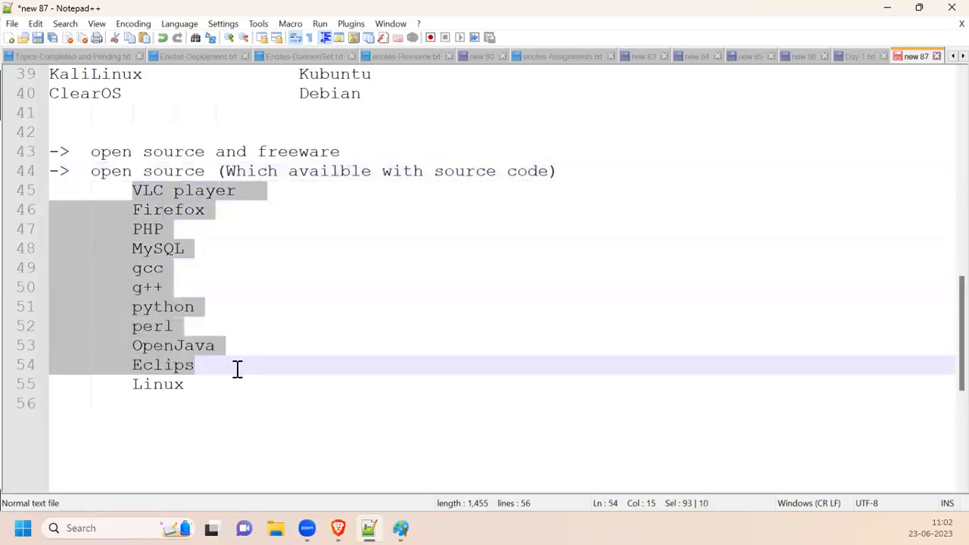
pyautogui.click(238, 366)
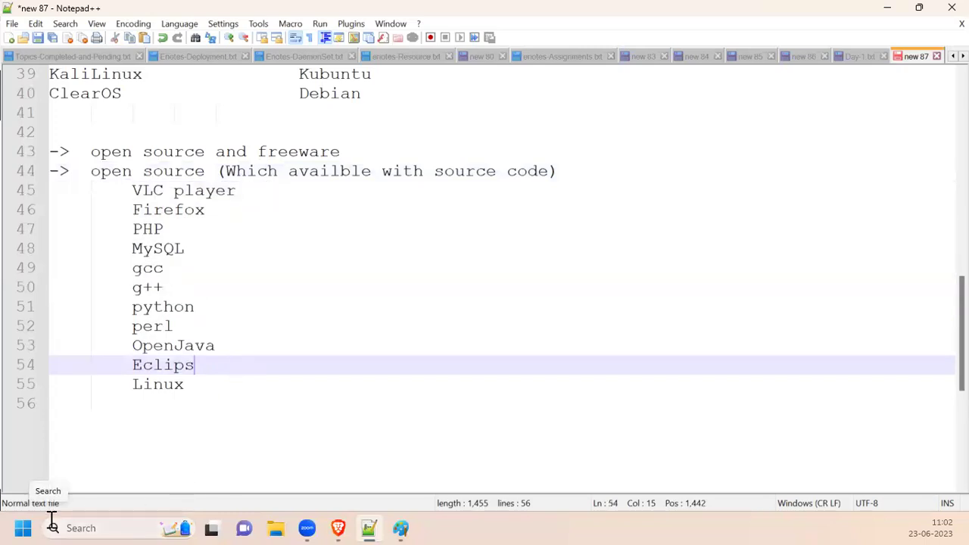
# Step: Search the computer for "windows media", open Windows Media Player Legacy and reposition its window over the notes
pyautogui.click(27, 522)
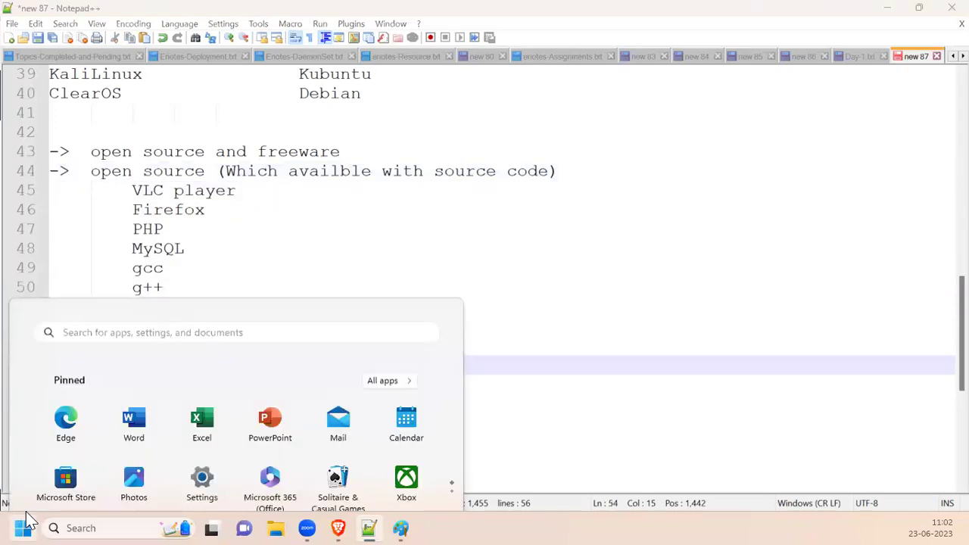
pyautogui.write('windows ')
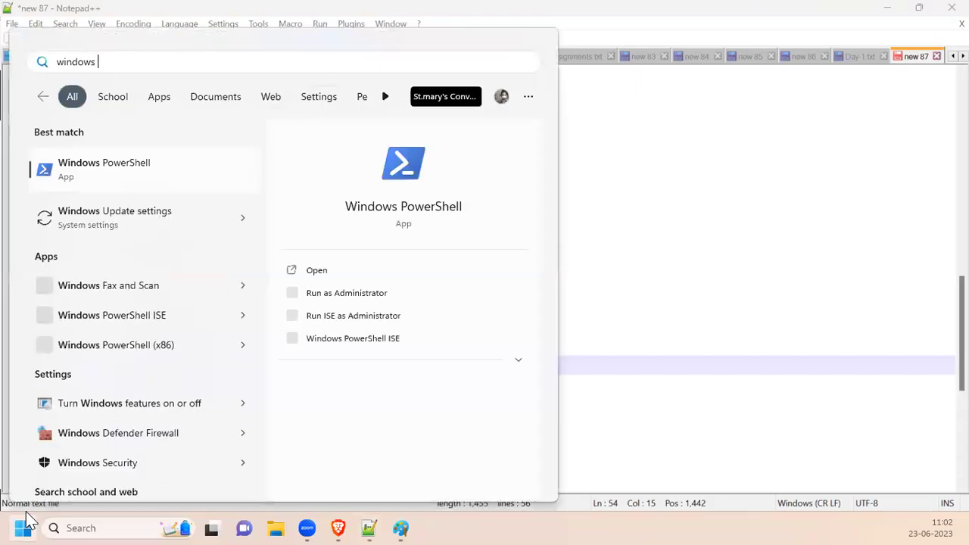
pyautogui.write('media')
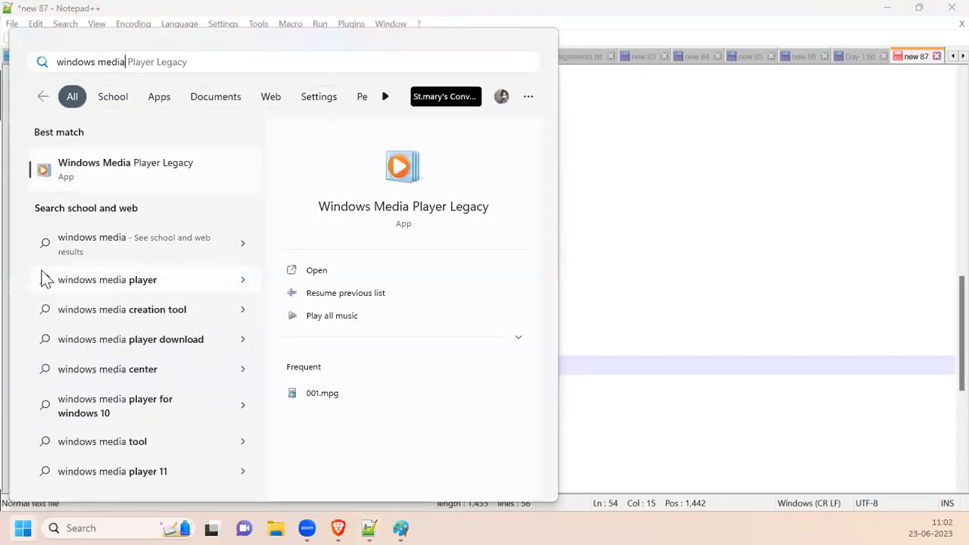
pyautogui.click(144, 163)
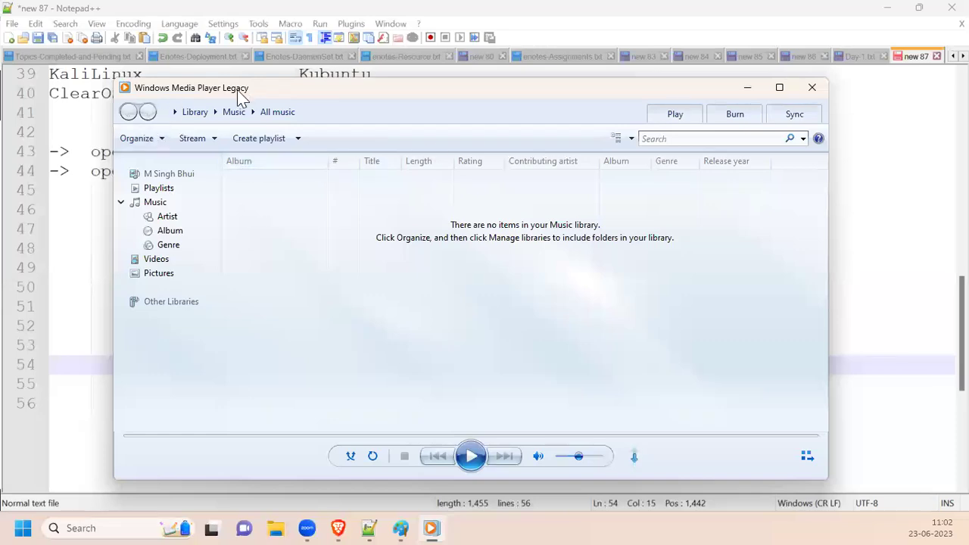
pyautogui.moveTo(237, 89); pyautogui.dragTo(191, 102)
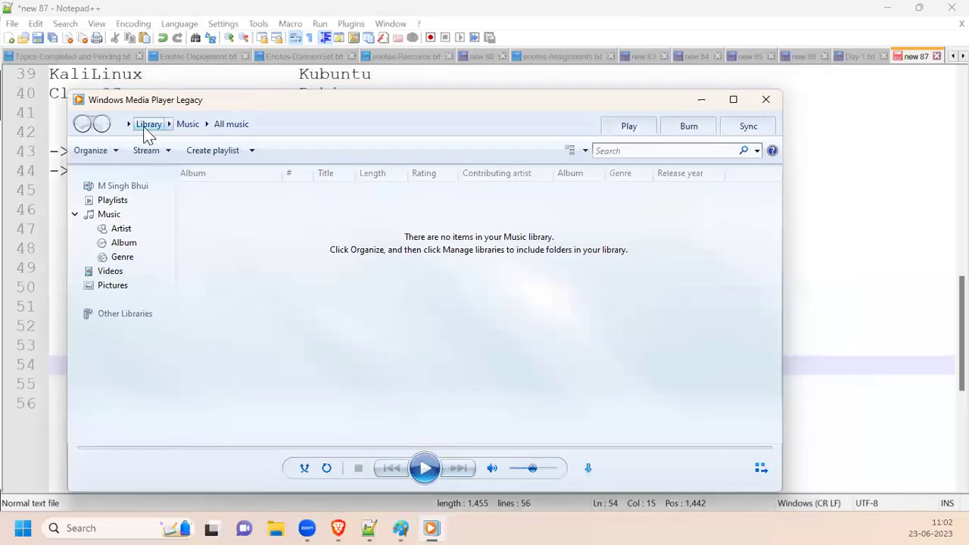
# Step: Look through the media player's Play, Burn and Sync panes and the Artist, Album and Genre views, and close the player
pyautogui.click(628, 129)
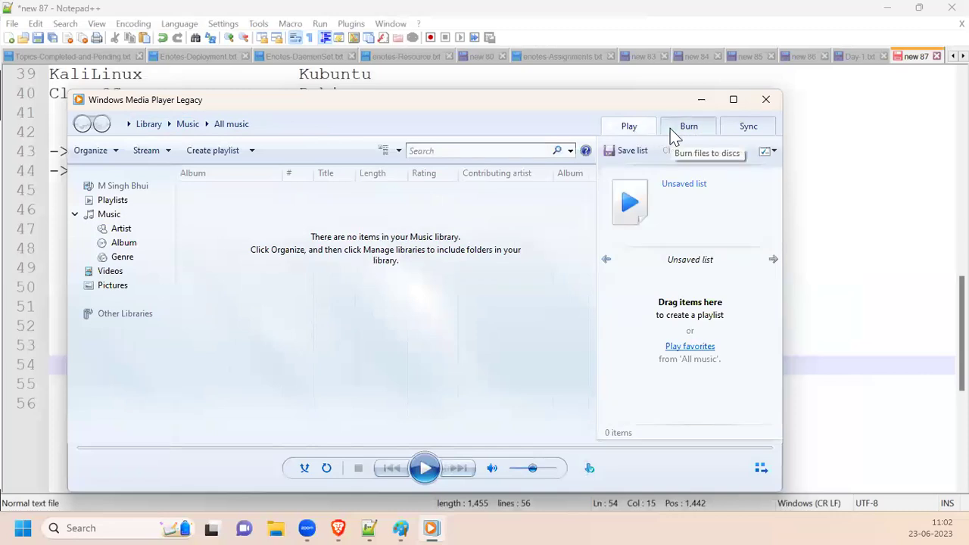
pyautogui.click(674, 131)
pyautogui.click(732, 130)
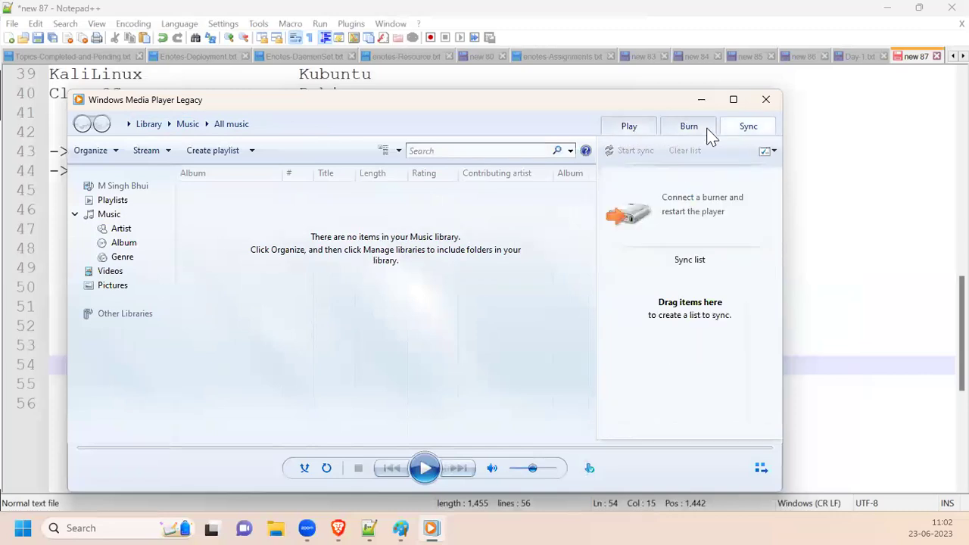
pyautogui.click(636, 130)
pyautogui.click(677, 129)
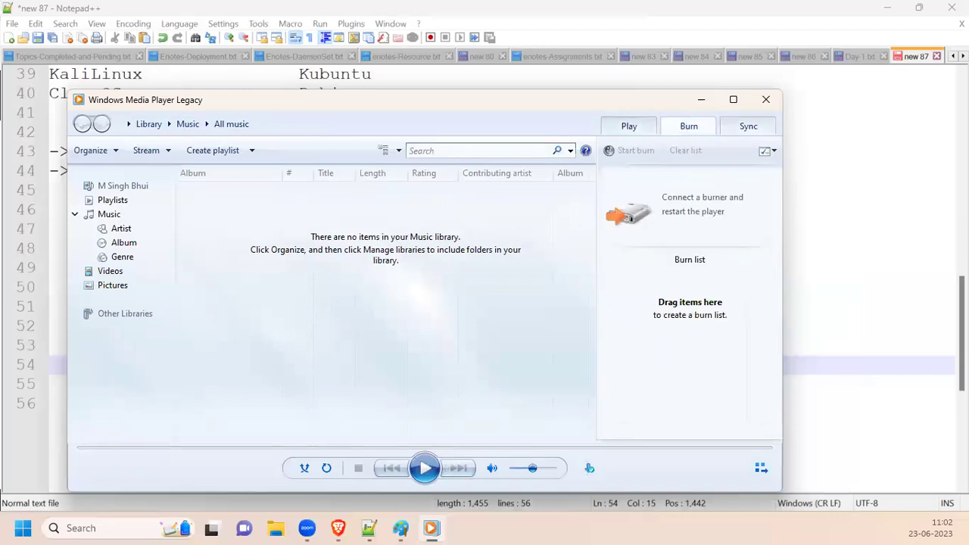
pyautogui.click(121, 232)
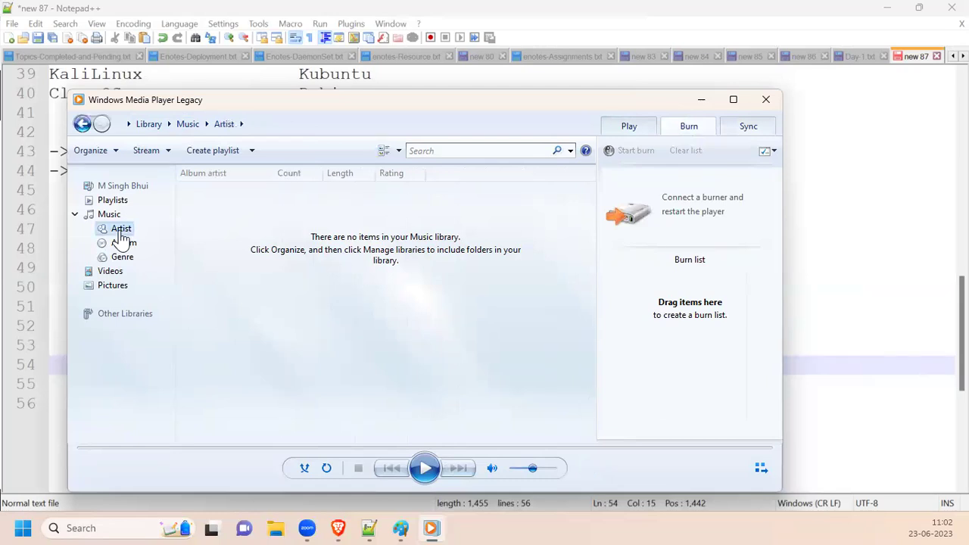
pyautogui.click(126, 245)
pyautogui.click(131, 259)
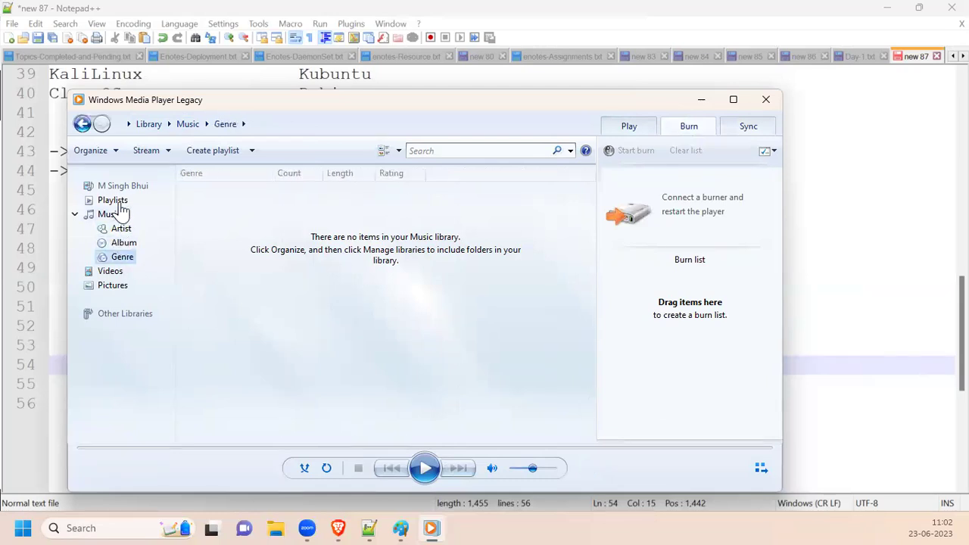
pyautogui.click(765, 102)
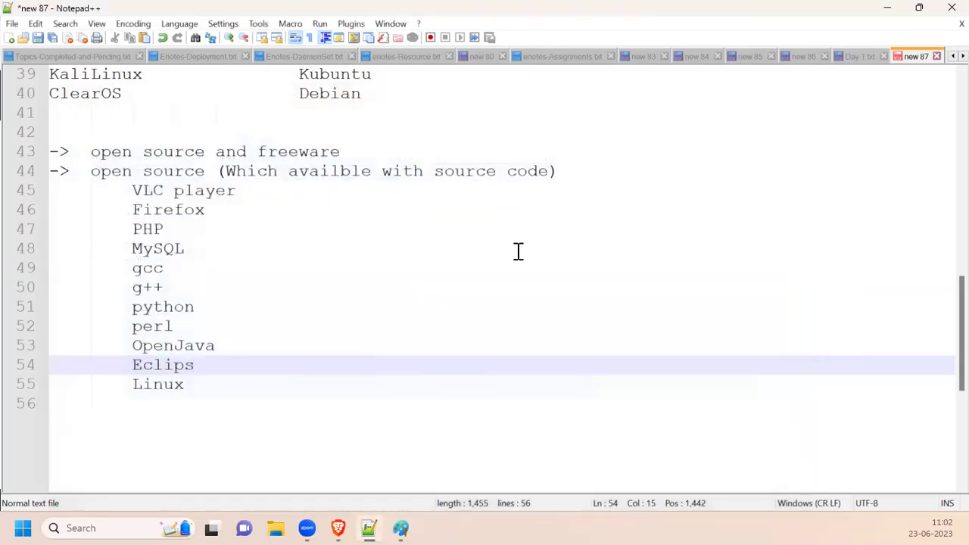
# Step: Highlight the whole list of open source examples in the notes, and the entries from PHP to g++
pyautogui.moveTo(65, 184); pyautogui.dragTo(257, 390)
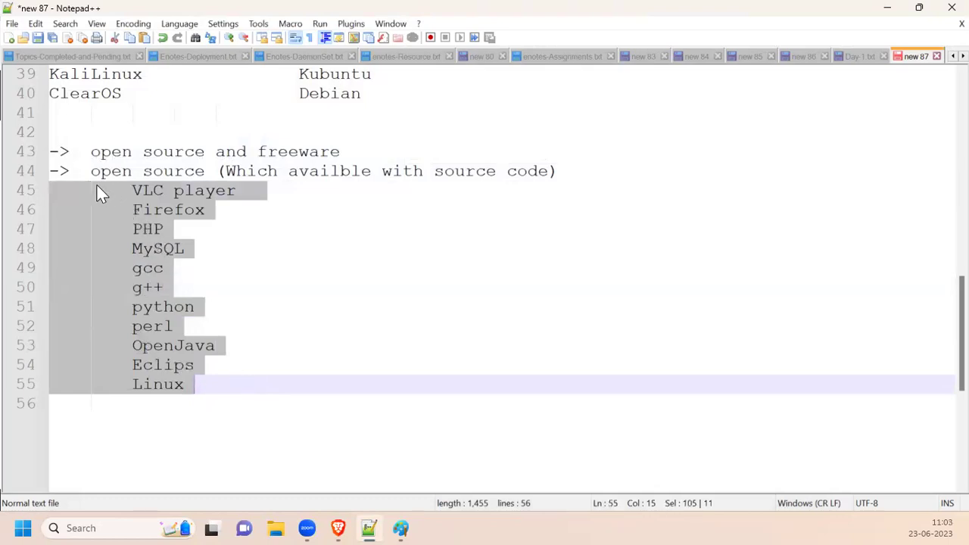
pyautogui.click(61, 190)
pyautogui.moveTo(60, 190); pyautogui.dragTo(243, 387)
pyautogui.click(225, 386)
pyautogui.moveTo(130, 230); pyautogui.dragTo(197, 290)
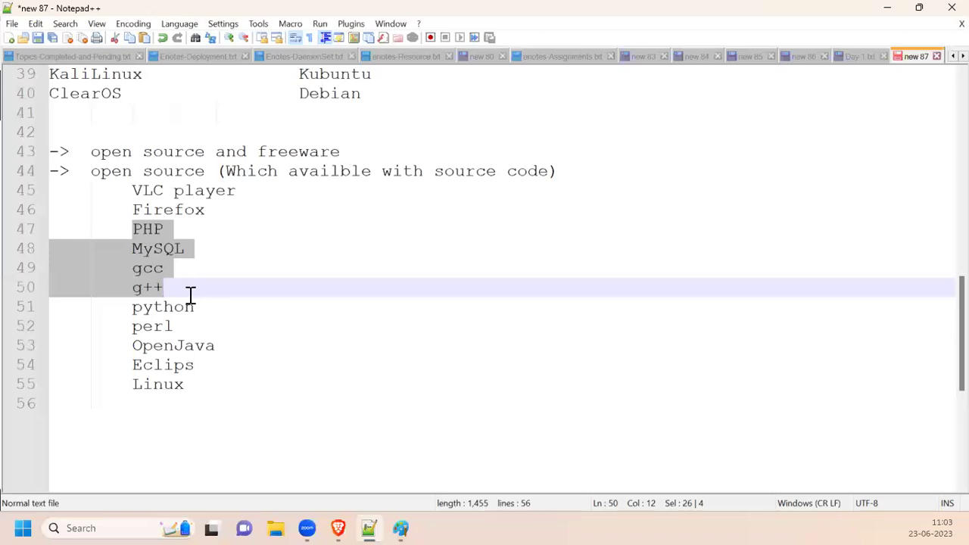
# Step: Switch to the Brave browser and search Google for "aicte open source software list" in the empty tab
pyautogui.click(337, 522)
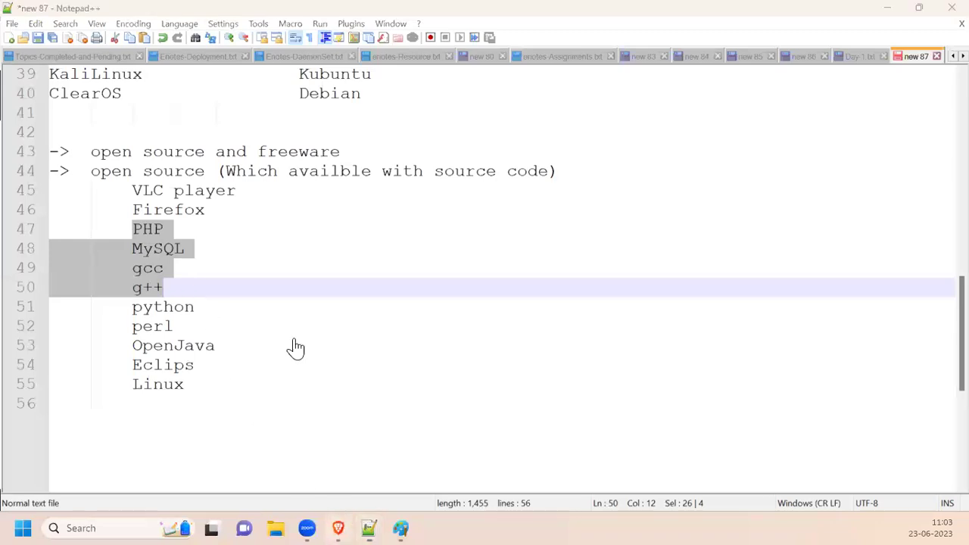
pyautogui.click(356, 13)
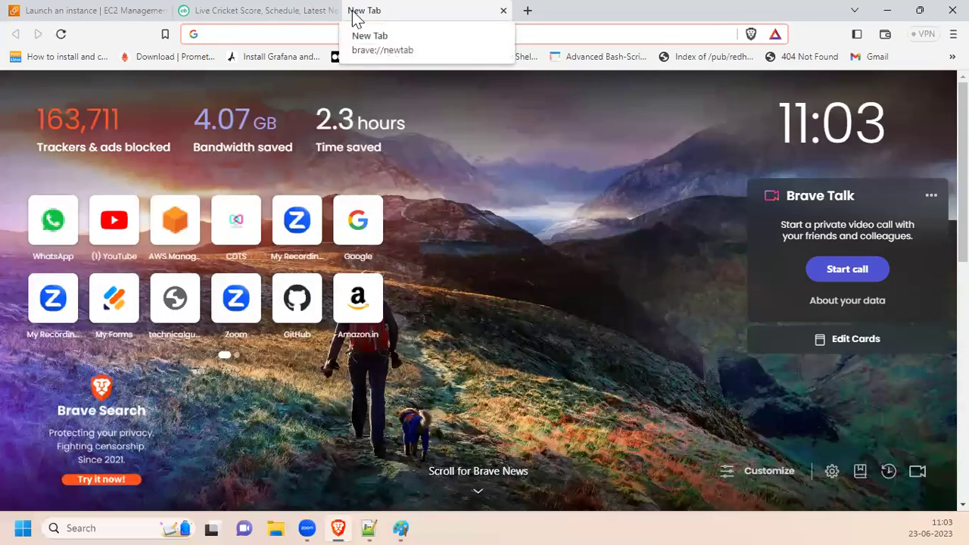
pyautogui.write('aicte')
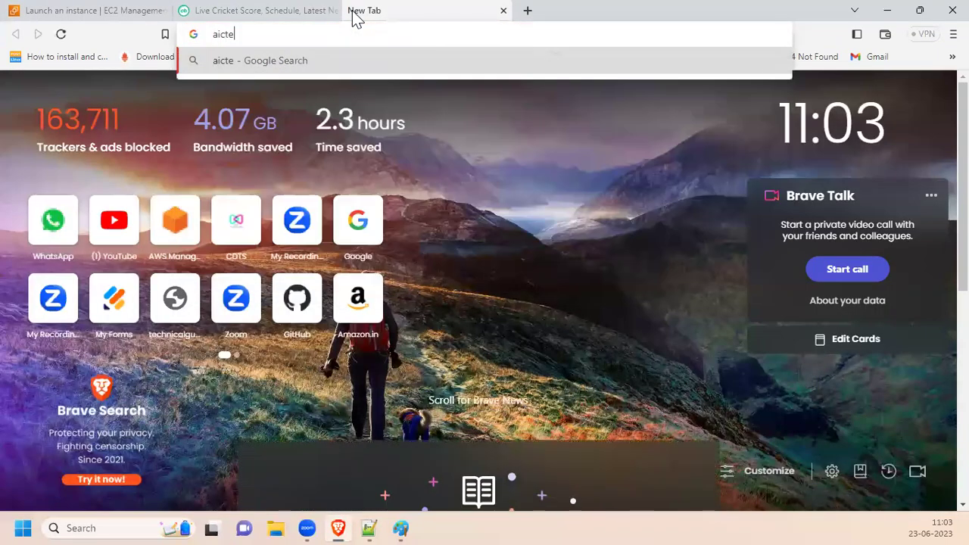
pyautogui.write(' open s')
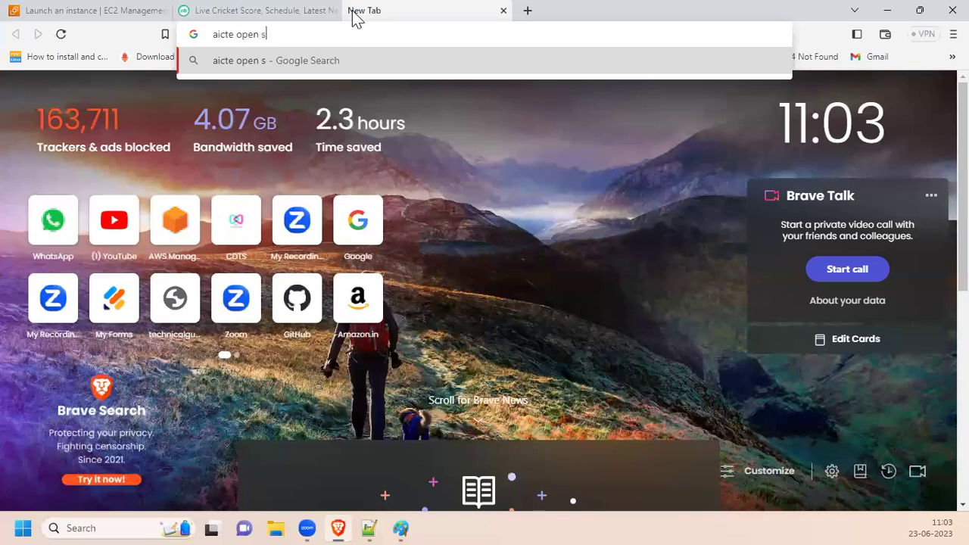
pyautogui.write('ource software list')
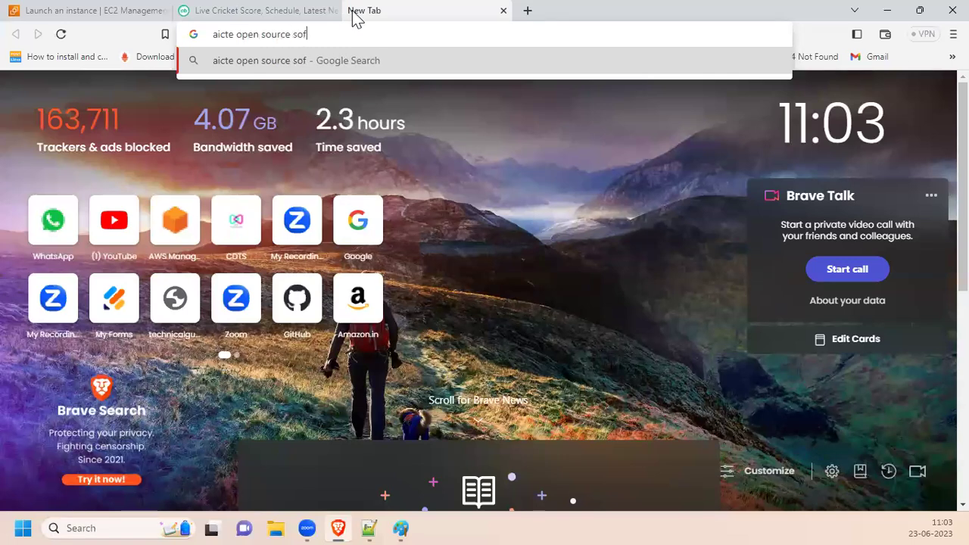
pyautogui.press('Return')
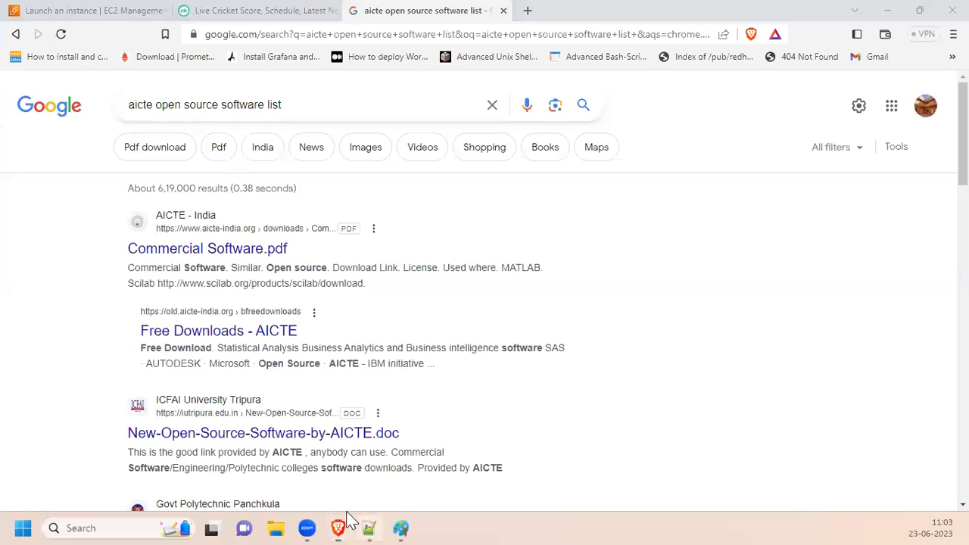
# Step: Return to Notepad++, add "Libra office" and "Open reader" on separate lines below "Linux", and highlight the "Libra office" entry
pyautogui.click(371, 525)
pyautogui.click(231, 384)
pyautogui.press('Return')
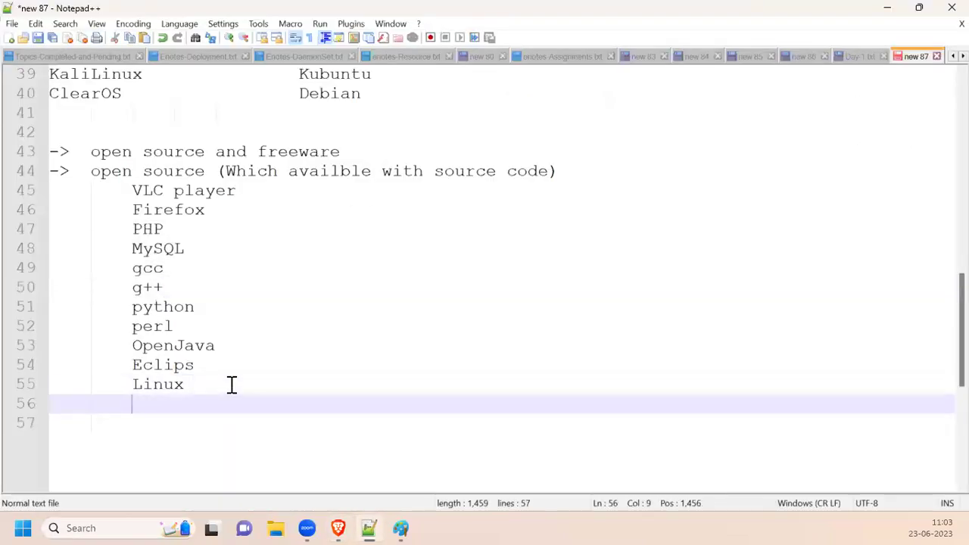
pyautogui.write('Libra office')
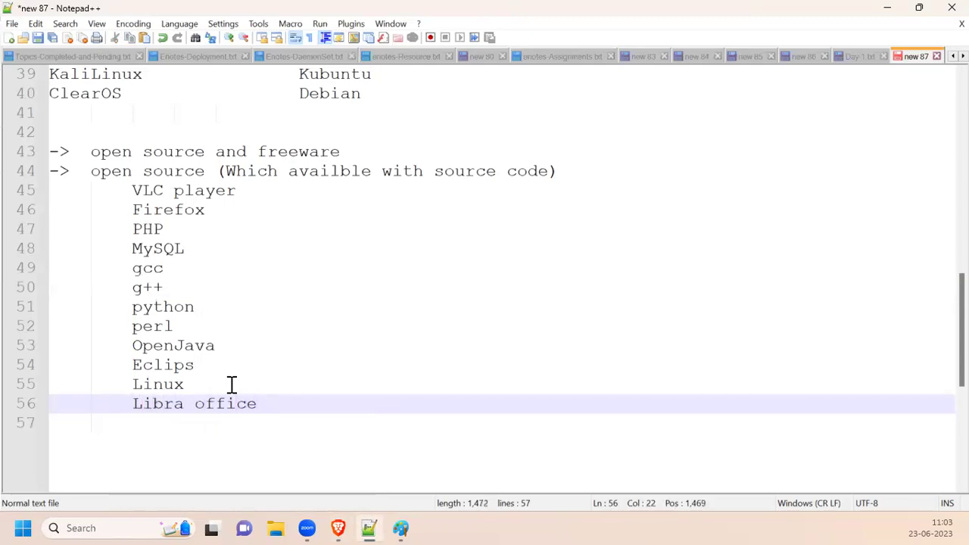
pyautogui.write(' fre')
pyautogui.press('BackSpace')
pyautogui.press('BackSpace')
pyautogui.press('BackSpace')
pyautogui.press('BackSpace')
pyautogui.press('Return')
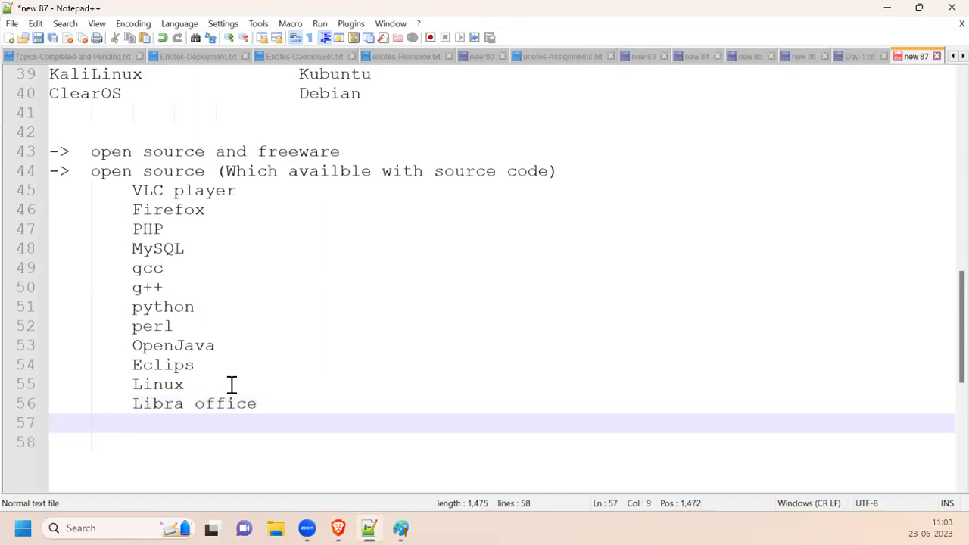
pyautogui.write('Open reader')
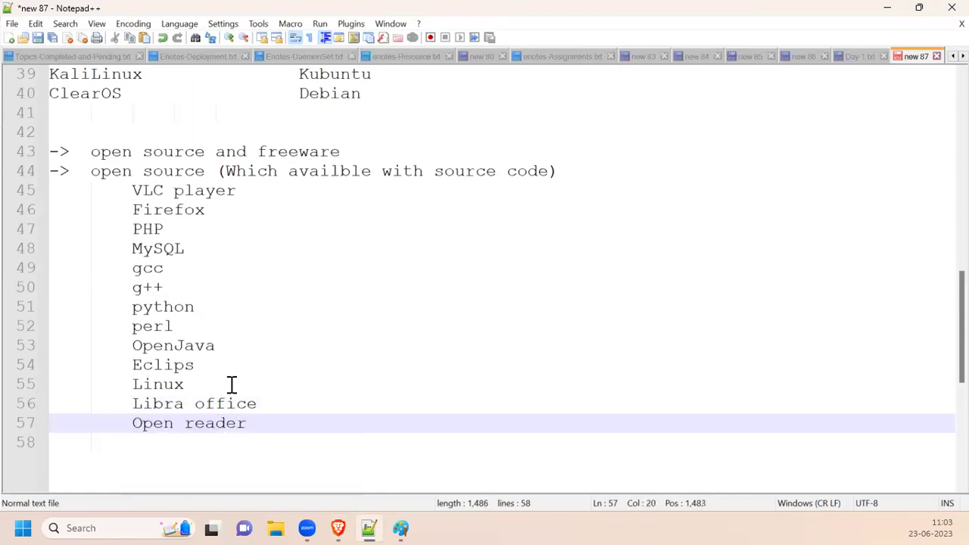
pyautogui.moveTo(135, 399); pyautogui.dragTo(284, 406)
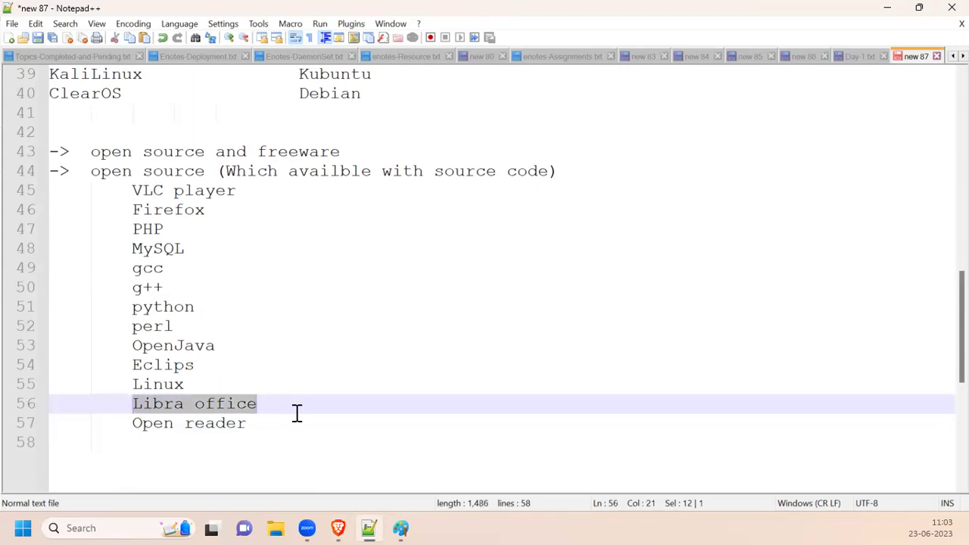
# Step: Switch to the Brave browser and open Gmail, followed by Google Drive, from the Google apps list
pyautogui.click(338, 515)
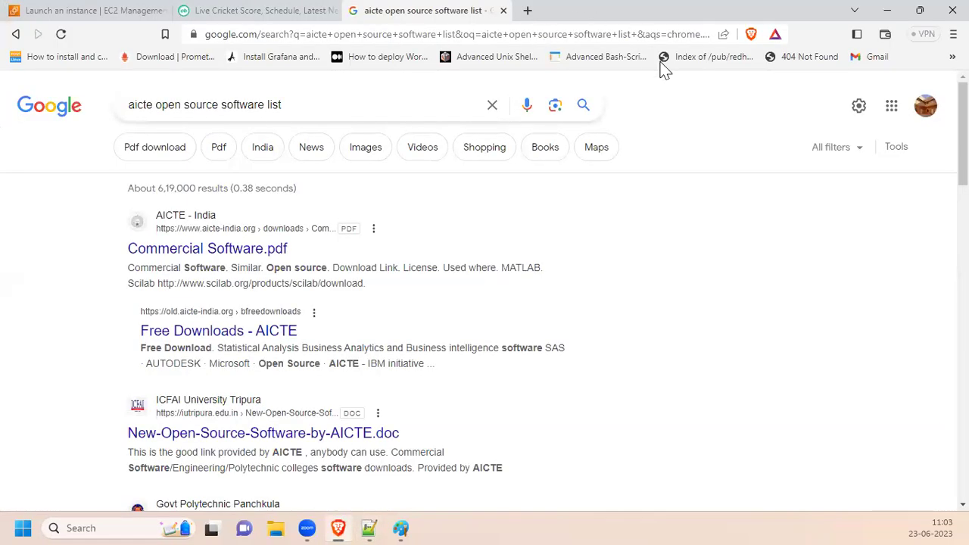
pyautogui.click(892, 106)
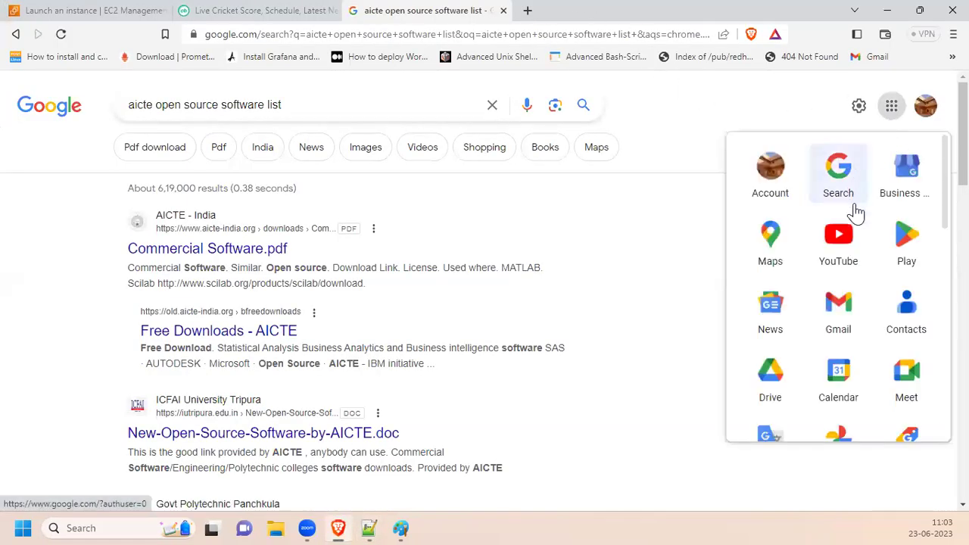
pyautogui.click(829, 333)
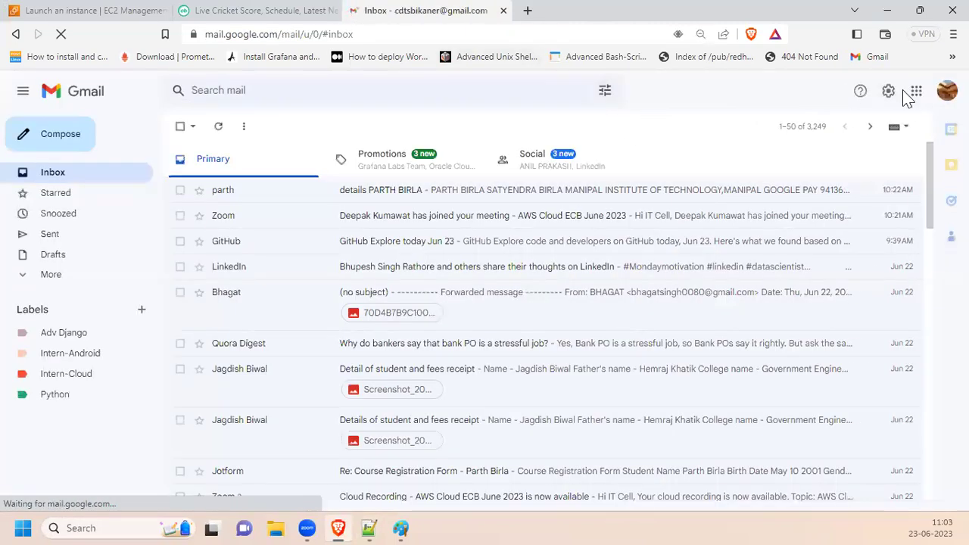
pyautogui.click(917, 92)
pyautogui.click(797, 337)
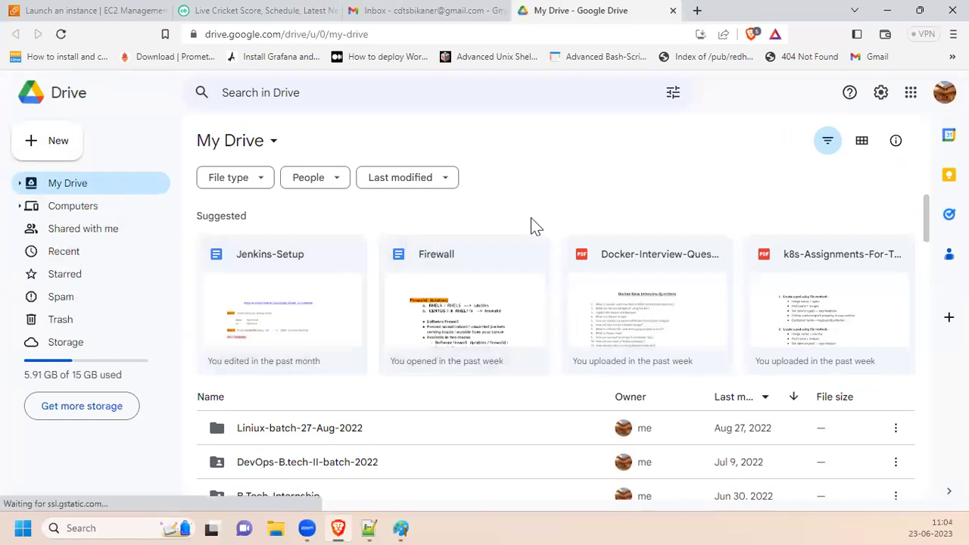
# Step: Create a blank Google Docs document from My Drive and close its tab
pyautogui.rightClick(554, 401)
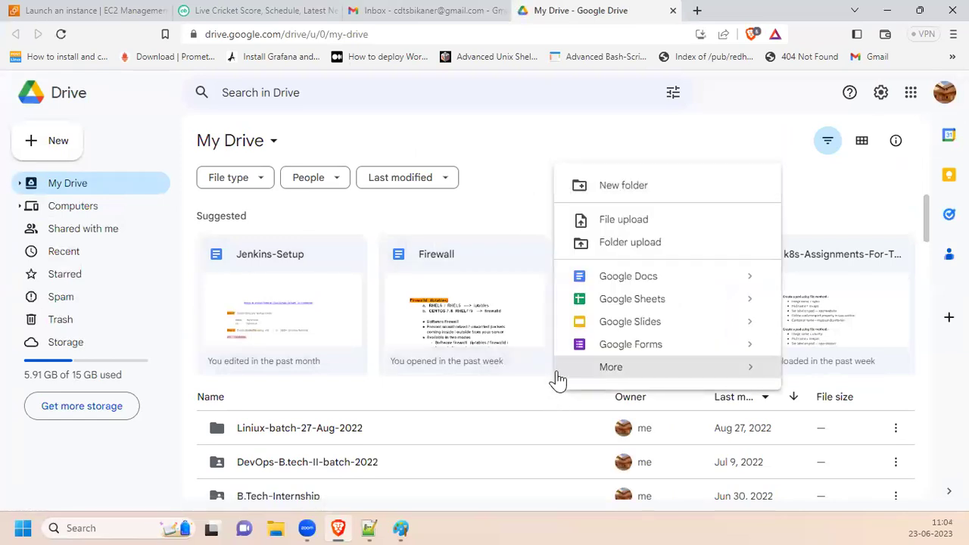
pyautogui.click(592, 284)
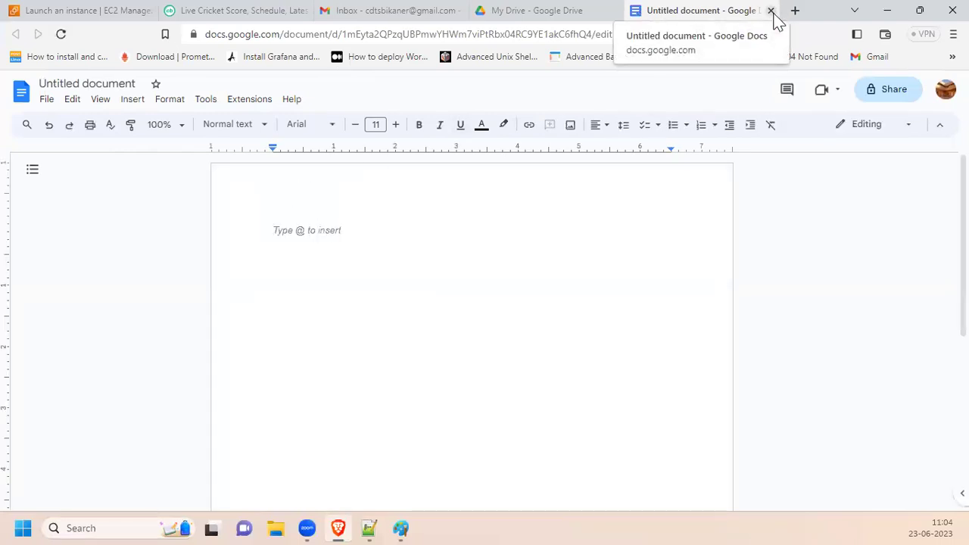
pyautogui.click(770, 10)
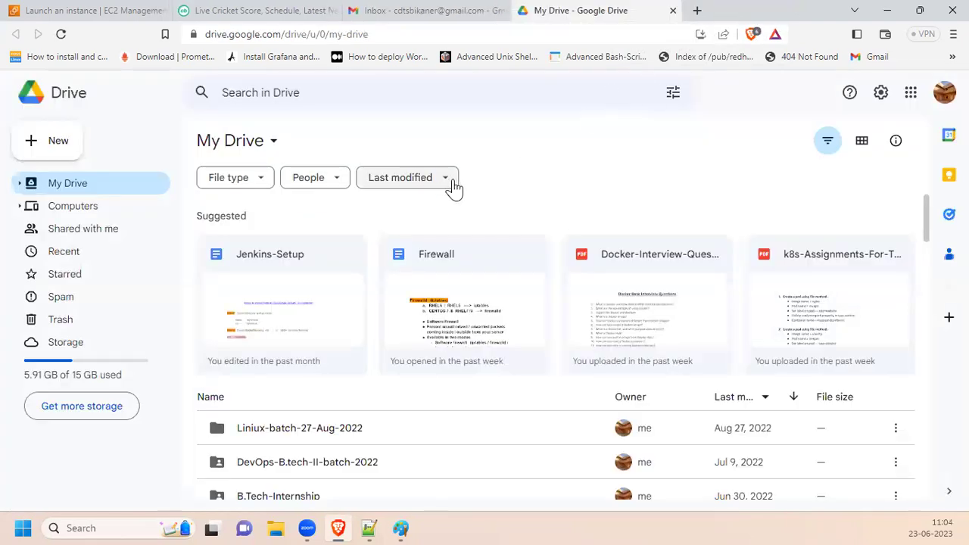
# Step: Search Google for "aicte open source software list" in a new browser tab and open the Commercial Software.pdf result
pyautogui.click(377, 521)
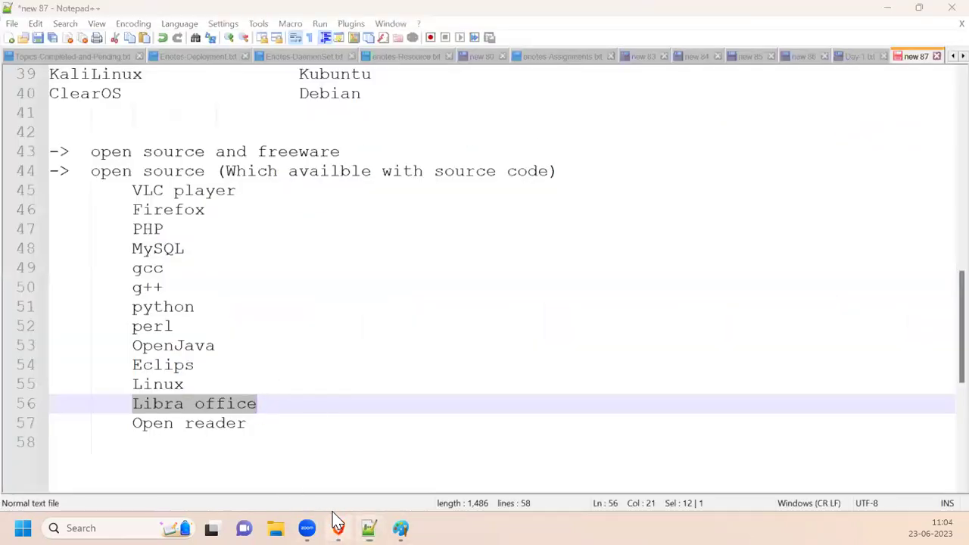
pyautogui.click(338, 523)
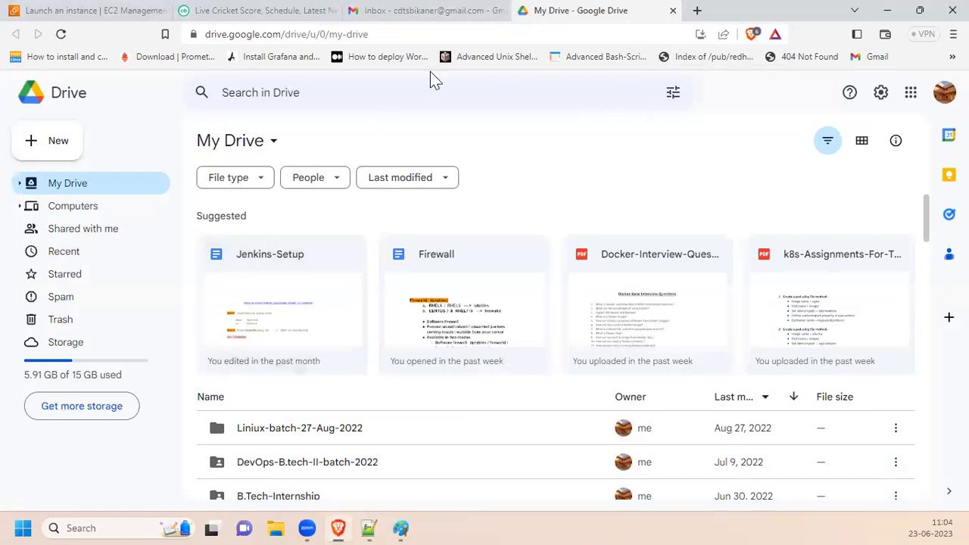
pyautogui.click(558, 31)
pyautogui.click(698, 10)
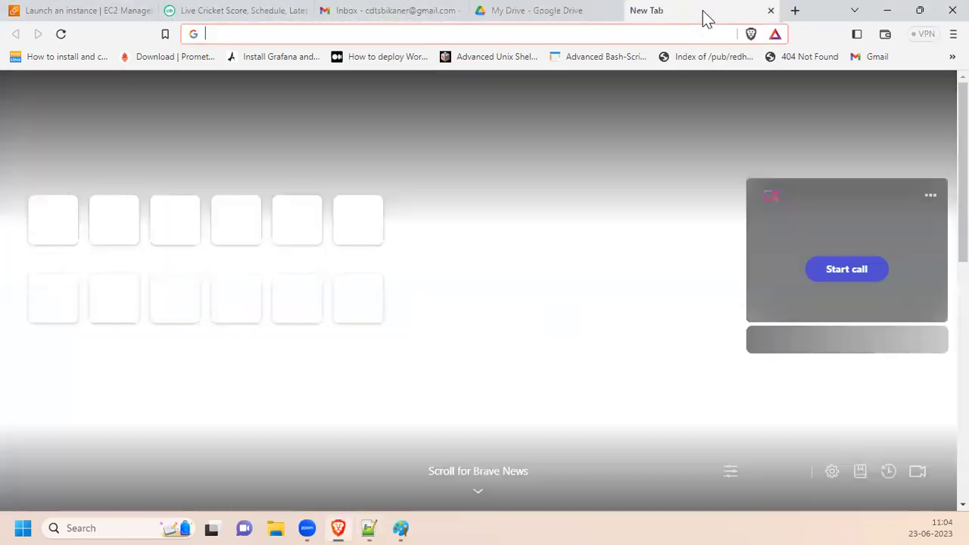
pyautogui.write('aicte')
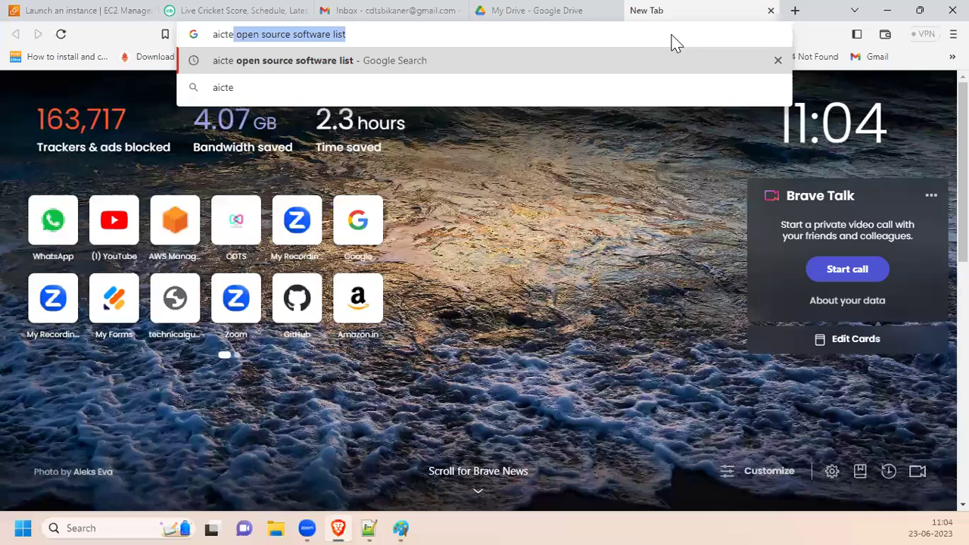
pyautogui.press('Return')
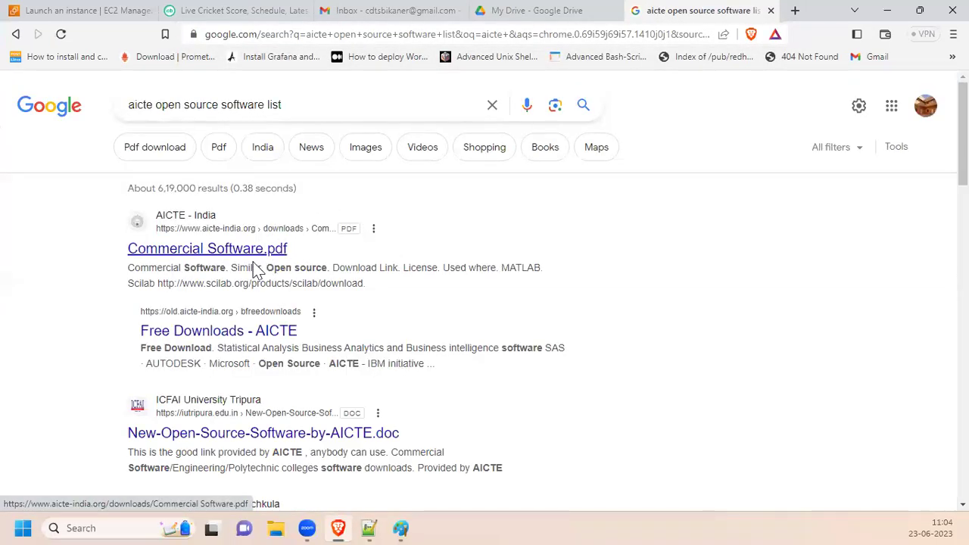
pyautogui.click(249, 256)
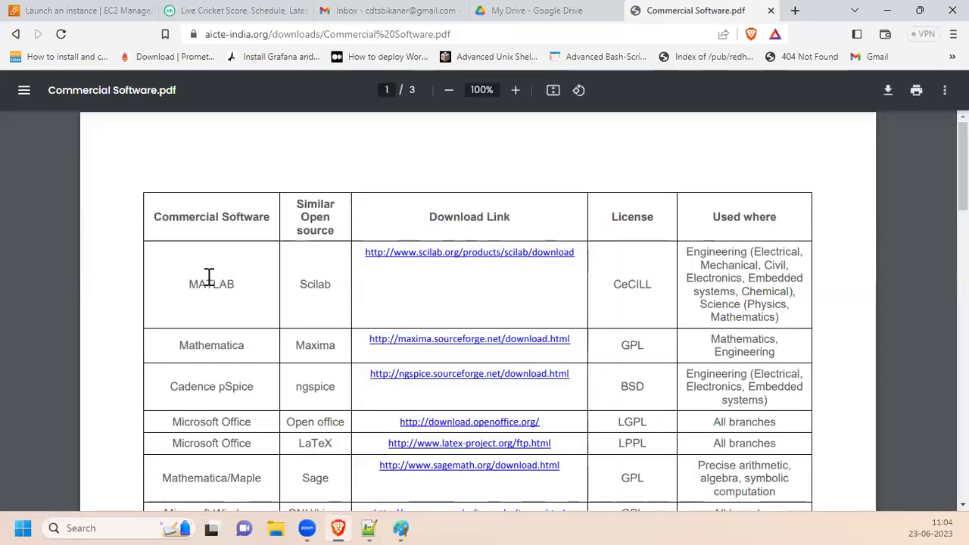
# Step: Highlight MATLAB, its open source equivalent Scilab, and the "Used where" text in the table's first row
pyautogui.moveTo(192, 281); pyautogui.dragTo(221, 284)
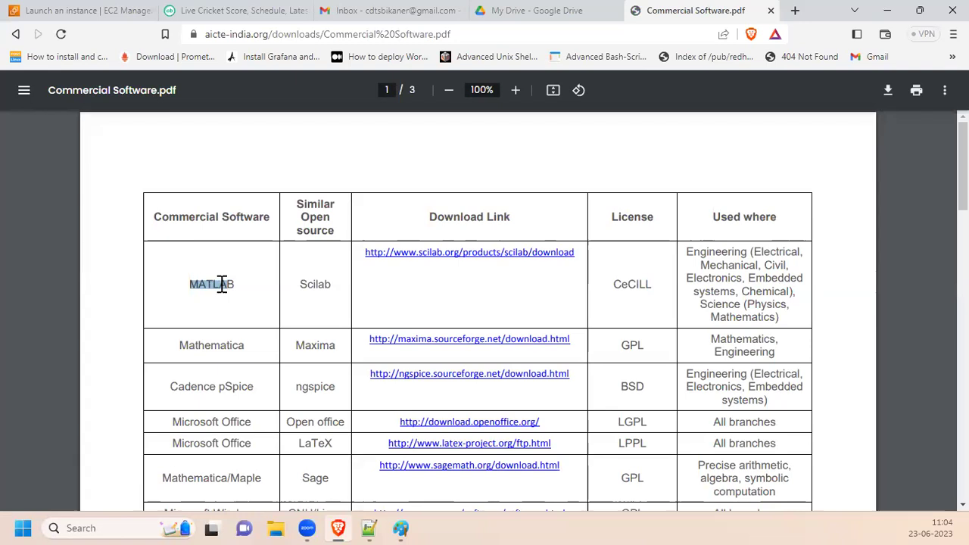
pyautogui.tripleClick(221, 284)
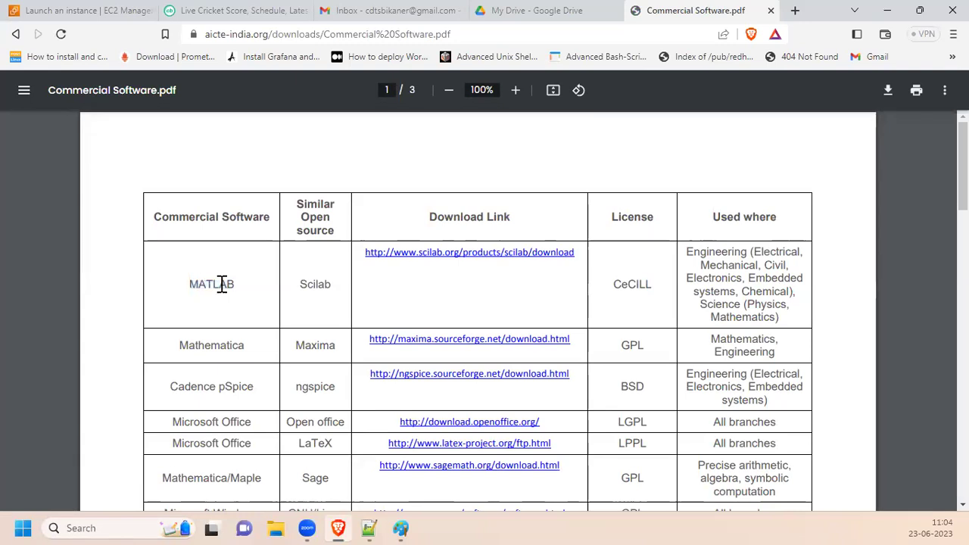
pyautogui.click(295, 286)
pyautogui.doubleClick(295, 286)
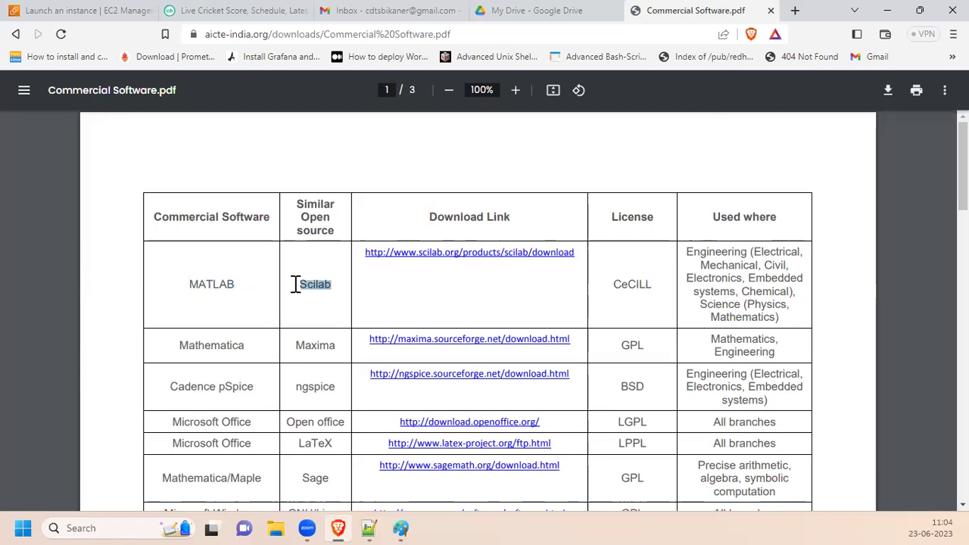
pyautogui.moveTo(687, 246); pyautogui.dragTo(781, 322)
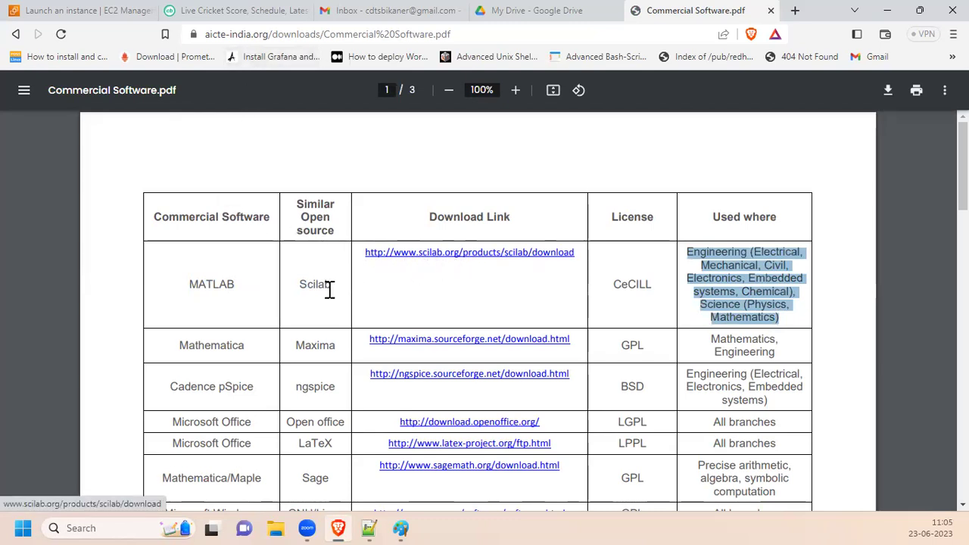
# Step: Highlight Open office and LaTeX, the open source equivalents listed for Microsoft Office
pyautogui.click(231, 350)
pyautogui.scroll(-2, 231, 350)
pyautogui.tripleClick(217, 281)
pyautogui.click(219, 285)
pyautogui.moveTo(287, 282); pyautogui.dragTo(342, 286)
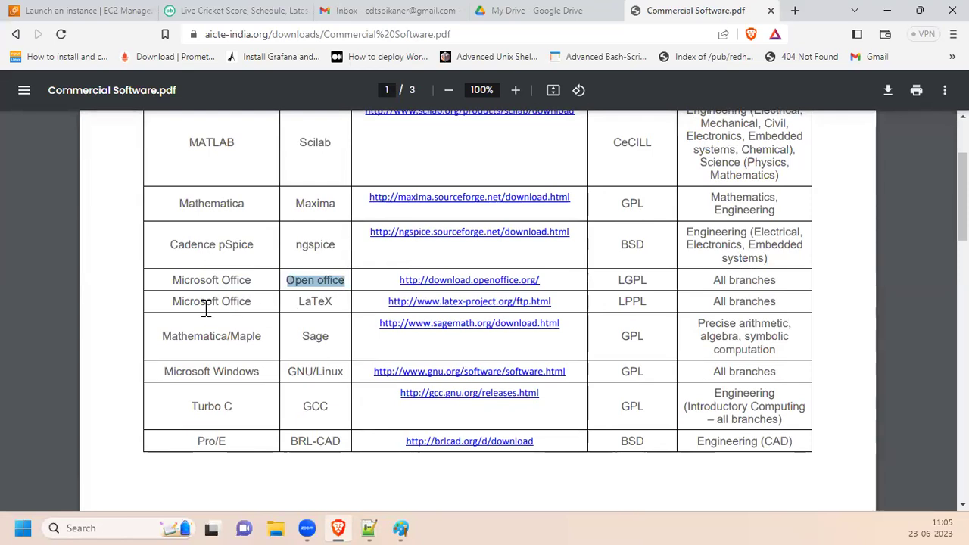
pyautogui.moveTo(190, 301); pyautogui.dragTo(331, 302)
pyautogui.click(297, 301)
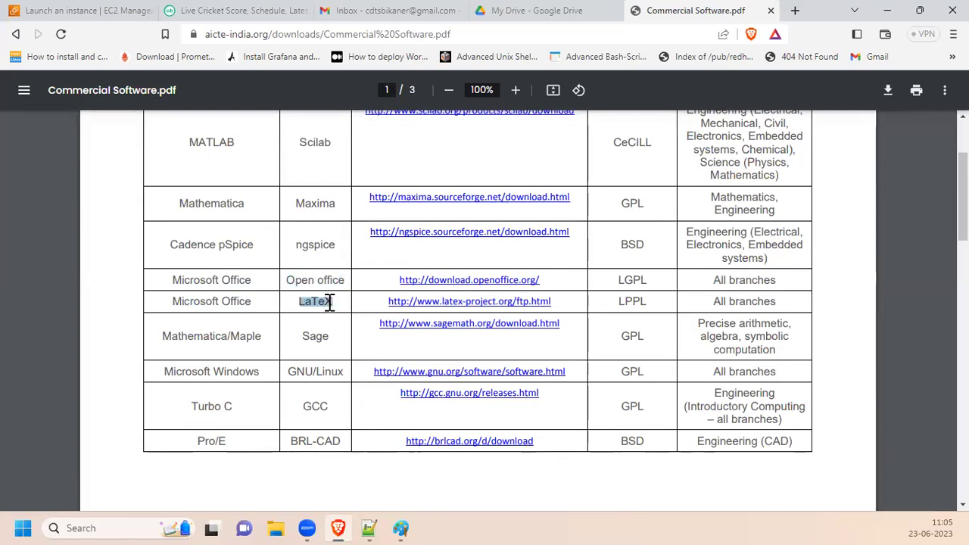
# Step: Review the rest of the first page's table and highlight GCC, the equivalent of Turbo C
pyautogui.scroll(3, 303, 291)
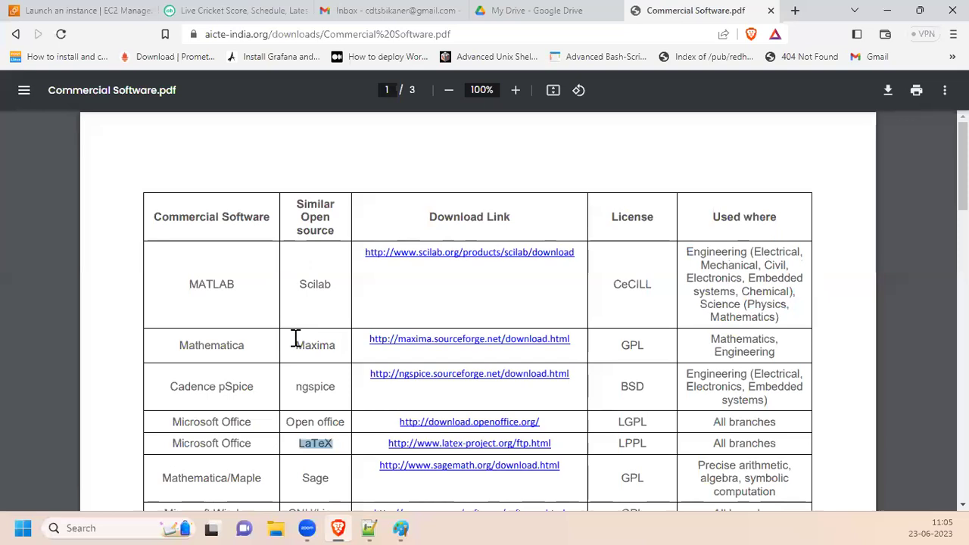
pyautogui.scroll(-1, 296, 340)
pyautogui.scroll(-1, 298, 416)
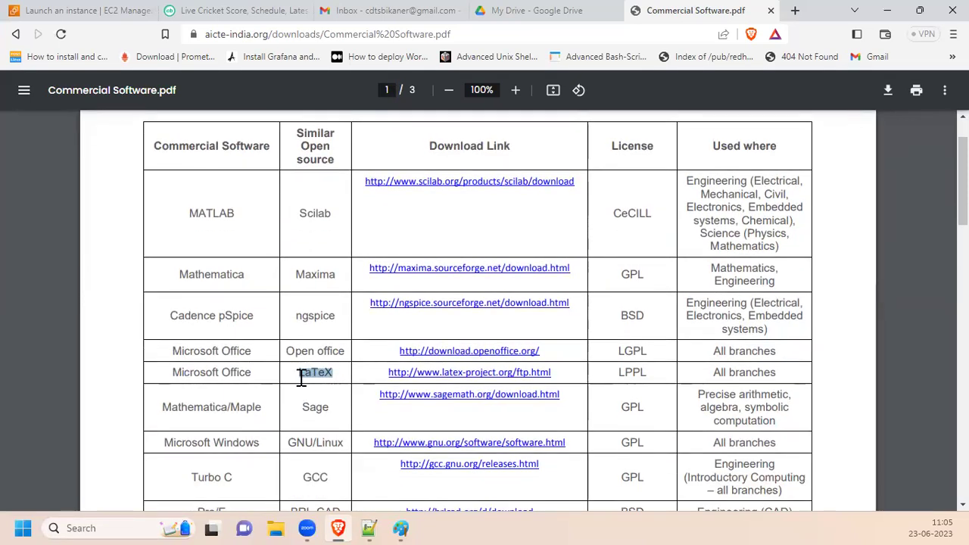
pyautogui.scroll(-3, 281, 356)
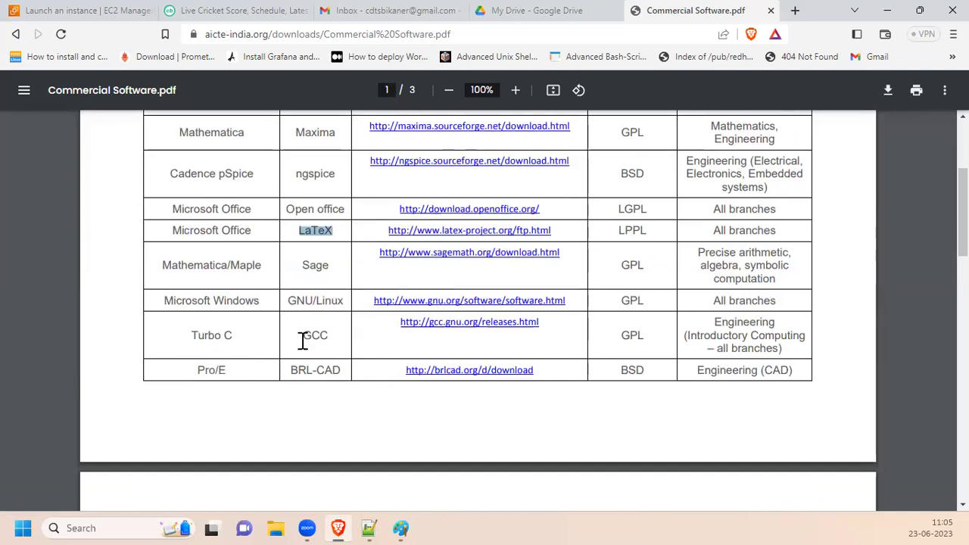
pyautogui.moveTo(302, 340); pyautogui.dragTo(320, 338)
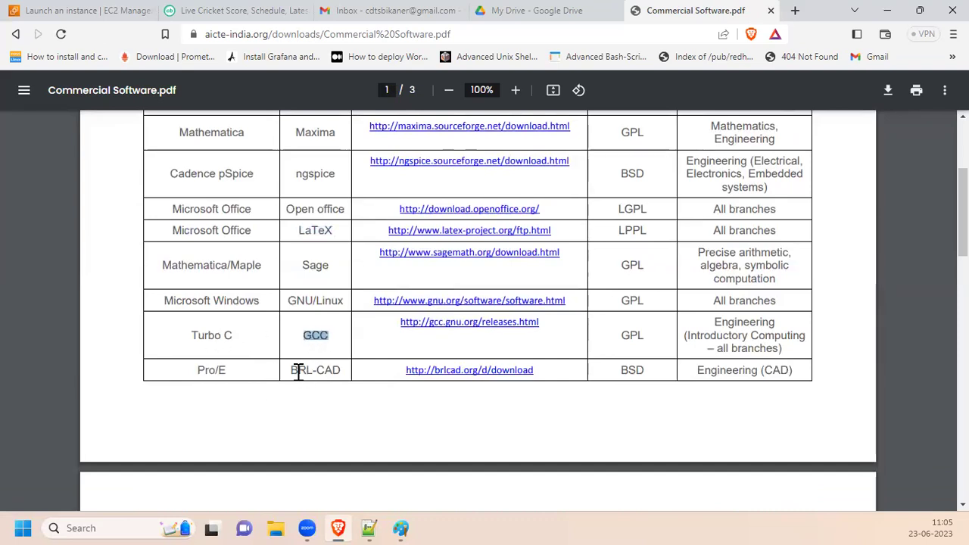
# Step: Look through the table's second page and highlight the AutoCad row and its equivalent KiCad
pyautogui.scroll(-6, 309, 370)
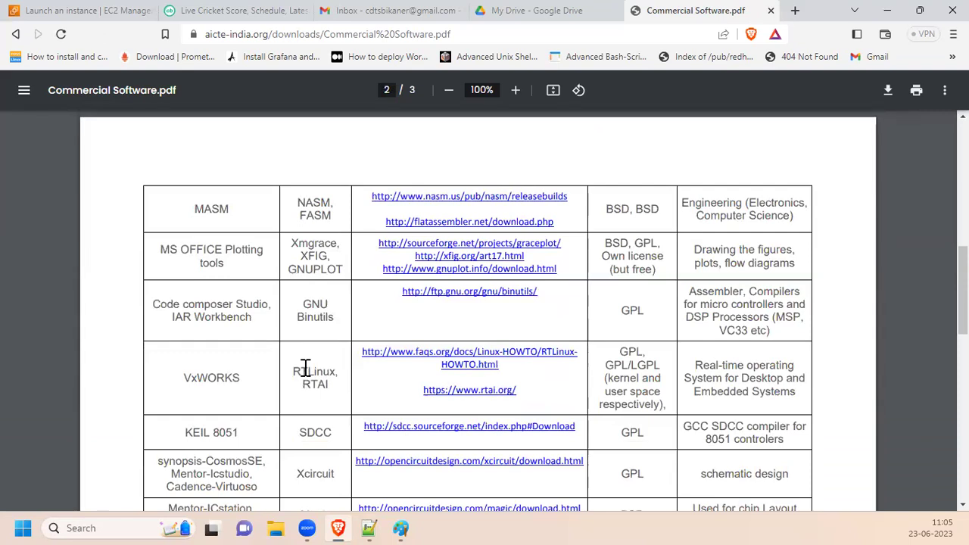
pyautogui.scroll(-3, 246, 385)
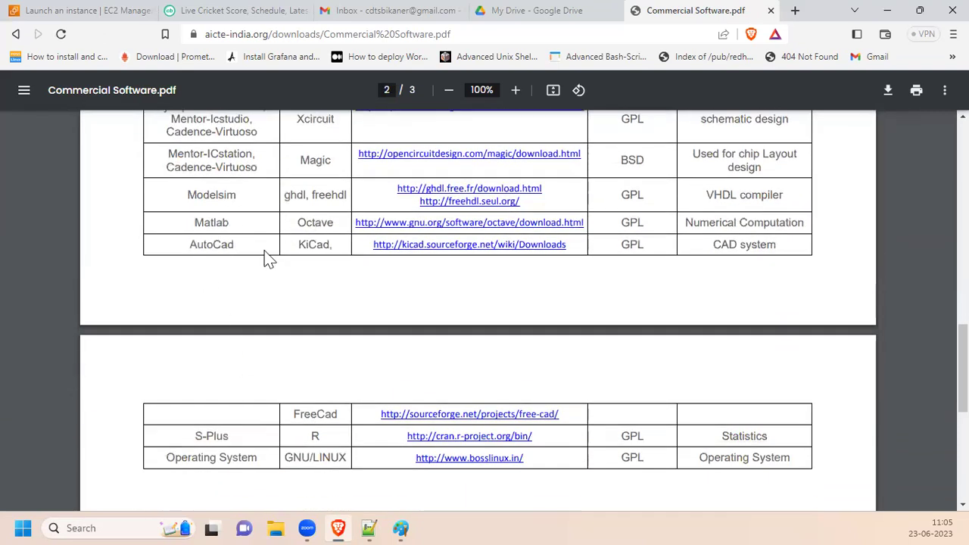
pyautogui.scroll(2, 275, 273)
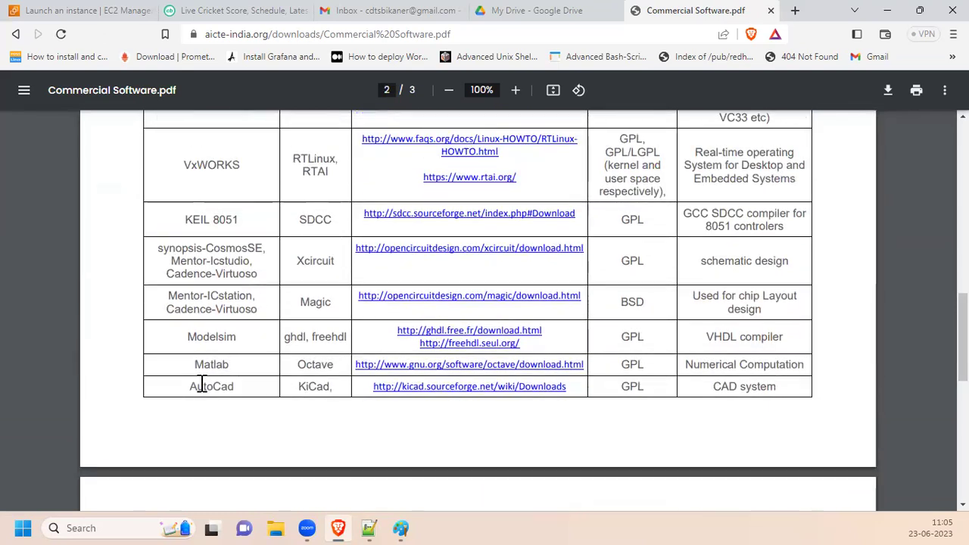
pyautogui.tripleClick(305, 388)
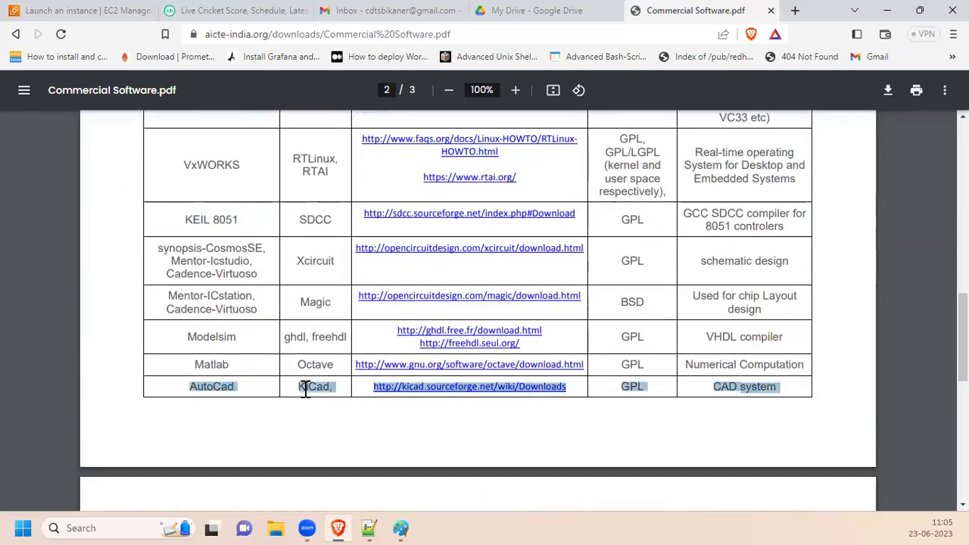
pyautogui.doubleClick(312, 387)
pyautogui.scroll(-4, 305, 390)
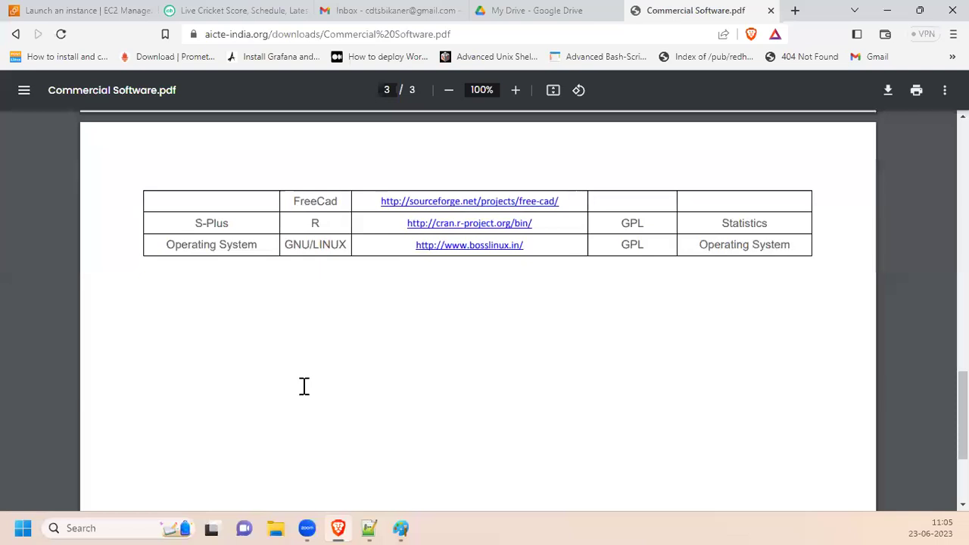
# Step: Highlight the GPL license in the KEIL 8051 row and the GNU/LINUX entry on the third page
pyautogui.scroll(5, 612, 368)
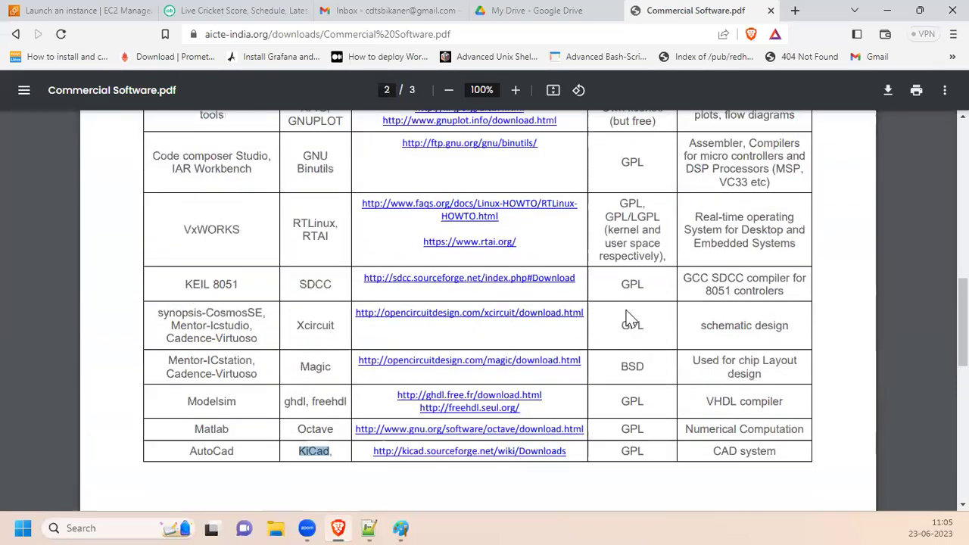
pyautogui.doubleClick(636, 291)
pyautogui.scroll(-5, 629, 371)
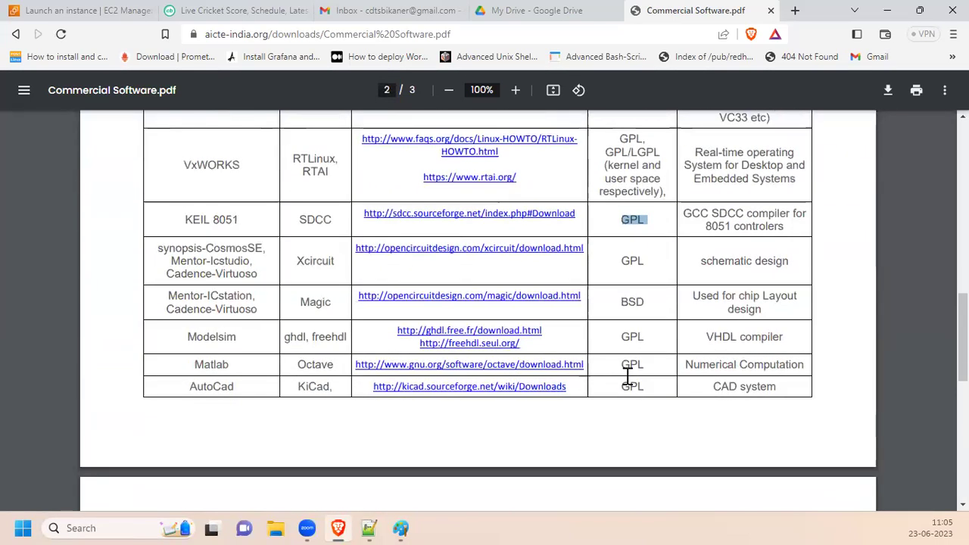
pyautogui.scroll(-2, 552, 397)
pyautogui.scroll(3, 552, 395)
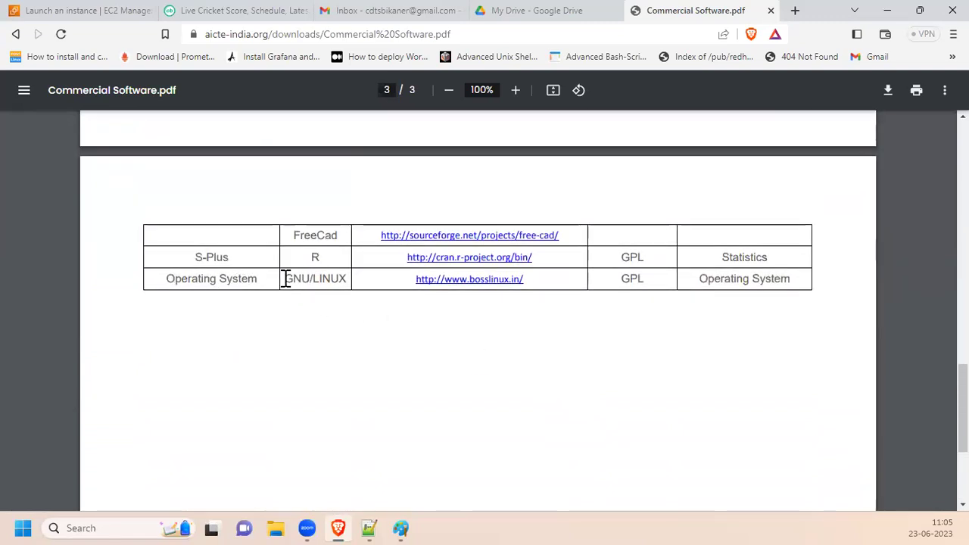
pyautogui.moveTo(286, 279); pyautogui.dragTo(344, 280)
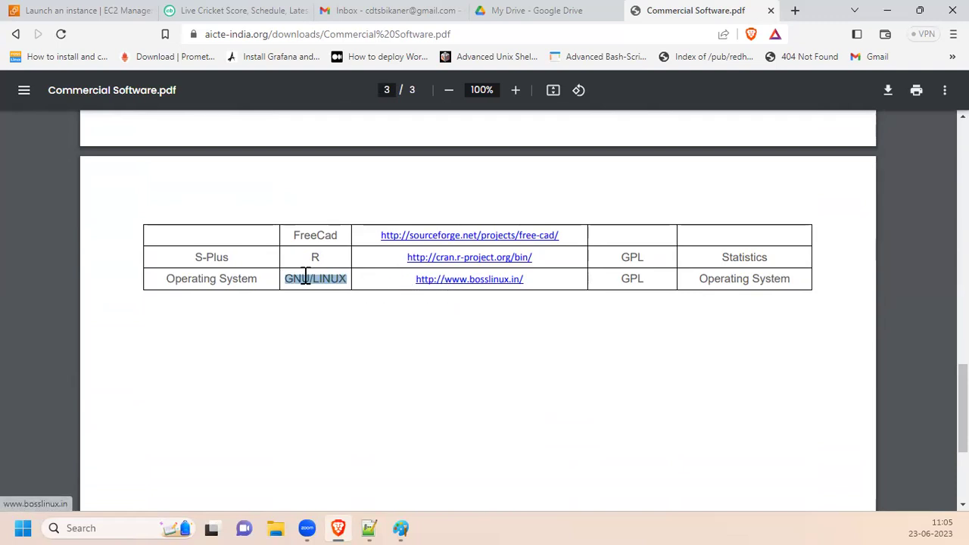
# Step: Switch to Notepad++, highlight the open source notes down to "Open reader", and return to the PDF in Brave
pyautogui.click(369, 528)
pyautogui.moveTo(123, 155); pyautogui.dragTo(286, 423)
pyautogui.click(339, 523)
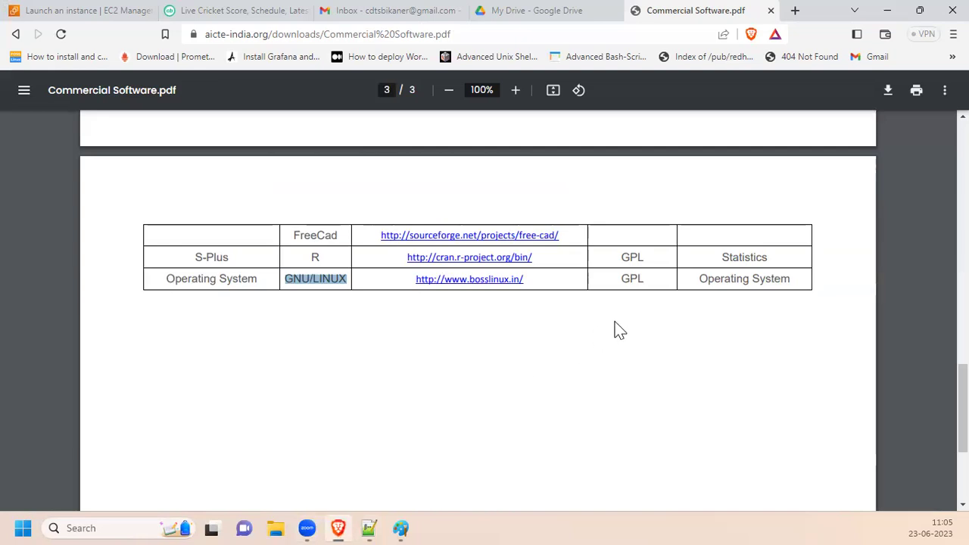
# Step: Clear the GNU/LINUX highlight and open the bosslinux.in link from the Operating System row in a new tab
pyautogui.click(424, 330)
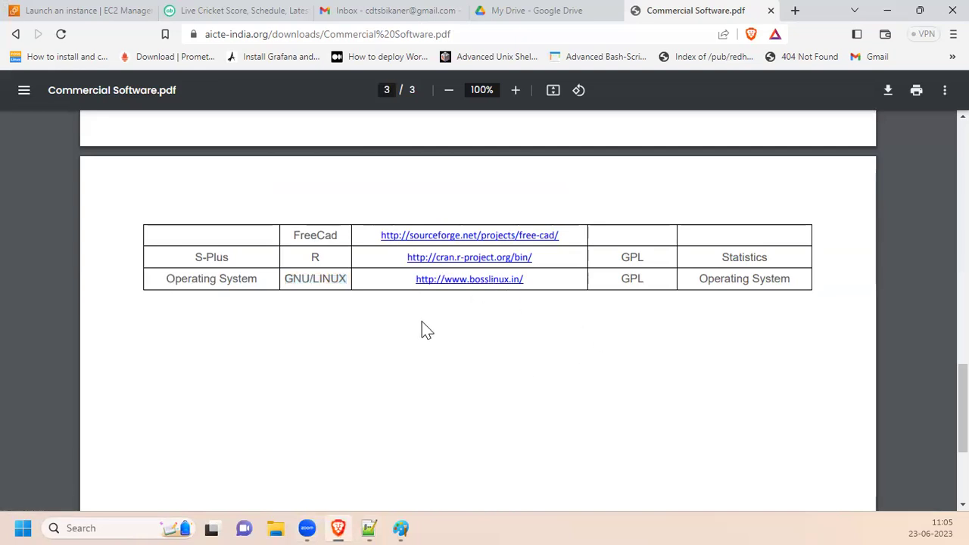
pyautogui.rightClick(482, 280)
pyautogui.click(546, 70)
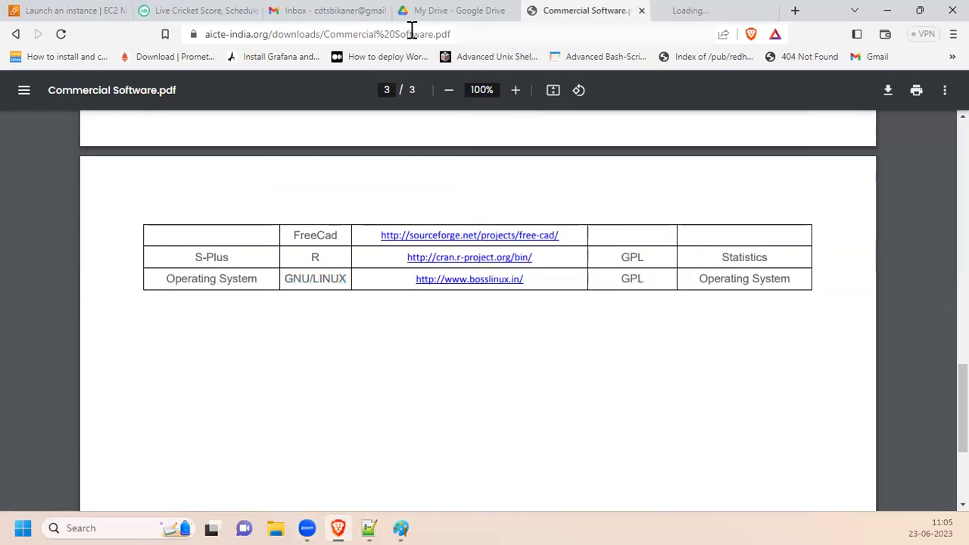
# Step: Copy the Commercial Software PDF's web address and paste it below the open source list in Notepad++
pyautogui.click(411, 35)
pyautogui.hotkey('ctrl', 'c')
pyautogui.rightClick(411, 34)
pyautogui.click(444, 114)
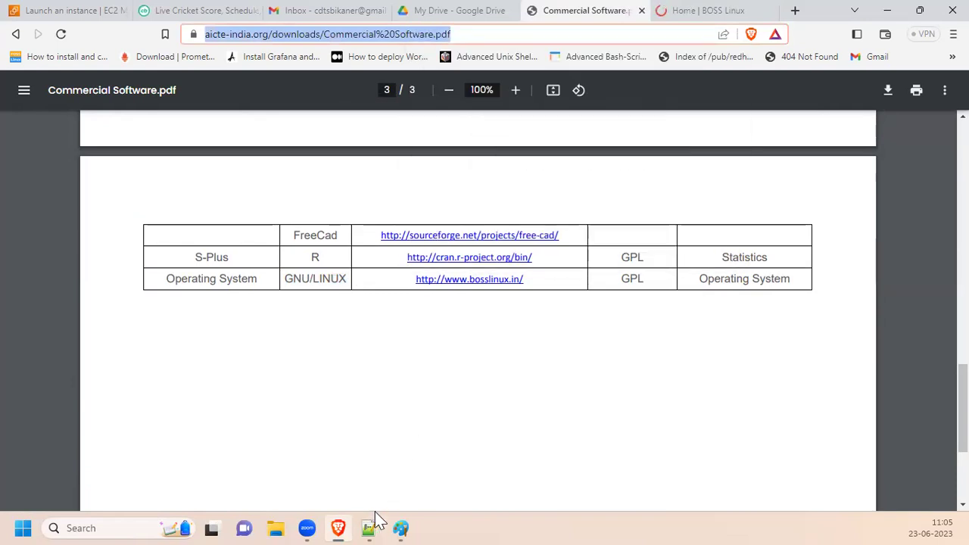
pyautogui.click(369, 528)
pyautogui.scroll(-4, 346, 470)
pyautogui.click(258, 326)
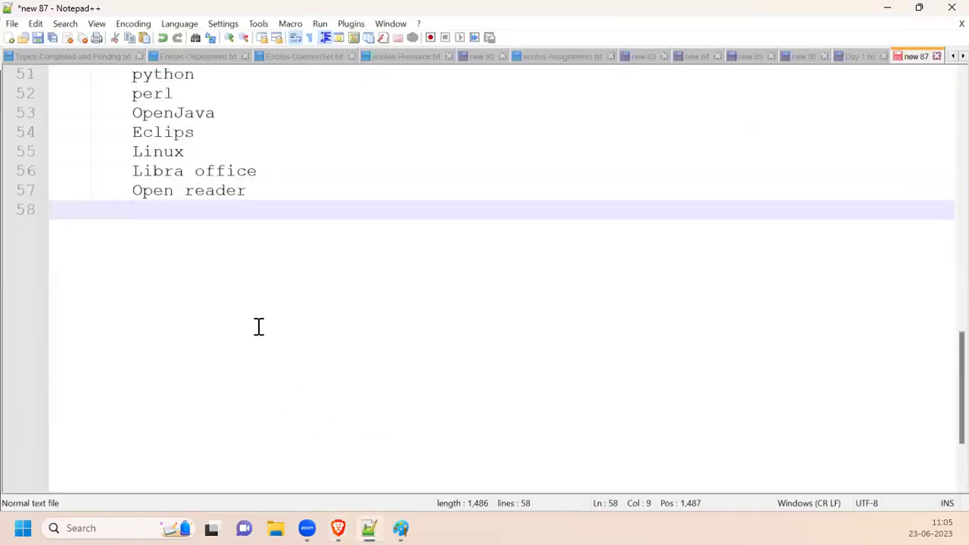
pyautogui.press('Return')
pyautogui.press('Return')
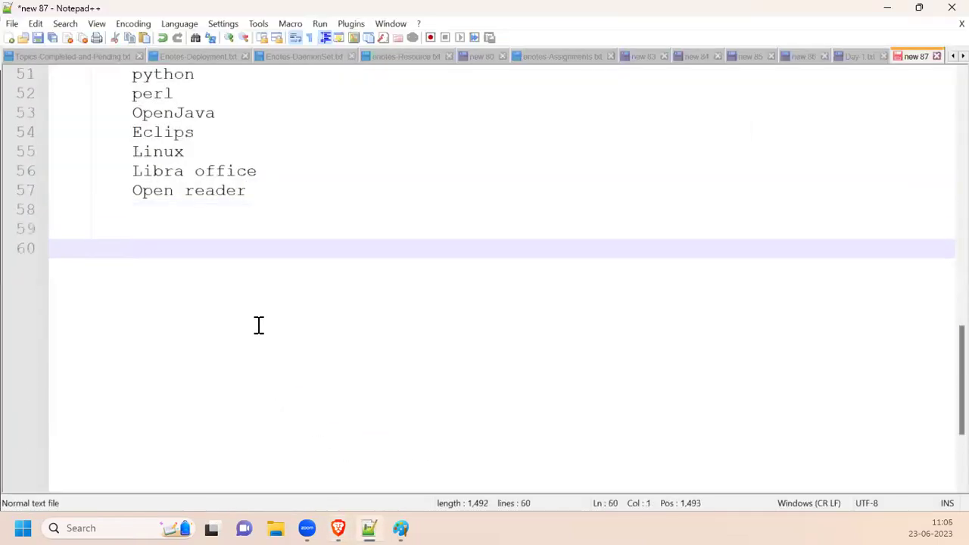
pyautogui.hotkey('ctrl', 'v')
pyautogui.click(889, 9)
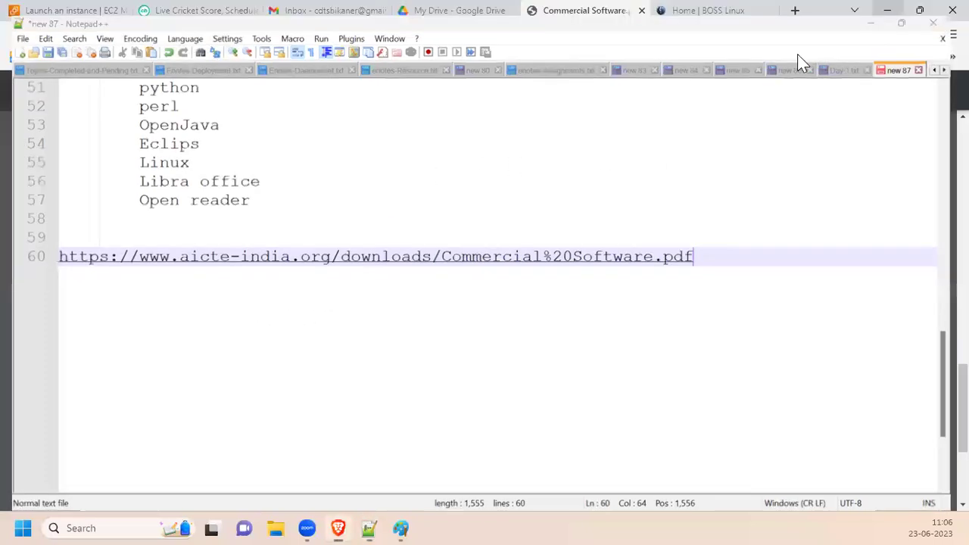
# Step: Go to the BOSS Linux site in Brave and highlight the BOSS Desktop, EduBOSS and BOSS Server headings one after another
pyautogui.click(688, 12)
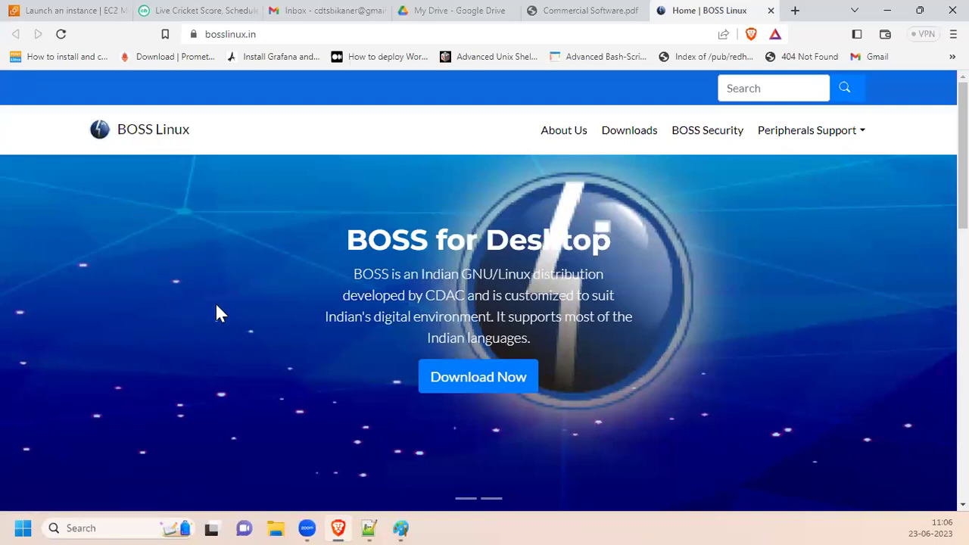
pyautogui.scroll(-5, 216, 311)
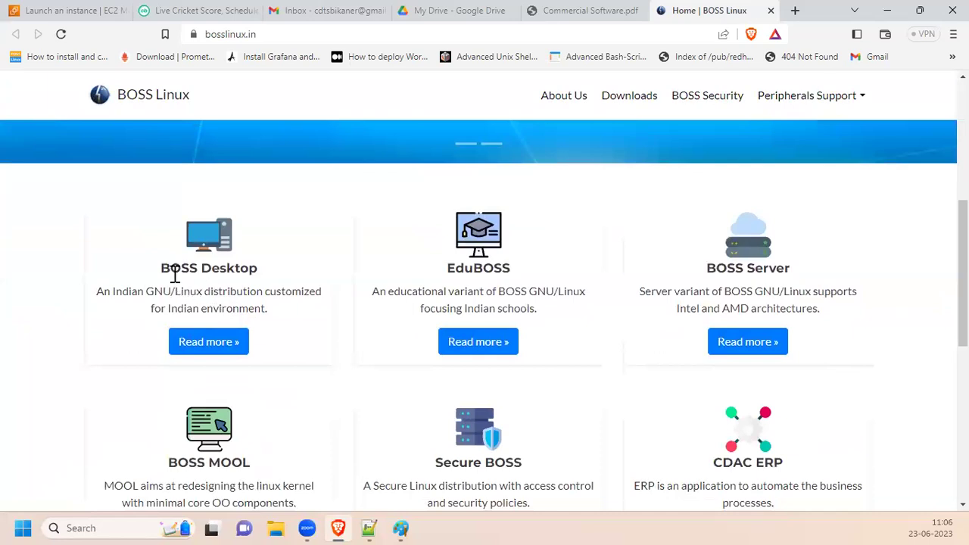
pyautogui.moveTo(174, 274); pyautogui.dragTo(257, 273)
pyautogui.moveTo(450, 266); pyautogui.dragTo(522, 277)
pyautogui.moveTo(708, 269); pyautogui.dragTo(828, 274)
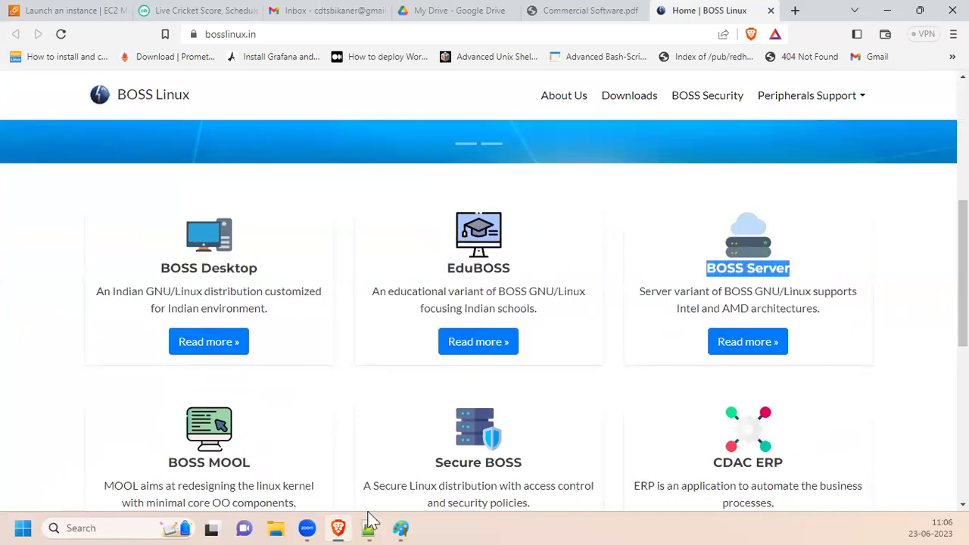
# Step: In Notepad++, add a BOSS entry under Debian in the Debian series column
pyautogui.moveTo(369, 528)
pyautogui.click(268, 404)
pyautogui.scroll(8, 222, 255)
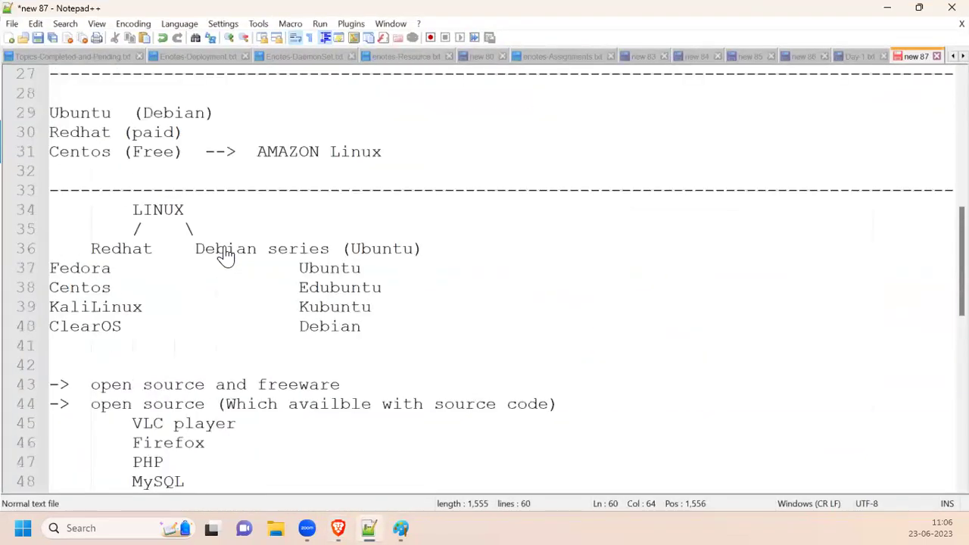
pyautogui.click(379, 331)
pyautogui.press('Return')
pyautogui.press('Tab')
pyautogui.press('Tab')
pyautogui.press('Tab')
pyautogui.press('Tab')
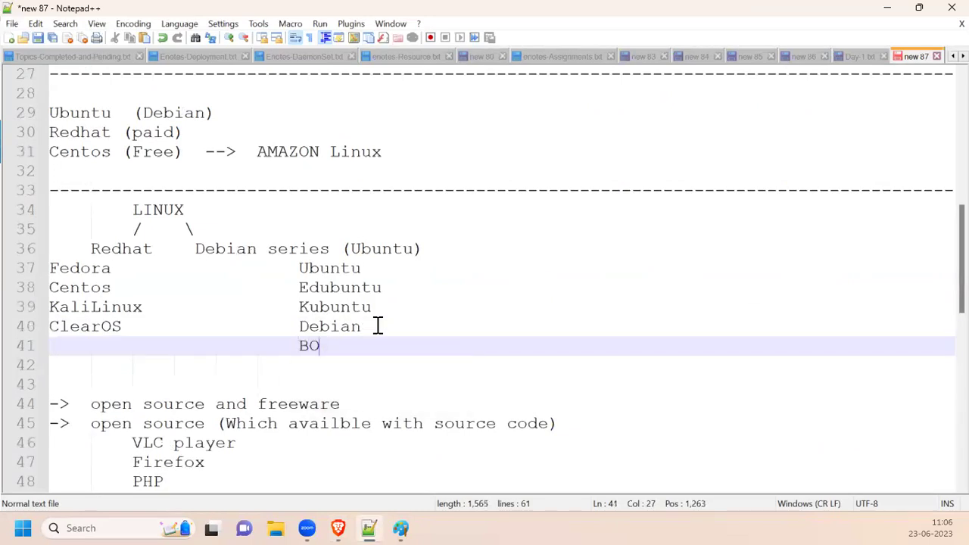
# Step: Return to the BOSS Linux home page in Brave and highlight CDAC under Contact Us
pyautogui.hotkey('alt', 'Tab')
pyautogui.click(569, 368)
pyautogui.scroll(-2, 570, 368)
pyautogui.scroll(-1, 570, 368)
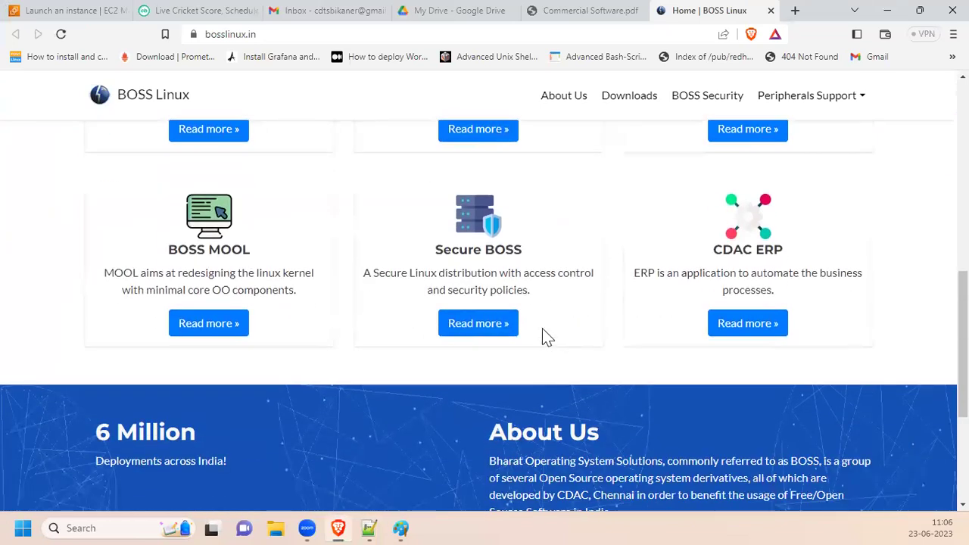
pyautogui.scroll(-3, 545, 337)
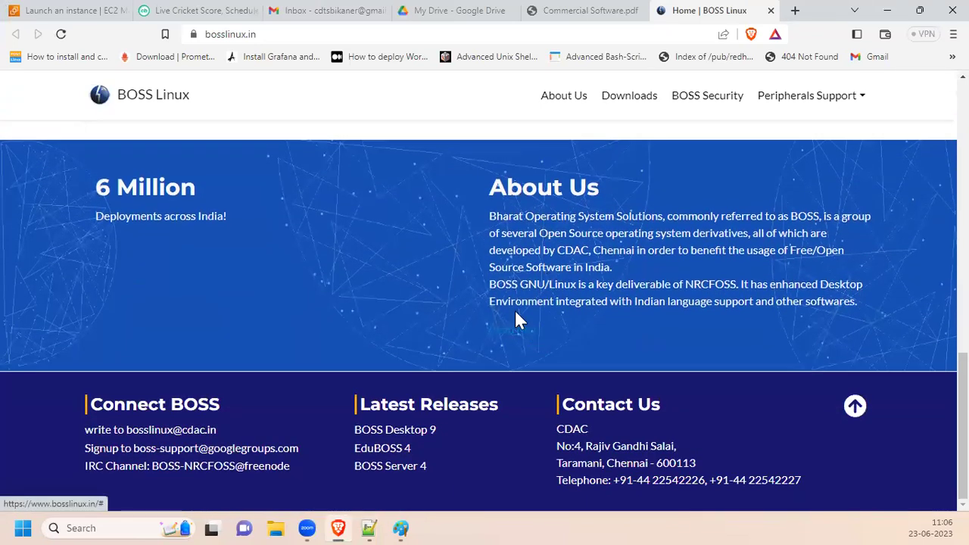
pyautogui.doubleClick(577, 428)
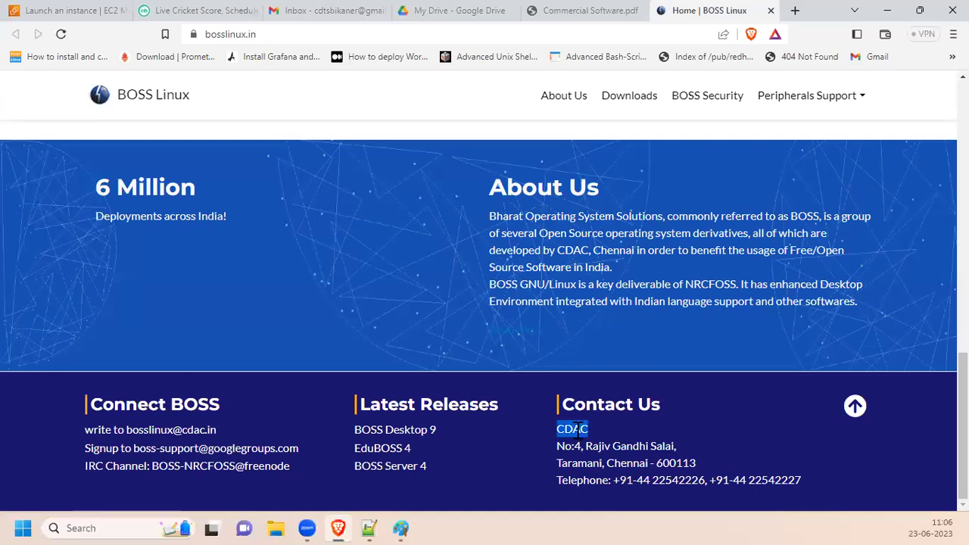
# Step: Look back over the home page, open the About Us page and highlight the opening text about C-DAC's Research & Development centre
pyautogui.scroll(4, 558, 371)
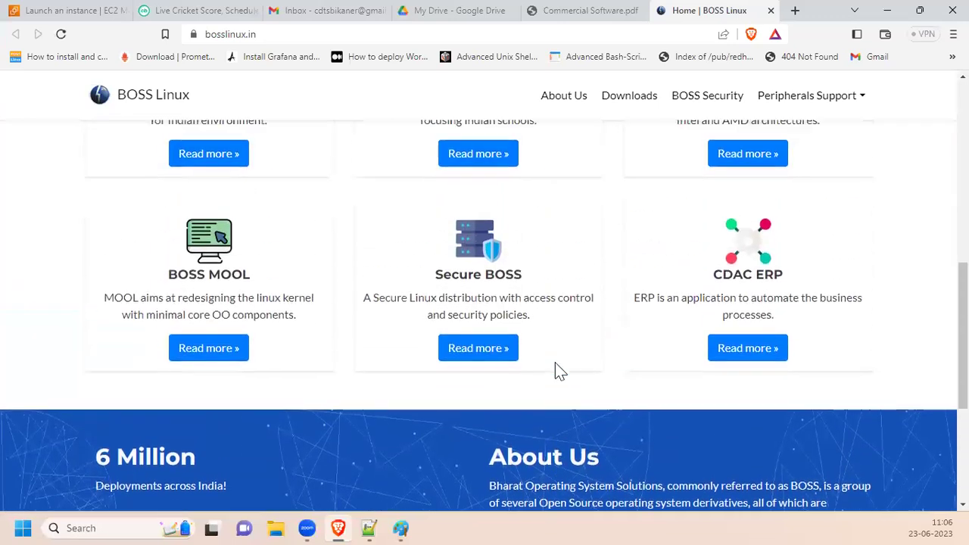
pyautogui.scroll(1, 559, 367)
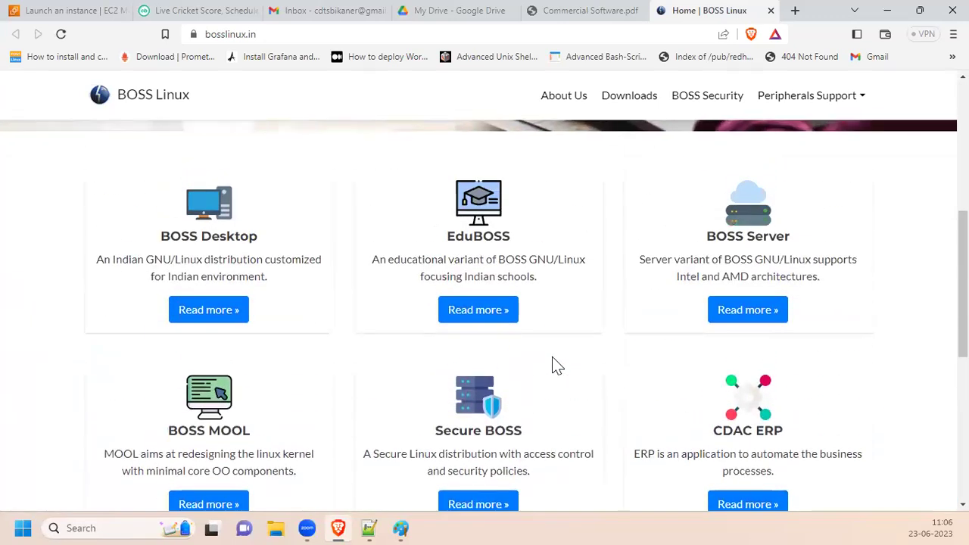
pyautogui.scroll(-5, 555, 365)
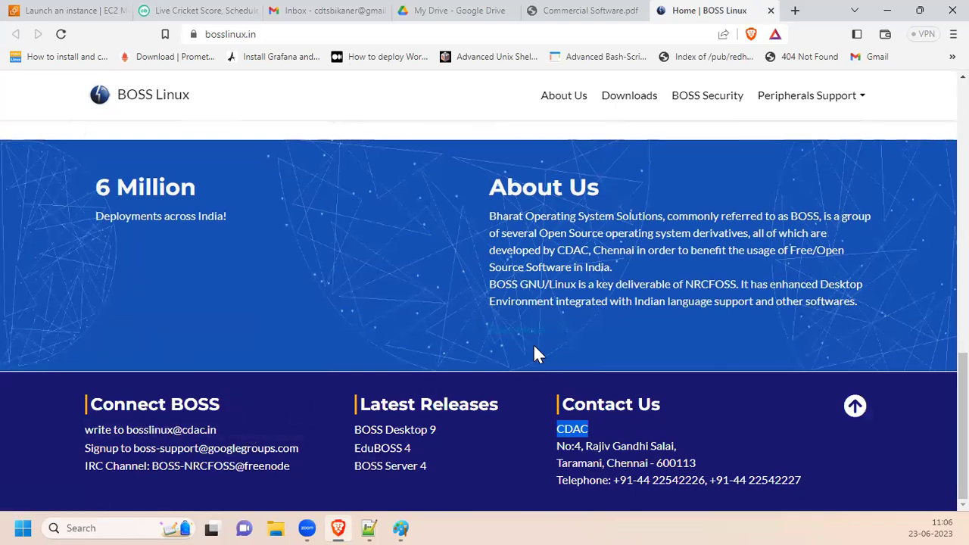
pyautogui.scroll(5, 534, 345)
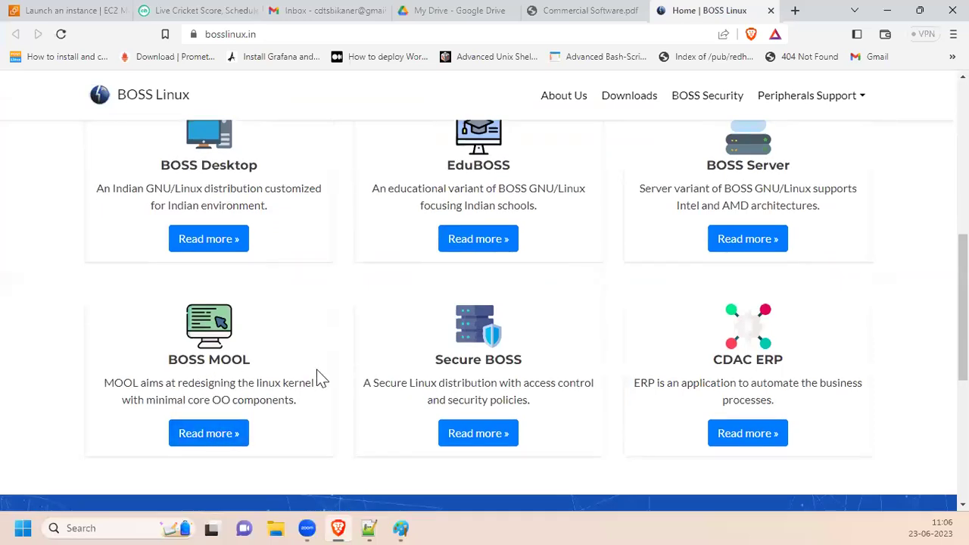
pyautogui.scroll(5, 729, 362)
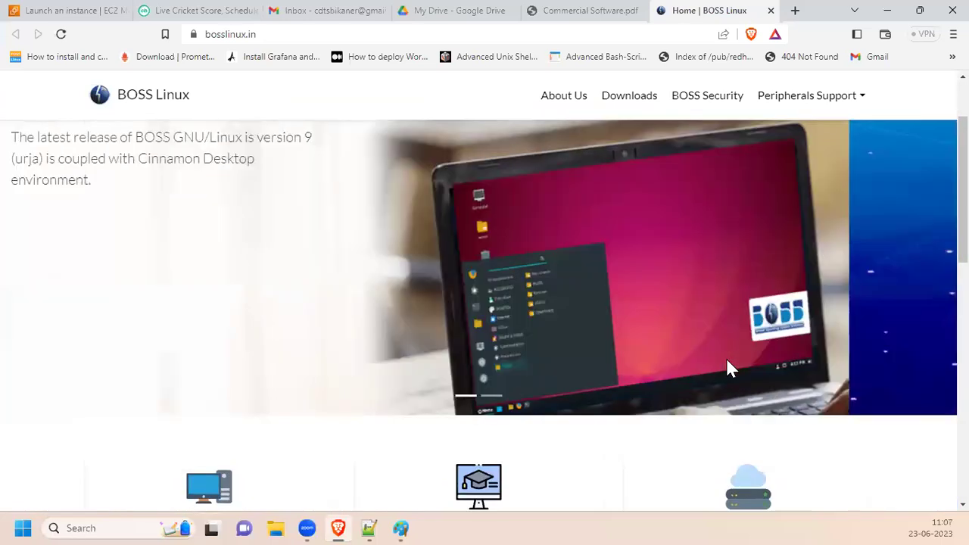
pyautogui.scroll(1, 788, 125)
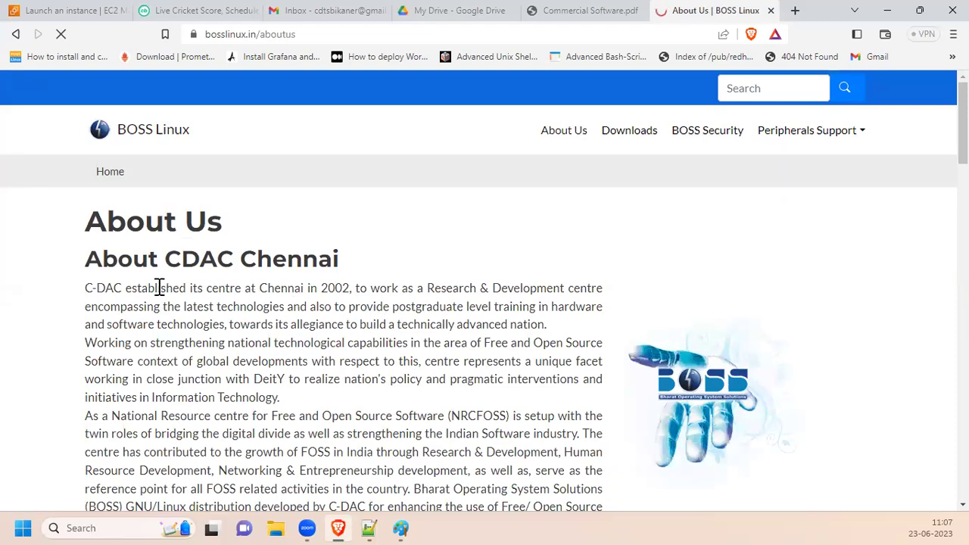
pyautogui.moveTo(111, 288); pyautogui.dragTo(469, 351)
pyautogui.moveTo(422, 288); pyautogui.dragTo(580, 290)
# Step: Look through the Products & Services section of the About Us page, including the cloud suite and smart city entries
pyautogui.scroll(-6, 552, 313)
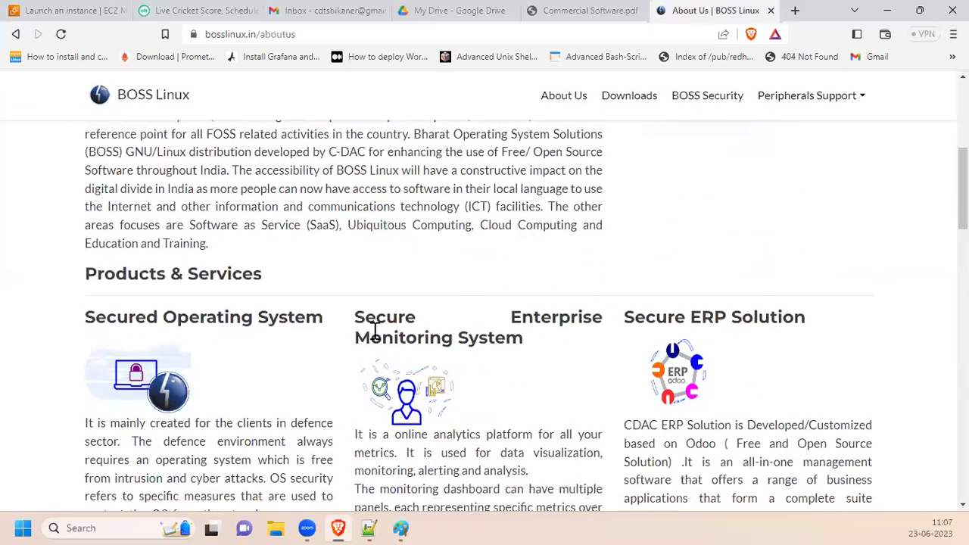
pyautogui.scroll(-2, 371, 333)
pyautogui.scroll(2, 370, 329)
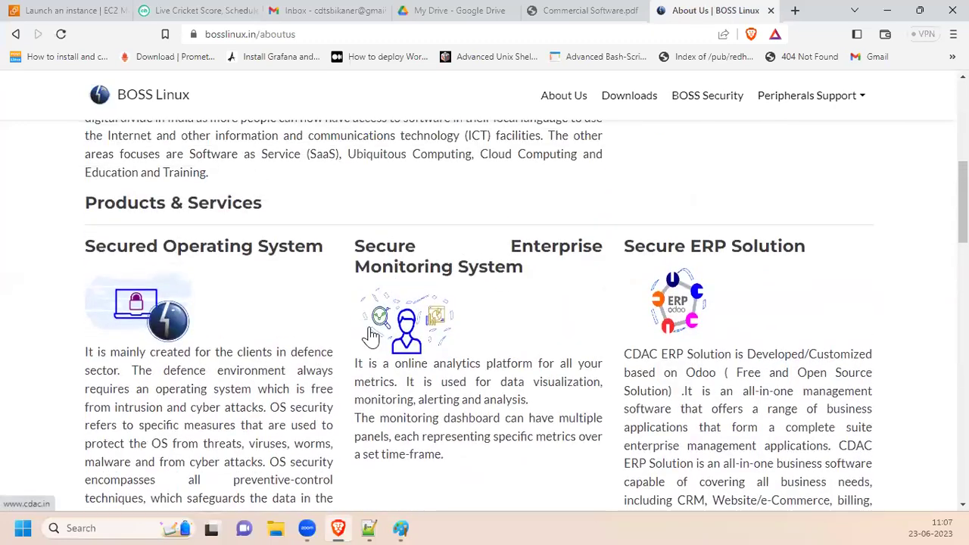
pyautogui.scroll(-9, 370, 333)
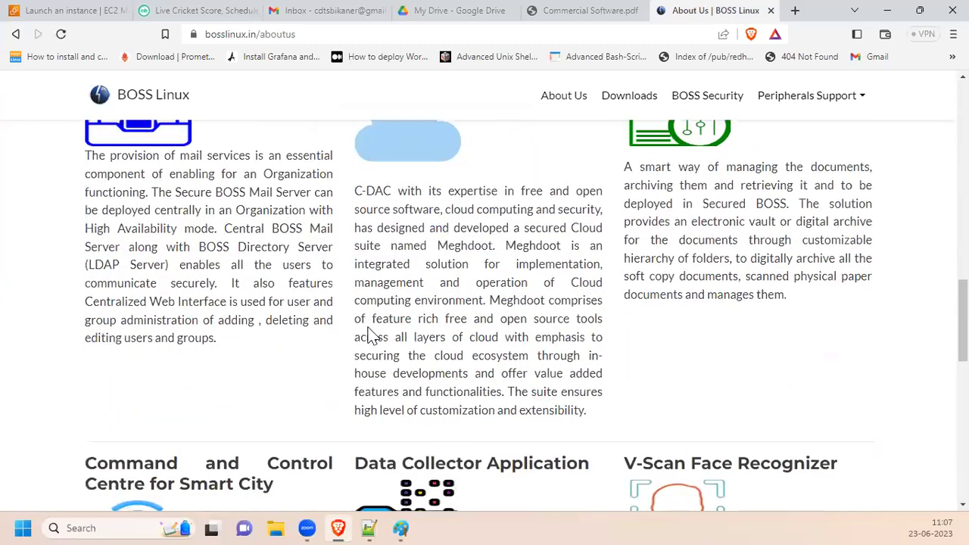
pyautogui.scroll(-3, 370, 333)
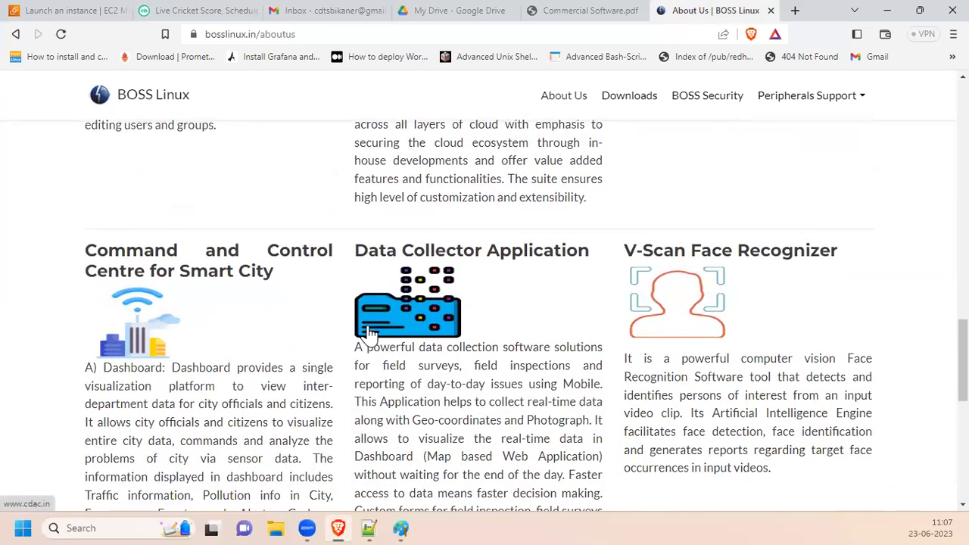
pyautogui.scroll(-5, 369, 331)
pyautogui.scroll(7, 396, 277)
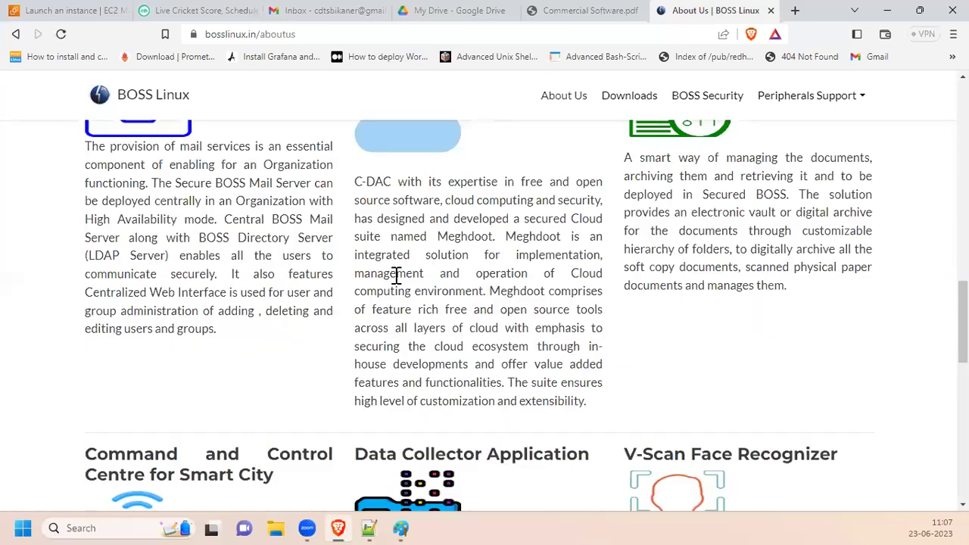
pyautogui.scroll(9, 396, 277)
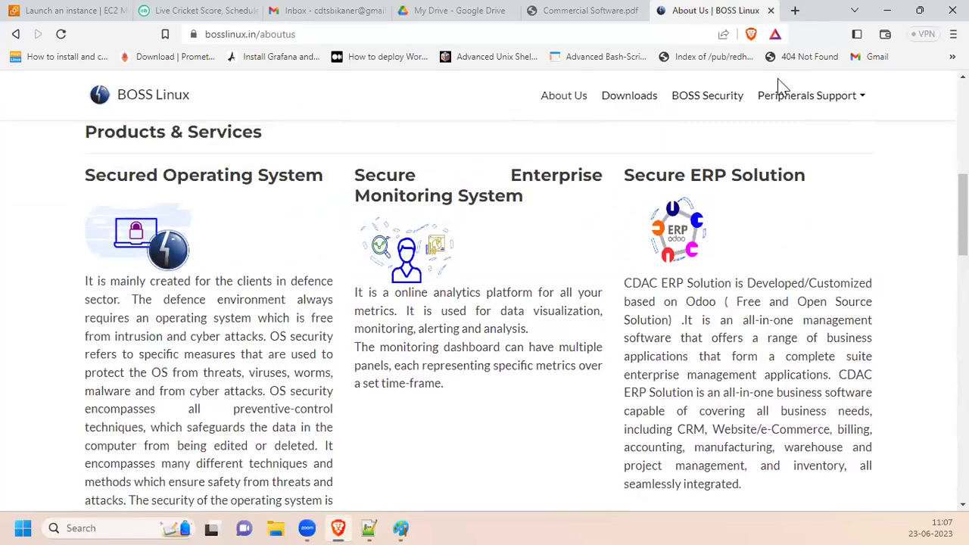
# Step: Search Google in a new tab for "open source community in india", accepting the suggested spelling
pyautogui.hotkey('ctrl', 't')
pyautogui.write('open source commbunity in india')
pyautogui.press('Return')
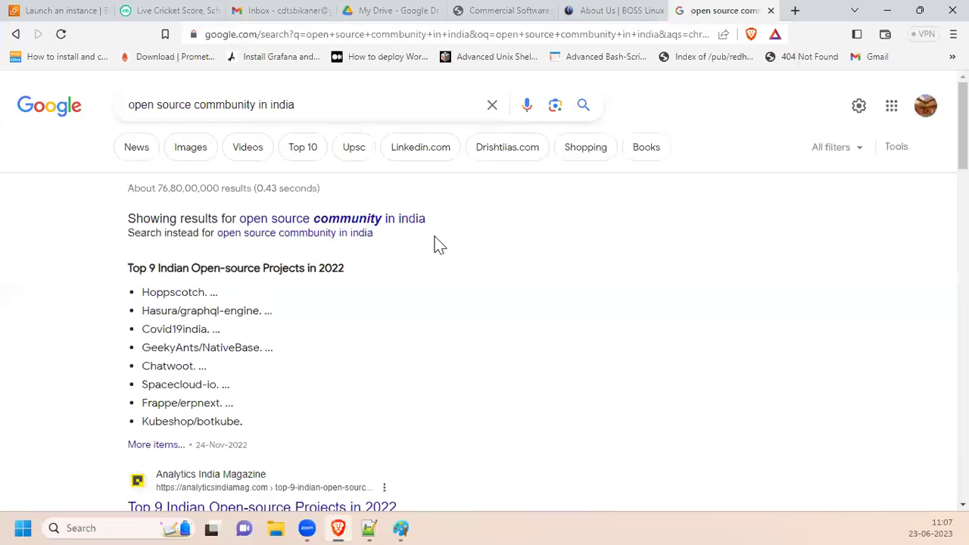
pyautogui.click(411, 221)
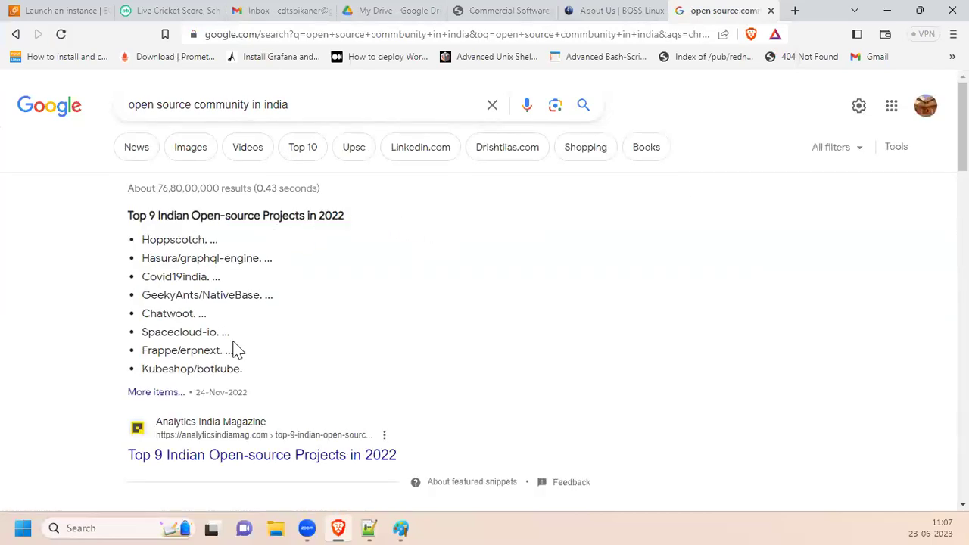
# Step: Open the Indian Opensource Community site from the search results and look over its welcome section
pyautogui.scroll(-3, 318, 379)
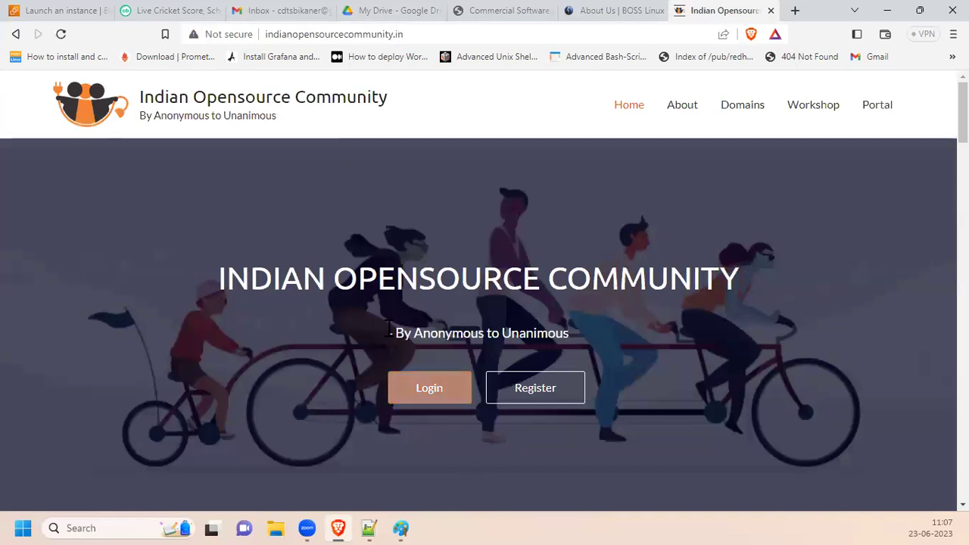
pyautogui.scroll(-5, 195, 212)
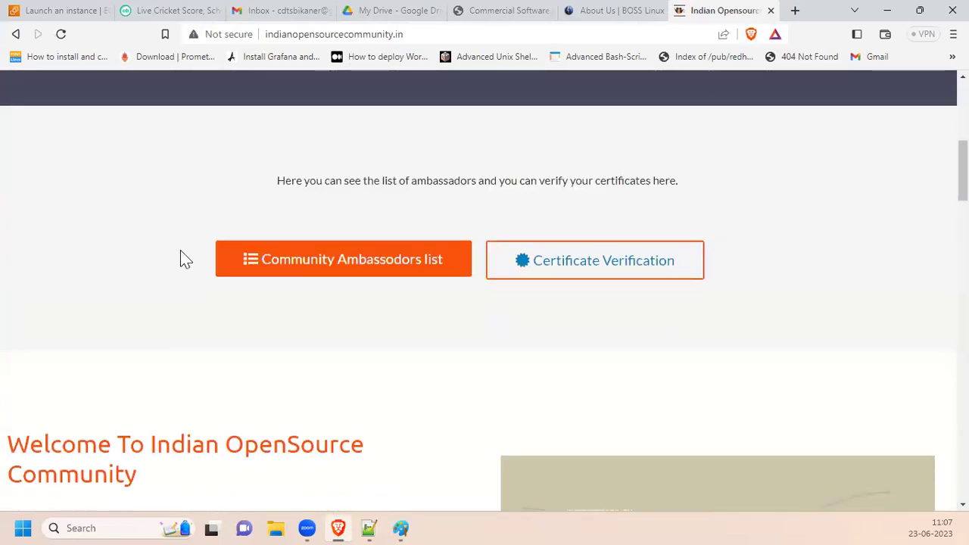
pyautogui.scroll(-4, 180, 257)
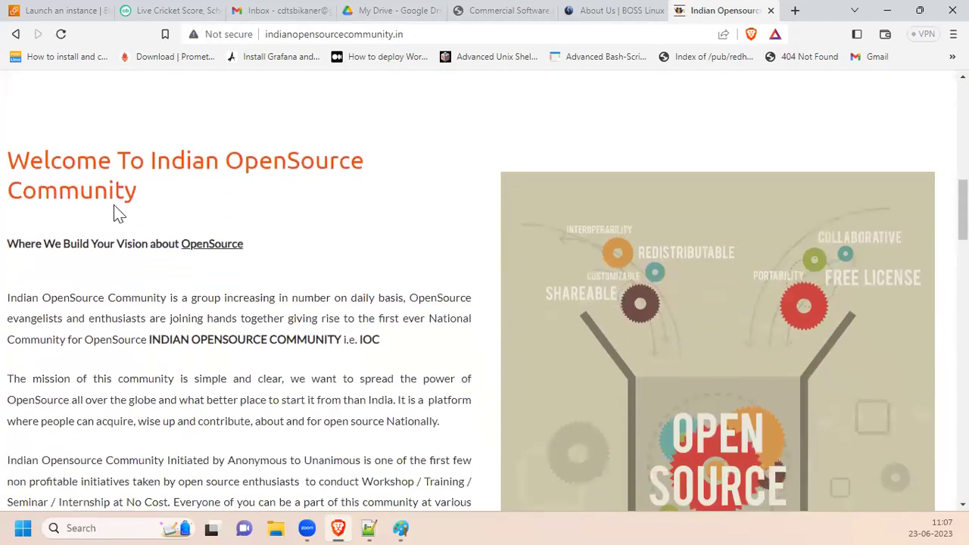
pyautogui.scroll(9, 114, 213)
# Step: Go back to the search results, open the Open Source India conference site and glance over its home page
pyautogui.click(15, 34)
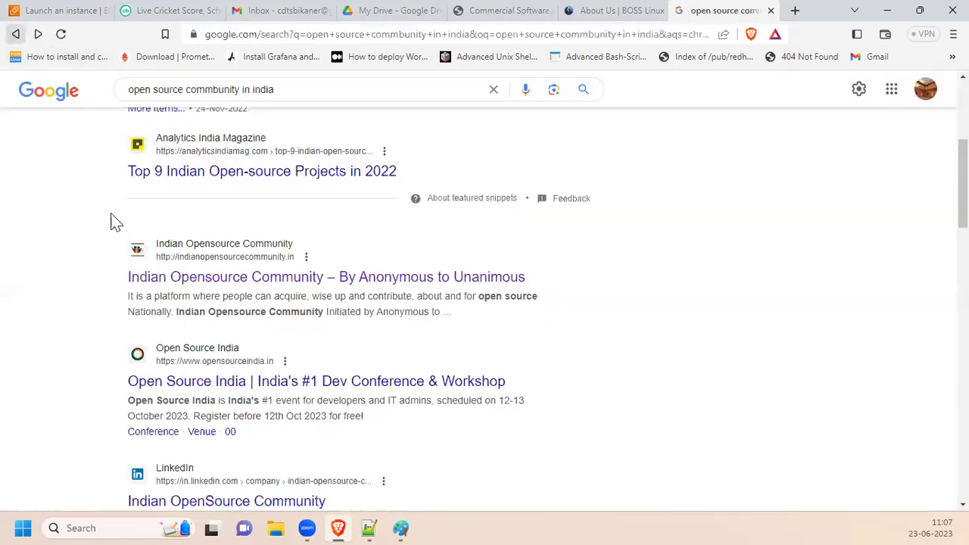
pyautogui.click(133, 386)
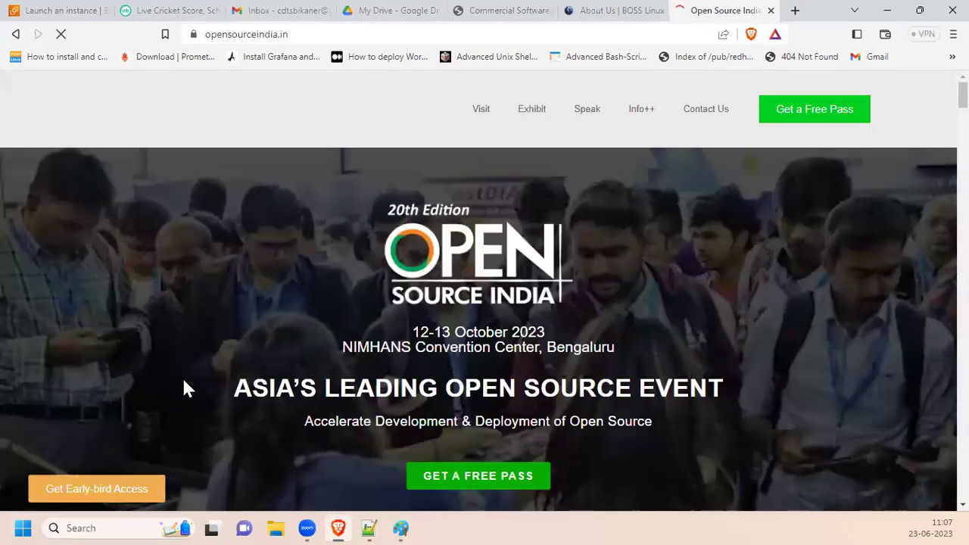
pyautogui.scroll(-5, 614, 239)
pyautogui.scroll(4, 612, 256)
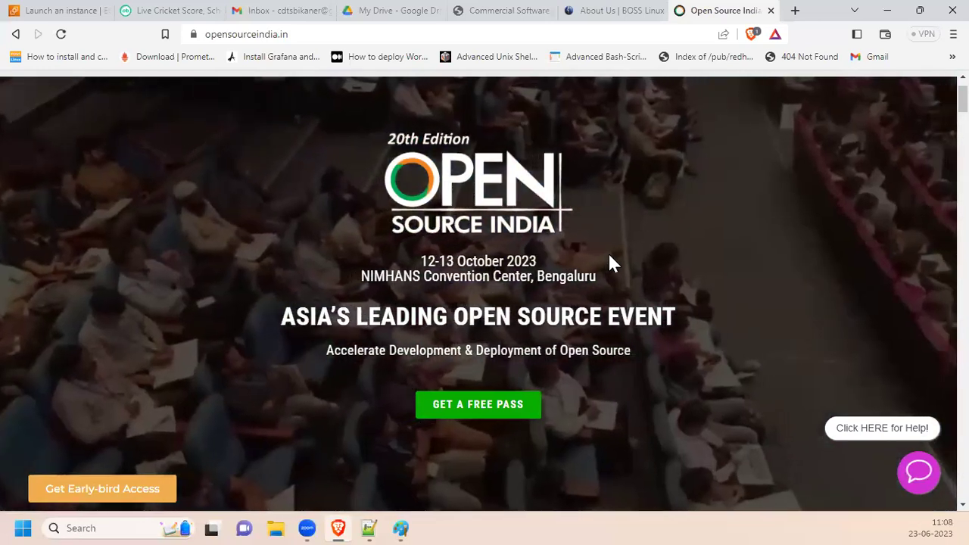
# Step: Look through the conference's tracks, from Community, Developers and DevOps to AI & ML, Data Management and IT Infra
pyautogui.scroll(-10, 610, 256)
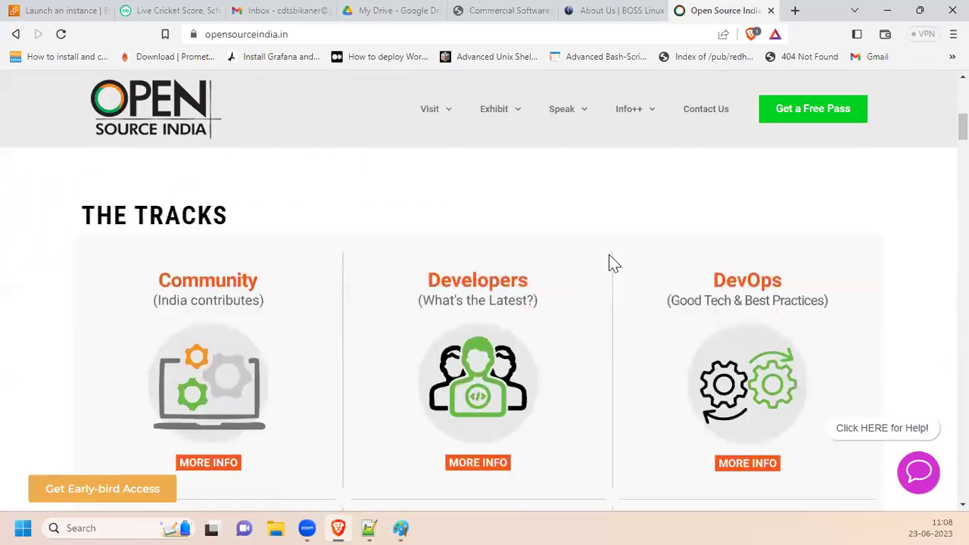
pyautogui.scroll(-1, 613, 263)
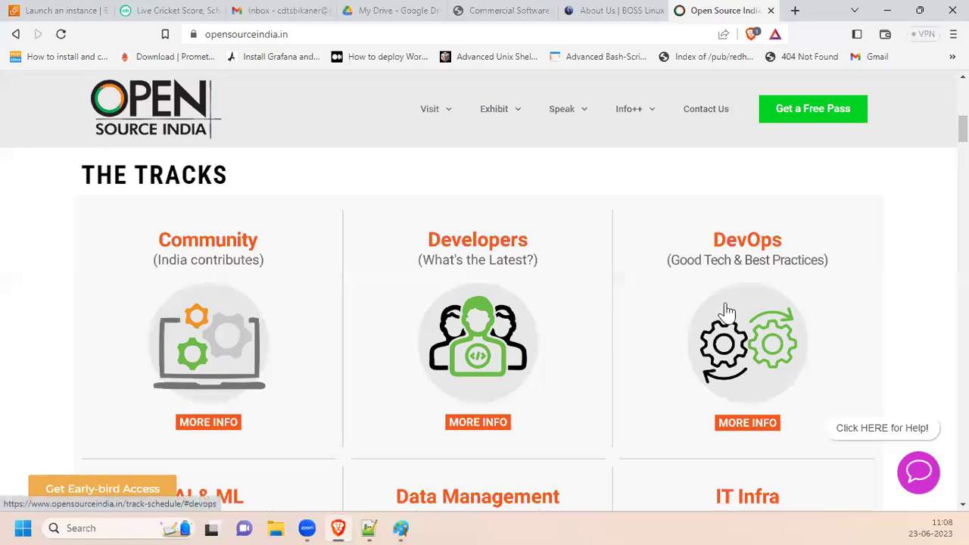
pyautogui.scroll(-4, 730, 315)
pyautogui.scroll(-2, 714, 307)
pyautogui.scroll(3, 718, 303)
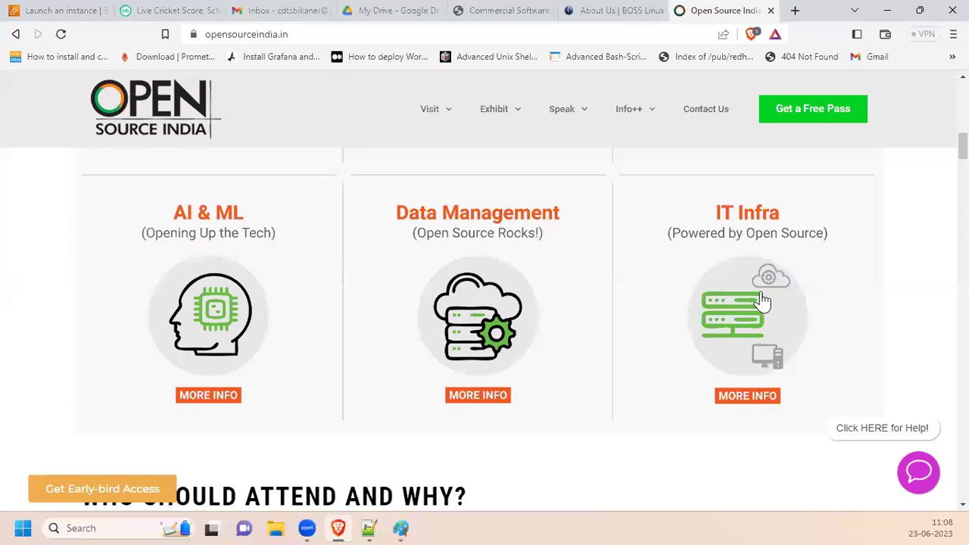
# Step: Look through the conference home page's tracks, sponsors, last edition figures and attendee companies
pyautogui.scroll(2, 754, 302)
pyautogui.scroll(2, 755, 307)
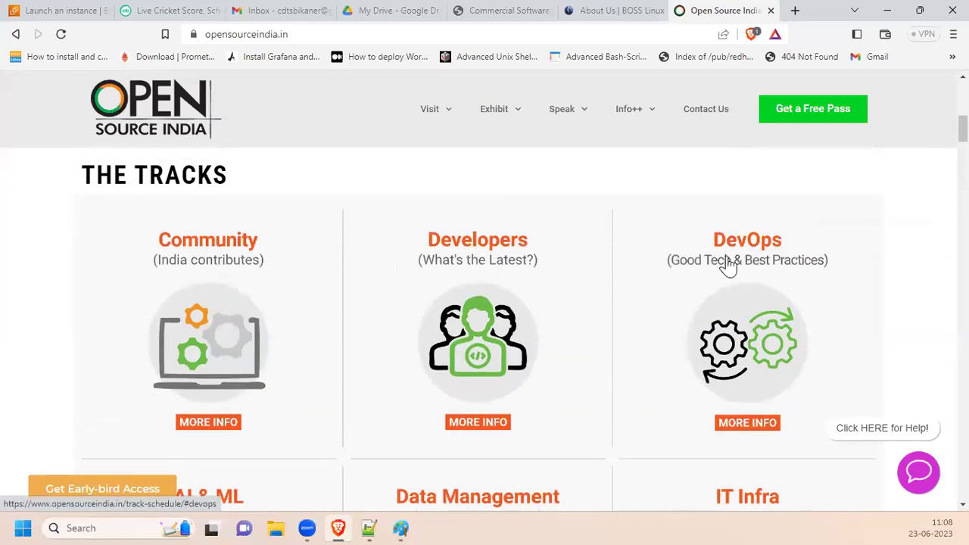
pyautogui.scroll(-12, 682, 348)
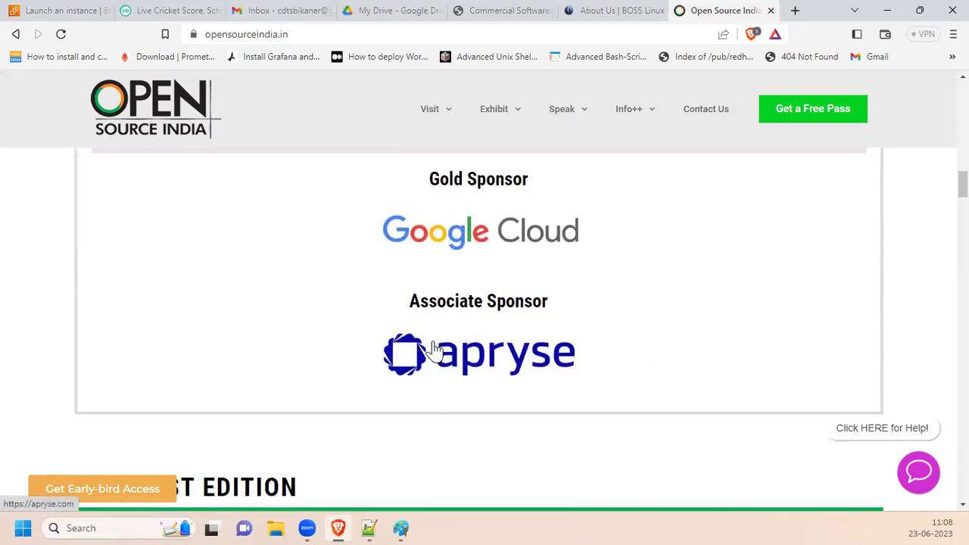
pyautogui.scroll(-3, 433, 346)
pyautogui.scroll(-1, 102, 420)
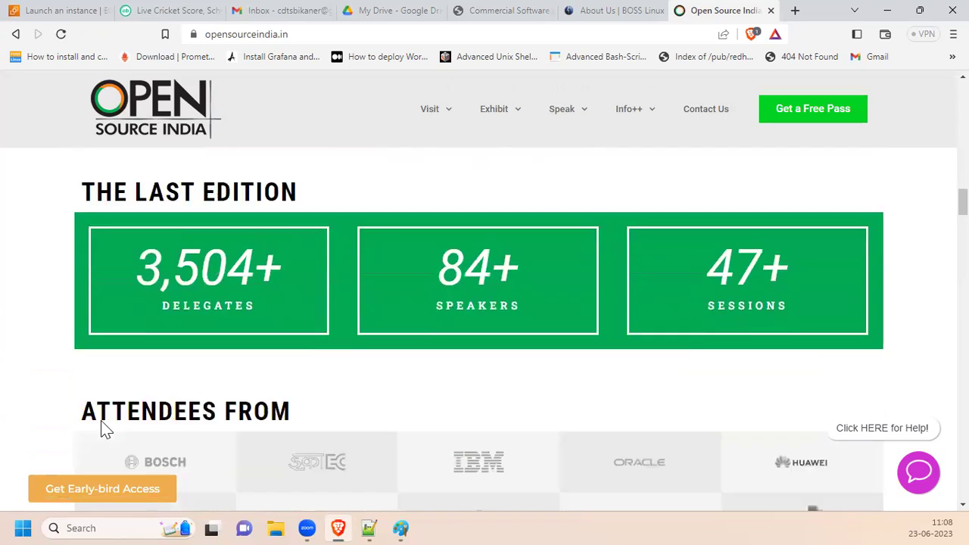
pyautogui.scroll(-2, 100, 424)
pyautogui.scroll(-3, 99, 424)
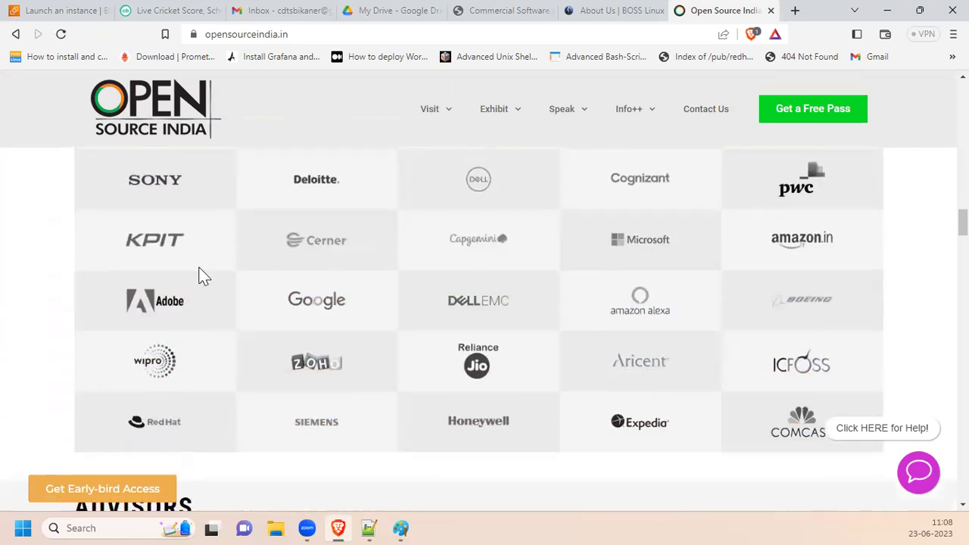
# Step: Return to the start of the Open Source India home page and open the free pass registration form
pyautogui.click(165, 106)
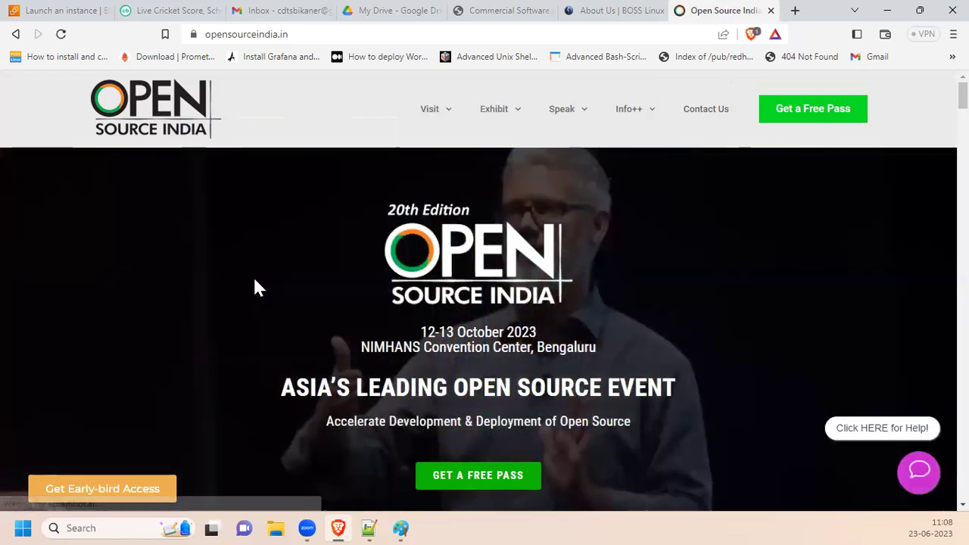
pyautogui.scroll(-1, 584, 371)
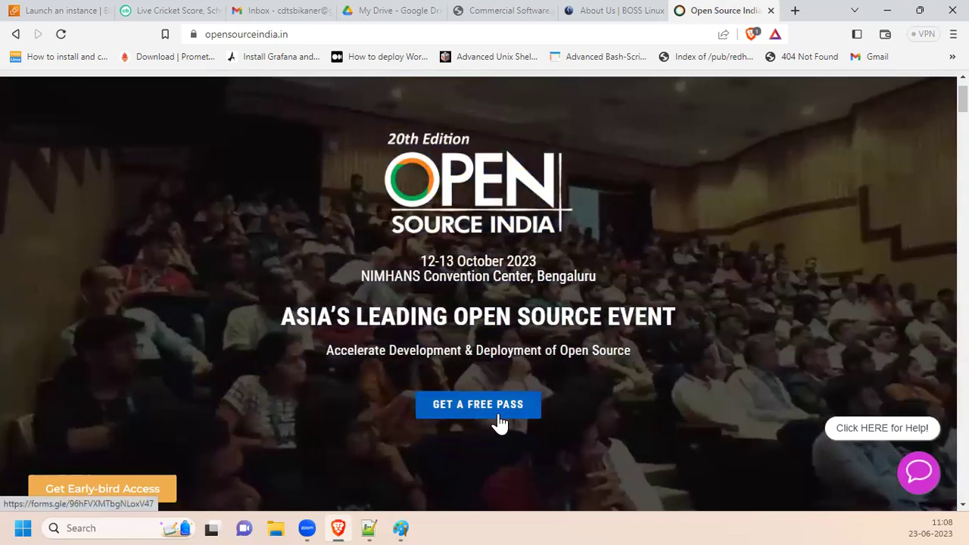
pyautogui.click(498, 422)
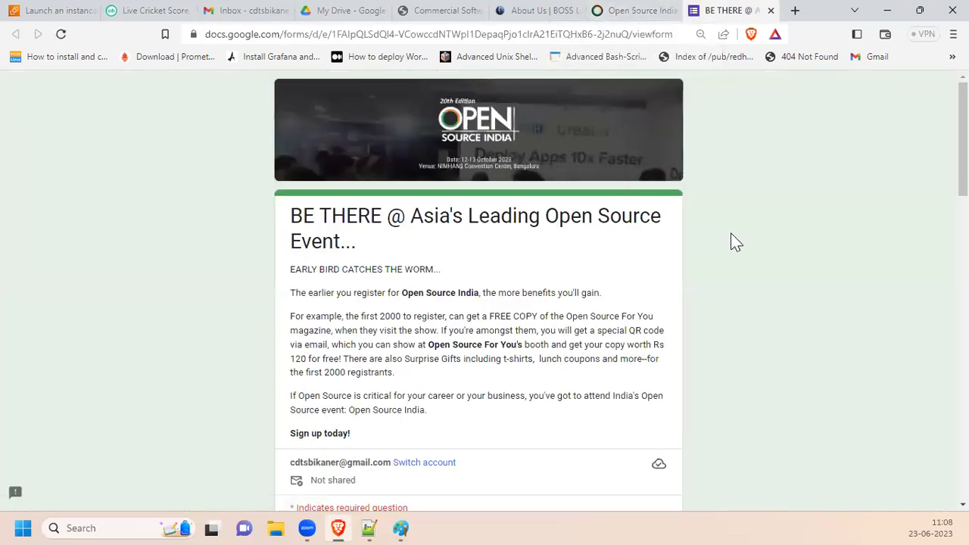
# Step: Look through the registration form's questions, from first name to primary work profile, and close the form
pyautogui.scroll(-3, 444, 342)
pyautogui.scroll(1, 389, 294)
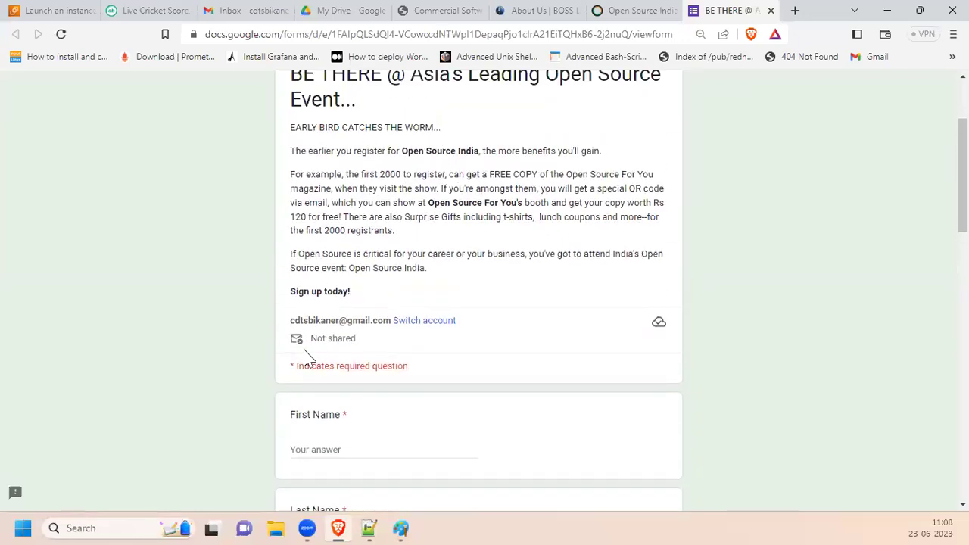
pyautogui.scroll(-2, 303, 353)
pyautogui.scroll(-12, 302, 356)
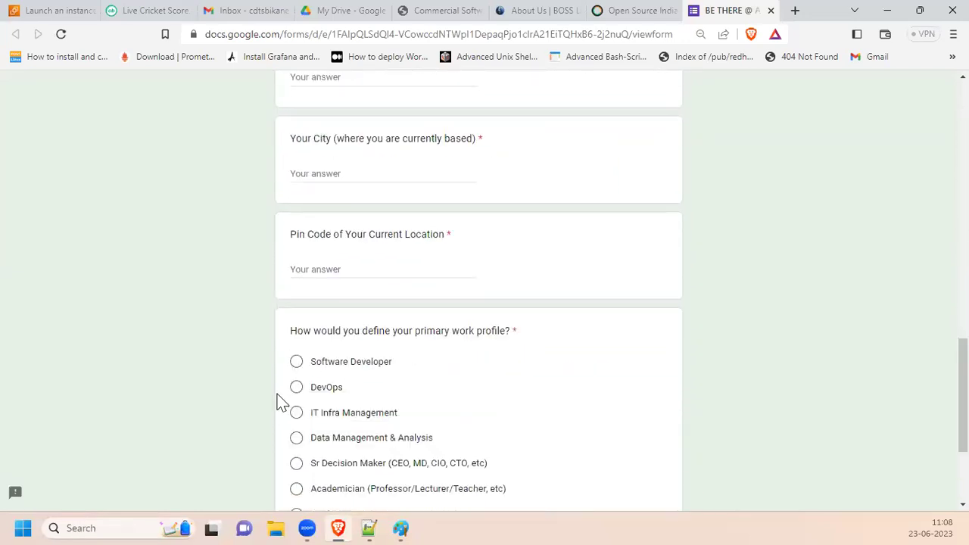
pyautogui.scroll(12, 634, 414)
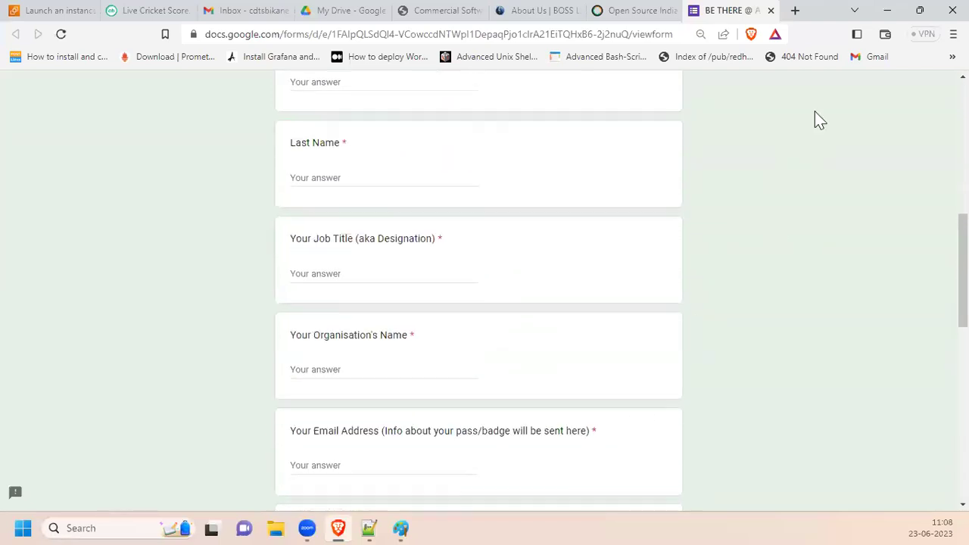
pyautogui.click(770, 11)
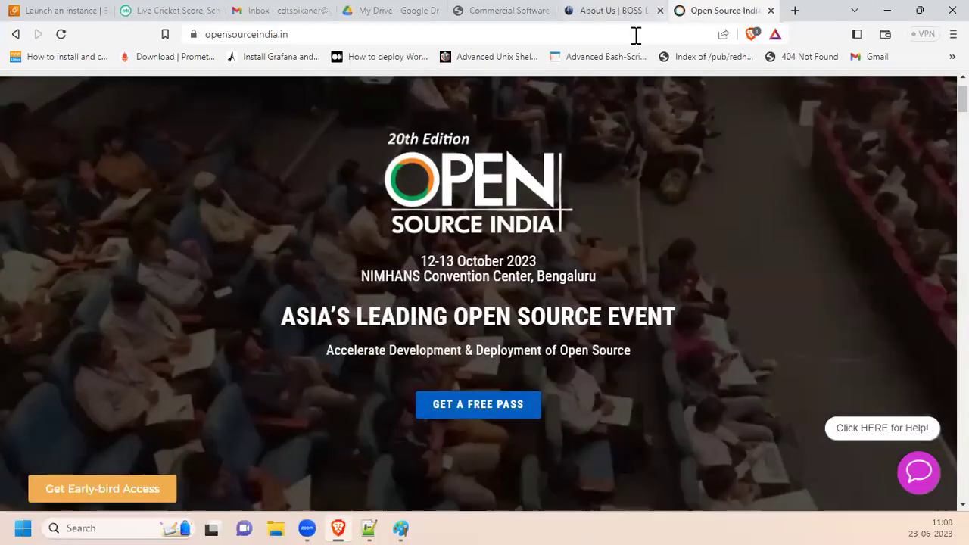
# Step: Copy the Open Source India site's address and paste it at the end of the notes in Notepad++
pyautogui.click(636, 35)
pyautogui.hotkey('ctrl', 'c')
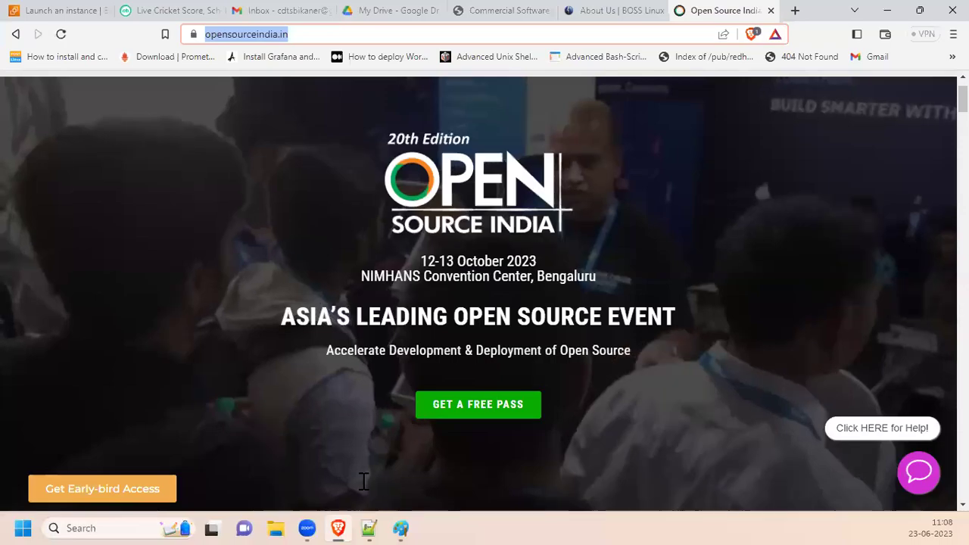
pyautogui.hotkey('alt', 'Tab')
pyautogui.hotkey('ctrl', 'End')
pyautogui.press('Return')
pyautogui.press('Return')
pyautogui.press('Return')
pyautogui.hotkey('ctrl', 'v')
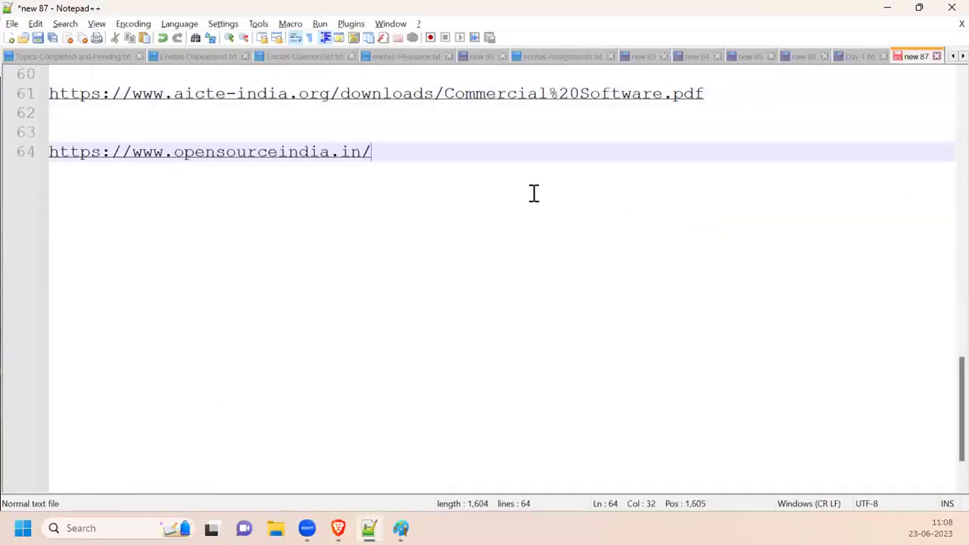
# Step: Add a separator line of dashes, a run of x characters and more dashes below the pasted web address
pyautogui.press('Return')
pyautogui.press('Return')
pyautogui.write('-------------------')
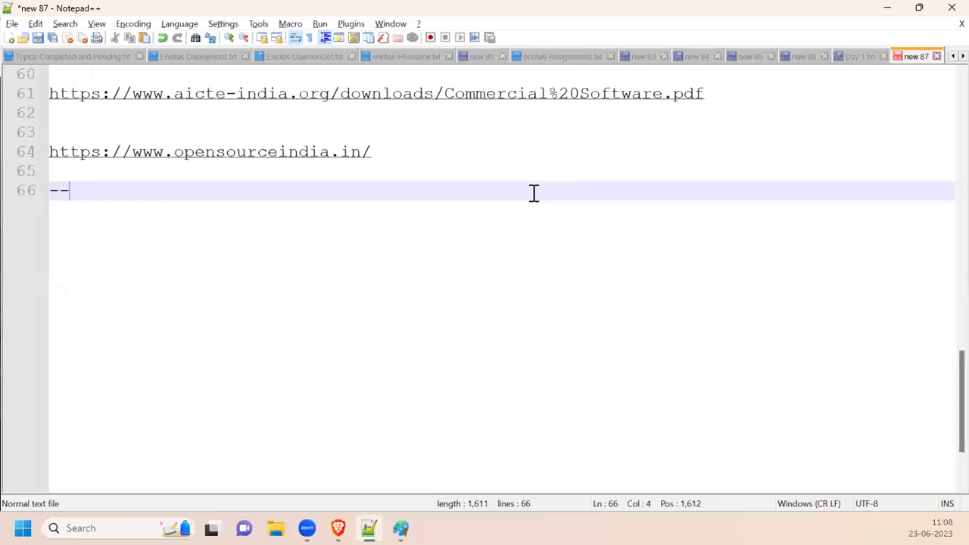
pyautogui.hotkey('ctrl', 'w')
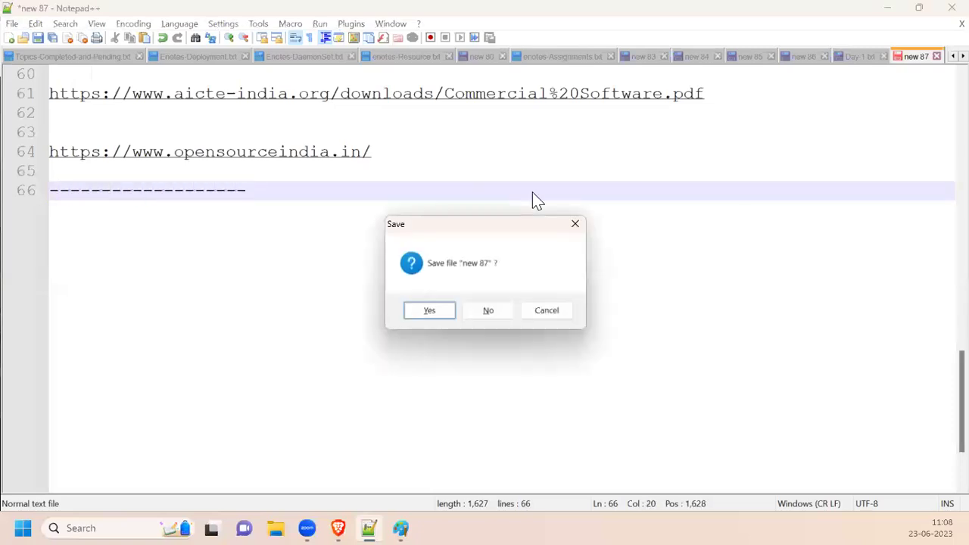
pyautogui.press('Escape')
pyautogui.write('xxxxxxxxxxxx')
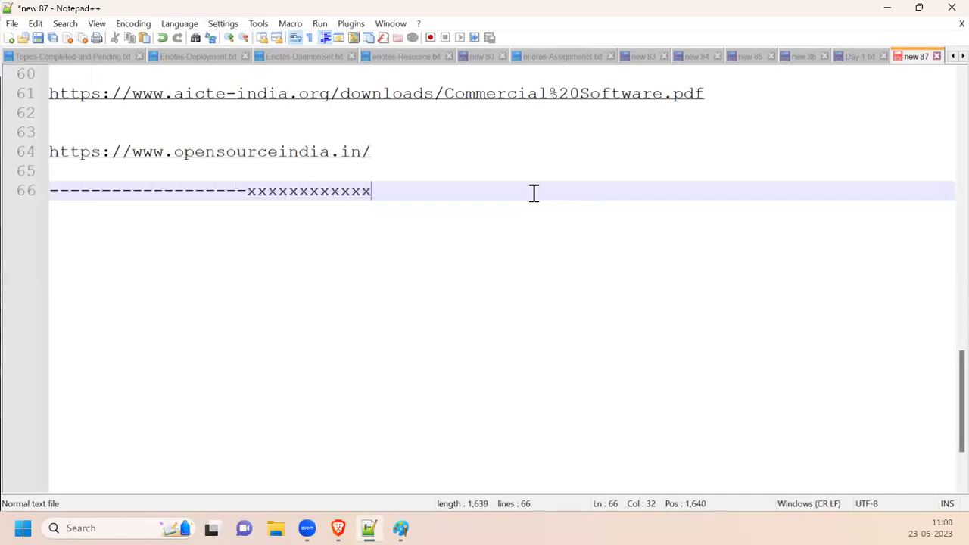
pyautogui.write('xxxxxxxxxxx-------------------------------')
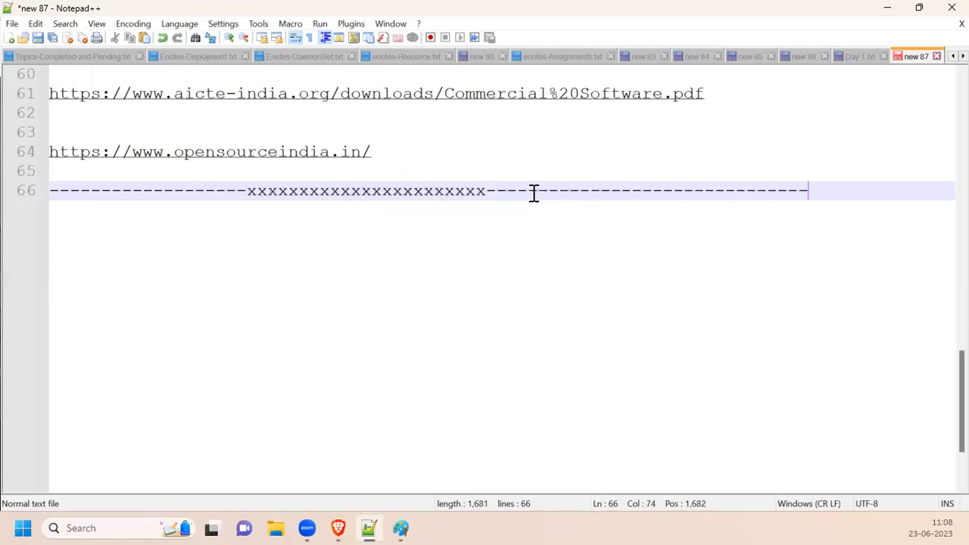
# Step: Go back through the notes and highlight the open source definition line and the "open source and freeware" line
pyautogui.scroll(11, 531, 192)
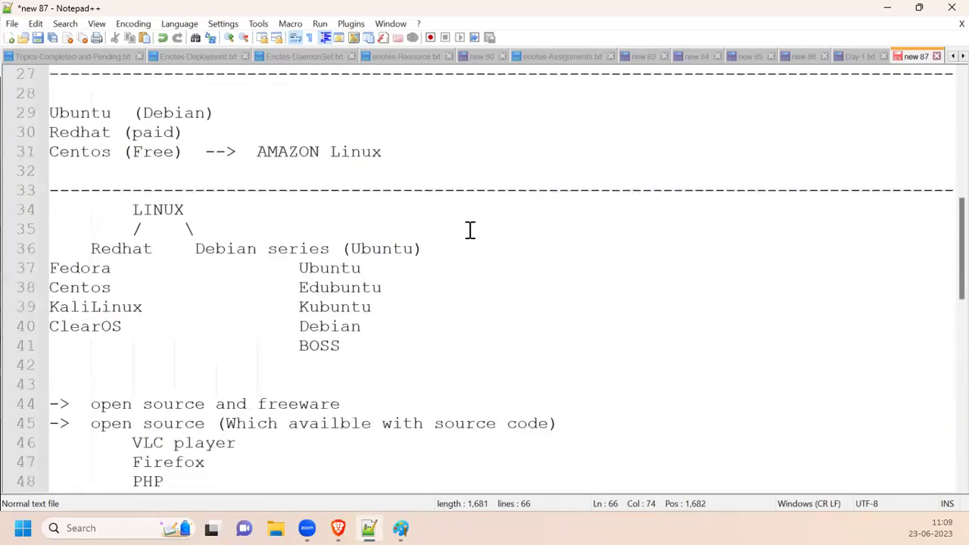
pyautogui.scroll(-1, 115, 376)
pyautogui.moveTo(91, 365); pyautogui.dragTo(553, 379)
pyautogui.scroll(-3, 249, 407)
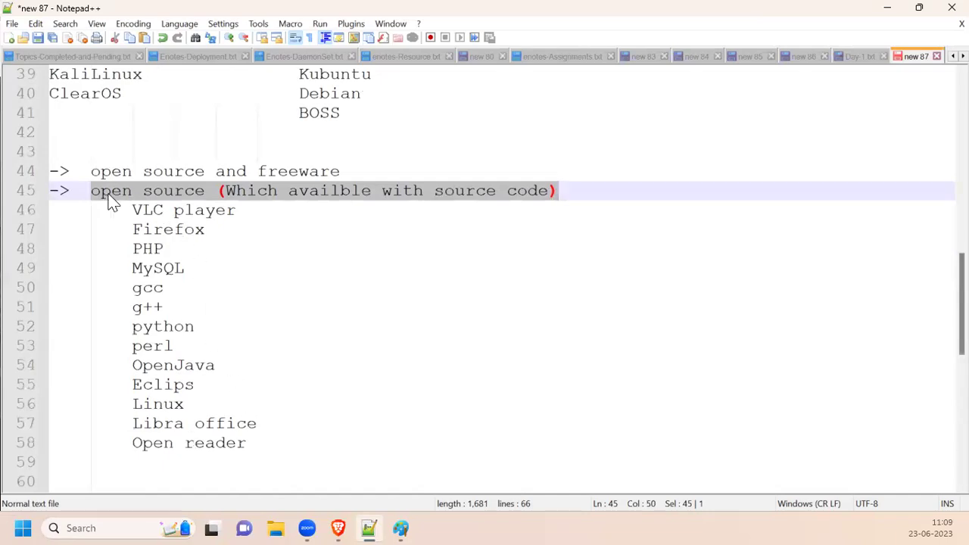
pyautogui.moveTo(92, 171); pyautogui.dragTo(344, 168)
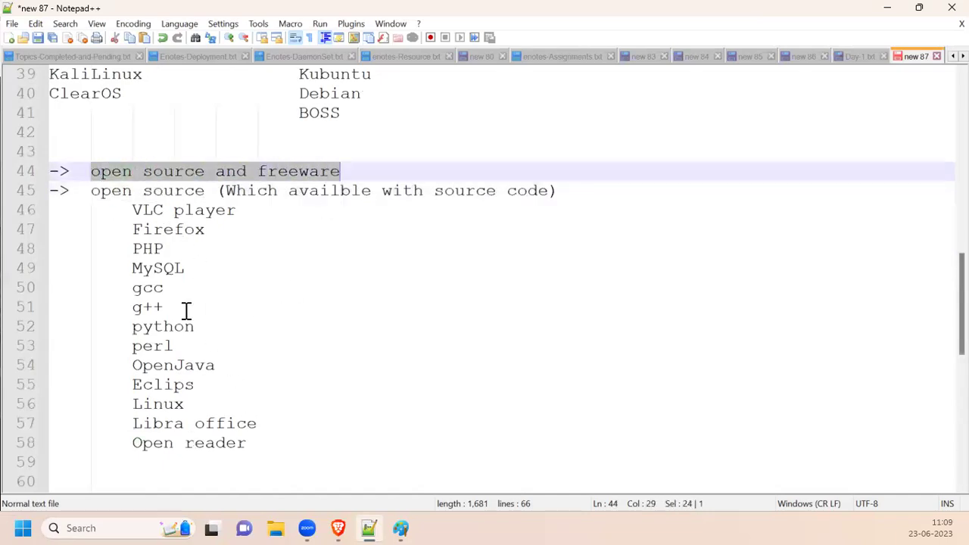
# Step: Add the line "--> Redistribution allowed" below "Open reader" in the open source list, followed by blank lines
pyautogui.click(68, 464)
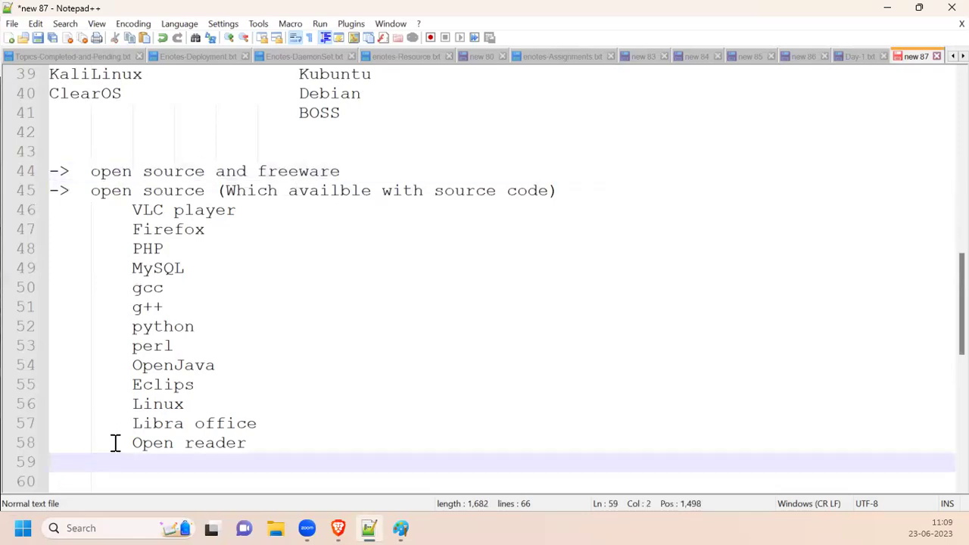
pyautogui.write('--> Redistr')
pyautogui.press('BackSpace')
pyautogui.write('tribution')
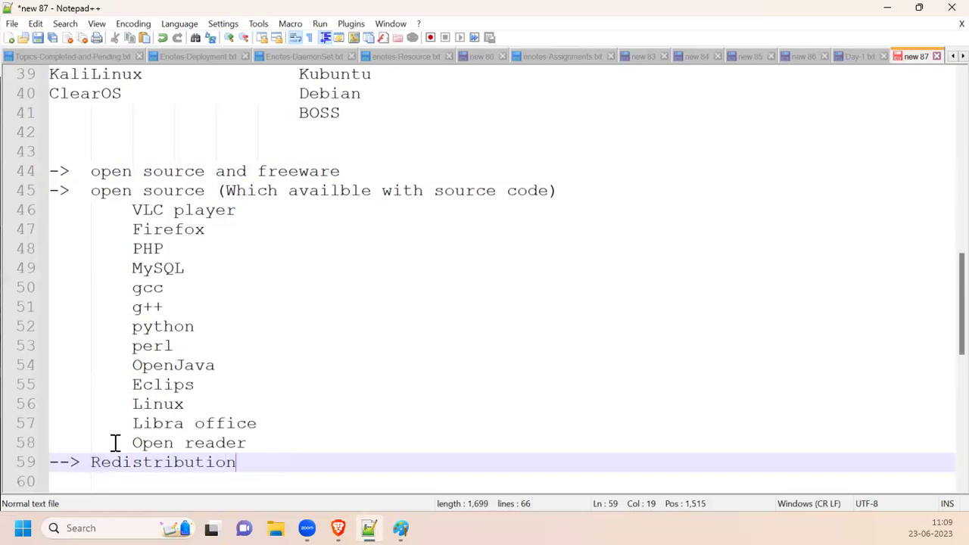
pyautogui.write(' allowde')
pyautogui.press('BackSpace')
pyautogui.write('ed')
pyautogui.press('BackSpace')
pyautogui.press('BackSpace')
pyautogui.press('BackSpace')
pyautogui.write('ed')
pyautogui.press('Return')
pyautogui.press('Return')
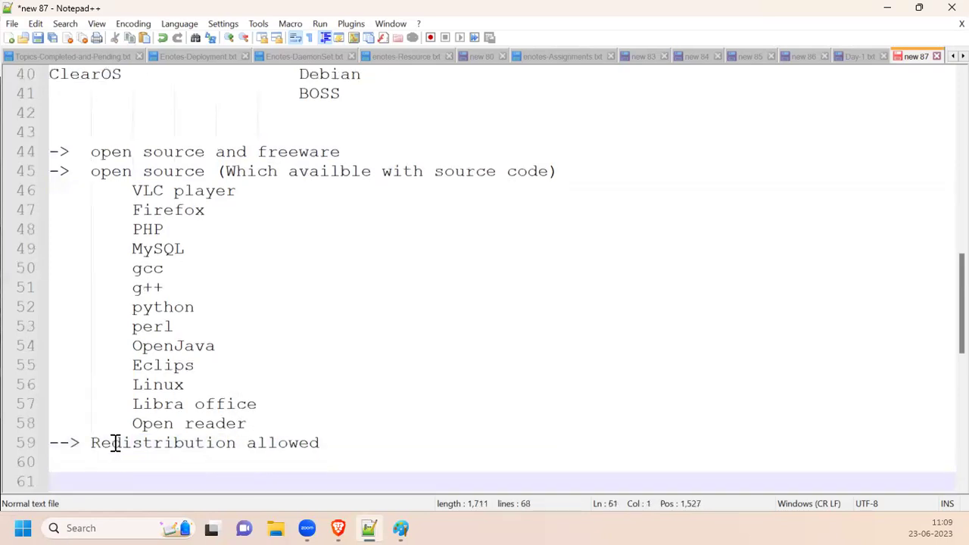
# Step: Highlight the "Redistribution allowed" note and the list of open source programs from VLC player to Open reader
pyautogui.scroll(-2, 118, 439)
pyautogui.scroll(1, 151, 325)
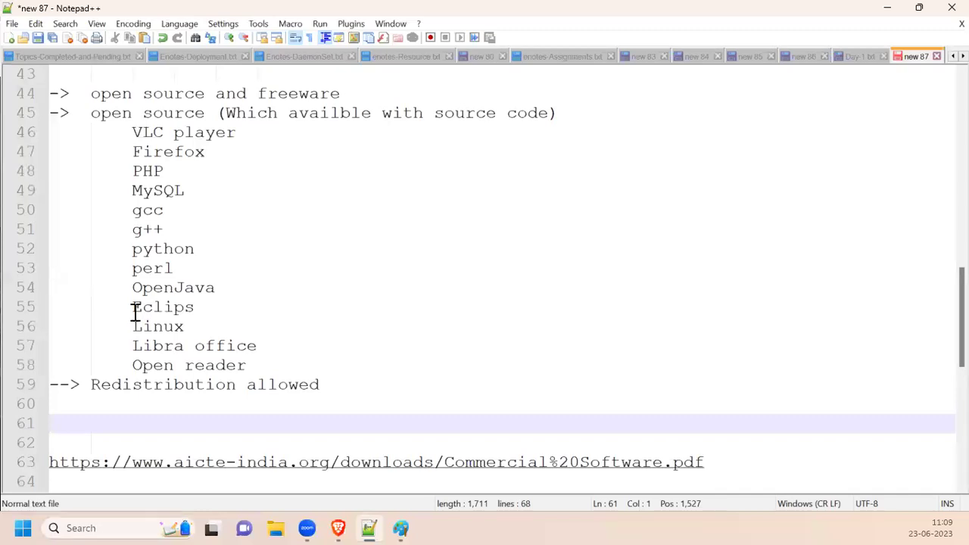
pyautogui.moveTo(92, 385); pyautogui.dragTo(324, 386)
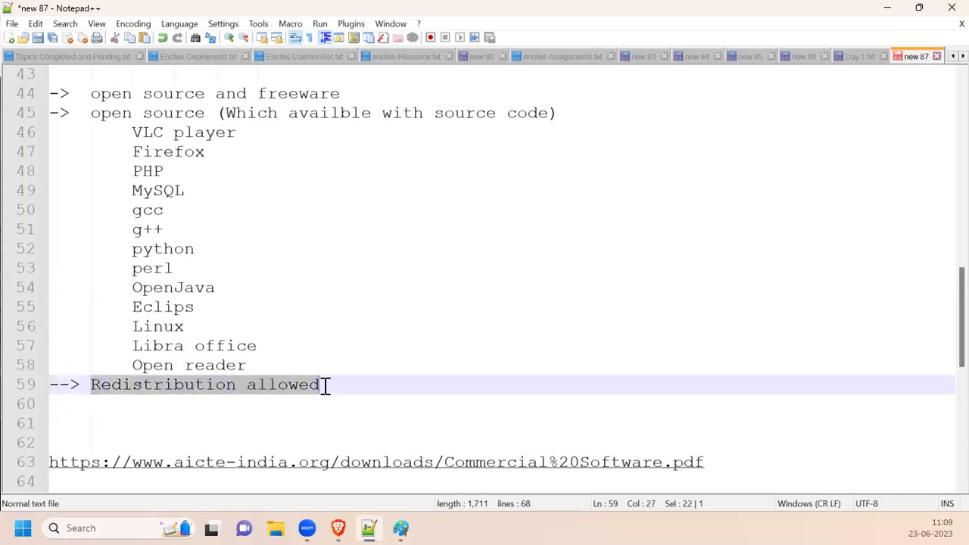
pyautogui.moveTo(94, 135); pyautogui.dragTo(255, 365)
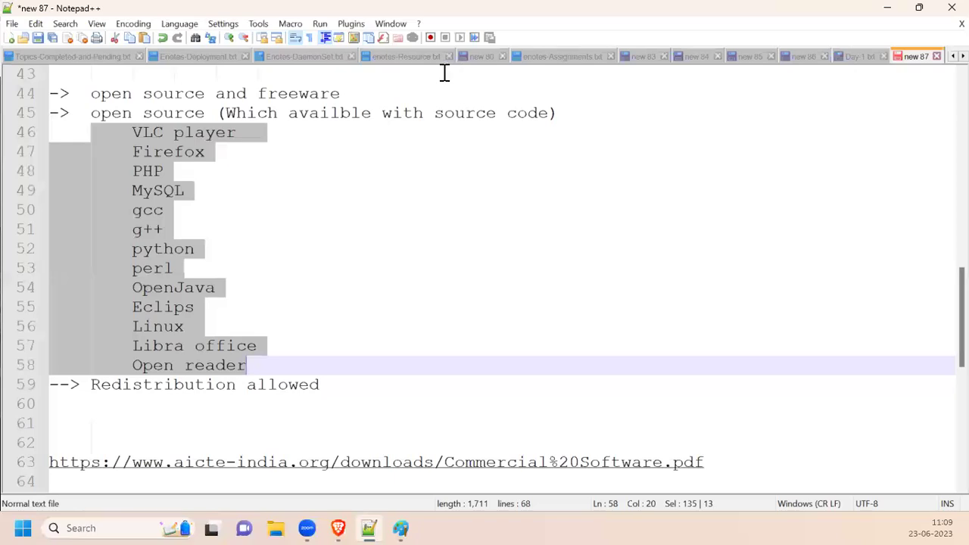
# Step: Highlight the open source software list, the open source and freeware line, and the redistribution note in the notes
pyautogui.click(149, 263)
pyautogui.moveTo(93, 137); pyautogui.dragTo(248, 367)
pyautogui.moveTo(89, 385); pyautogui.dragTo(326, 383)
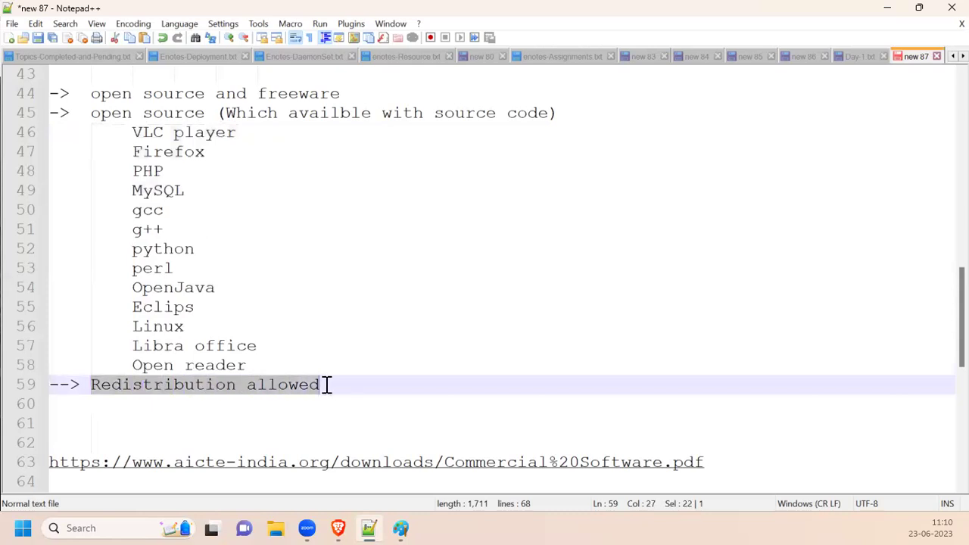
pyautogui.moveTo(89, 94); pyautogui.dragTo(361, 102)
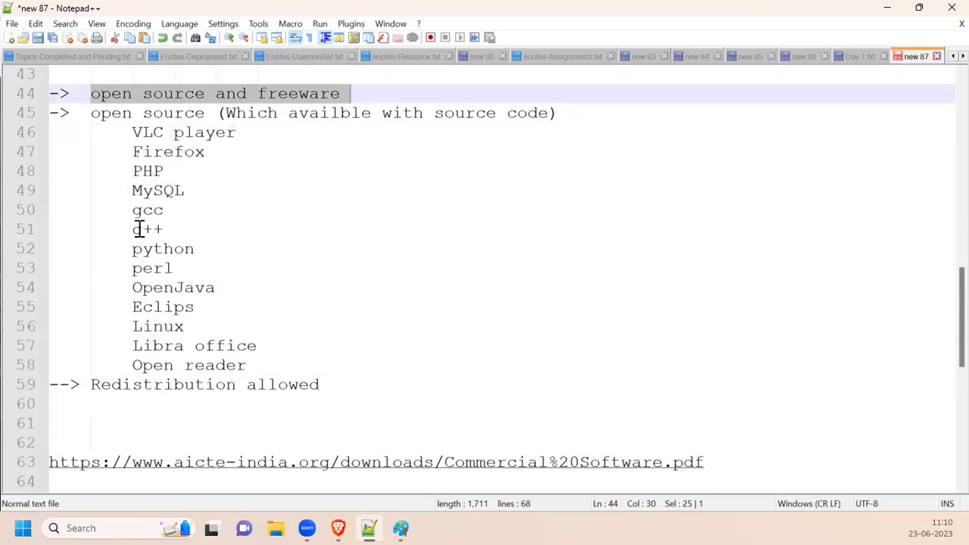
pyautogui.moveTo(90, 384); pyautogui.dragTo(357, 384)
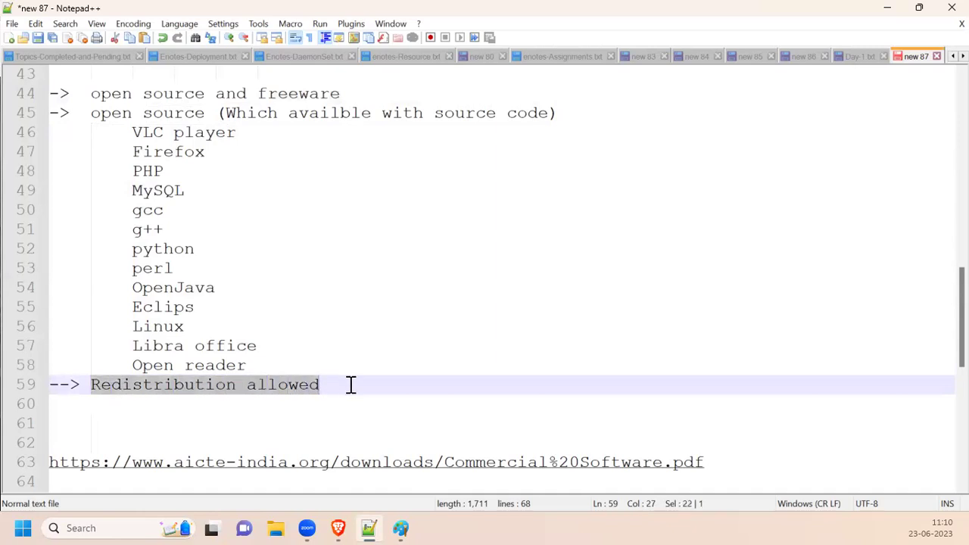
pyautogui.moveTo(53, 94); pyautogui.dragTo(271, 386)
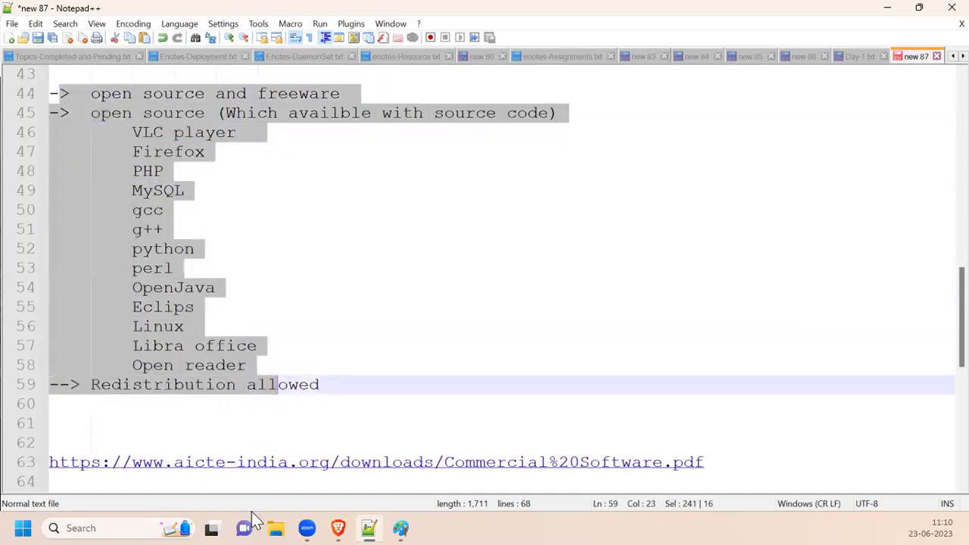
# Step: Switch to Brave and close the extra tabs, keeping only the EC2 launch page and the mail inbox
pyautogui.click(338, 527)
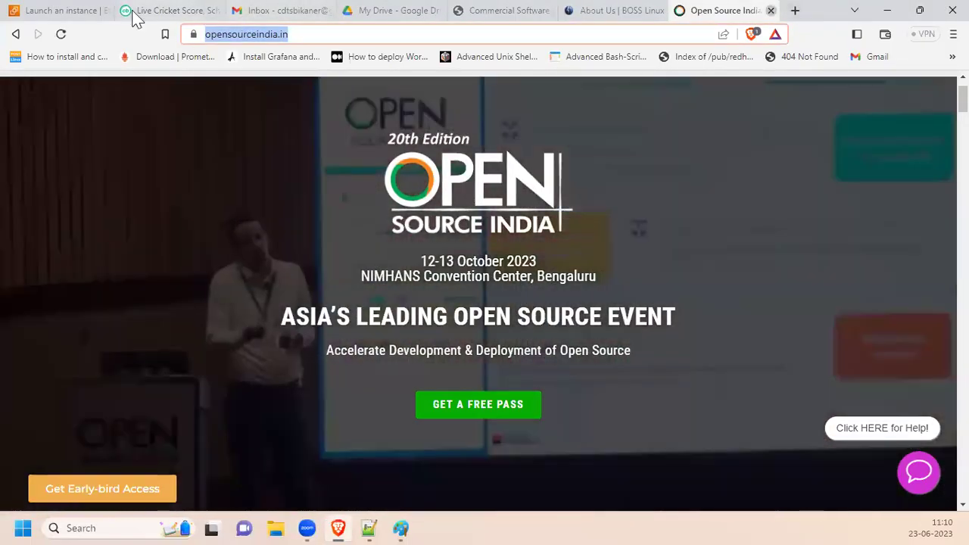
pyautogui.hotkey('ctrl', 'w')
pyautogui.click(65, 10)
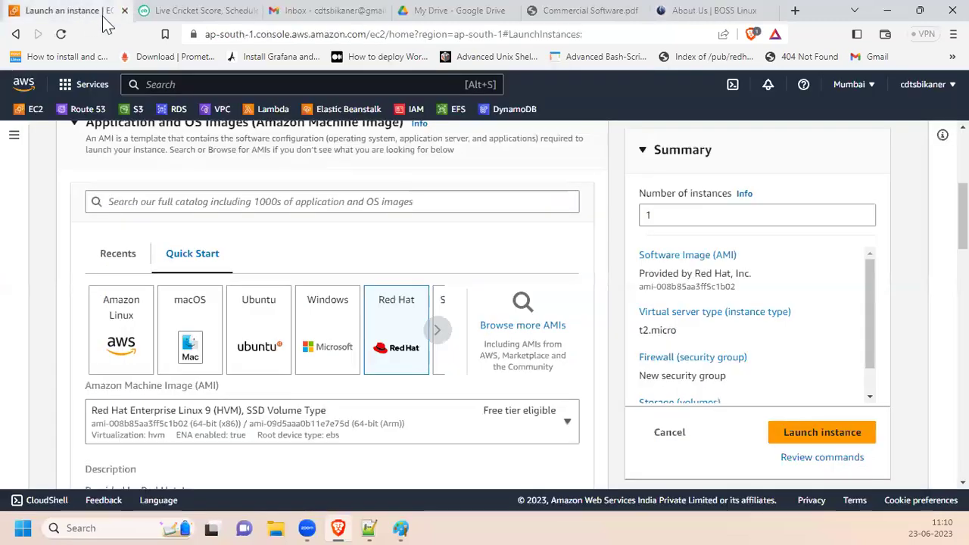
pyautogui.click(254, 11)
pyautogui.click(383, 11)
pyautogui.click(383, 10)
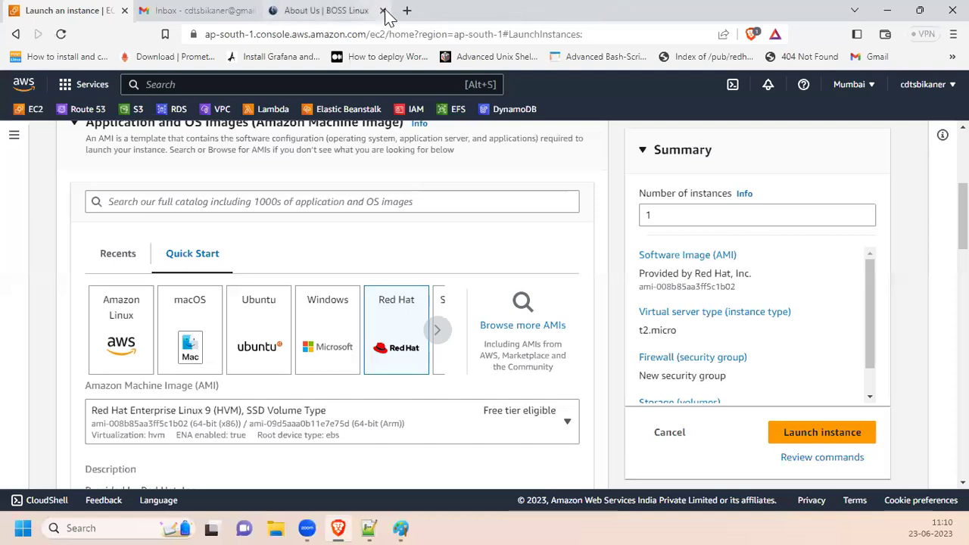
pyautogui.click(383, 11)
# Step: Go back to the EC2 instances list, start a new instance launch and name it myserver1
pyautogui.scroll(4, 35, 275)
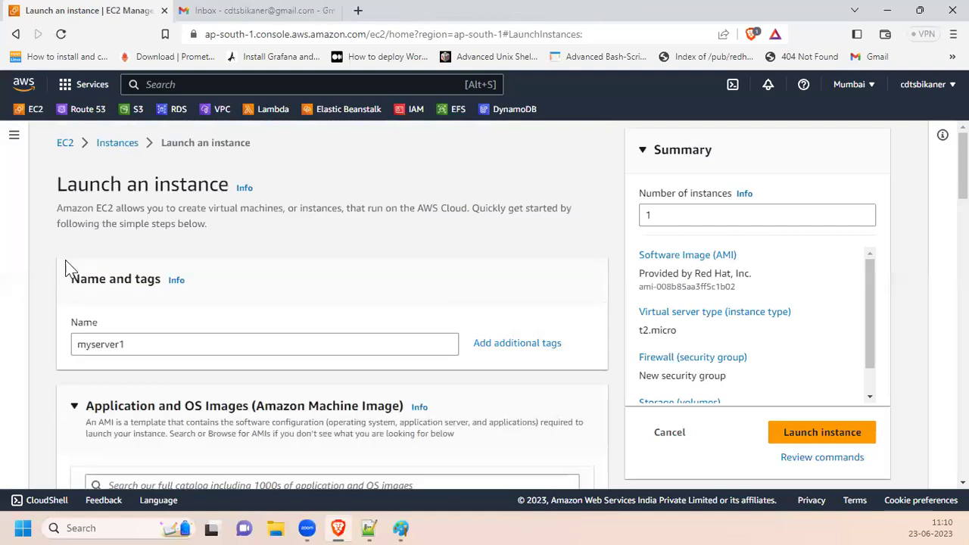
pyautogui.click(98, 144)
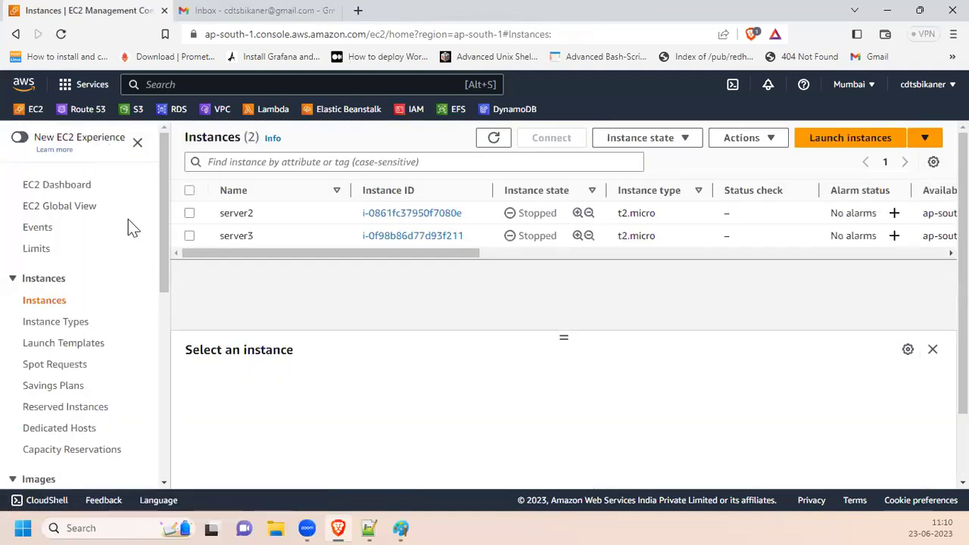
pyautogui.click(832, 144)
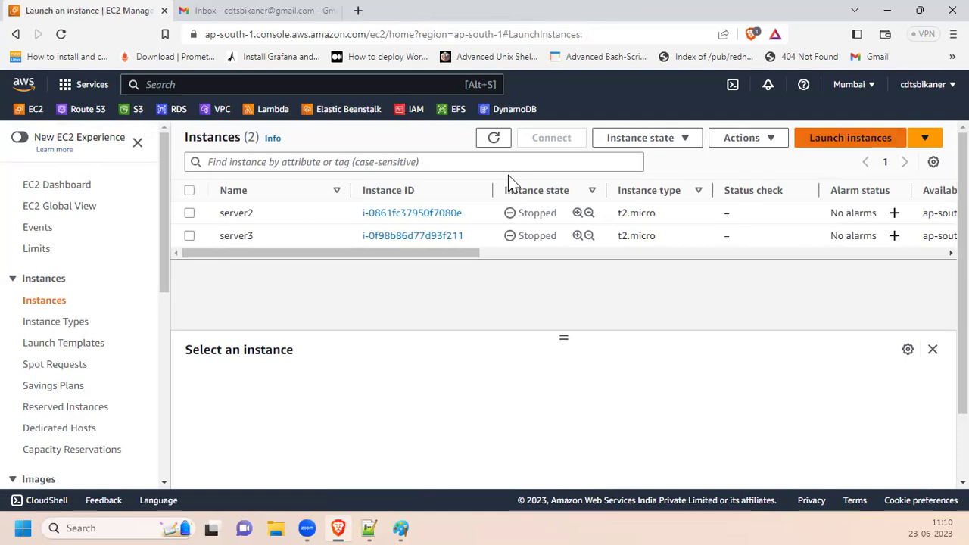
pyautogui.click(146, 344)
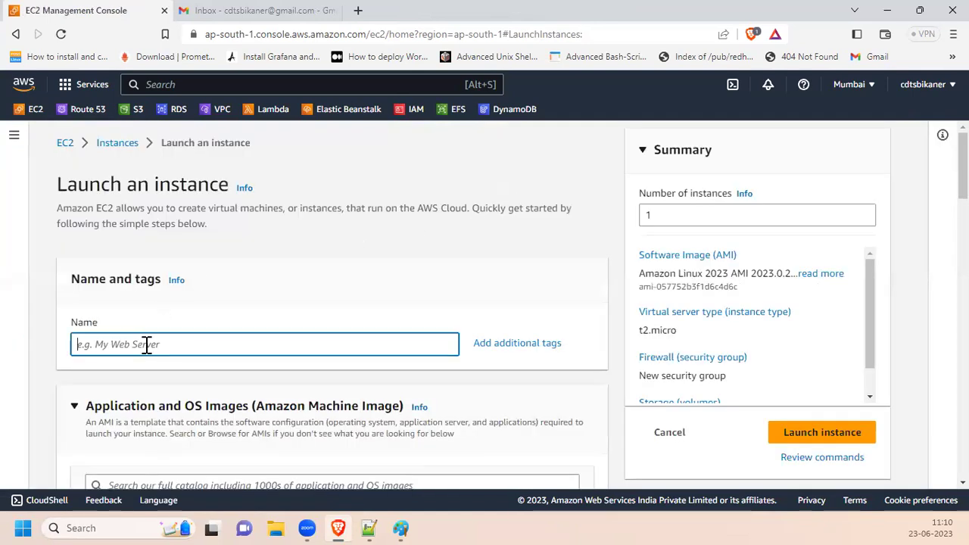
pyautogui.write('myserver1')
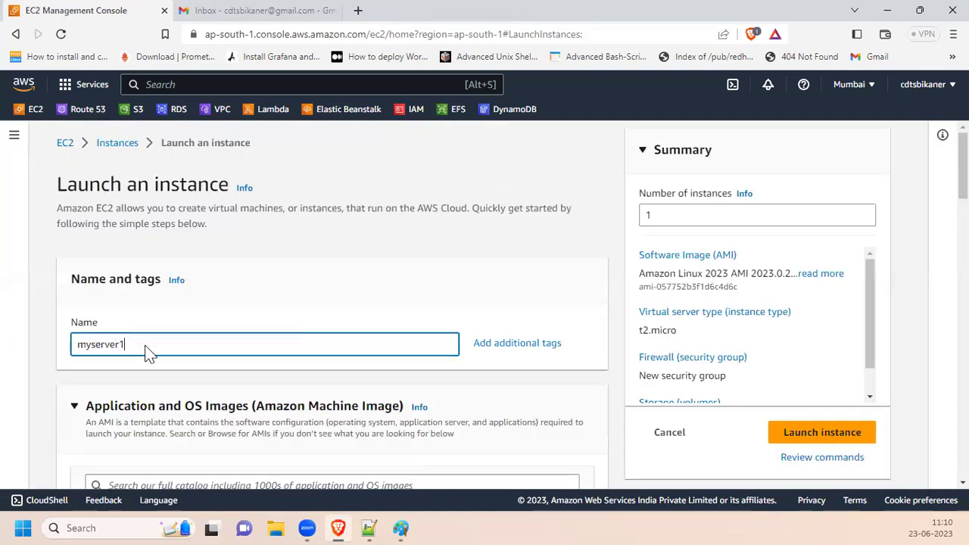
# Step: Review the available Amazon Linux images, and switch the operating system to Red Hat to review its image list
pyautogui.scroll(-5, 194, 417)
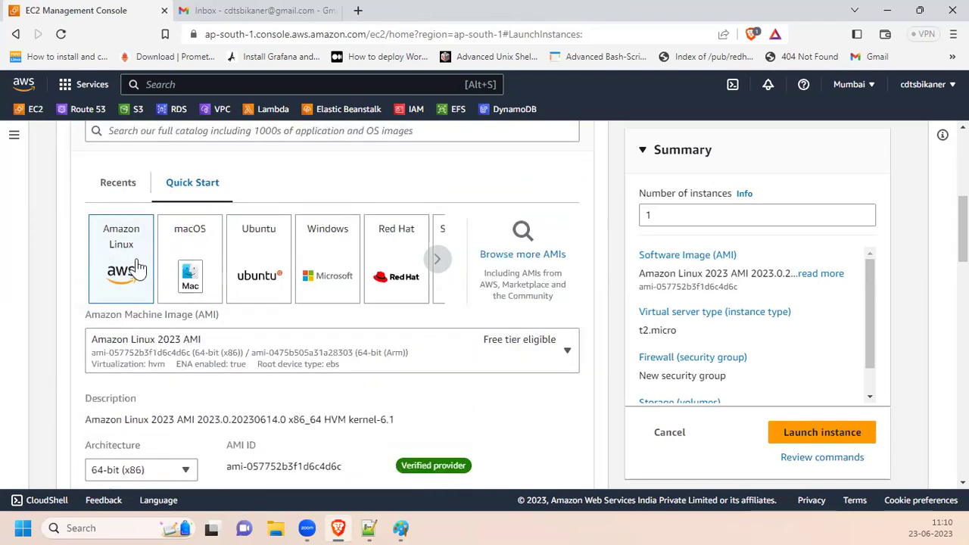
pyautogui.click(189, 359)
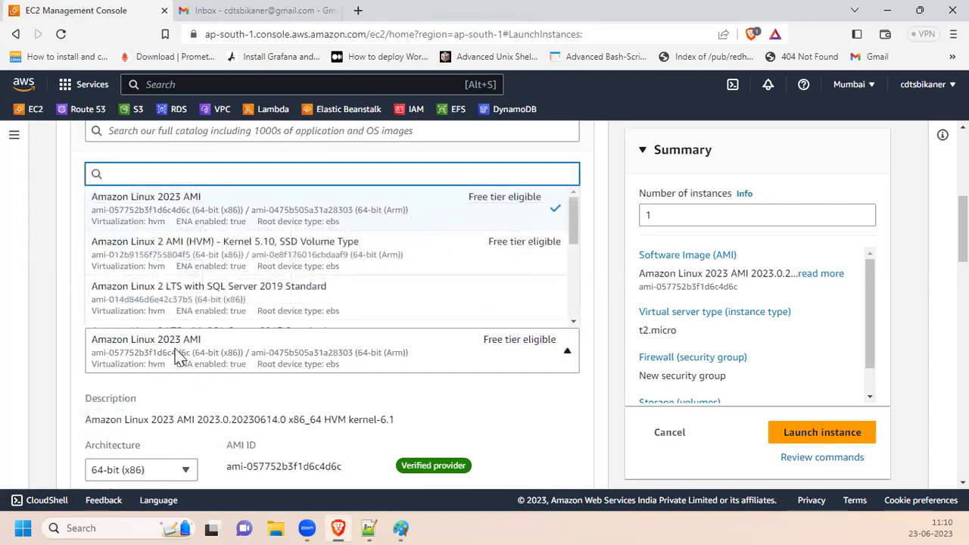
pyautogui.click(43, 364)
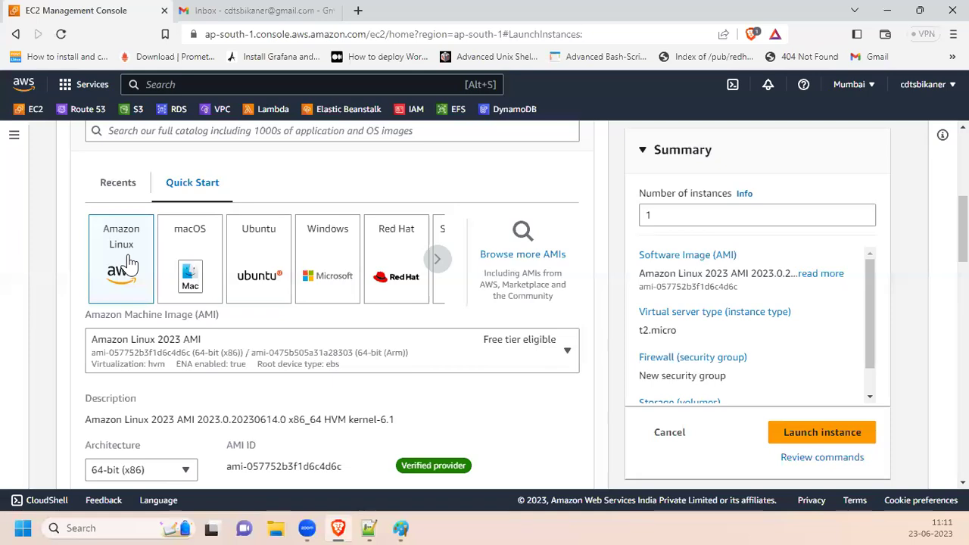
pyautogui.click(287, 280)
pyautogui.click(389, 262)
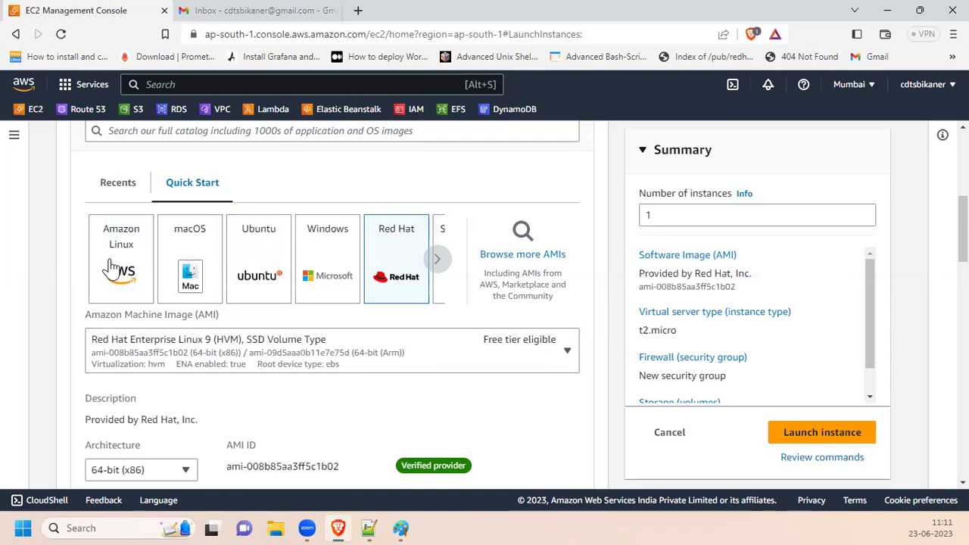
pyautogui.click(126, 345)
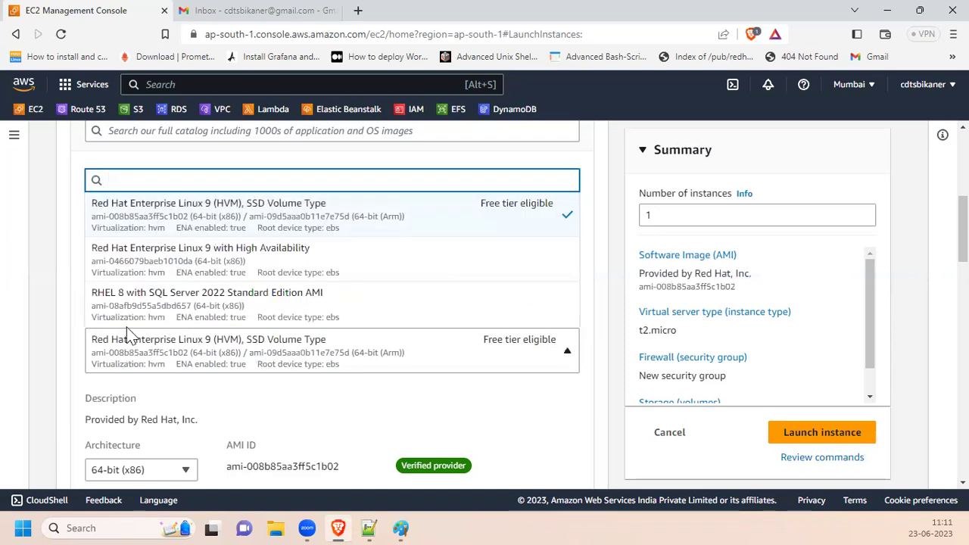
pyautogui.click(58, 307)
# Step: Switch to Amazon Linux and select the Amazon Linux 2 AMI (HVM) - Kernel 5.10, SSD Volume Type image
pyautogui.click(123, 281)
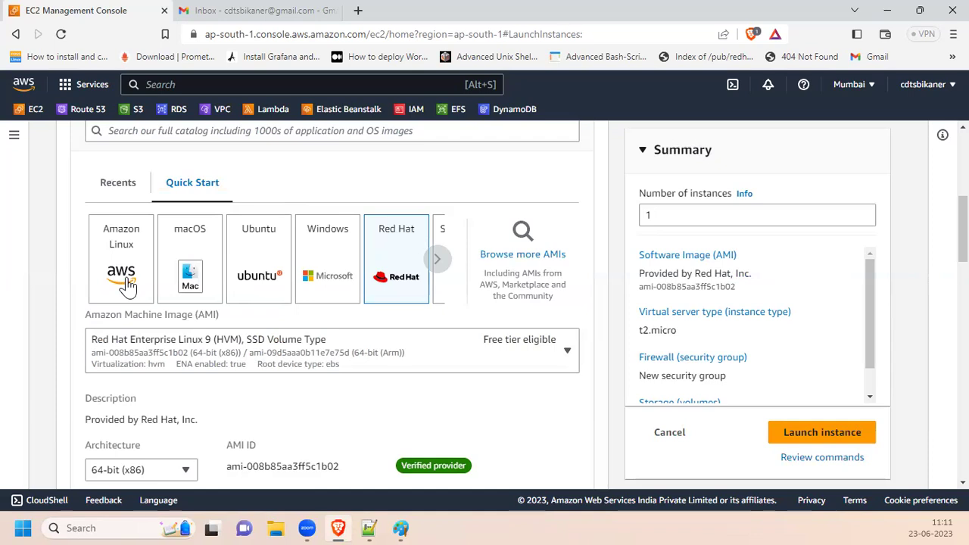
pyautogui.click(437, 260)
pyautogui.click(98, 262)
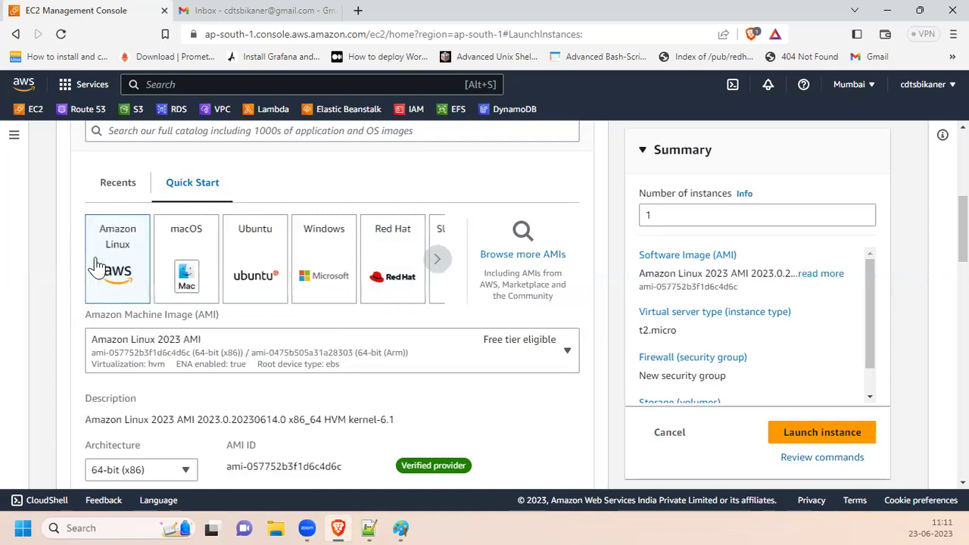
pyautogui.click(139, 357)
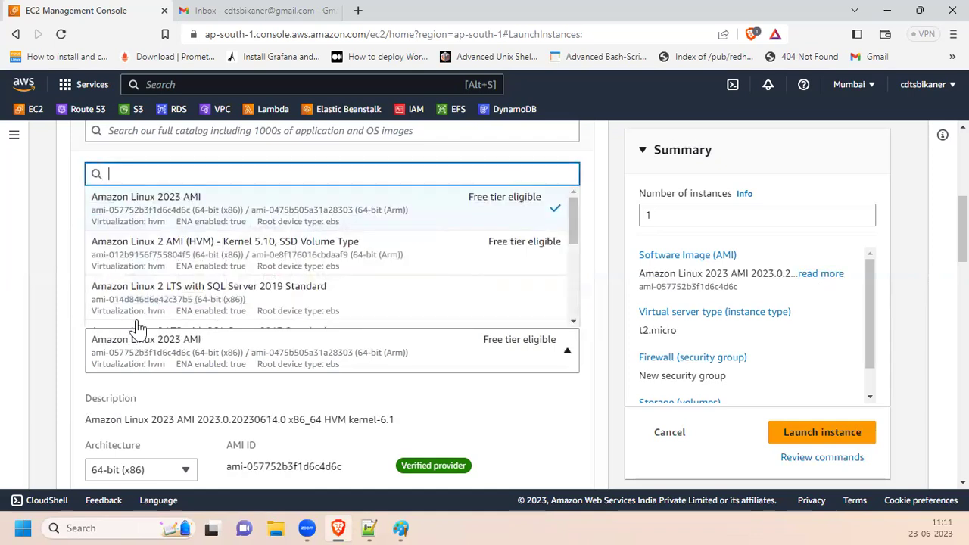
pyautogui.click(144, 256)
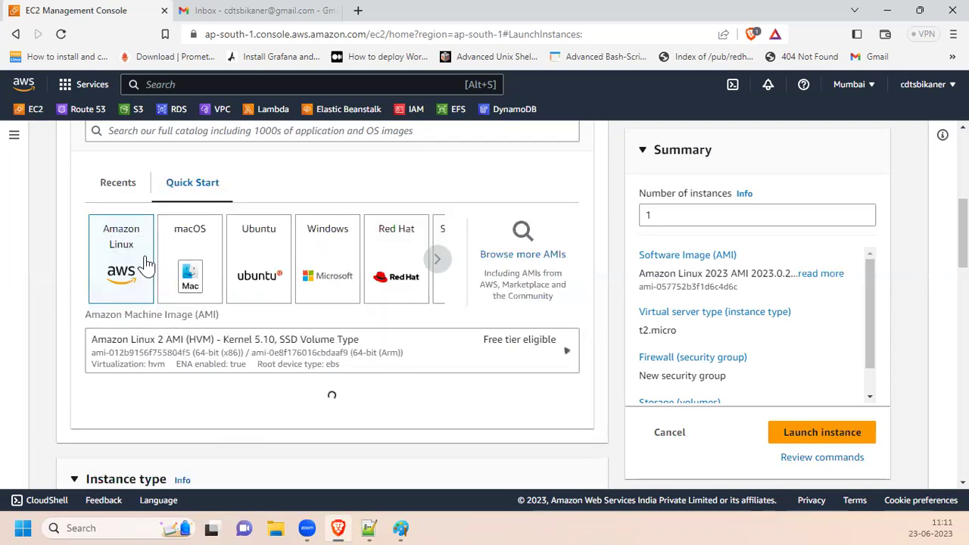
pyautogui.click(162, 353)
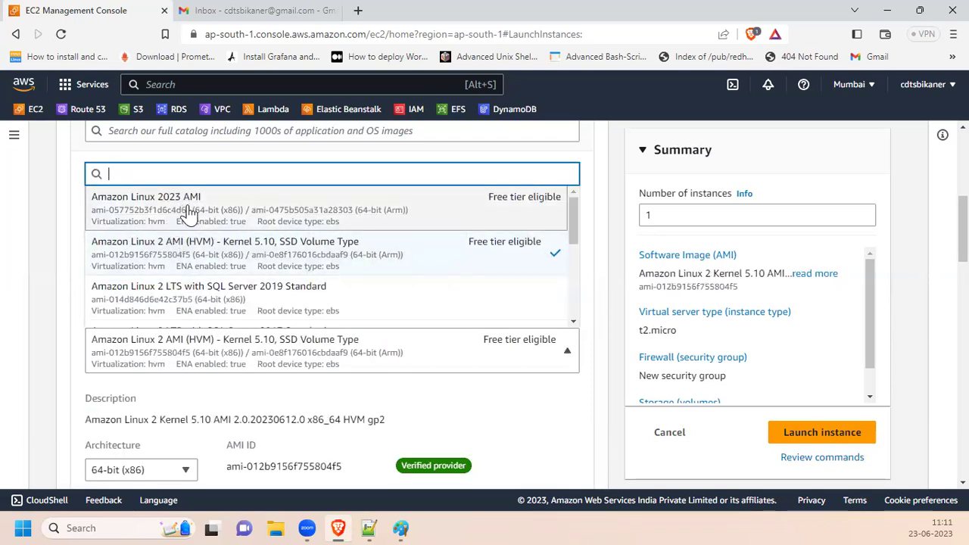
pyautogui.click(125, 222)
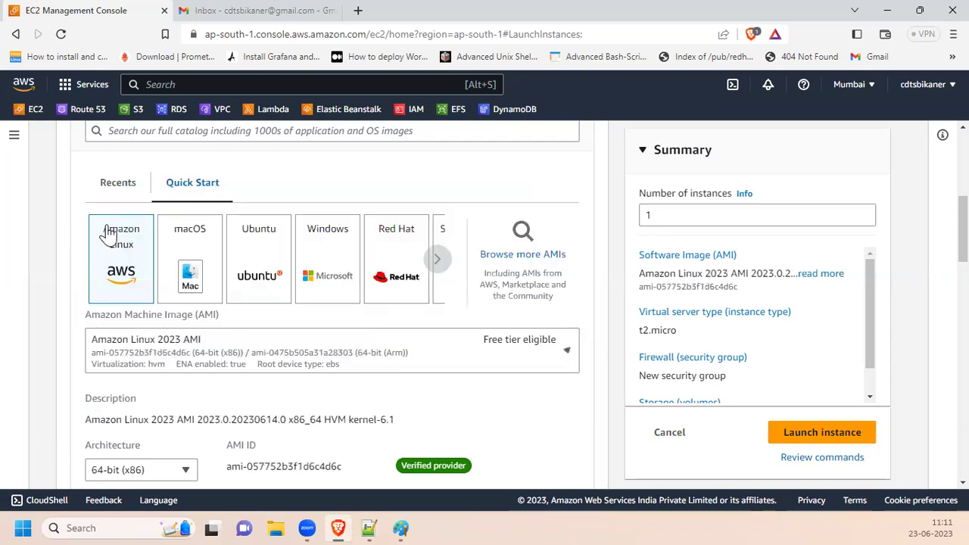
pyautogui.click(132, 360)
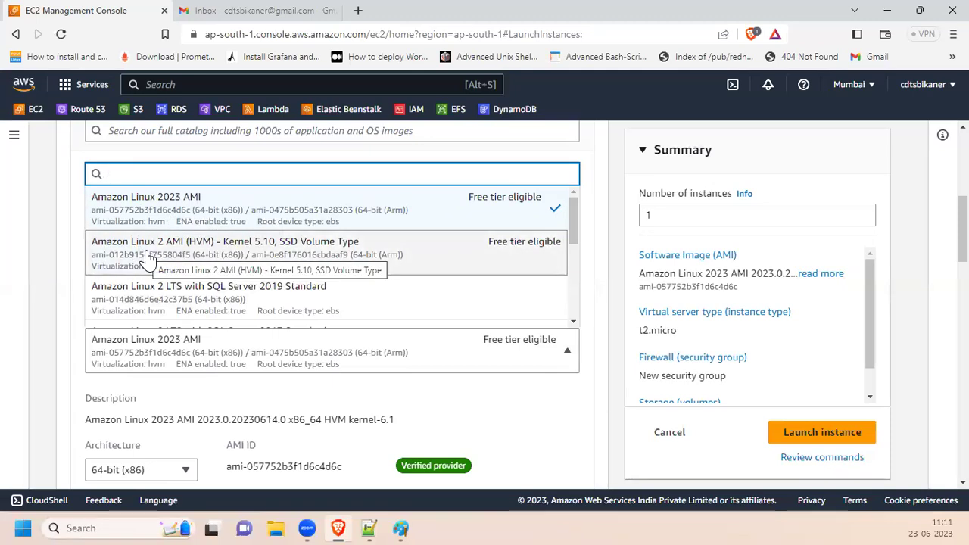
pyautogui.press('Return')
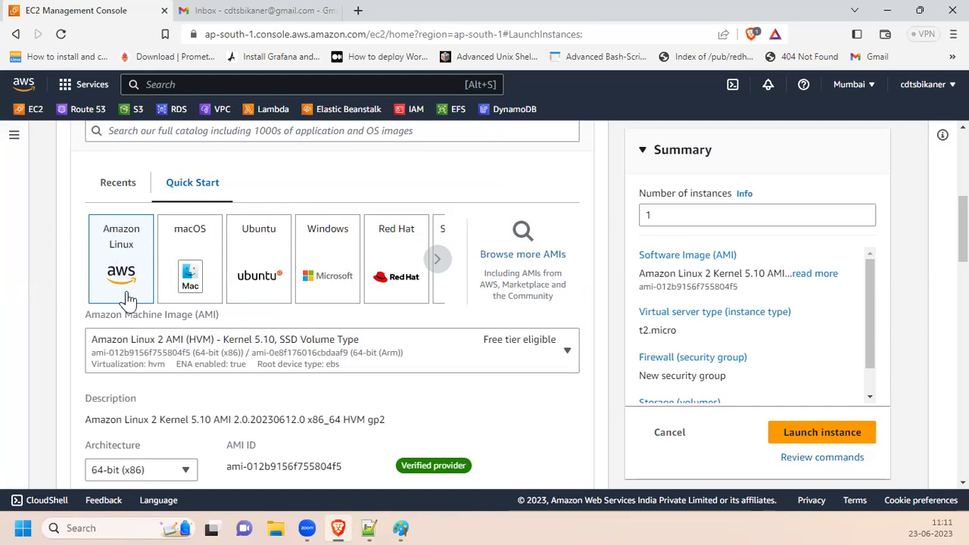
# Step: Choose Ubuntu as the operating system, using the Ubuntu Server 22.04 LTS (HVM), SSD Volume Type image
pyautogui.click(249, 294)
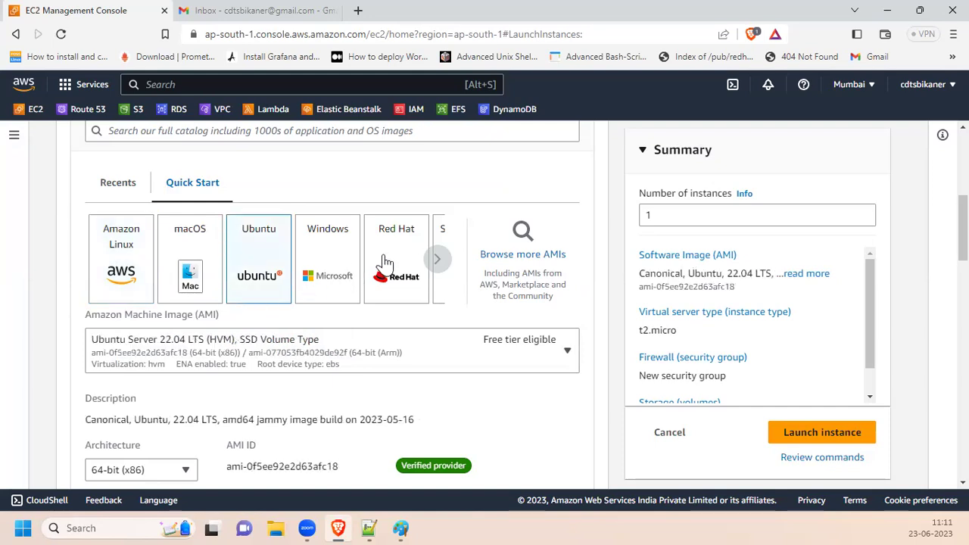
pyautogui.click(266, 275)
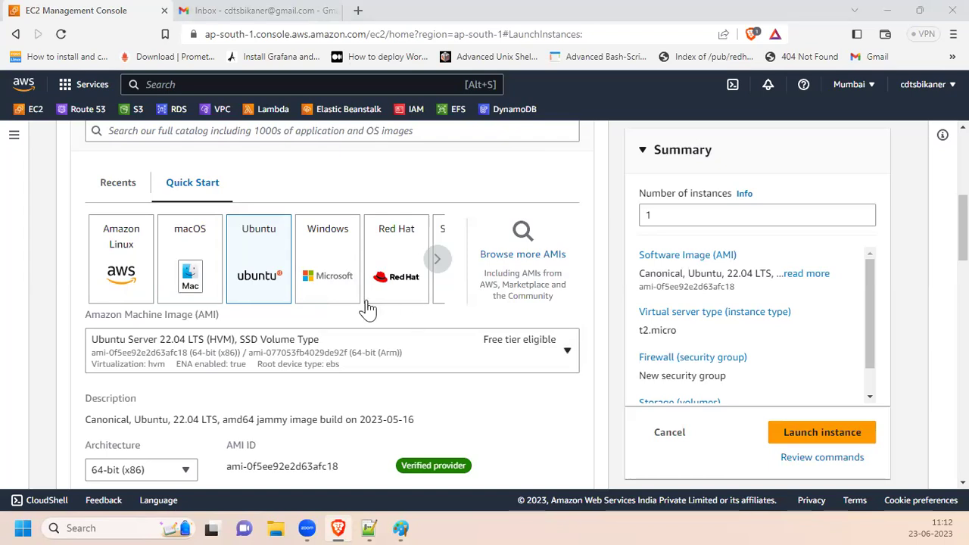
pyautogui.click(254, 298)
pyautogui.click(257, 297)
pyautogui.click(258, 284)
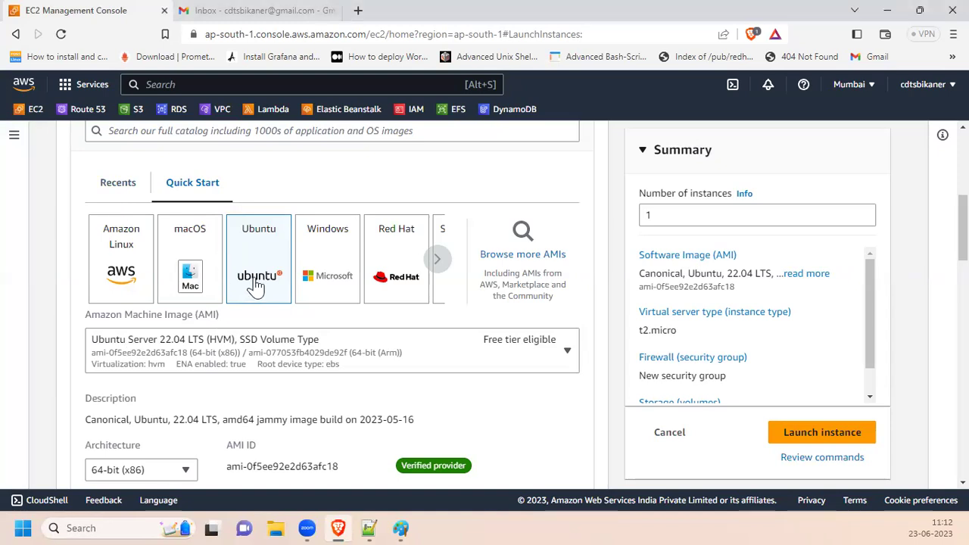
# Step: Search the web in a new browser tab for "$.0124 into INR" to convert the t2.micro hourly Linux price
pyautogui.scroll(-2, 119, 353)
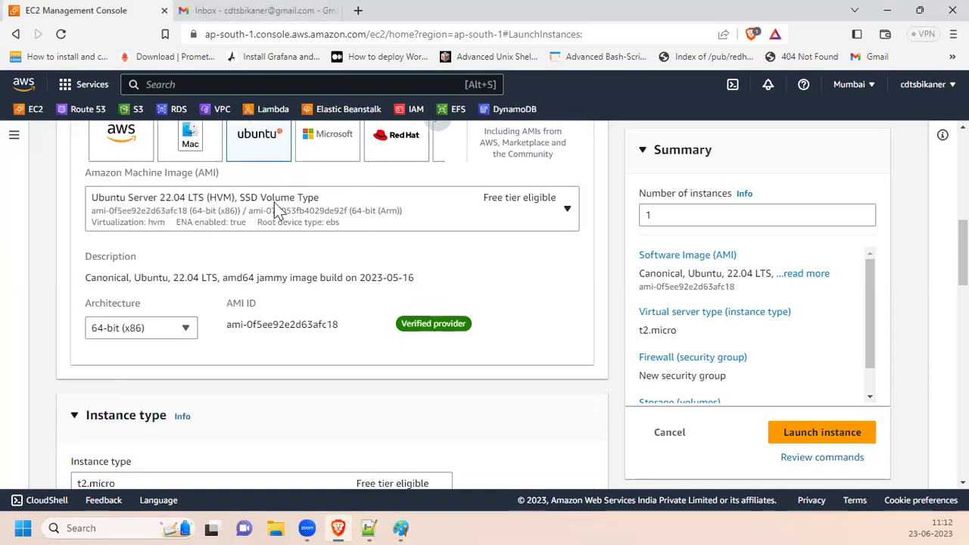
pyautogui.scroll(-3, 70, 385)
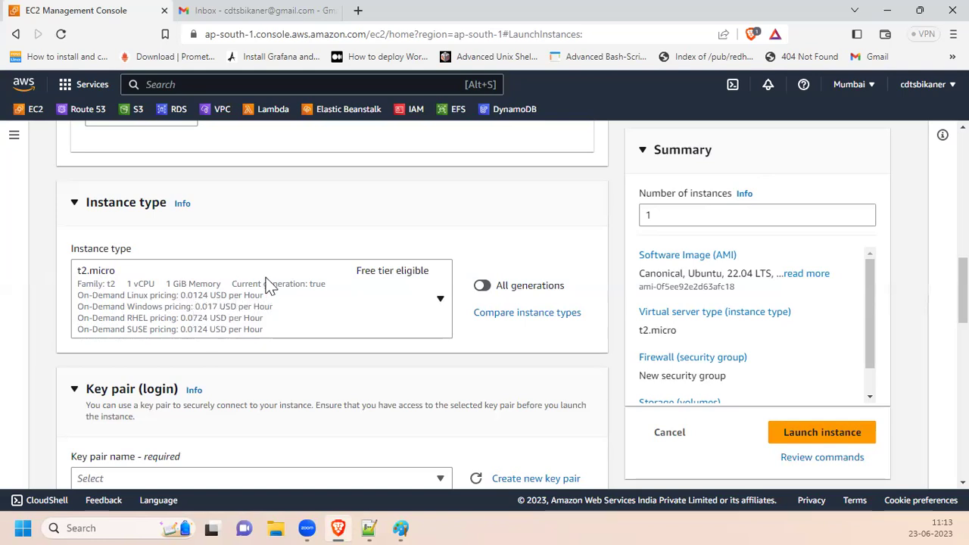
pyautogui.click(359, 15)
pyautogui.write('$0')
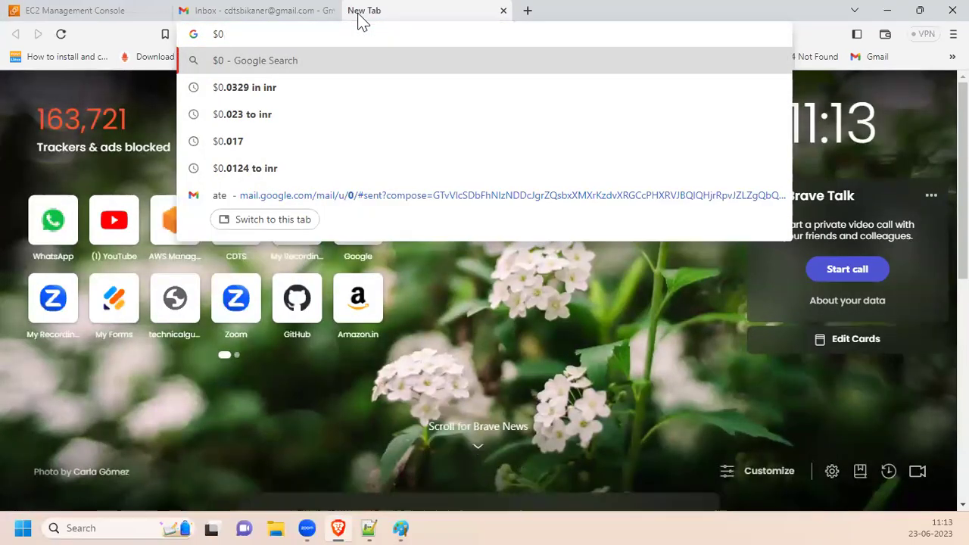
pyautogui.press('BackSpace')
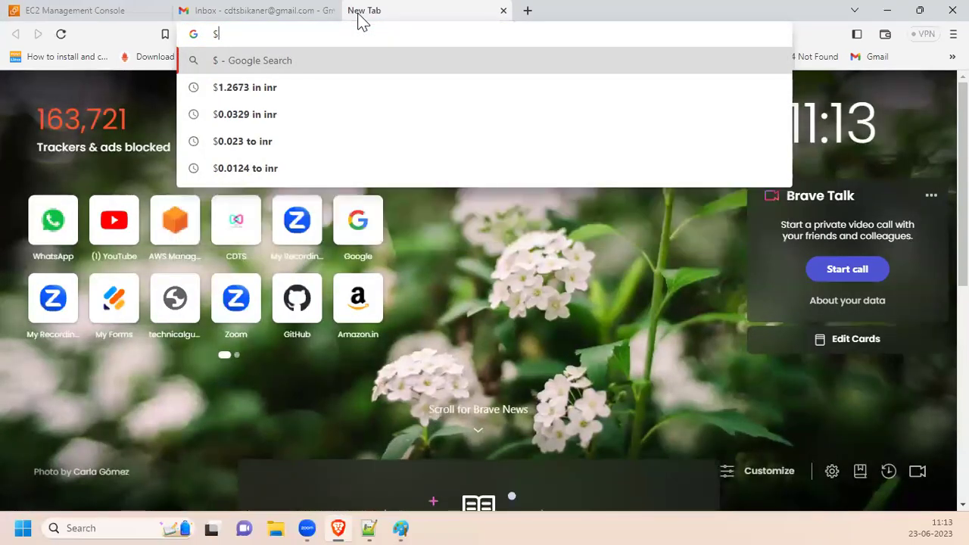
pyautogui.write('.')
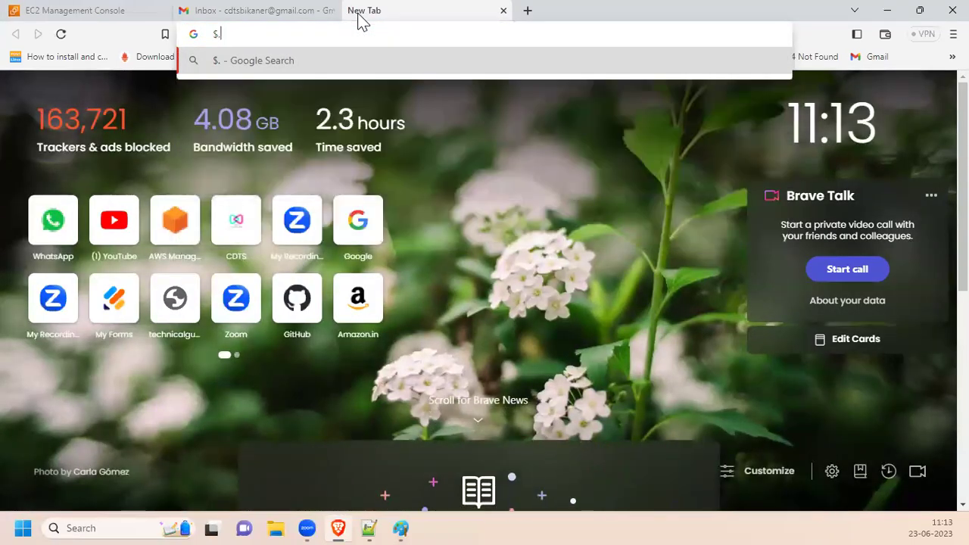
pyautogui.write('0124')
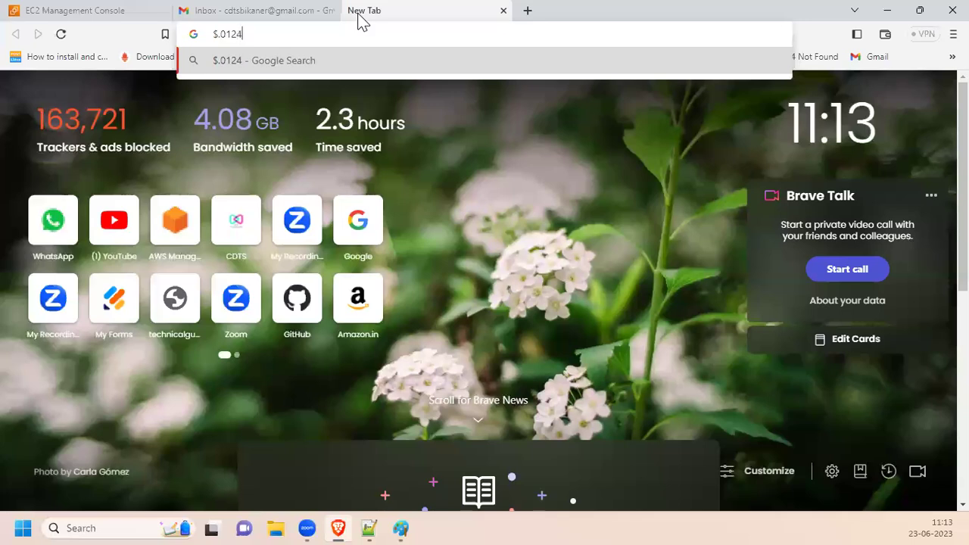
pyautogui.write(' into INR')
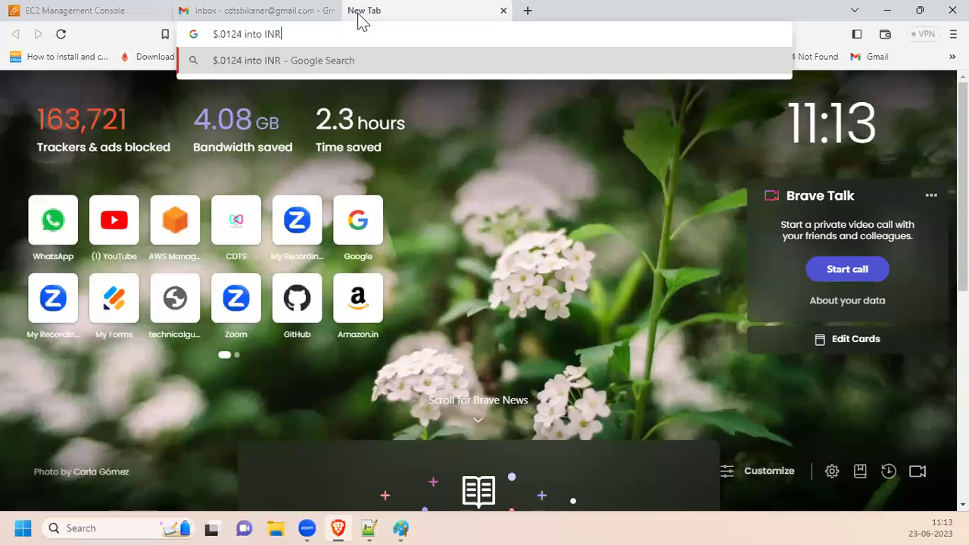
pyautogui.press('Return')
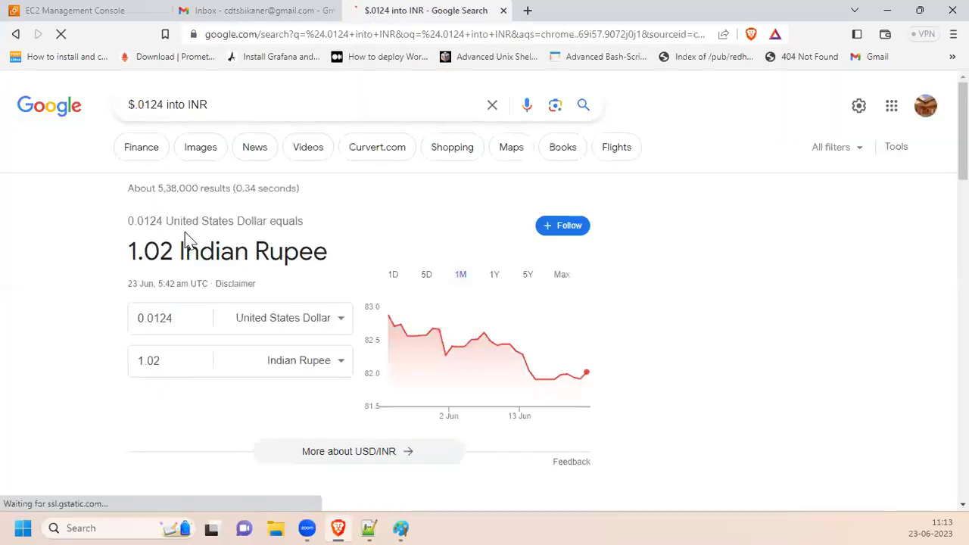
pyautogui.moveTo(130, 249); pyautogui.dragTo(176, 250)
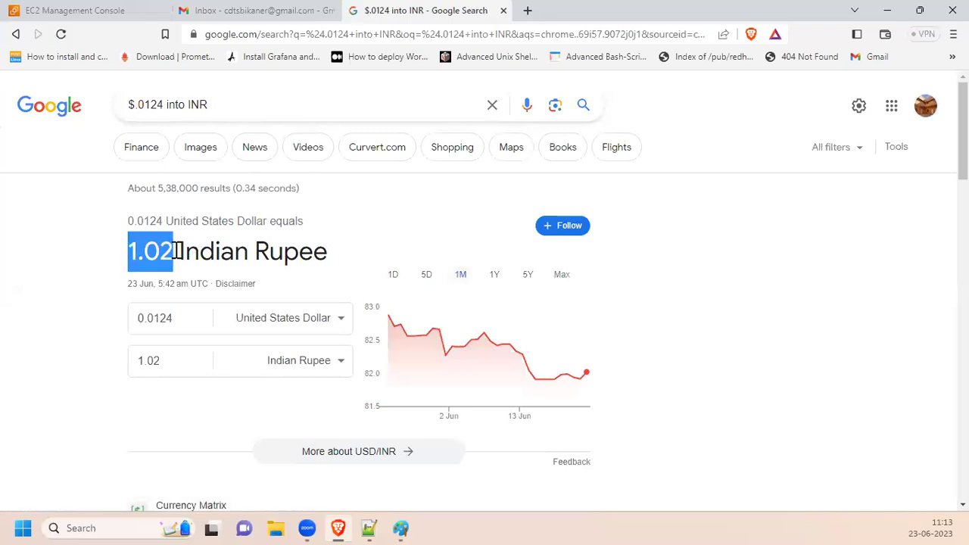
# Step: Return to the EC2 launch page and review the list of available AWS regions, keeping Mumbai
pyautogui.click(97, 11)
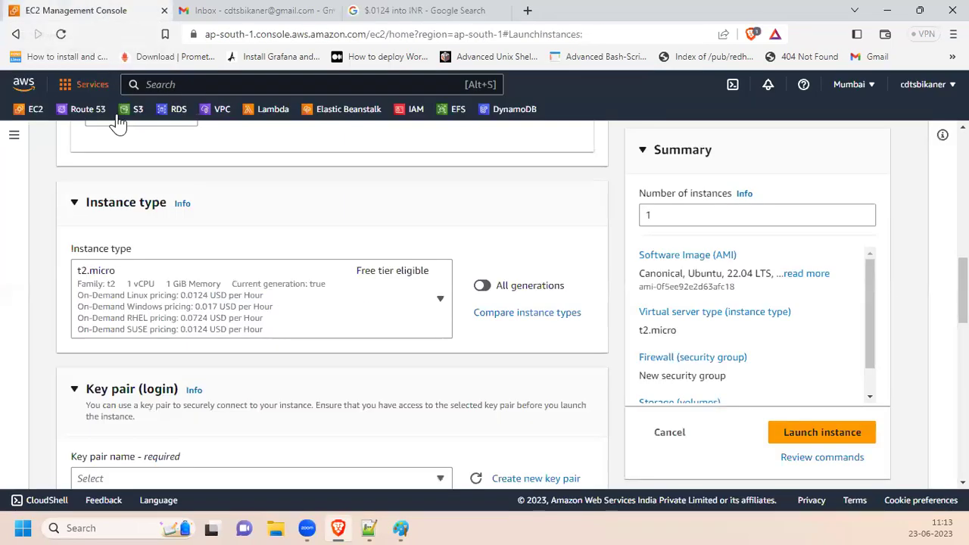
pyautogui.click(391, 12)
pyautogui.click(67, 9)
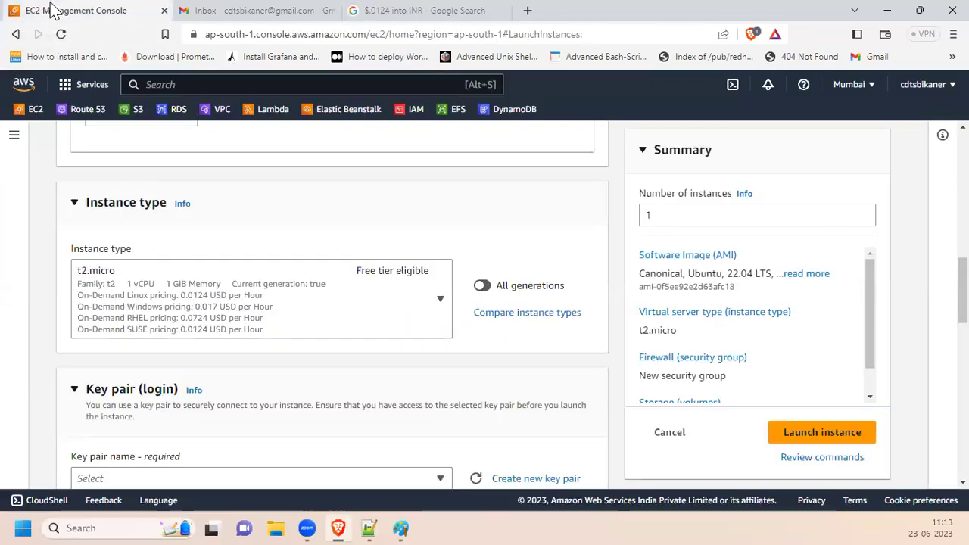
pyautogui.click(858, 89)
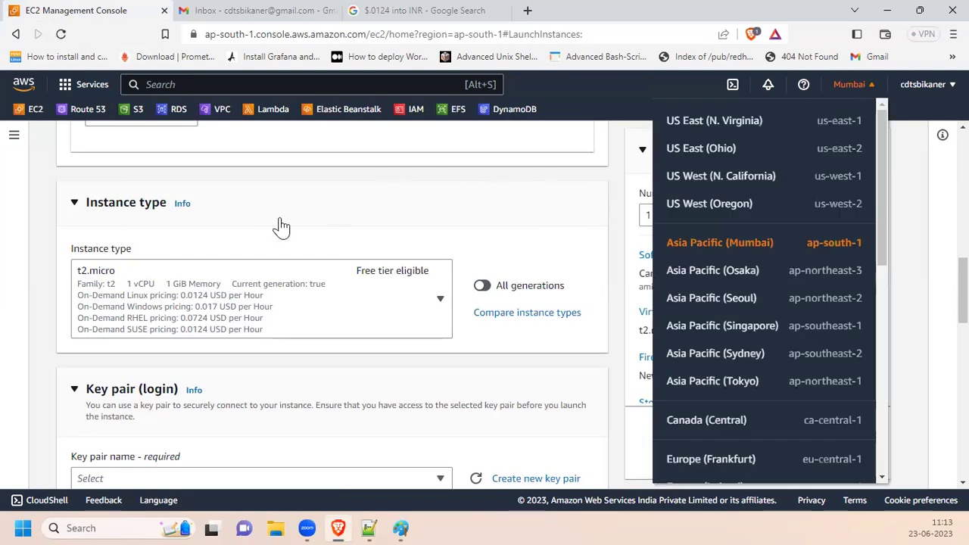
pyautogui.click(41, 215)
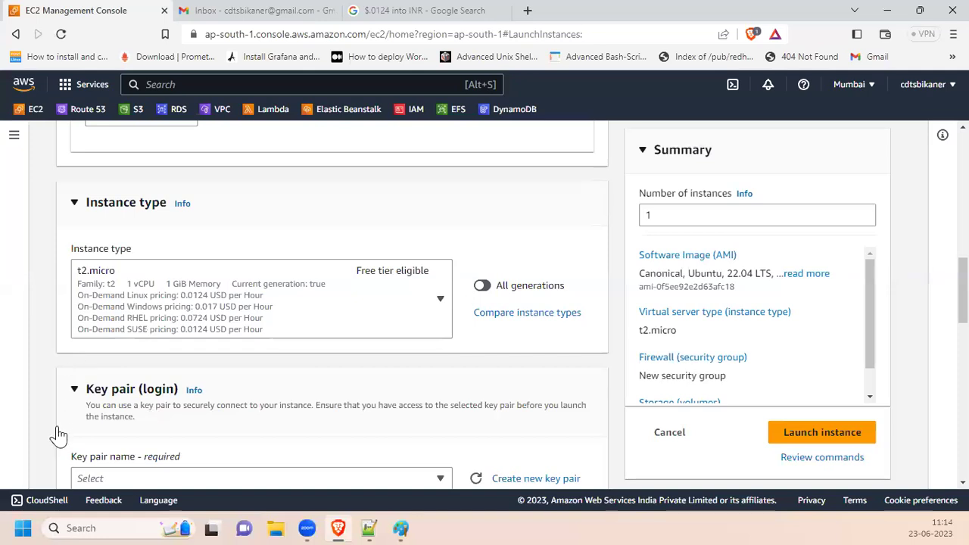
# Step: Review the existing key pairs offered for the instance login without choosing one
pyautogui.scroll(-2, 64, 307)
pyautogui.click(93, 343)
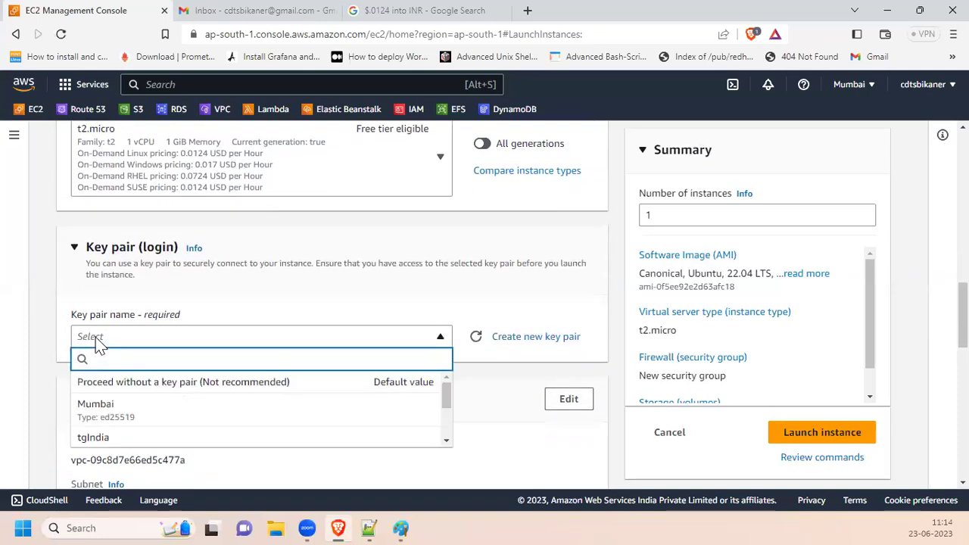
pyautogui.click(36, 334)
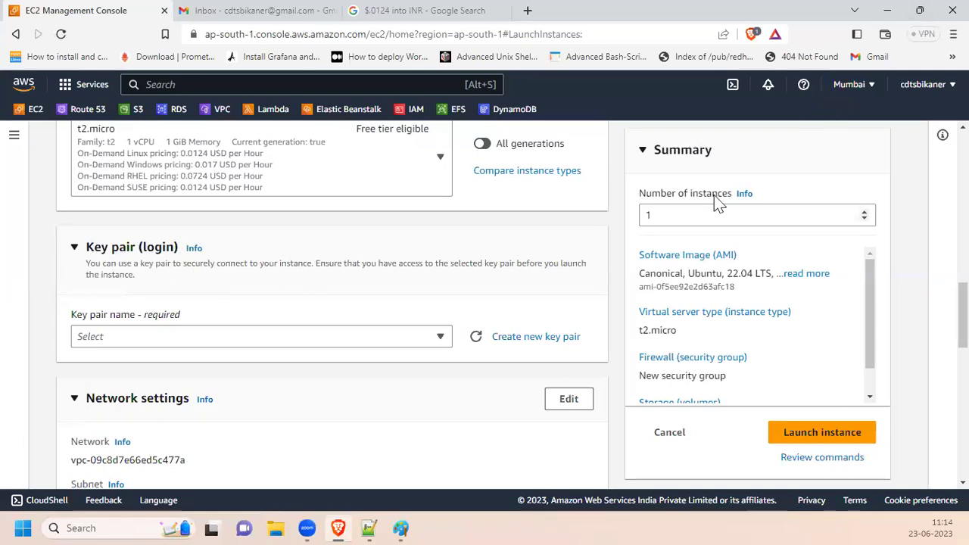
# Step: Switch to Paint and draw a large rounded rectangle on a blank canvas area with a small rectangle inside it
pyautogui.click(401, 528)
pyautogui.scroll(-5, 368, 392)
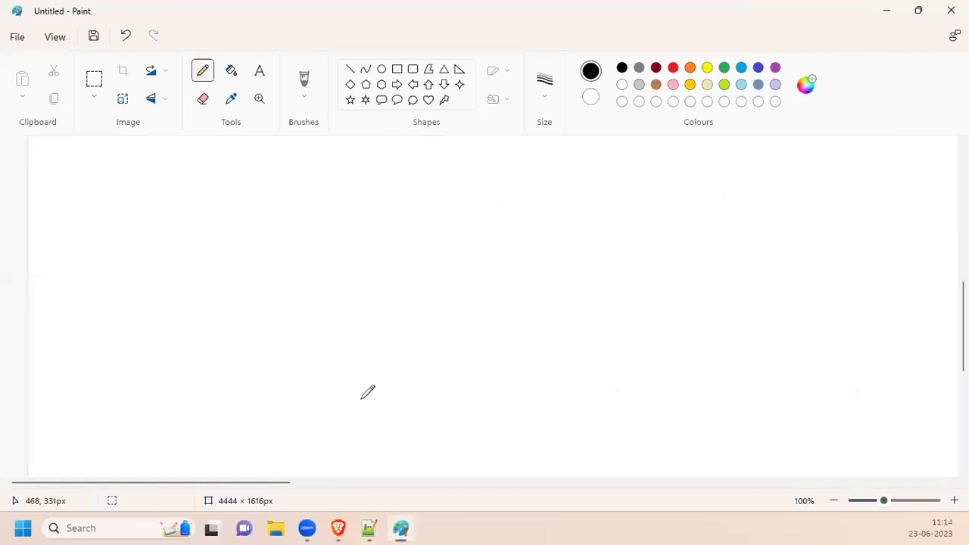
pyautogui.click(413, 69)
pyautogui.moveTo(627, 176); pyautogui.dragTo(839, 446)
pyautogui.click(554, 265)
pyautogui.click(397, 68)
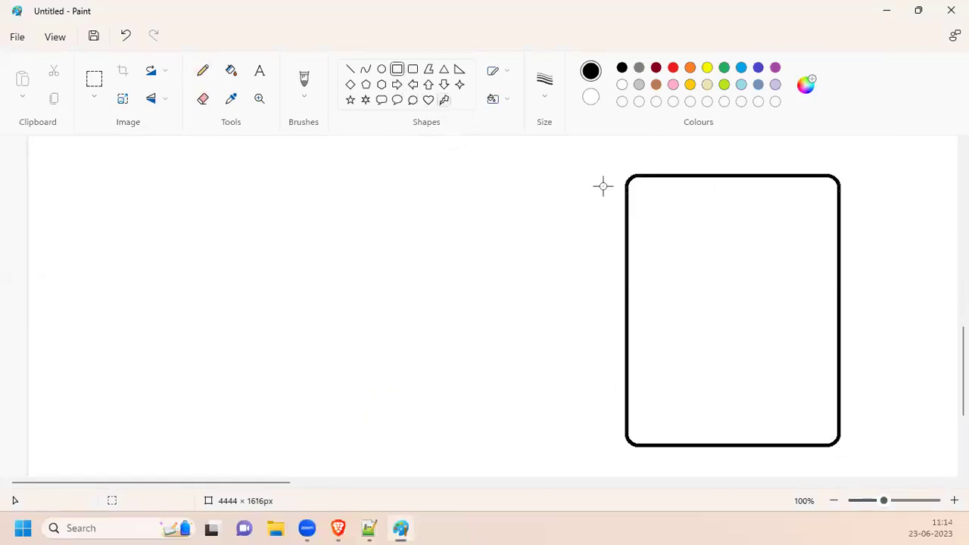
pyautogui.moveTo(668, 207); pyautogui.dragTo(729, 249)
# Step: Draw a separate rectangle labelled "BKN" and an arrow from it to the small box inside the rounded rectangle
pyautogui.click(79, 216)
pyautogui.moveTo(50, 214)
pyautogui.mouseDown()
pyautogui.moveTo(194, 314)
pyautogui.moveTo(131, 275)
pyautogui.moveTo(149, 271)
pyautogui.mouseUp()
pyautogui.click(202, 71)
pyautogui.moveTo(76, 235)
pyautogui.mouseDown()
pyautogui.moveTo(76, 263)
pyautogui.moveTo(91, 249)
pyautogui.moveTo(77, 262)
pyautogui.mouseUp()
pyautogui.moveTo(104, 230); pyautogui.dragTo(107, 258)
pyautogui.moveTo(120, 227)
pyautogui.mouseDown()
pyautogui.moveTo(106, 244)
pyautogui.moveTo(116, 258)
pyautogui.moveTo(138, 229)
pyautogui.moveTo(650, 215)
pyautogui.moveTo(610, 235)
pyautogui.mouseUp()
pyautogui.click(122, 237)
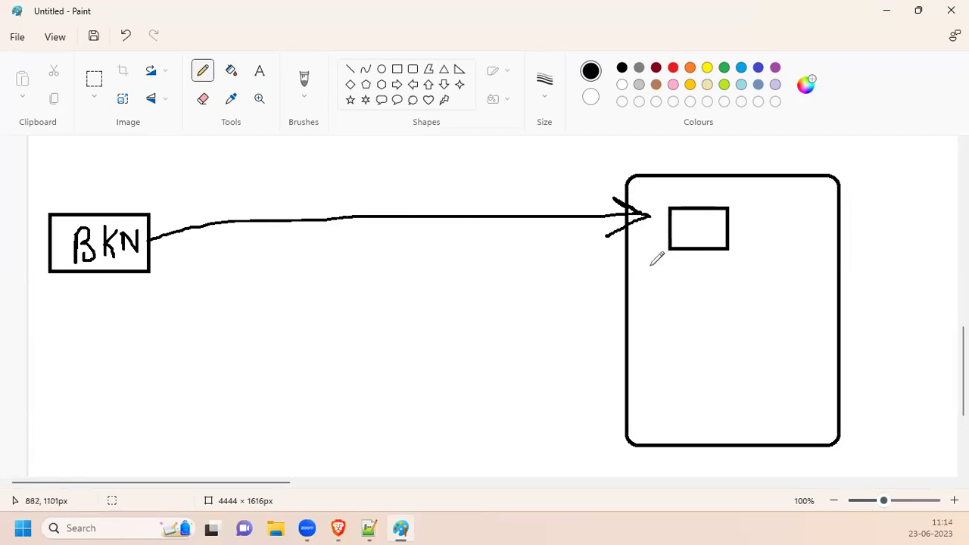
# Step: Cross out the direct arrow between BKN and the small box with four X marks along its length
pyautogui.moveTo(282, 197); pyautogui.dragTo(335, 234)
pyautogui.moveTo(323, 189); pyautogui.dragTo(258, 273)
pyautogui.moveTo(434, 195); pyautogui.dragTo(468, 249)
pyautogui.moveTo(465, 190); pyautogui.dragTo(432, 240)
pyautogui.moveTo(517, 197)
pyautogui.mouseDown()
pyautogui.moveTo(552, 235)
pyautogui.moveTo(515, 238)
pyautogui.mouseUp()
pyautogui.moveTo(193, 203)
pyautogui.mouseDown()
pyautogui.moveTo(214, 240)
pyautogui.moveTo(186, 242)
pyautogui.mouseUp()
# Step: Draw an arrow from BKN down to a handwritten "SSH" and continue it with an arrow to the small box
pyautogui.moveTo(75, 271)
pyautogui.mouseDown()
pyautogui.moveTo(62, 347)
pyautogui.moveTo(115, 349)
pyautogui.moveTo(82, 362)
pyautogui.mouseUp()
pyautogui.moveTo(154, 335)
pyautogui.mouseDown()
pyautogui.moveTo(151, 353)
pyautogui.moveTo(130, 360)
pyautogui.mouseUp()
pyautogui.moveTo(192, 334)
pyautogui.mouseDown()
pyautogui.moveTo(168, 360)
pyautogui.moveTo(215, 346)
pyautogui.mouseUp()
pyautogui.moveTo(215, 335)
pyautogui.mouseDown()
pyautogui.moveTo(215, 362)
pyautogui.moveTo(271, 344)
pyautogui.moveTo(458, 338)
pyautogui.moveTo(686, 295)
pyautogui.moveTo(726, 256)
pyautogui.moveTo(733, 269)
pyautogui.mouseUp()
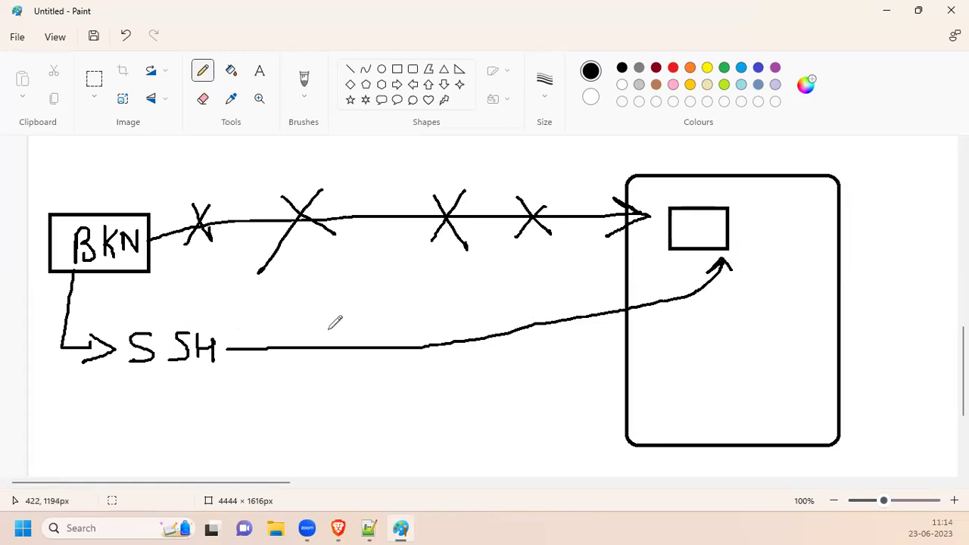
# Step: Annotate the SSH arrow with a struck-through "No password" note and "Public Key", and add a second arrow toward the small box
pyautogui.moveTo(301, 373)
pyautogui.mouseDown()
pyautogui.moveTo(300, 399)
pyautogui.moveTo(317, 393)
pyautogui.moveTo(322, 372)
pyautogui.moveTo(331, 379)
pyautogui.moveTo(335, 413)
pyautogui.moveTo(384, 373)
pyautogui.moveTo(477, 395)
pyautogui.moveTo(280, 419)
pyautogui.mouseUp()
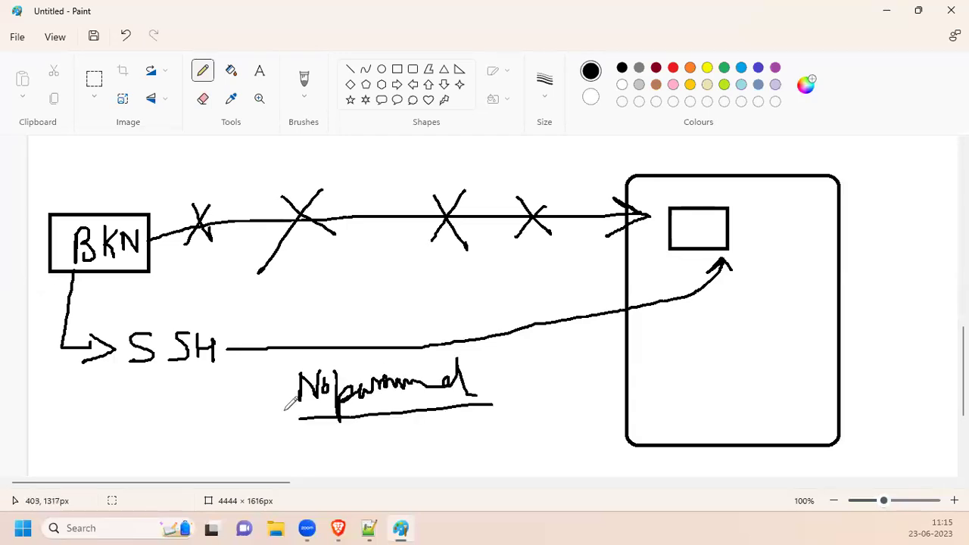
pyautogui.moveTo(521, 378); pyautogui.dragTo(288, 388)
pyautogui.moveTo(274, 347)
pyautogui.mouseDown()
pyautogui.moveTo(281, 303)
pyautogui.moveTo(288, 319)
pyautogui.moveTo(366, 328)
pyautogui.moveTo(420, 293)
pyautogui.moveTo(439, 318)
pyautogui.moveTo(475, 303)
pyautogui.moveTo(523, 304)
pyautogui.mouseUp()
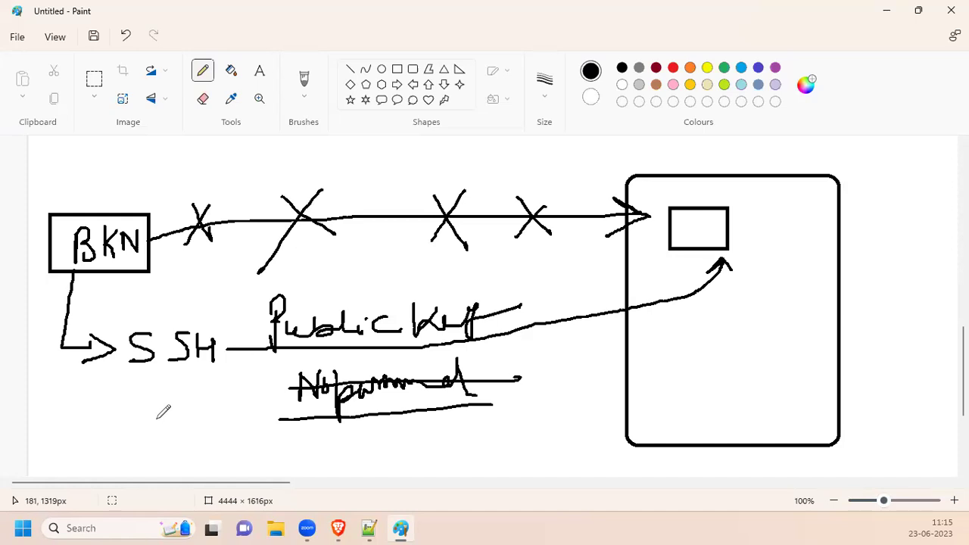
pyautogui.moveTo(254, 364)
pyautogui.mouseDown()
pyautogui.moveTo(433, 359)
pyautogui.moveTo(649, 320)
pyautogui.moveTo(743, 260)
pyautogui.moveTo(734, 274)
pyautogui.moveTo(742, 260)
pyautogui.moveTo(745, 286)
pyautogui.mouseUp()
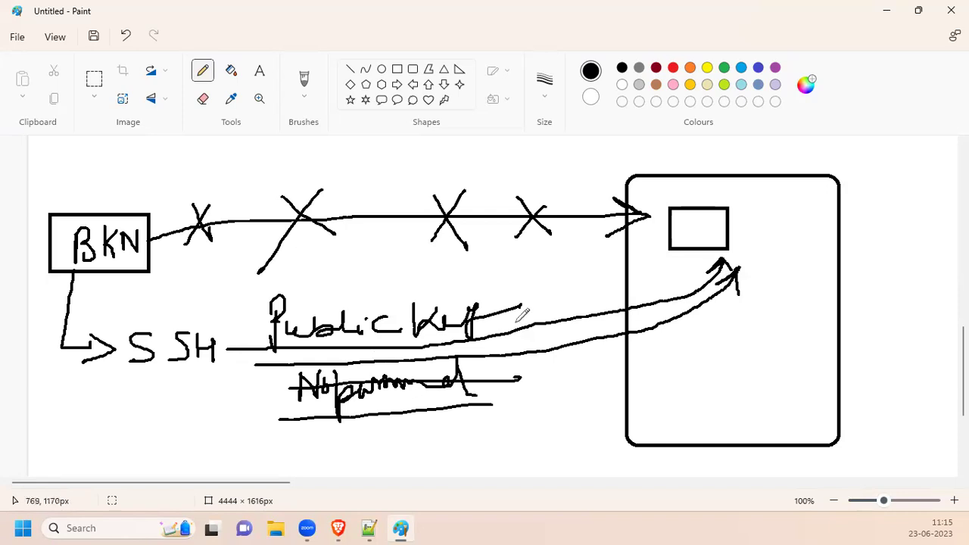
# Step: Switch back to the browser's EC2 launch page and review the Ubuntu image, architecture, instance type and key pair sections
pyautogui.click(337, 528)
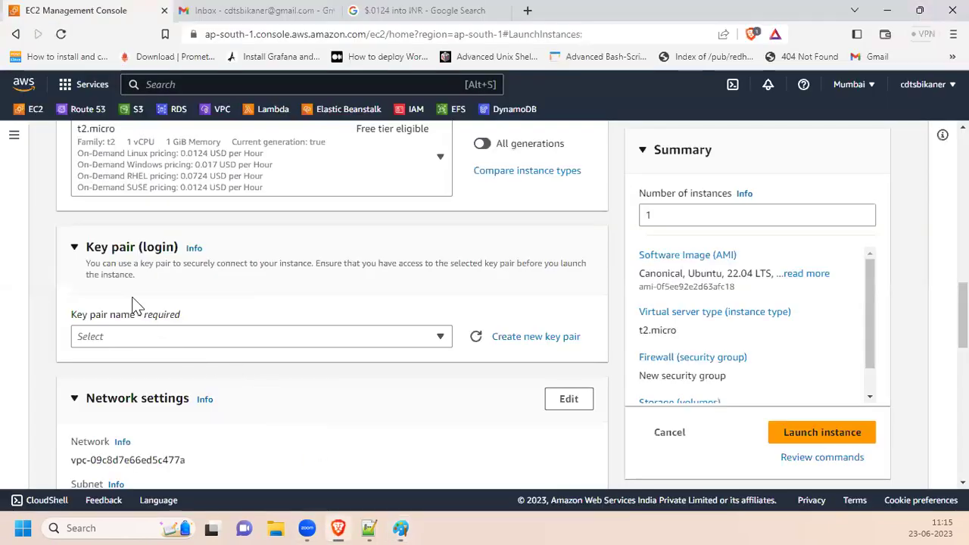
pyautogui.scroll(3, 186, 279)
pyautogui.scroll(8, 185, 279)
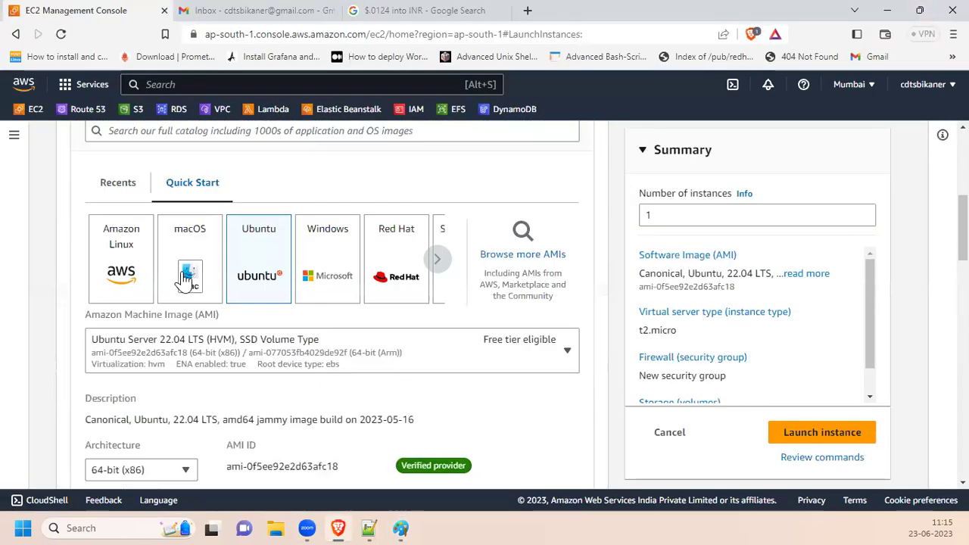
pyautogui.scroll(-3, 91, 344)
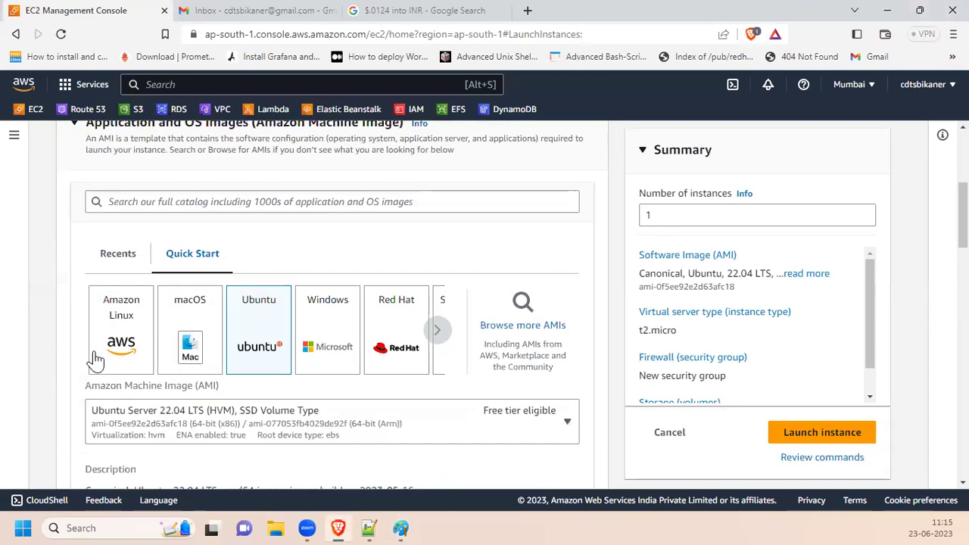
pyautogui.scroll(-3, 158, 383)
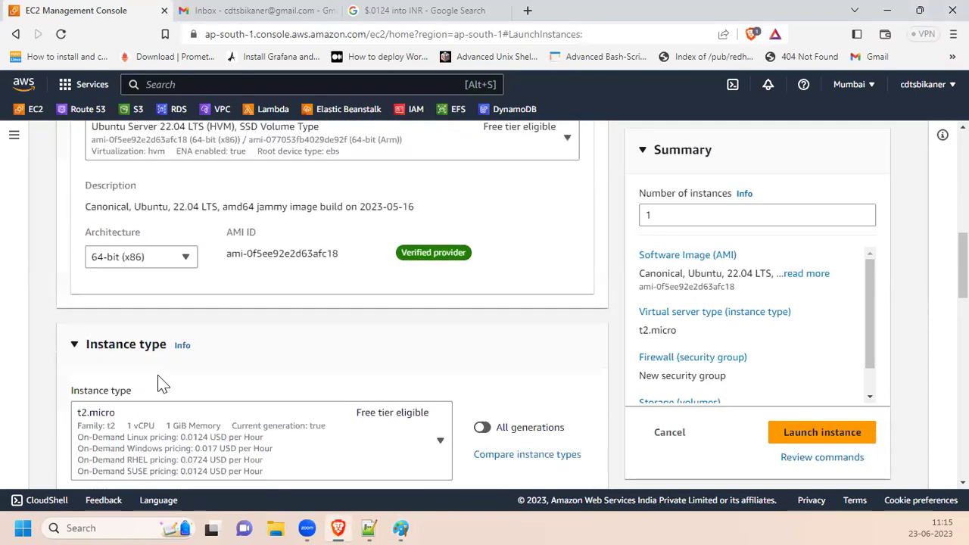
pyautogui.scroll(-2, 102, 289)
pyautogui.scroll(1, 138, 186)
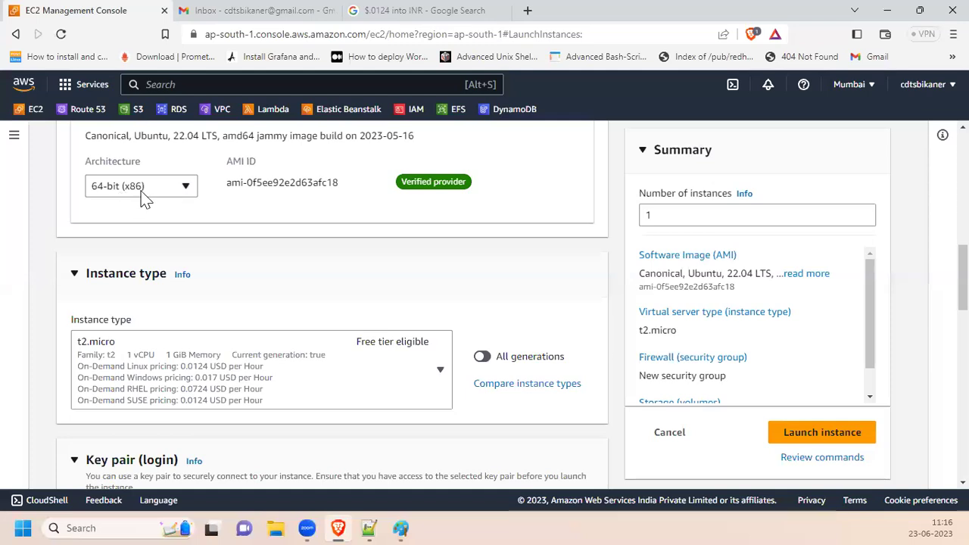
pyautogui.scroll(-1, 144, 351)
pyautogui.scroll(-1, 145, 350)
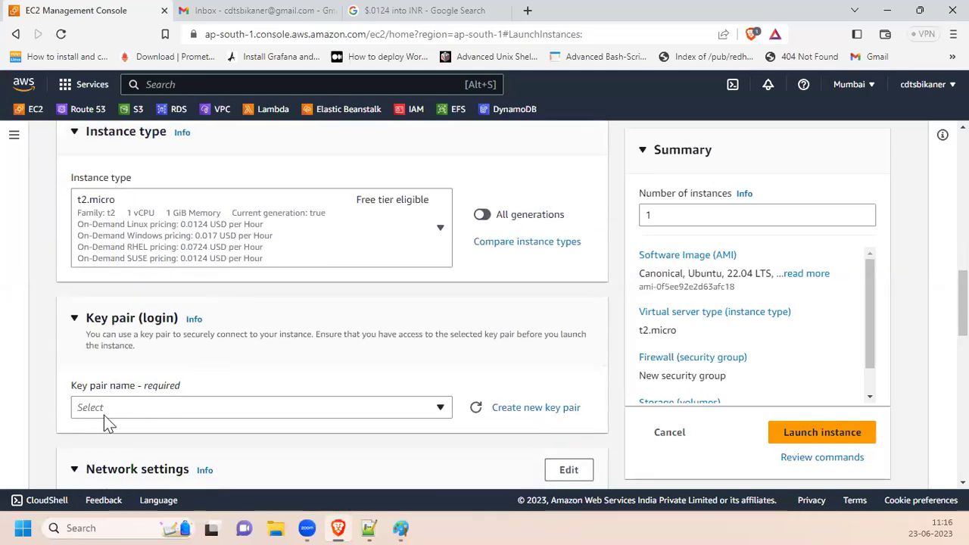
pyautogui.scroll(-1, 104, 415)
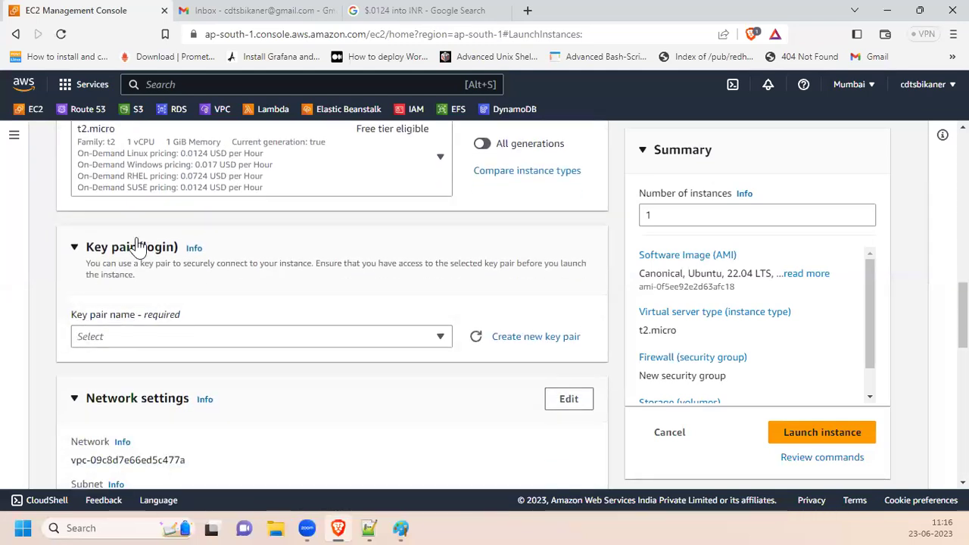
# Step: Create a new key pair named ecb-std with the RSA type and the .pem private key format
pyautogui.click(506, 341)
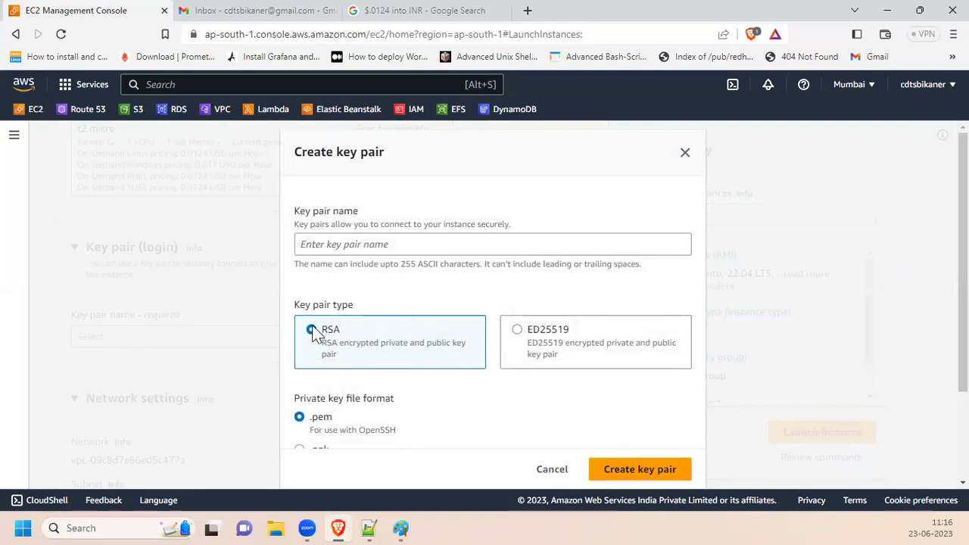
pyautogui.click(336, 239)
pyautogui.write('ecb-std')
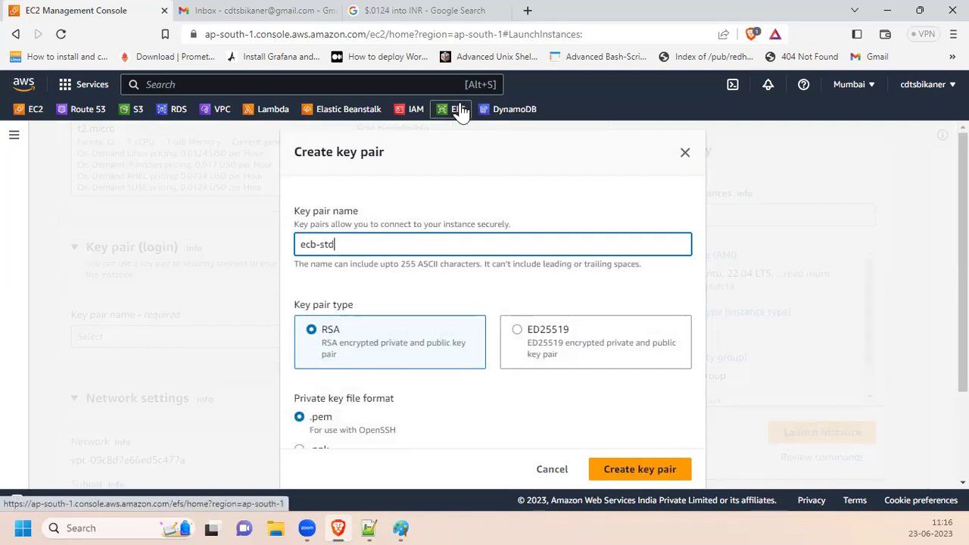
pyautogui.scroll(-2, 363, 344)
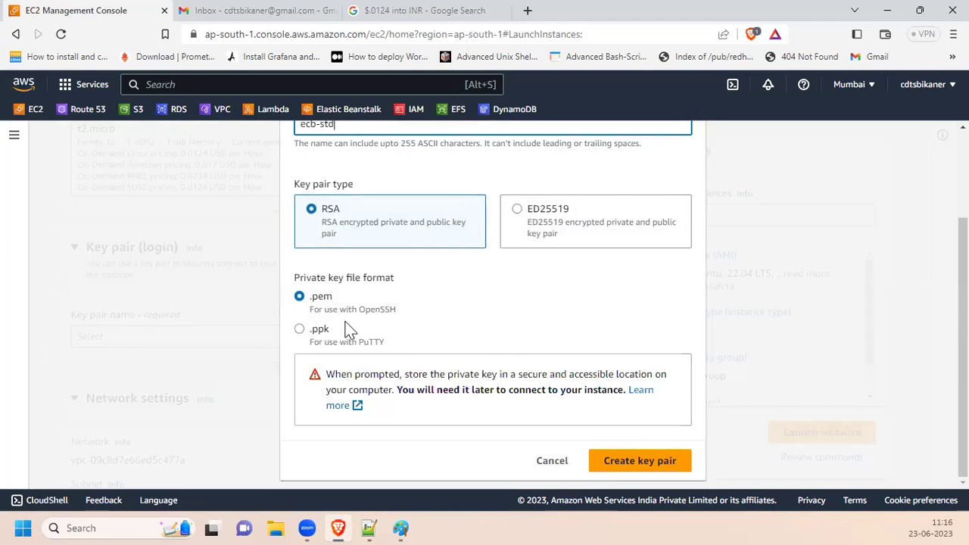
pyautogui.click(615, 463)
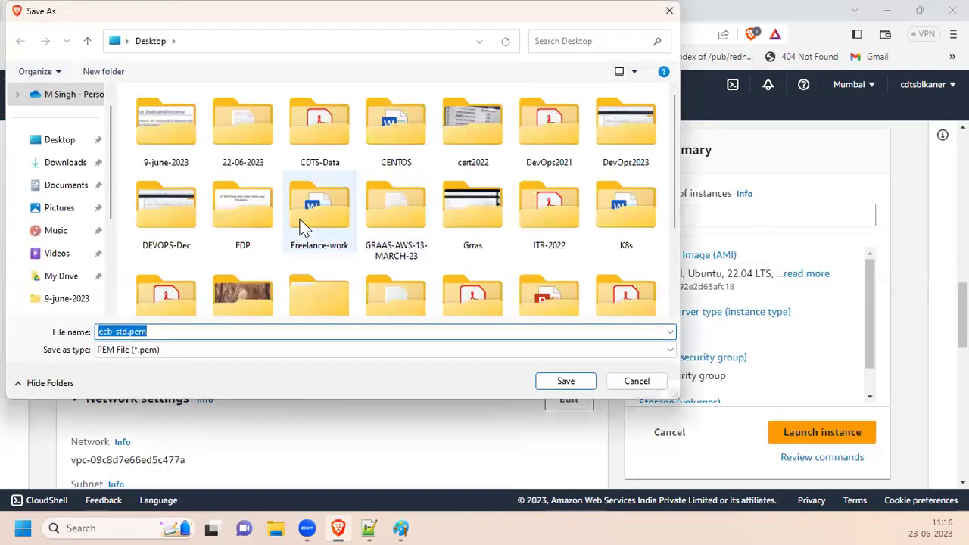
# Step: Save the private key file as ecb-std.pem in the 22-06-2023 folder on the Desktop
pyautogui.click(245, 130)
pyautogui.doubleClick(245, 130)
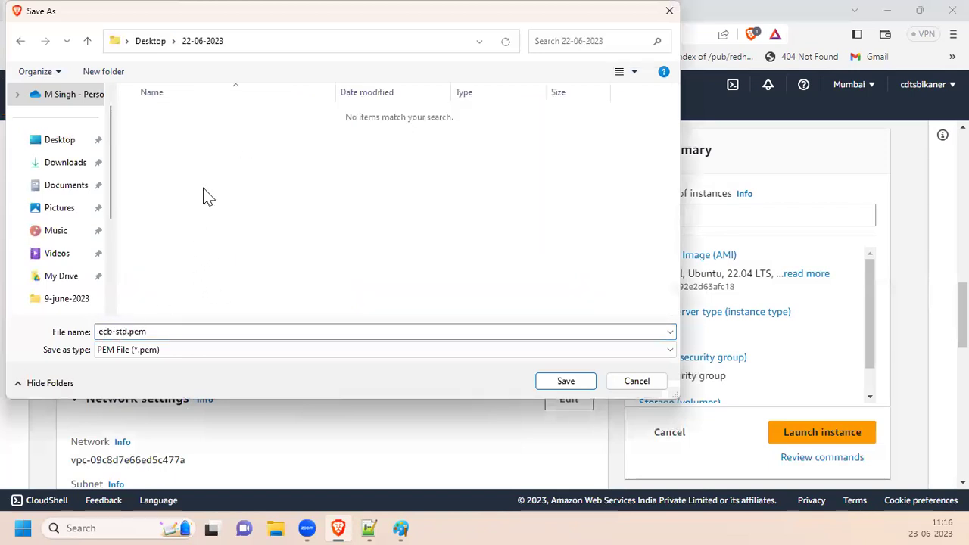
pyautogui.click(566, 381)
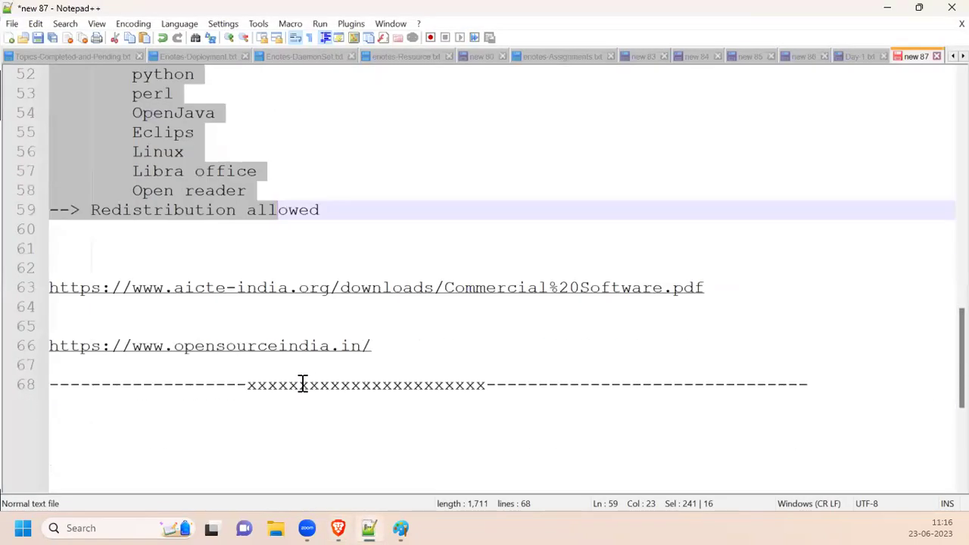
# Step: Below the dashed separator line at the end of the notes, add "A single key can be use for login in same region."
pyautogui.scroll(-3, 297, 308)
pyautogui.click(297, 309)
pyautogui.press('Return')
pyautogui.press('Return')
pyautogui.press('Return')
pyautogui.write('A si')
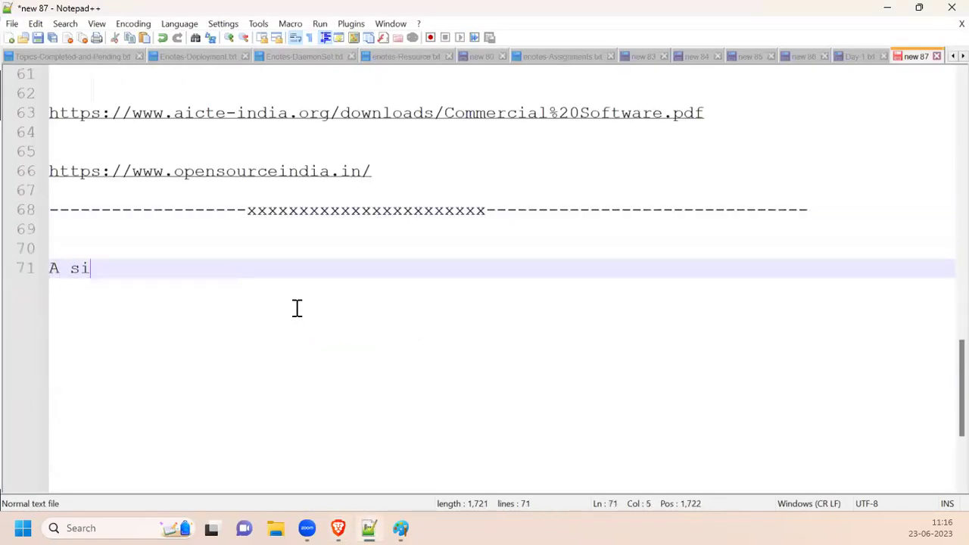
pyautogui.write('ngle key c')
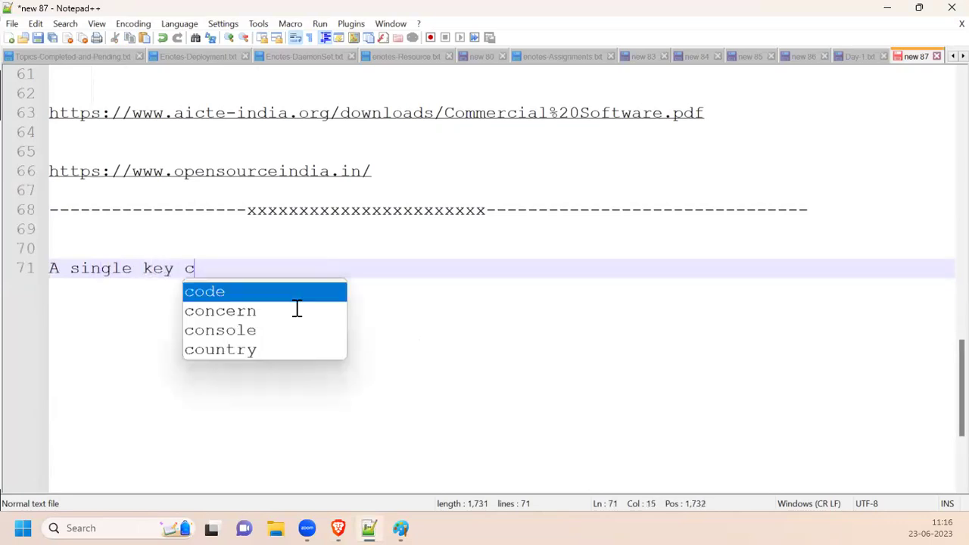
pyautogui.write('an be use for in')
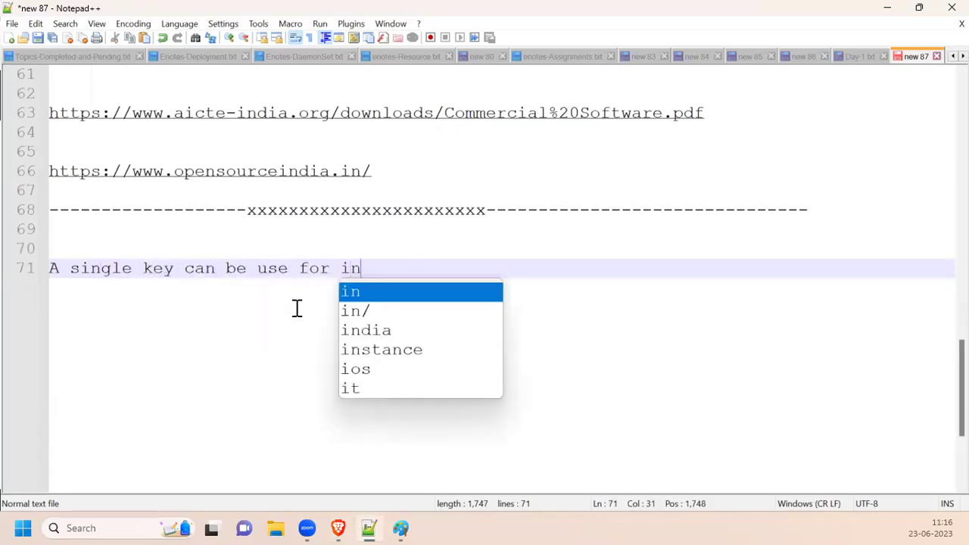
pyautogui.press('BackSpace')
pyautogui.press('BackSpace')
pyautogui.write('log')
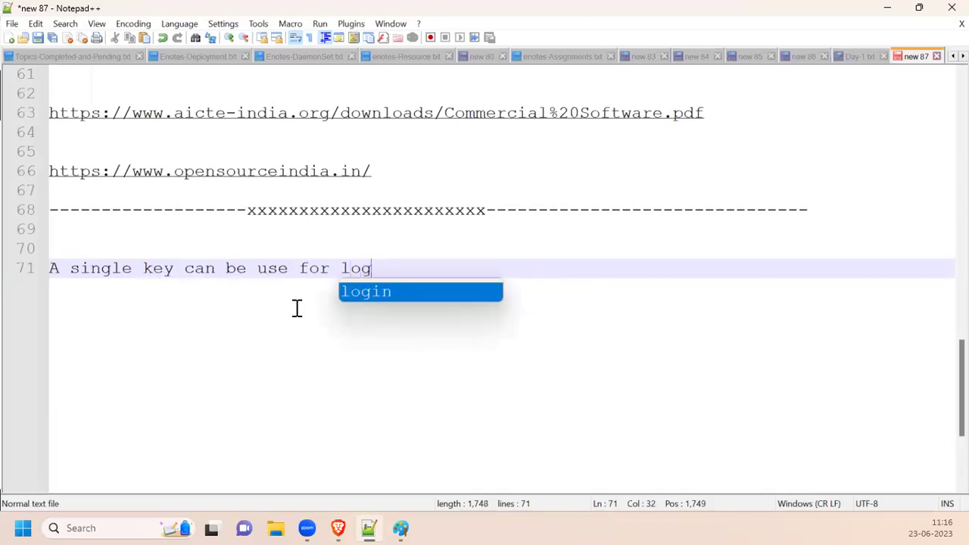
pyautogui.write('iniin same')
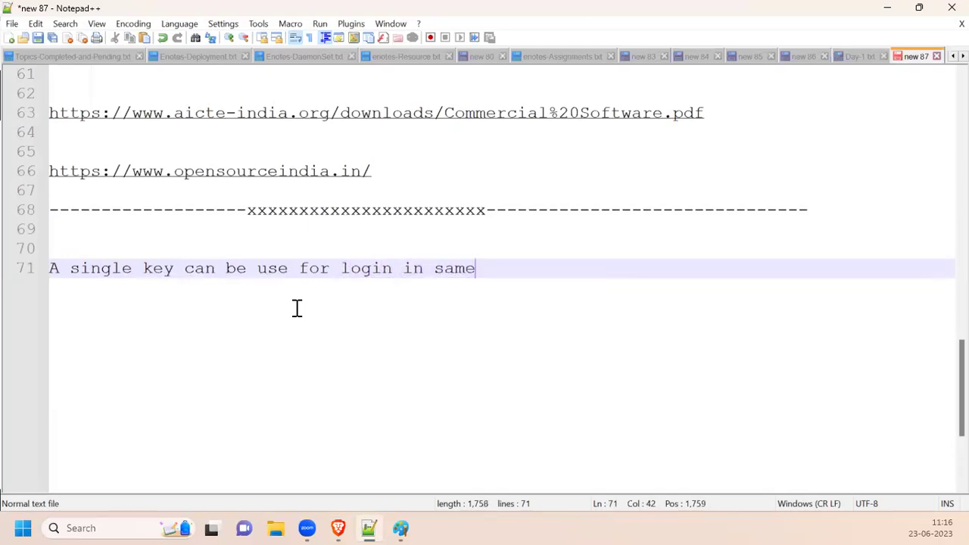
pyautogui.write(' regoio')
pyautogui.write('ion.')
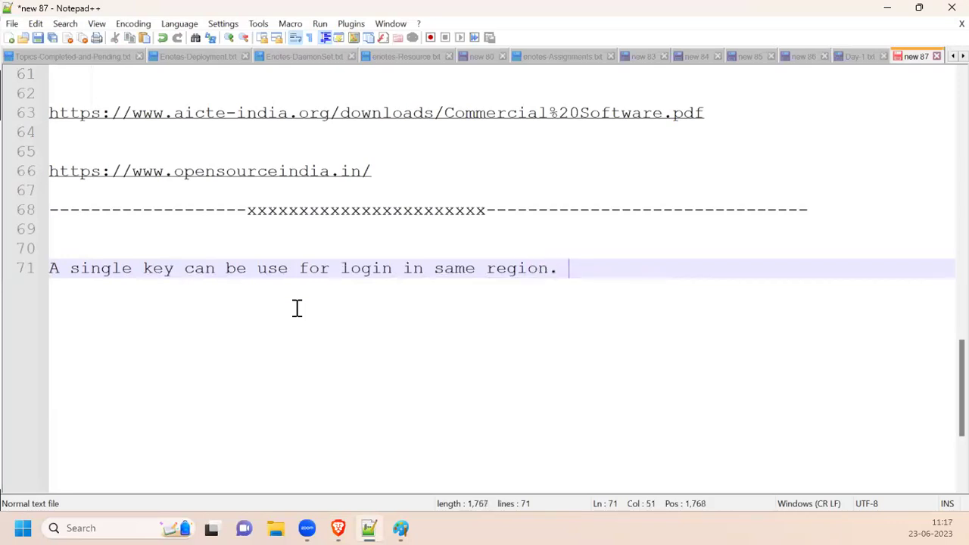
# Step: Prefix the new note with "-->" and insert the word "public" before "key"
pyautogui.click(56, 269)
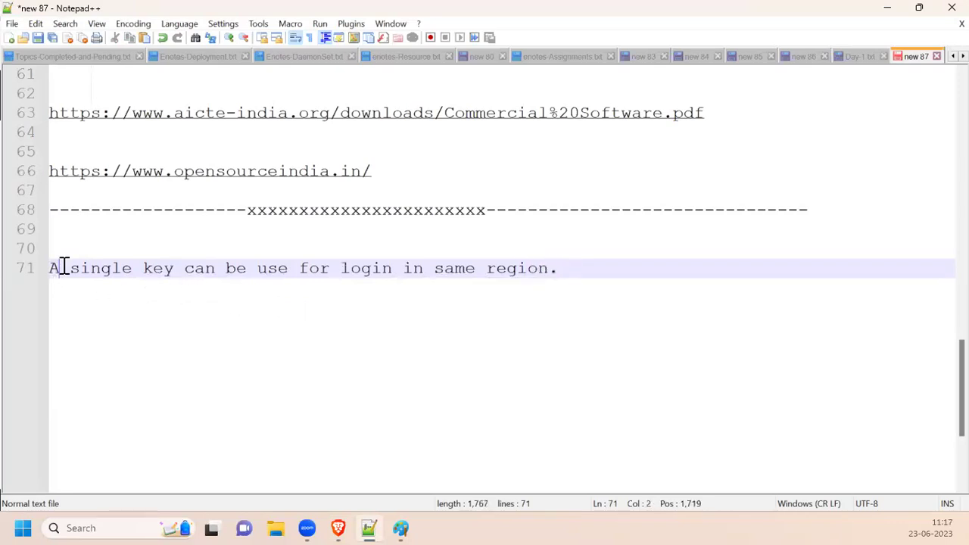
pyautogui.write('-->')
pyautogui.press('End')
pyautogui.press('Up')
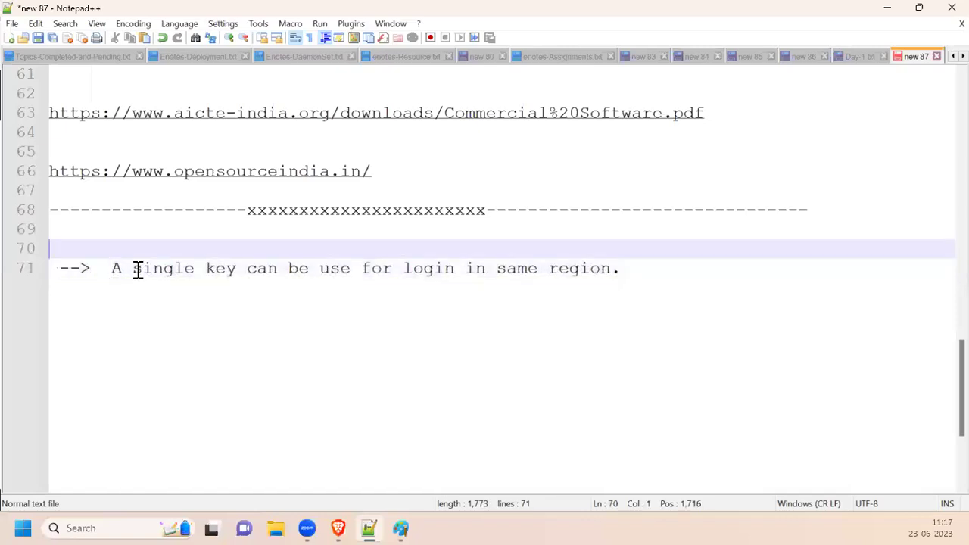
pyautogui.click(218, 265)
pyautogui.write('public')
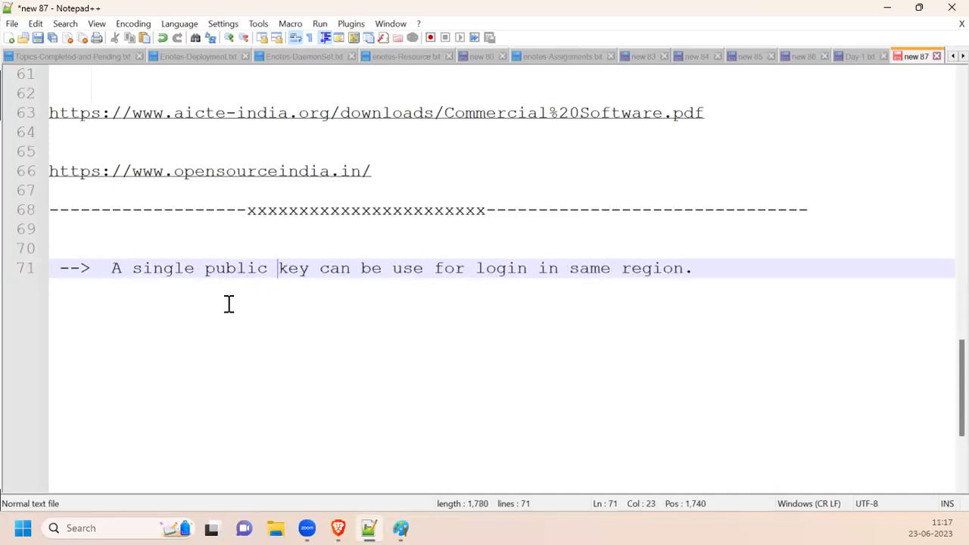
# Step: Switch back to the browser's EC2 launch page and set the root volume size to 12 GiB in the storage configuration
pyautogui.hotkey('alt', 'Tab')
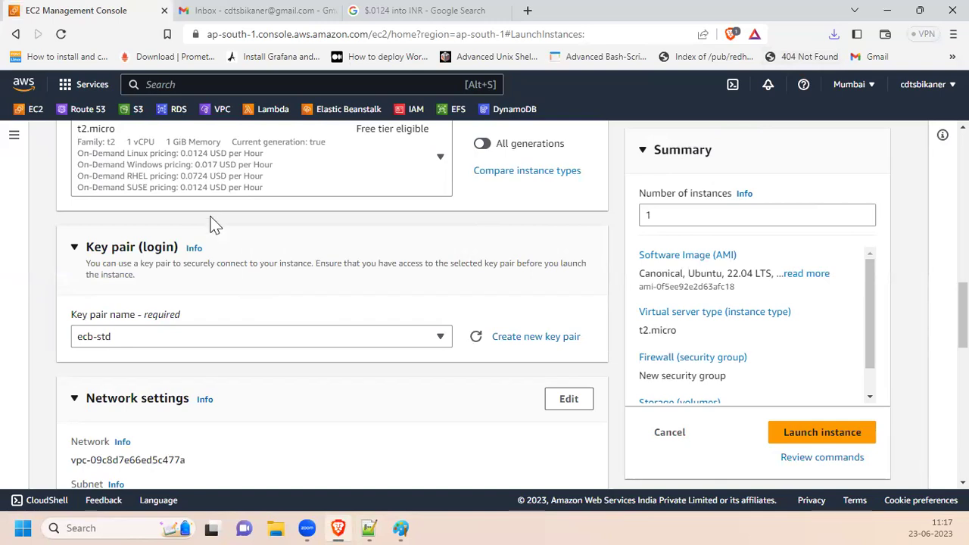
pyautogui.scroll(-3, 147, 432)
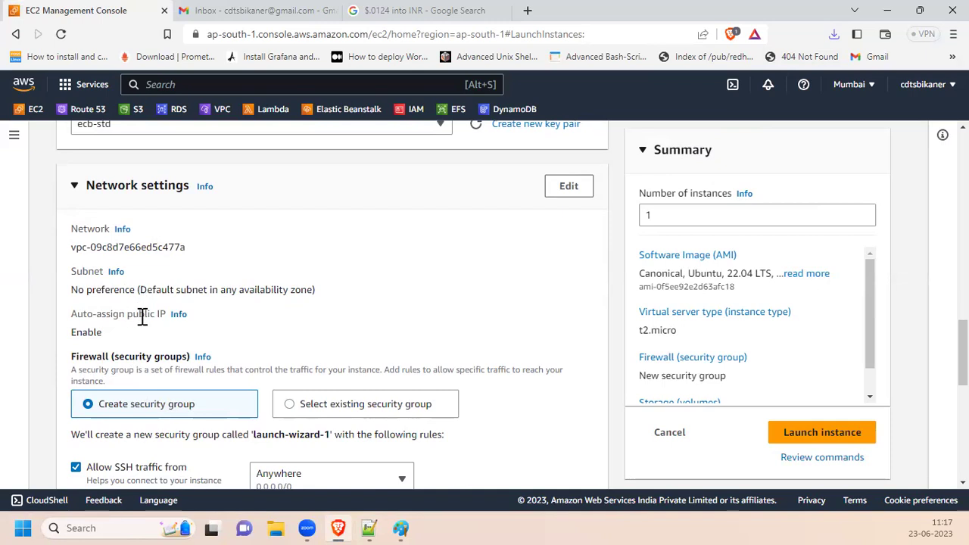
pyautogui.scroll(-2, 142, 318)
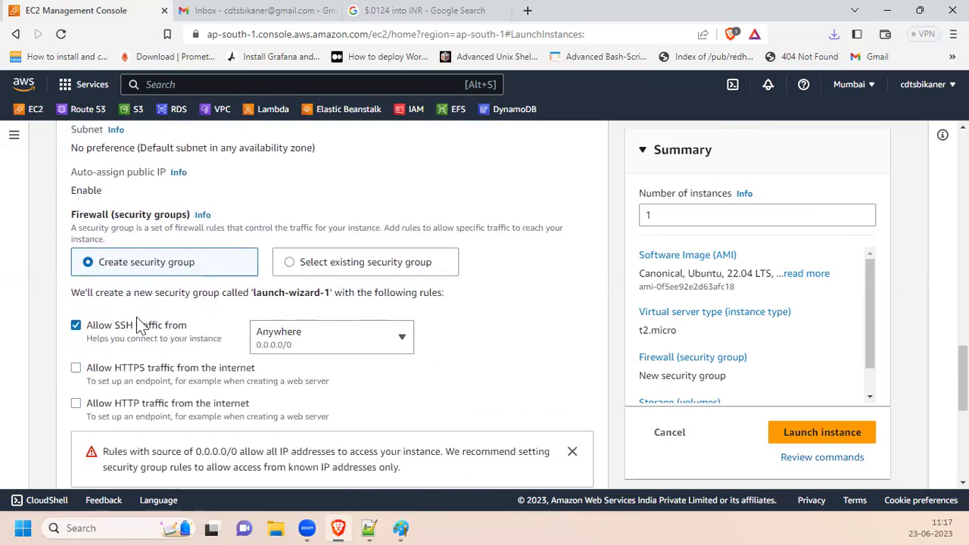
pyautogui.scroll(1, 162, 303)
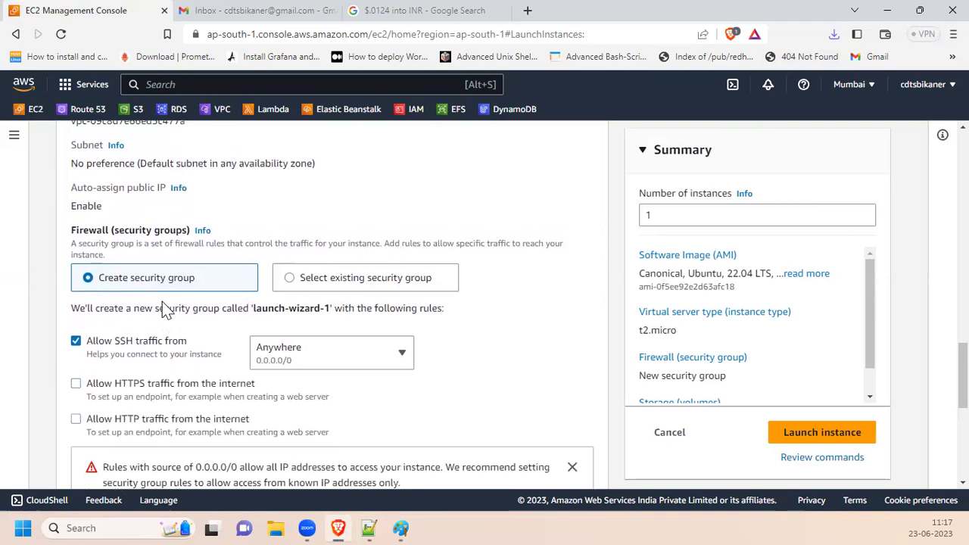
pyautogui.scroll(3, 159, 299)
pyautogui.scroll(-5, 174, 302)
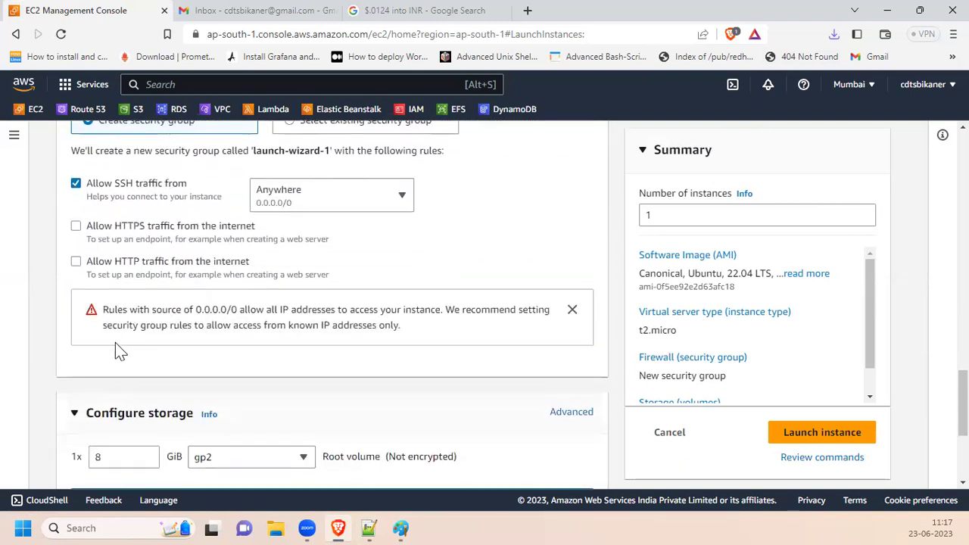
pyautogui.scroll(-3, 115, 349)
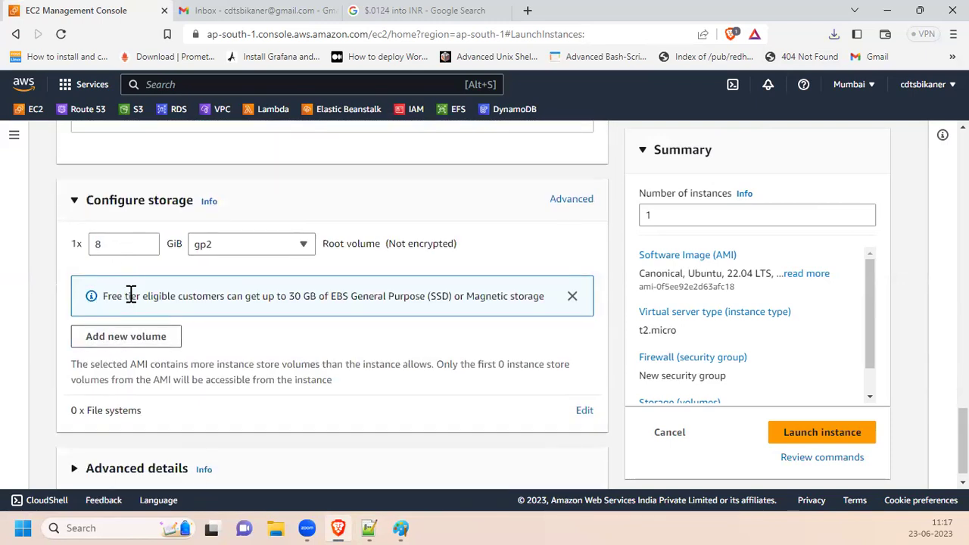
pyautogui.moveTo(106, 296); pyautogui.dragTo(502, 296)
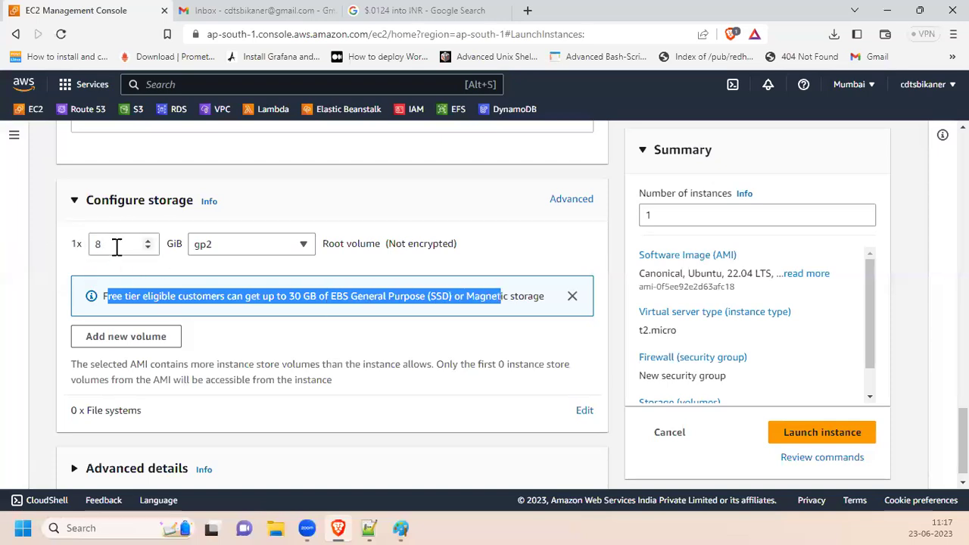
pyautogui.moveTo(107, 244); pyautogui.dragTo(91, 244)
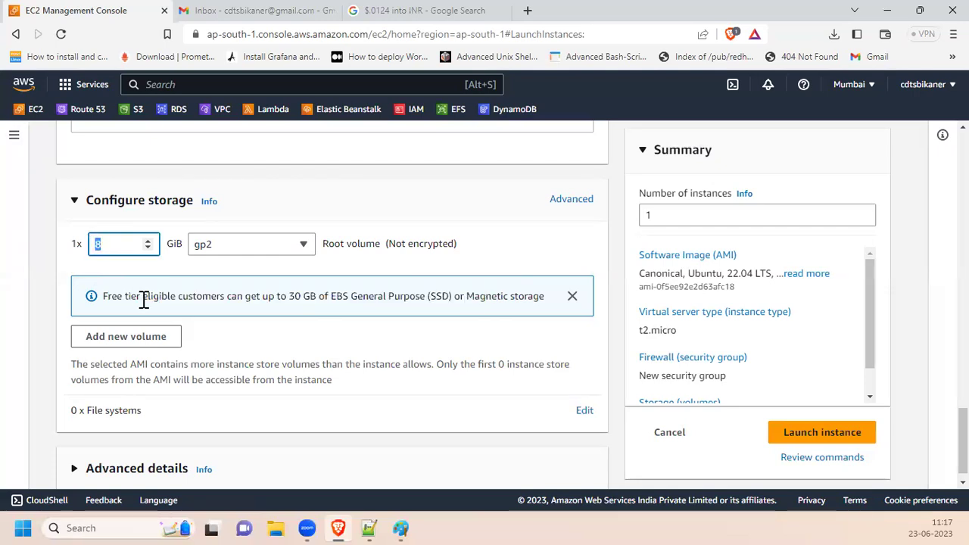
pyautogui.write('12')
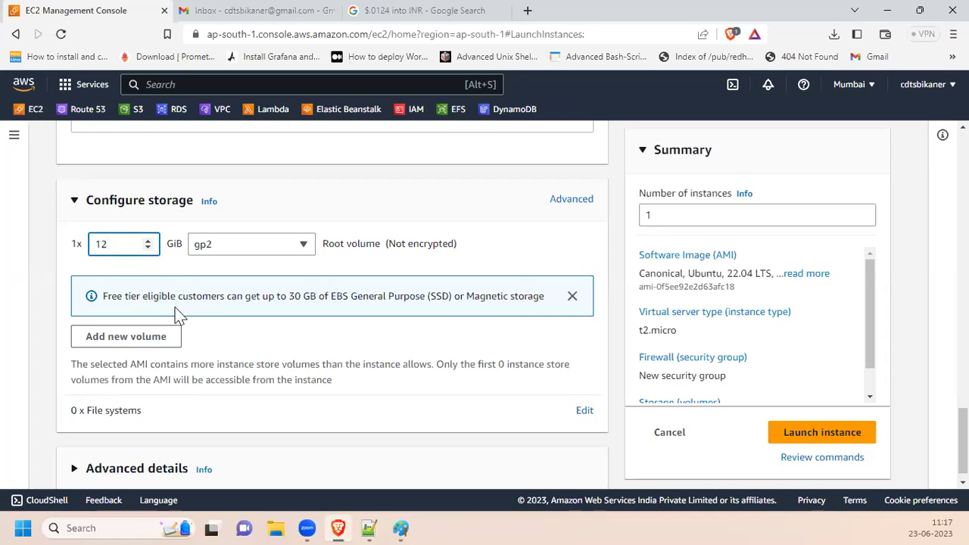
# Step: Switch to Notepad++ and add the note "--> in a single region you can boot 20 machines (intances) at a time" below the key note
pyautogui.scroll(-1, 178, 322)
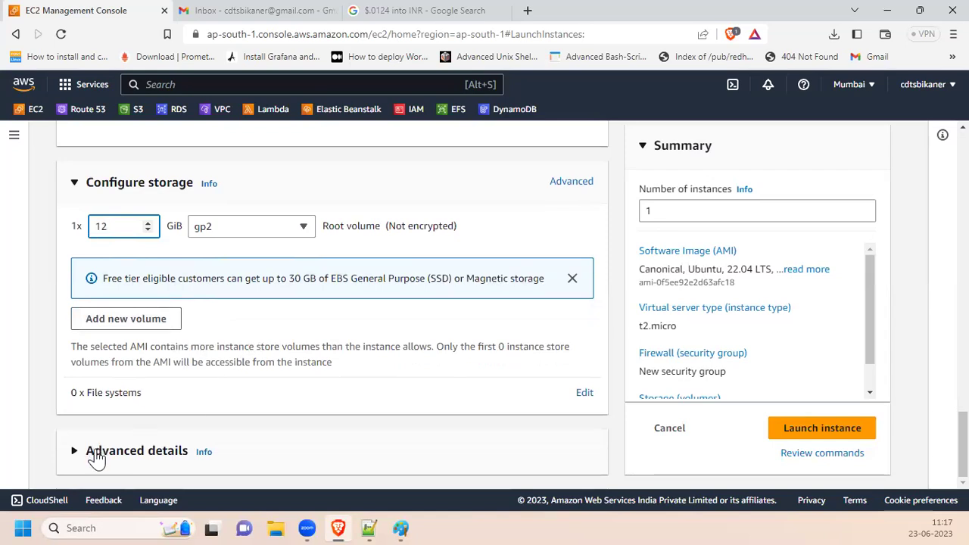
pyautogui.doubleClick(655, 213)
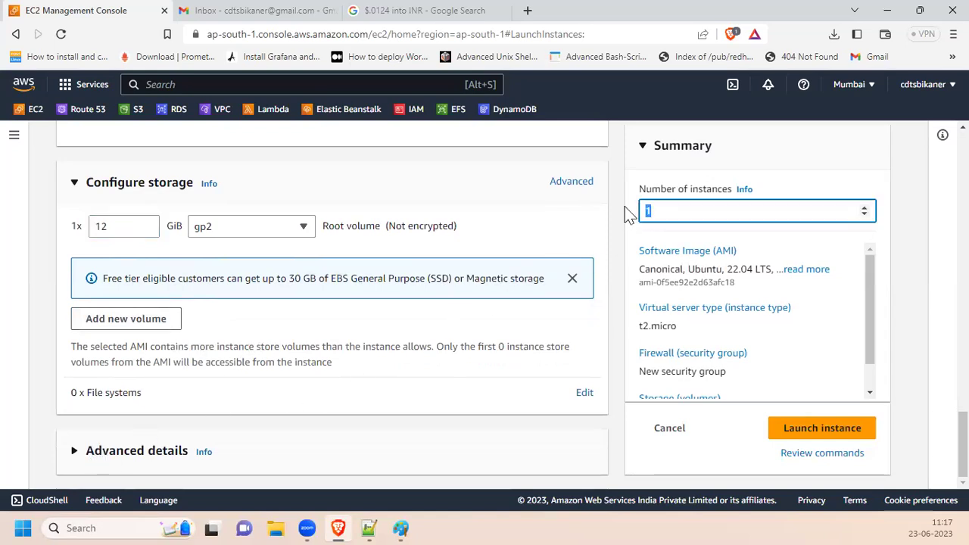
pyautogui.click(369, 521)
pyautogui.click(731, 299)
pyautogui.press('Return')
pyautogui.press('Return')
pyautogui.write('-')
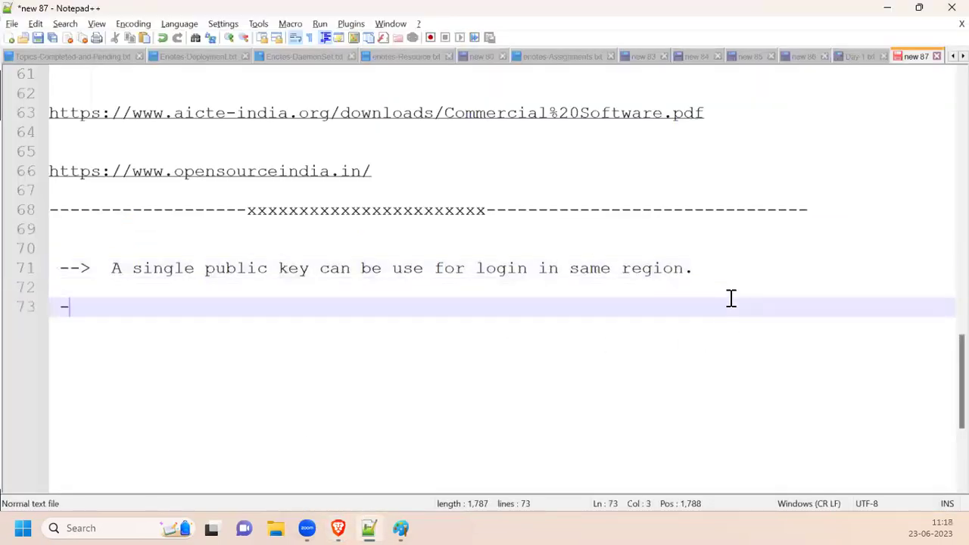
pyautogui.write('->  in a single t')
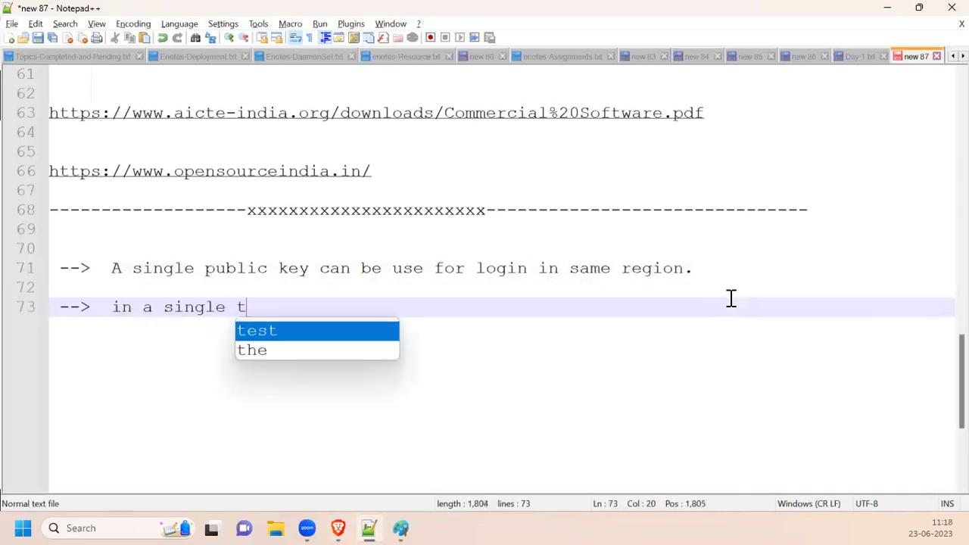
pyautogui.press('BackSpace')
pyautogui.write('r')
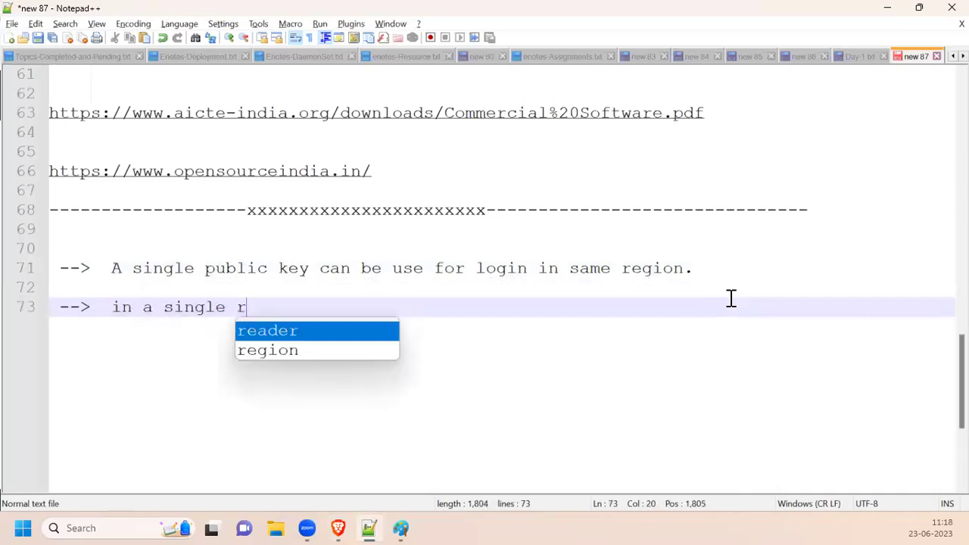
pyautogui.write('egion you can ')
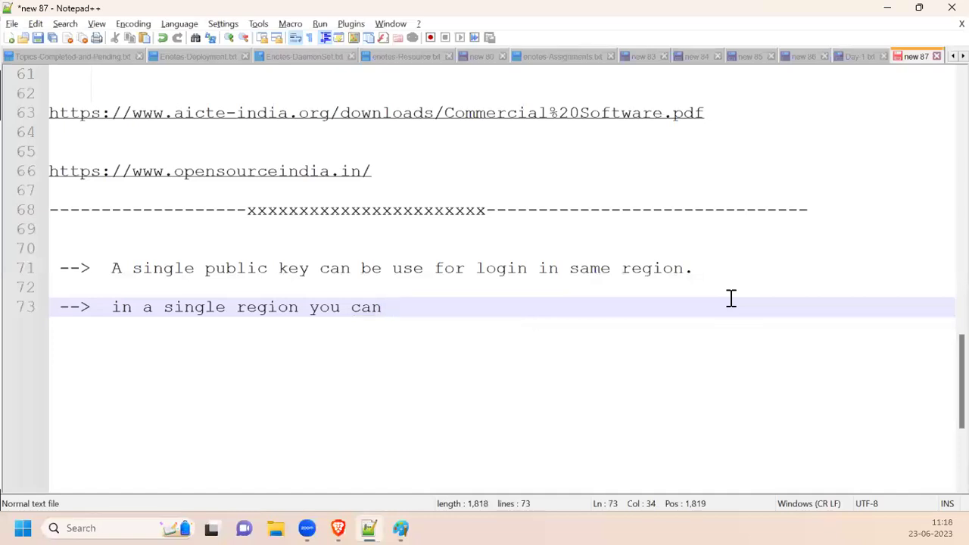
pyautogui.write('boot 20 machin')
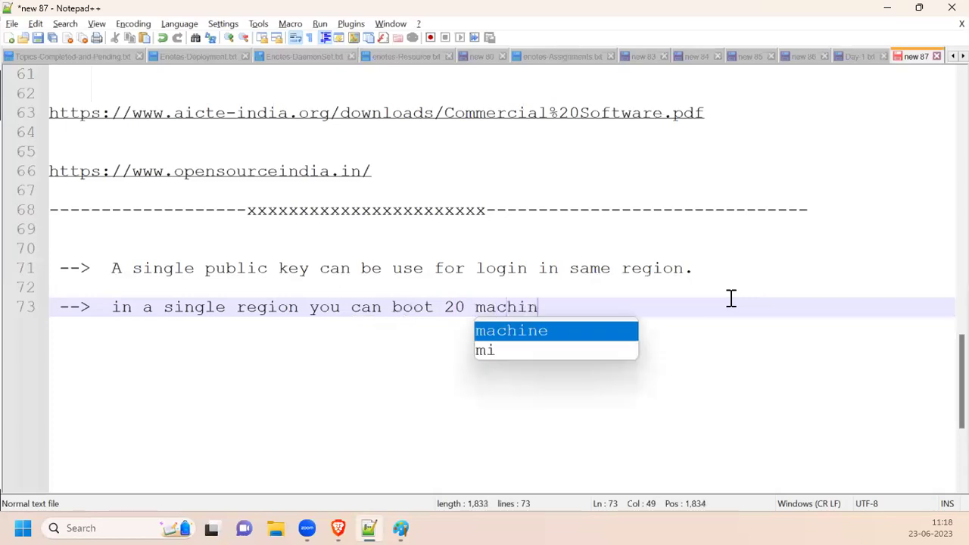
pyautogui.write('es (intances)  at')
pyautogui.press('BackSpace')
pyautogui.write('a time')
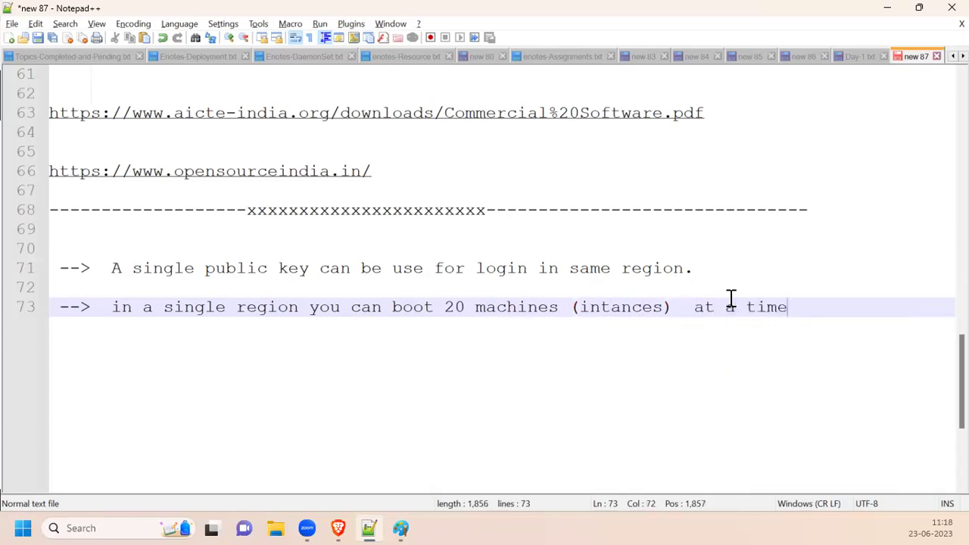
# Step: Switch back to the browser, try 20 as the number of instances and reset it to 1
pyautogui.hotkey('alt', 'Tab')
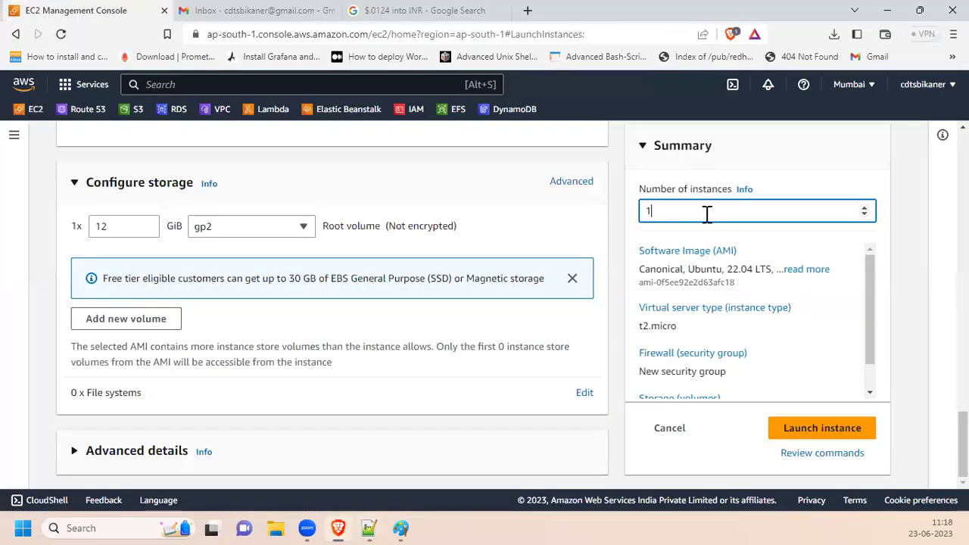
pyautogui.moveTo(692, 207); pyautogui.dragTo(605, 200)
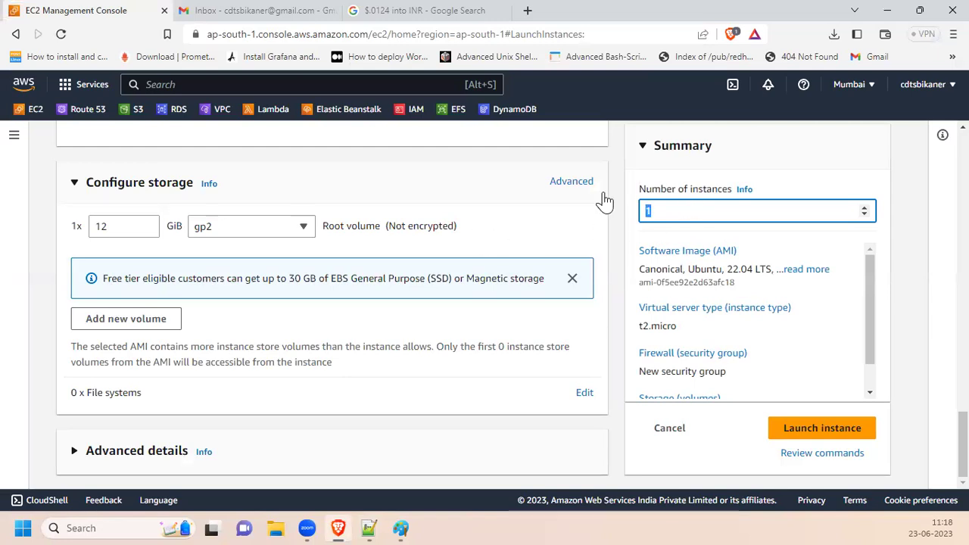
pyautogui.write('20')
pyautogui.press('BackSpace')
pyautogui.press('BackSpace')
pyautogui.write('1')
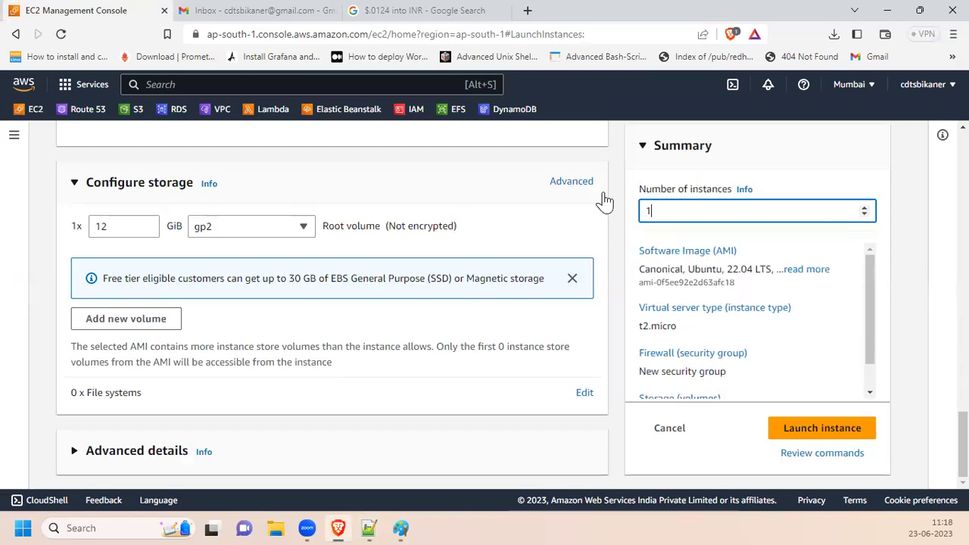
# Step: Review the Ubuntu quick-start image and the Ubuntu Server versions offered as Amazon Machine Images, keeping the current selection
pyautogui.scroll(10, 538, 379)
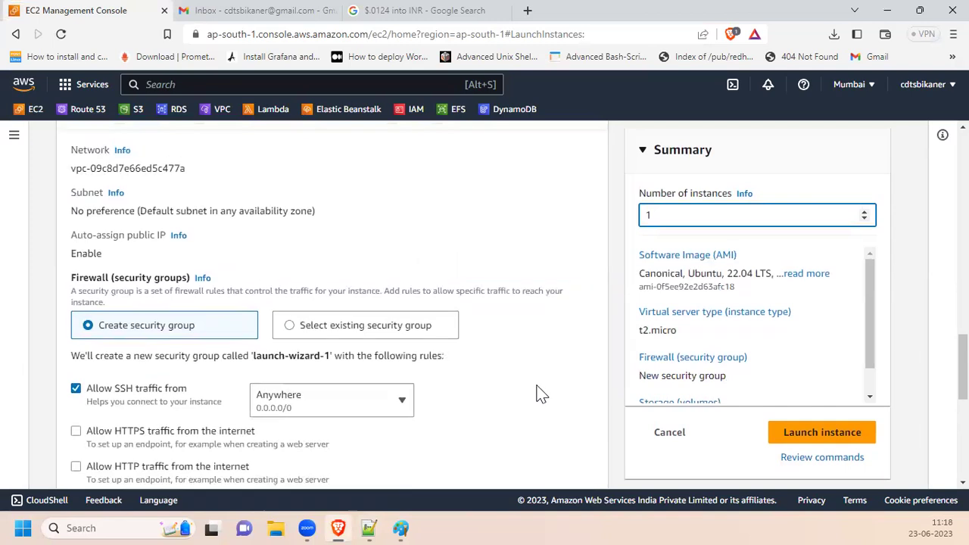
pyautogui.scroll(4, 539, 394)
pyautogui.scroll(-1, 534, 378)
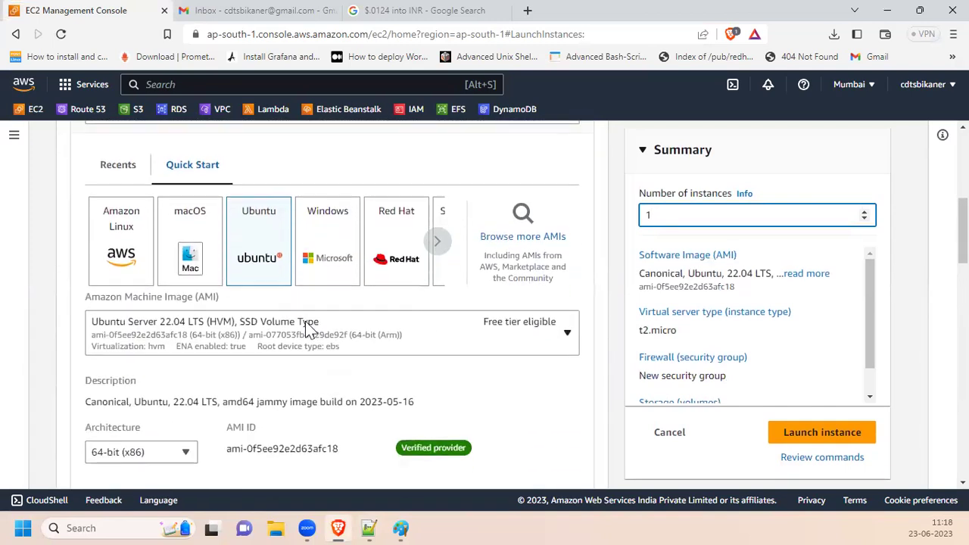
pyautogui.click(269, 257)
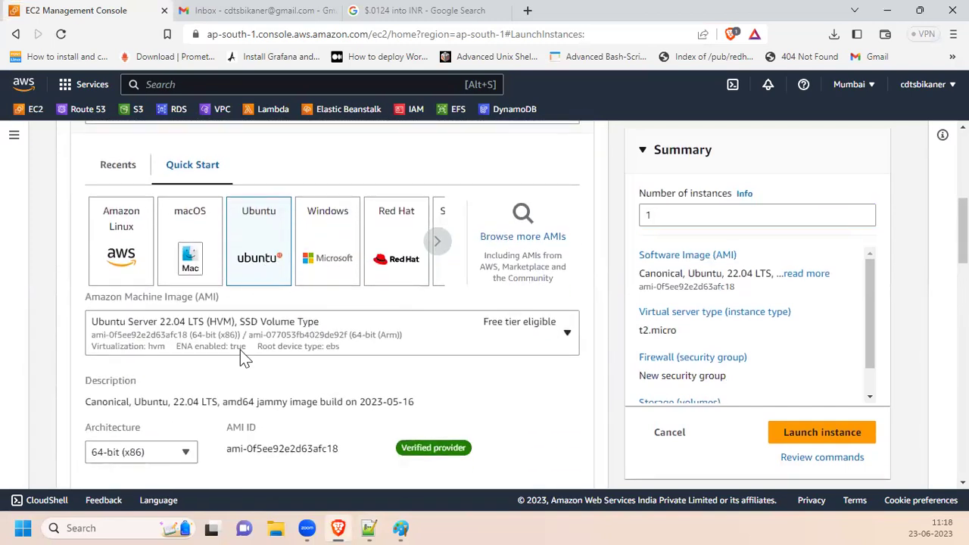
pyautogui.scroll(-1, 237, 355)
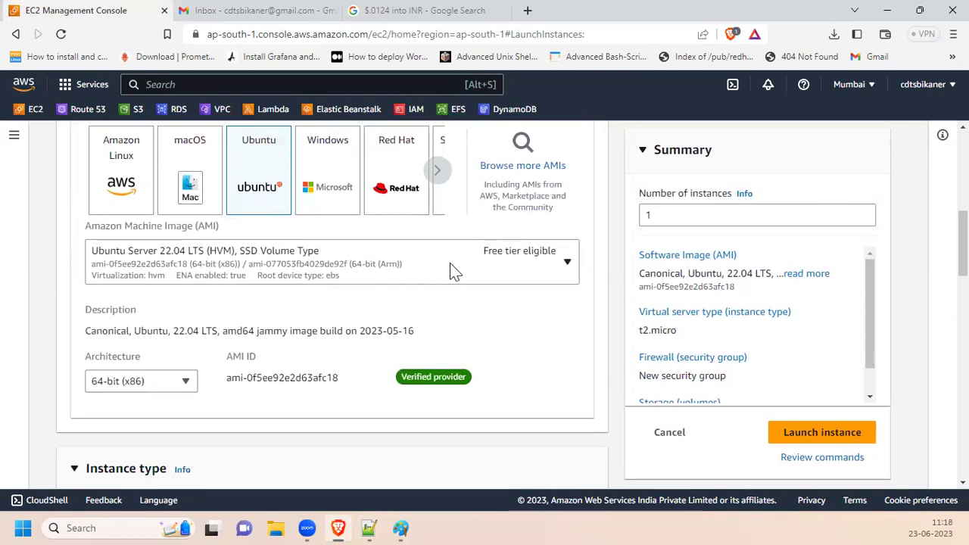
pyautogui.click(179, 273)
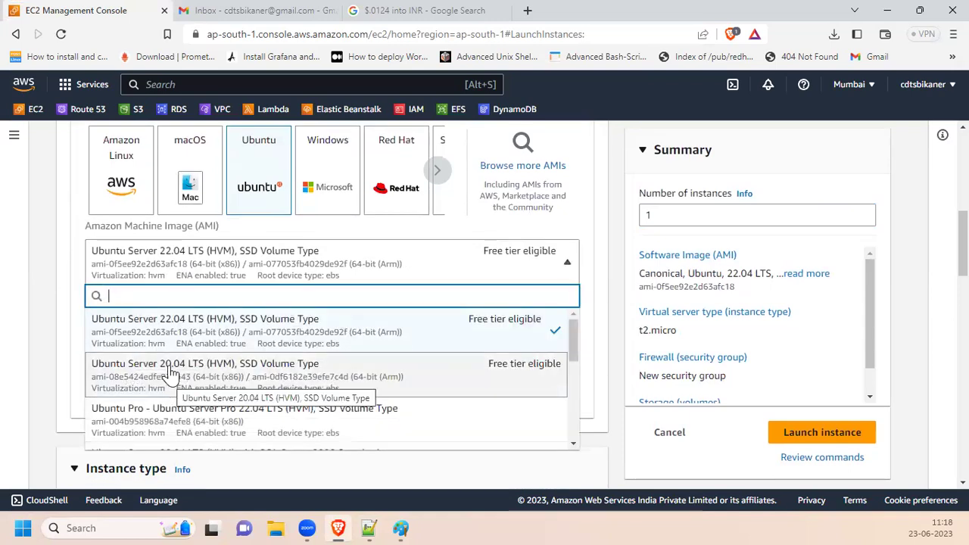
pyautogui.click(44, 268)
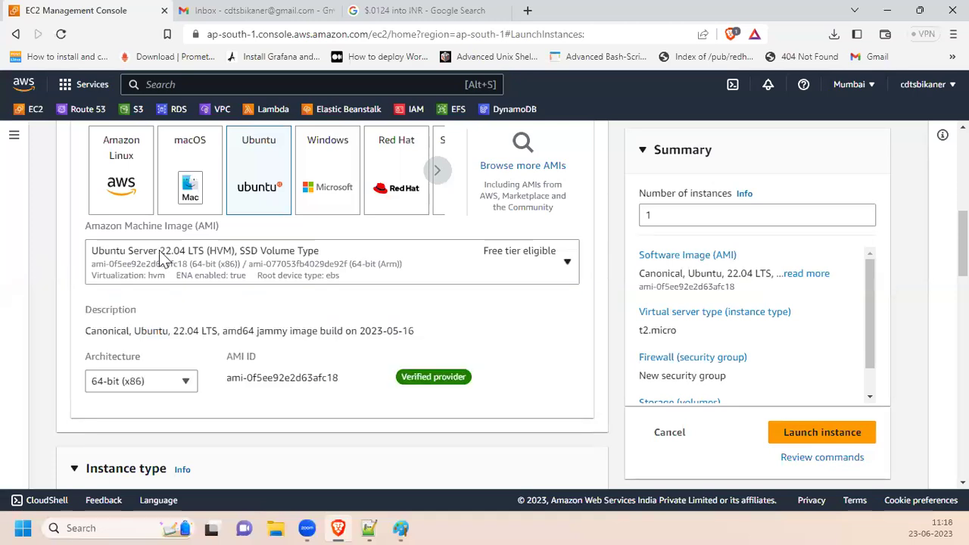
# Step: Review the launch settings from the Ubuntu image, instance type and key pair through the network, security group rules and storage
pyautogui.scroll(-3, 212, 299)
pyautogui.scroll(2, 210, 303)
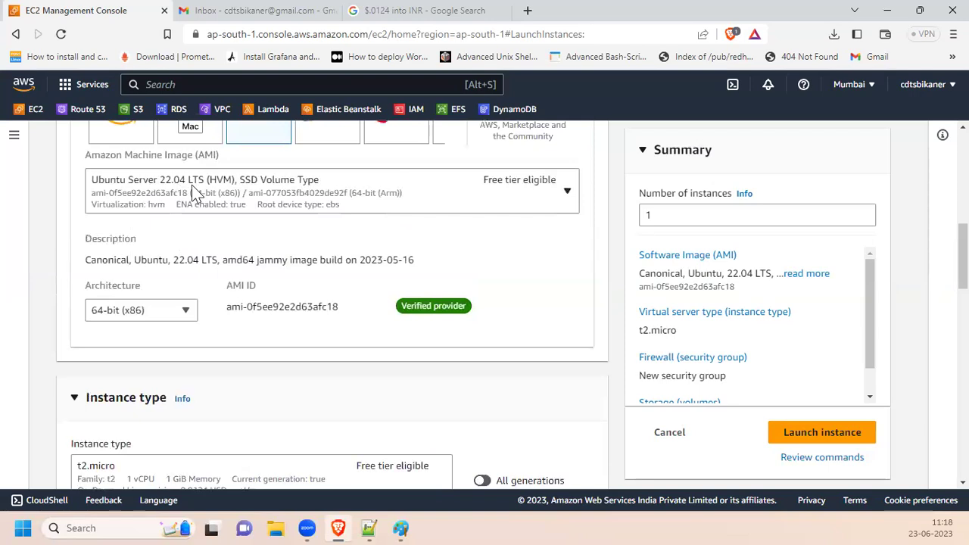
pyautogui.scroll(-1, 215, 347)
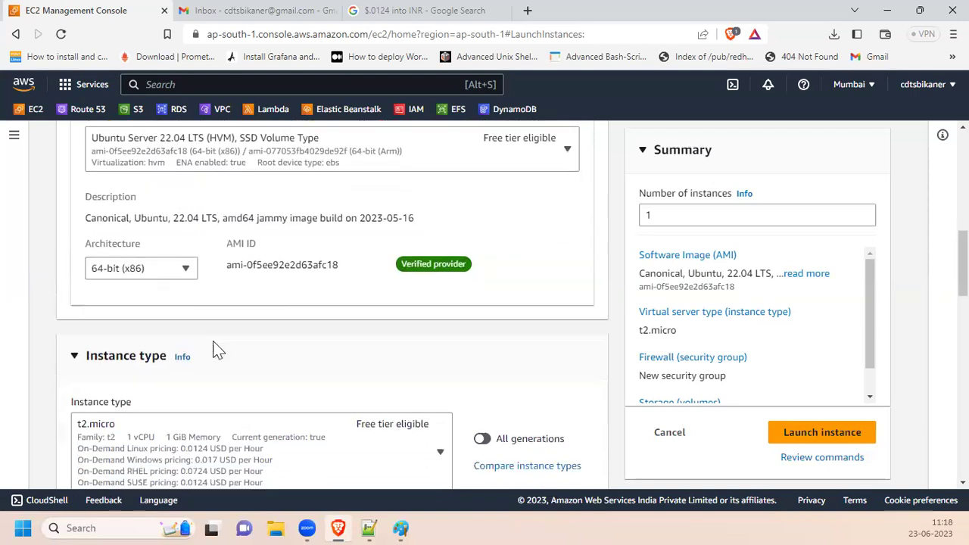
pyautogui.scroll(-3, 216, 349)
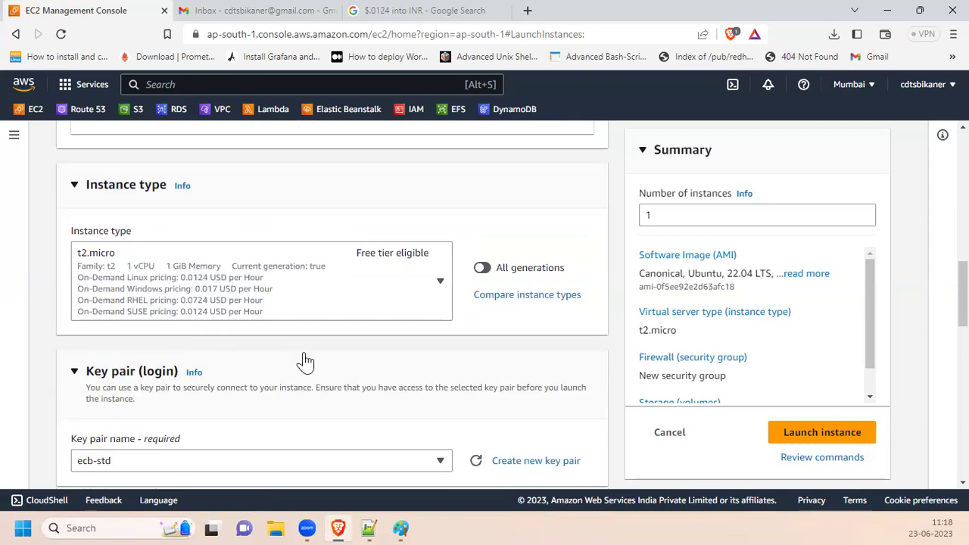
pyautogui.scroll(-5, 303, 361)
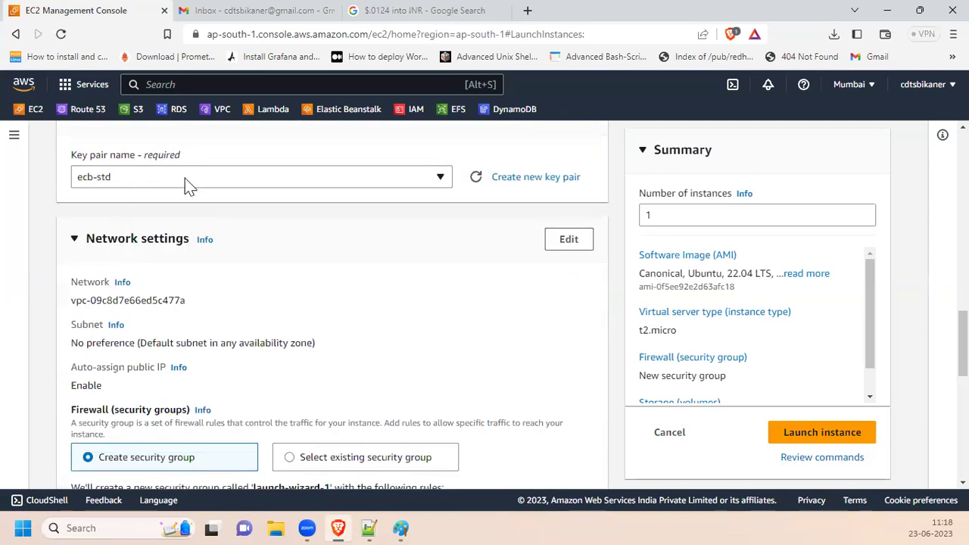
pyautogui.scroll(-2, 159, 391)
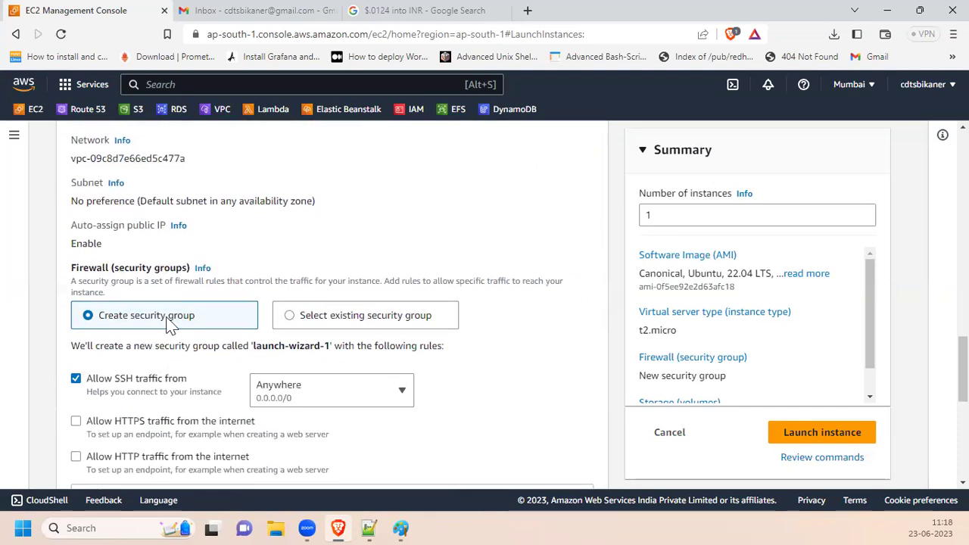
pyautogui.scroll(1, 136, 261)
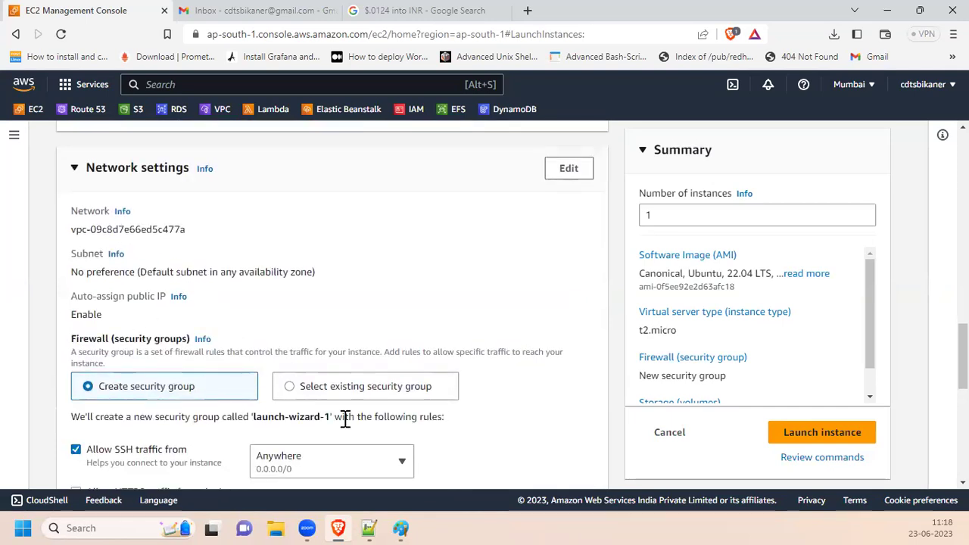
pyautogui.scroll(-1, 210, 384)
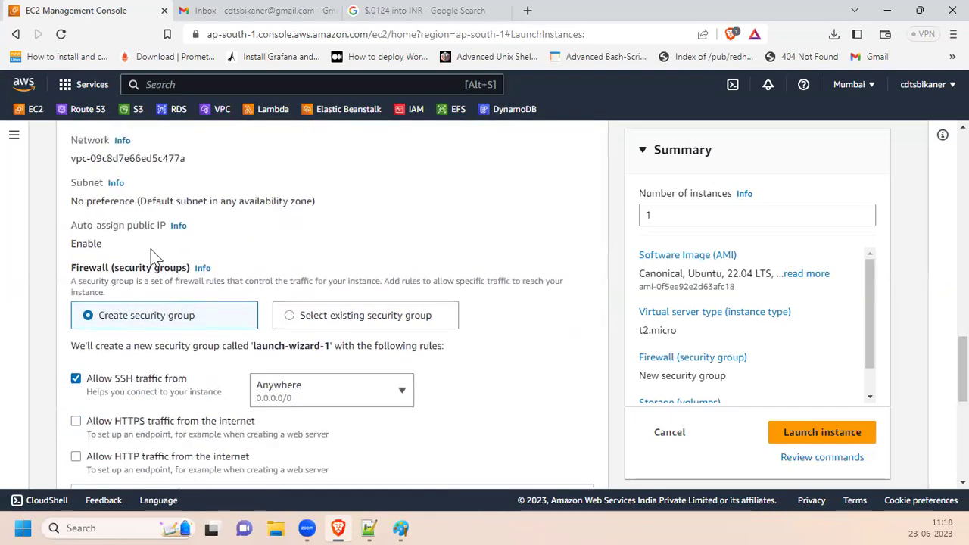
pyautogui.scroll(1, 167, 276)
pyautogui.scroll(2, 167, 287)
pyautogui.scroll(-2, 165, 321)
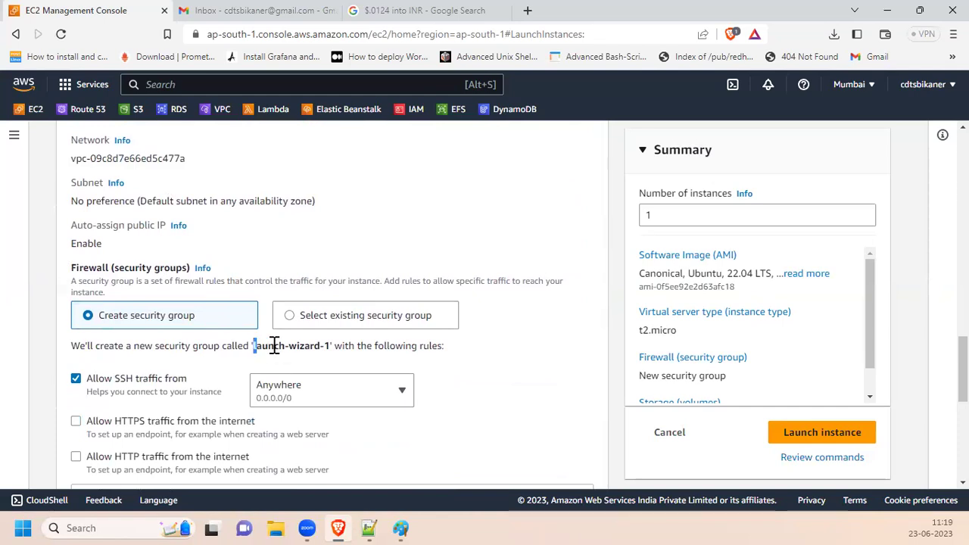
pyautogui.moveTo(274, 345); pyautogui.dragTo(321, 349)
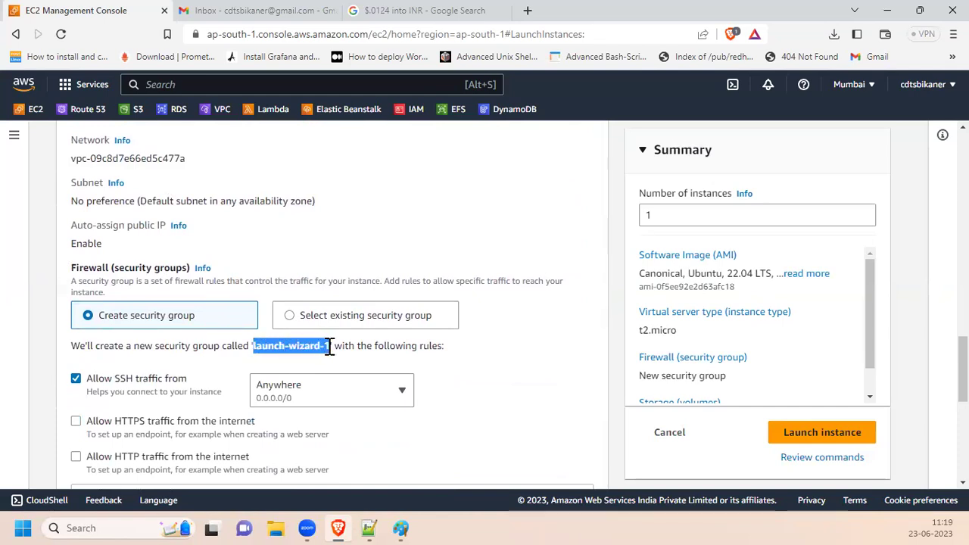
pyautogui.scroll(-3, 303, 356)
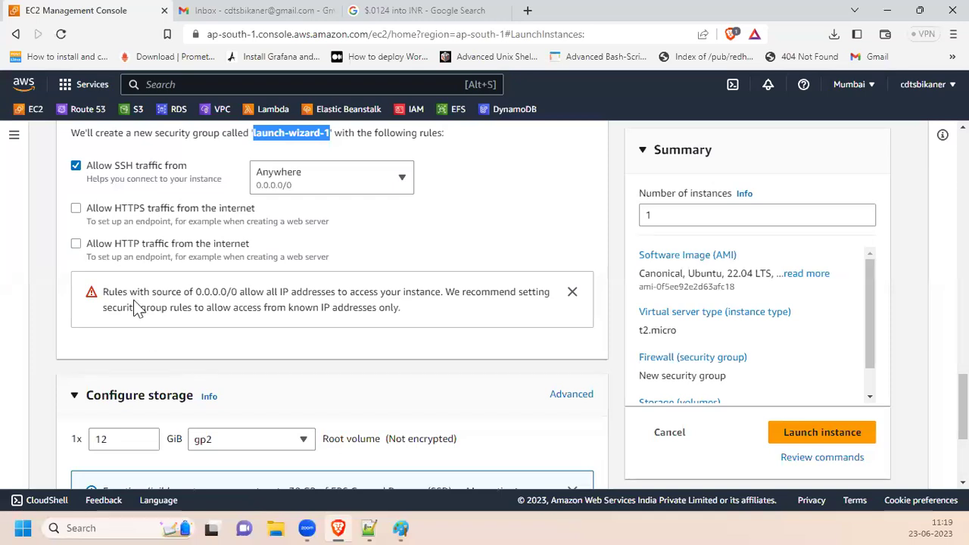
pyautogui.scroll(2, 136, 306)
pyautogui.scroll(-2, 243, 369)
pyautogui.scroll(-2, 236, 378)
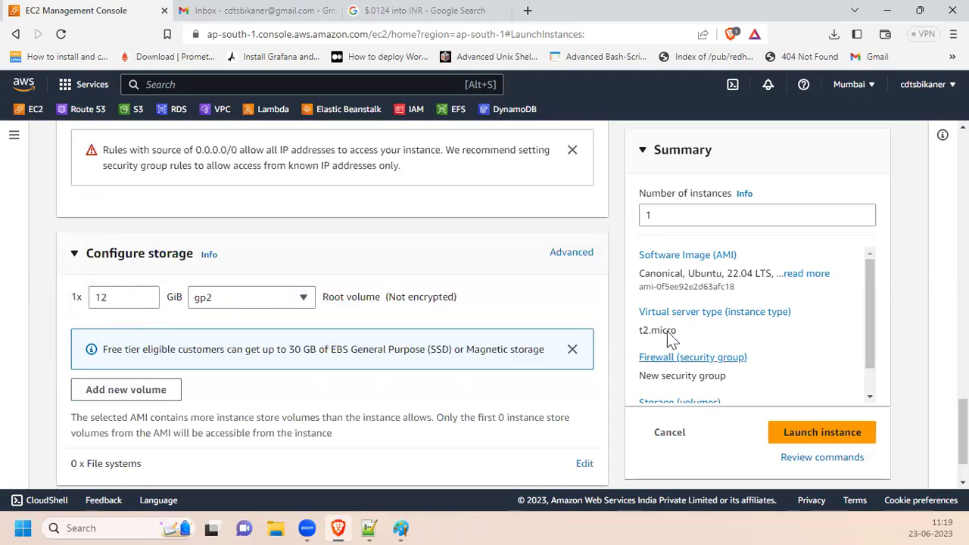
# Step: Launch the single configured instance and open the list of all instances
pyautogui.moveTo(658, 217); pyautogui.dragTo(633, 222)
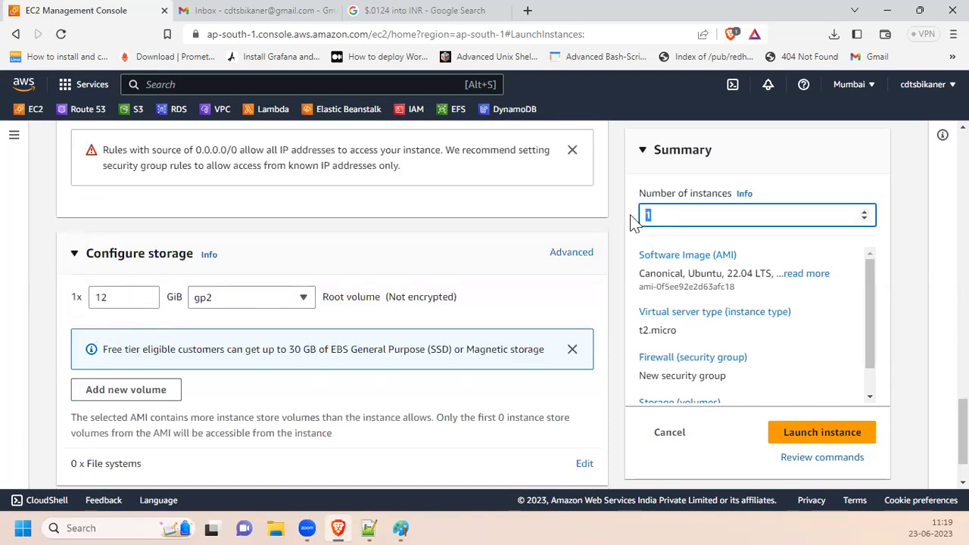
pyautogui.click(831, 434)
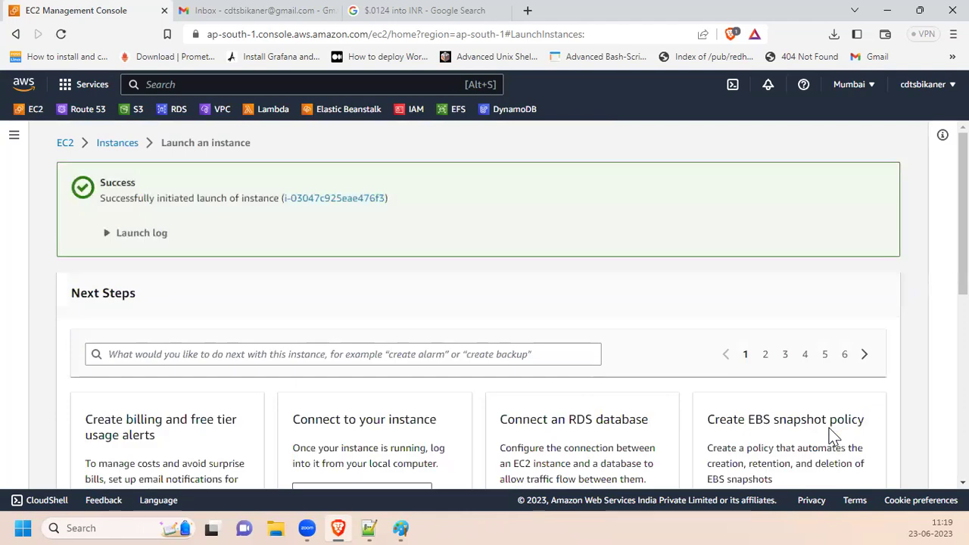
pyautogui.scroll(-5, 830, 446)
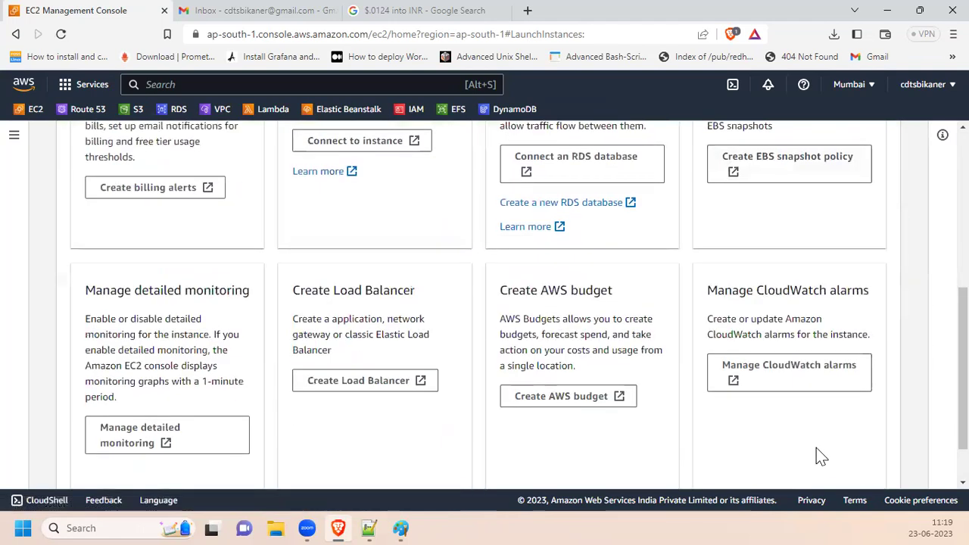
pyautogui.scroll(5, 820, 457)
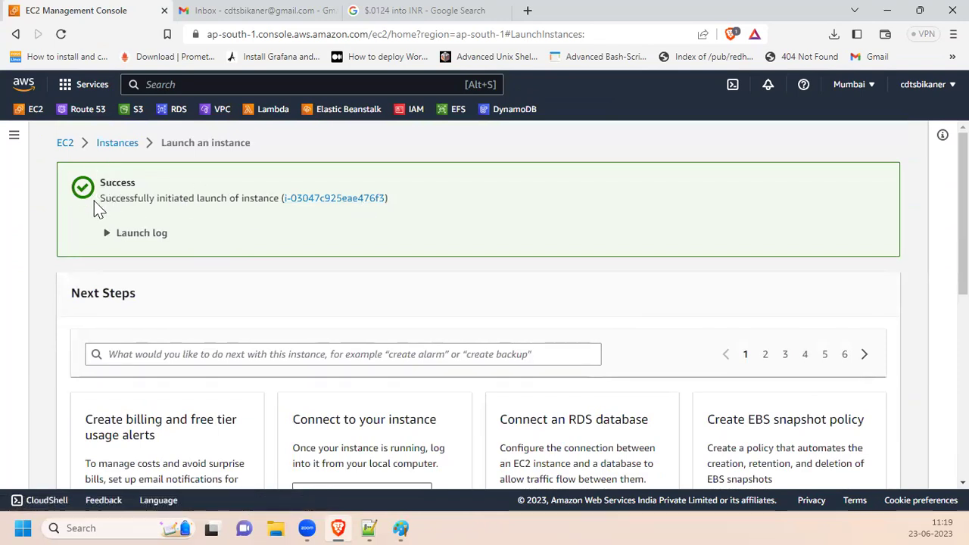
pyautogui.scroll(-5, 104, 222)
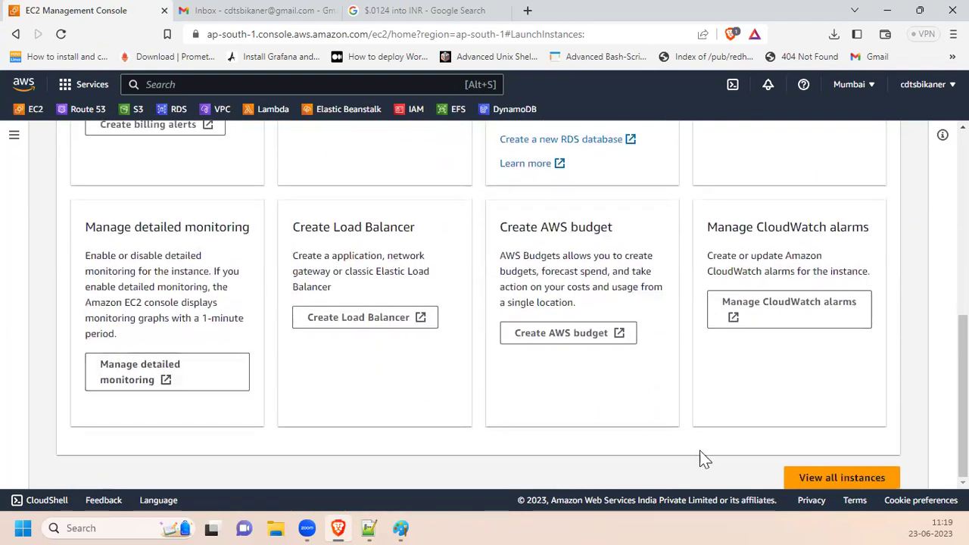
pyautogui.click(836, 473)
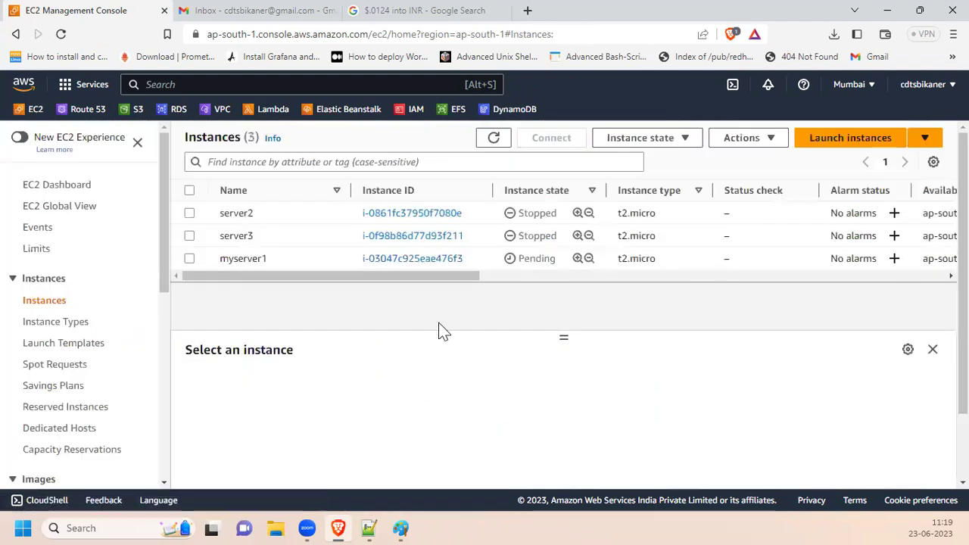
# Step: Filter the instance list by Instance state = running and refresh the list
pyautogui.click(222, 162)
pyautogui.scroll(-1, 256, 409)
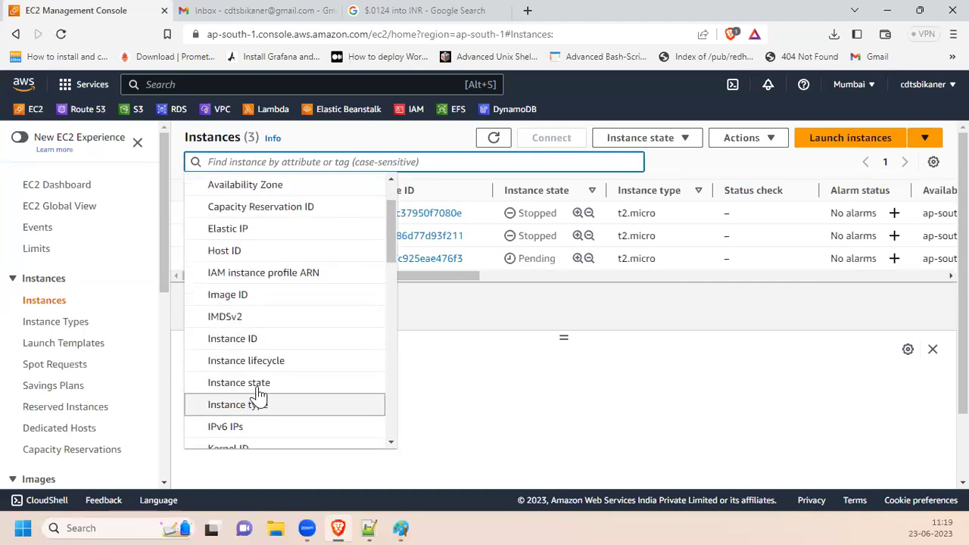
pyautogui.click(252, 382)
pyautogui.click(272, 292)
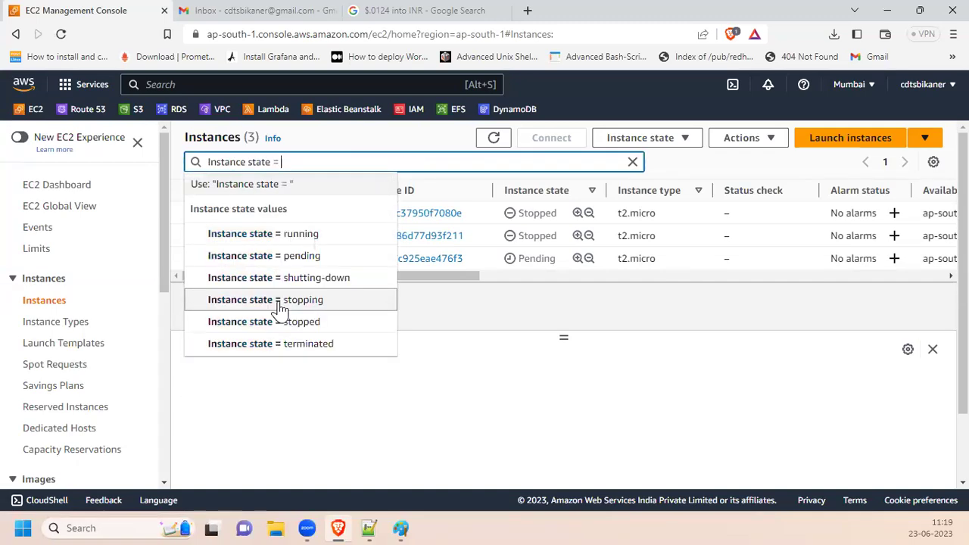
pyautogui.click(305, 233)
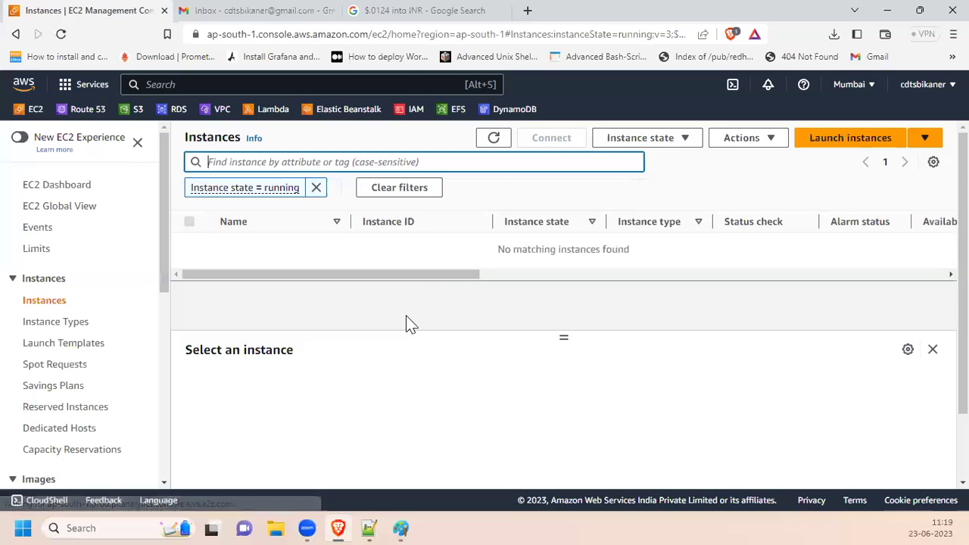
pyautogui.click(493, 141)
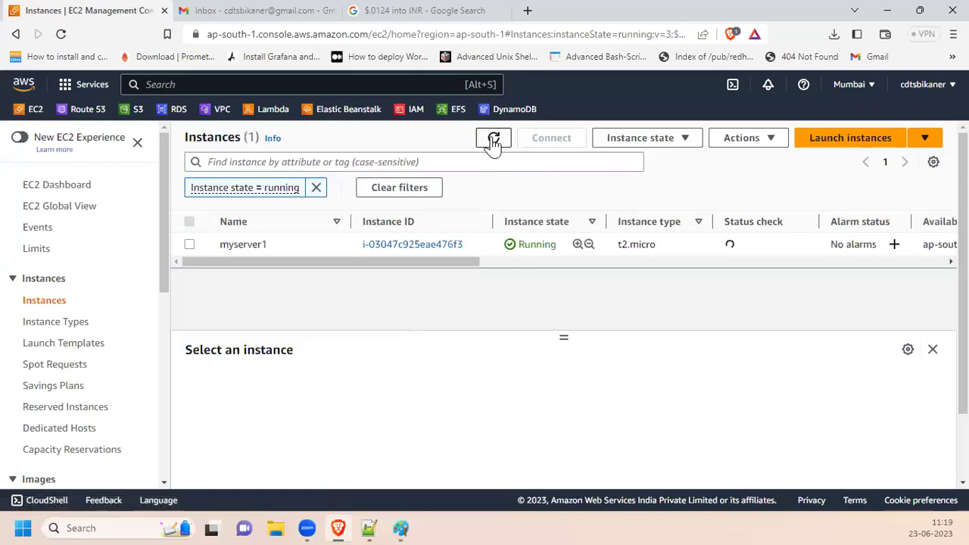
pyautogui.click(493, 140)
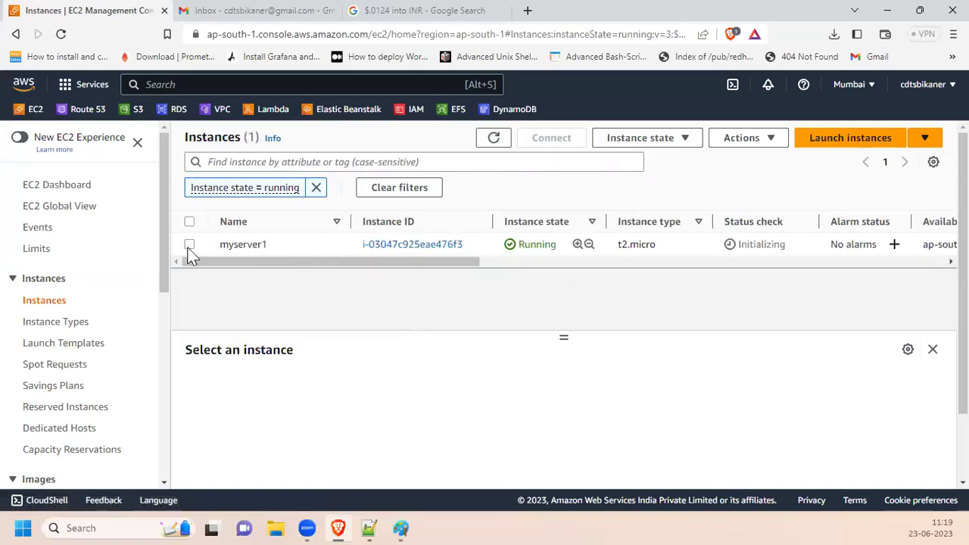
# Step: Select myserver1, inspect its instance state, type and status check columns, and refresh the list
pyautogui.click(253, 253)
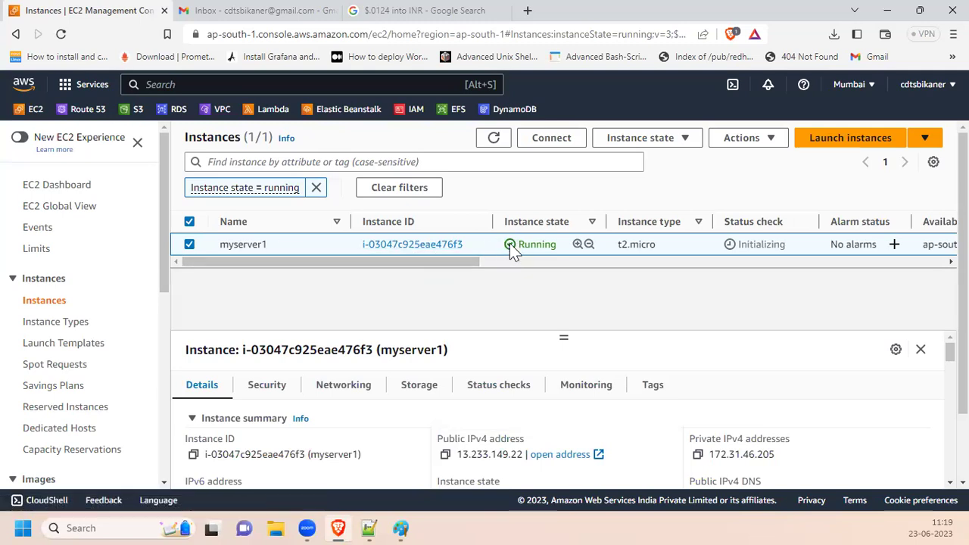
pyautogui.moveTo(480, 262); pyautogui.dragTo(505, 261)
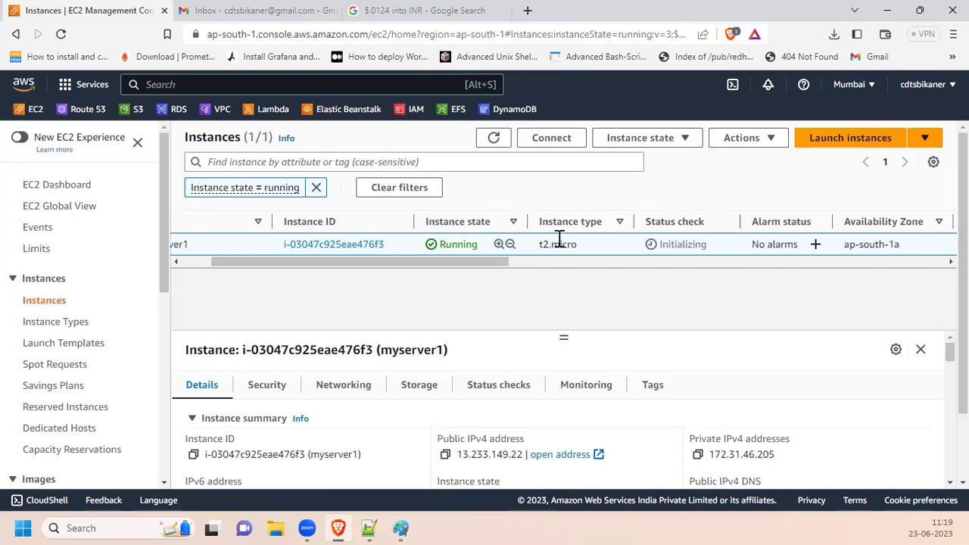
pyautogui.moveTo(493, 262); pyautogui.dragTo(516, 265)
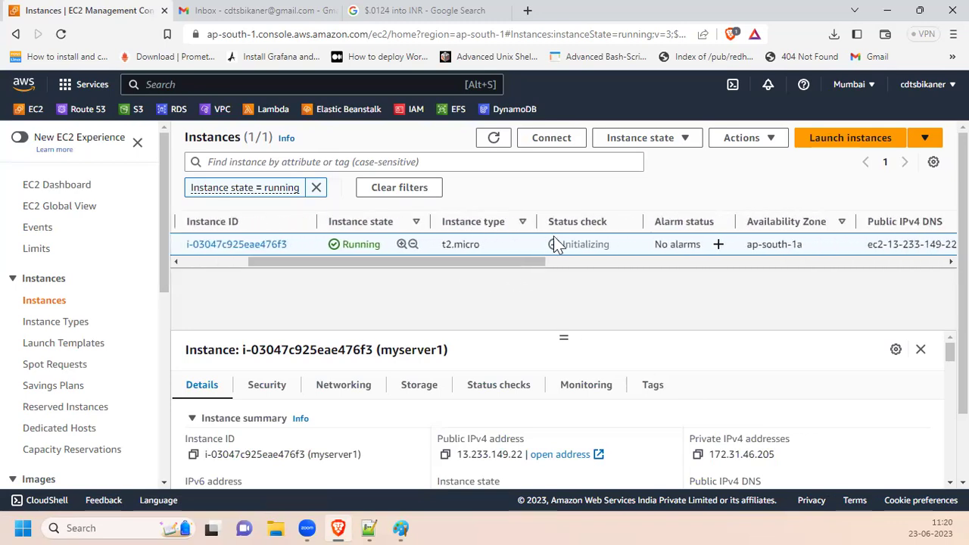
pyautogui.click(494, 136)
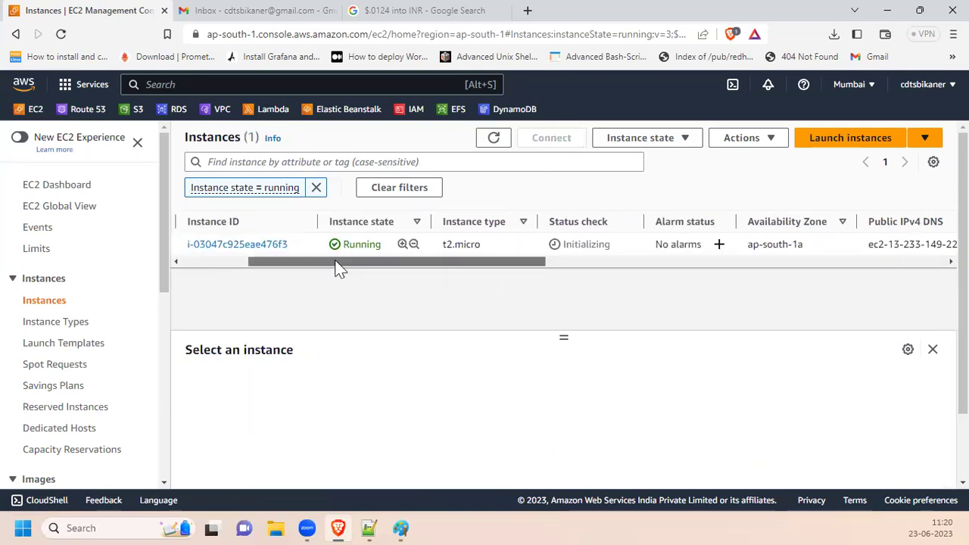
# Step: Select myserver1 again and examine its availability zone, public IPv4 DNS and public IPv4 address columns
pyautogui.moveTo(336, 264); pyautogui.dragTo(235, 252)
pyautogui.click(225, 242)
pyautogui.moveTo(325, 265); pyautogui.dragTo(517, 265)
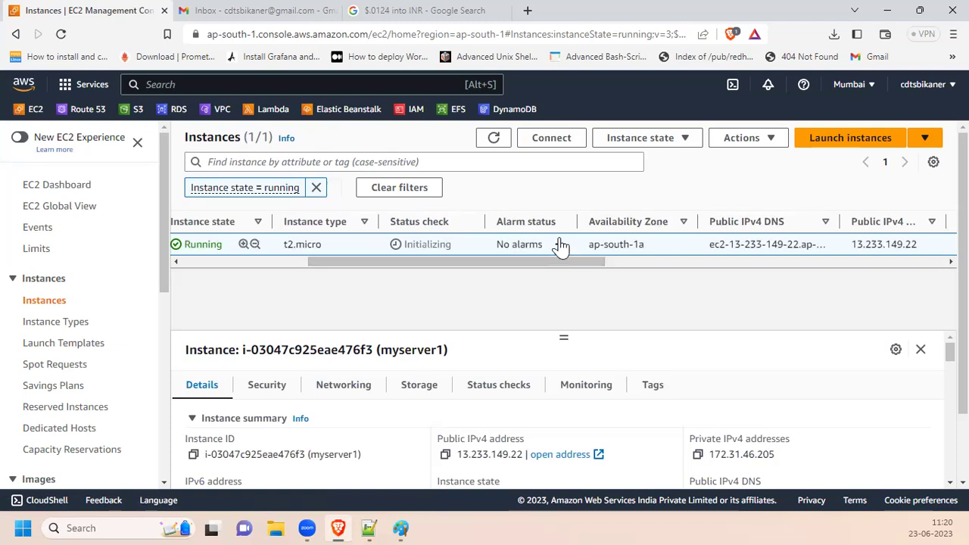
pyautogui.moveTo(598, 265); pyautogui.dragTo(661, 271)
pyautogui.moveTo(654, 221)
pyautogui.mouseDown()
pyautogui.moveTo(757, 225)
pyautogui.moveTo(697, 215)
pyautogui.moveTo(641, 227)
pyautogui.mouseUp()
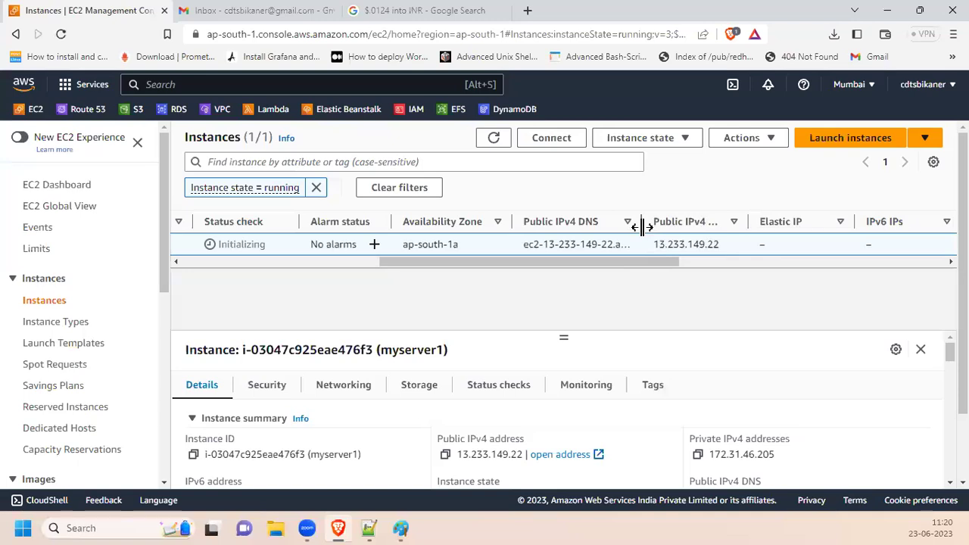
pyautogui.moveTo(580, 262); pyautogui.dragTo(297, 262)
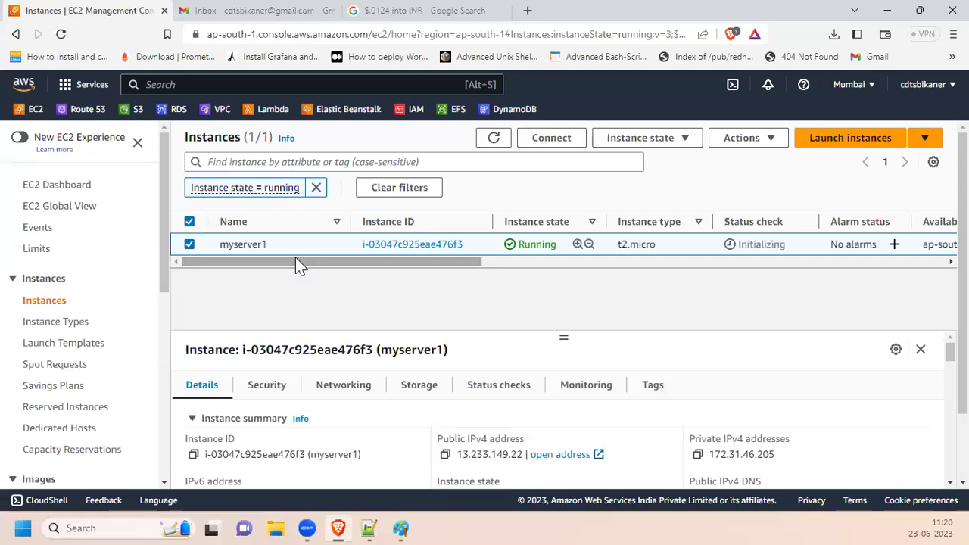
# Step: View the list of available AWS regions and close it, keeping Mumbai as the current region
pyautogui.click(856, 85)
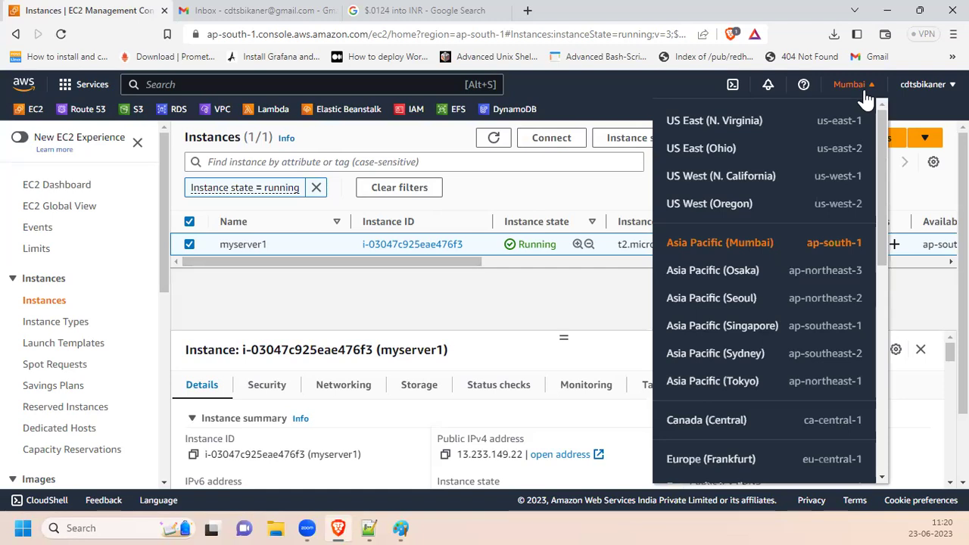
pyautogui.click(611, 91)
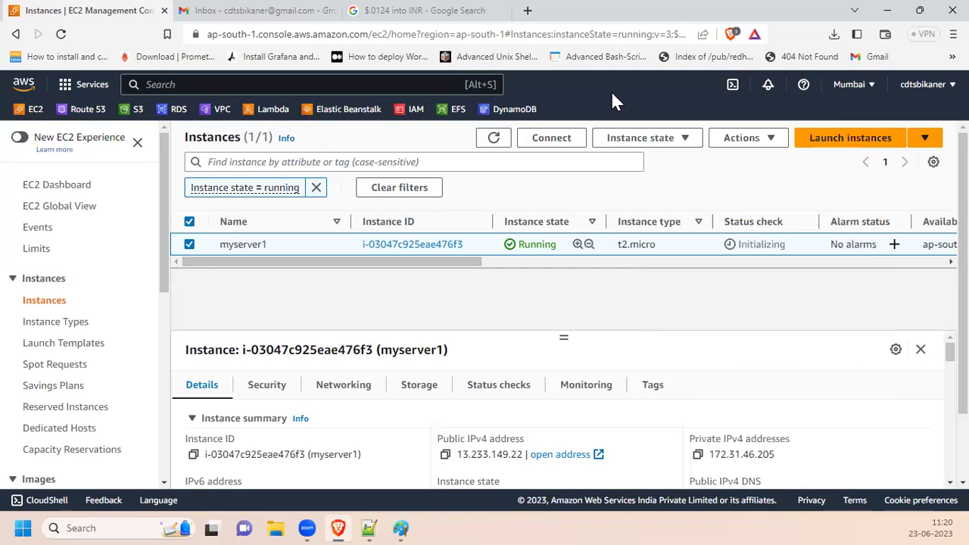
pyautogui.moveTo(419, 264); pyautogui.dragTo(488, 216)
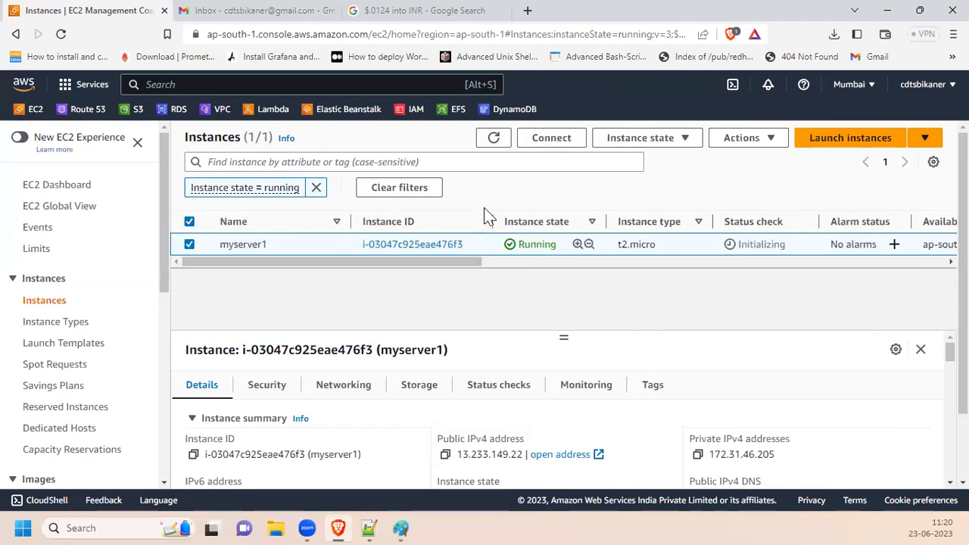
# Step: Refresh the running instances and enlarge the details pane of myserver1
pyautogui.click(493, 140)
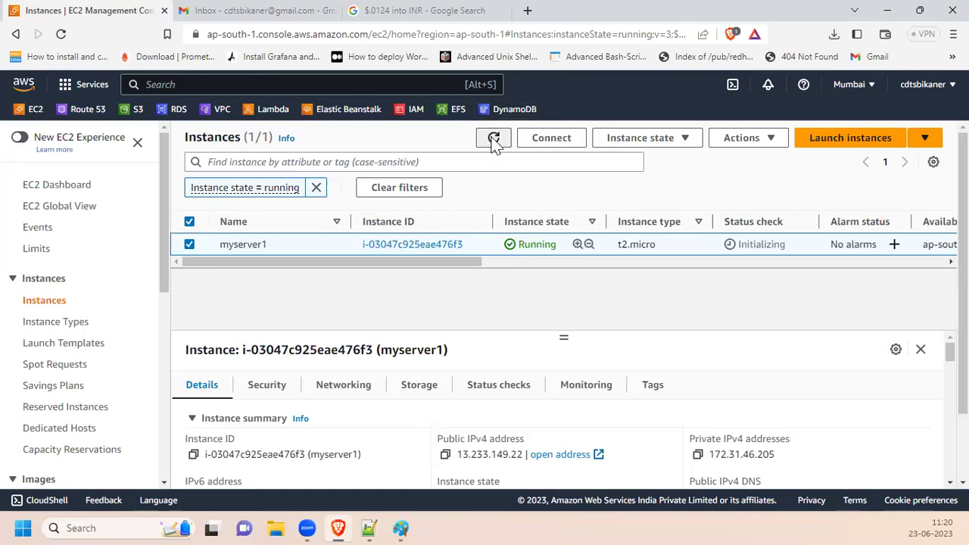
pyautogui.click(191, 249)
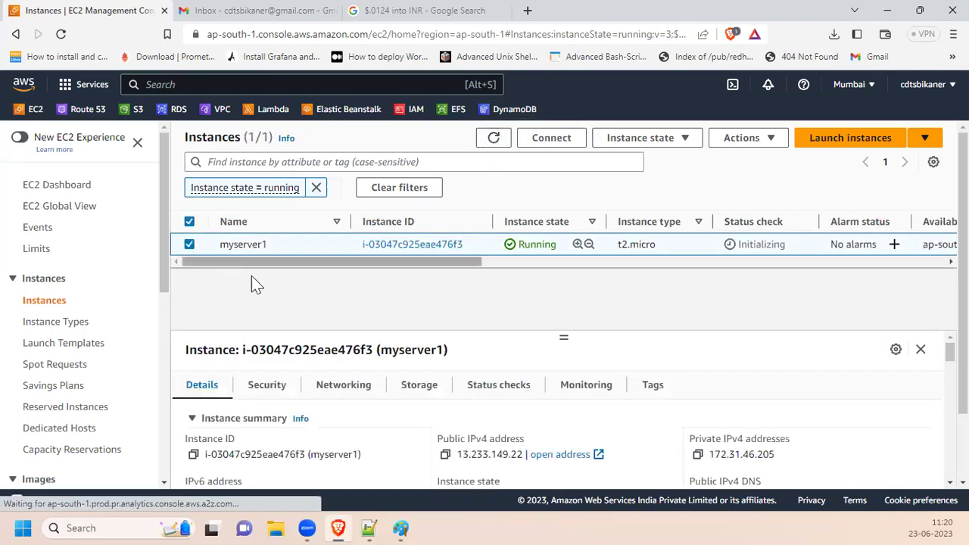
pyautogui.moveTo(563, 339); pyautogui.dragTo(561, 306)
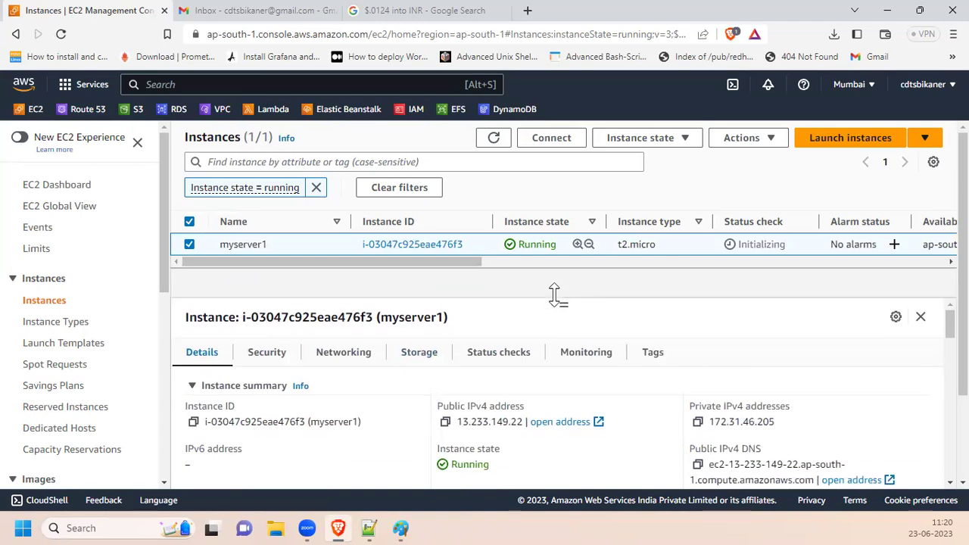
# Step: Examine the public and private IPv4 addresses in the instance summary of myserver1
pyautogui.moveTo(448, 409); pyautogui.dragTo(523, 407)
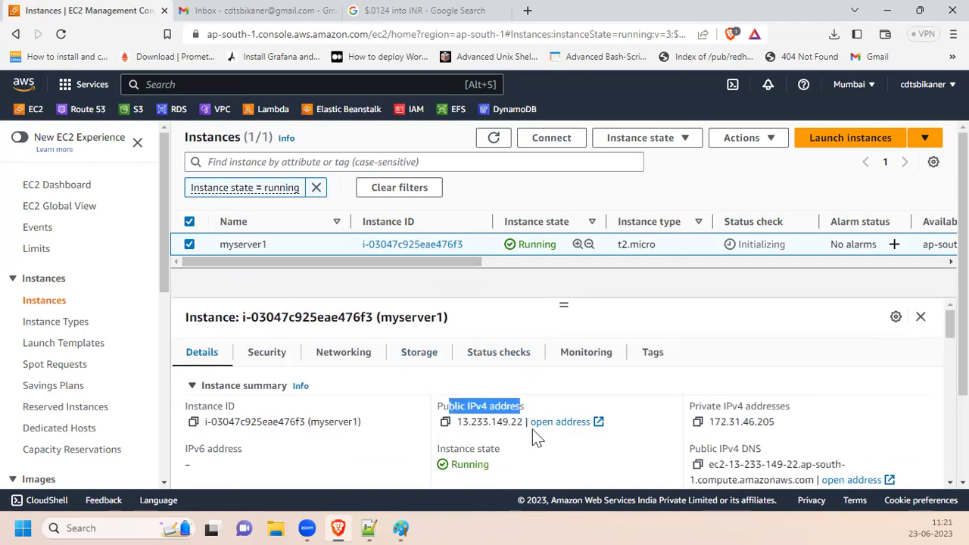
pyautogui.moveTo(714, 422); pyautogui.dragTo(822, 430)
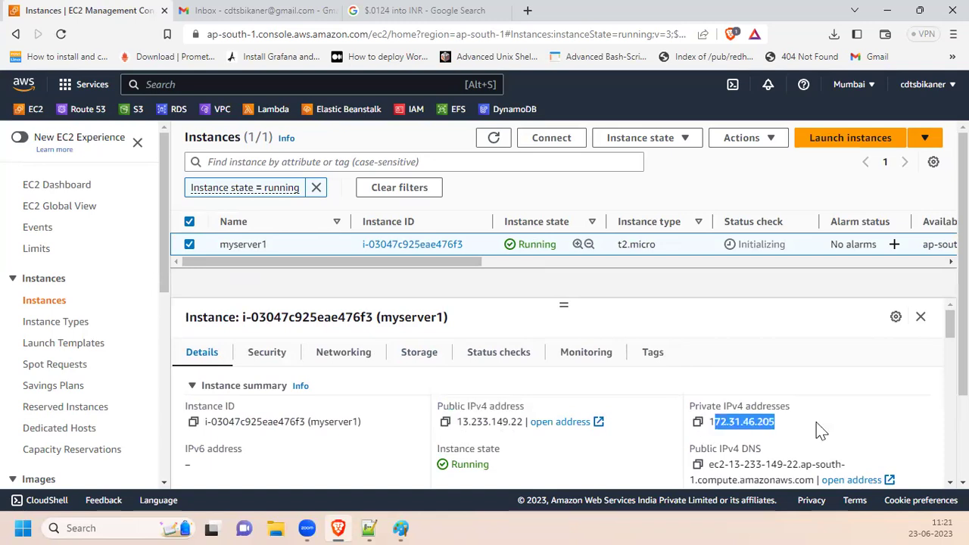
pyautogui.moveTo(461, 407); pyautogui.dragTo(524, 409)
pyautogui.moveTo(462, 423); pyautogui.dragTo(512, 424)
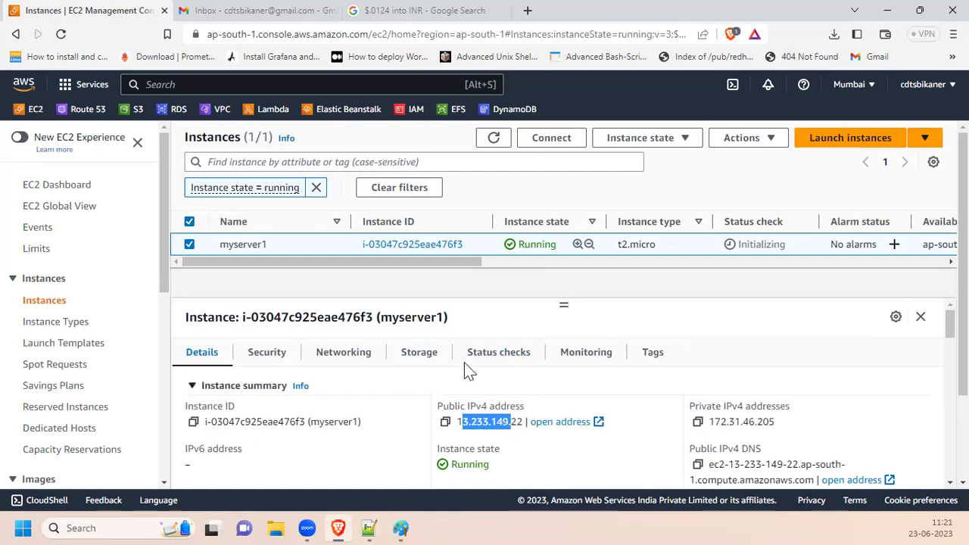
pyautogui.click(488, 291)
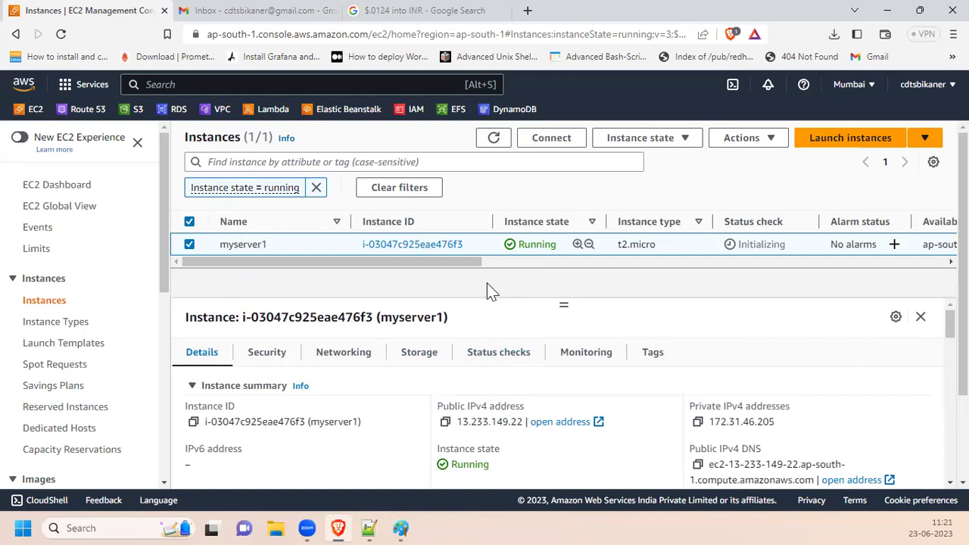
# Step: Refresh the instance list, reselect myserver1 and copy its public IPv4 address
pyautogui.click(480, 144)
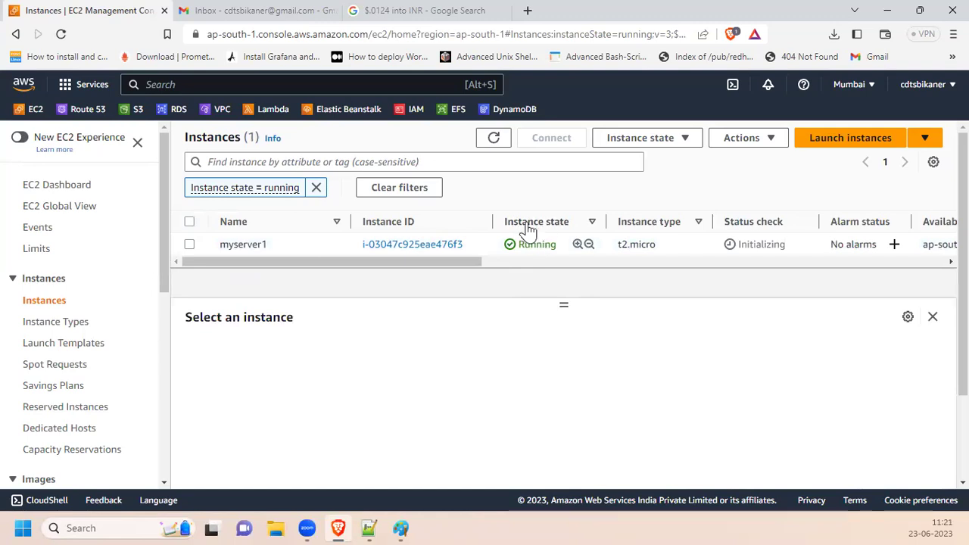
pyautogui.click(229, 245)
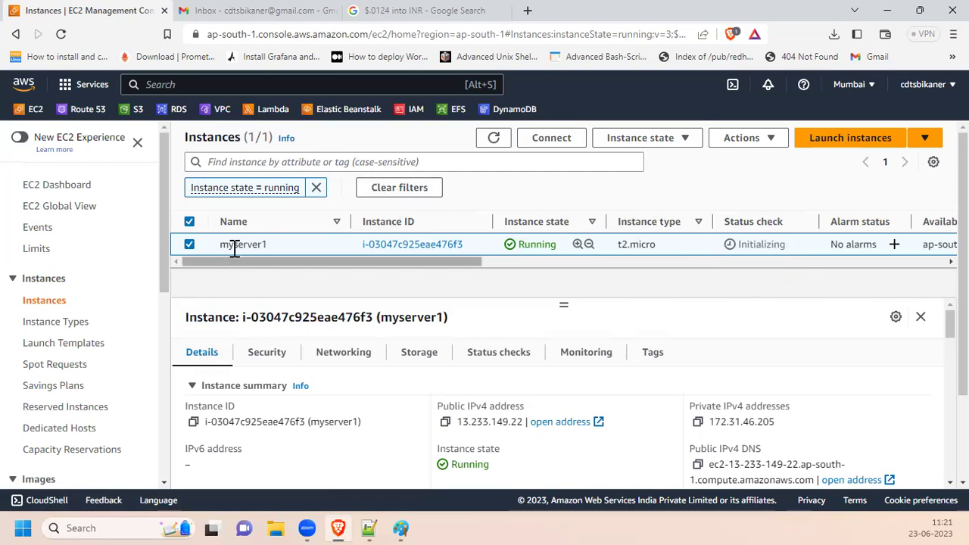
pyautogui.click(447, 426)
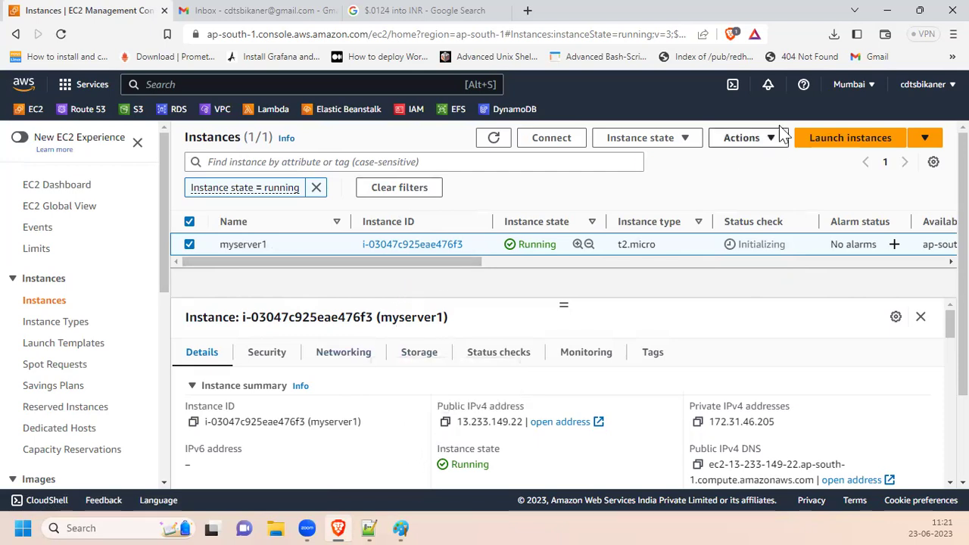
# Step: Switch to MobaXterm and start a new SSH session setup with 13.233.149.22 as the remote host
pyautogui.click(887, 11)
pyautogui.click(884, 11)
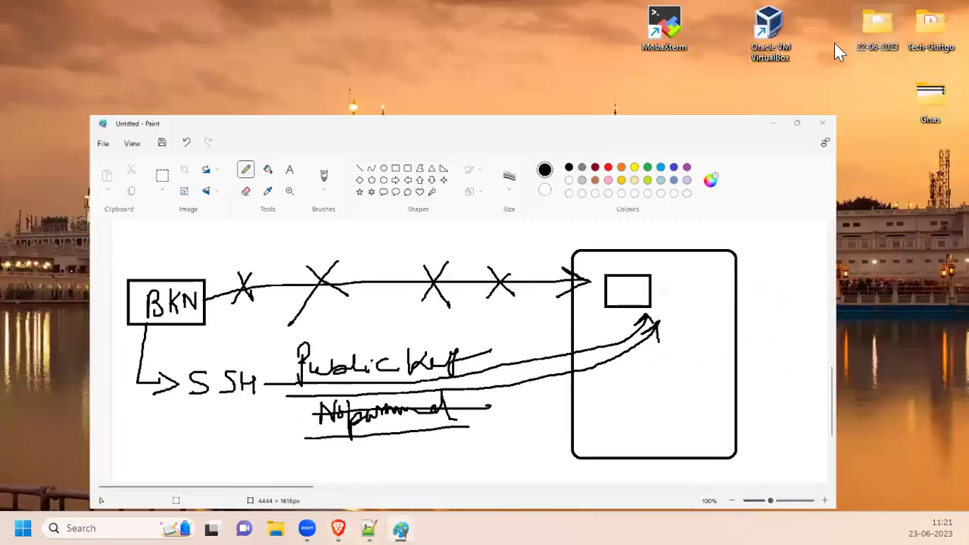
pyautogui.doubleClick(683, 46)
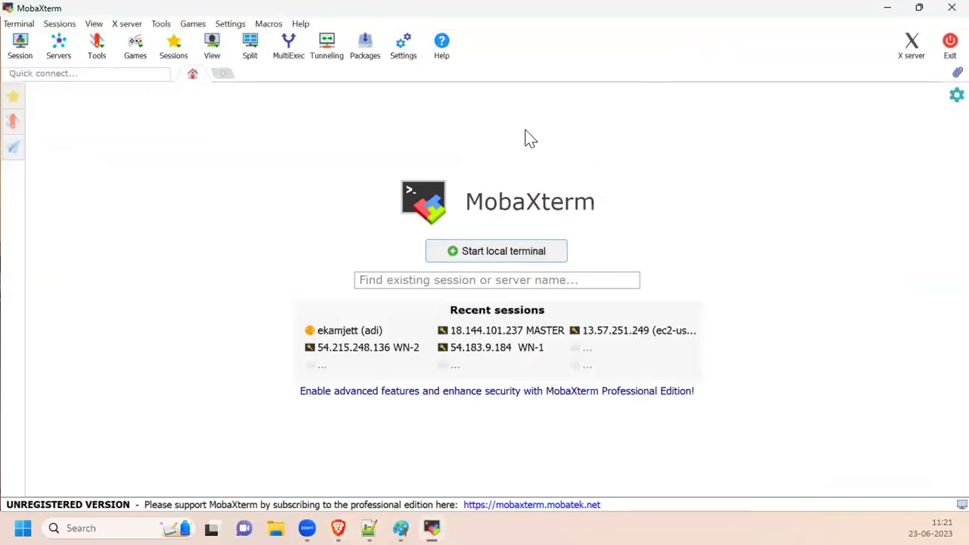
pyautogui.click(25, 56)
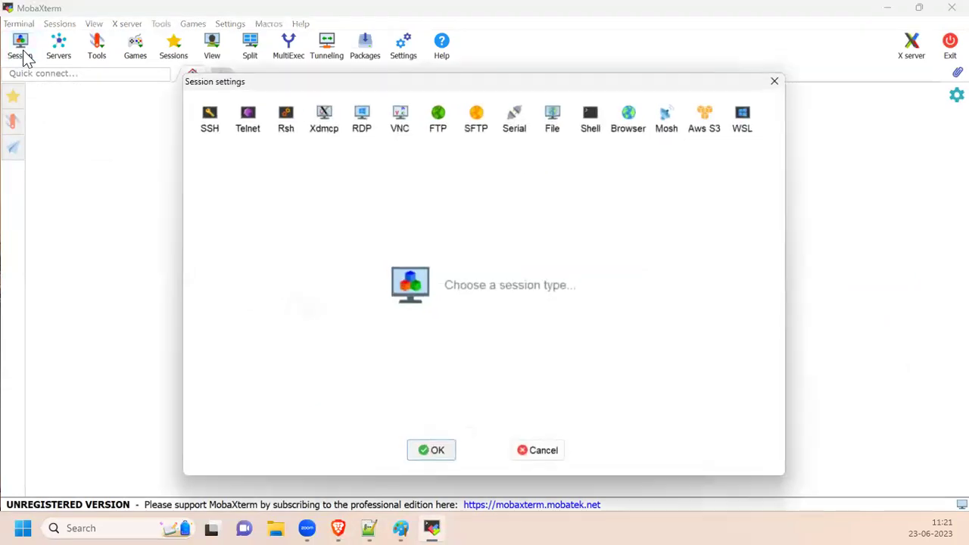
pyautogui.click(210, 125)
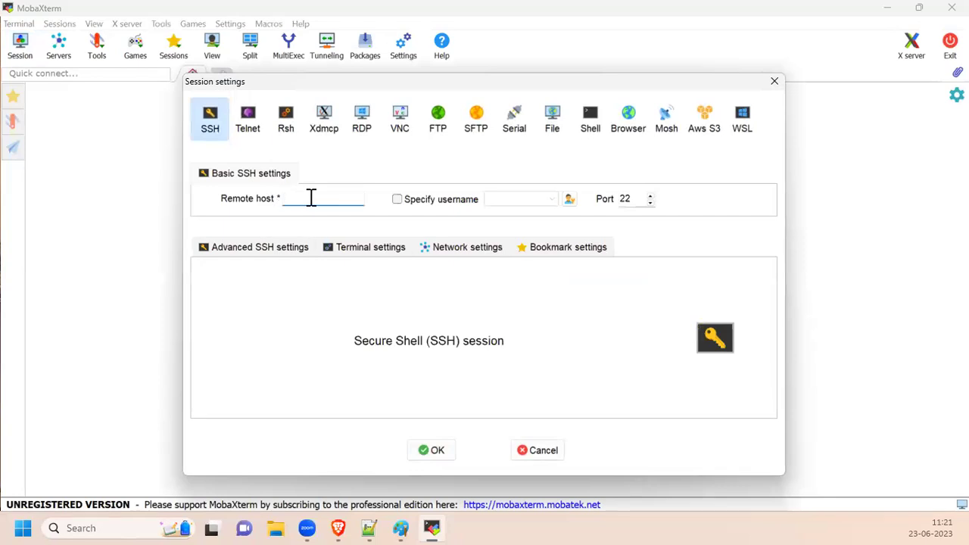
pyautogui.hotkey('ctrl', 'v')
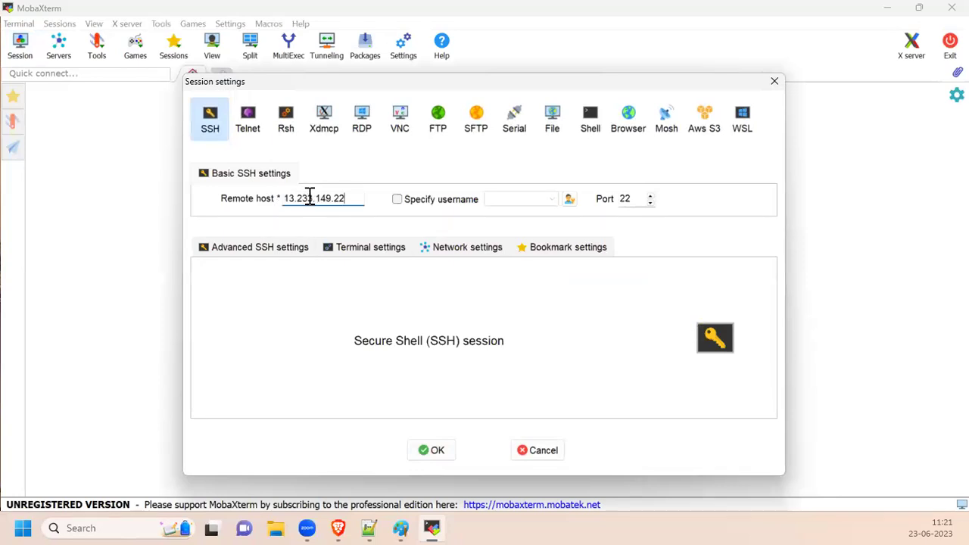
pyautogui.click(338, 524)
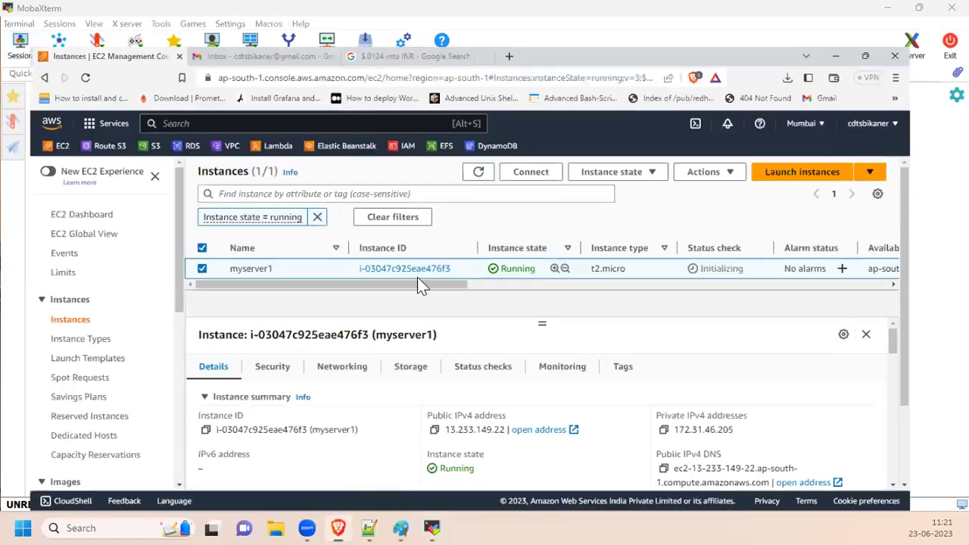
pyautogui.hotkey('alt', 'Tab')
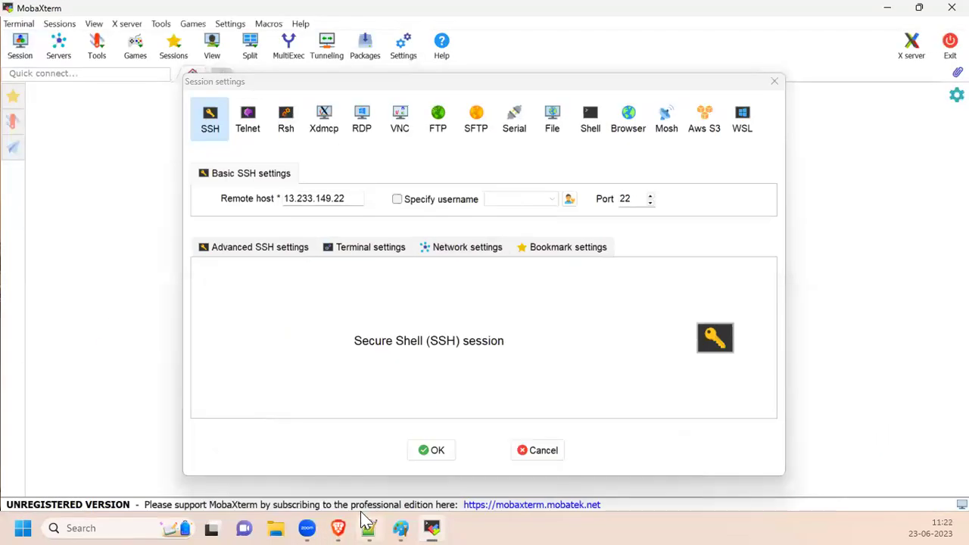
pyautogui.click(338, 527)
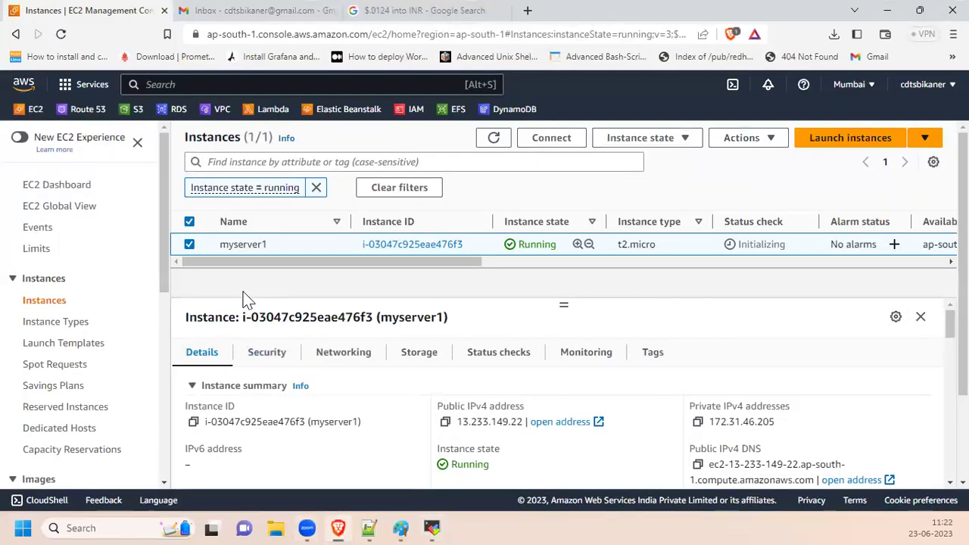
# Step: Switch to Notepad++ and add the note "--> Default user in linux of Aws named as --> ec2-user" after a blank line at the end
pyautogui.click(370, 527)
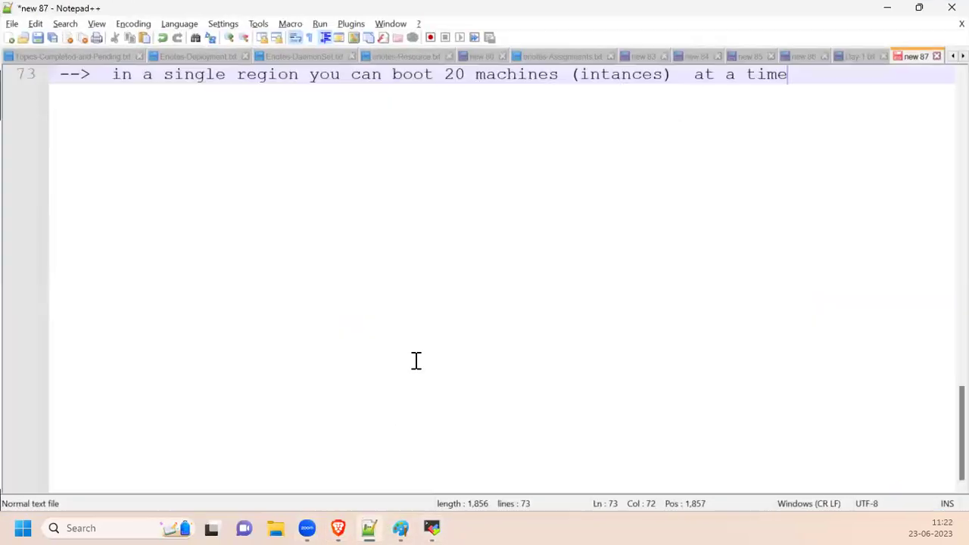
pyautogui.press('Return')
pyautogui.press('Return')
pyautogui.write('-')
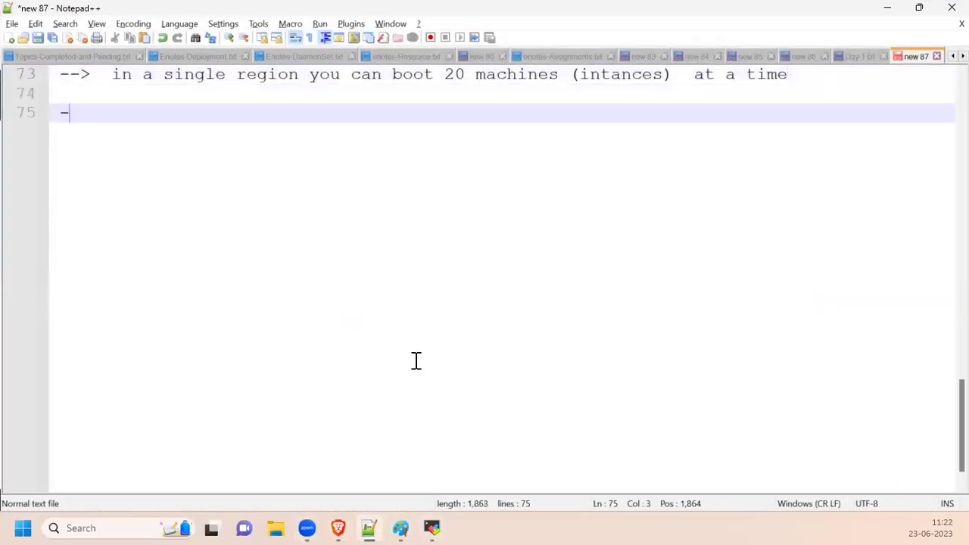
pyautogui.write('>  Default user in')
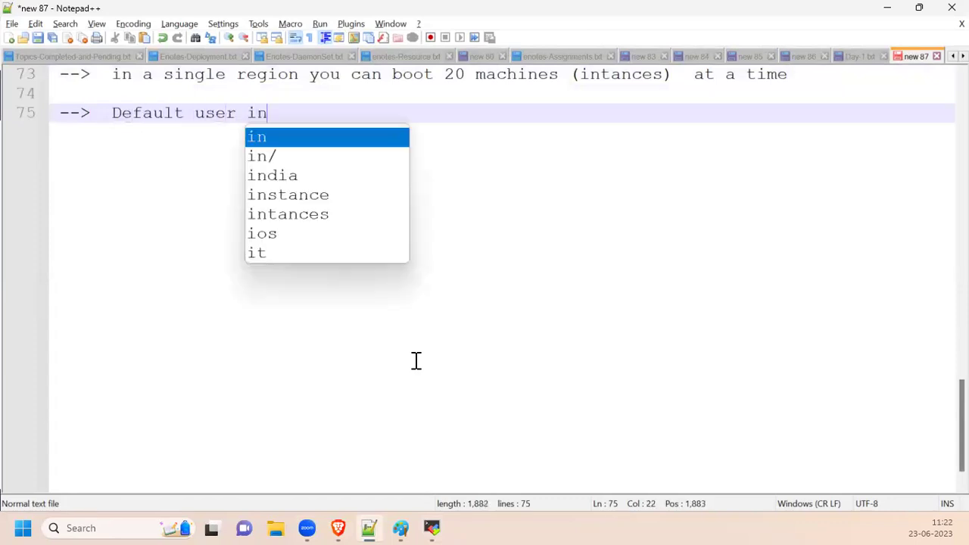
pyautogui.write(' linux of A')
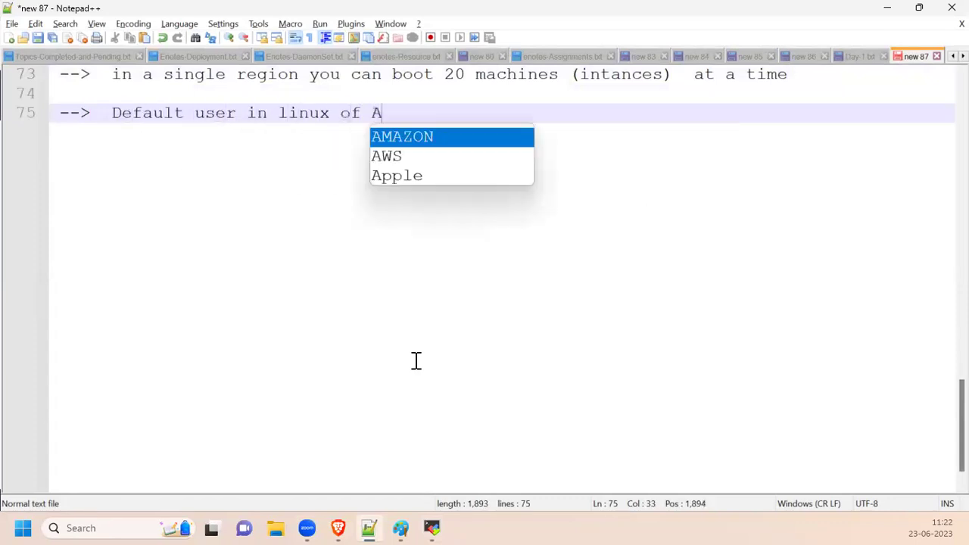
pyautogui.write('ws   ')
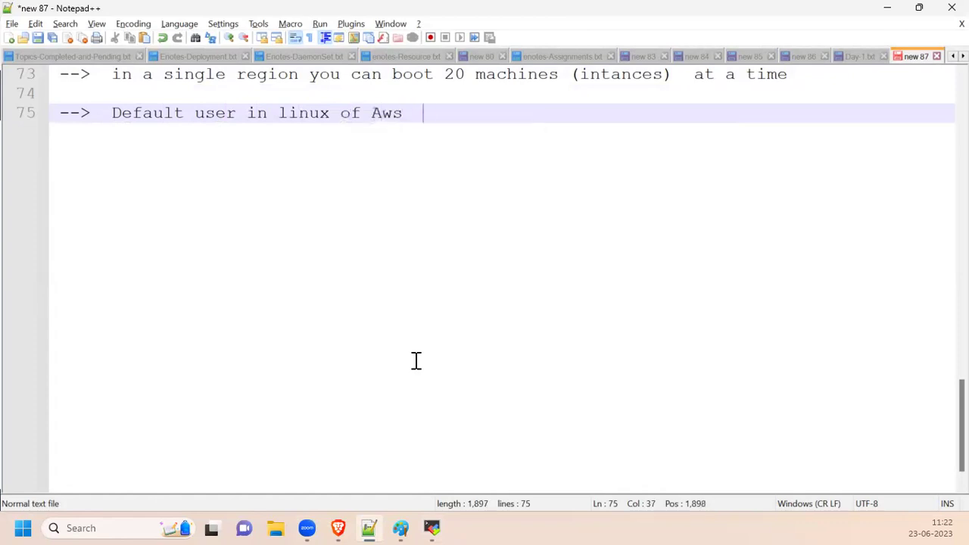
pyautogui.write('named as   0')
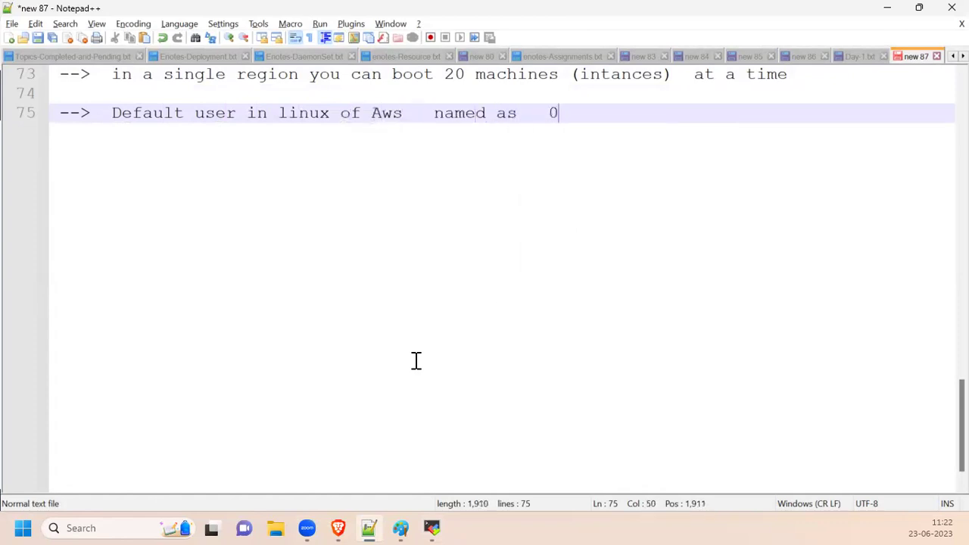
pyautogui.press('BackSpace')
pyautogui.press('BackSpace')
pyautogui.write('->   ec2-user')
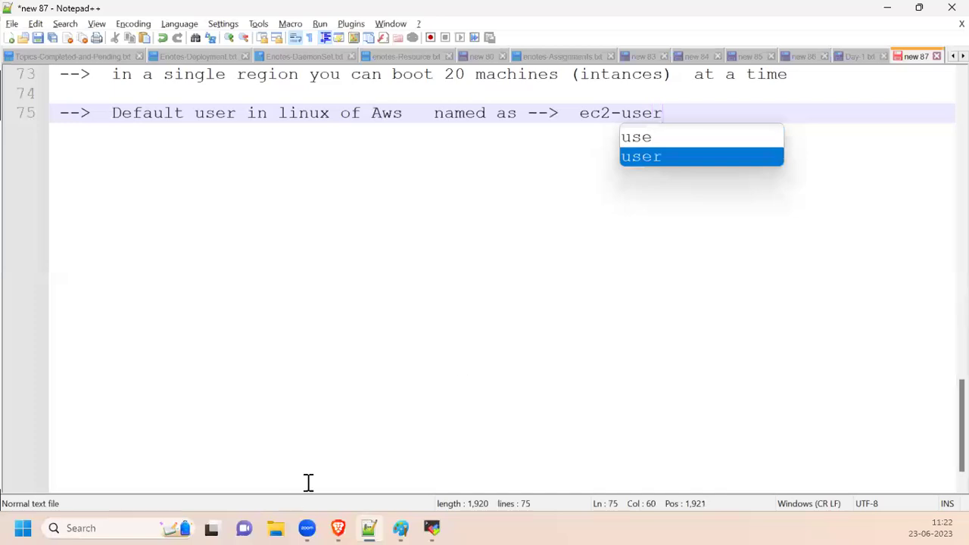
pyautogui.press('Escape')
# Step: Switch back to the EC2 console in the browser, reselect myserver1 and look over its instance summary
pyautogui.hotkey('alt', 'Tab')
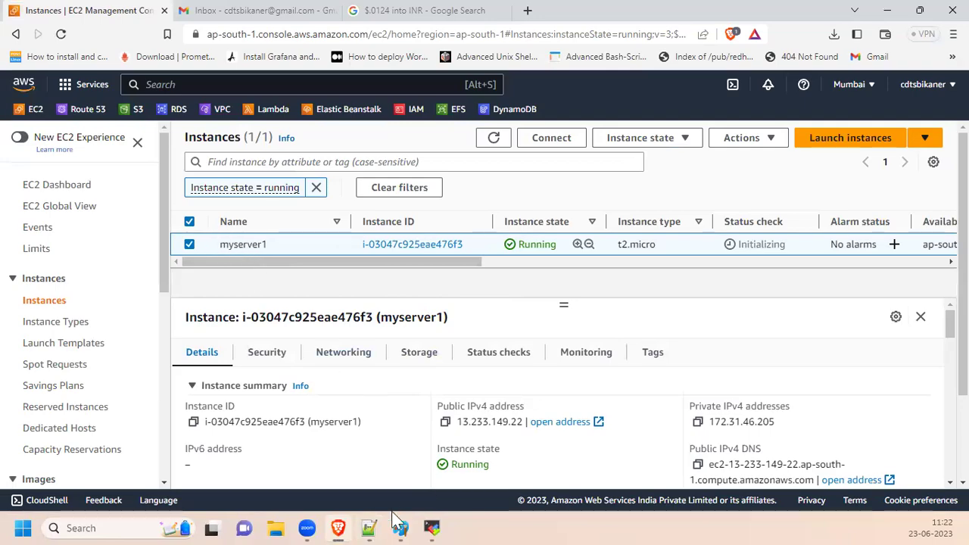
pyautogui.click(366, 526)
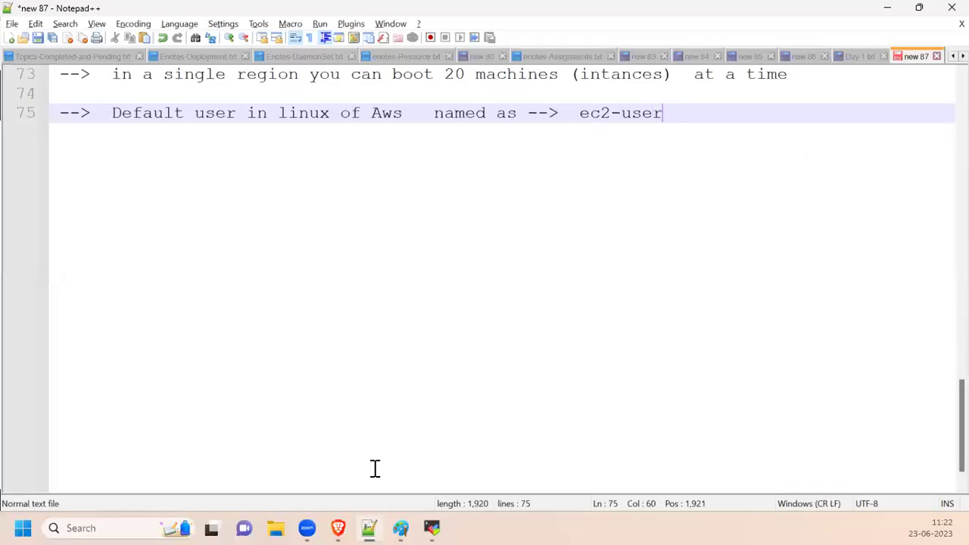
pyautogui.click(333, 522)
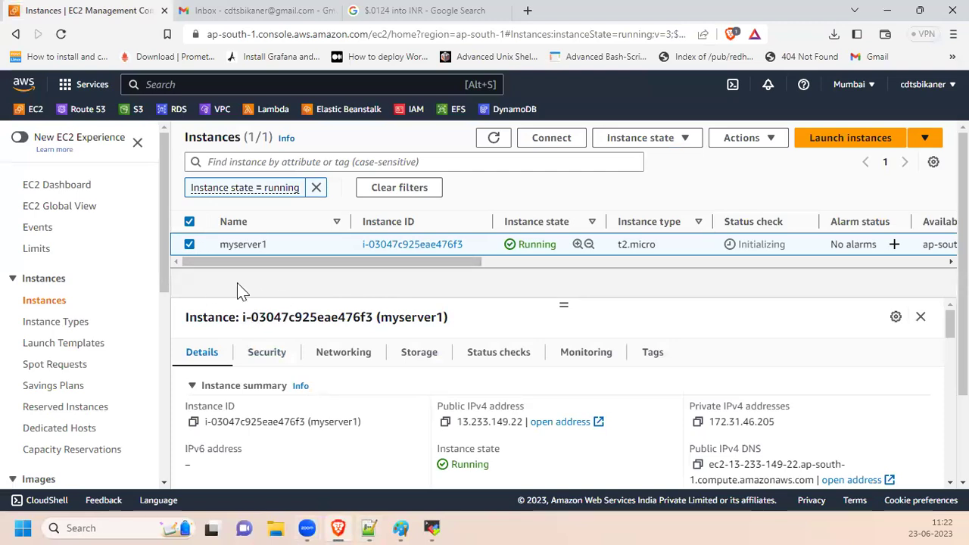
pyautogui.click(190, 246)
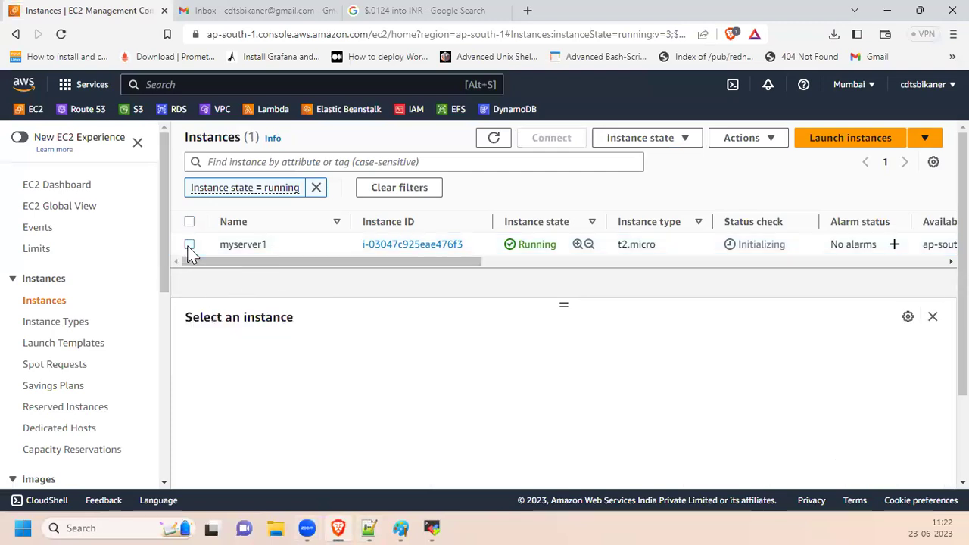
pyautogui.click(190, 245)
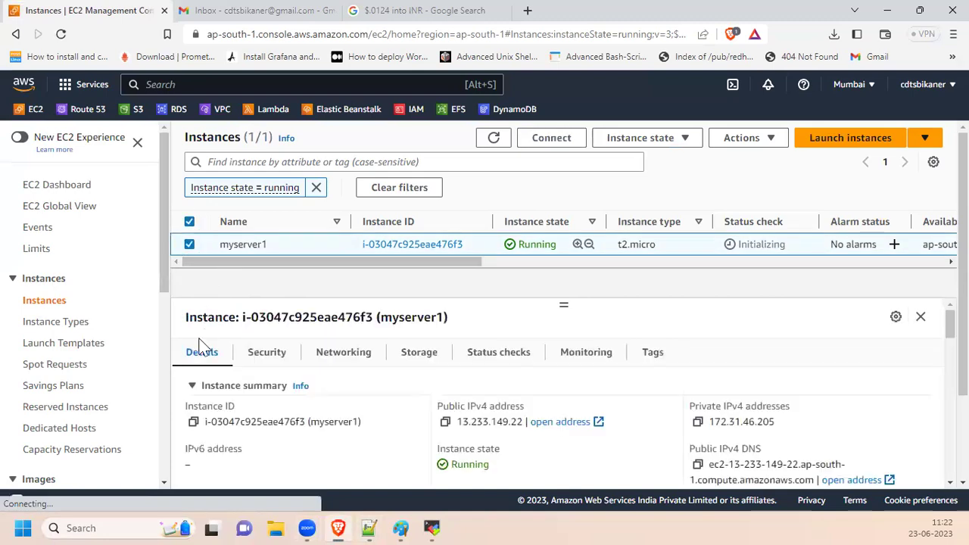
pyautogui.scroll(-3, 303, 454)
pyautogui.scroll(3, 300, 439)
# Step: Look through the security, networking, storage, status check, monitoring and tag information of myserver1, and return to its details
pyautogui.click(268, 354)
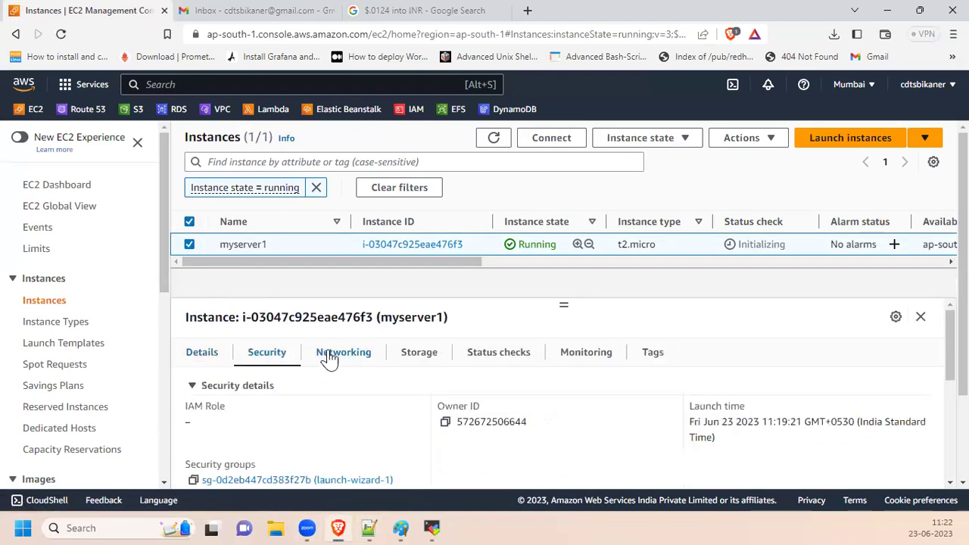
pyautogui.click(337, 355)
pyautogui.click(421, 356)
pyautogui.click(493, 362)
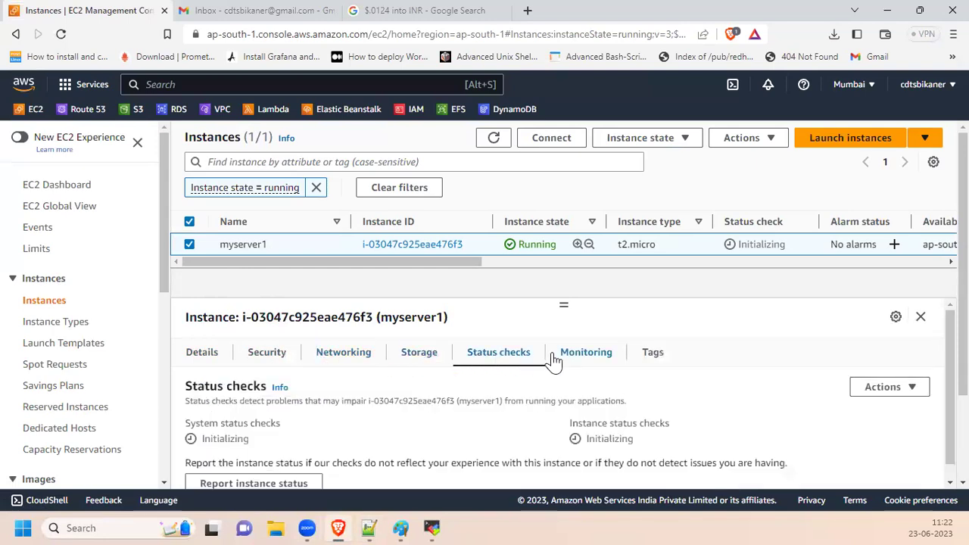
pyautogui.click(568, 361)
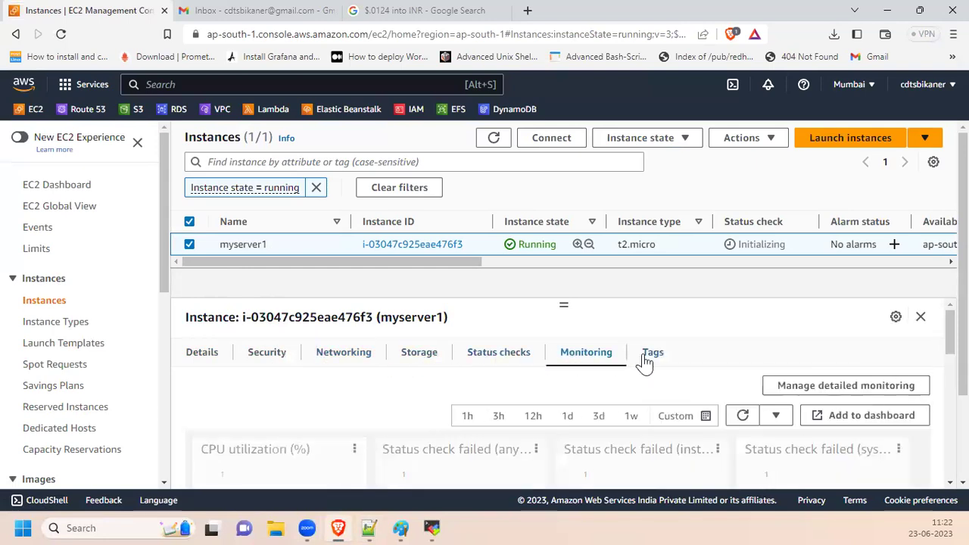
pyautogui.click(652, 356)
pyautogui.click(194, 360)
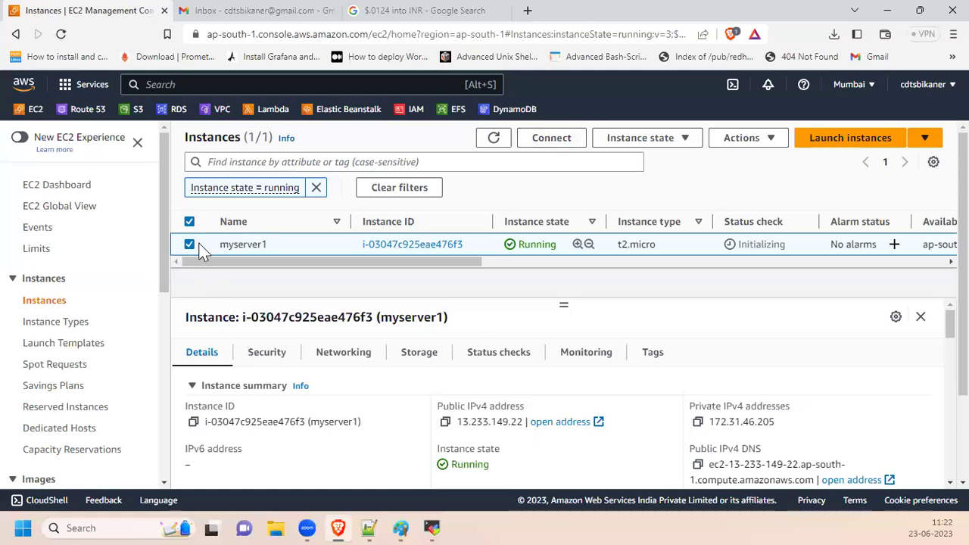
# Step: Open the connection options of myserver1 and examine the connection type and user name for EC2 Instance Connect
pyautogui.click(536, 141)
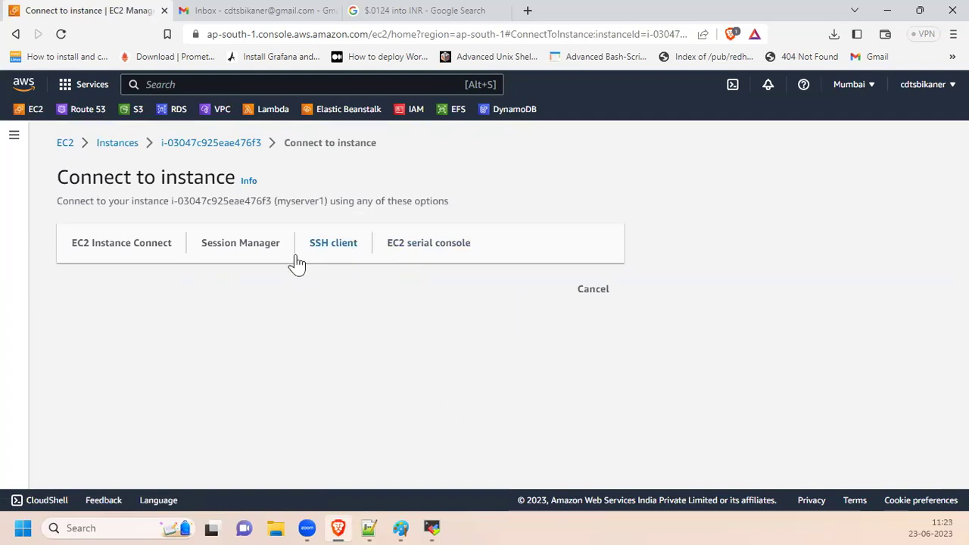
pyautogui.click(99, 244)
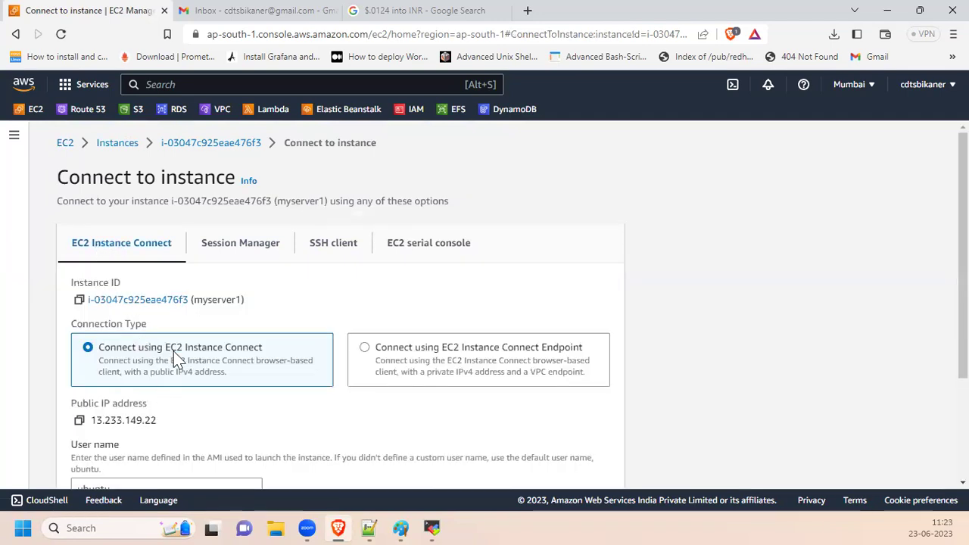
pyautogui.scroll(-2, 244, 399)
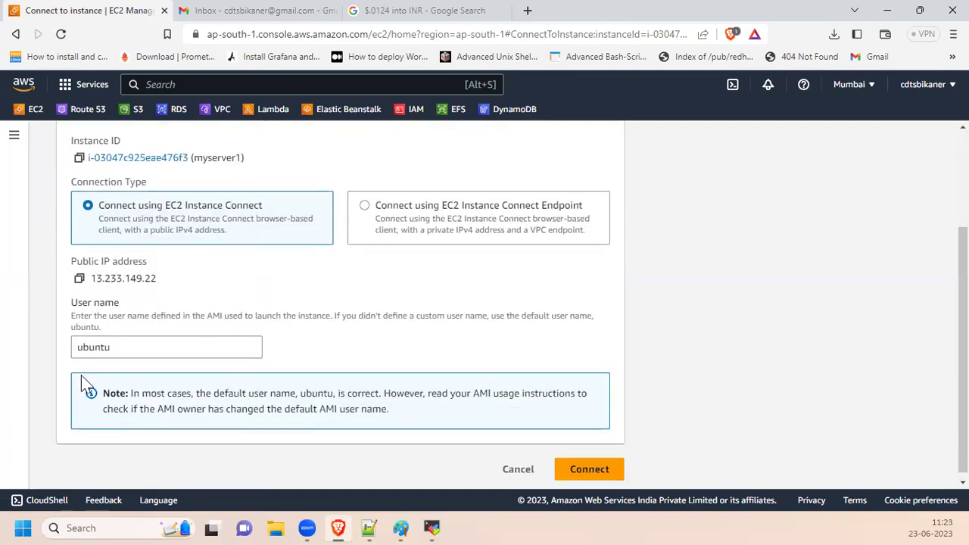
pyautogui.doubleClick(119, 350)
pyautogui.press('BackSpace')
pyautogui.click(383, 366)
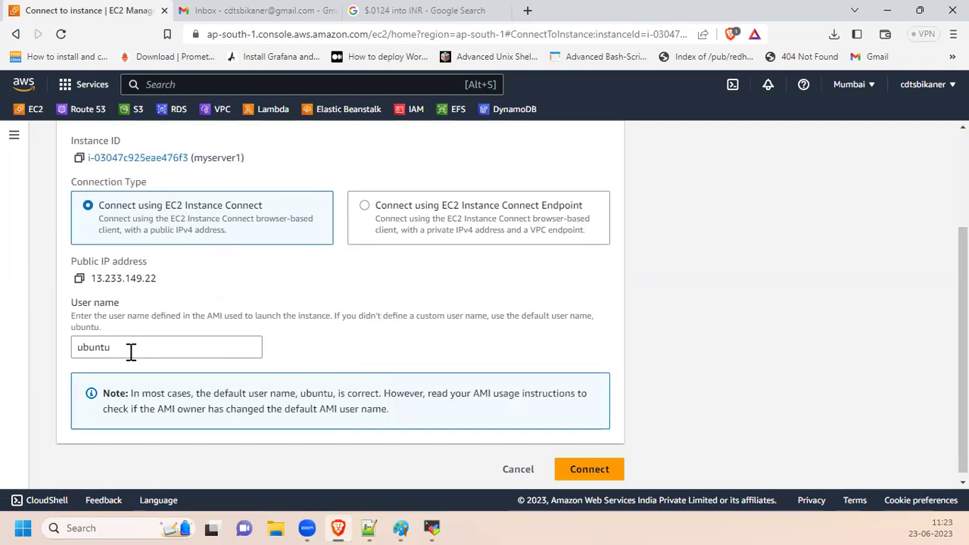
# Step: Switch to Notepad++ and extend the default user note on the last line with ", ubuntu" after ec2-user
pyautogui.click(368, 521)
pyautogui.moveTo(577, 113); pyautogui.dragTo(665, 112)
pyautogui.click(675, 115)
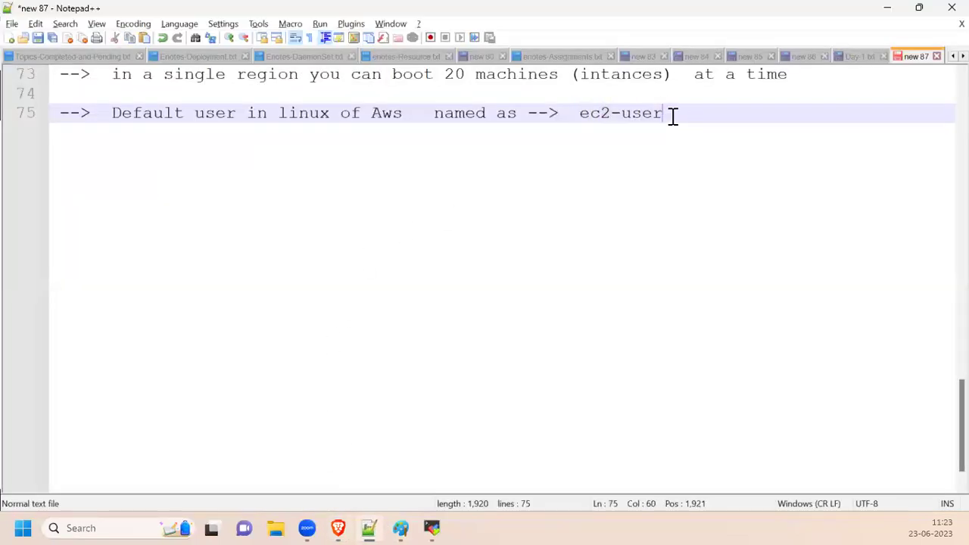
pyautogui.write(', ubuntu')
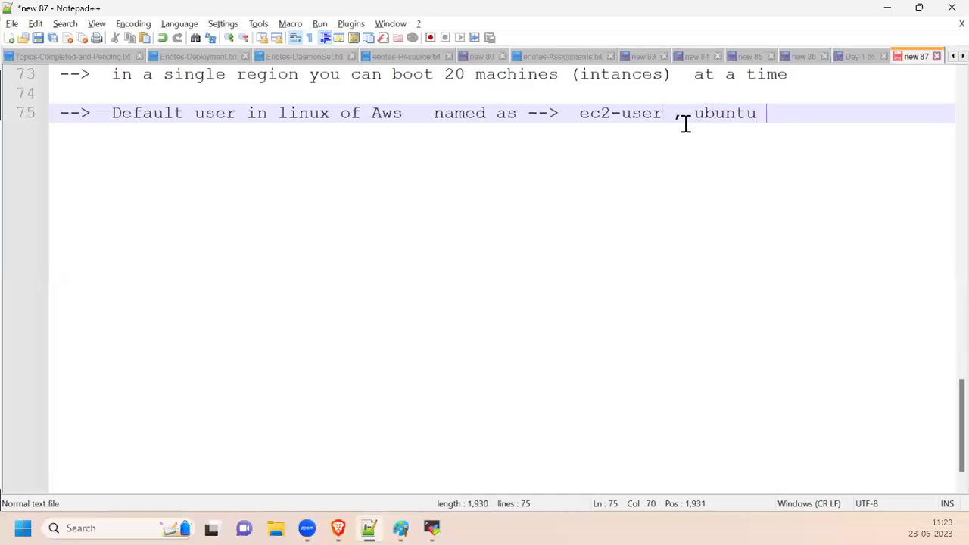
# Step: Return to the EC2 console in the browser, go back to the instances list and select myserver1
pyautogui.hotkey('alt', 'Tab')
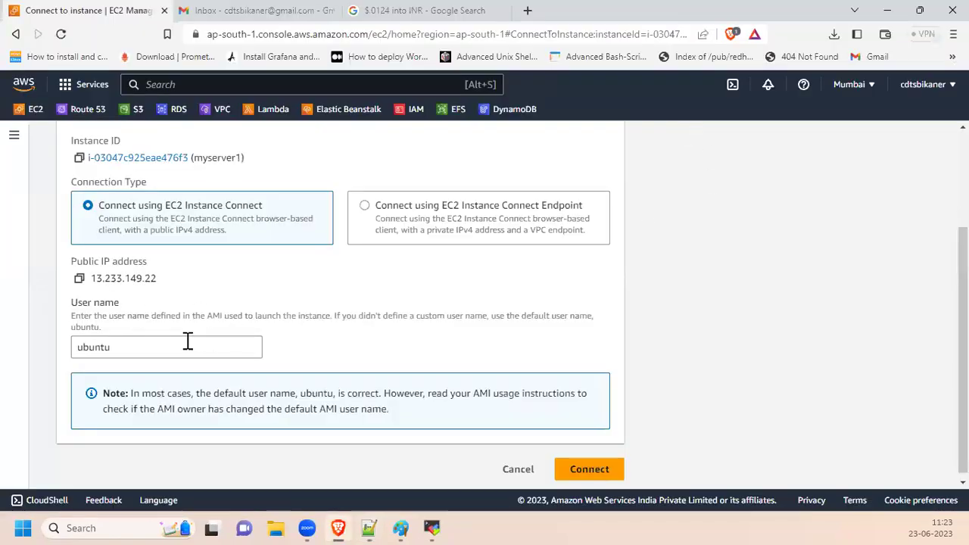
pyautogui.scroll(2, 187, 188)
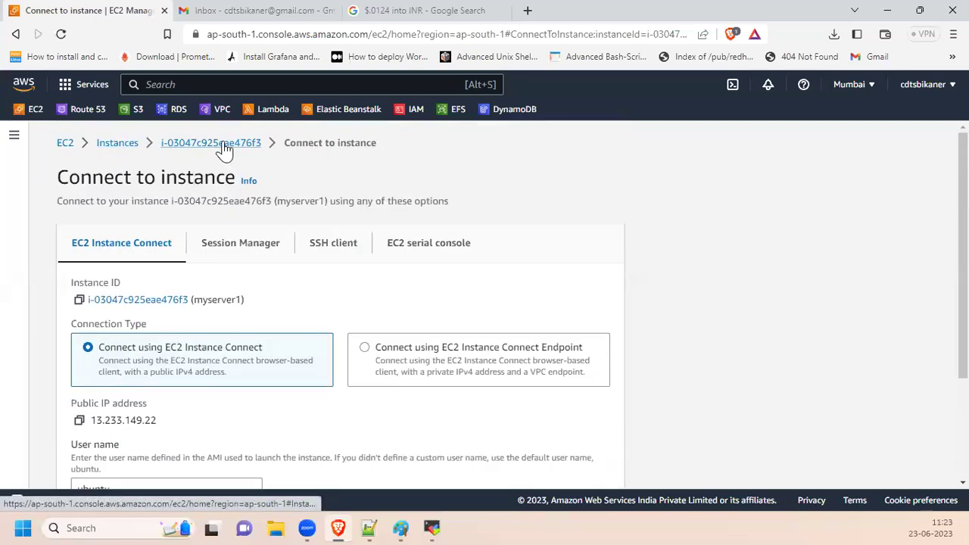
pyautogui.click(121, 149)
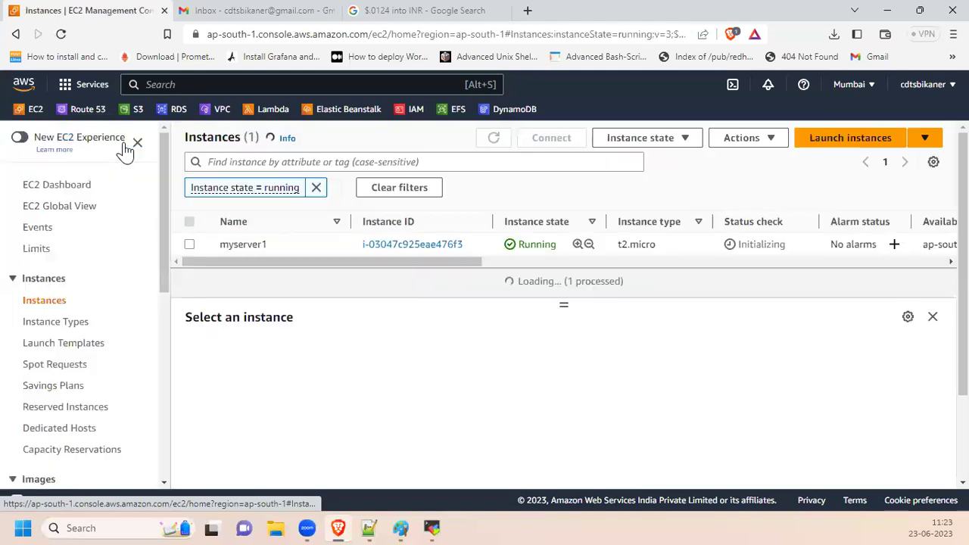
pyautogui.click(190, 245)
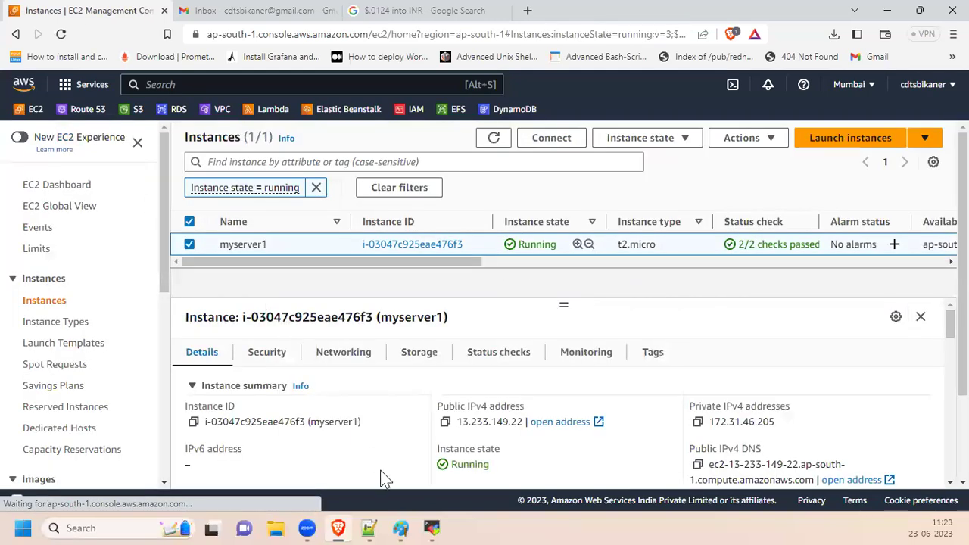
# Step: Switch to MobaXterm and specify ubuntu as the username for the SSH session
pyautogui.click(432, 528)
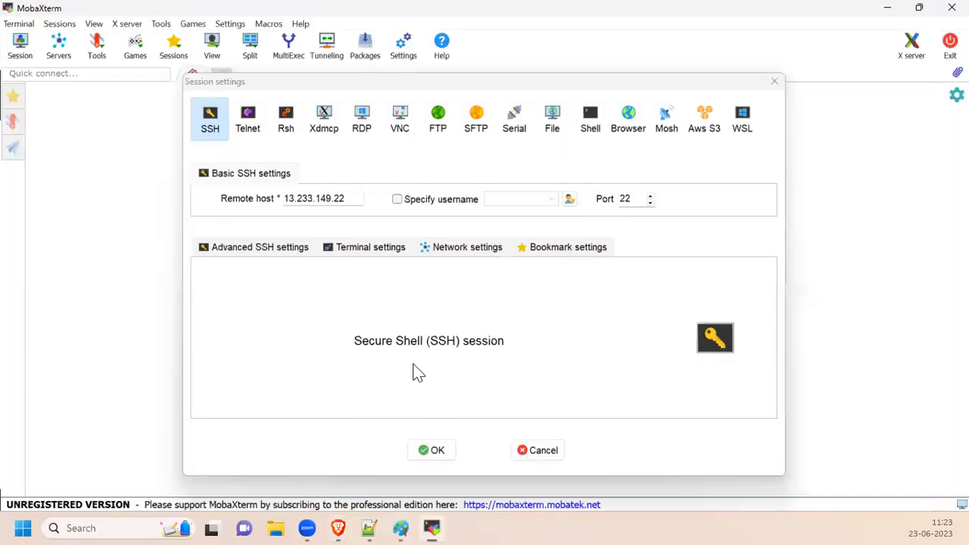
pyautogui.click(466, 201)
pyautogui.write('ubuntu')
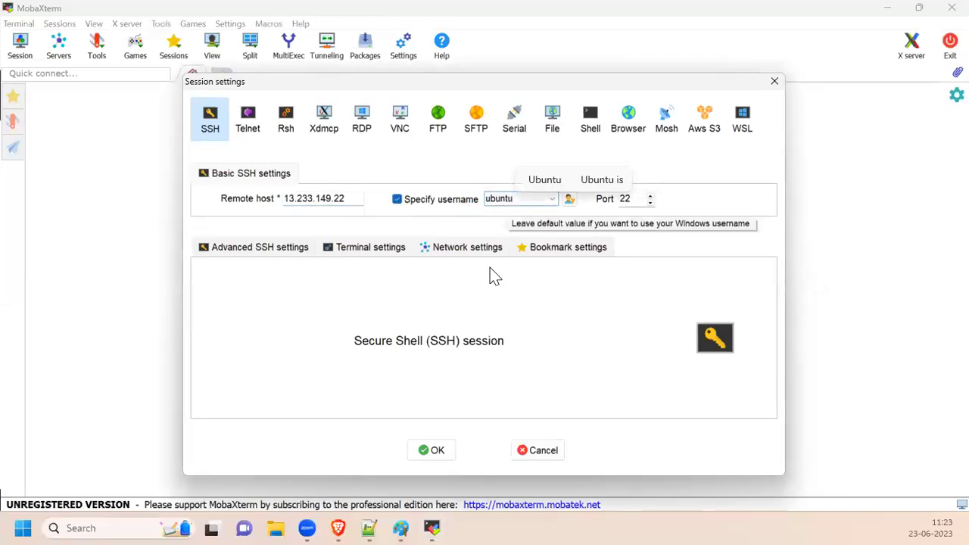
# Step: Enable private key login in the advanced SSH settings and open the file browser for the key
pyautogui.click(241, 254)
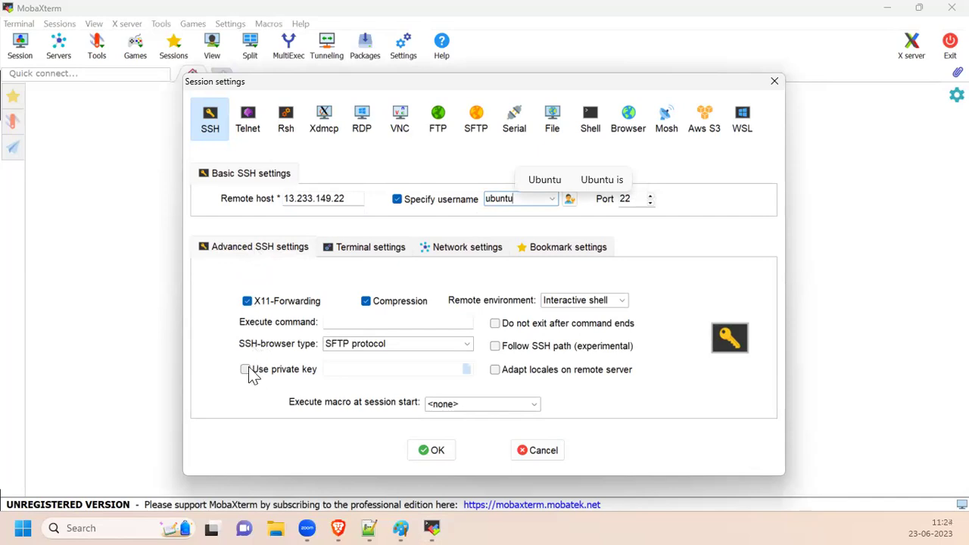
pyautogui.moveTo(250, 377)
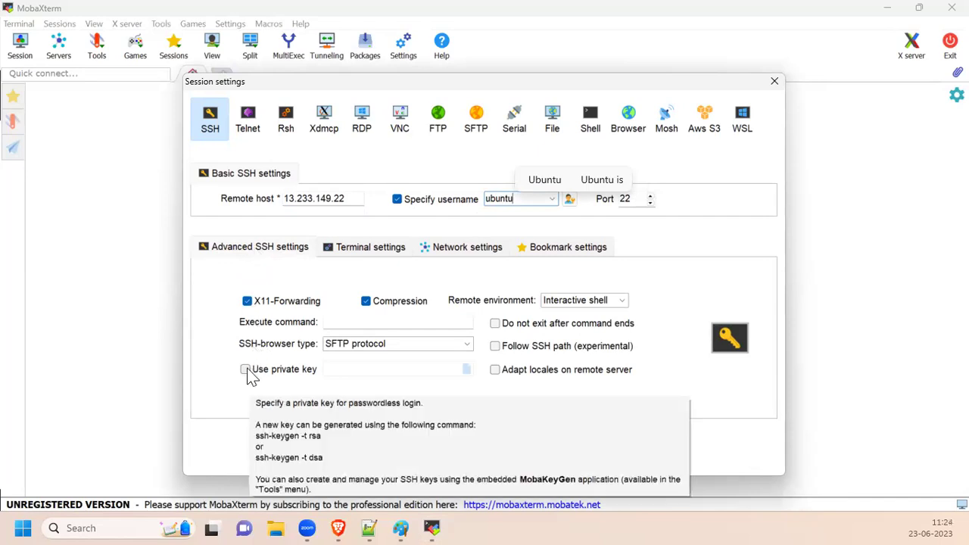
pyautogui.click(246, 369)
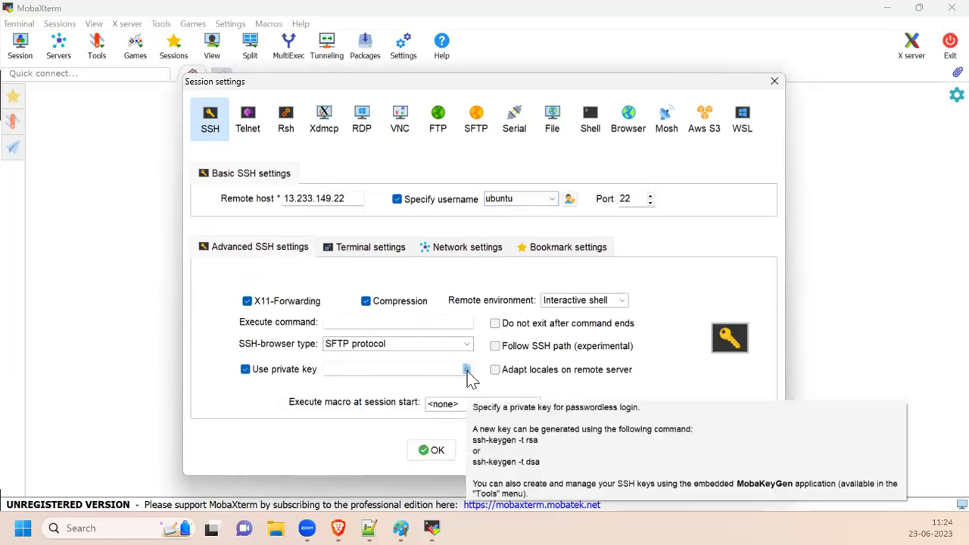
pyautogui.click(467, 371)
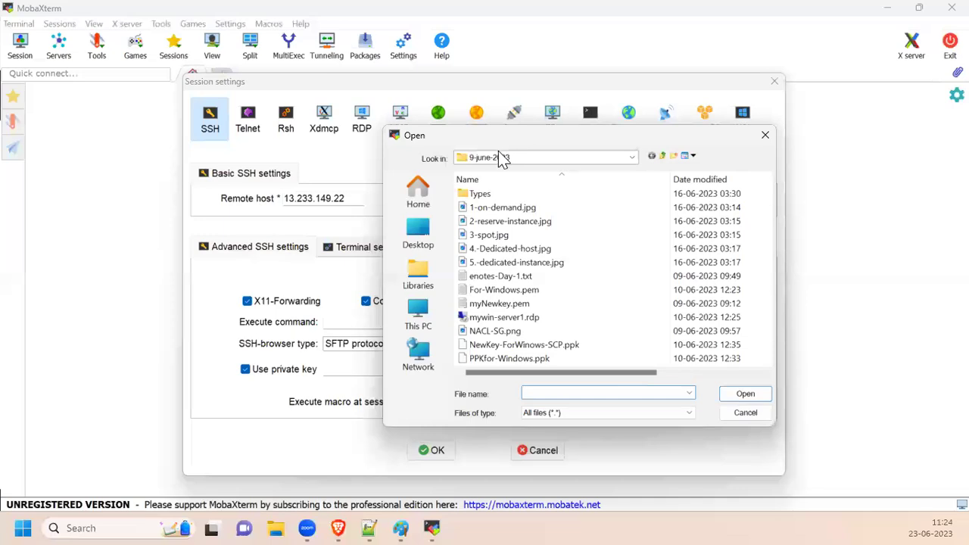
# Step: Use ecb-std.pem from the 22-06-2023 folder on the Desktop as the private key and start the SSH session
pyautogui.click(502, 158)
pyautogui.click(424, 240)
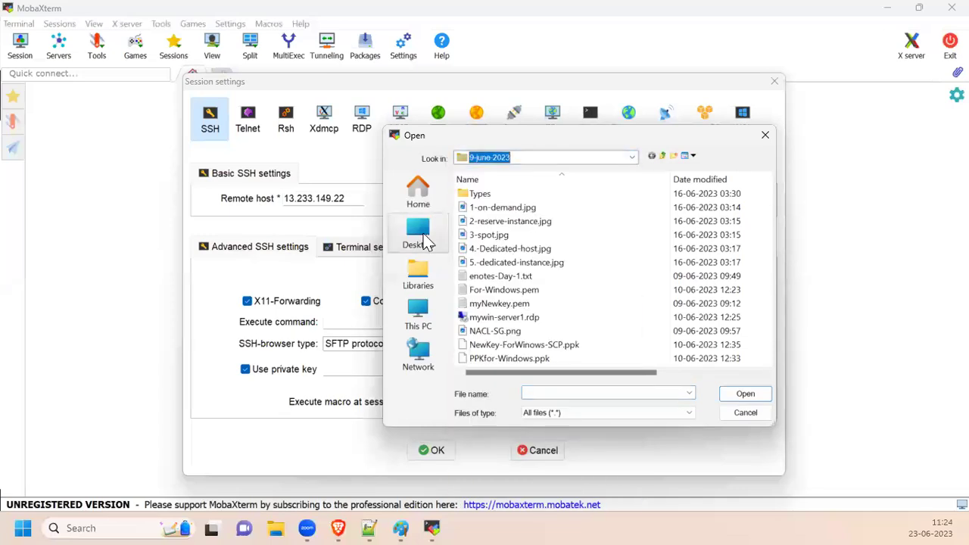
pyautogui.click(422, 239)
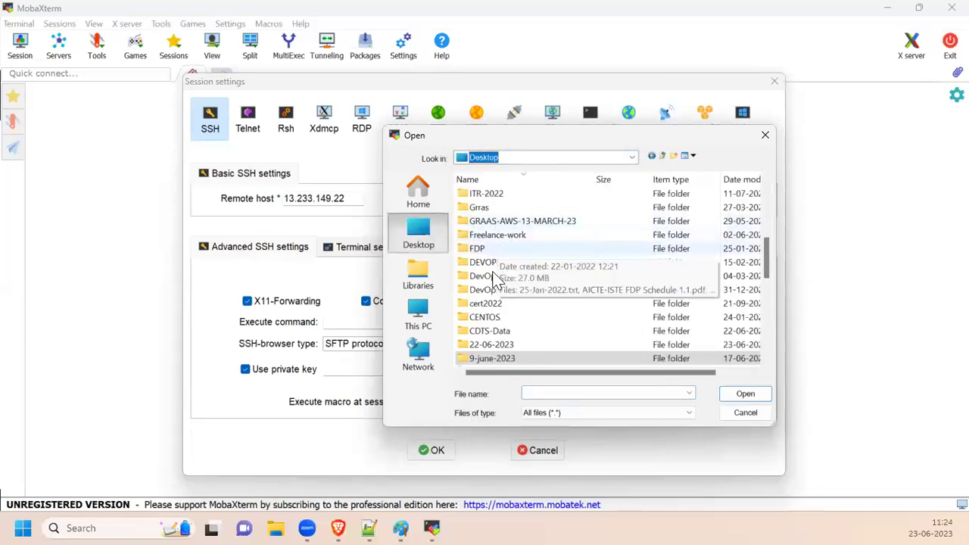
pyautogui.doubleClick(491, 345)
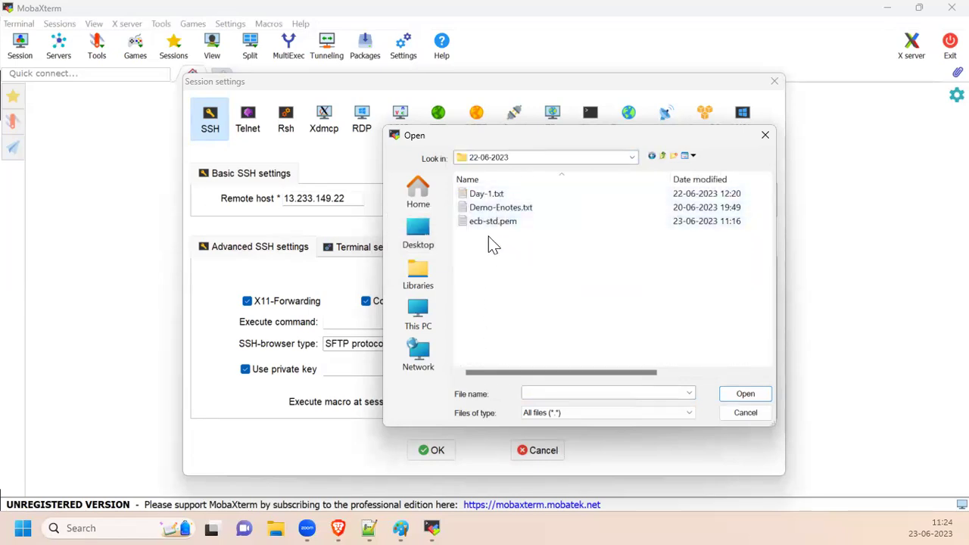
pyautogui.moveTo(518, 137); pyautogui.dragTo(603, 140)
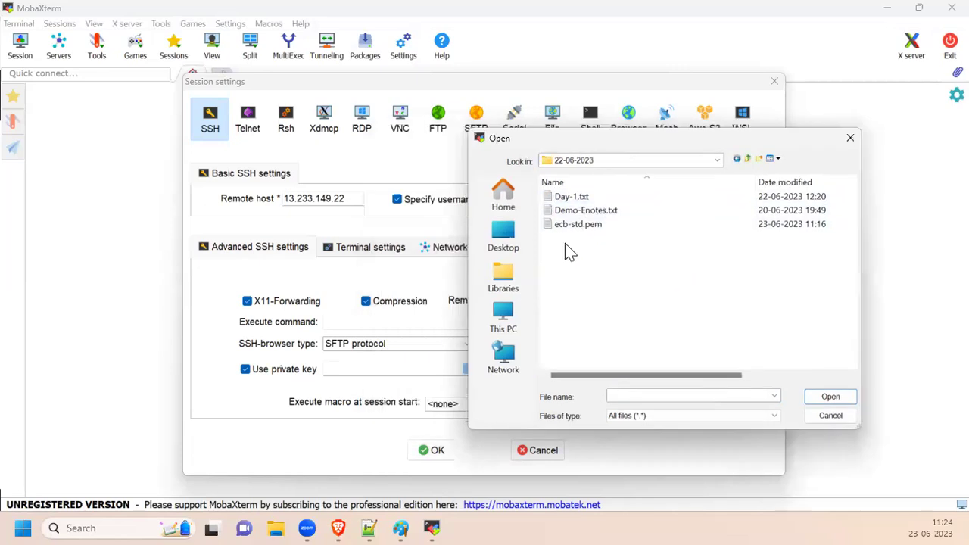
pyautogui.click(569, 225)
pyautogui.click(809, 398)
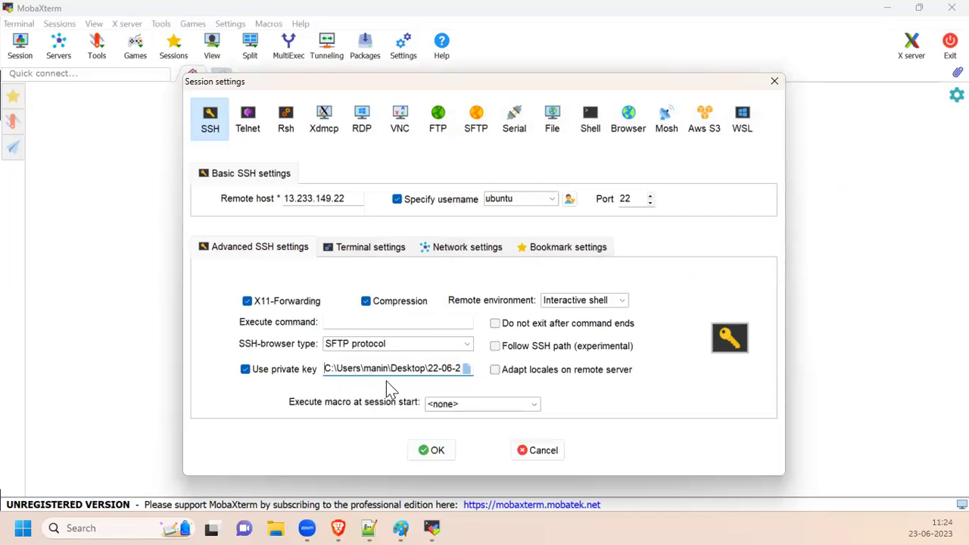
pyautogui.click(417, 453)
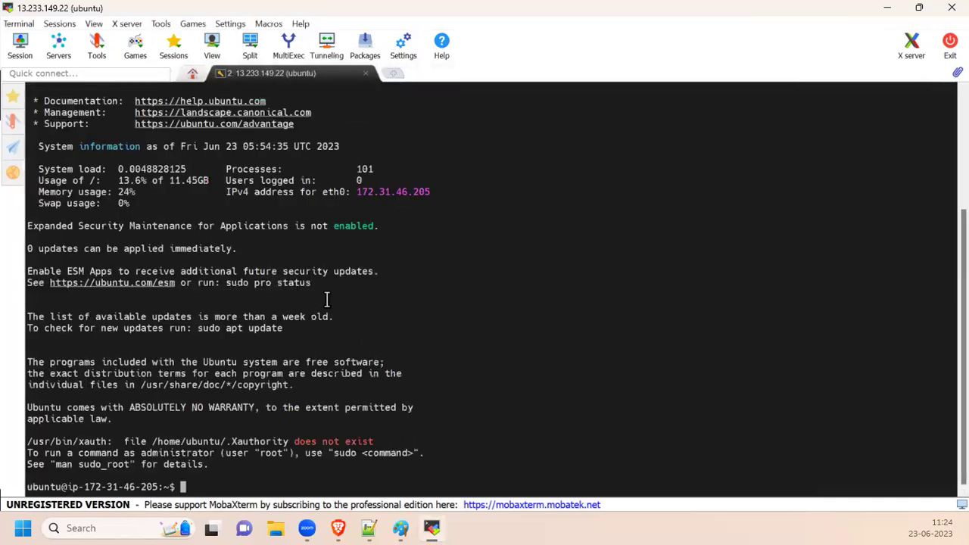
# Step: Enlarge and clear the terminal, and run whoami to check the logged-in user
pyautogui.keyDown('ctrl'); pyautogui.scroll(2, 327, 300); pyautogui.keyUp('ctrl')
pyautogui.hotkey('ctrl', 'l')
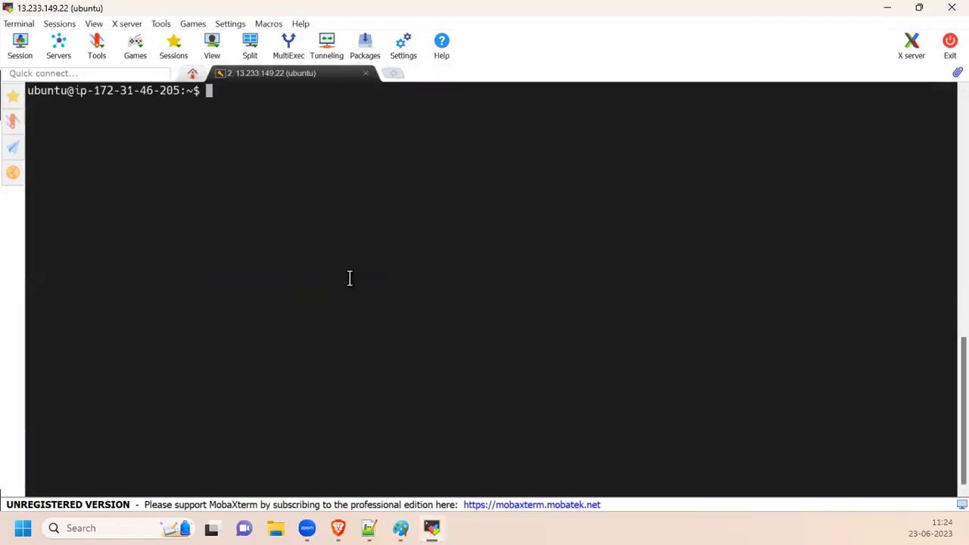
pyautogui.write('whoami')
pyautogui.press('Return')
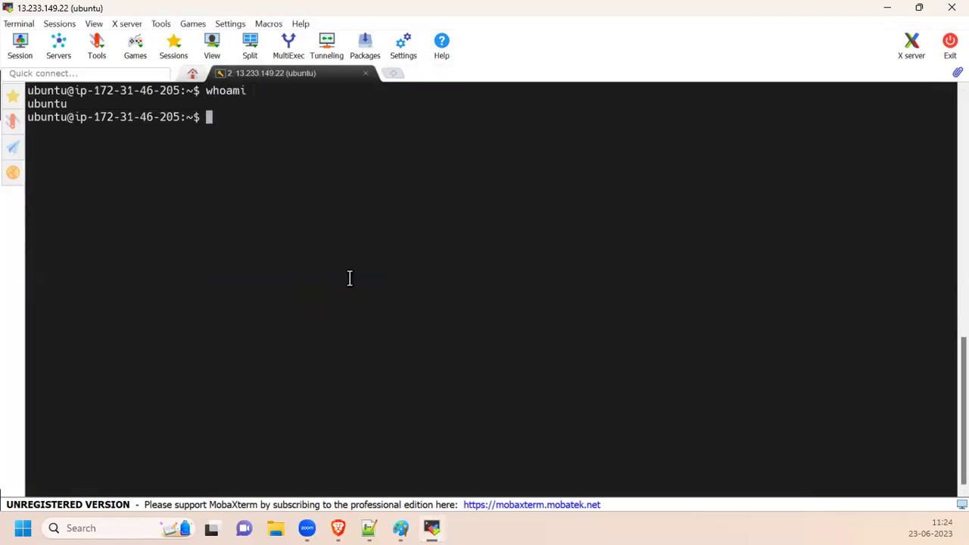
# Step: Clear the terminal and switch to the root user with sudo -i
pyautogui.write('sur')
pyautogui.press('BackSpace')
pyautogui.write('do 0')
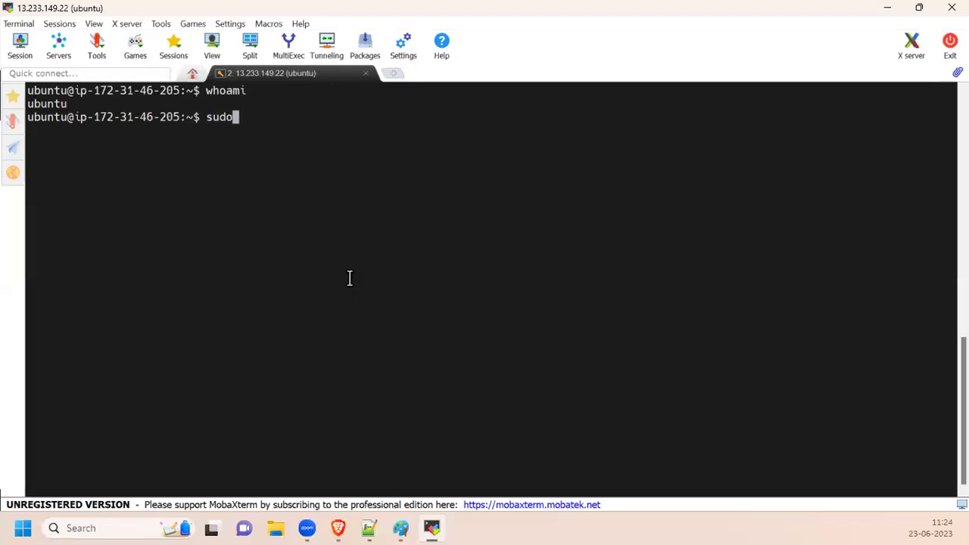
pyautogui.press('BackSpace')
pyautogui.write("-i '")
pyautogui.press('Return')
pyautogui.hotkey('ctrl', 'c')
pyautogui.hotkey('ctrl', 'l')
pyautogui.press('Up')
pyautogui.press('BackSpace')
pyautogui.press('BackSpace')
pyautogui.press('Return')
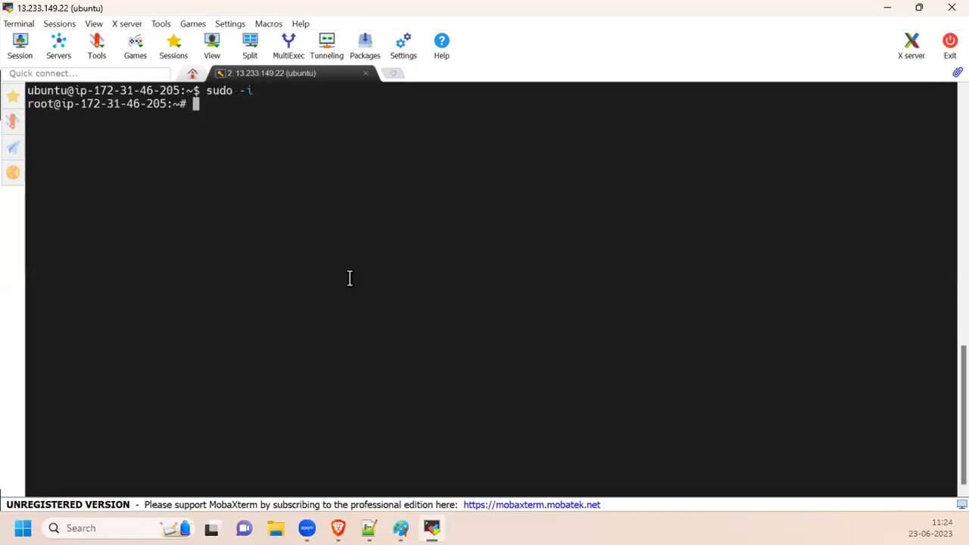
pyautogui.press('Return')
pyautogui.press('Return')
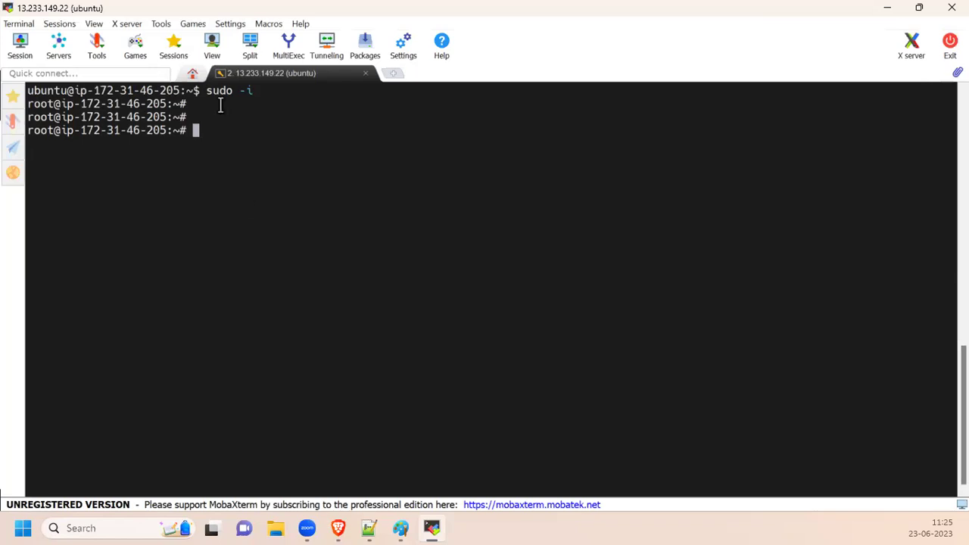
# Step: Switch back to the EC2 console in the browser and reopen the running instances list from the EC2 Dashboard
pyautogui.moveTo(220, 143); pyautogui.dragTo(227, 268)
pyautogui.click(227, 268)
pyautogui.click(339, 522)
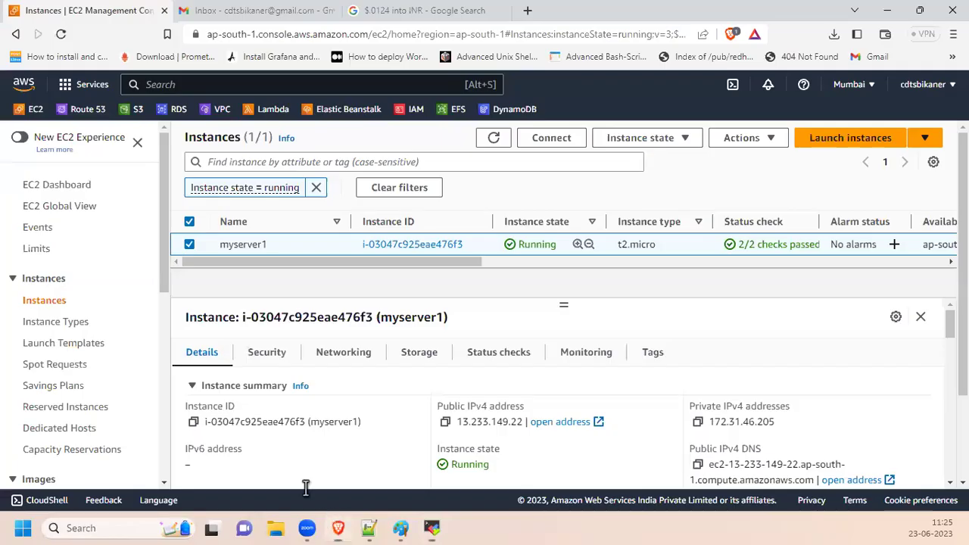
pyautogui.click(337, 522)
pyautogui.click(337, 522)
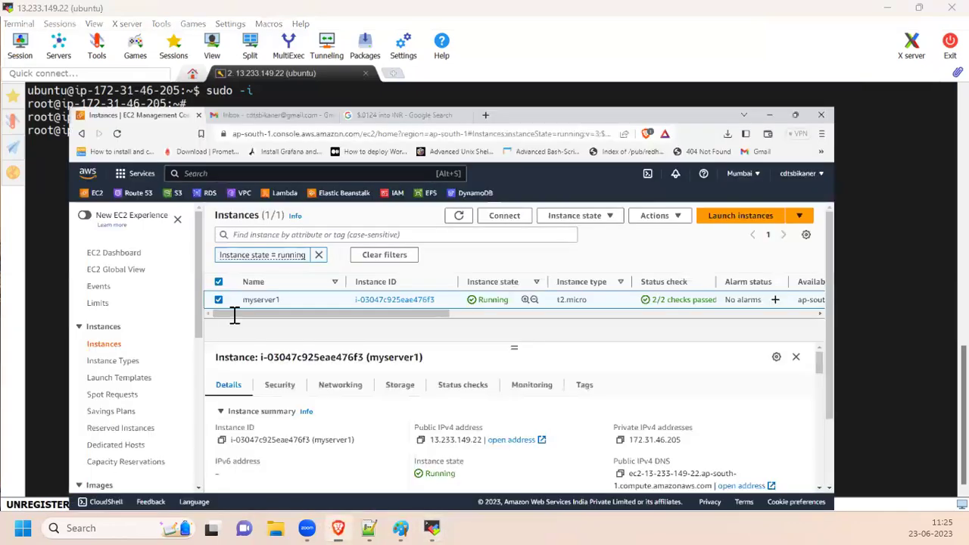
pyautogui.click(65, 189)
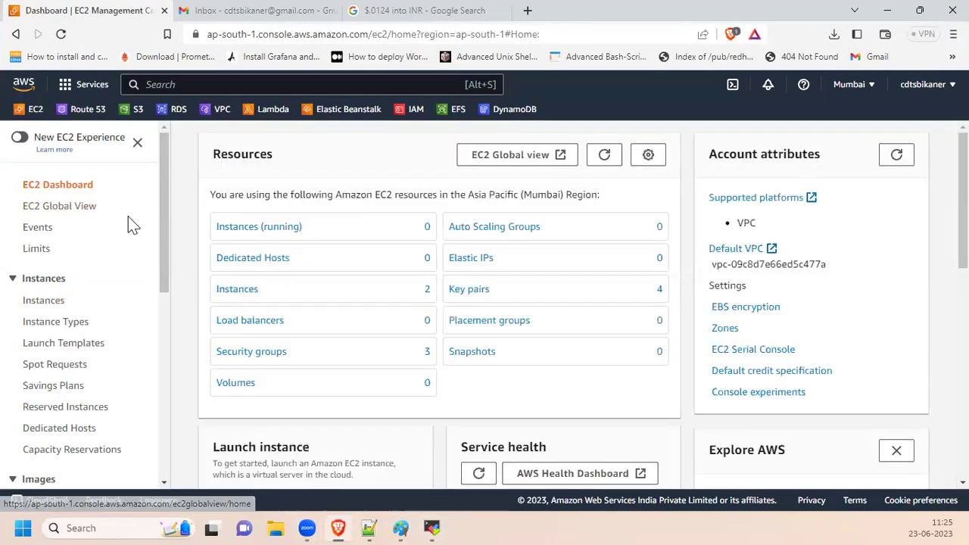
pyautogui.click(256, 227)
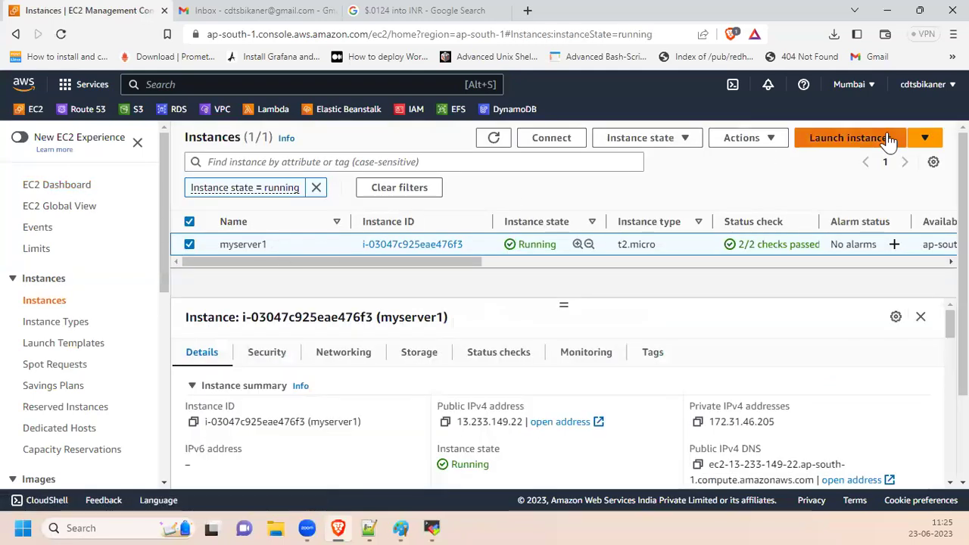
# Step: Start launching a new EC2 instance and name it myserver2
pyautogui.click(890, 141)
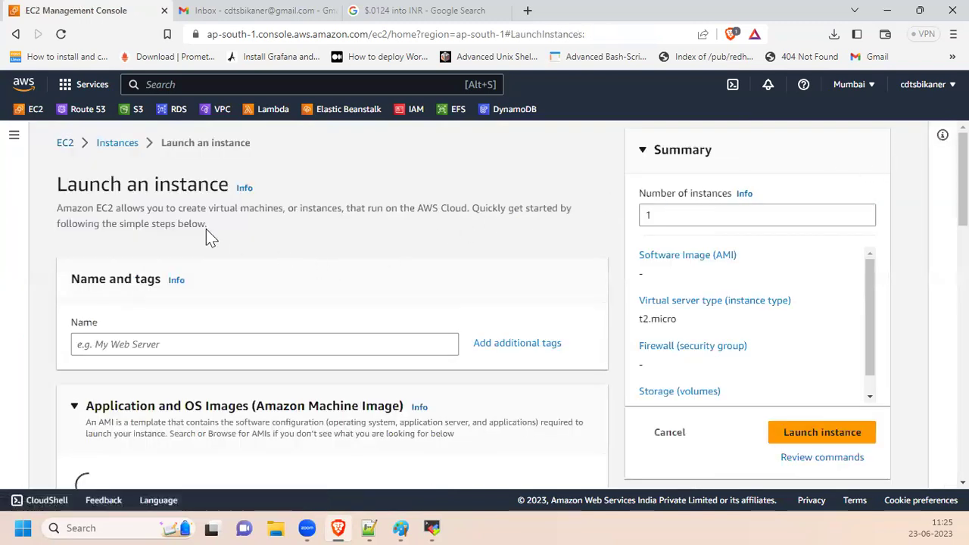
pyautogui.click(112, 344)
pyautogui.write('myserver2')
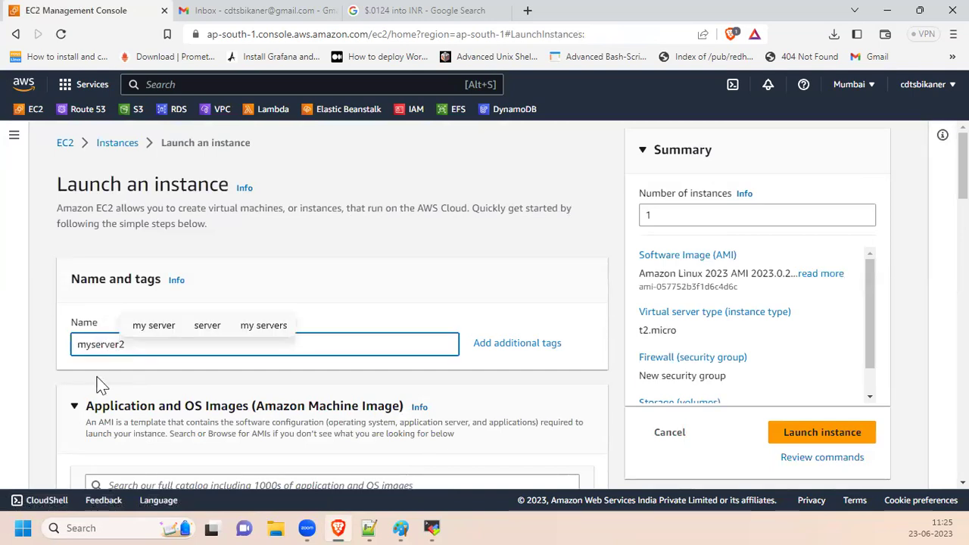
# Step: Choose Amazon Linux 2 AMI (HVM) - Kernel 5.10, SSD Volume Type as the machine image for myserver2
pyautogui.scroll(-3, 195, 151)
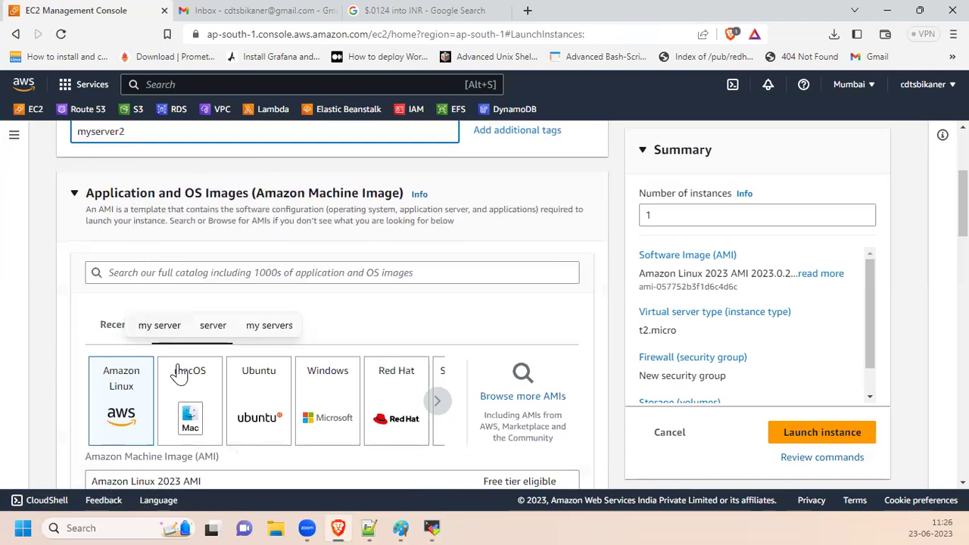
pyautogui.scroll(-2, 125, 278)
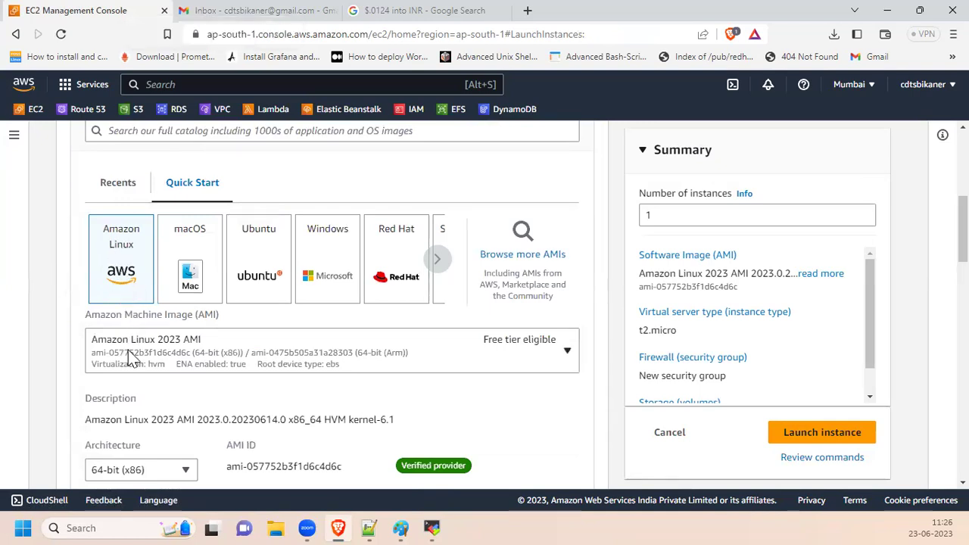
pyautogui.click(208, 352)
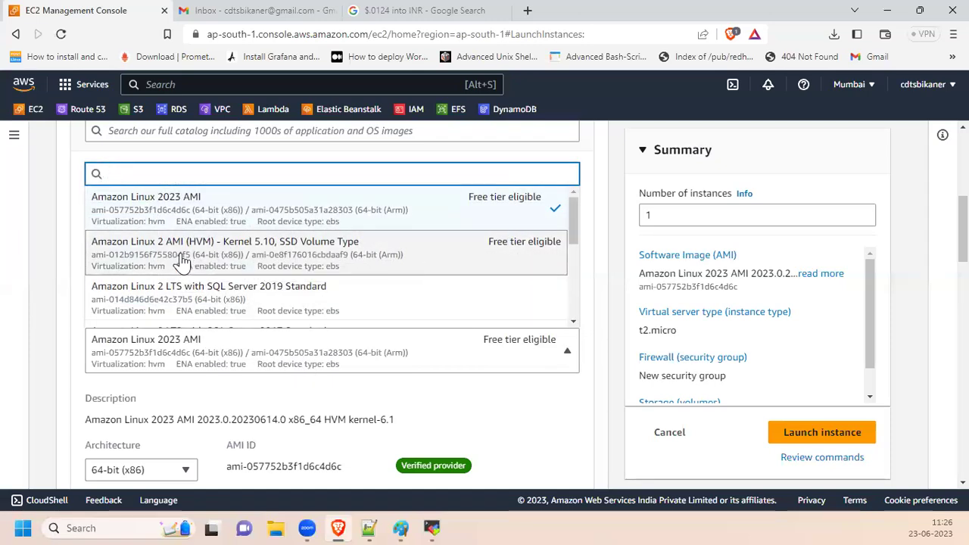
pyautogui.press('Return')
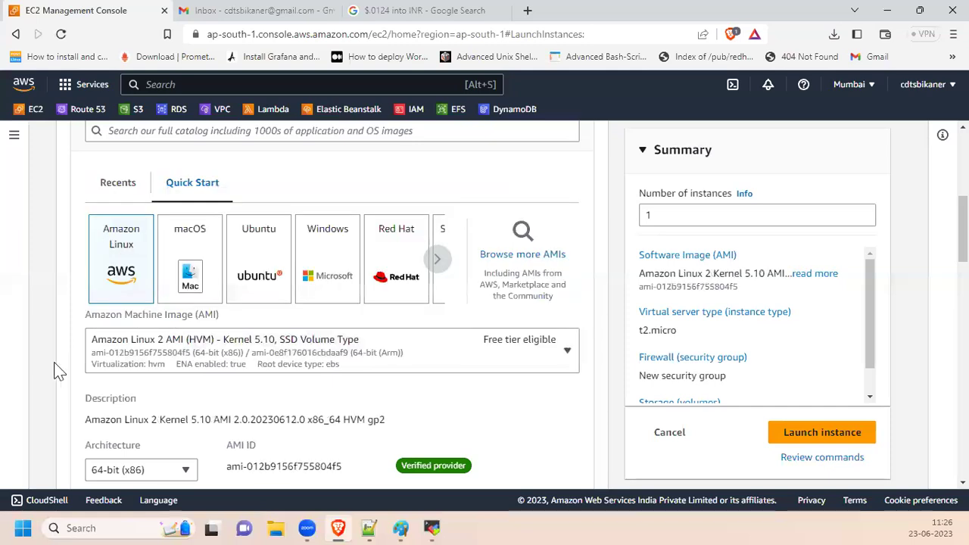
# Step: Try t2.medium as the instance type for myserver2 after browsing the available instance types
pyautogui.scroll(-2, 105, 388)
pyautogui.scroll(-4, 106, 394)
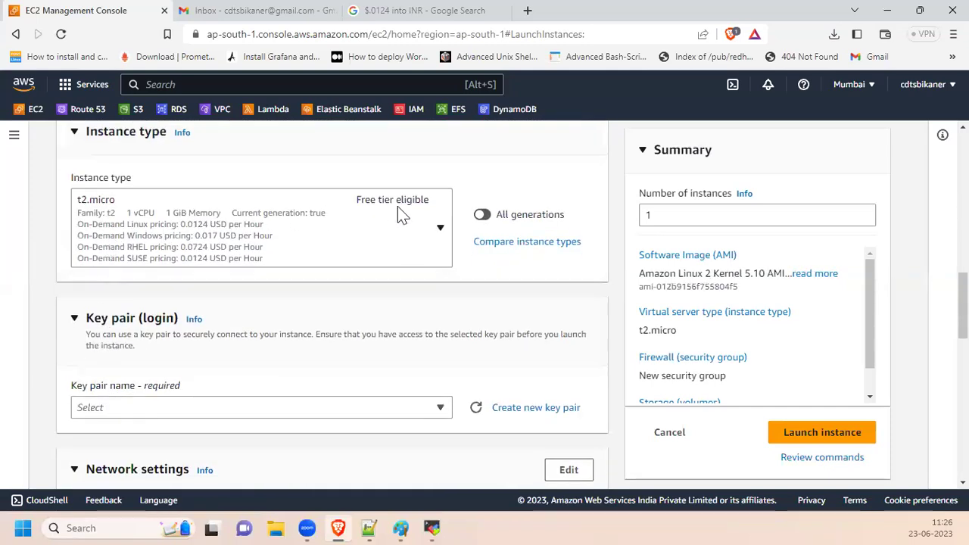
pyautogui.click(410, 231)
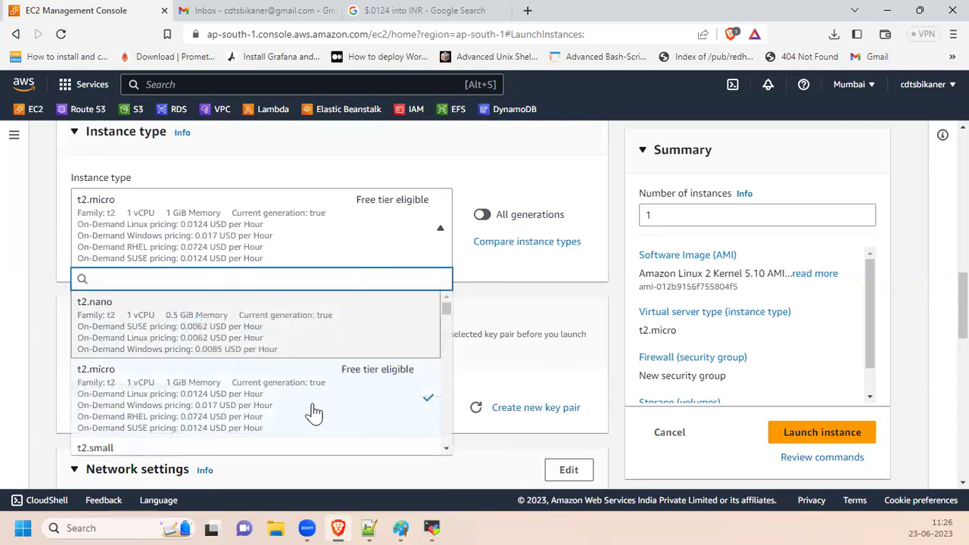
pyautogui.scroll(-2, 258, 417)
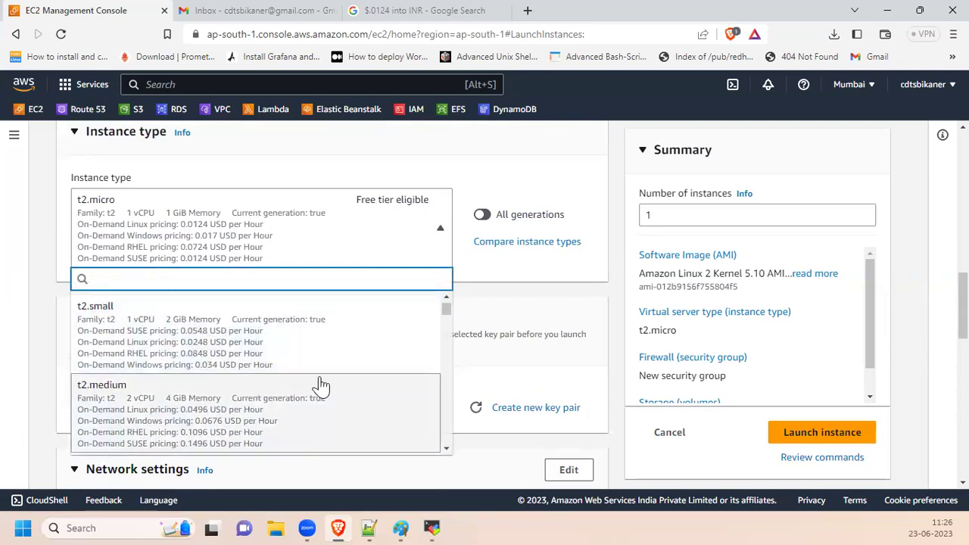
pyautogui.scroll(1, 237, 360)
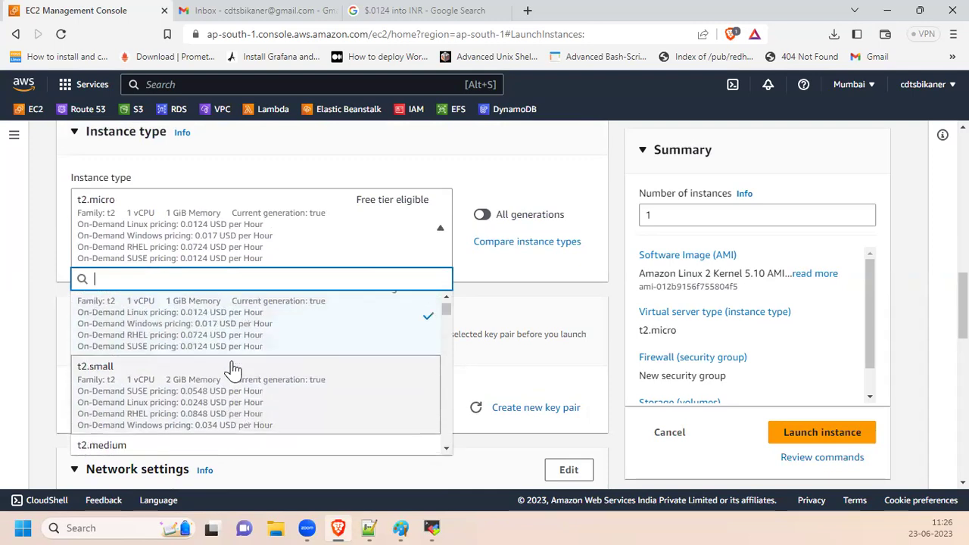
pyautogui.scroll(-2, 193, 348)
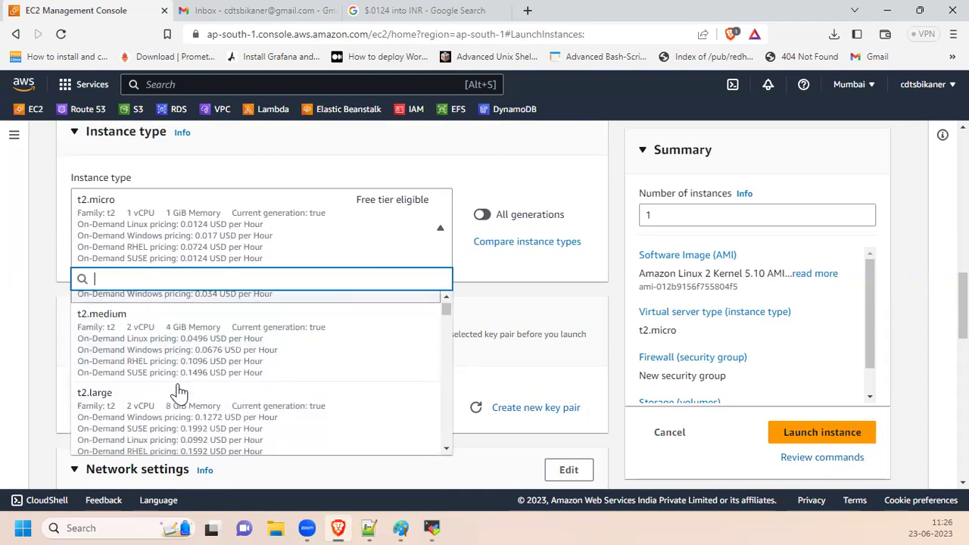
pyautogui.click(194, 356)
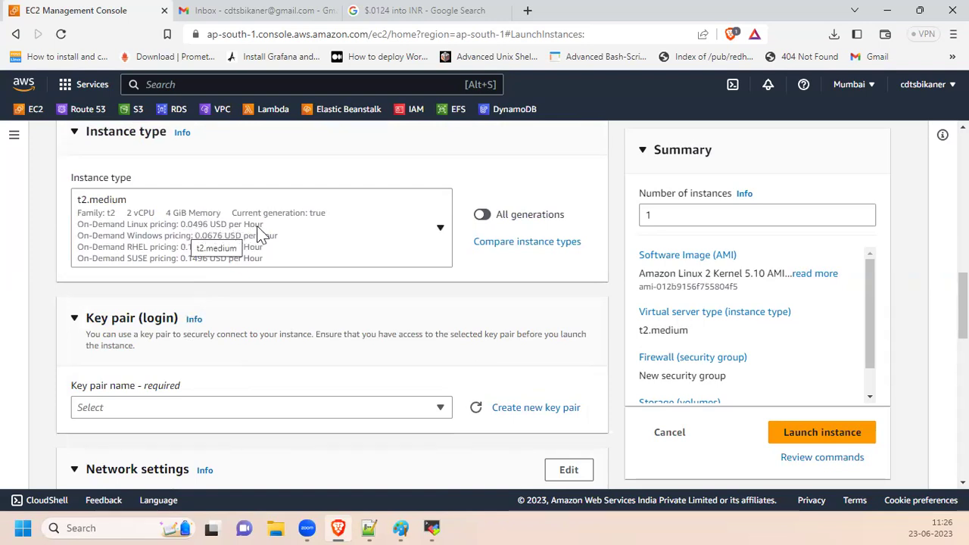
pyautogui.click(208, 227)
pyautogui.click(124, 226)
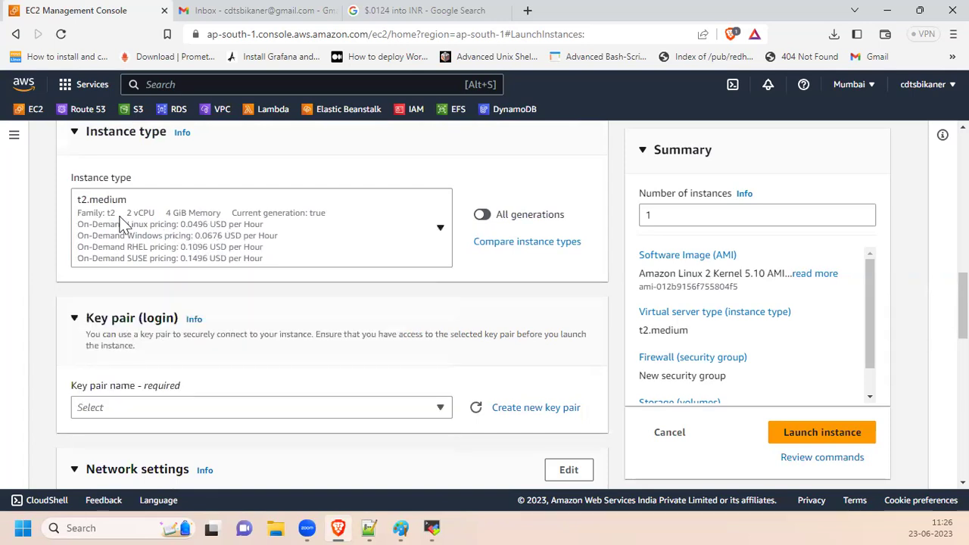
# Step: Set the instance type of myserver2 back to the free tier eligible t2.micro
pyautogui.click(182, 218)
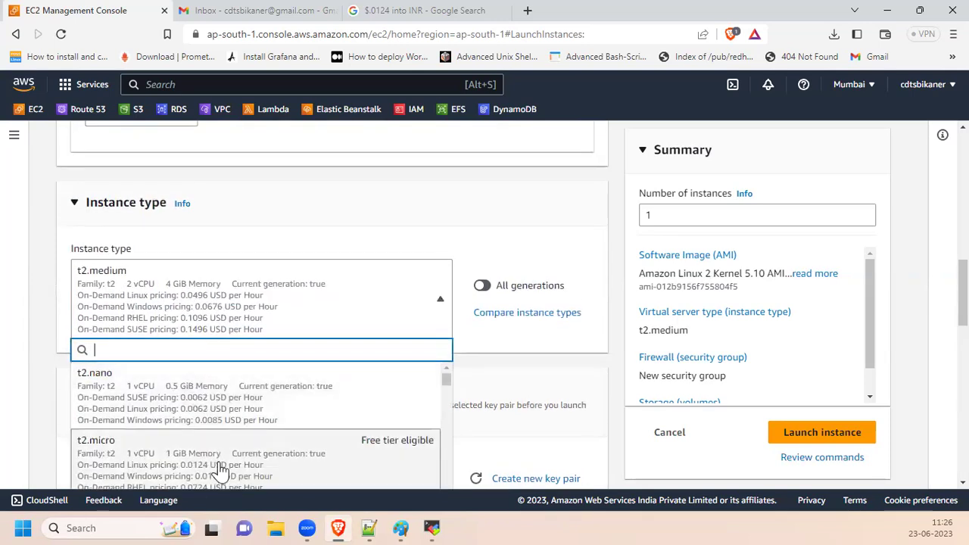
pyautogui.click(218, 464)
pyautogui.scroll(-2, 46, 356)
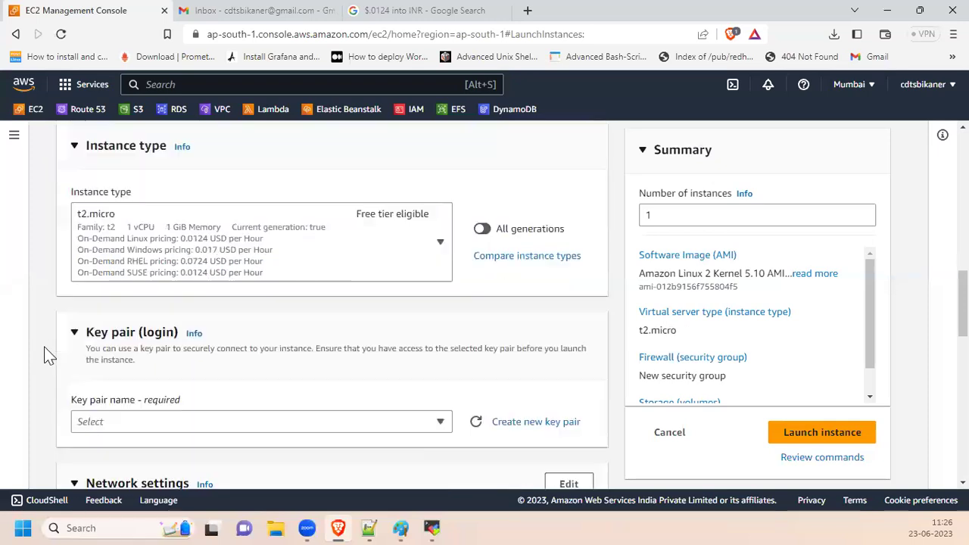
pyautogui.scroll(2, 46, 356)
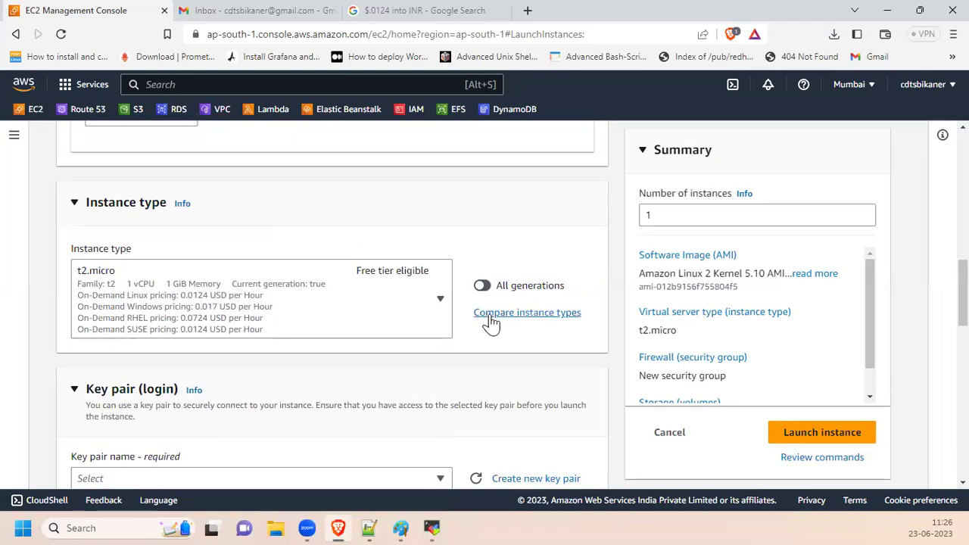
pyautogui.scroll(-3, 553, 318)
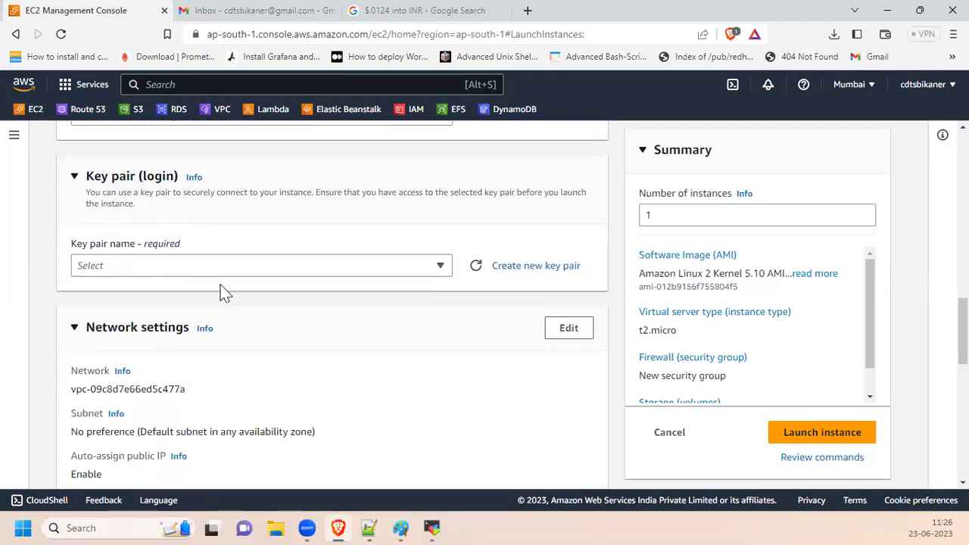
# Step: Switch to the Notepad++ notes and replace "public" with "private" in the line about using a single key for login in the same region
pyautogui.click(369, 528)
pyautogui.scroll(1, 220, 271)
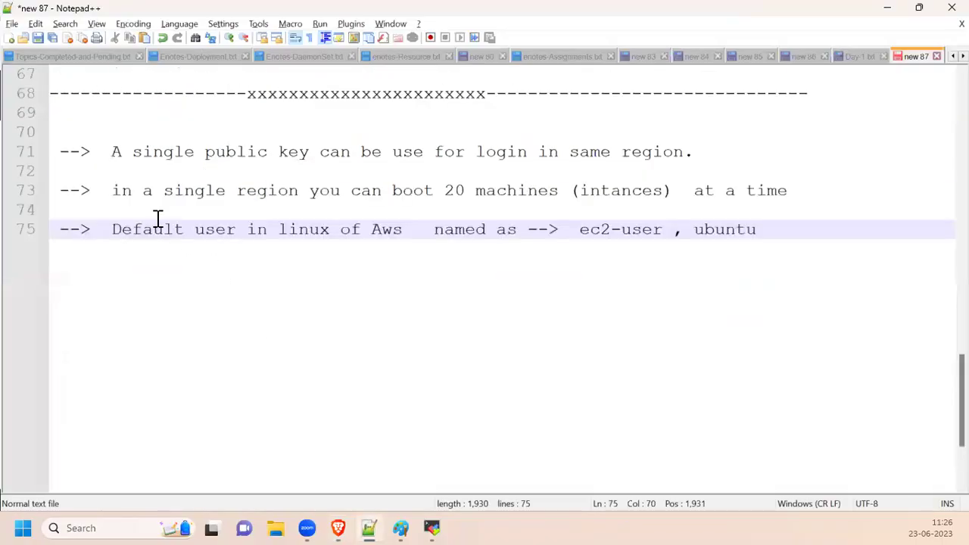
pyautogui.moveTo(114, 157); pyautogui.dragTo(423, 153)
pyautogui.doubleClick(226, 148)
pyautogui.write('pri')
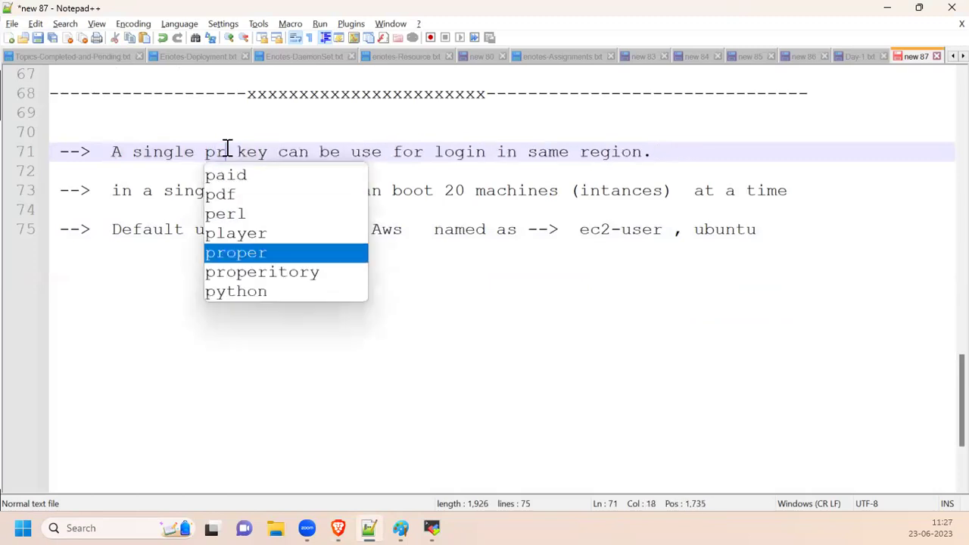
pyautogui.write('at')
pyautogui.press('BackSpace')
pyautogui.press('BackSpace')
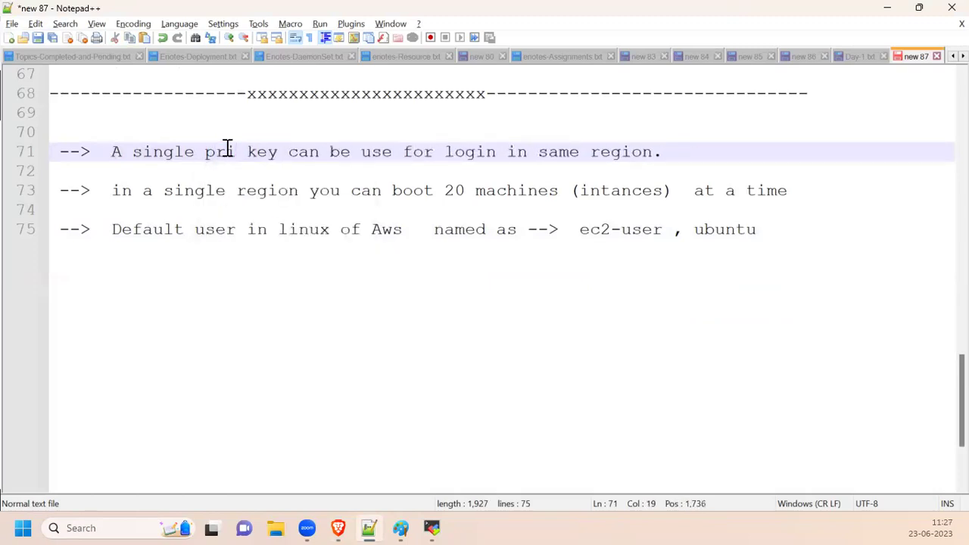
pyautogui.write('vate')
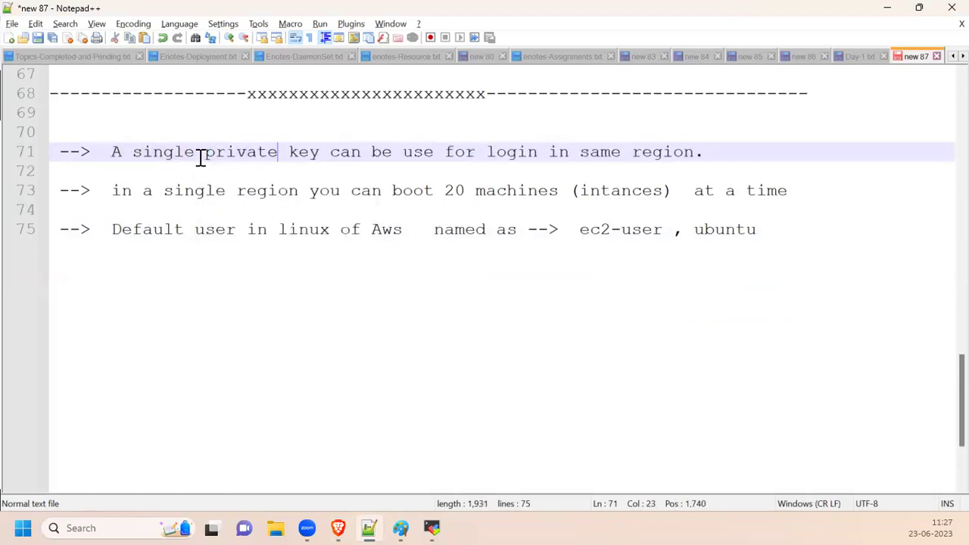
pyautogui.moveTo(205, 152); pyautogui.dragTo(694, 152)
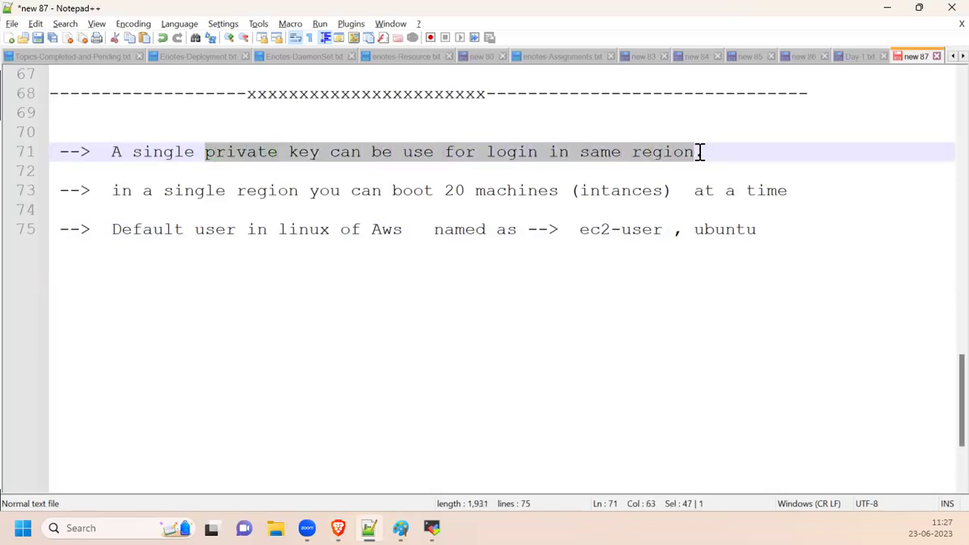
pyautogui.click(700, 152)
pyautogui.press('Left')
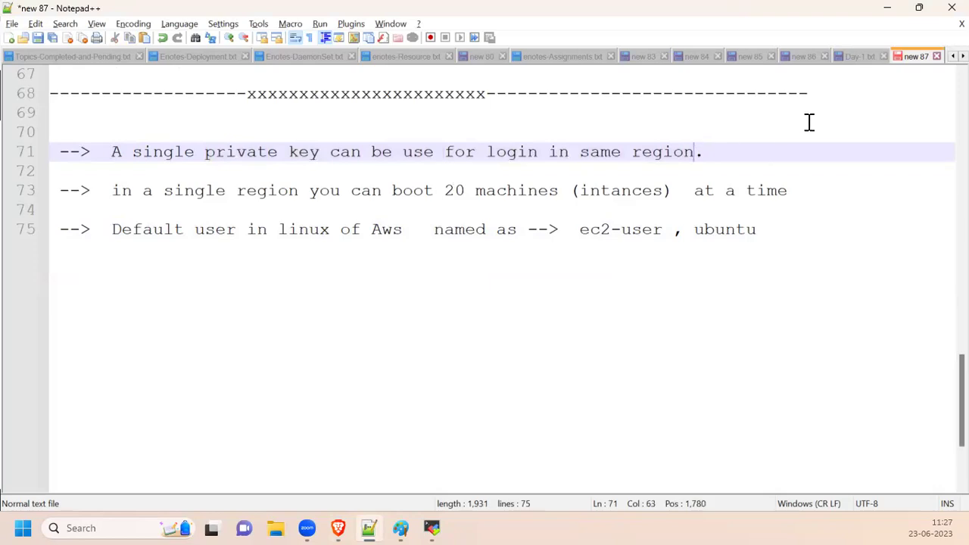
# Step: Switch back to the EC2 launch form in the browser and choose ecb-std as the key pair
pyautogui.hotkey('alt', 'Tab')
pyautogui.hotkey('alt', 'Tab')
pyautogui.hotkey('alt', 'Tab')
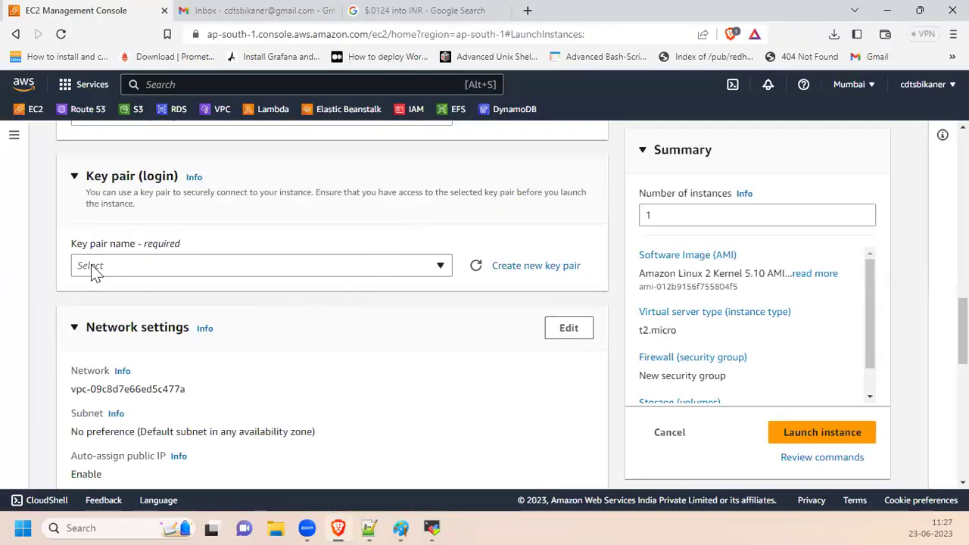
pyautogui.click(443, 269)
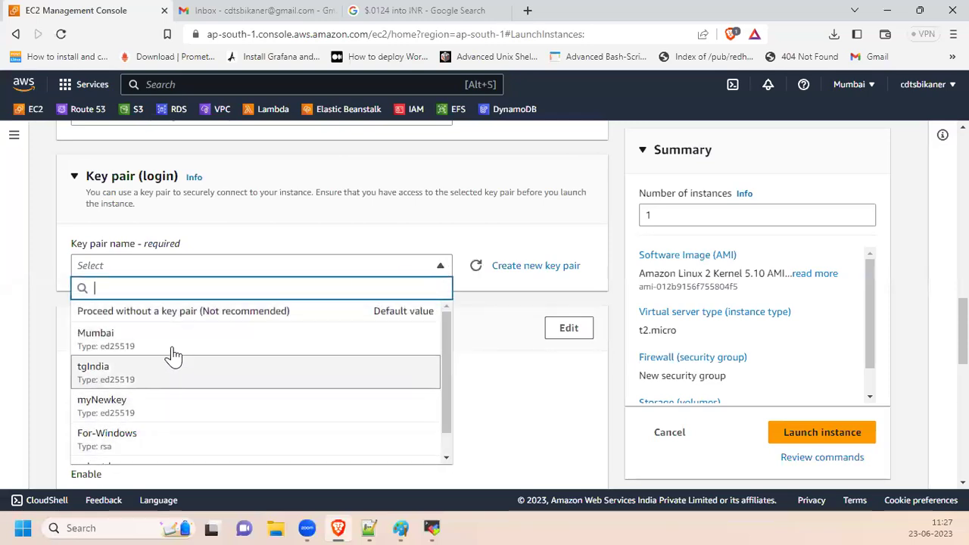
pyautogui.scroll(-1, 159, 446)
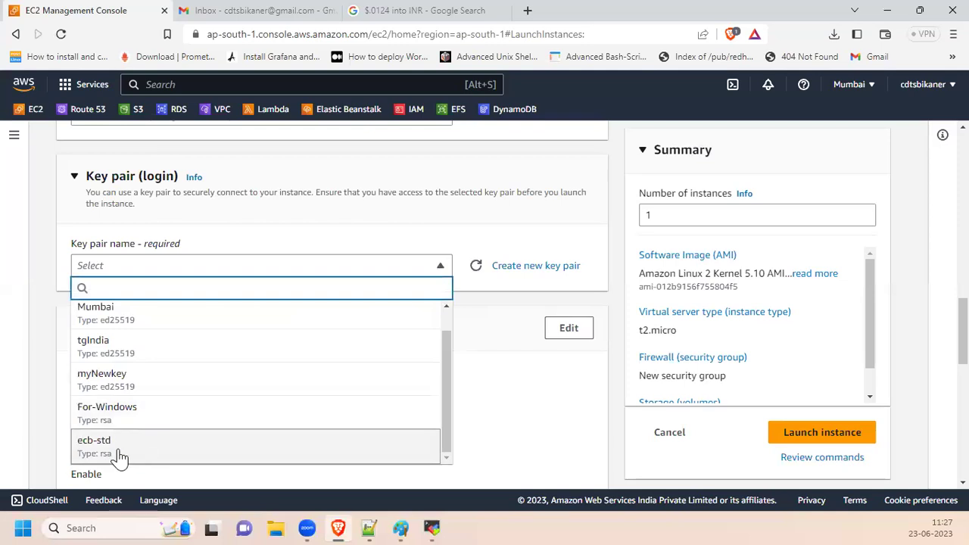
pyautogui.click(120, 453)
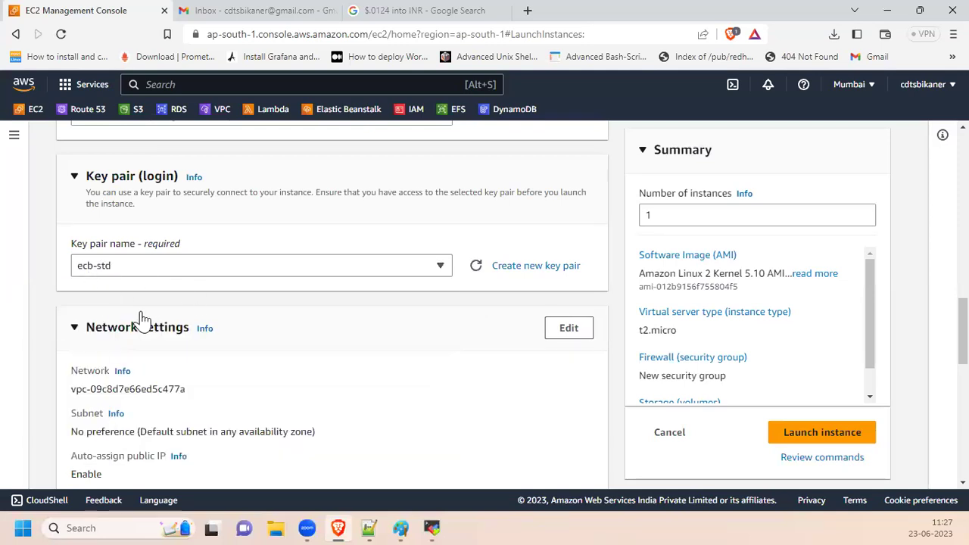
# Step: Keep the new security group settings and set the gp2 root volume size to 14 GiB
pyautogui.scroll(-2, 413, 340)
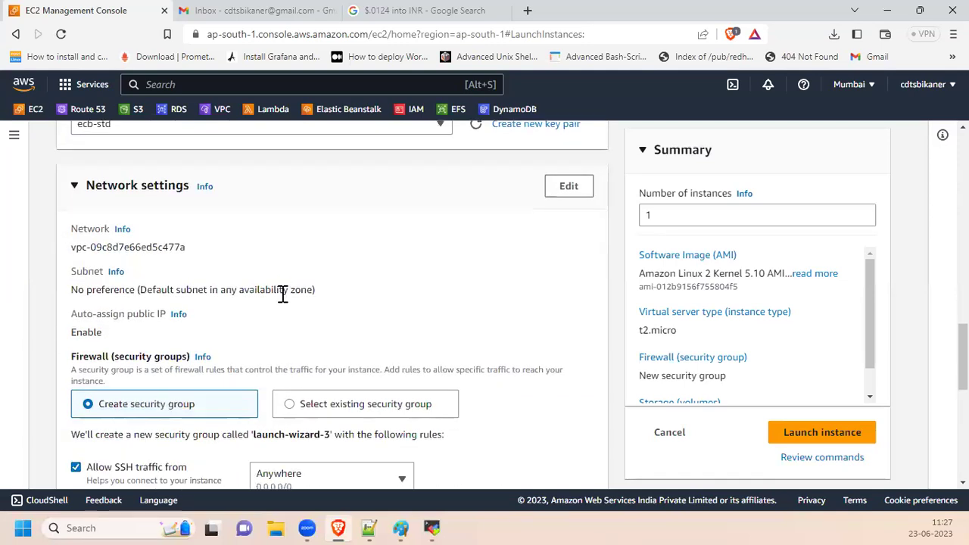
pyautogui.scroll(-3, 283, 293)
pyautogui.scroll(1, 163, 215)
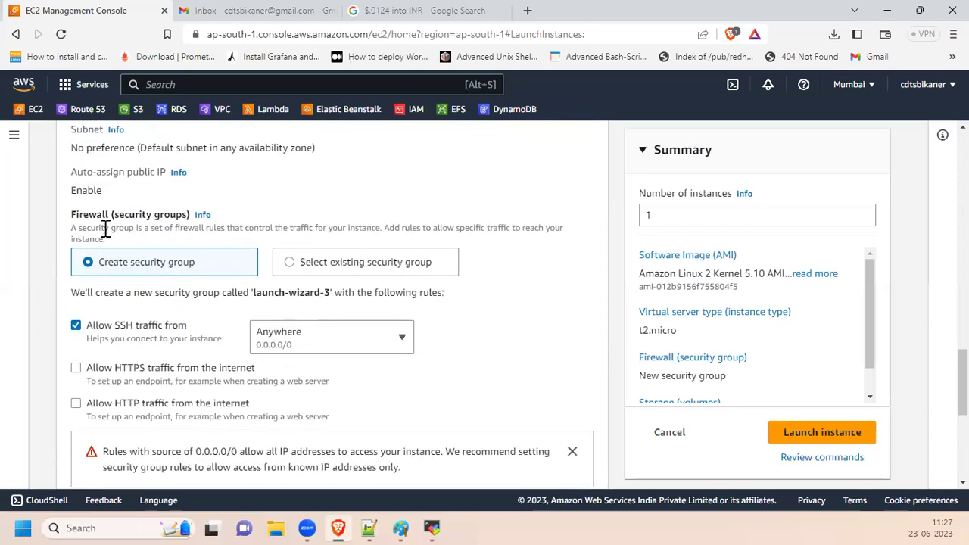
pyautogui.moveTo(260, 292); pyautogui.dragTo(331, 292)
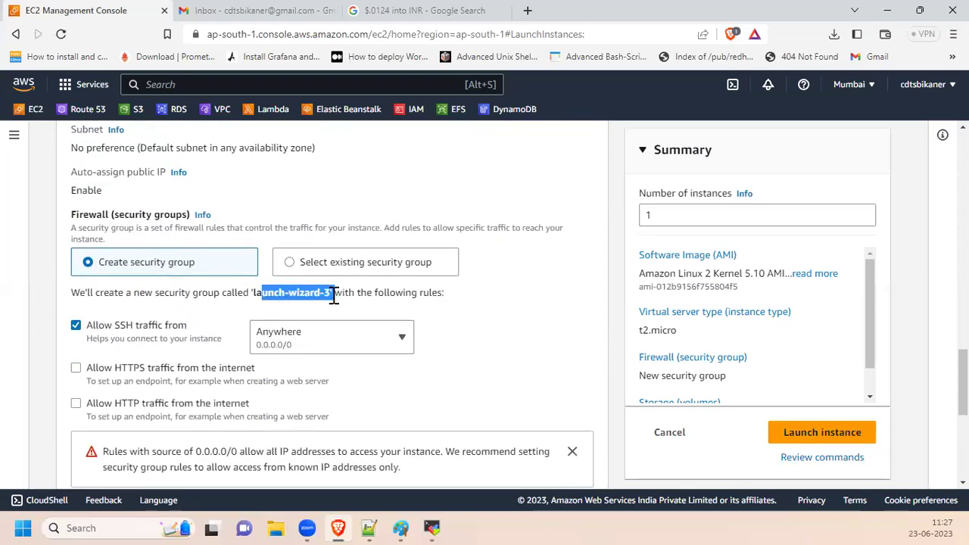
pyautogui.scroll(-5, 331, 292)
pyautogui.moveTo(135, 261); pyautogui.dragTo(51, 268)
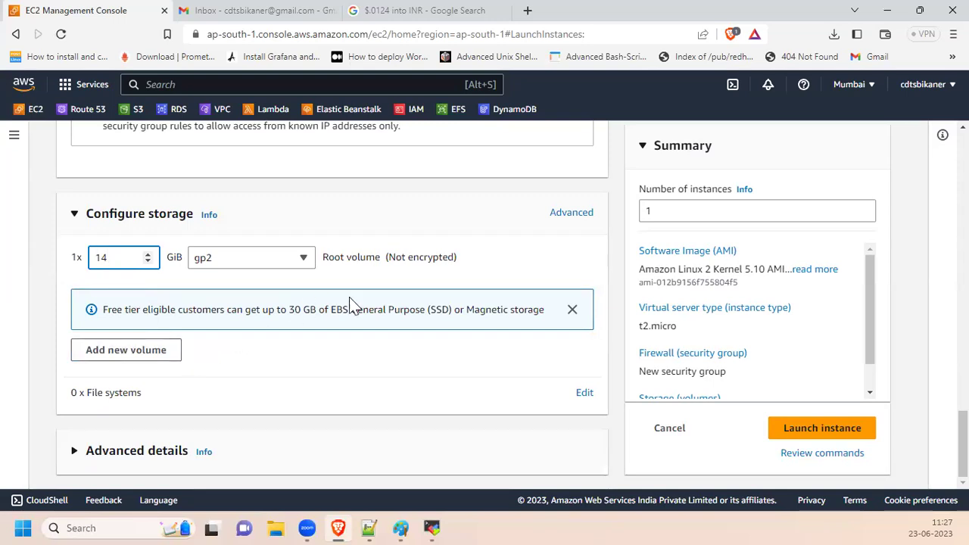
# Step: Launch the myserver2 instance and open the list of all instances
pyautogui.click(811, 426)
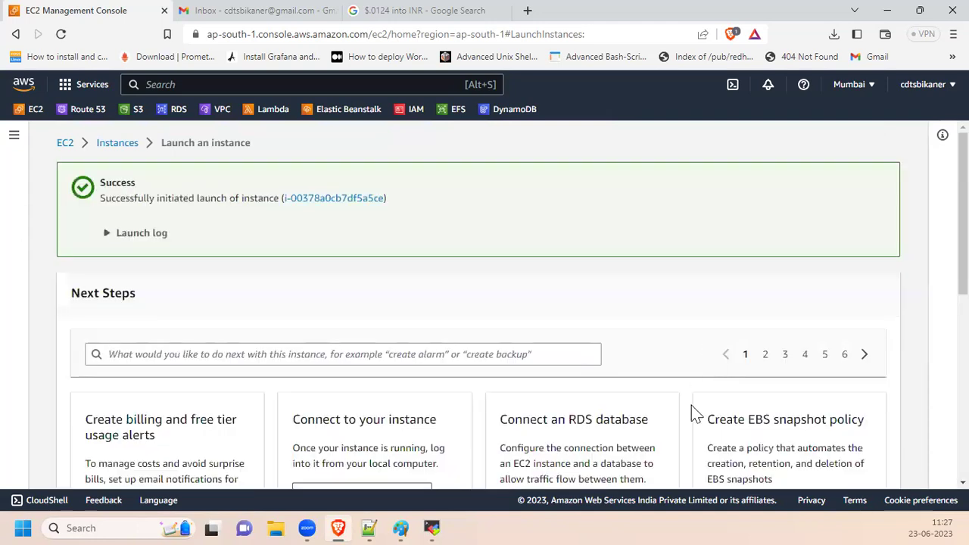
pyautogui.scroll(-5, 692, 411)
pyautogui.scroll(-3, 711, 454)
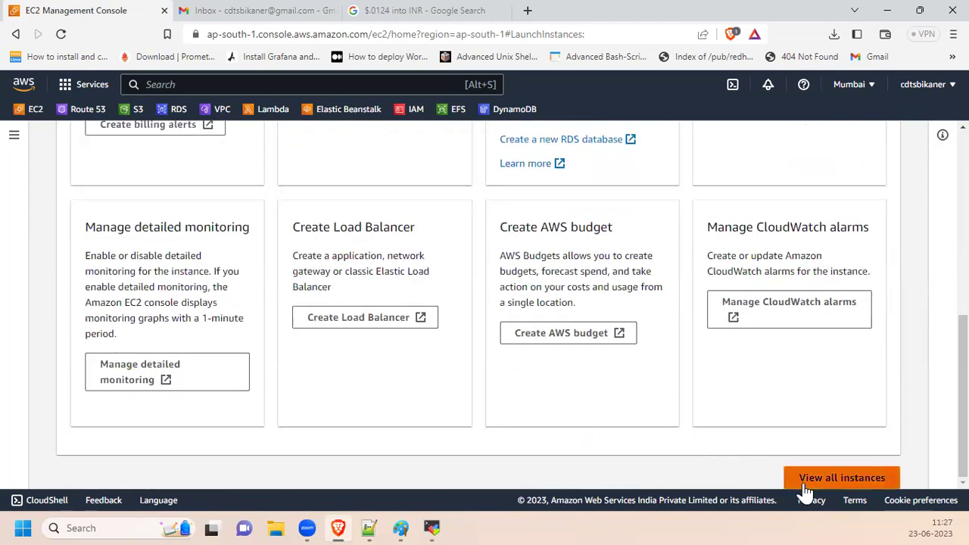
pyautogui.click(804, 483)
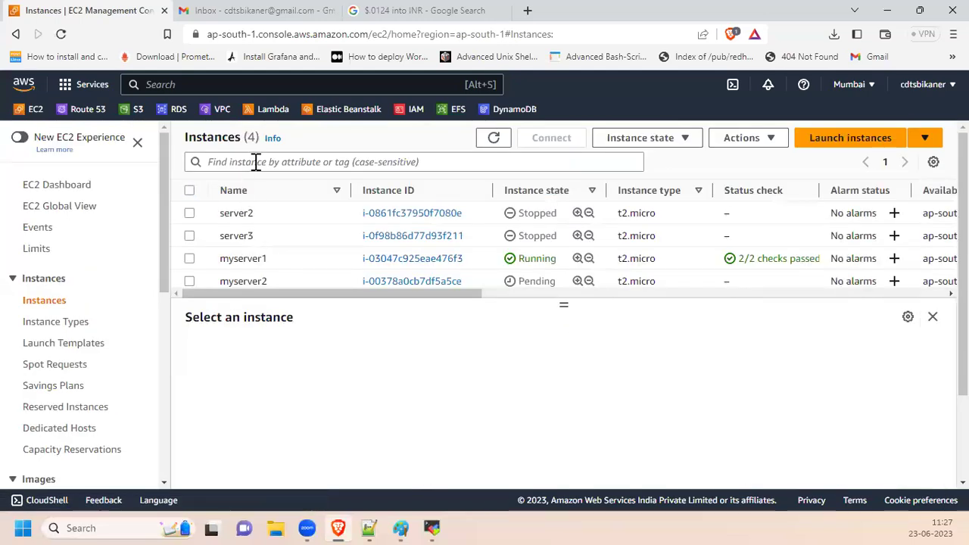
# Step: Filter the instances list by Instance state = running and refresh it until myserver2 is listed
pyautogui.click(256, 163)
pyautogui.scroll(-2, 258, 454)
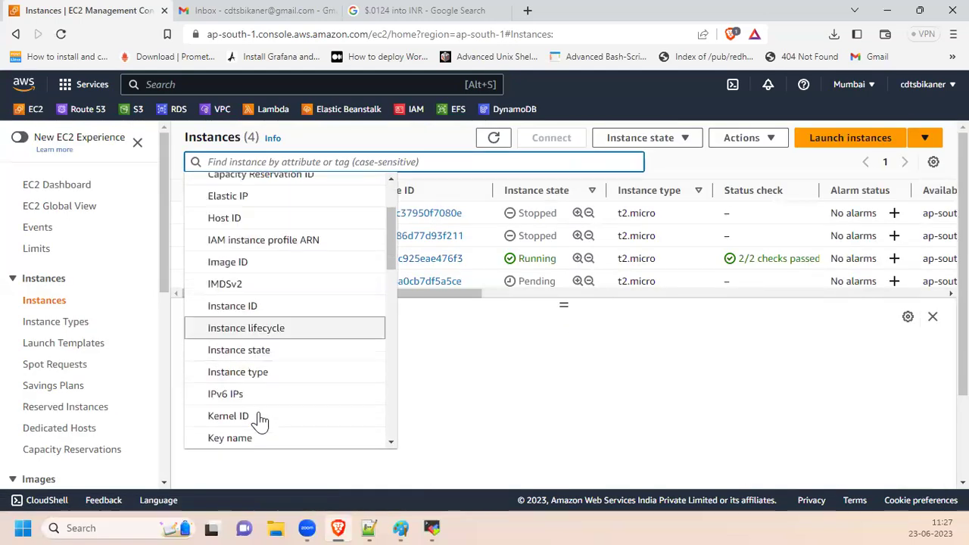
pyautogui.scroll(-1, 265, 394)
pyautogui.click(301, 311)
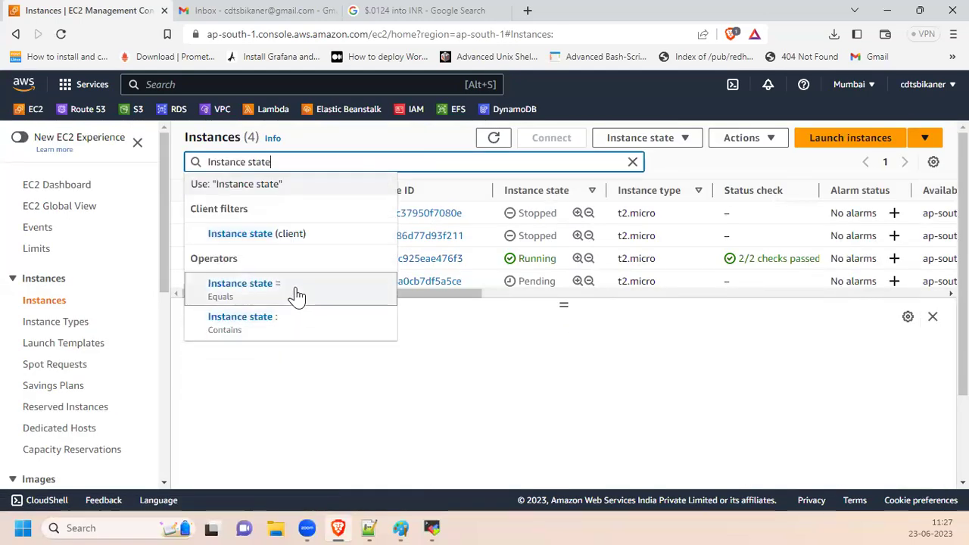
pyautogui.click(297, 294)
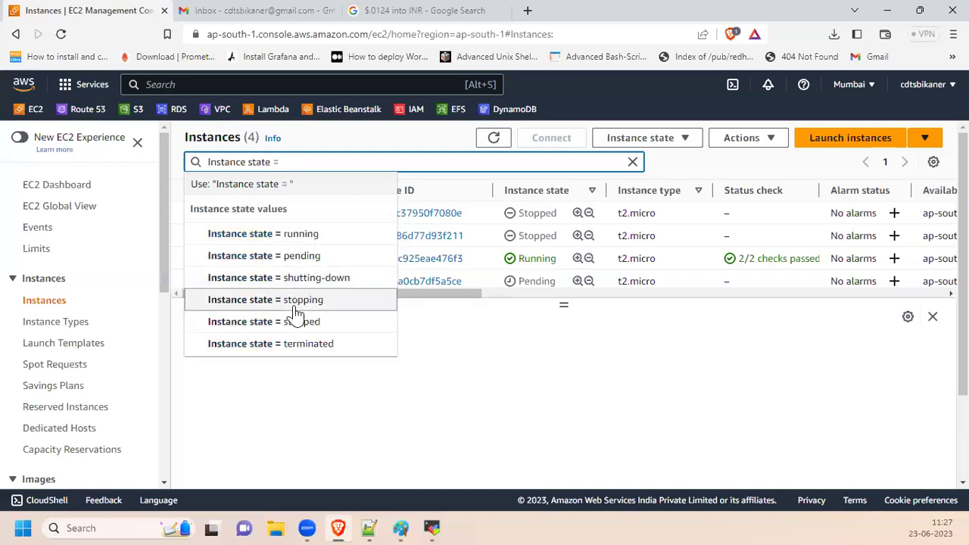
pyautogui.click(323, 234)
pyautogui.click(490, 144)
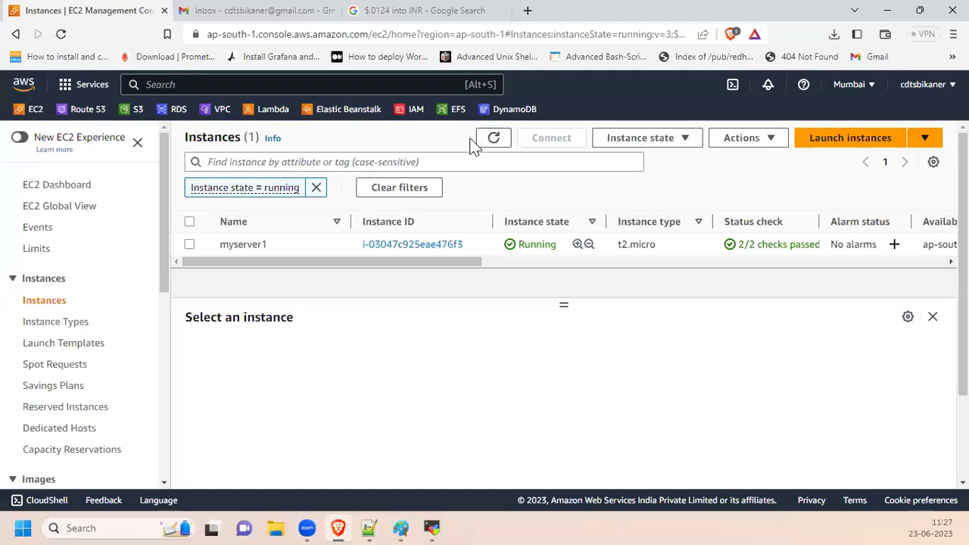
pyautogui.click(491, 139)
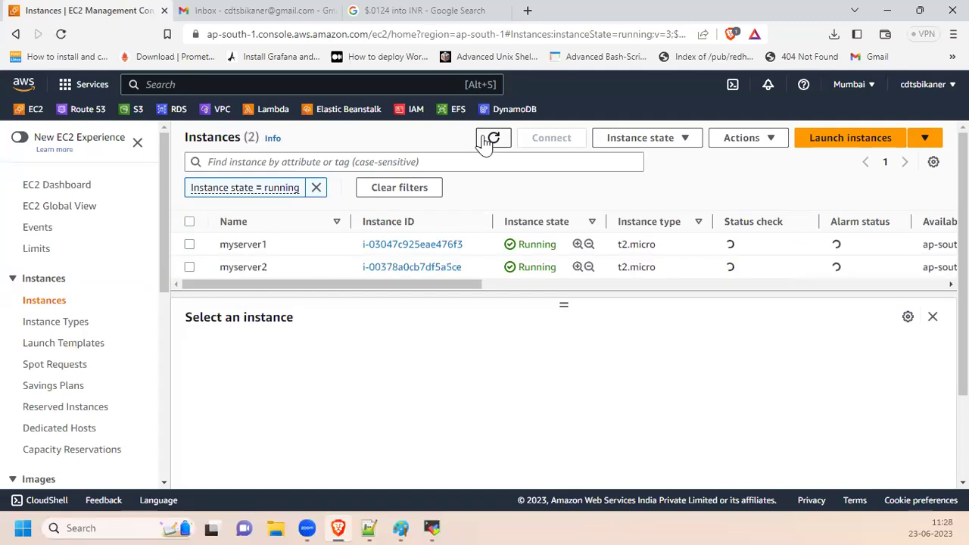
pyautogui.click(487, 140)
pyautogui.click(489, 138)
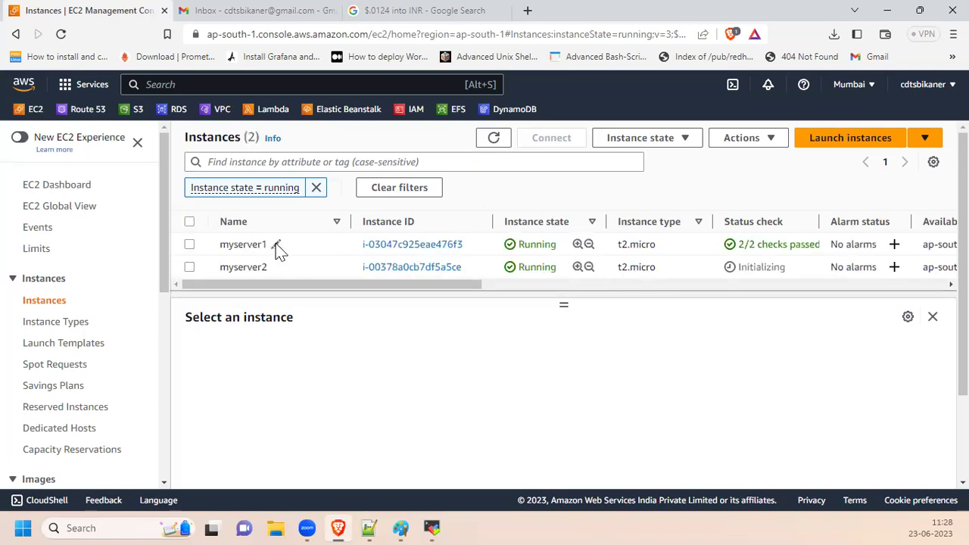
# Step: Rename the myserver1 instance as Ubuntu-Server
pyautogui.click(277, 246)
pyautogui.moveTo(368, 273); pyautogui.dragTo(228, 258)
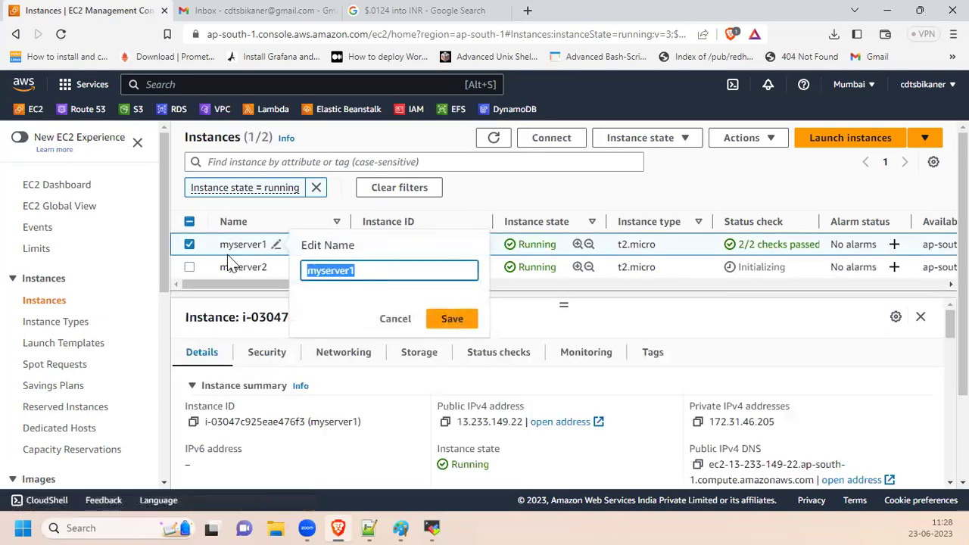
pyautogui.write('Ubuntu-S')
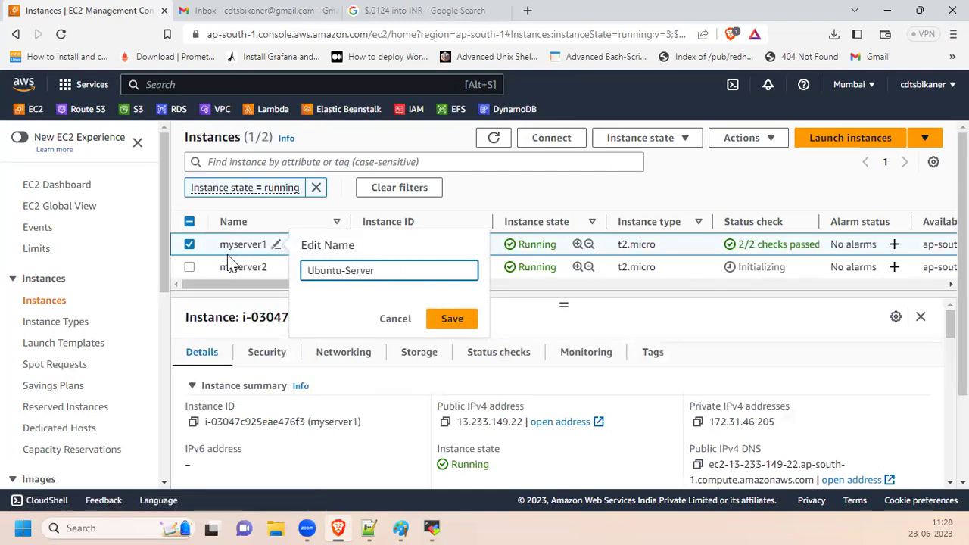
pyautogui.press('Return')
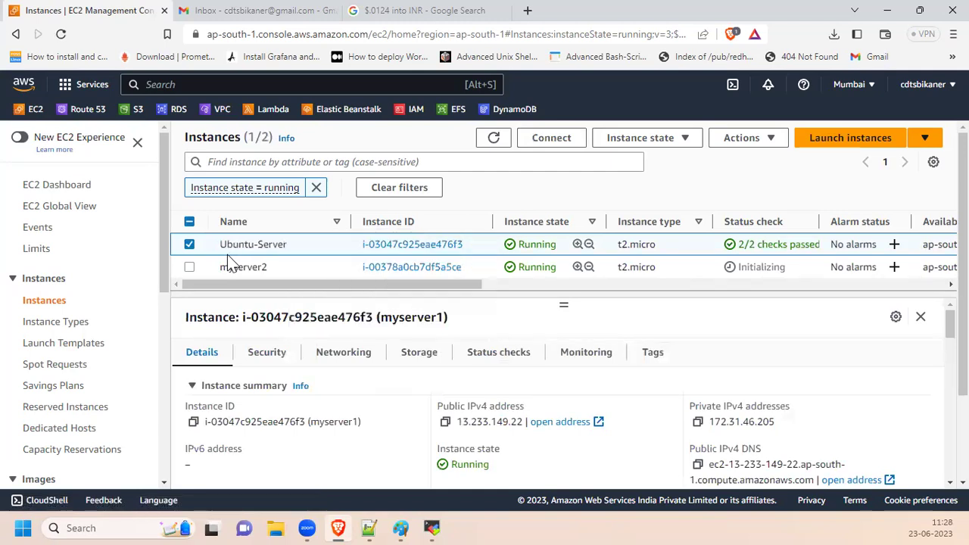
# Step: Rename the myserver2 instance as Webserver
pyautogui.click(276, 267)
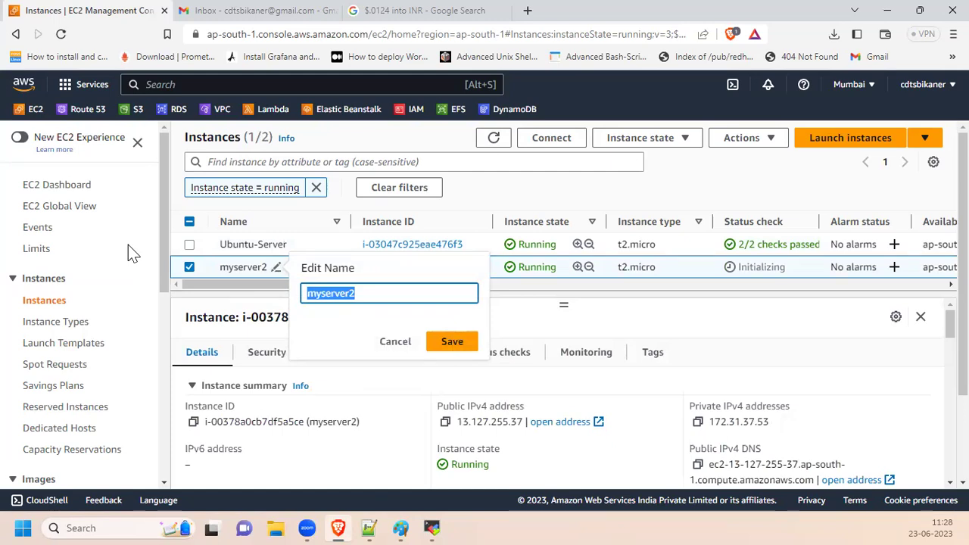
pyautogui.write('Webserver')
pyautogui.press('Return')
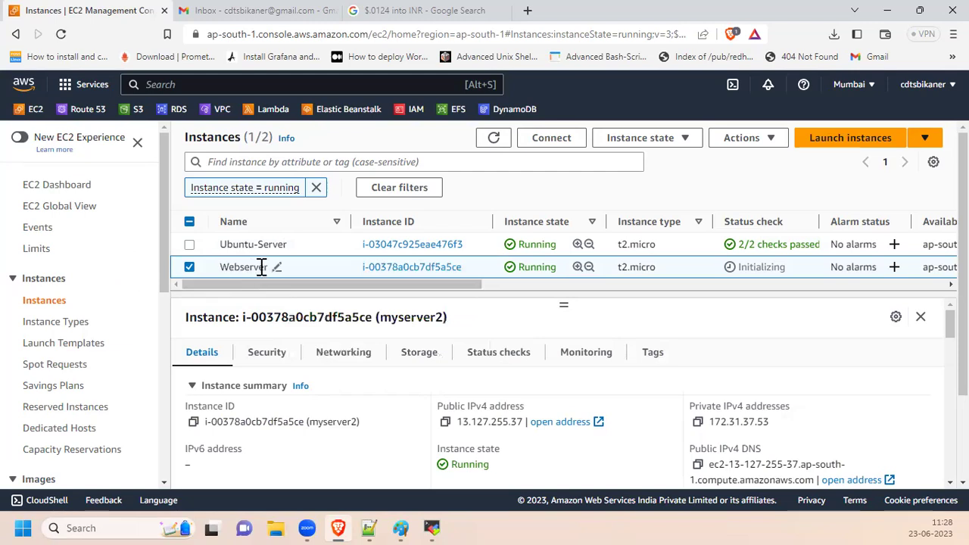
# Step: Refresh the instances list and copy the public IPv4 address of the Webserver instance
pyautogui.click(494, 137)
pyautogui.click(227, 270)
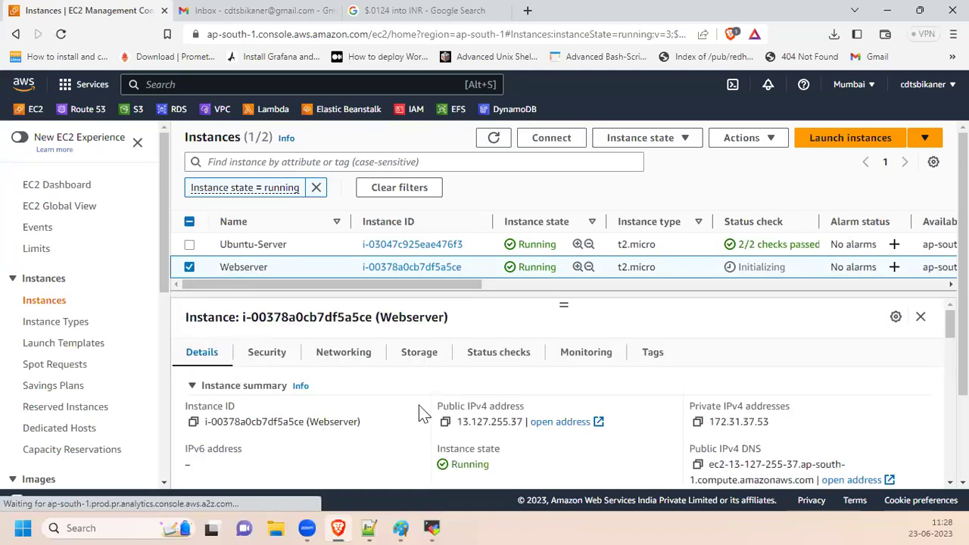
pyautogui.scroll(-2, 473, 416)
pyautogui.scroll(2, 504, 394)
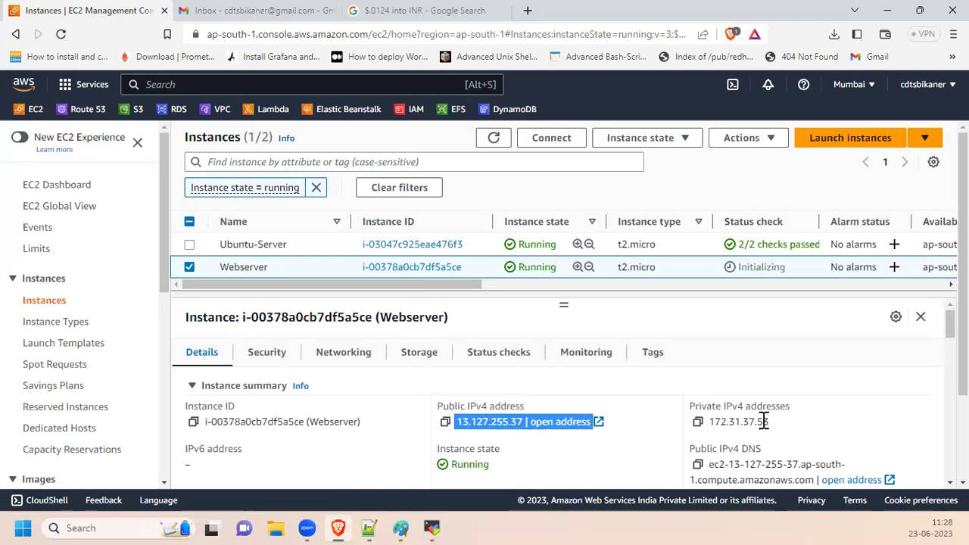
pyautogui.doubleClick(733, 422)
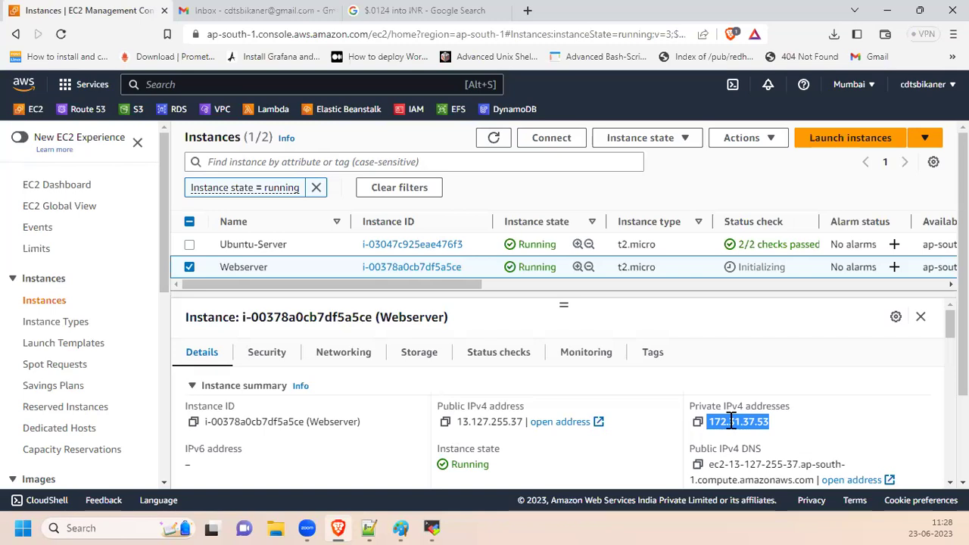
pyautogui.click(733, 422)
pyautogui.click(445, 422)
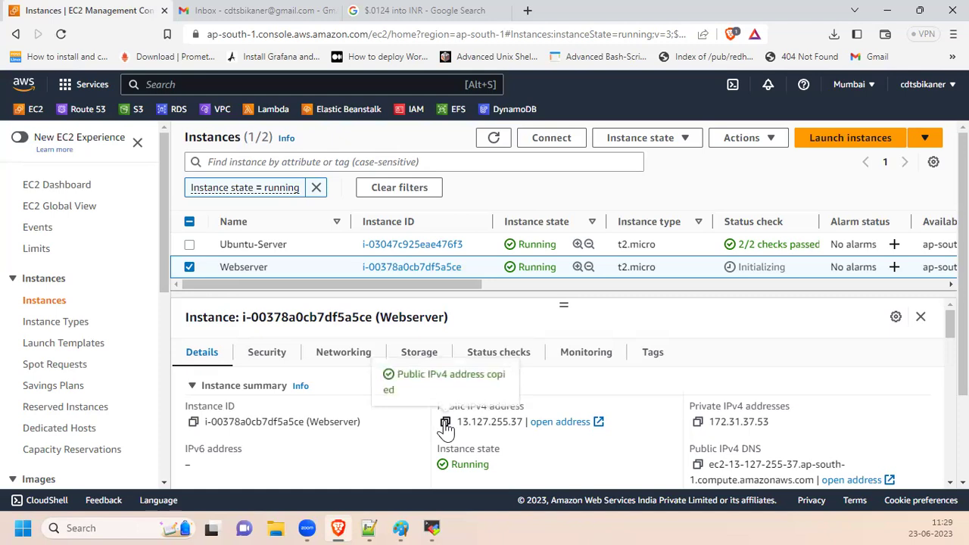
# Step: Switch to MobaXterm and set up a new SSH session with remote host 13.127.255.37 and a specified username enabled
pyautogui.click(432, 528)
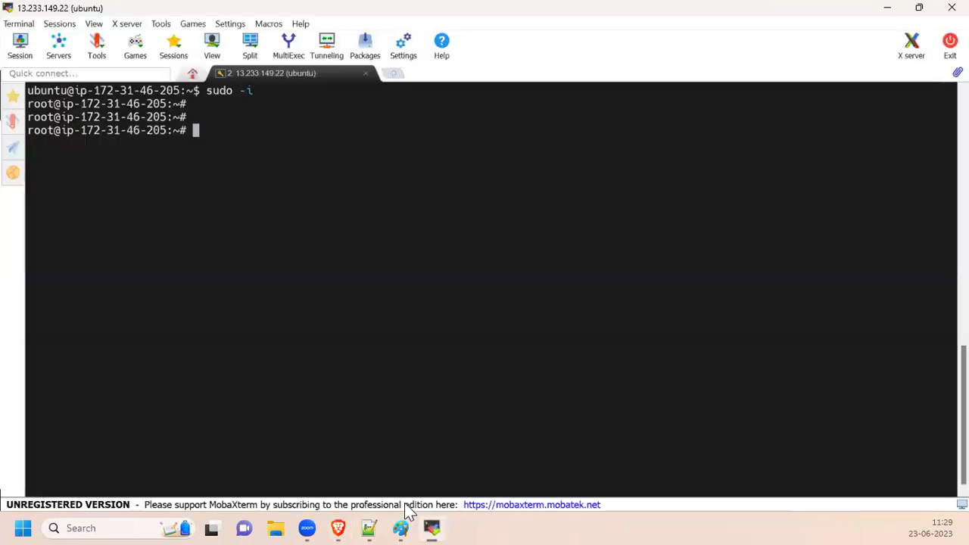
pyautogui.click(21, 53)
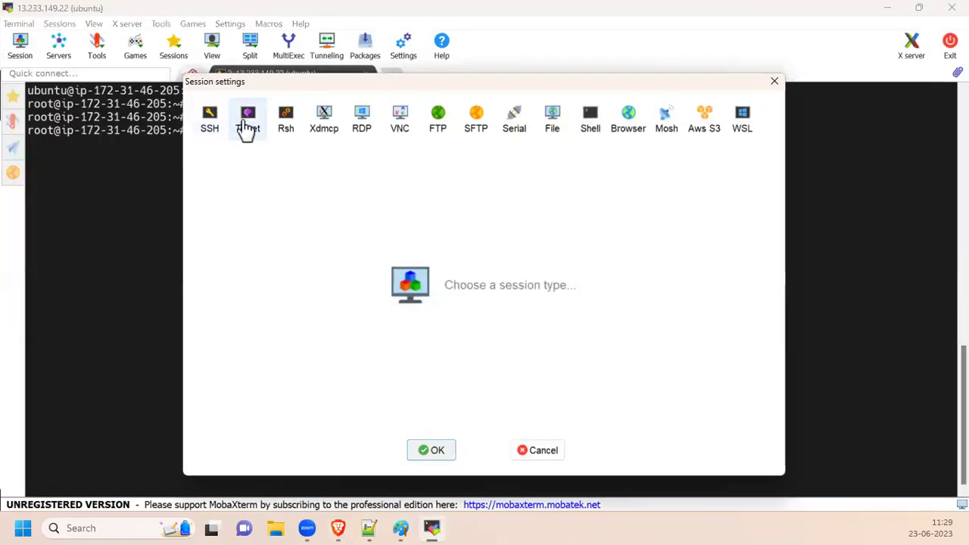
pyautogui.click(248, 130)
pyautogui.click(210, 123)
pyautogui.click(248, 125)
pyautogui.click(218, 128)
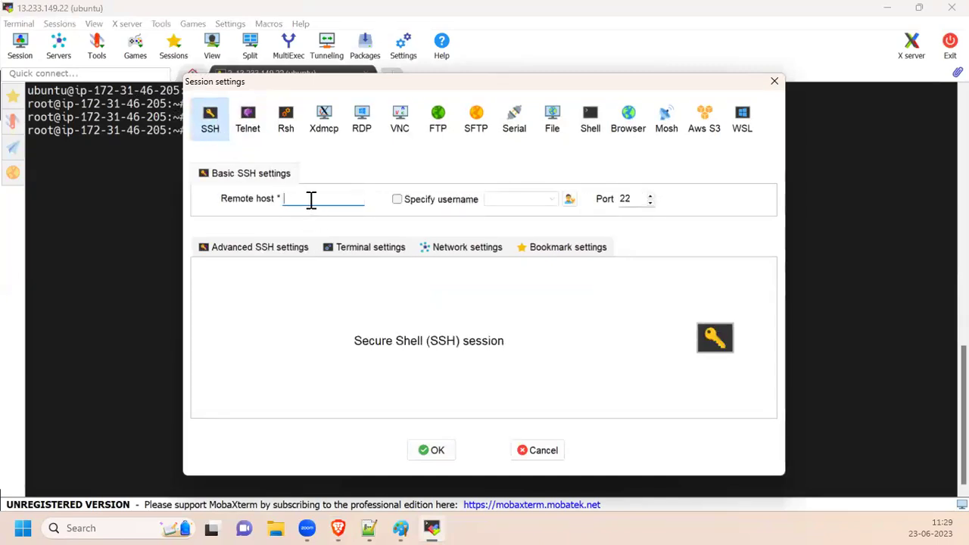
pyautogui.hotkey('ctrl', 'v')
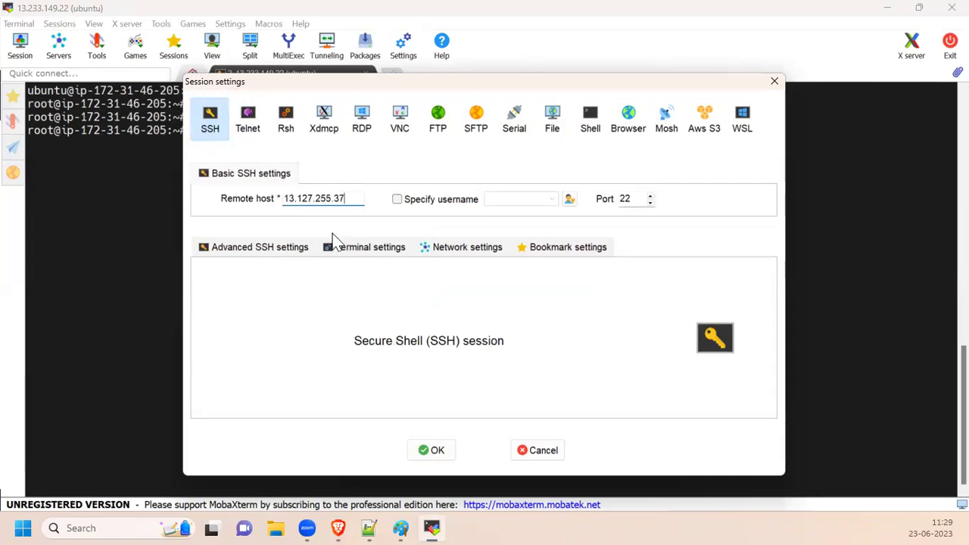
pyautogui.click(469, 201)
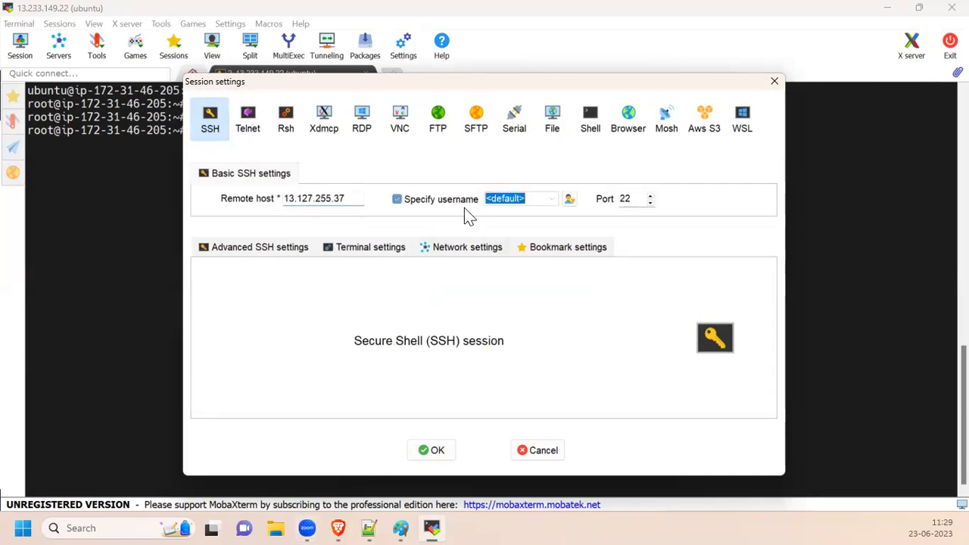
# Step: Return to the EC2 console, look up Webserver's default user name in its connection options, and go back to the instances list
pyautogui.click(333, 413)
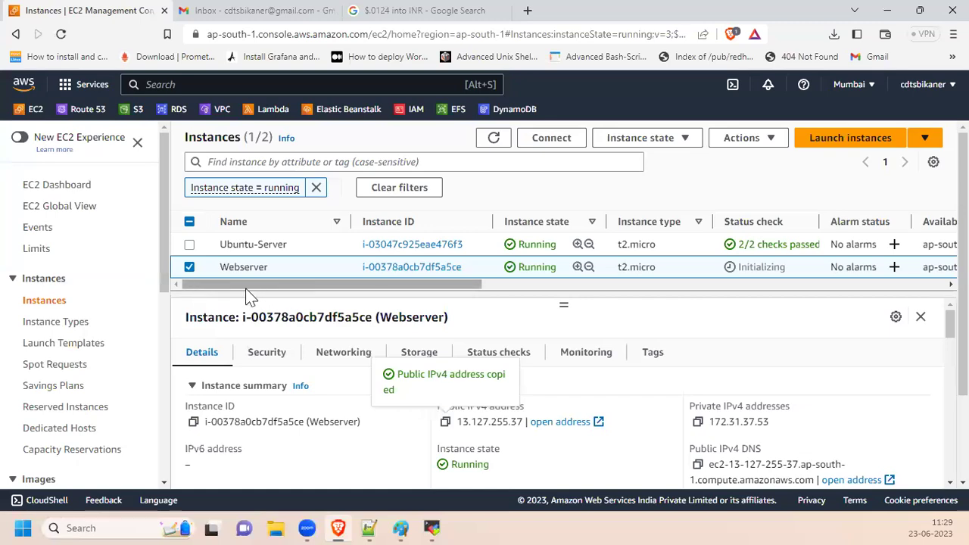
pyautogui.click(189, 267)
pyautogui.click(190, 266)
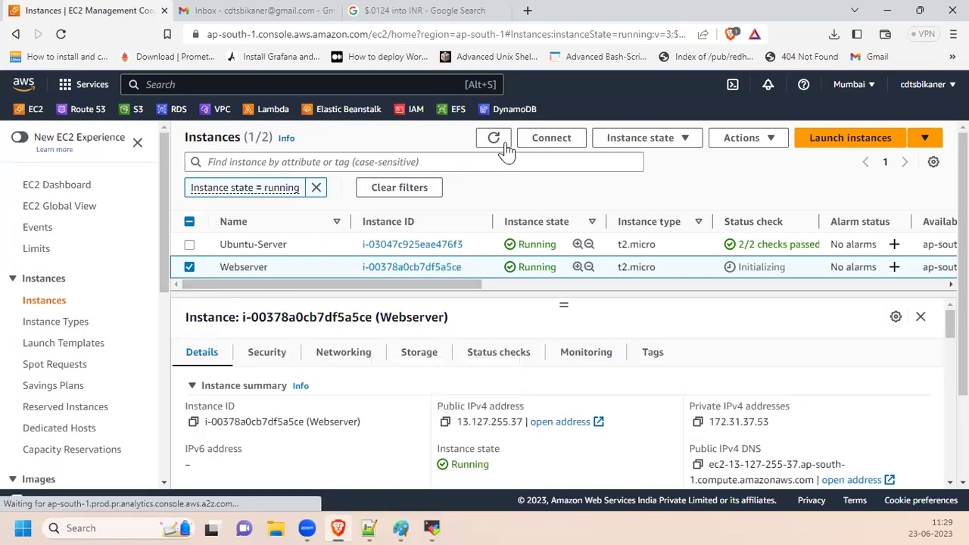
pyautogui.click(539, 144)
pyautogui.scroll(-2, 102, 360)
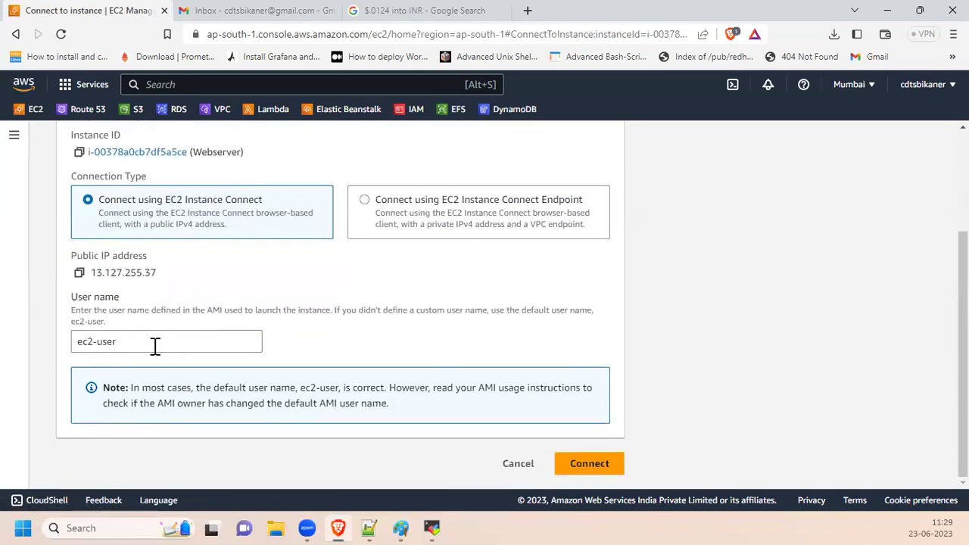
pyautogui.scroll(2, 181, 240)
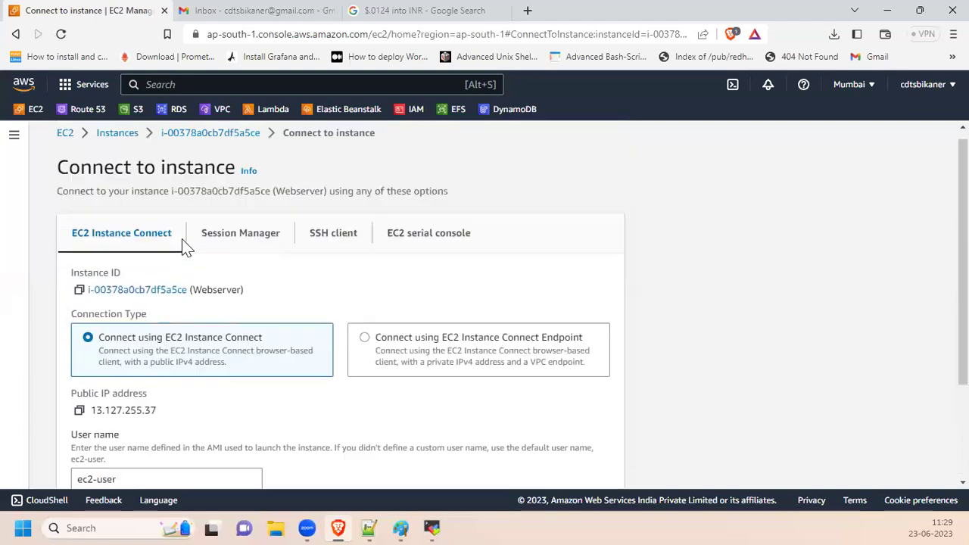
pyautogui.click(121, 145)
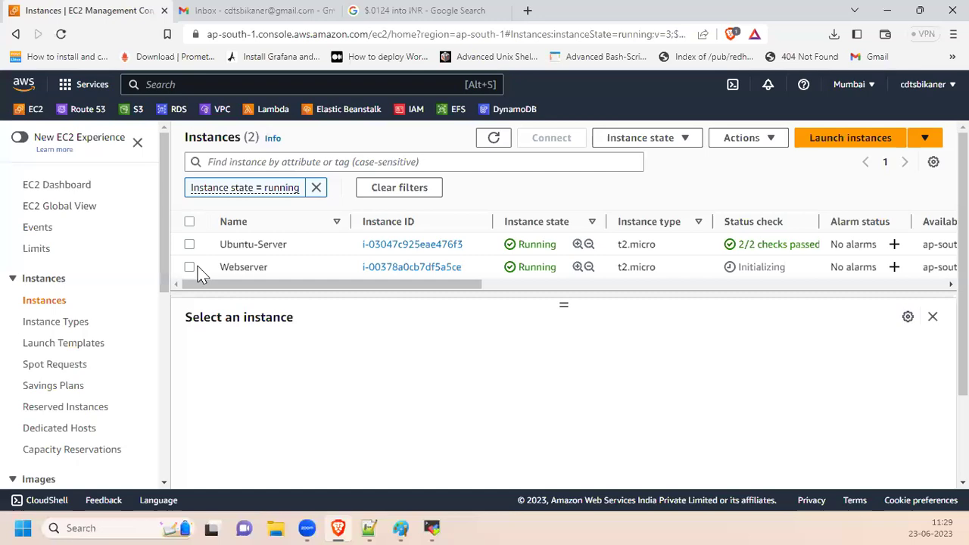
pyautogui.click(189, 266)
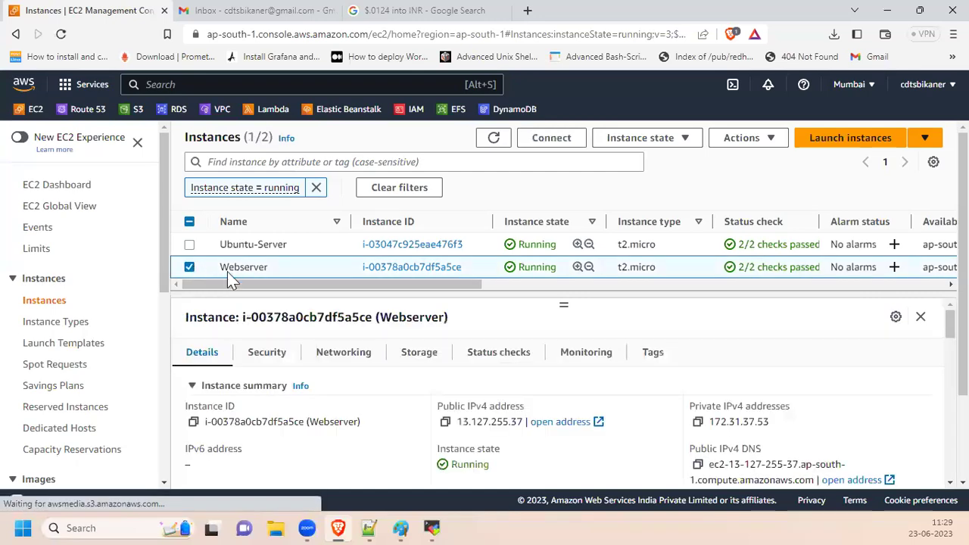
# Step: Switch back to MobaXterm and set the SSH session's username to ec2-user
pyautogui.click(432, 528)
pyautogui.click(440, 200)
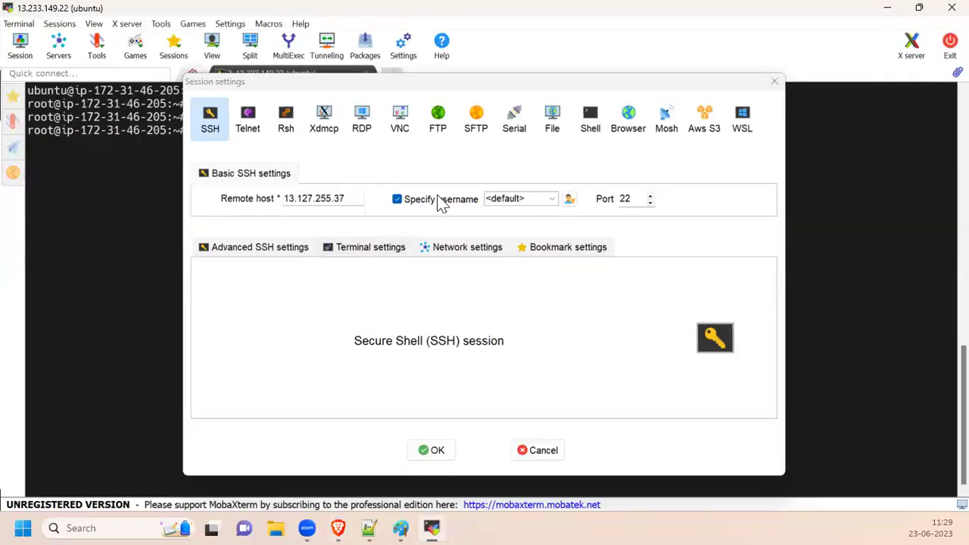
pyautogui.doubleClick(508, 195)
pyautogui.write('ec2-')
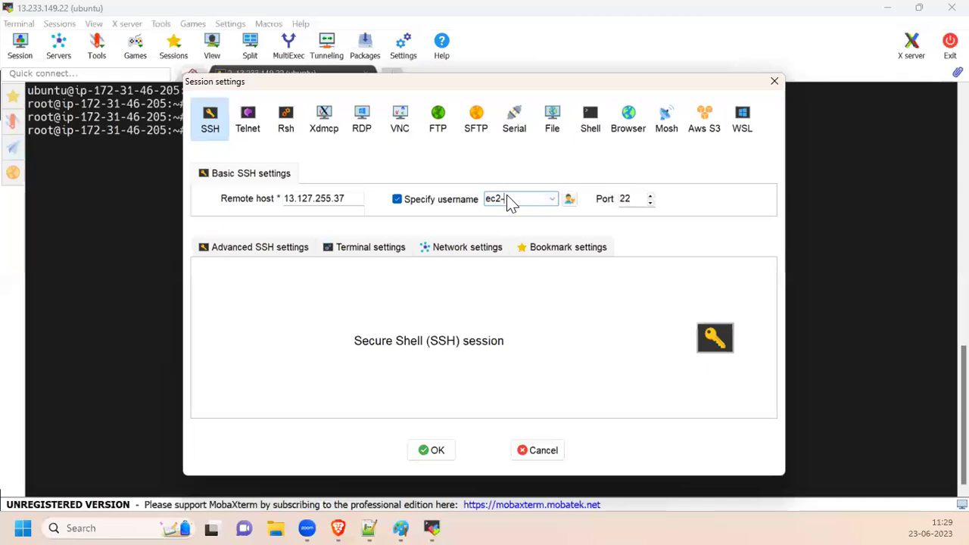
pyautogui.write('user')
# Step: Use ecb-std.pem from the 22-06-2023 folder as the session's private key and start the connection
pyautogui.click(259, 250)
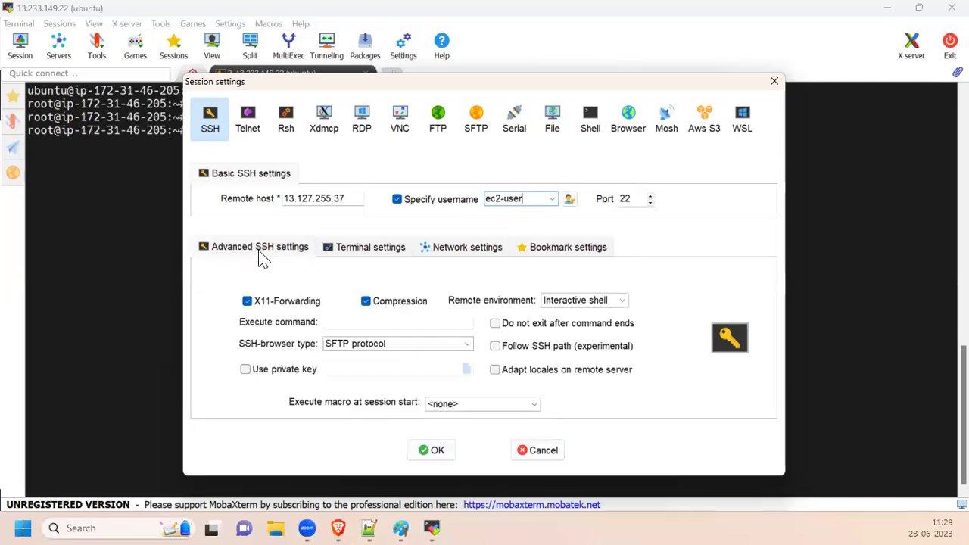
pyautogui.click(245, 371)
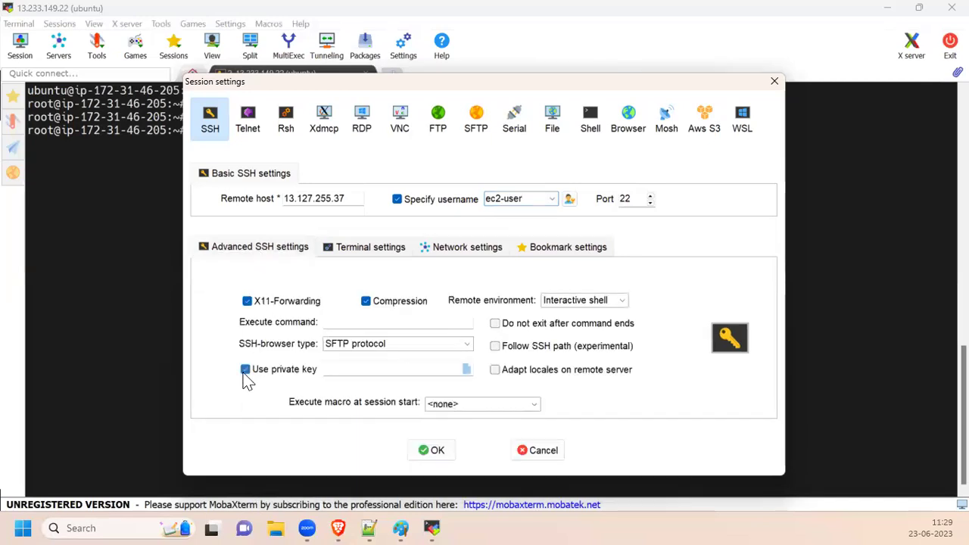
pyautogui.click(467, 369)
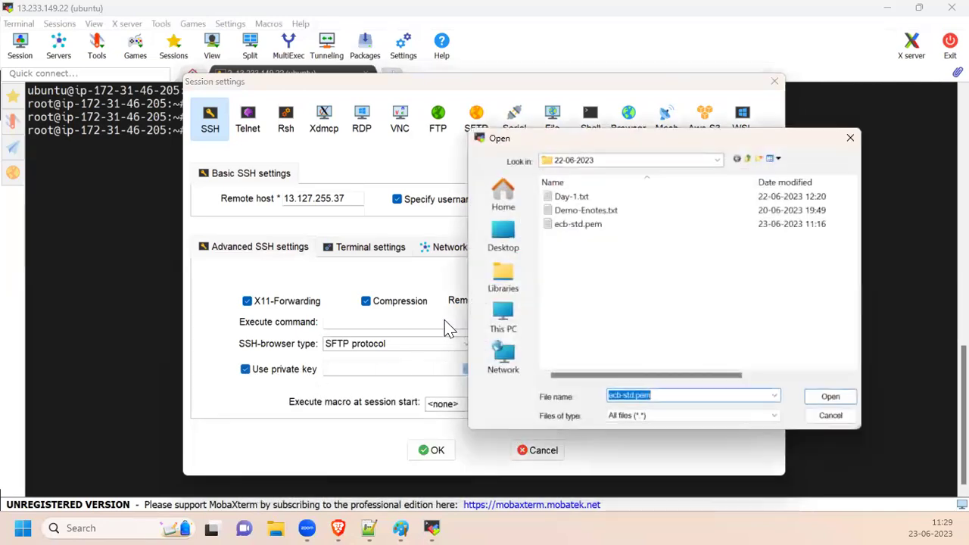
pyautogui.doubleClick(576, 225)
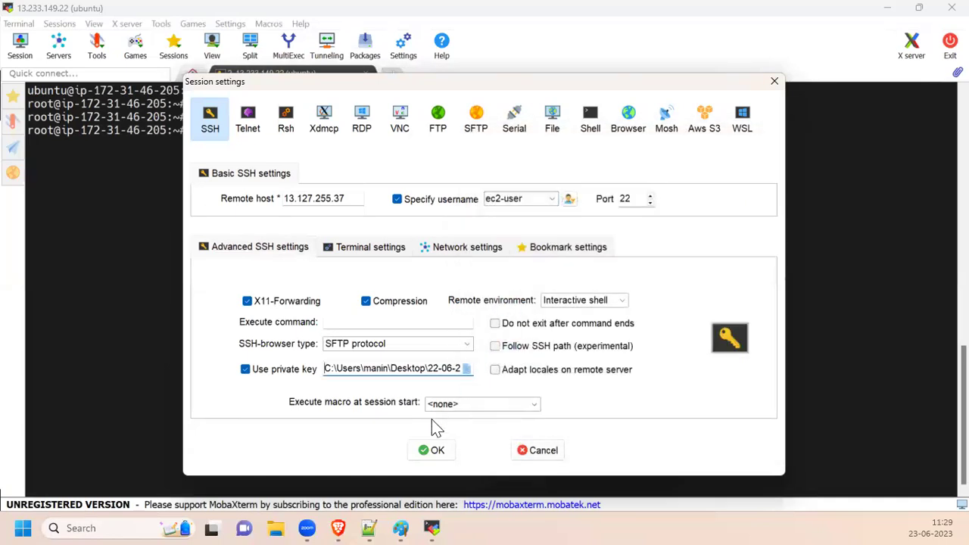
pyautogui.click(430, 452)
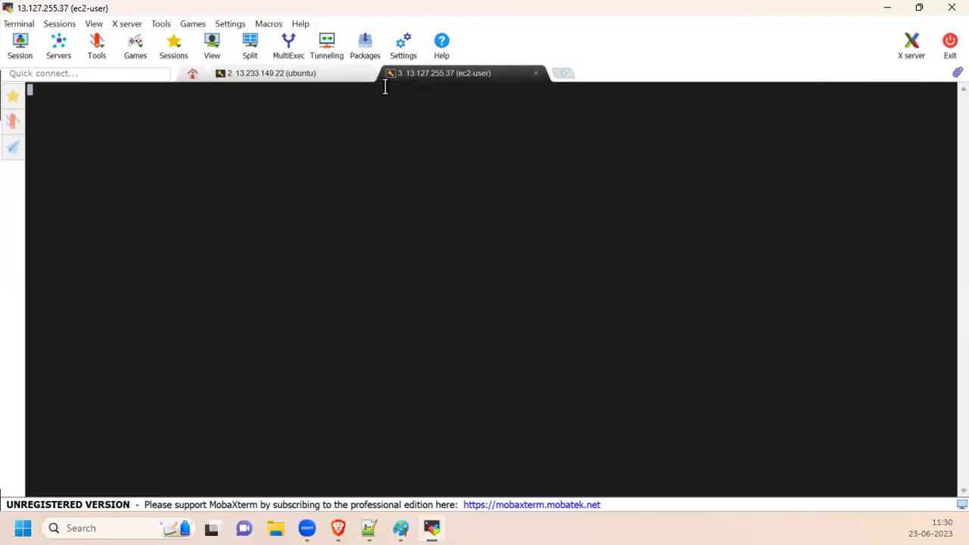
# Step: Look at the Ubuntu session, then return to the ec2-user session and enlarge its terminal text
pyautogui.click(322, 75)
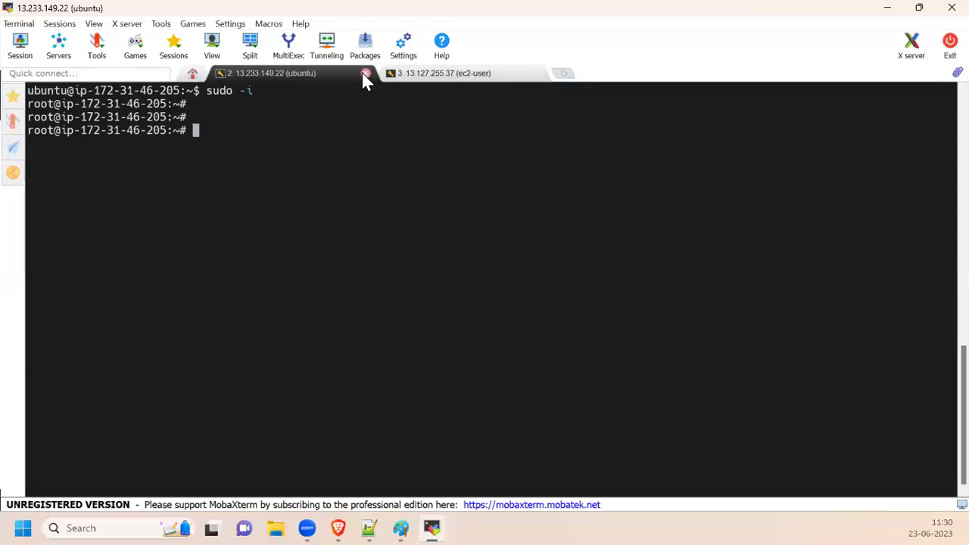
pyautogui.click(445, 75)
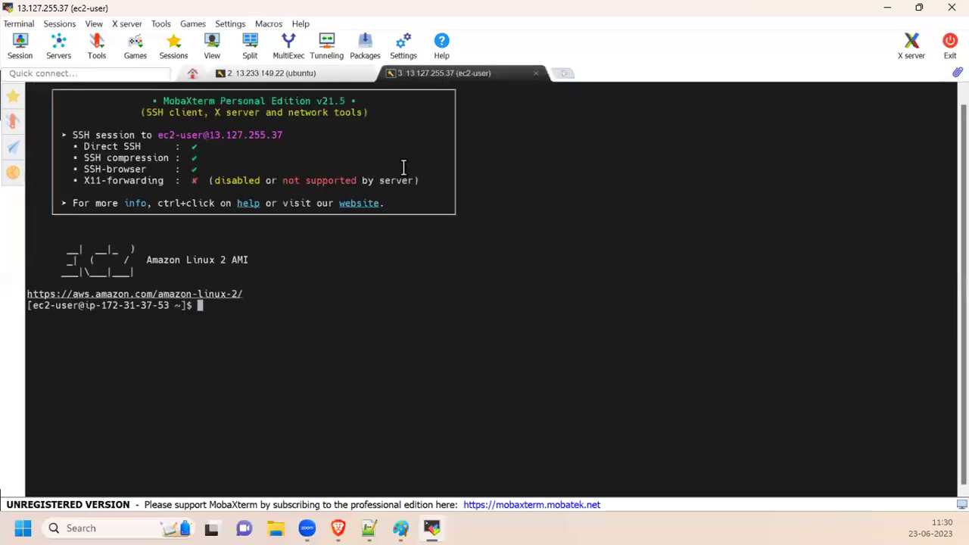
pyautogui.scroll(2, 379, 279)
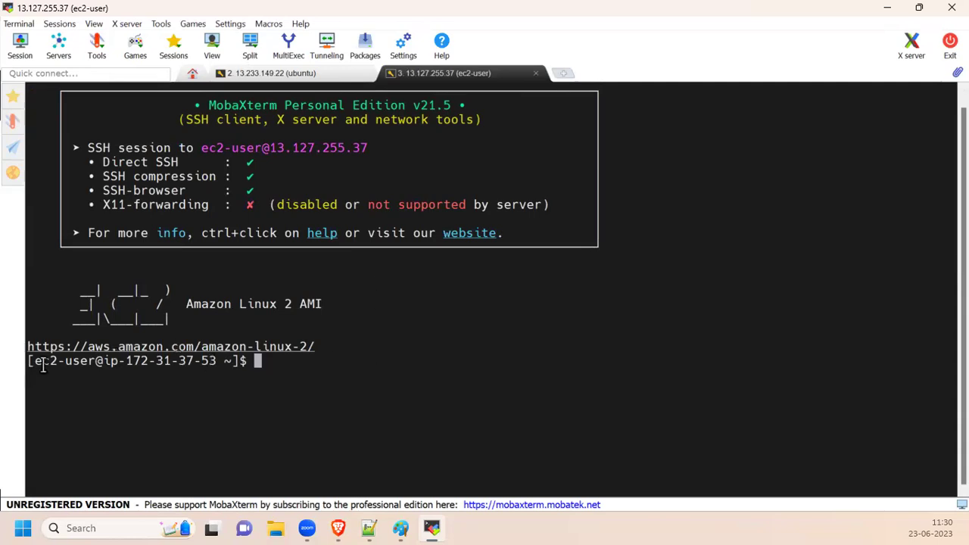
# Step: Copy the shell prompt line from the ec2-user terminal
pyautogui.moveTo(28, 363); pyautogui.dragTo(260, 361)
pyautogui.click(129, 365)
pyautogui.moveTo(29, 363); pyautogui.dragTo(256, 371)
pyautogui.rightClick(256, 371)
pyautogui.click(346, 101)
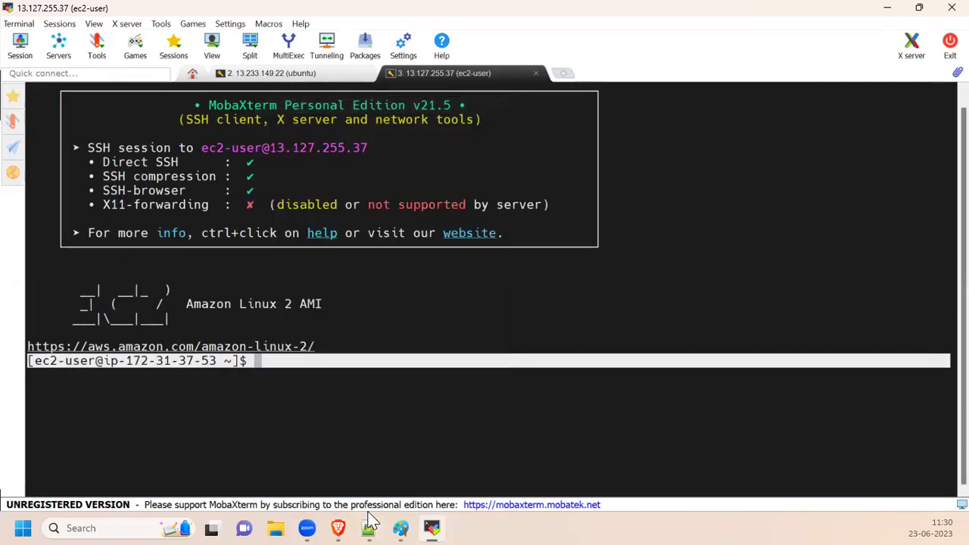
# Step: Switch to Notepad++ and add a dashed separator line at the end of the notes, followed by the copied ec2-user prompt
pyautogui.hotkey('alt', 'Tab')
pyautogui.hotkey('ctrl', 'End')
pyautogui.press('Return')
pyautogui.press('Return')
pyautogui.write('---------------------------------------')
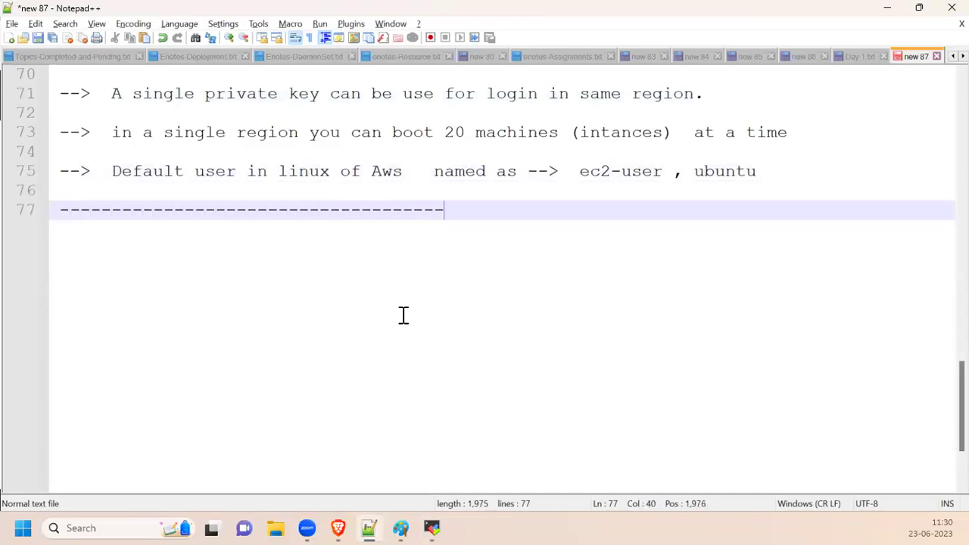
pyautogui.write('------------------------------')
pyautogui.press('Return')
pyautogui.press('Return')
pyautogui.hotkey('ctrl', 'v')
pyautogui.press('Return')
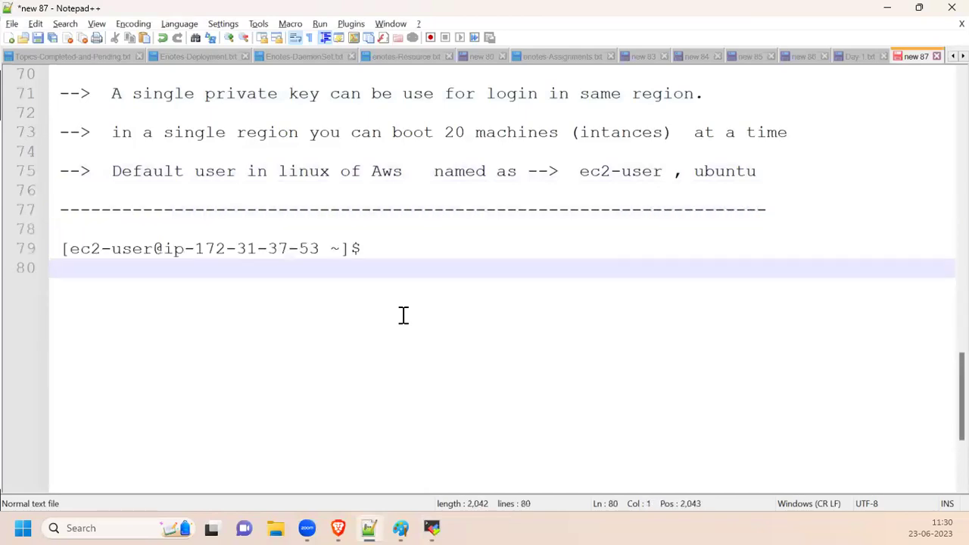
# Step: Add the indented label "Prompt" two lines below the pasted ec2-user prompt
pyautogui.moveTo(59, 249); pyautogui.dragTo(353, 253)
pyautogui.click(364, 263)
pyautogui.press('Return')
pyautogui.press('Tab')
pyautogui.press('Tab')
pyautogui.write('P')
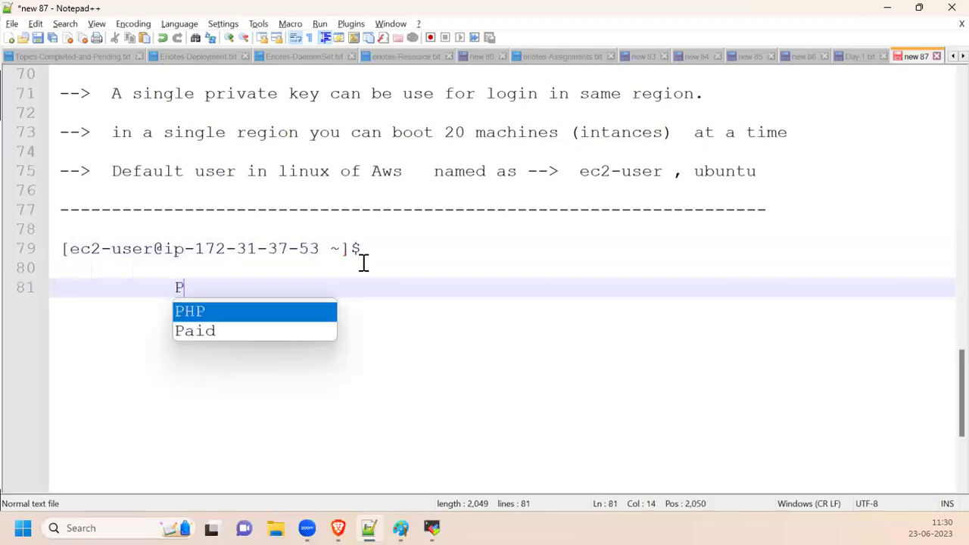
pyautogui.write('rompt')
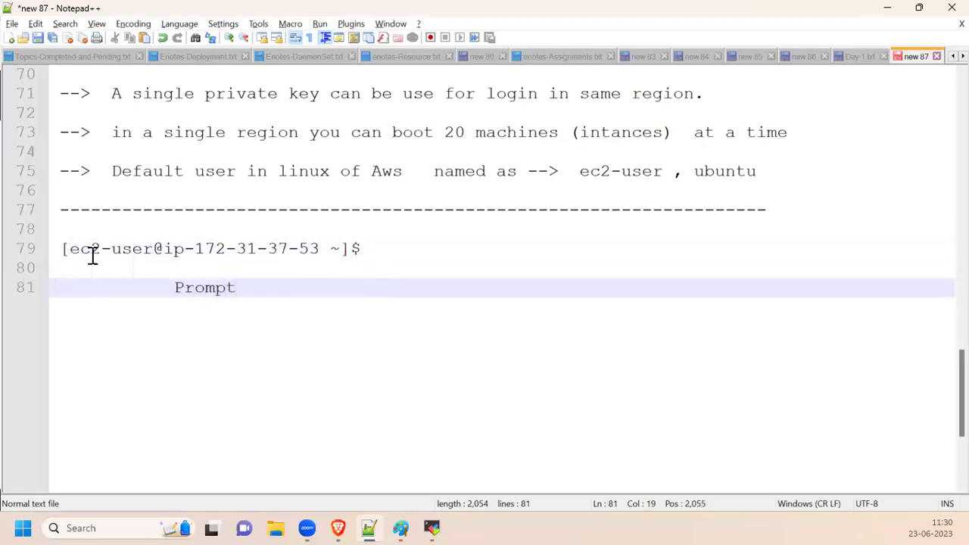
# Step: Add the label "home Directory" after "Prompt" on the line beneath the pasted ec2-user prompt
pyautogui.moveTo(66, 252); pyautogui.dragTo(327, 250)
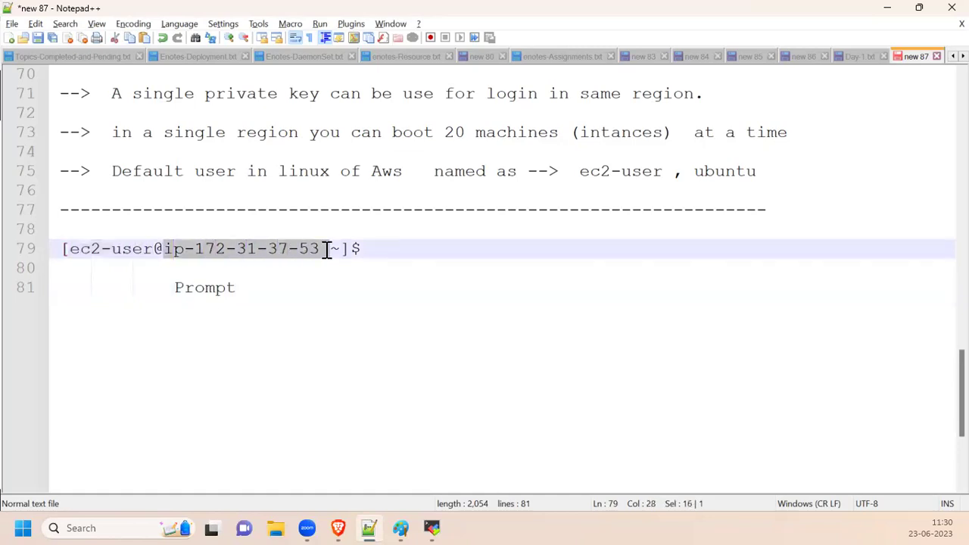
pyautogui.click(336, 249)
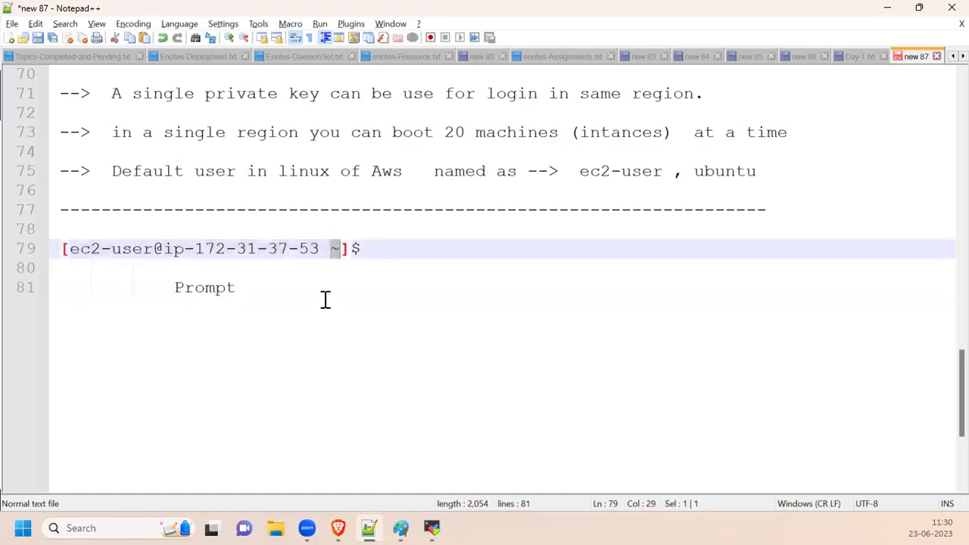
pyautogui.click(323, 290)
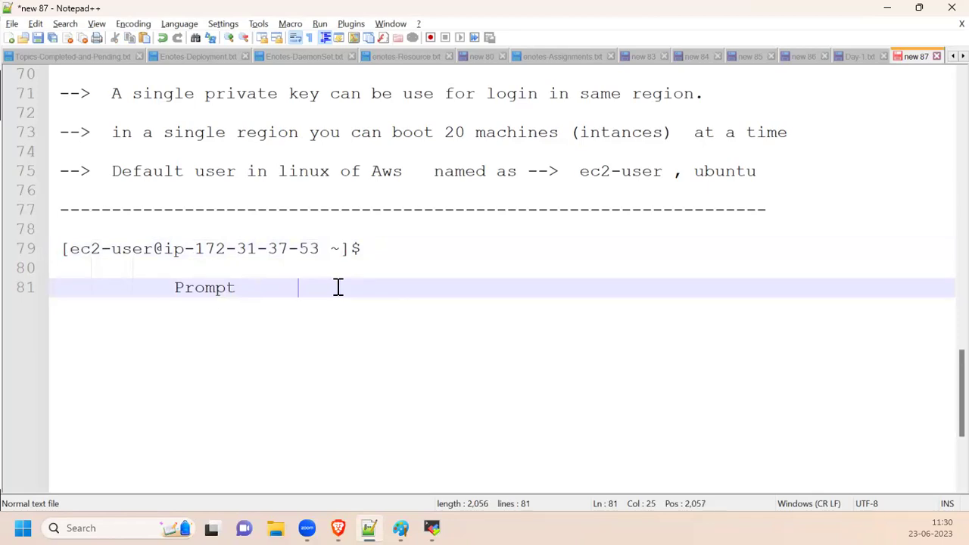
pyautogui.write('home D')
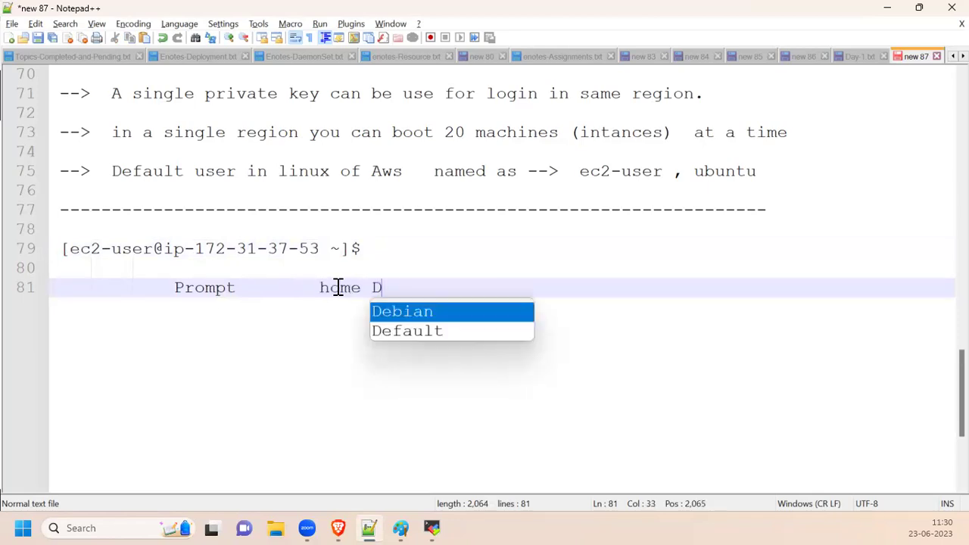
pyautogui.write('irectoryu')
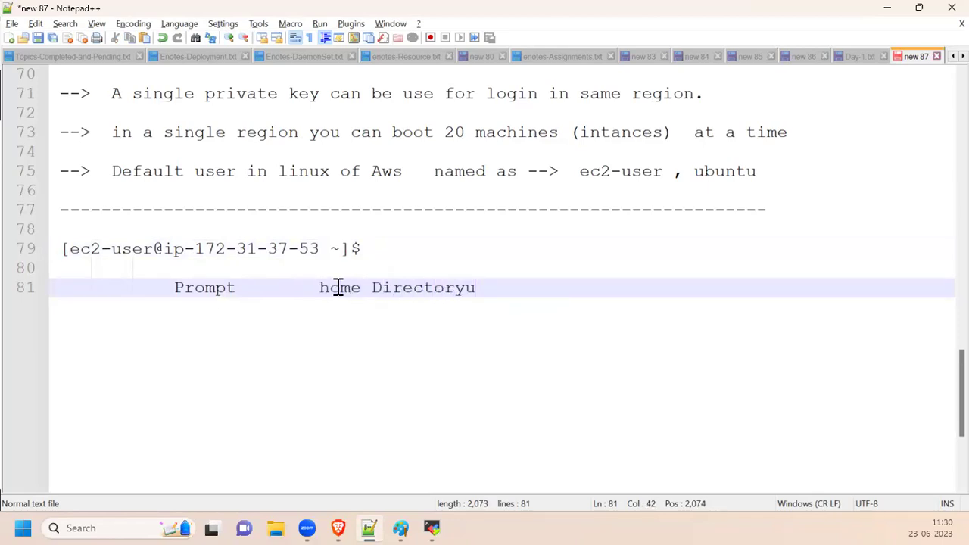
# Step: Move "home Directory" onto its own indented line directly below "Prompt"
pyautogui.click(356, 249)
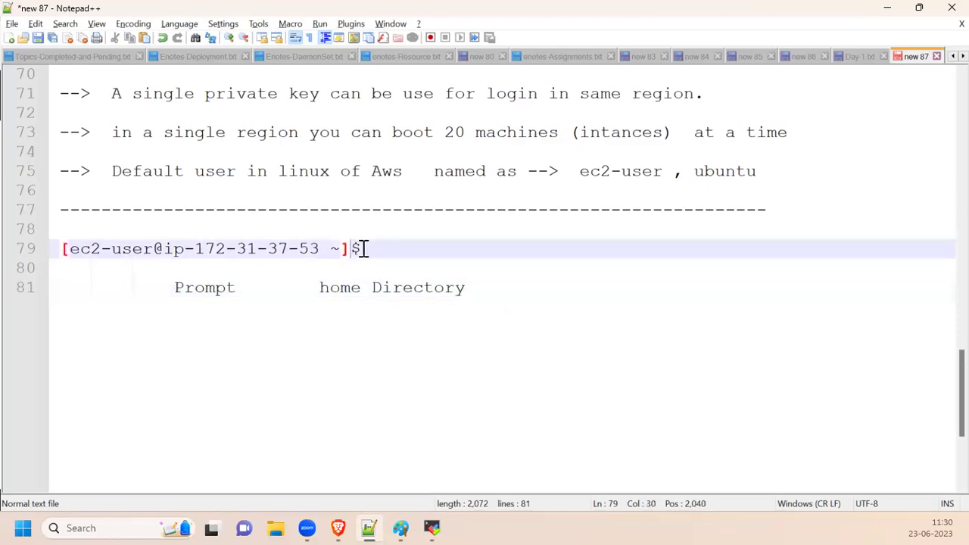
pyautogui.press('BackSpace')
pyautogui.press('Down')
pyautogui.press('Tab')
pyautogui.press('Tab')
pyautogui.press('Tab')
pyautogui.press('Down')
pyautogui.press('Right')
pyautogui.press('Right')
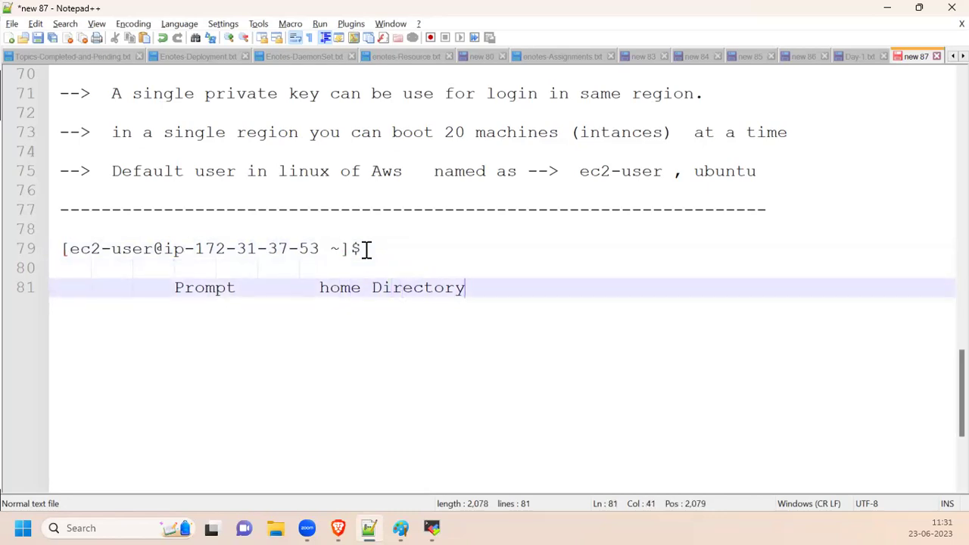
pyautogui.press('Return')
pyautogui.press('Home')
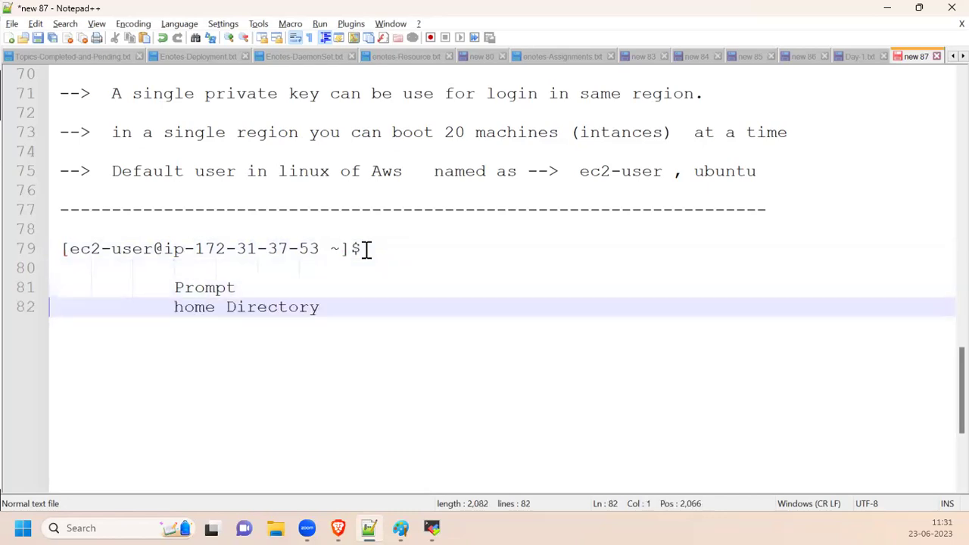
# Step: Add the indented line "$ -> Less privilege mode" below "home Directory"
pyautogui.press('End')
pyautogui.press('Return')
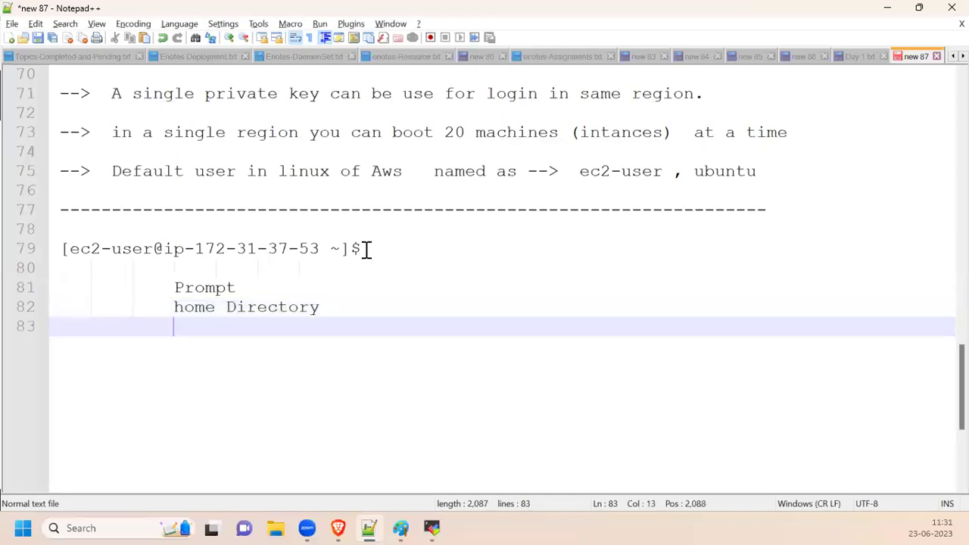
pyautogui.write('$ ->  Less privilege mode')
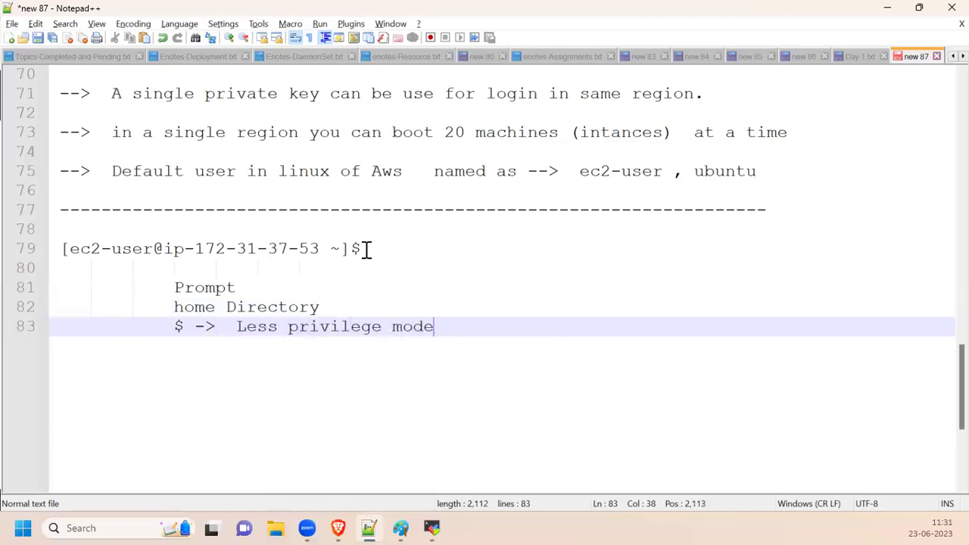
# Step: Change "home Directory" to "home directory" with a lowercase d
pyautogui.doubleClick(187, 307)
pyautogui.keyDown('shift'); pyautogui.click(280, 307); pyautogui.keyUp('shift')
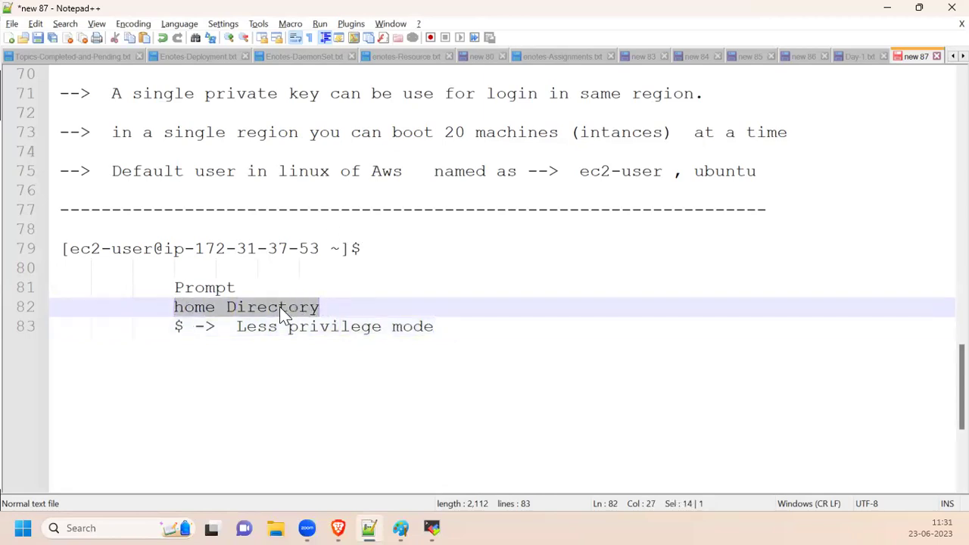
pyautogui.click(237, 306)
pyautogui.press('BackSpace')
pyautogui.write('d')
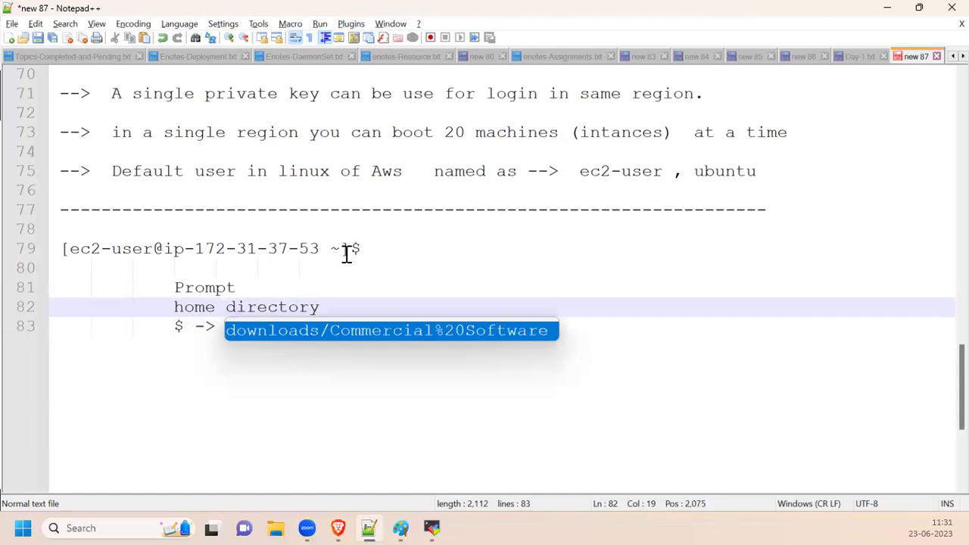
pyautogui.click(320, 307)
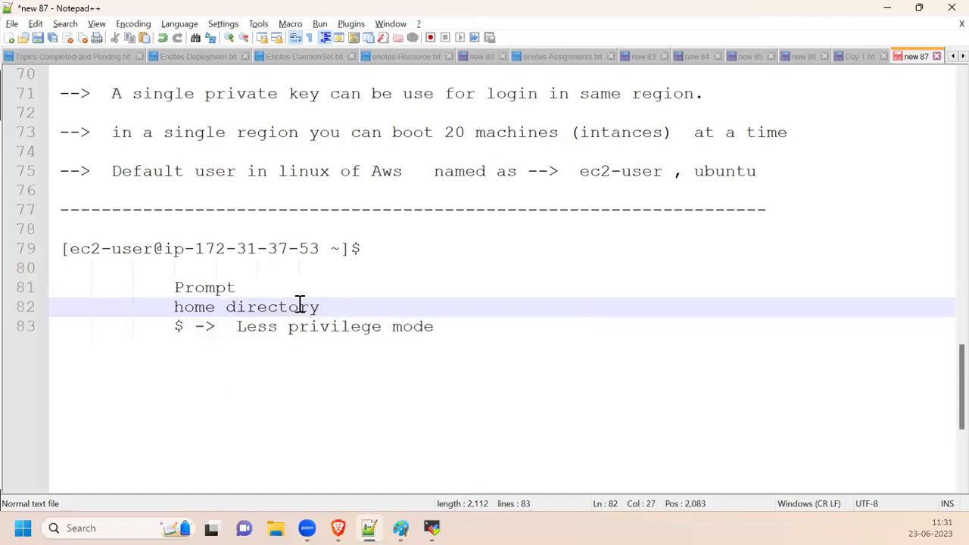
# Step: Append an arrow and a tilde, "-> ~", to the "home directory" line
pyautogui.moveTo(149, 324); pyautogui.dragTo(412, 326)
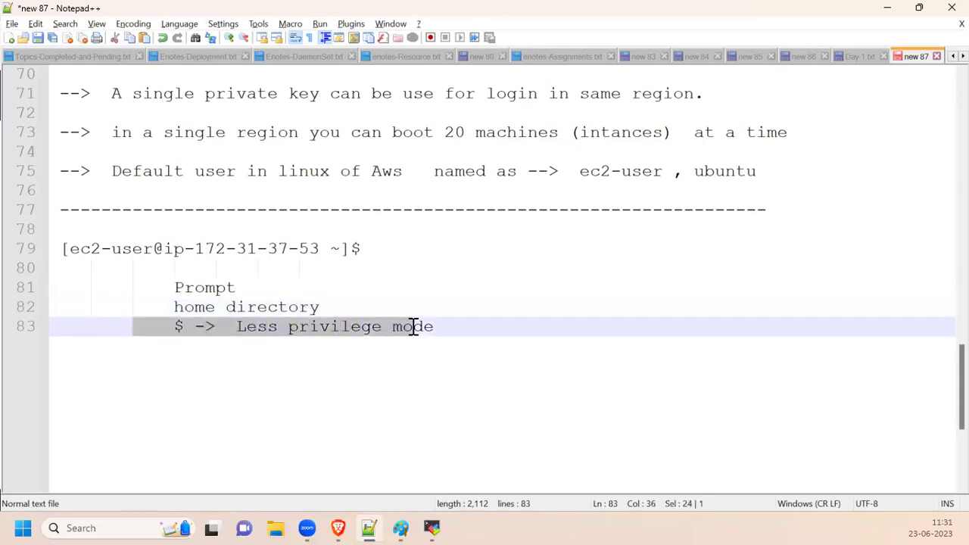
pyautogui.click(335, 305)
pyautogui.write('->  ')
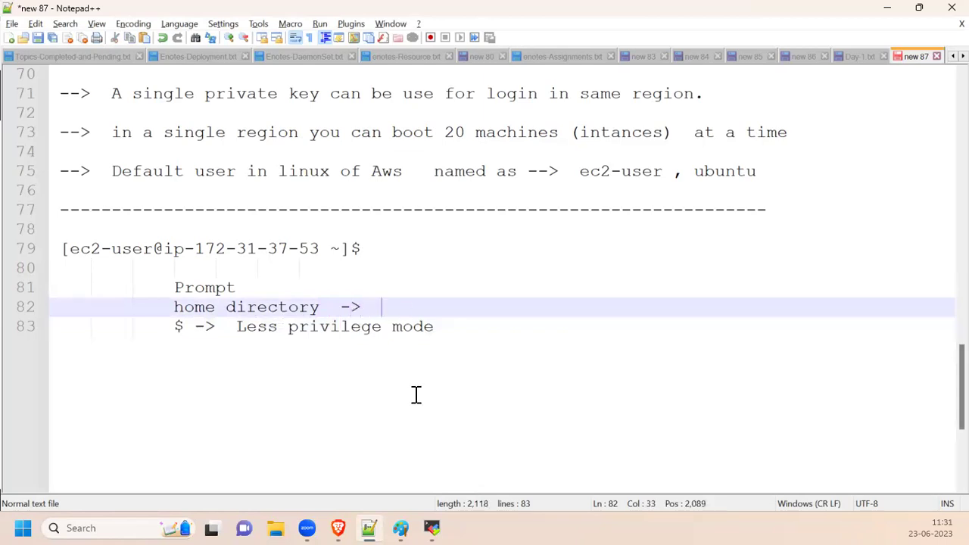
pyautogui.write('~')
# Step: Copy the ec2-user prompt without its dollar sign and add it after an arrow "->" on the "Prompt" line
pyautogui.click(243, 288)
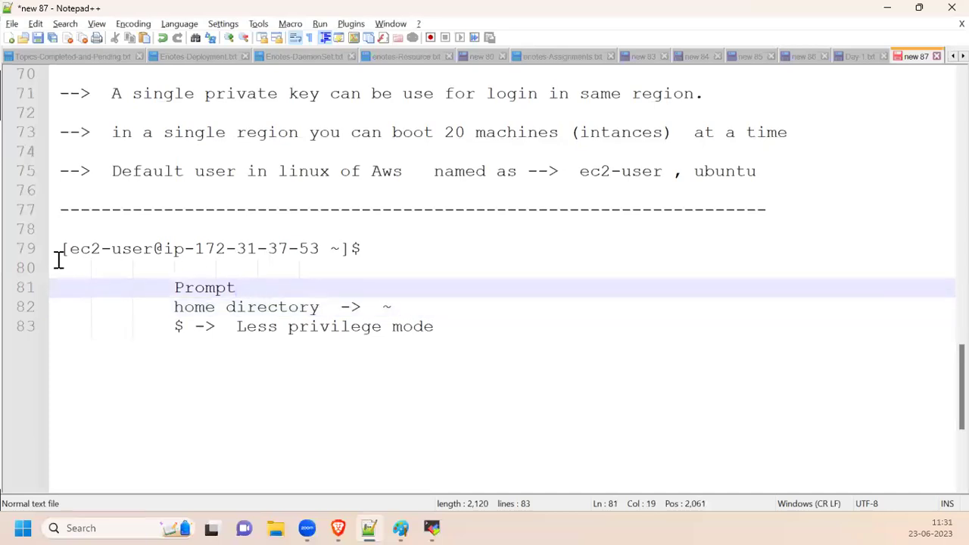
pyautogui.moveTo(60, 249); pyautogui.dragTo(352, 248)
pyautogui.hotkey('ctrl', 'c')
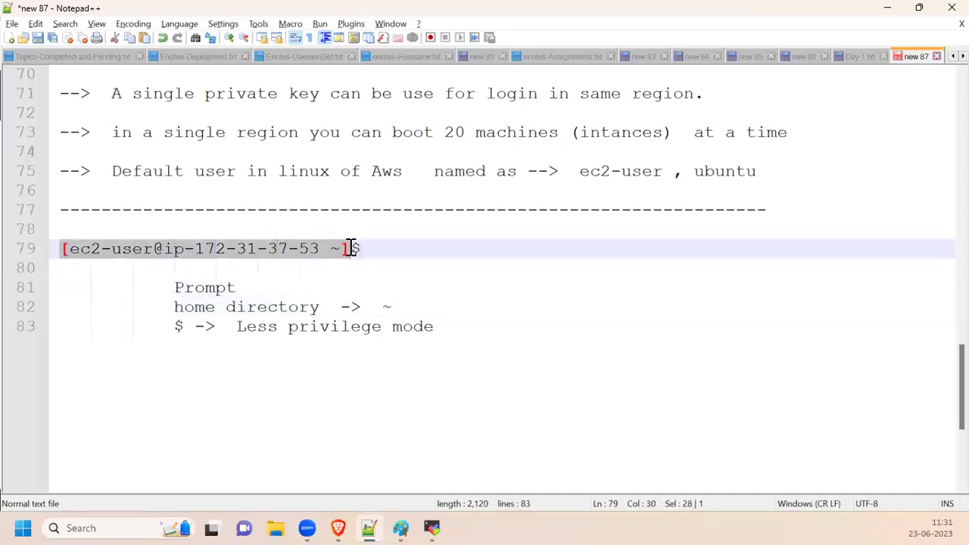
pyautogui.click(384, 287)
pyautogui.write('->')
pyautogui.hotkey('ctrl', 'v')
pyautogui.moveTo(352, 282); pyautogui.dragTo(648, 282)
# Step: Switch to MobaXterm, clear the ec2-user terminal and print the working directory with pwd
pyautogui.click(443, 523)
pyautogui.hotkey('ctrl', 'l')
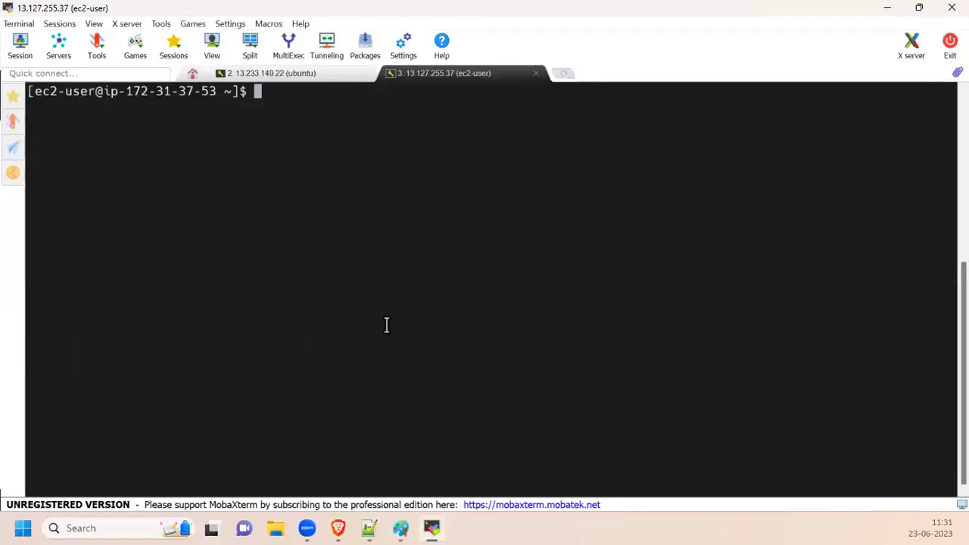
pyautogui.write('pwd')
pyautogui.press('Return')
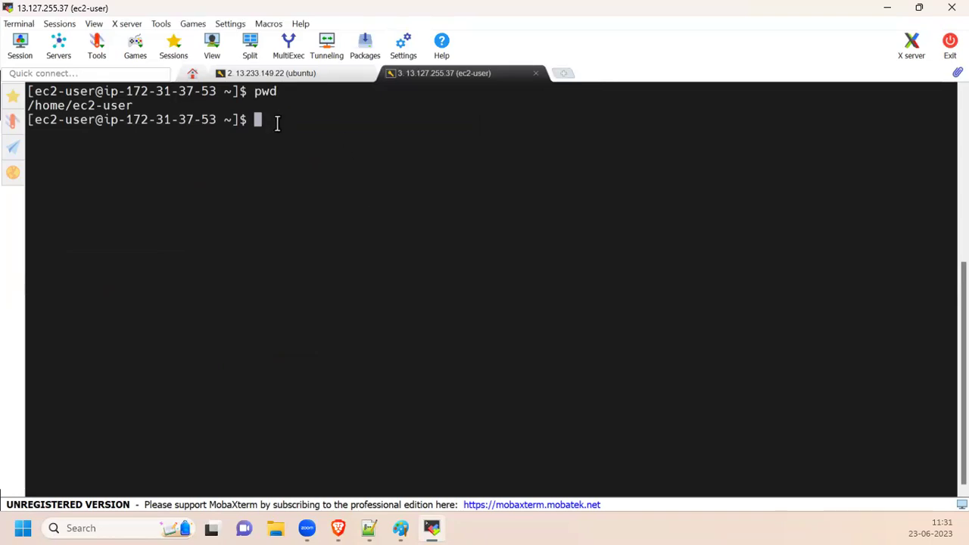
# Step: Enlarge the terminal text and highlight the pwd command and its output line
pyautogui.keyDown('ctrl'); pyautogui.scroll(2, 277, 123); pyautogui.keyUp('ctrl')
pyautogui.moveTo(312, 93); pyautogui.dragTo(348, 97)
pyautogui.click(34, 112)
pyautogui.tripleClick(34, 112)
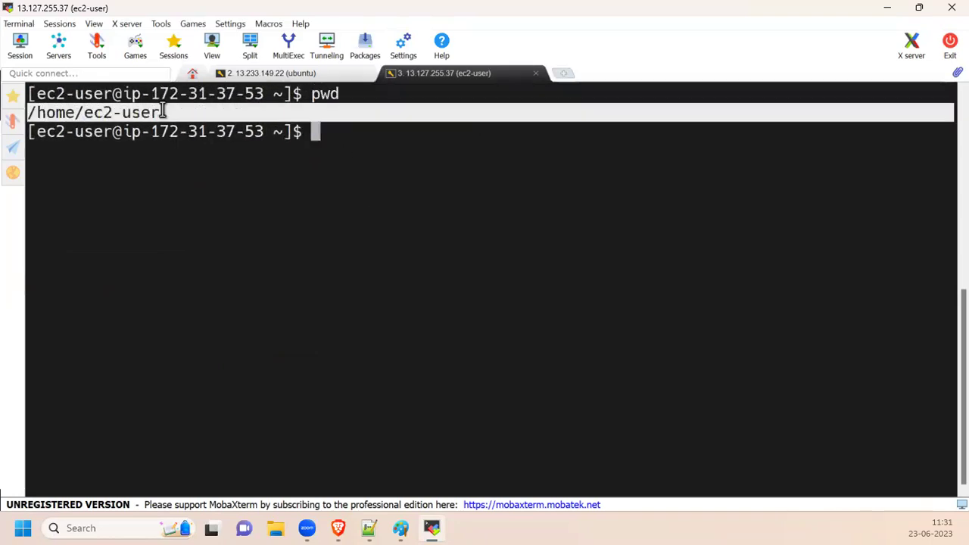
# Step: Enter the command "sudo -i" at the ec2-user prompt without running it, and highlight it
pyautogui.click(341, 166)
pyautogui.write('sudo -i')
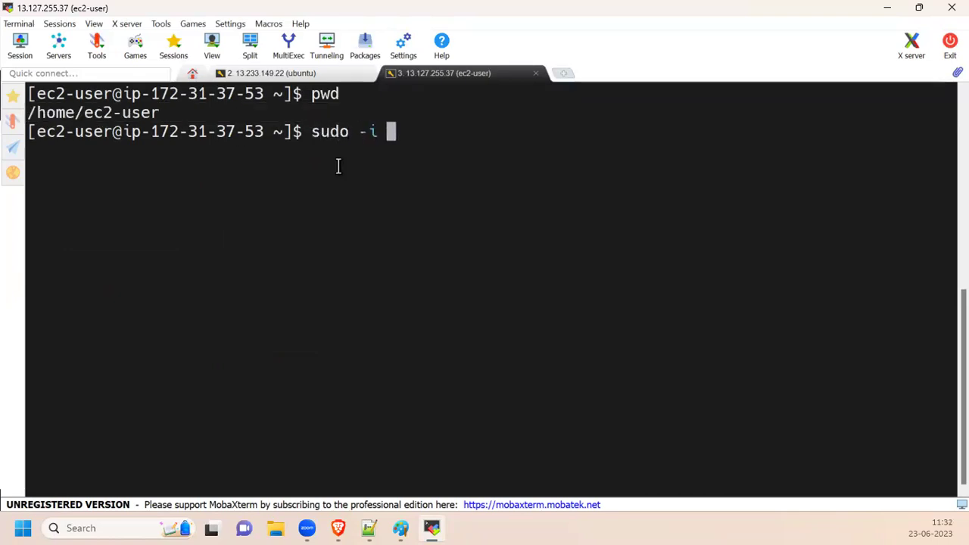
pyautogui.moveTo(301, 130); pyautogui.dragTo(404, 132)
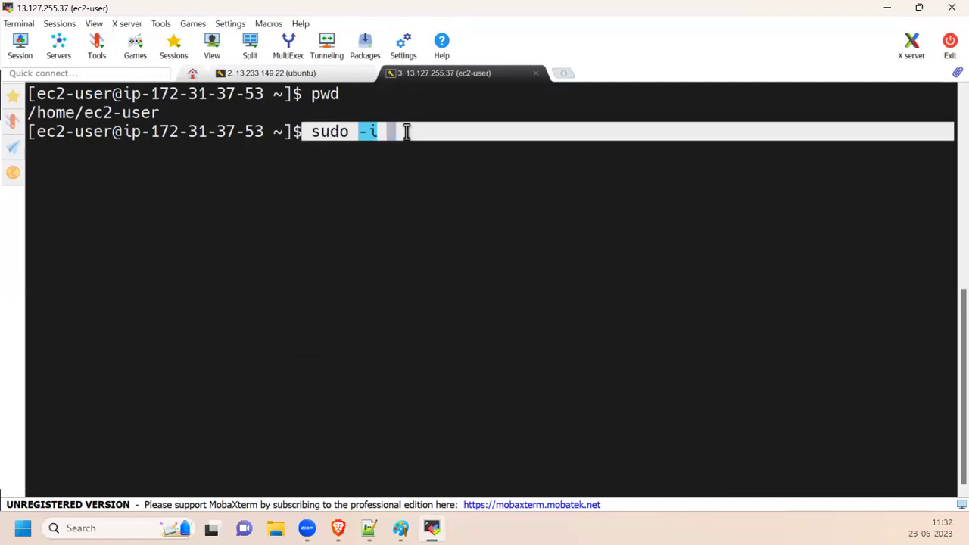
pyautogui.click(361, 132)
# Step: Switch to Notepad++ and start an unindented line two lines below "$ -> Less privilege mode"
pyautogui.click(369, 528)
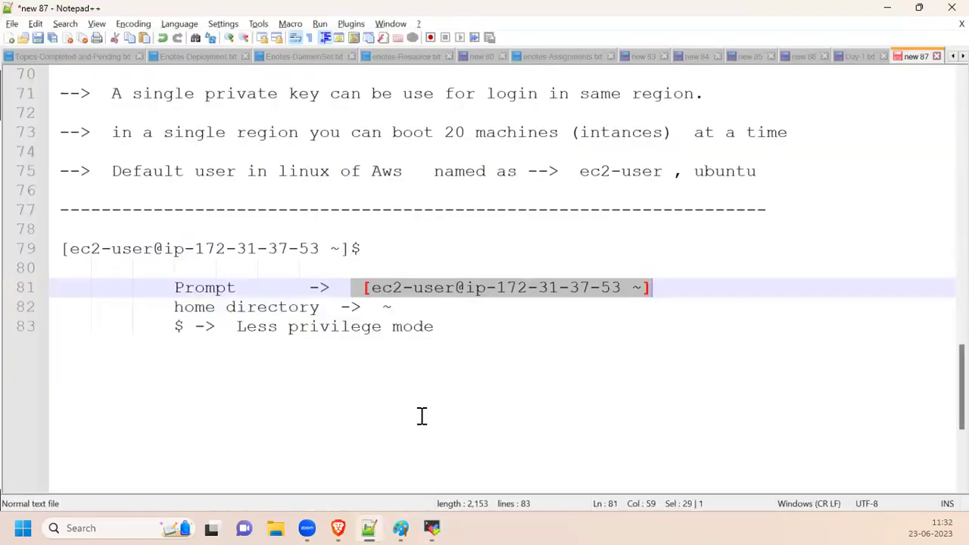
pyautogui.scroll(-1, 465, 346)
pyautogui.click(465, 346)
pyautogui.press('Return')
pyautogui.press('Return')
pyautogui.press('BackSpace')
pyautogui.press('BackSpace')
pyautogui.press('BackSpace')
pyautogui.write('root user')
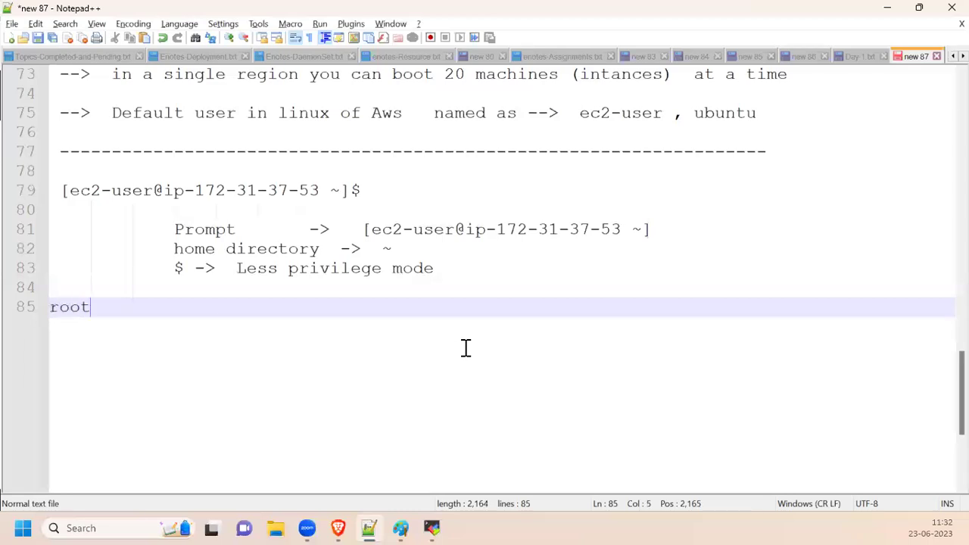
pyautogui.press('BackSpace')
pyautogui.press('BackSpace')
pyautogui.press('BackSpace')
pyautogui.press('BackSpace')
pyautogui.press('BackSpace')
pyautogui.press('BackSpace')
pyautogui.press('BackSpace')
pyautogui.press('BackSpace')
pyautogui.press('BackSpace')
pyautogui.press('BackSpace')
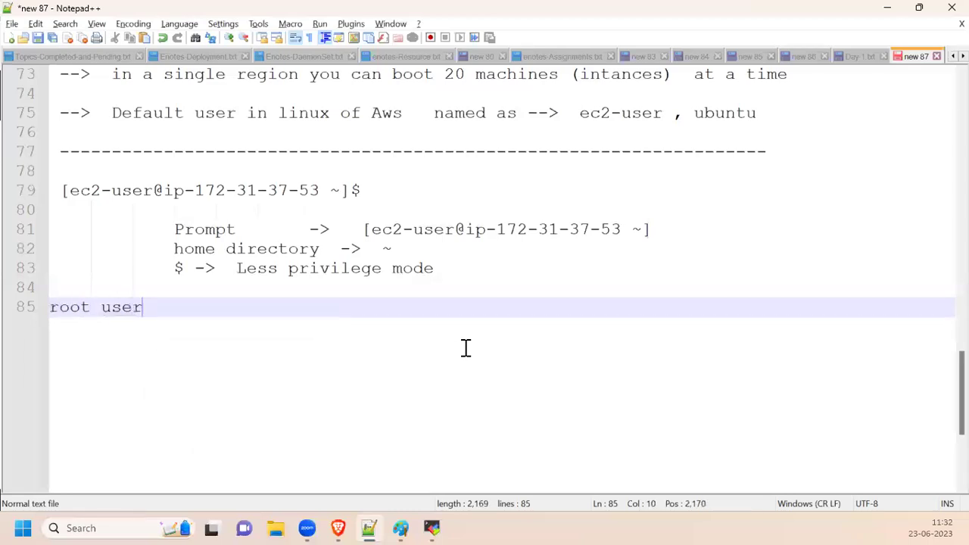
# Step: Add the sentence "We will work as root user thru out this training session." on a new line, followed by a line break
pyautogui.press('Return')
pyautogui.write('We w')
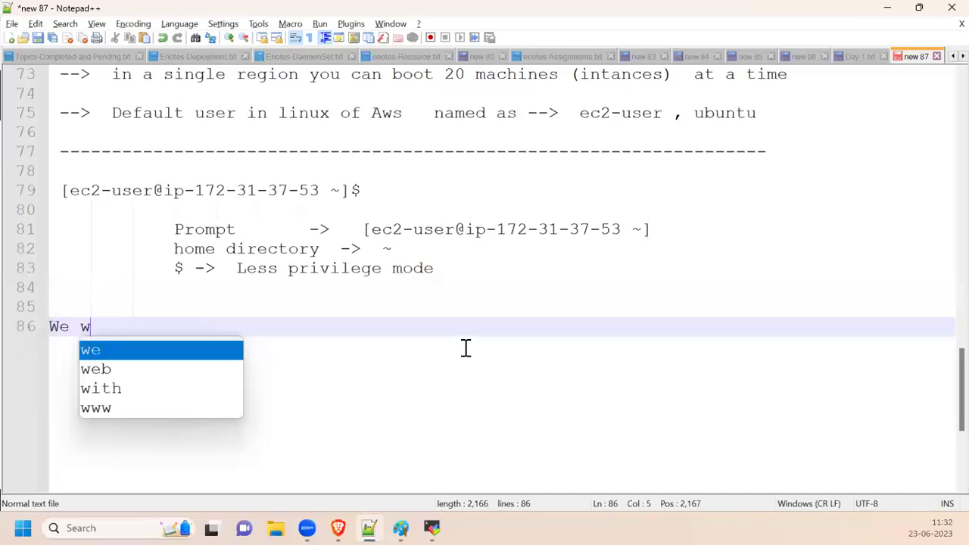
pyautogui.write('ill work as root use')
pyautogui.press('BackSpace')
pyautogui.write('r thru out this training session.')
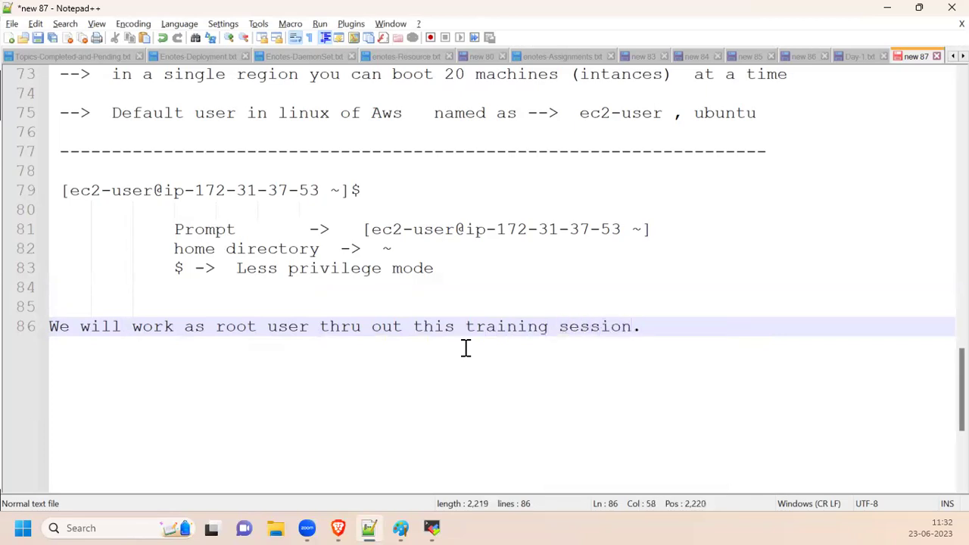
pyautogui.press('Return')
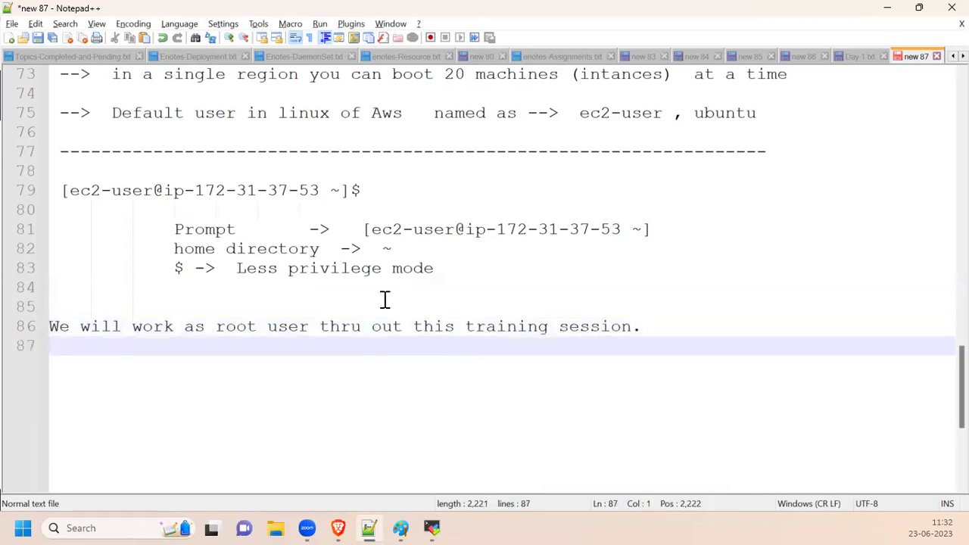
# Step: Add a dashed separator on the blank line below "$ -> Less privilege mode" and return to the end of the notes
pyautogui.click(106, 292)
pyautogui.write('----------------------------------------------------------------------')
pyautogui.press('Down')
pyautogui.press('Down')
pyautogui.press('Down')
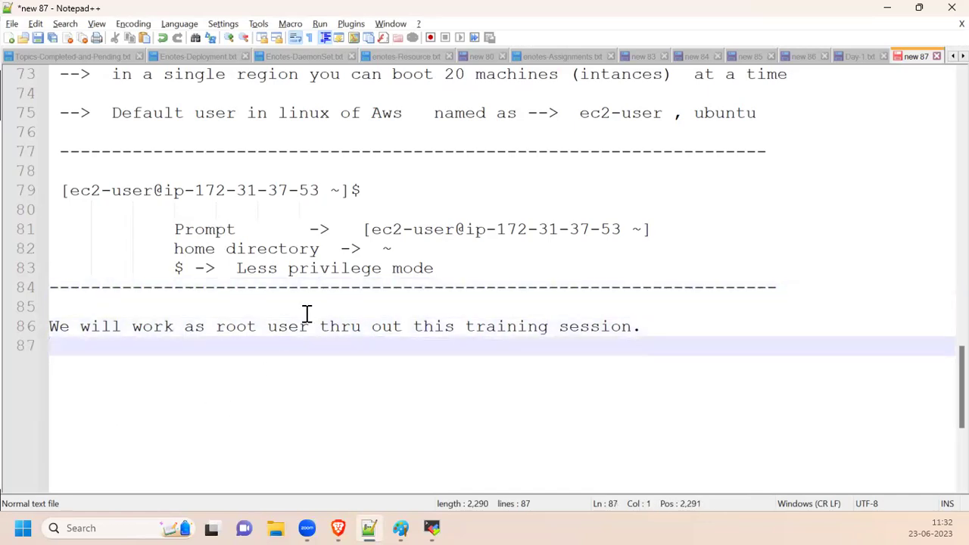
# Step: Insert "(Super U" after "root" in the training-session sentence
pyautogui.click(265, 327)
pyautogui.write('(Super U')
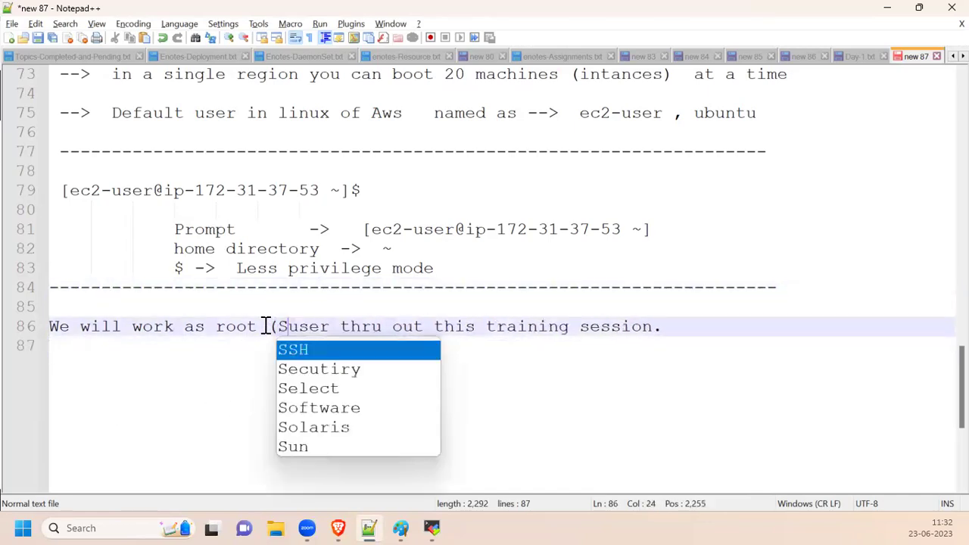
# Step: Complete "(Super User)" after "root" in the training sentence and add the note "Sudo User --> Super User Do !" three lines below it
pyautogui.write('ser)')
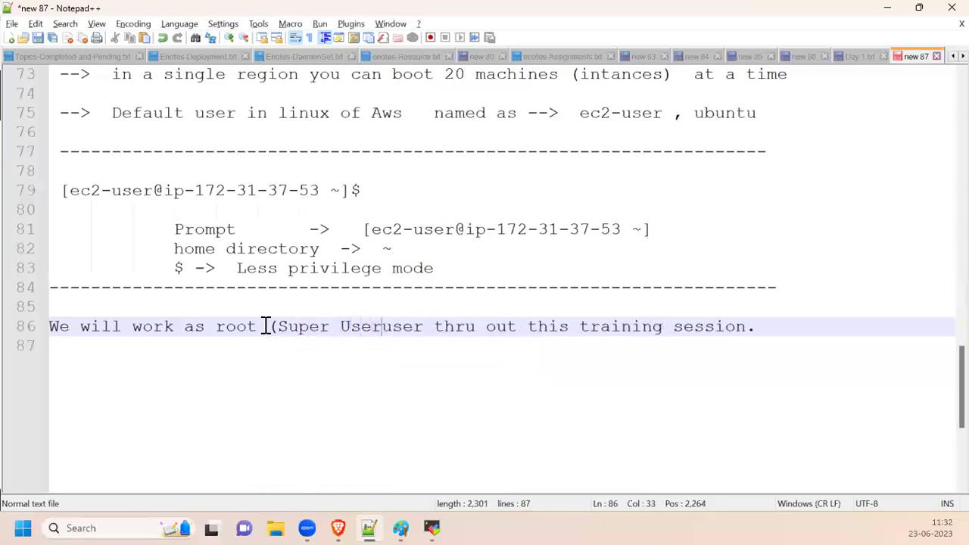
pyautogui.click(815, 324)
pyautogui.press('Return')
pyautogui.press('Return')
pyautogui.press('Return')
pyautogui.write('Sudo Us')
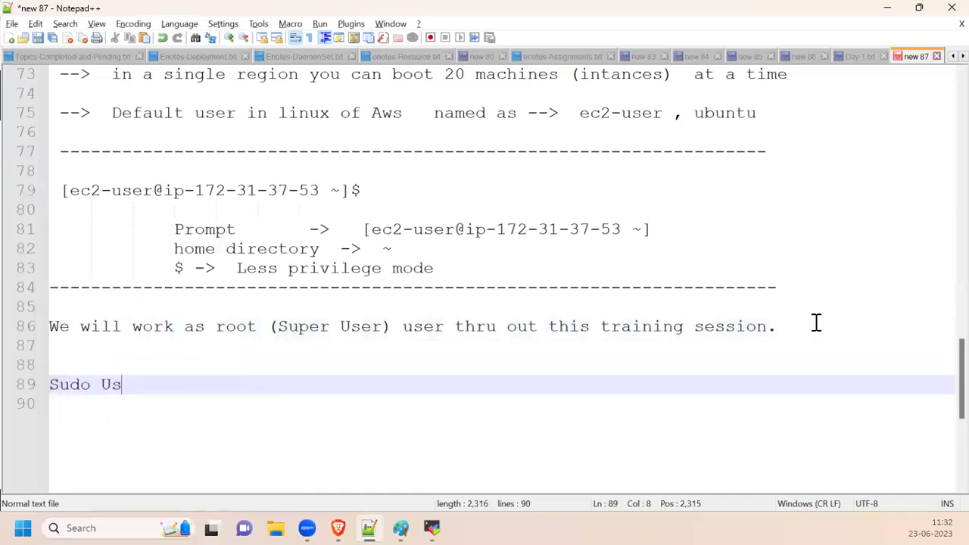
pyautogui.write('er --> ')
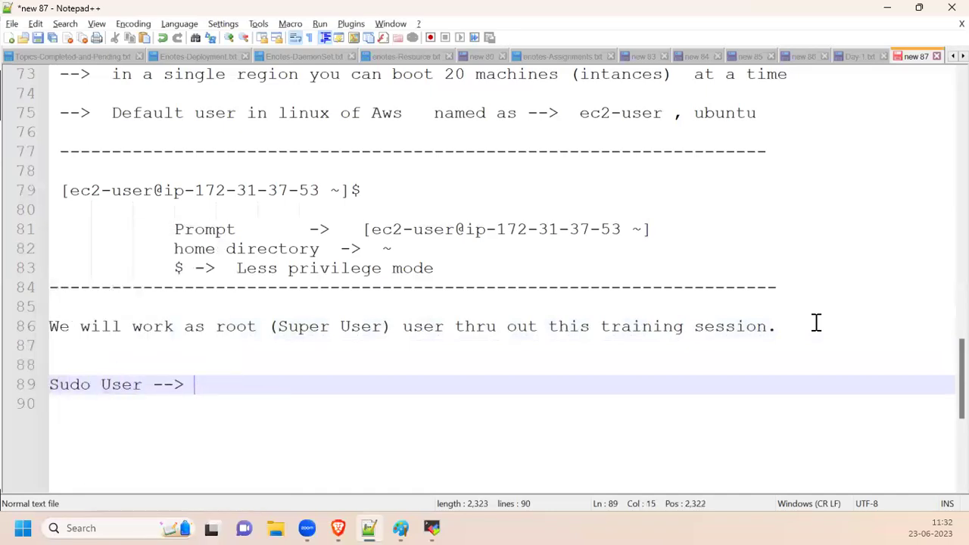
pyautogui.write('S')
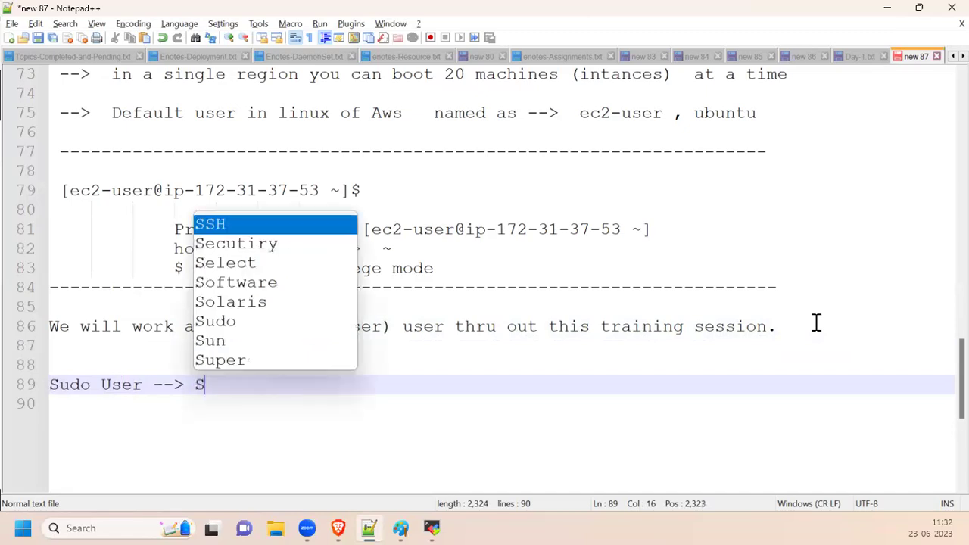
pyautogui.write('uper User')
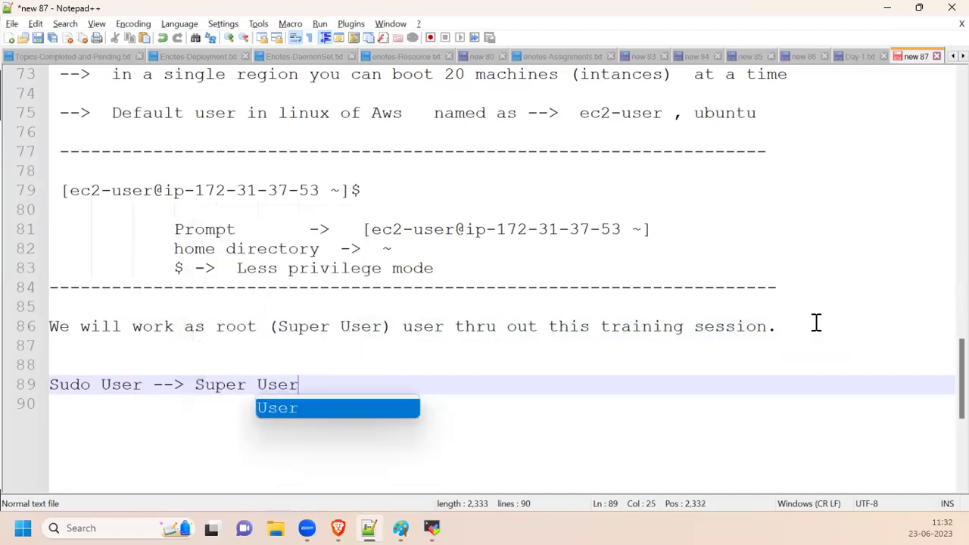
pyautogui.write(' Do !')
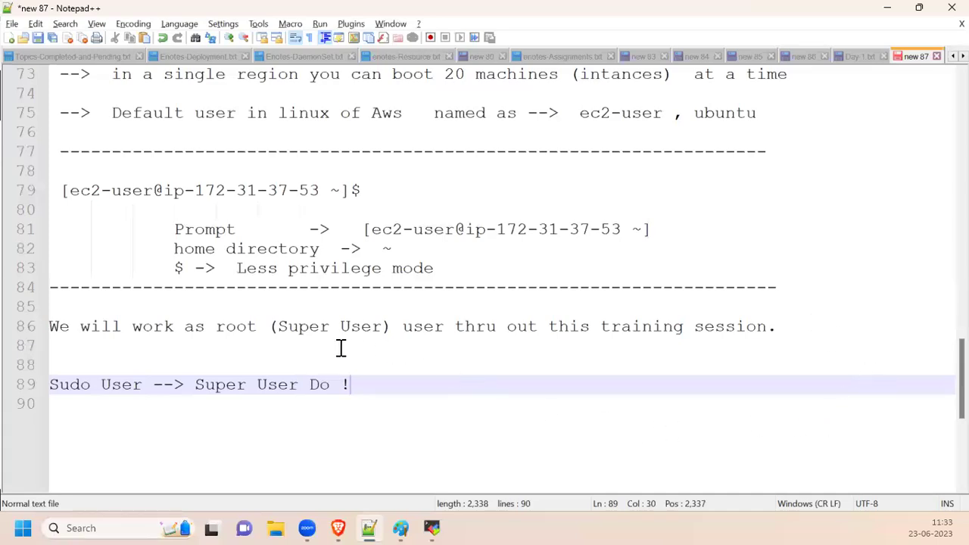
pyautogui.moveTo(216, 329); pyautogui.dragTo(391, 334)
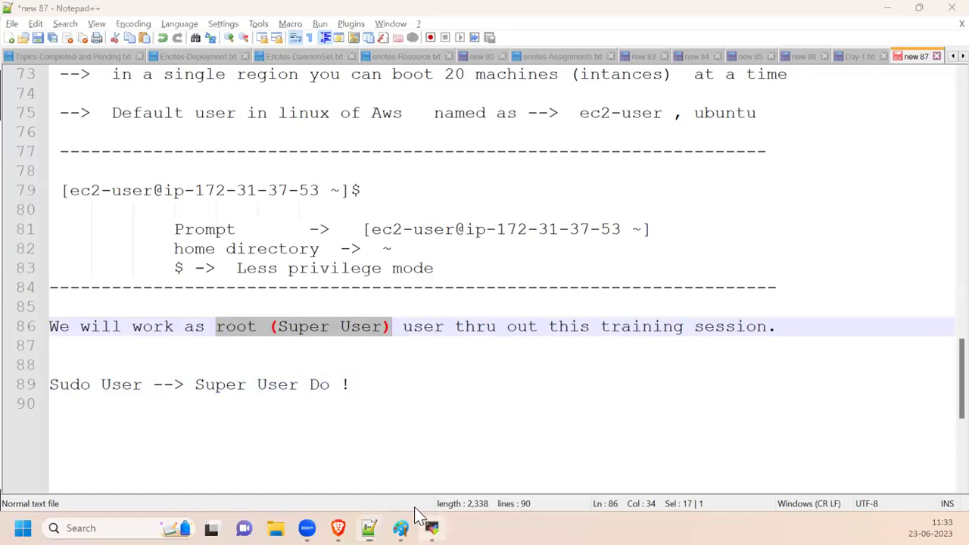
# Step: Switch to the MobaXterm ec2-user session, discard the partly entered command and run whoami
pyautogui.click(431, 526)
pyautogui.press('BackSpace')
pyautogui.press('BackSpace')
pyautogui.press('BackSpace')
pyautogui.press('BackSpace')
pyautogui.press('BackSpace')
pyautogui.press('BackSpace')
pyautogui.press('BackSpace')
pyautogui.press('BackSpace')
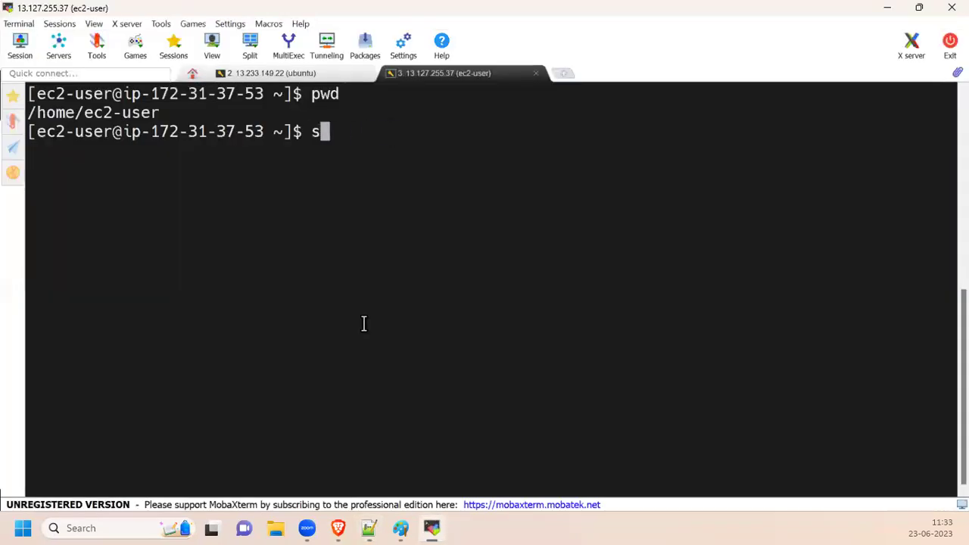
pyautogui.write('whoami')
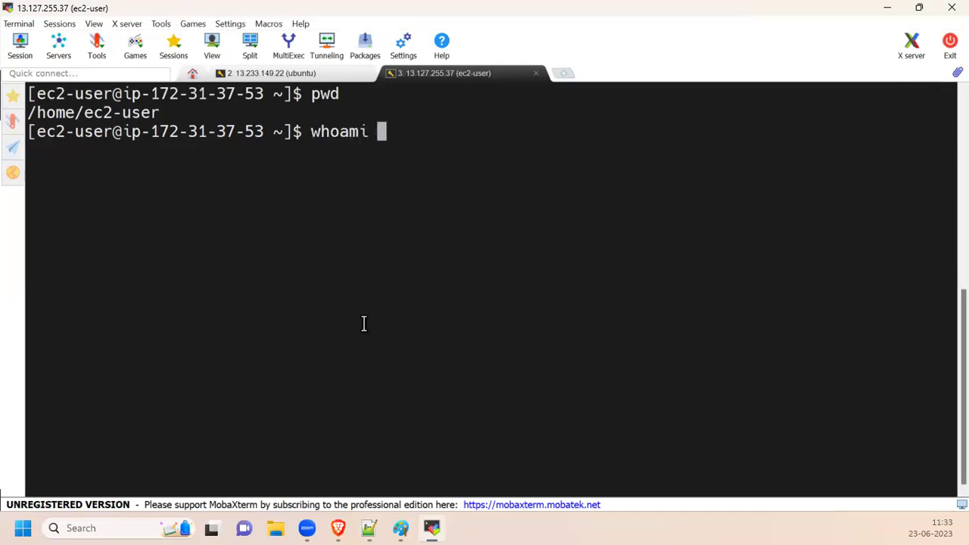
pyautogui.press('Return')
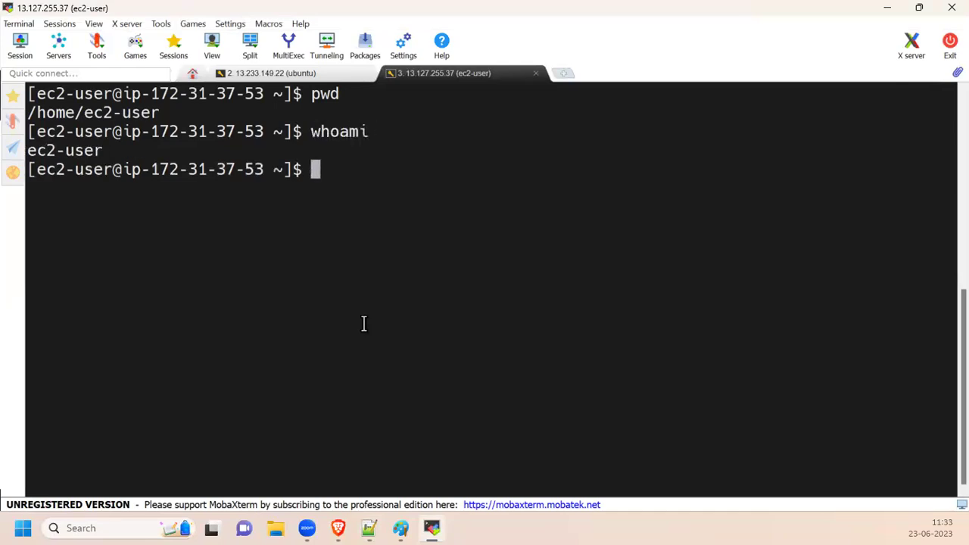
# Step: Examine the whoami output and the user name and $ symbol in the ec2-user prompt
pyautogui.doubleClick(68, 150)
pyautogui.moveTo(30, 169); pyautogui.dragTo(305, 167)
pyautogui.click(294, 167)
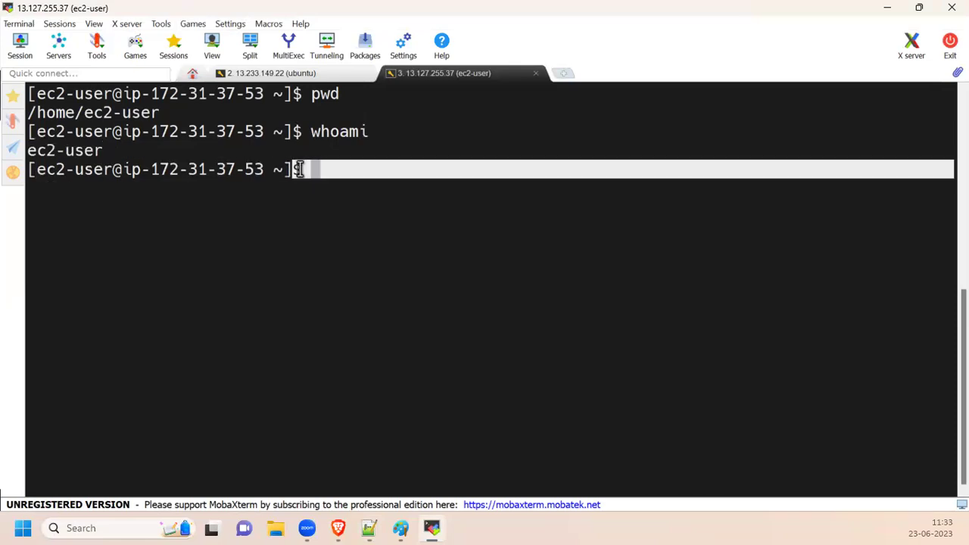
pyautogui.click(303, 167)
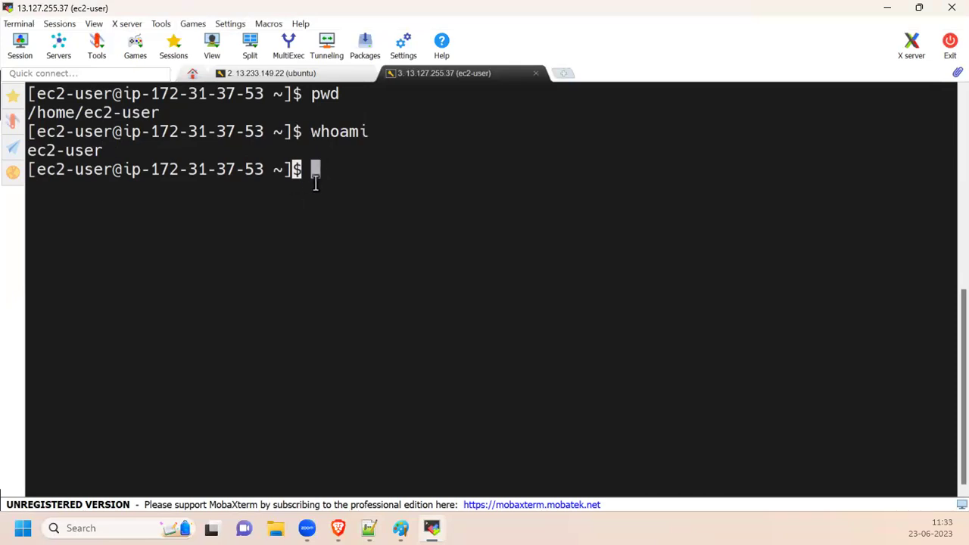
pyautogui.doubleClick(292, 169)
pyautogui.click(291, 169)
pyautogui.moveTo(28, 173); pyautogui.dragTo(113, 171)
# Step: Switch the ec2-user session to the root user with sudo -i
pyautogui.click(281, 193)
pyautogui.write('sudo -i')
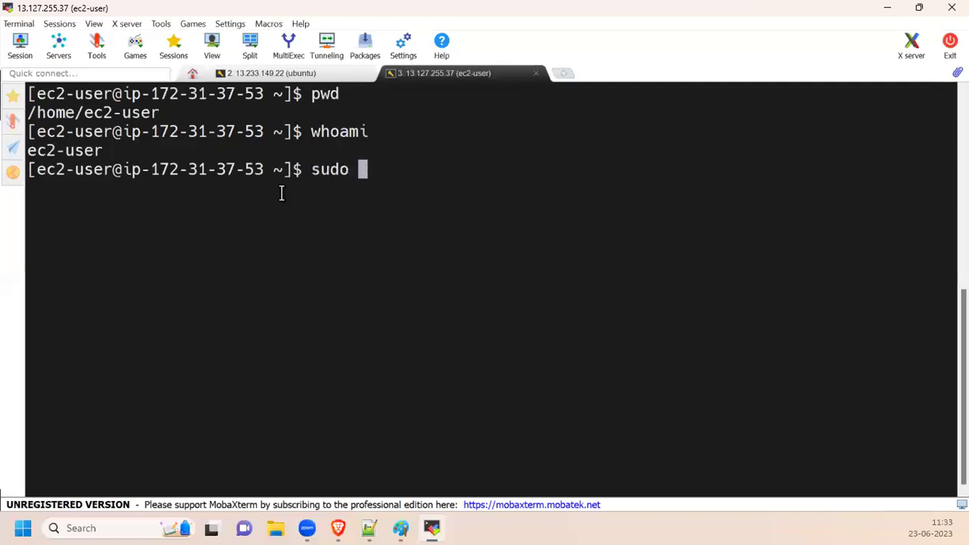
pyautogui.press('Return')
pyautogui.press('Return')
pyautogui.press('Return')
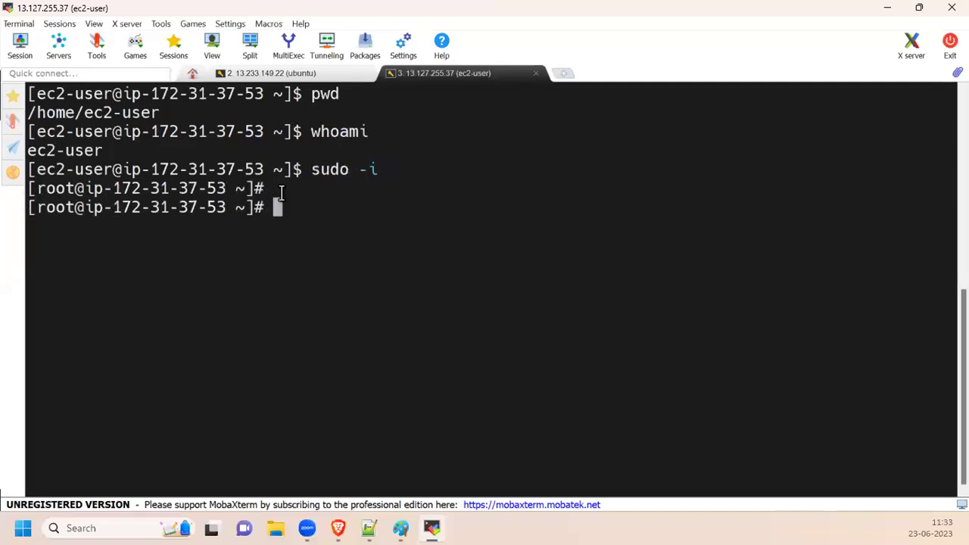
# Step: Compare the # symbol and user name in the root prompt with the $ symbol in the ec2-user prompt
pyautogui.doubleClick(256, 225)
pyautogui.click(259, 226)
pyautogui.moveTo(258, 225); pyautogui.dragTo(259, 238)
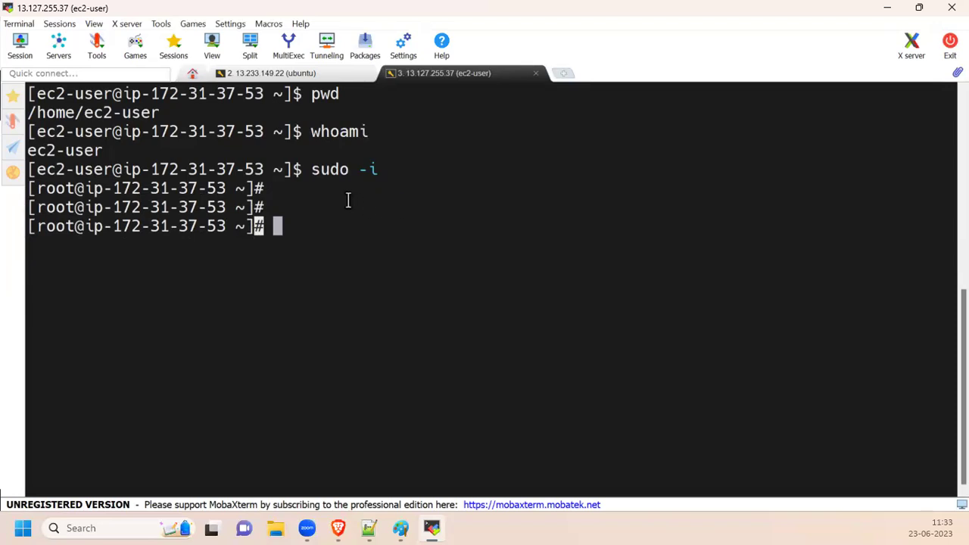
pyautogui.click(300, 167)
pyautogui.moveTo(294, 168); pyautogui.dragTo(302, 169)
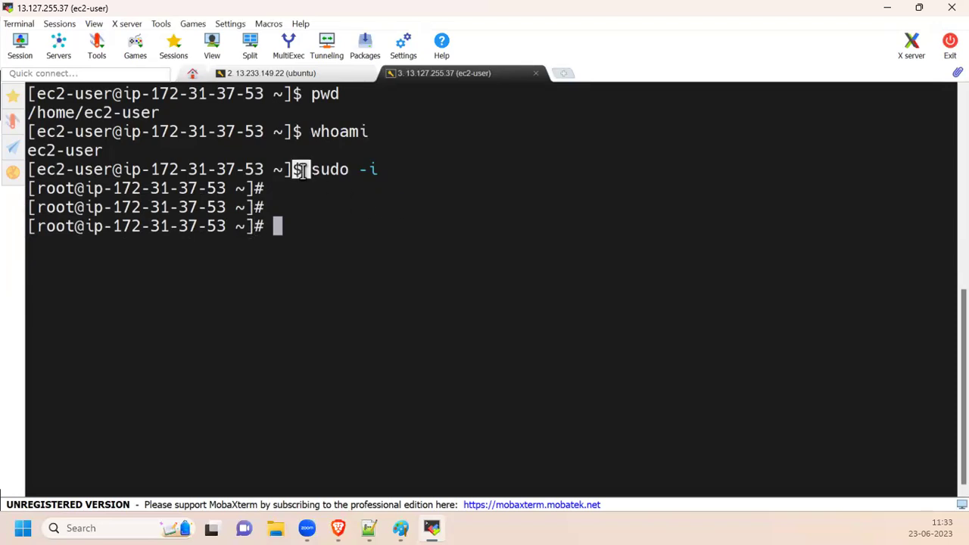
pyautogui.moveTo(29, 228); pyautogui.dragTo(67, 226)
# Step: Check the current user and working directory of the root session with whoami and pwd
pyautogui.click(354, 253)
pyautogui.write('whoami')
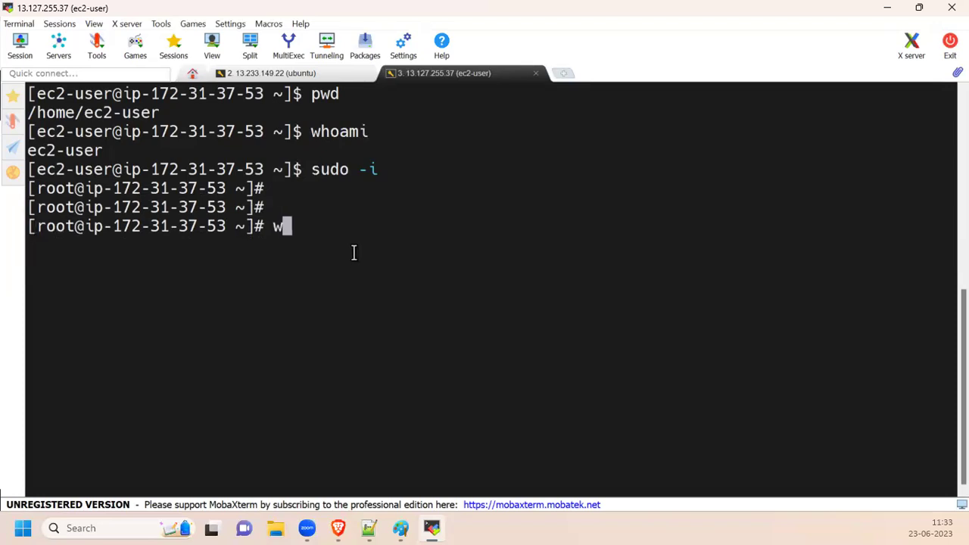
pyautogui.press('Return')
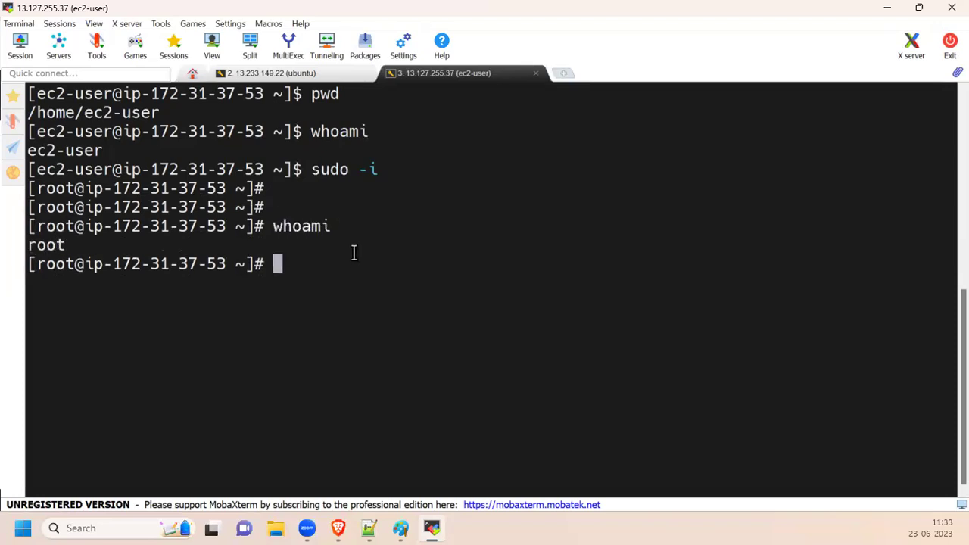
pyautogui.write('pwd')
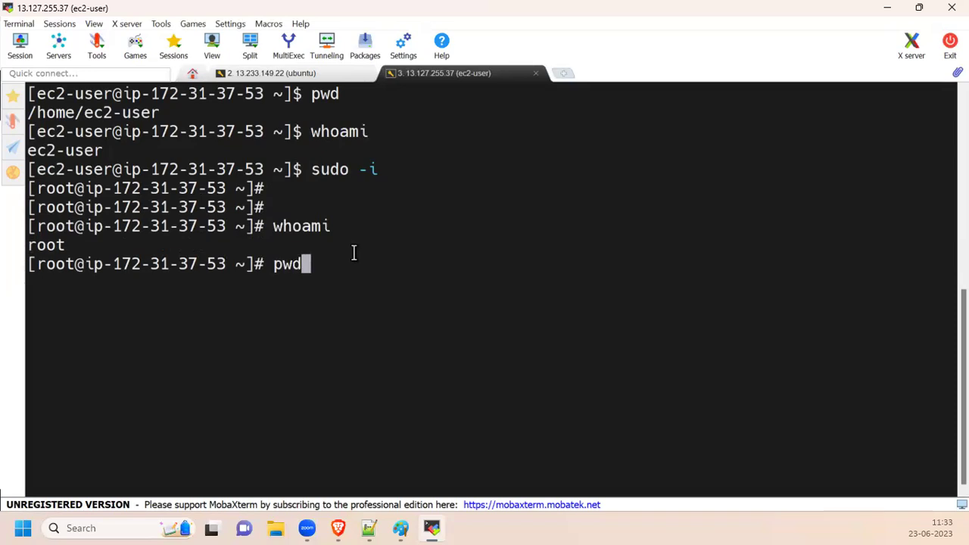
pyautogui.press('Return')
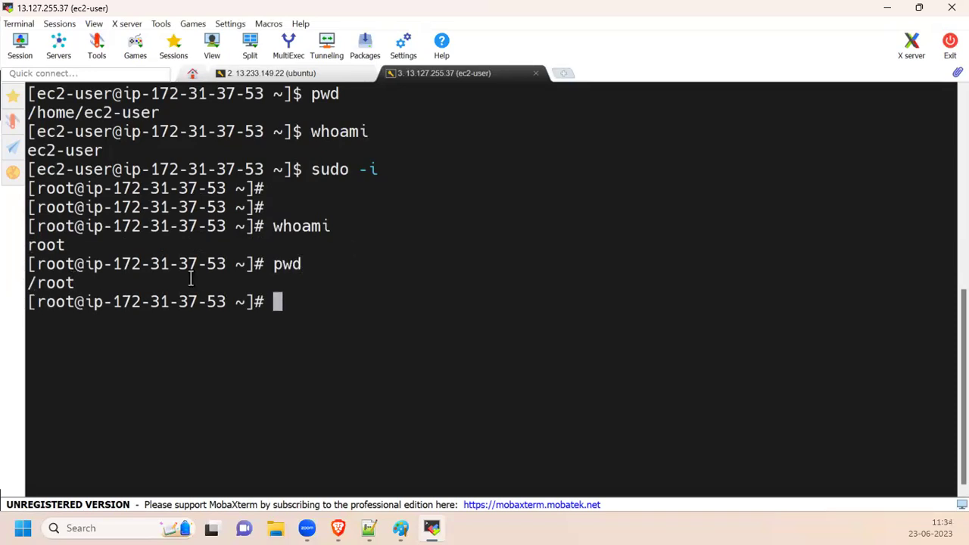
# Step: Switch to the Notepad++ notes and add a numbered command list below the sudo note: "1) pwd", "2) whoami", "3) sudo -i"
pyautogui.click(371, 526)
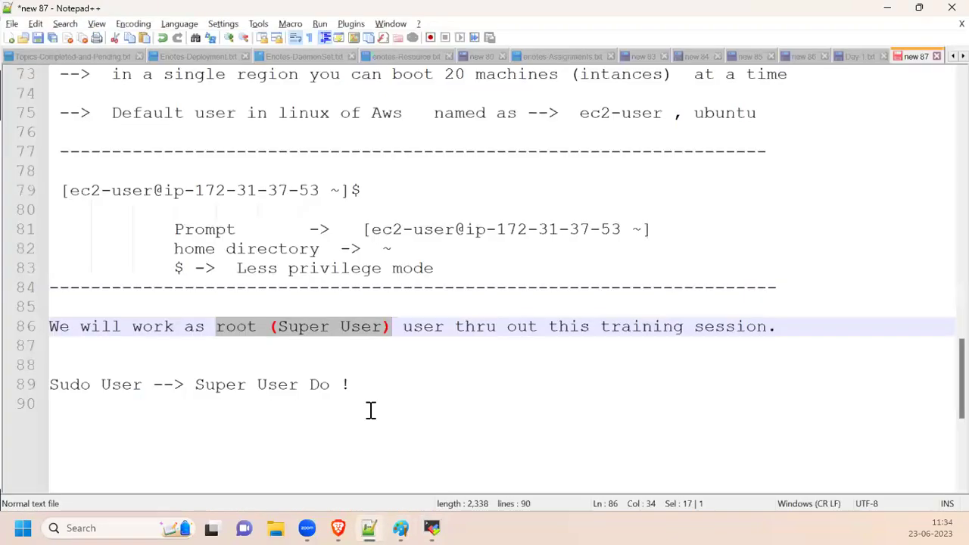
pyautogui.press('Down')
pyautogui.press('Down')
pyautogui.press('Down')
pyautogui.press('Down')
pyautogui.press('Return')
pyautogui.press('Return')
pyautogui.press('Return')
pyautogui.write('1)  pwd')
pyautogui.press('Return')
pyautogui.write('2)  ')
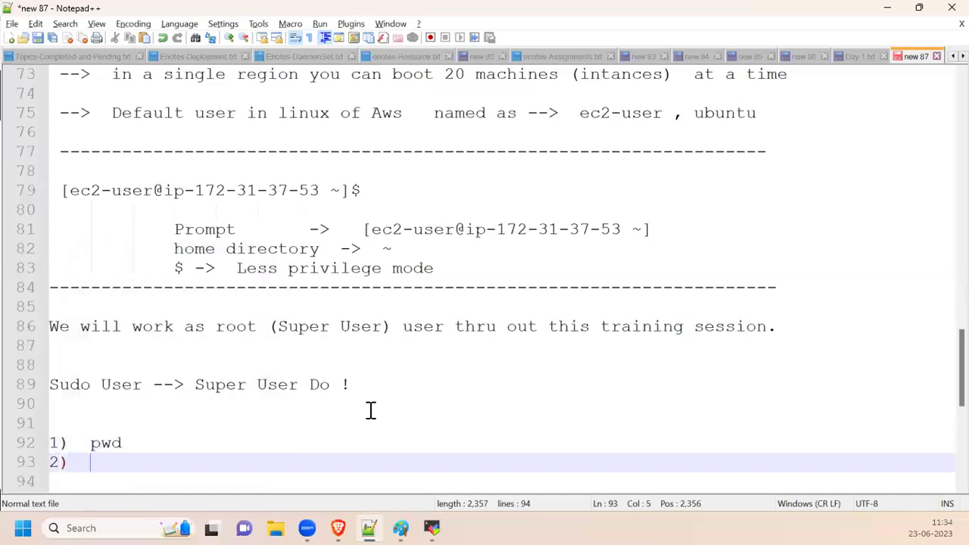
pyautogui.write('whoami')
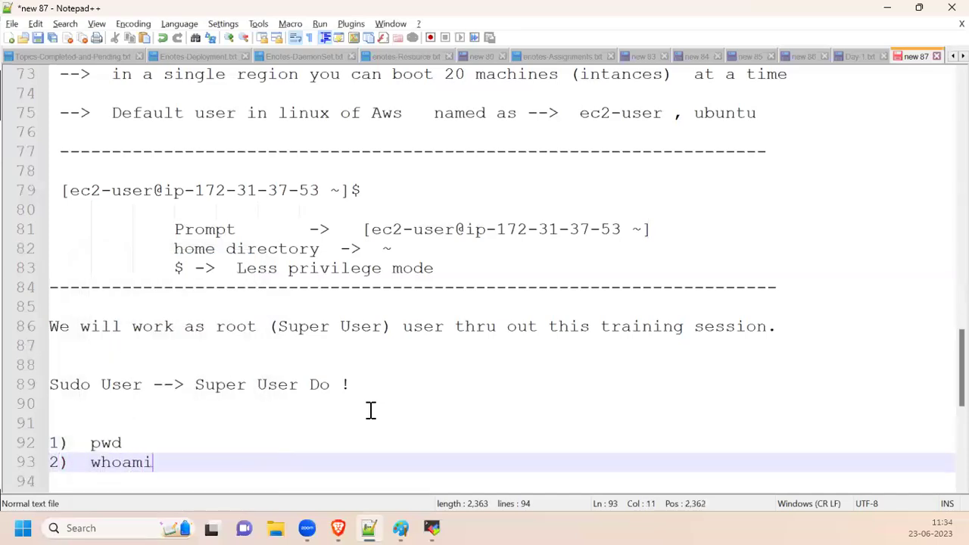
pyautogui.press('Return')
pyautogui.write('3)  ')
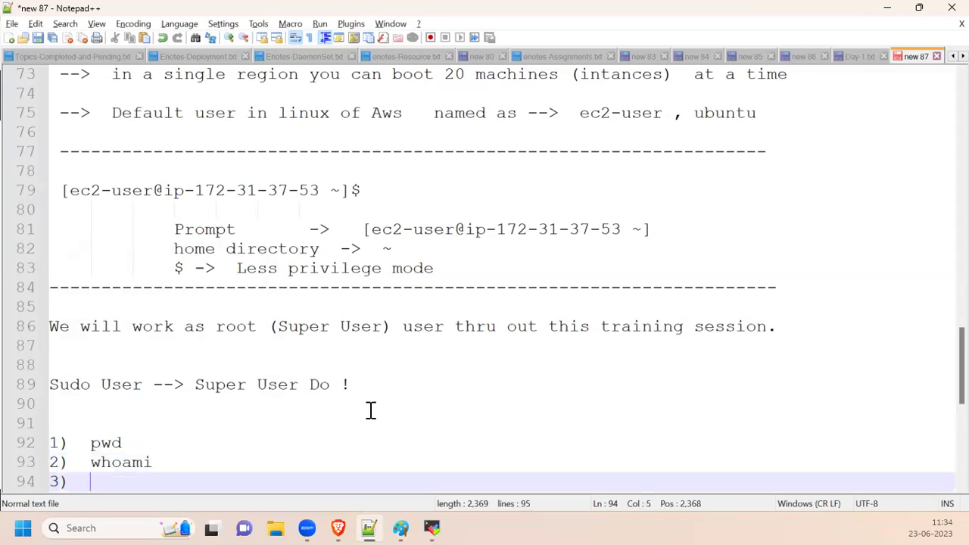
pyautogui.write('sudo -i')
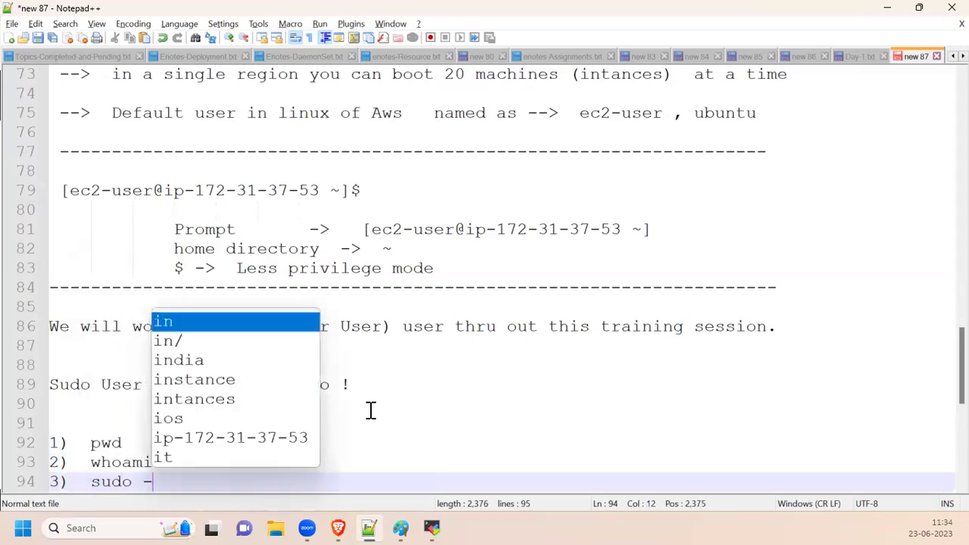
# Step: Add the indented explanation "-i -> Intractive mode" below the sudo -i item, leaving one blank line between them
pyautogui.scroll(-4, 371, 402)
pyautogui.press('Return')
pyautogui.press('Return')
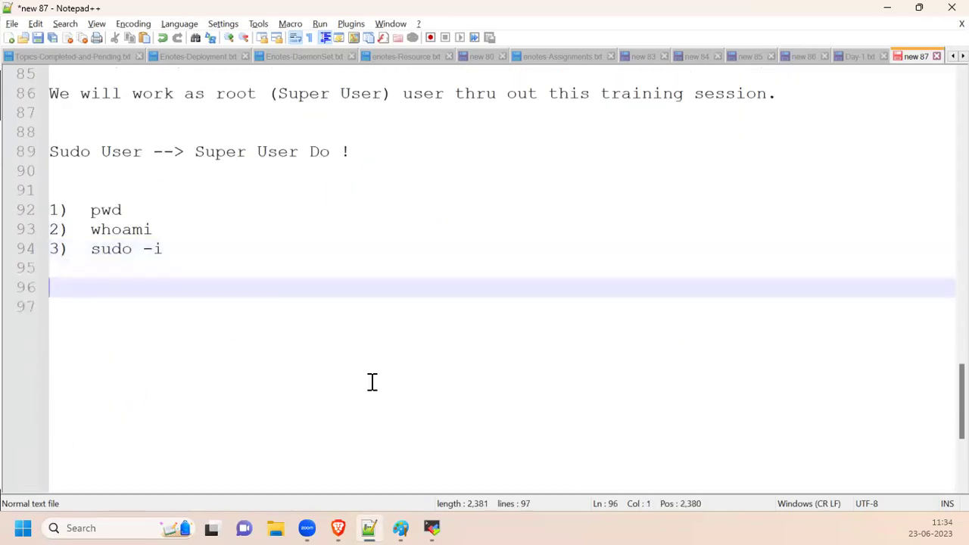
pyautogui.press('Tab')
pyautogui.press('Tab')
pyautogui.write('-i -> Intr')
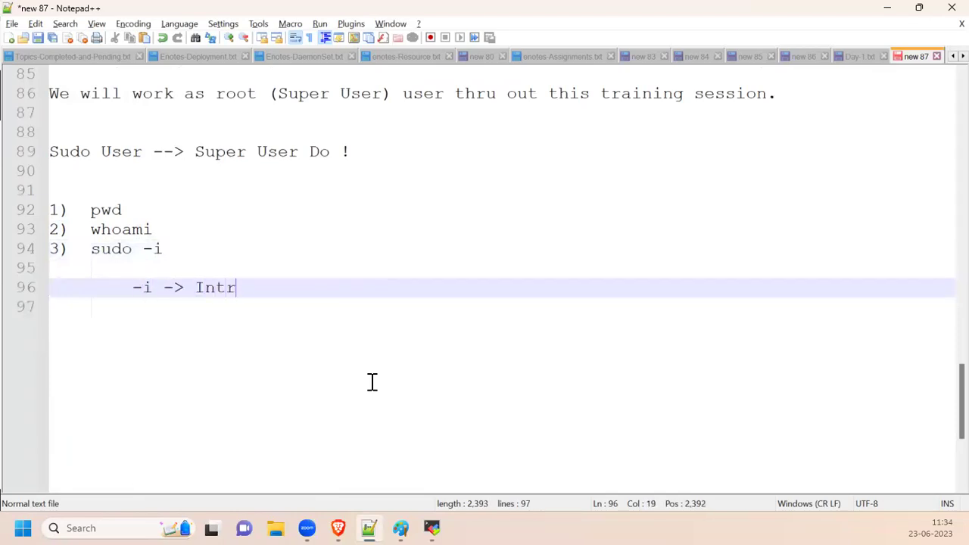
pyautogui.write('active mode')
pyautogui.press('Return')
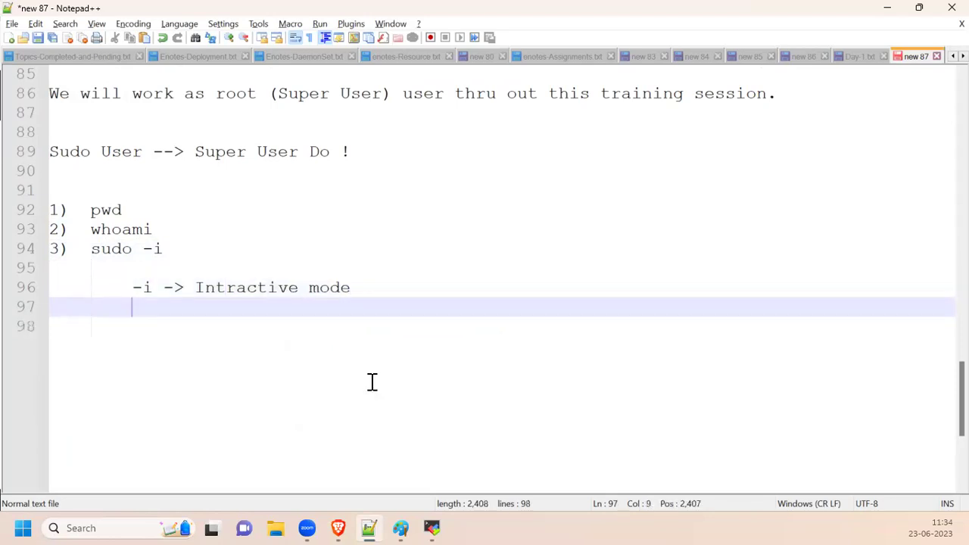
# Step: Add "4) clear" as the fourth list item directly below the -i explanation
pyautogui.press('Return')
pyautogui.press('BackSpace')
pyautogui.press('BackSpace')
pyautogui.press('BackSpace')
pyautogui.press('BackSpace')
pyautogui.write('4)')
pyautogui.hotkey('alt', 'Tab')
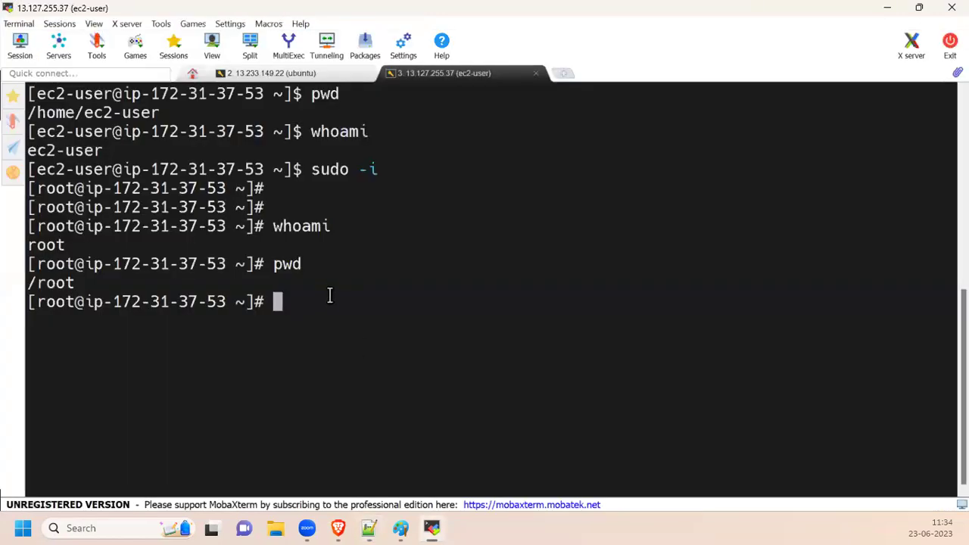
pyautogui.hotkey('alt', 'Tab')
pyautogui.write('clear')
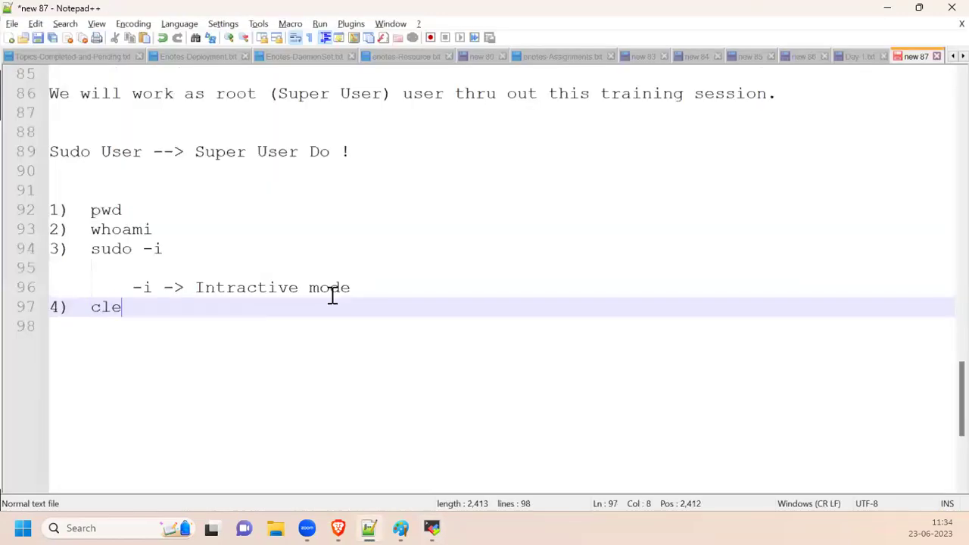
# Step: Below the clear item, add the alternative "or" and "ctrl l" as indented lines separated by blank lines
pyautogui.press('Return')
pyautogui.press('Return')
pyautogui.press('Tab')
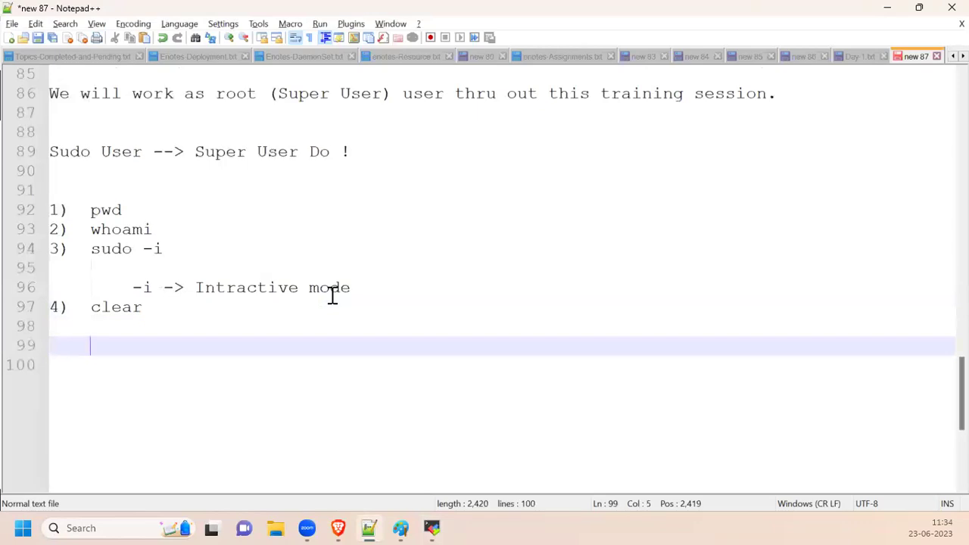
pyautogui.press('Tab')
pyautogui.press('BackSpace')
pyautogui.write('or')
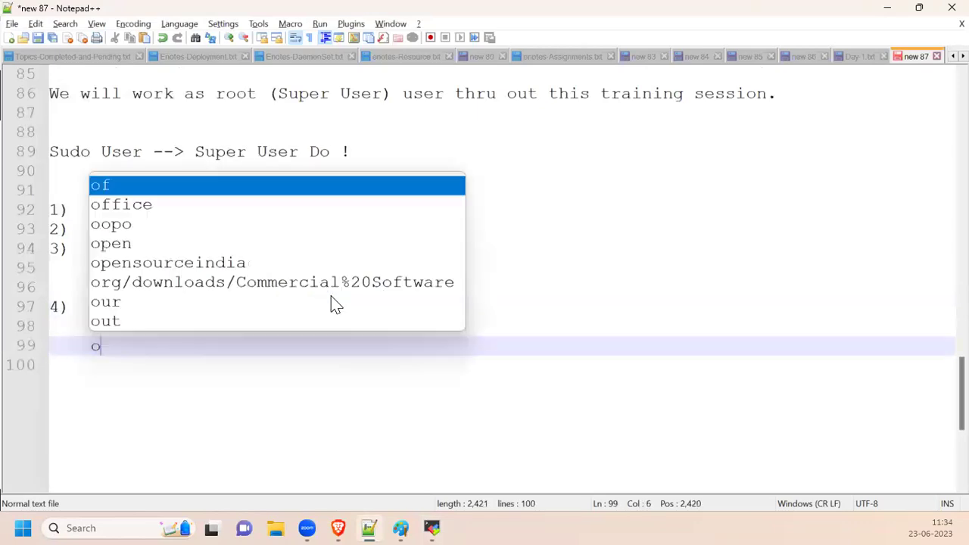
pyautogui.press('Return')
pyautogui.press('BackSpace')
pyautogui.press('Return')
pyautogui.press('Tab')
pyautogui.write('ctrl l')
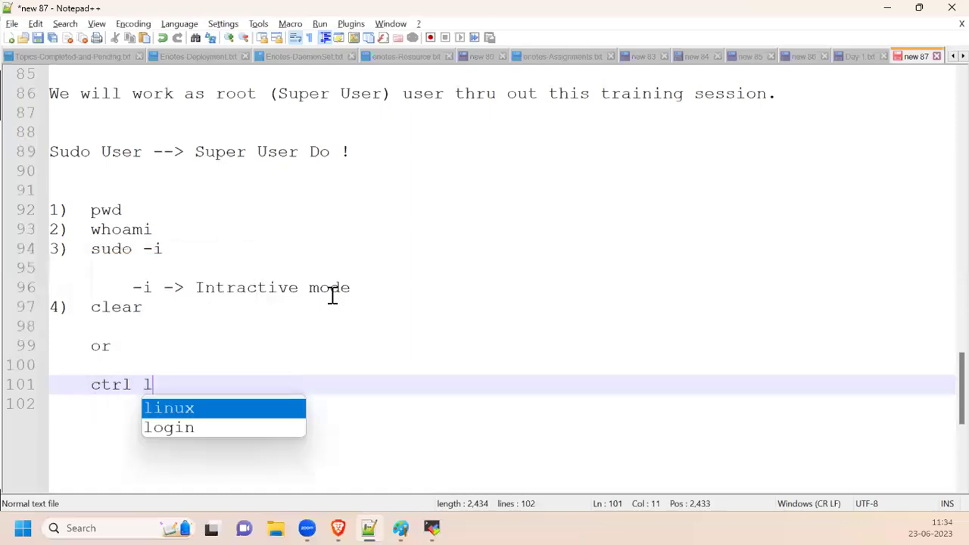
# Step: Switch to the MobaXterm root session, clear its screen and return to the Notepad++ notes
pyautogui.hotkey('alt', 'Tab')
pyautogui.hotkey('ctrl', 'l')
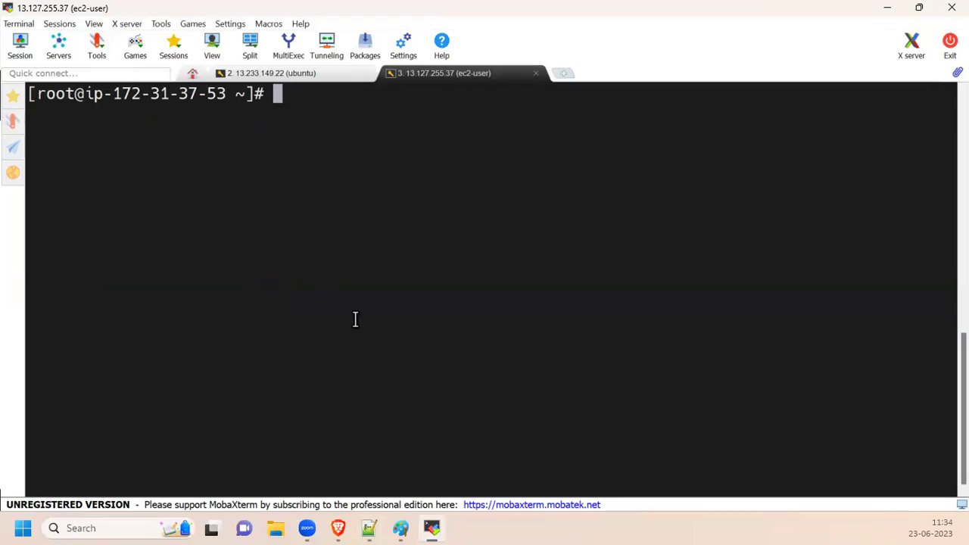
pyautogui.hotkey('alt', 'Tab')
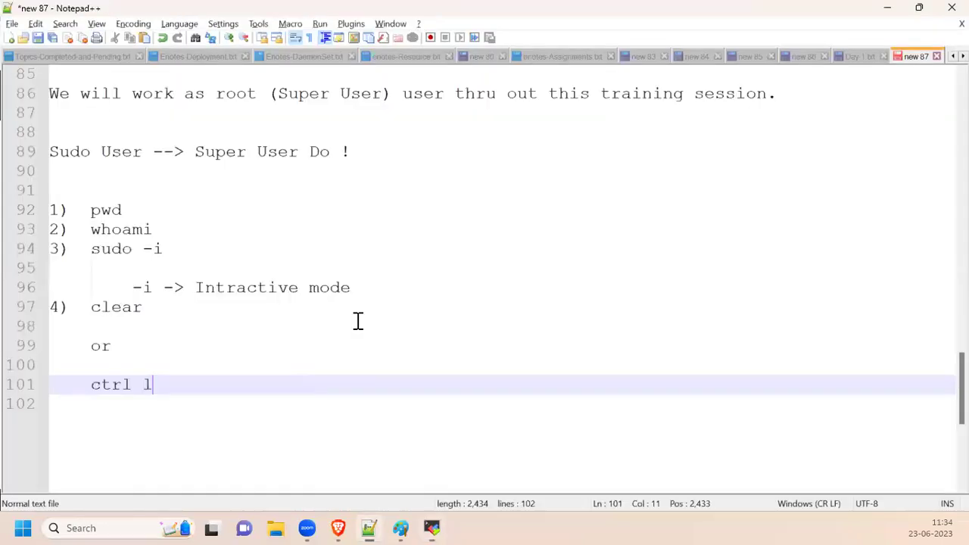
# Step: Switch to the MobaXterm root session, run the date command and highlight the time in its output
pyautogui.hotkey('alt', 'Tab')
pyautogui.hotkey('alt', 'Tab')
pyautogui.hotkey('alt', 'Tab')
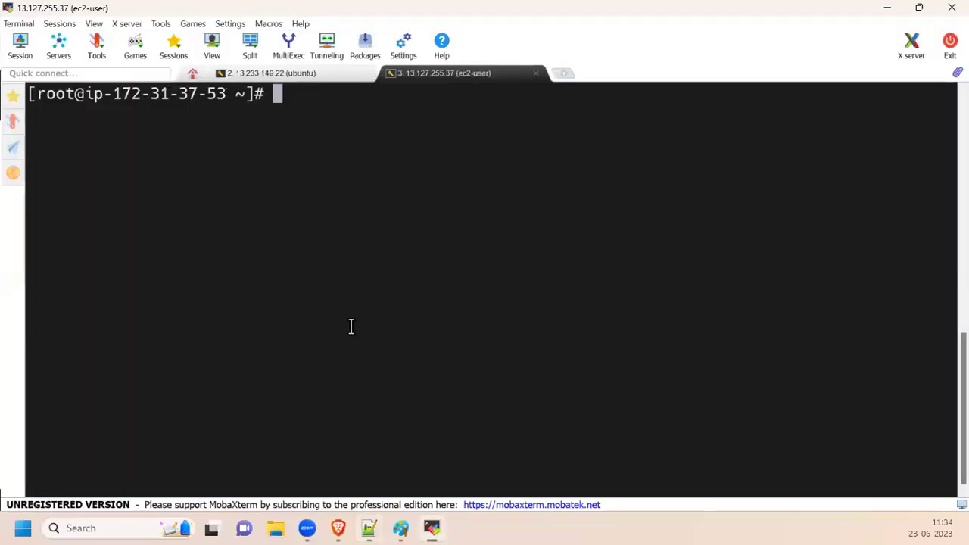
pyautogui.write('date')
pyautogui.press('Return')
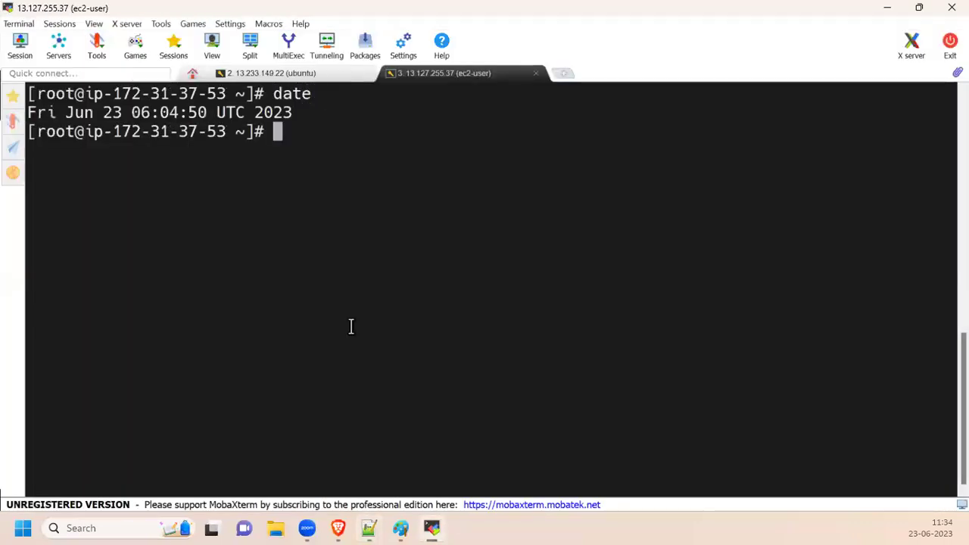
pyautogui.press('Return')
pyautogui.press('Return')
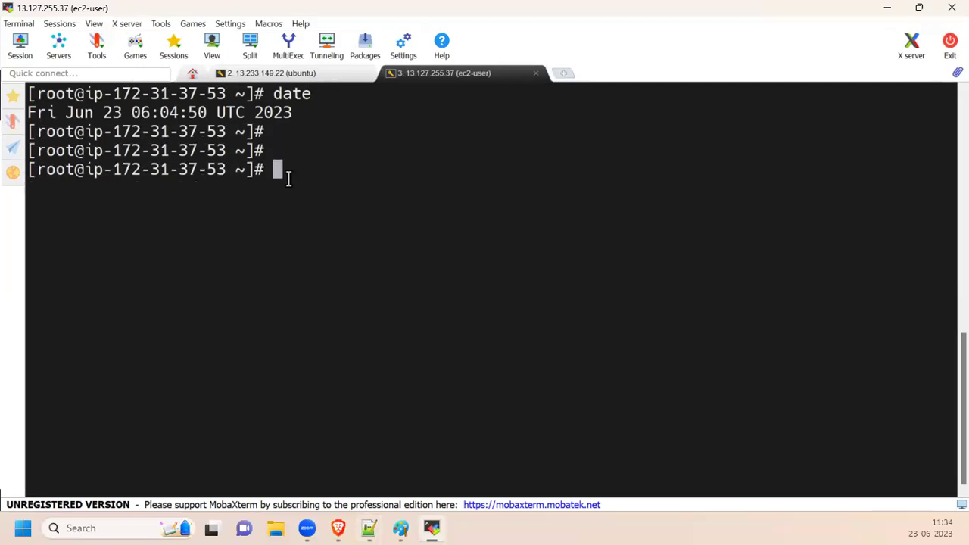
pyautogui.moveTo(121, 112); pyautogui.dragTo(238, 112)
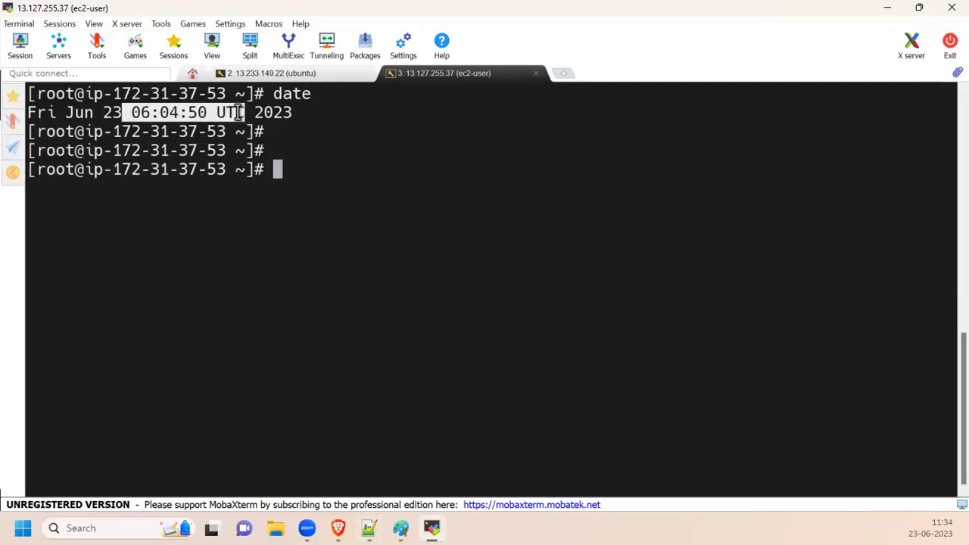
pyautogui.click(325, 177)
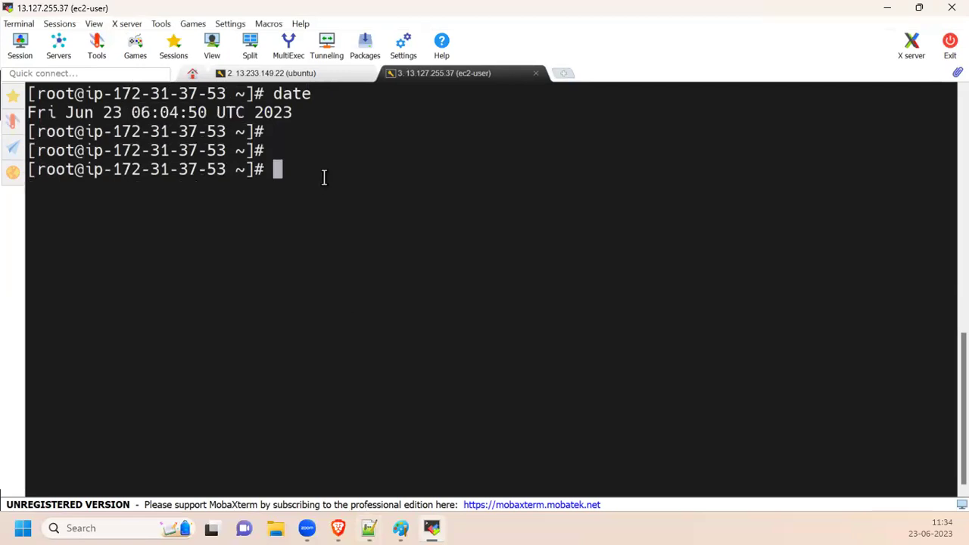
# Step: Run the hostname command at the root prompt
pyautogui.write('hostname')
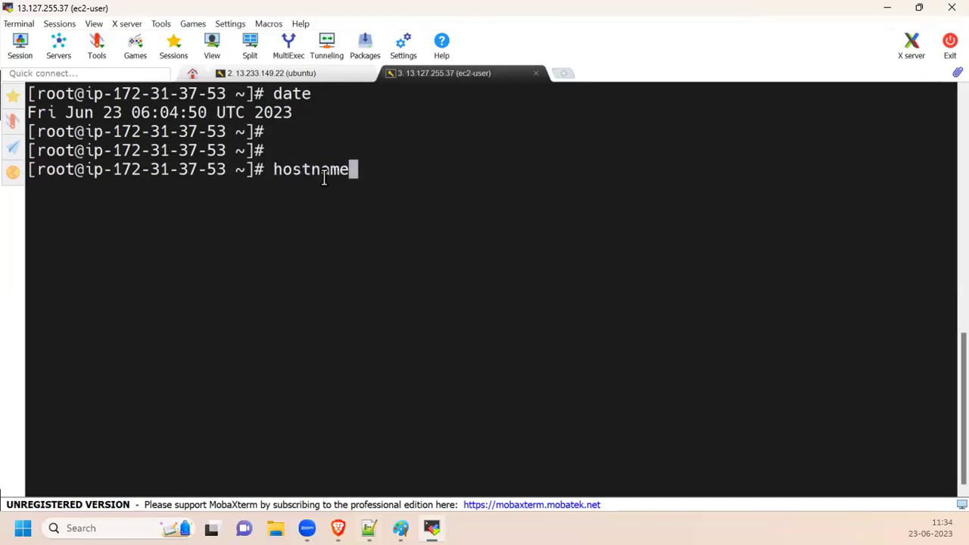
pyautogui.press('Return')
pyautogui.press('Return')
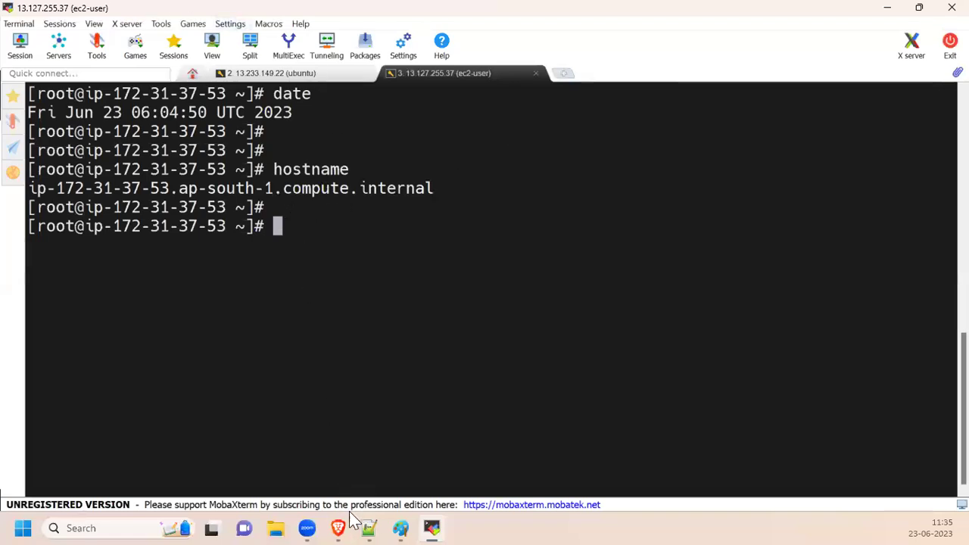
# Step: Return to the Notepad++ notes and add "5) date" as the fifth list item below the ctrl l line
pyautogui.click(369, 528)
pyautogui.press('Return')
pyautogui.press('BackSpace')
pyautogui.write('5')
pyautogui.write('date')
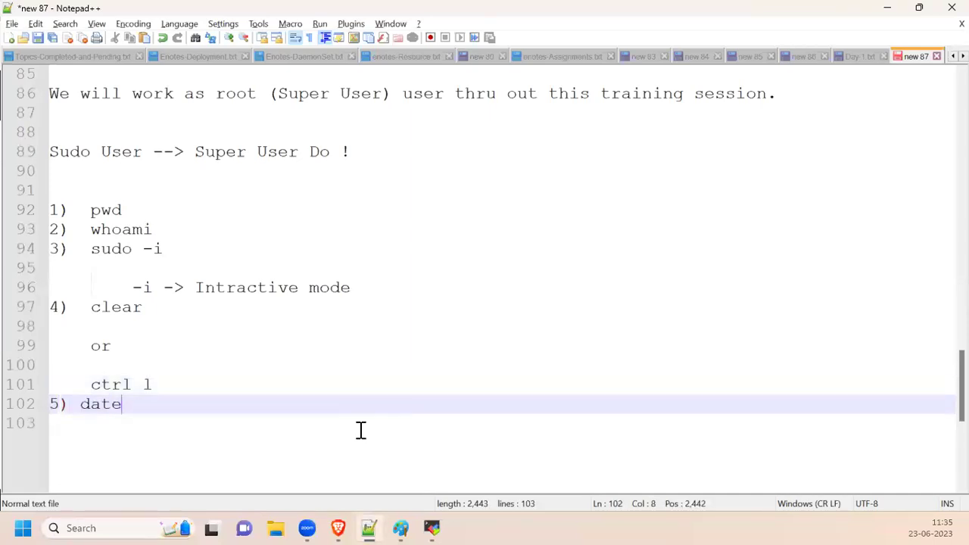
# Step: Add "6) hostname" as the sixth list item directly below the date item
pyautogui.press('Return')
pyautogui.press('Return')
pyautogui.press('BackSpace')
pyautogui.write('6)')
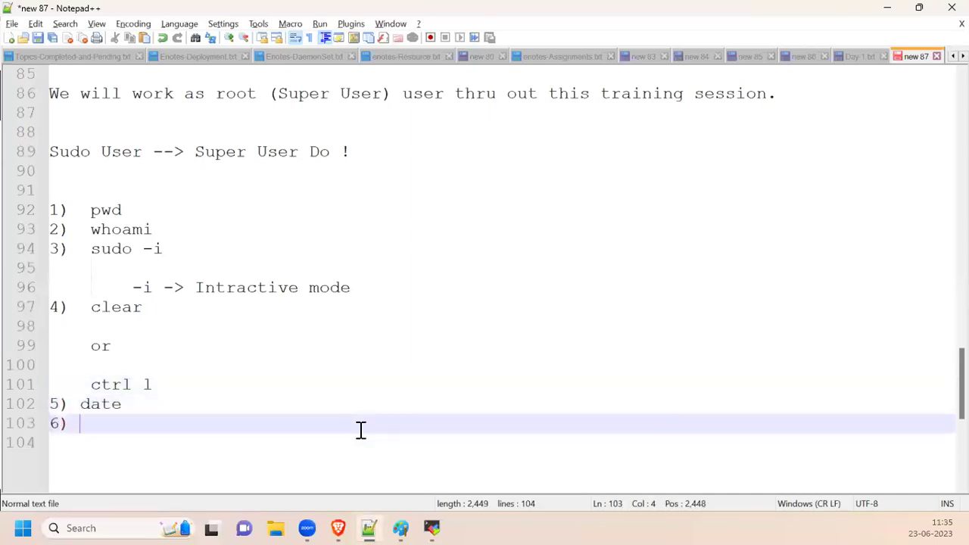
pyautogui.press('BackSpace')
pyautogui.write('hostname')
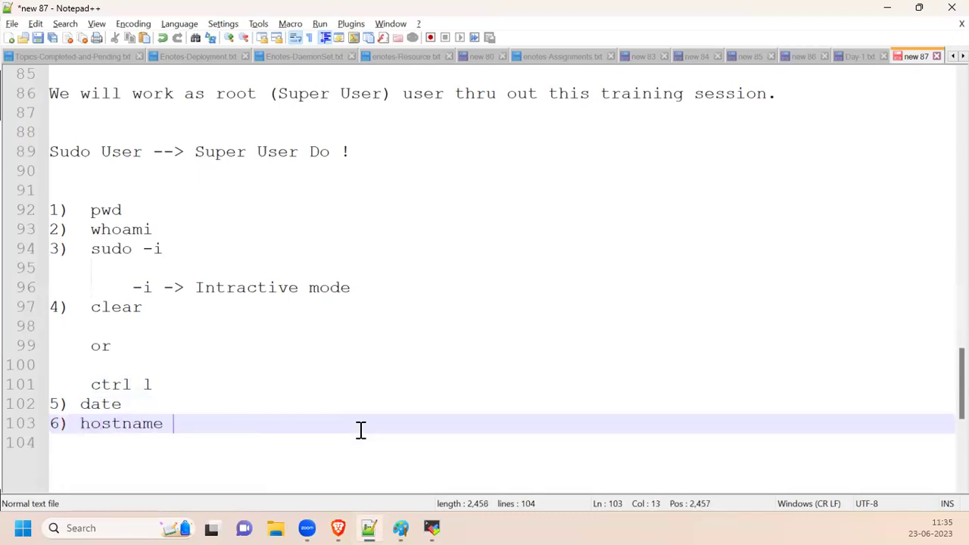
# Step: Add "7) cal" as the seventh list item directly below the hostname item
pyautogui.press('Return')
pyautogui.write('7) ')
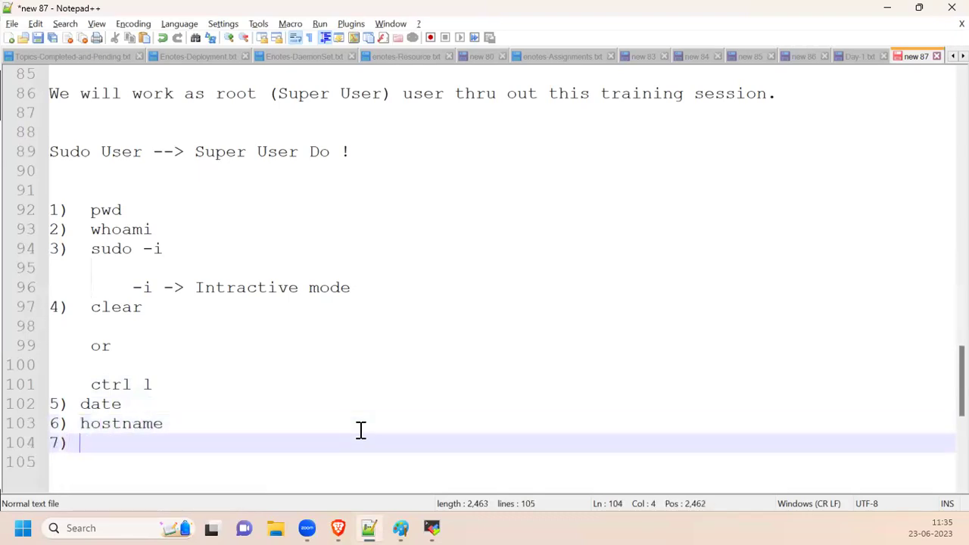
pyautogui.write('cal')
# Step: Switch to the MobaXterm root session, clear its screen and run cal to show the current month
pyautogui.hotkey('alt', 'Tab')
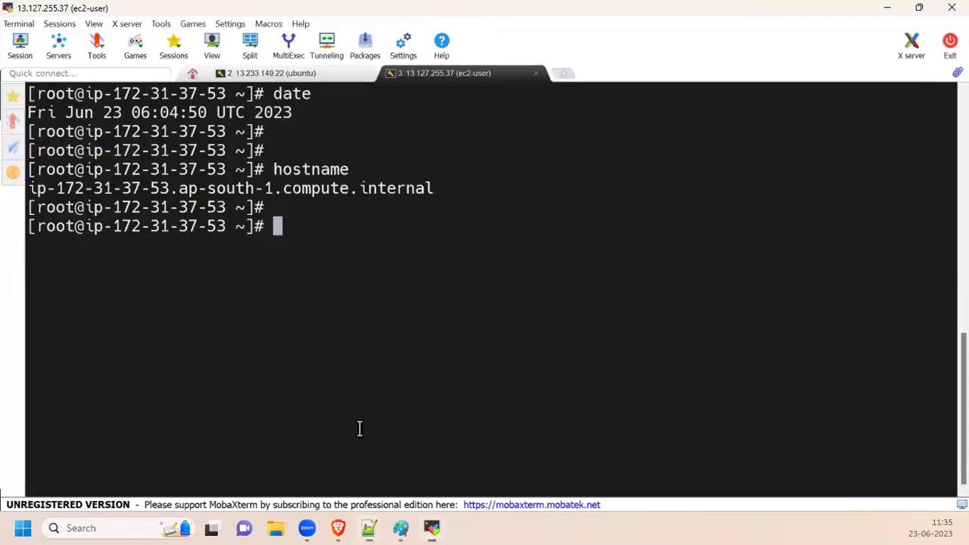
pyautogui.hotkey('ctrl', 'l')
pyautogui.write('cal')
pyautogui.press('Return')
pyautogui.press('Return')
# Step: Run "cal 2023" to display the calendar for the whole year
pyautogui.write('cal')
pyautogui.press('BackSpace')
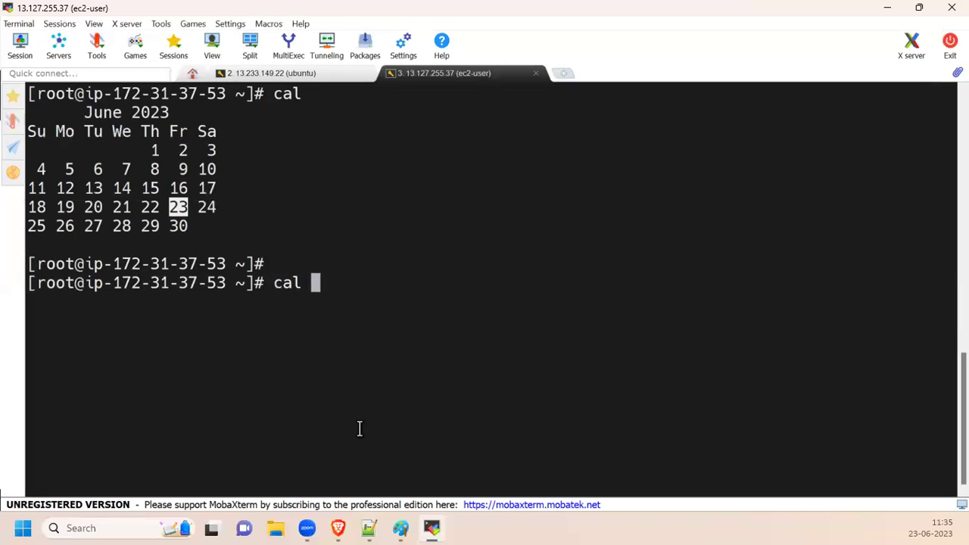
pyautogui.write('10')
pyautogui.press('BackSpace')
pyautogui.press('BackSpace')
pyautogui.write('2023')
pyautogui.press('Return')
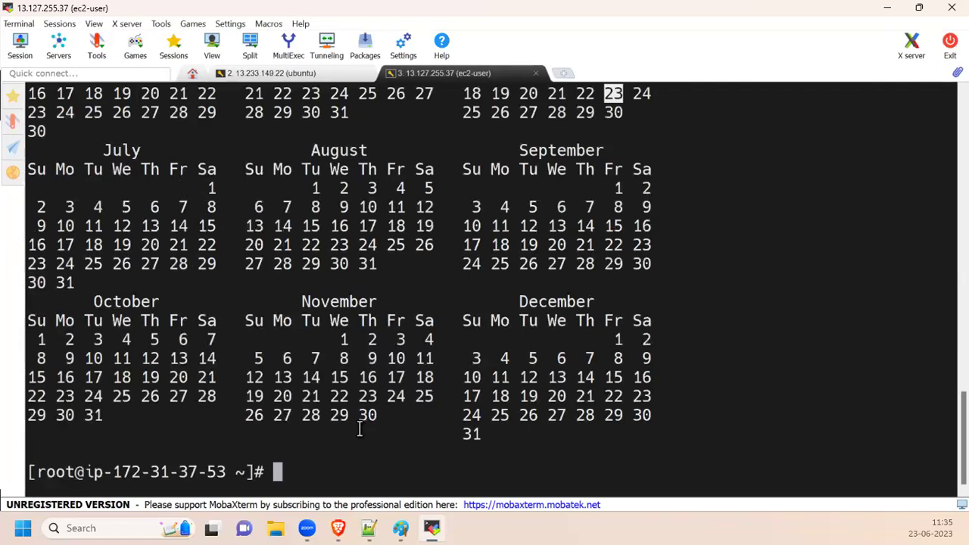
# Step: Clear the terminal and try to show a single month with "cal 2023 06"
pyautogui.hotkey('ctrl', 'l')
pyautogui.press('Up')
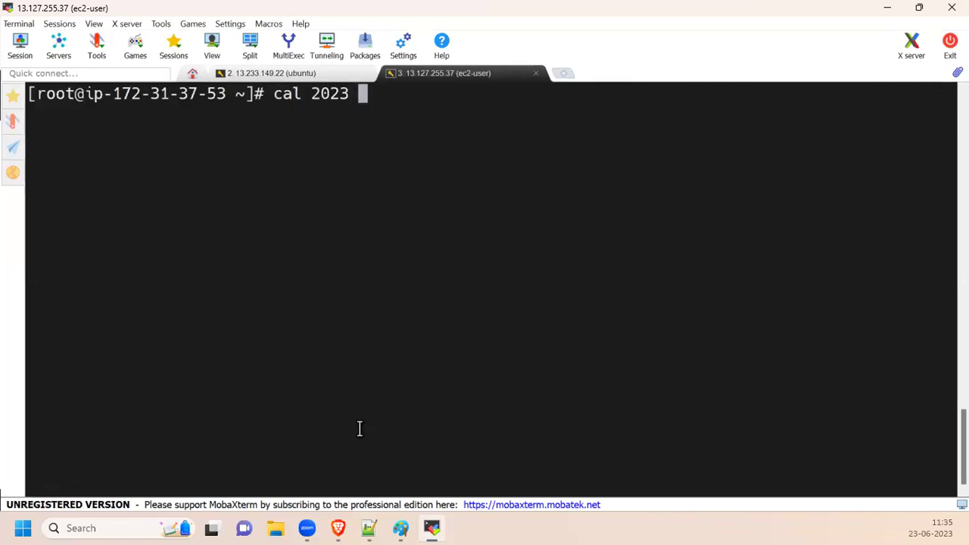
pyautogui.write('06')
pyautogui.press('Return')
pyautogui.press('Return')
pyautogui.press('Return')
# Step: Rework the previous command into "cal 12 2023" and run it to show the December calendar
pyautogui.press('Up')
pyautogui.press('BackSpace')
pyautogui.press('BackSpace')
pyautogui.press('BackSpace')
pyautogui.press('BackSpace')
pyautogui.press('BackSpace')
pyautogui.press('BackSpace')
pyautogui.press('BackSpace')
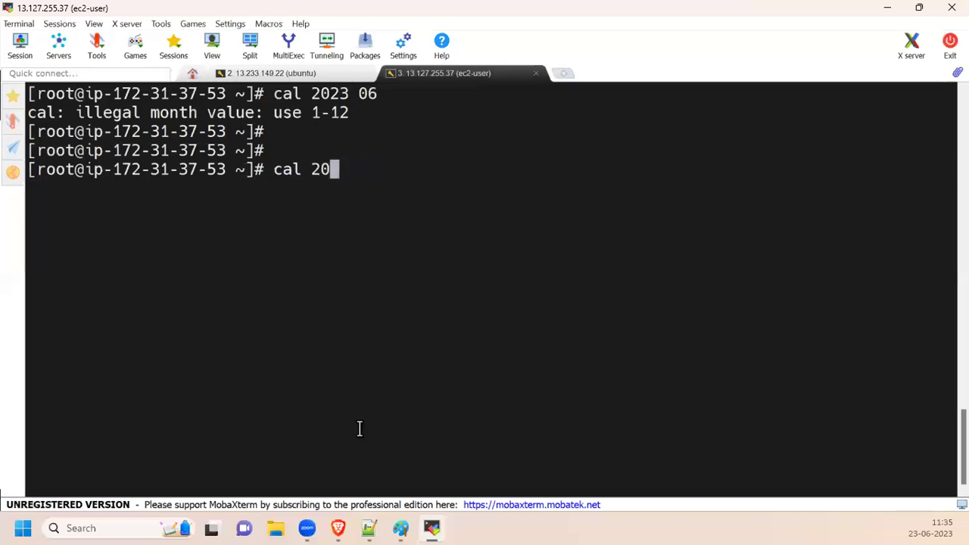
pyautogui.write('12 2023')
pyautogui.press('Return')
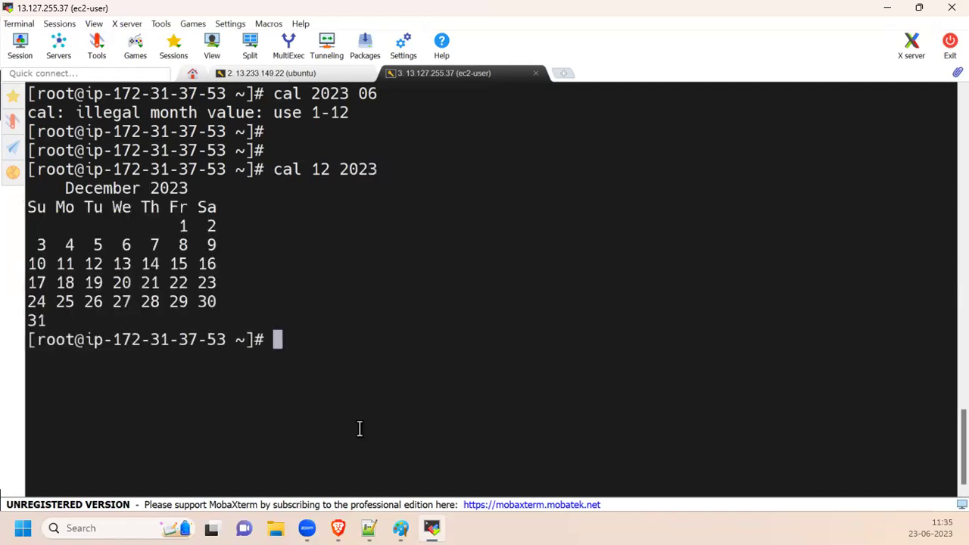
pyautogui.press('Return')
pyautogui.press('Return')
# Step: Clear the terminal, change the month in the recalled cal command to 07 and run "cal 07 2023"
pyautogui.hotkey('ctrl', 'l')
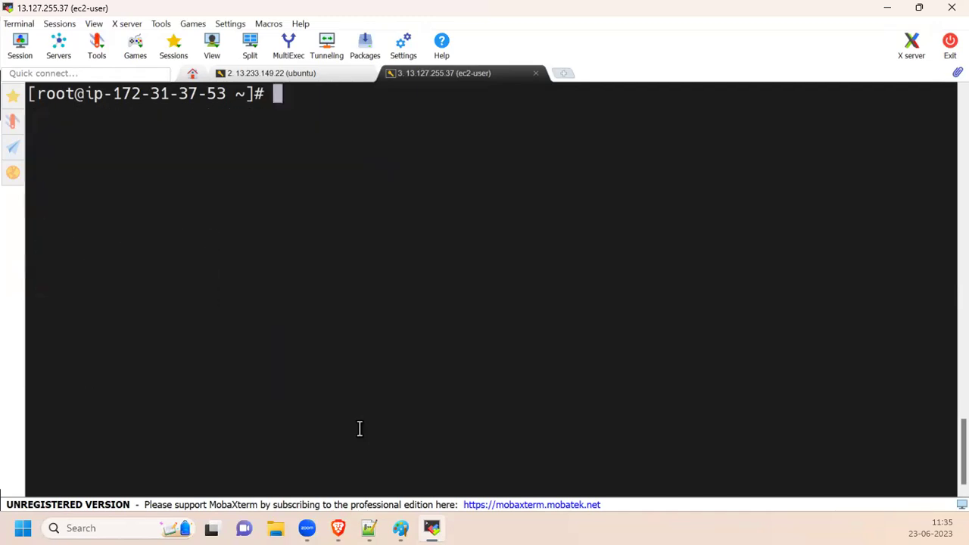
pyautogui.press('Up')
pyautogui.press('Left')
pyautogui.press('Left')
pyautogui.press('Left')
pyautogui.press('Left')
pyautogui.press('Left')
pyautogui.press('BackSpace')
pyautogui.press('BackSpace')
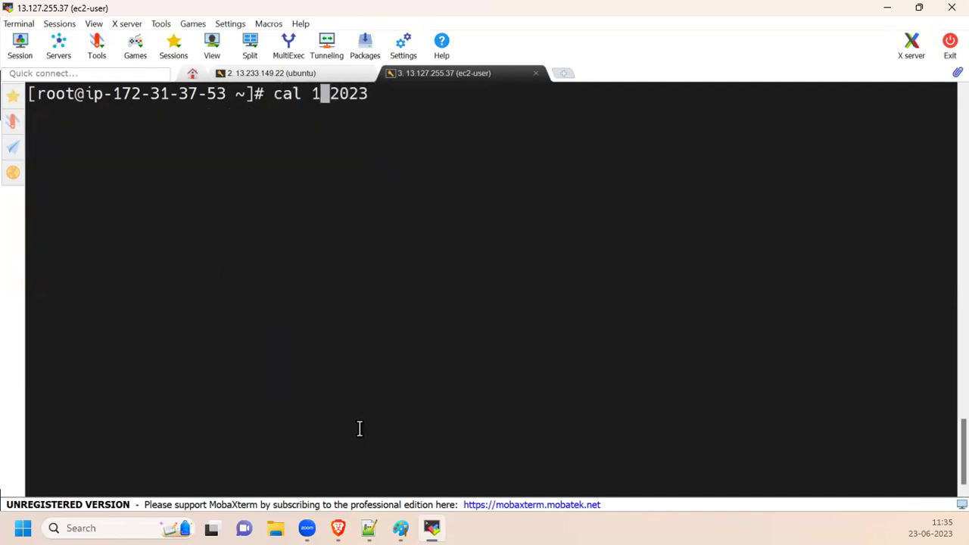
pyautogui.write('07')
pyautogui.press('Return')
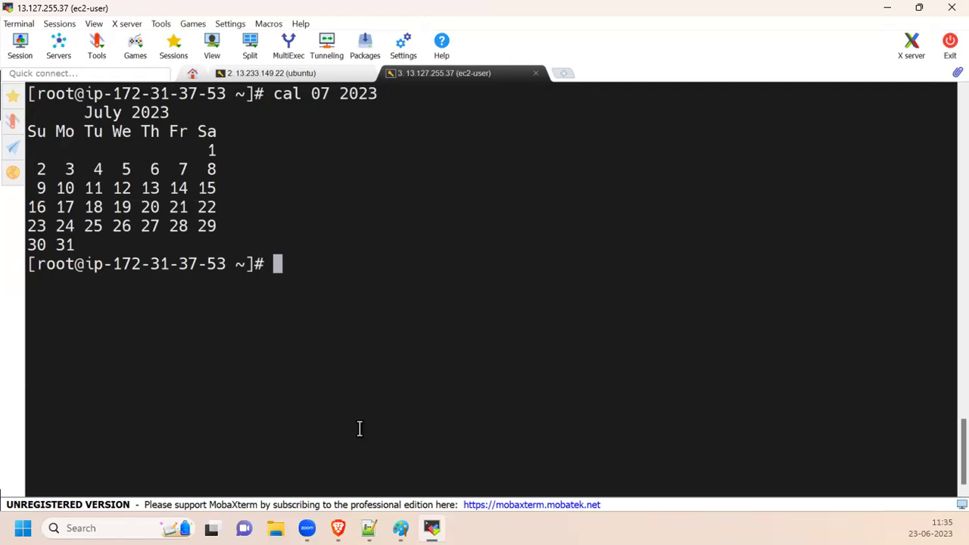
# Step: Return to the Notepad++ notes and add "8) man" as the eighth list item below cal
pyautogui.hotkey('alt', 'Tab')
pyautogui.press('Return')
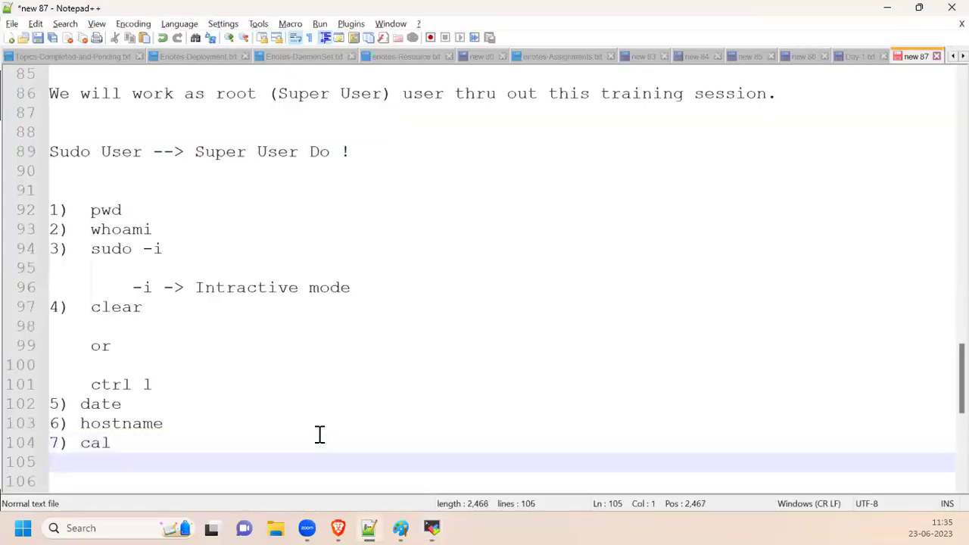
pyautogui.write('8) man')
pyautogui.scroll(-3, 267, 288)
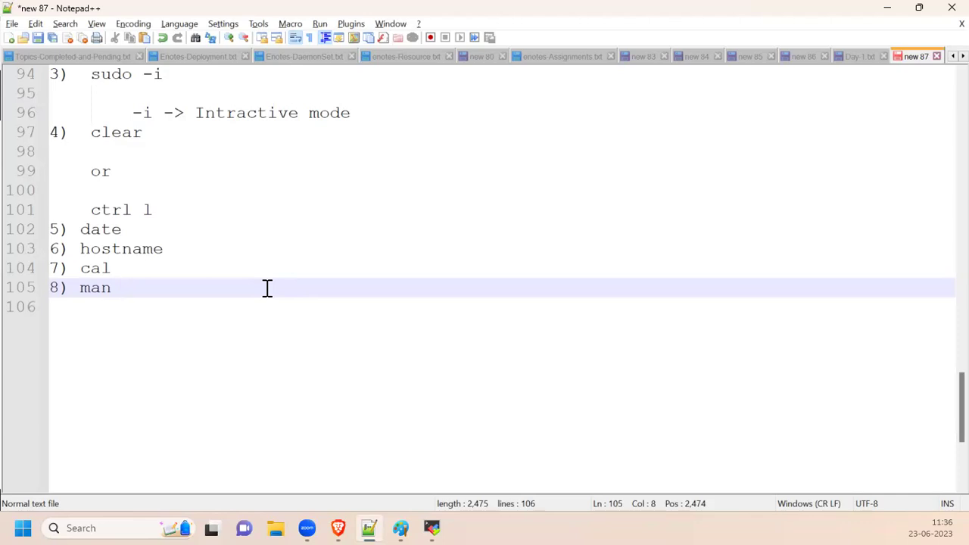
# Step: Switch to the MobaXterm root session, clear its screen and open the sudo manual page with "man sudo"
pyautogui.click(429, 525)
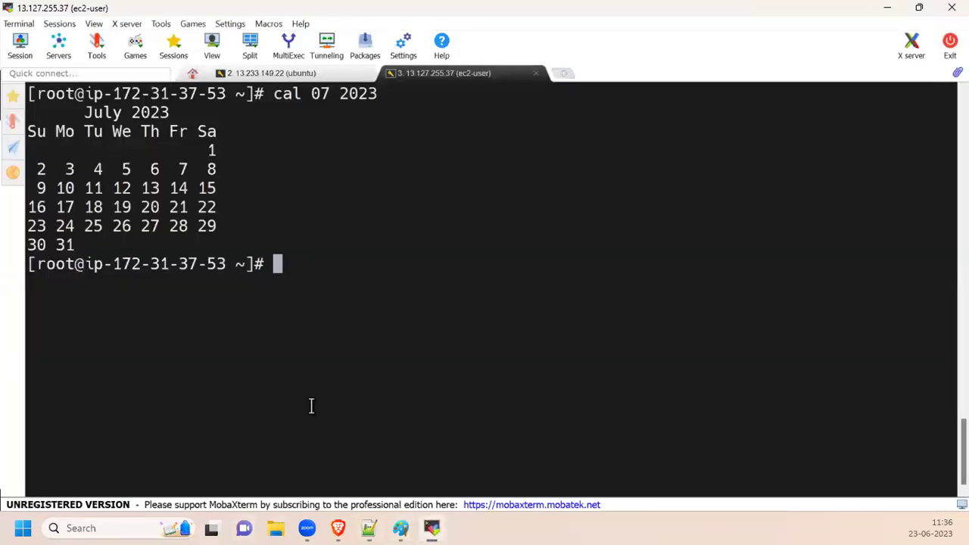
pyautogui.hotkey('ctrl', 'l')
pyautogui.write('man ')
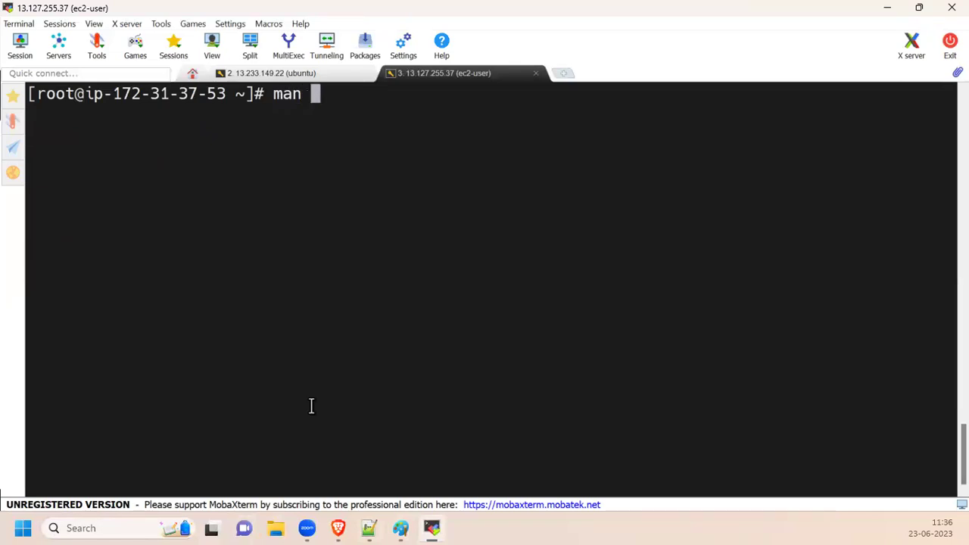
pyautogui.write('sudo')
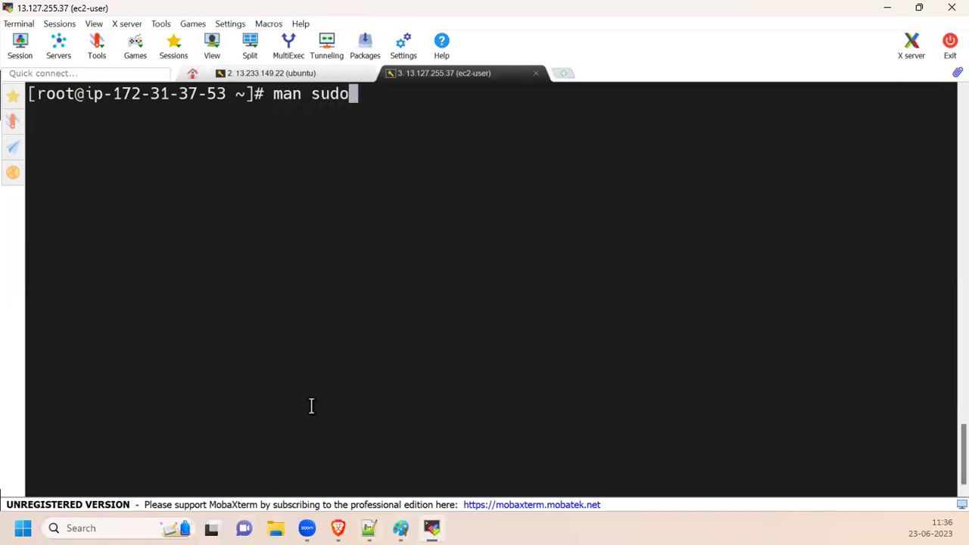
pyautogui.press('Return')
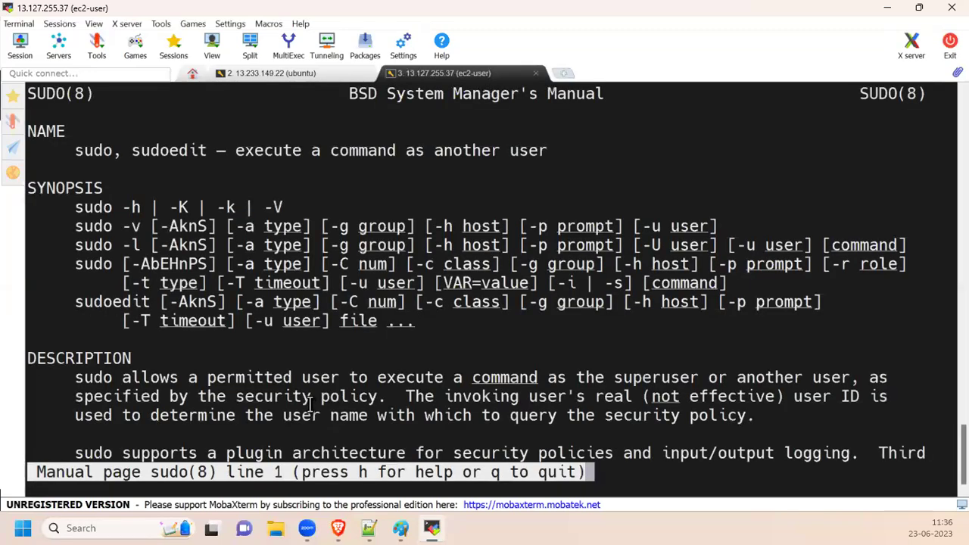
# Step: Read through the sudo manual page from its name line and description to the start of the options, highlighting key passages
pyautogui.moveTo(67, 149); pyautogui.dragTo(559, 153)
pyautogui.click(251, 154)
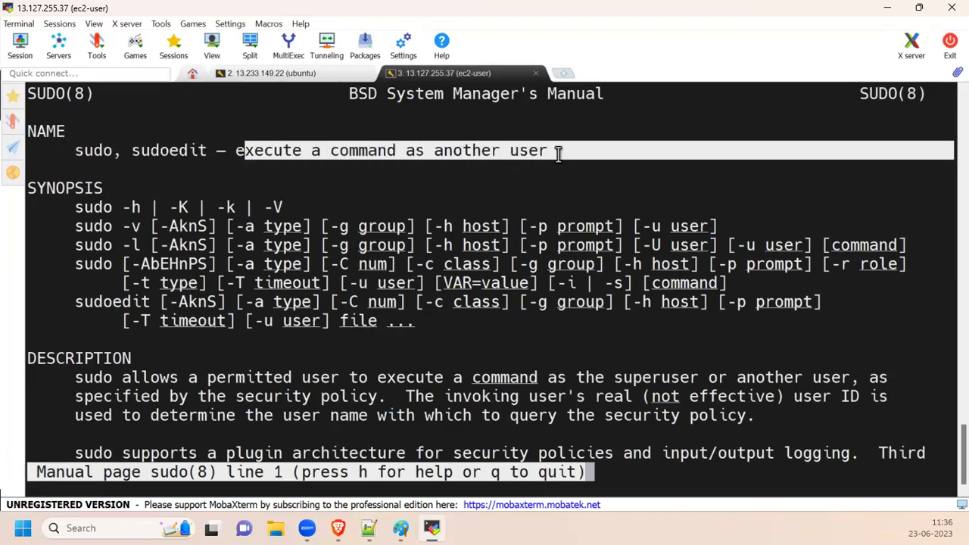
pyautogui.click(416, 298)
pyautogui.press('Down')
pyautogui.press('Down')
pyautogui.press('Down')
pyautogui.press('Down')
pyautogui.press('Down')
pyautogui.press('Down')
pyautogui.press('Down')
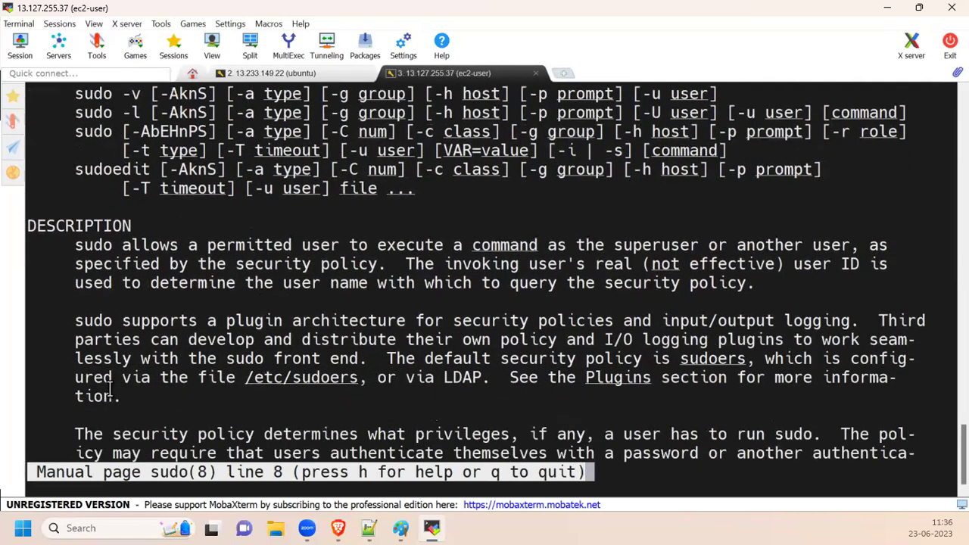
pyautogui.moveTo(58, 252); pyautogui.dragTo(749, 285)
pyautogui.click(740, 299)
pyautogui.scroll(-4, 740, 299)
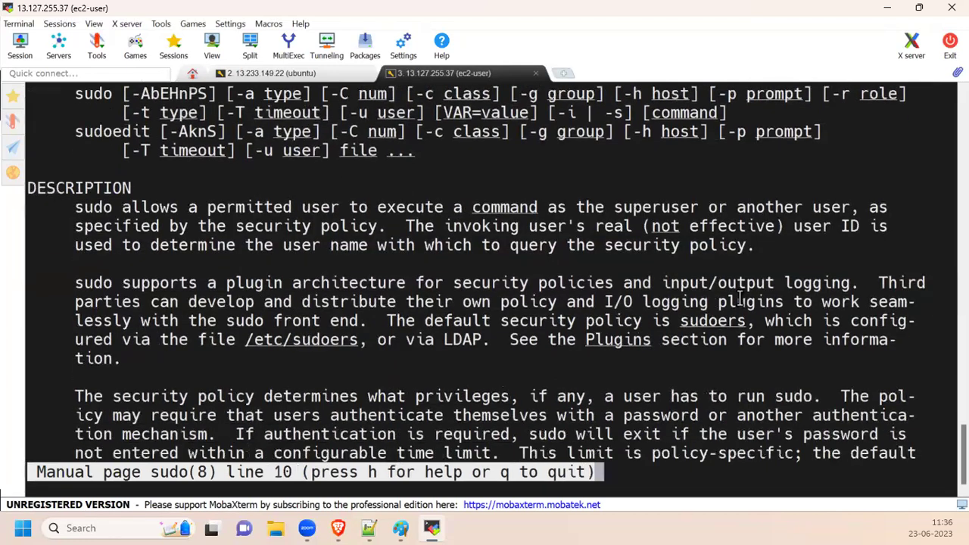
pyautogui.scroll(-3, 740, 299)
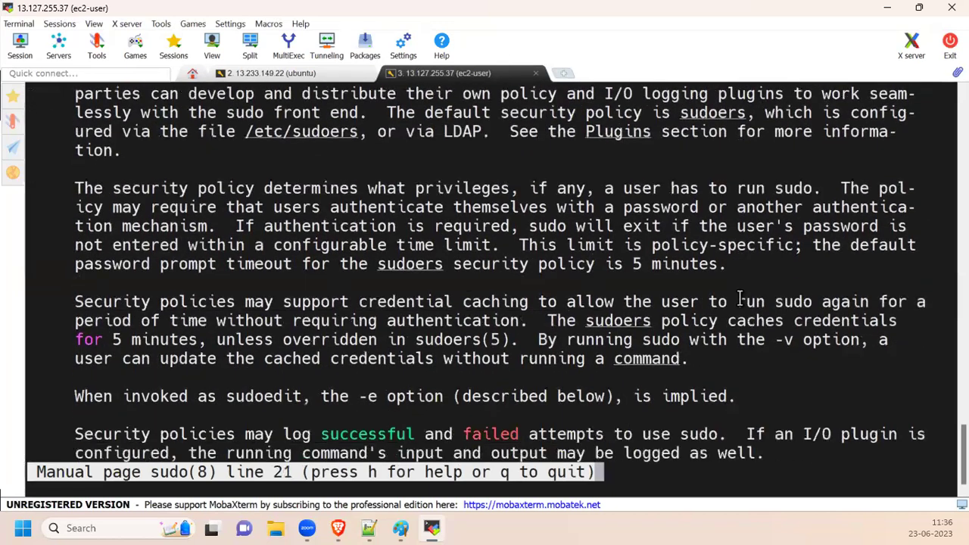
pyautogui.scroll(-4, 739, 299)
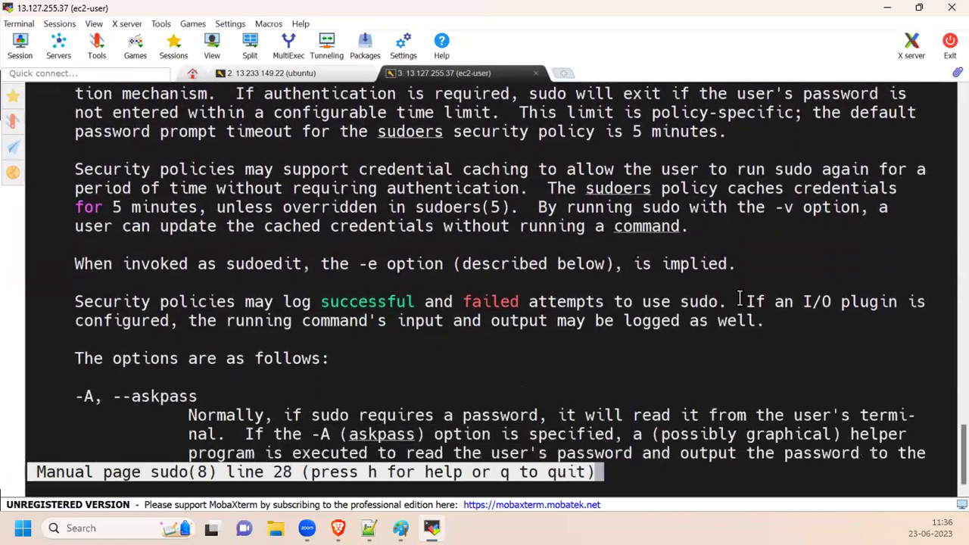
# Step: Jump to the end of the sudo manual page and highlight the bug report and support mailing list links
pyautogui.hotkey('shift', 'g')
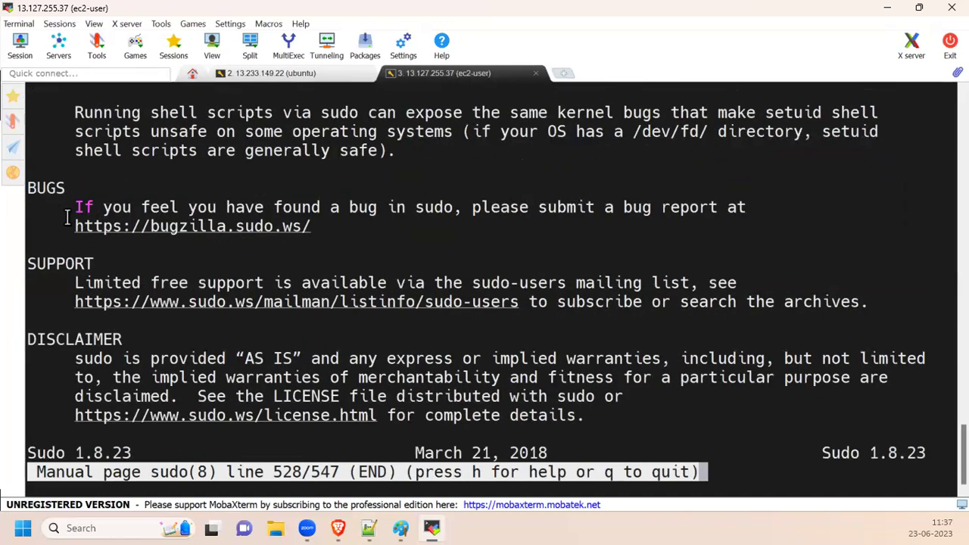
pyautogui.moveTo(57, 204); pyautogui.dragTo(327, 224)
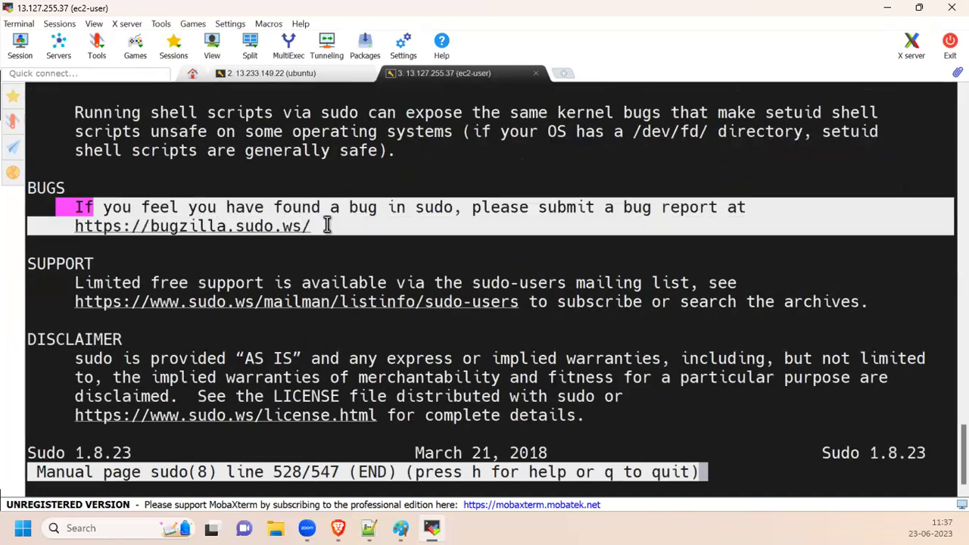
pyautogui.click(327, 225)
pyautogui.moveTo(66, 225); pyautogui.dragTo(324, 229)
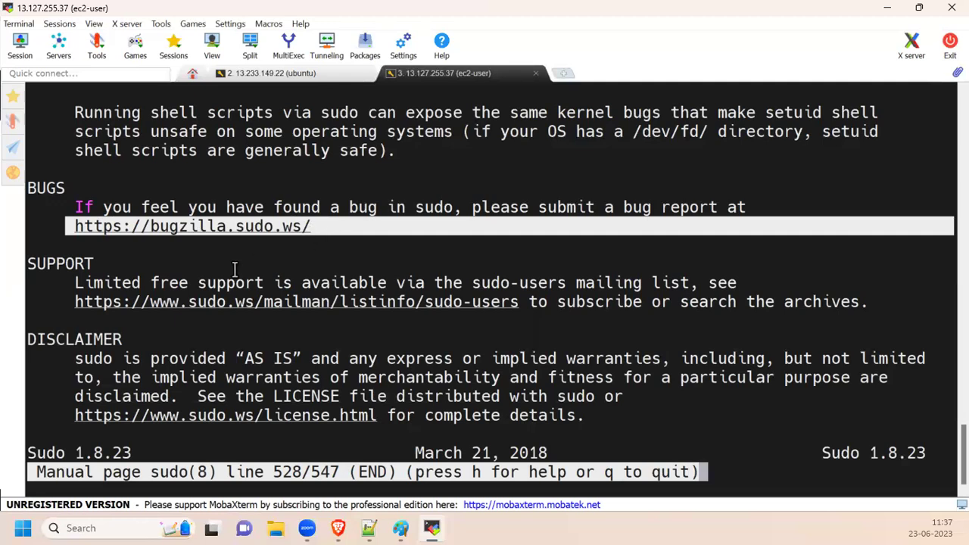
pyautogui.click(74, 302)
pyautogui.moveTo(75, 302); pyautogui.dragTo(199, 302)
pyautogui.moveTo(84, 284); pyautogui.dragTo(674, 303)
pyautogui.click(674, 303)
pyautogui.moveTo(67, 302); pyautogui.dragTo(505, 303)
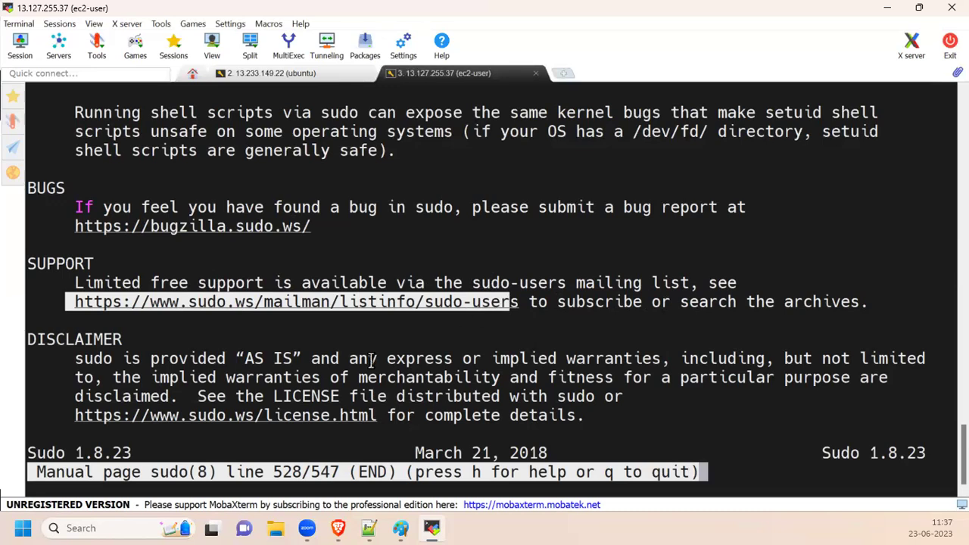
# Step: Highlight the license link and the page date at the end of the sudo manual page
pyautogui.moveTo(67, 415); pyautogui.dragTo(374, 418)
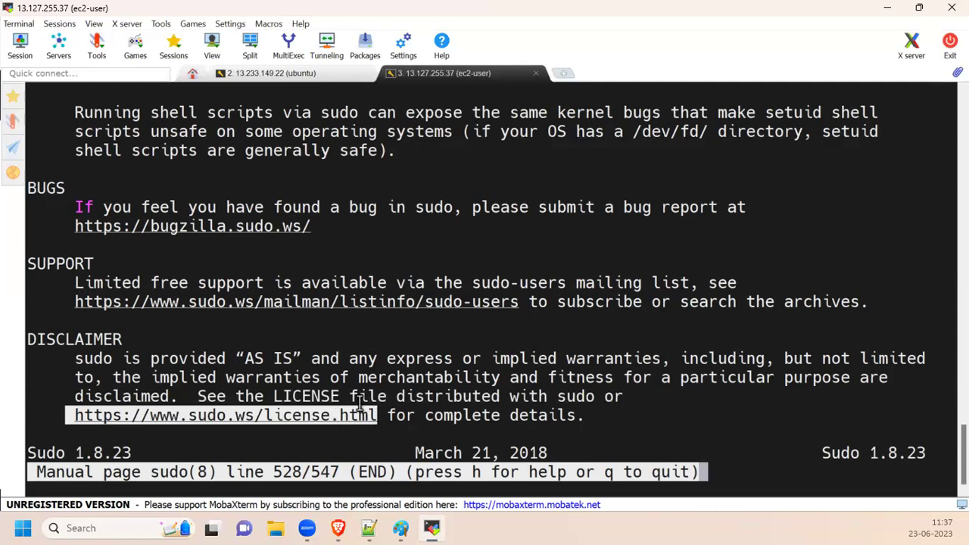
pyautogui.moveTo(416, 453); pyautogui.dragTo(553, 450)
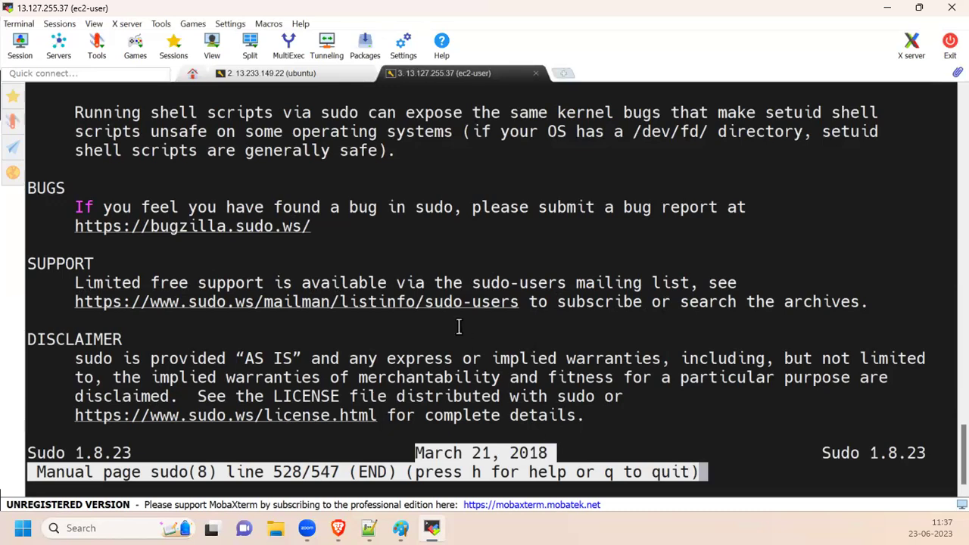
pyautogui.click(455, 302)
# Step: Go back to the AUTHORS section of the sudo manual page and copy the primary author's name
pyautogui.scroll(4, 454, 302)
pyautogui.scroll(5, 454, 302)
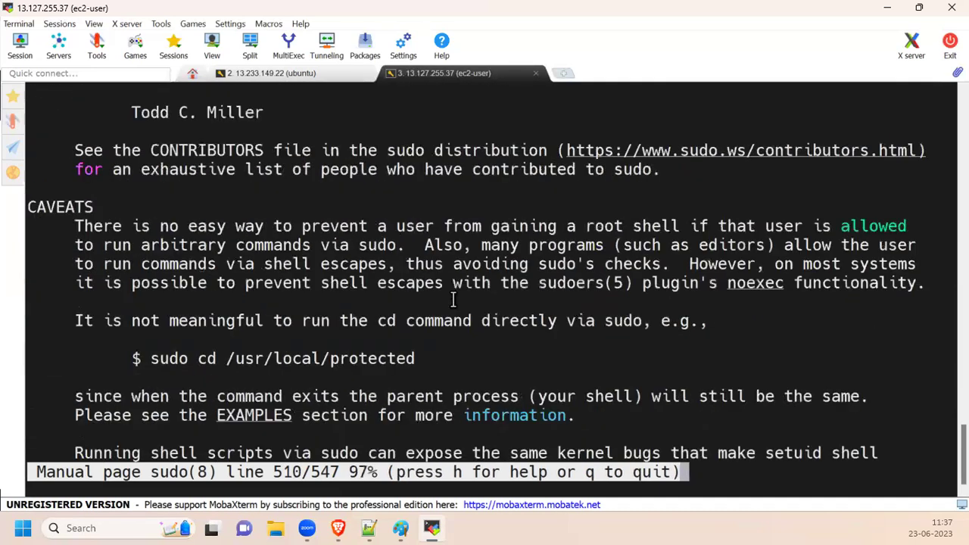
pyautogui.moveTo(124, 282); pyautogui.dragTo(262, 288)
pyautogui.rightClick(262, 288)
pyautogui.click(336, 104)
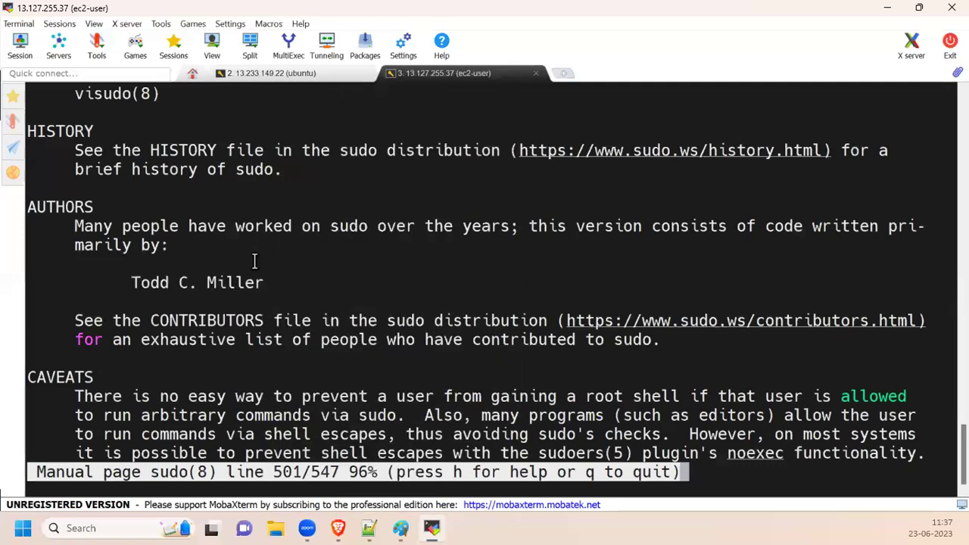
pyautogui.moveTo(106, 282); pyautogui.dragTo(290, 282)
pyautogui.rightClick(257, 295)
pyautogui.click(292, 106)
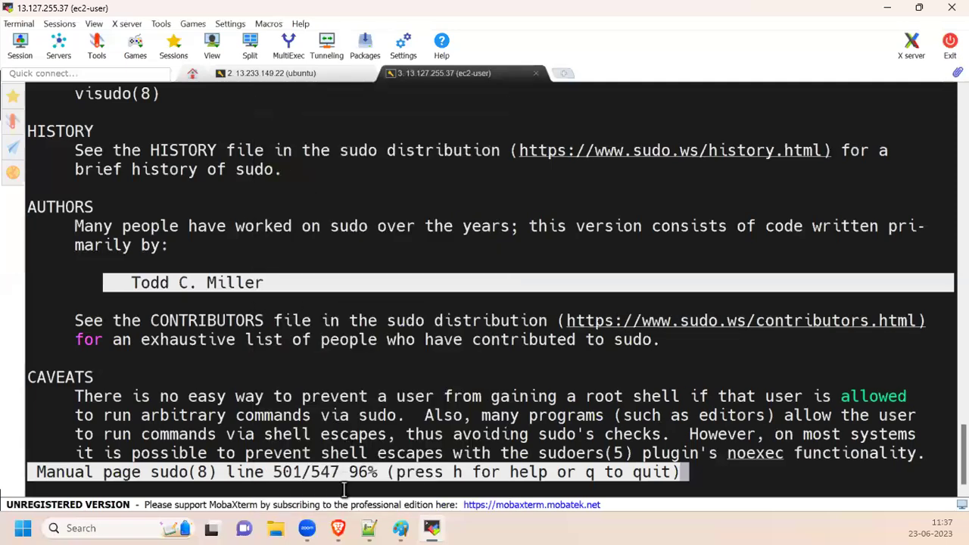
# Step: Switch to the Brave browser, search the web for the copied author name in a new tab and open the LinkedIn result
pyautogui.click(337, 528)
pyautogui.click(529, 11)
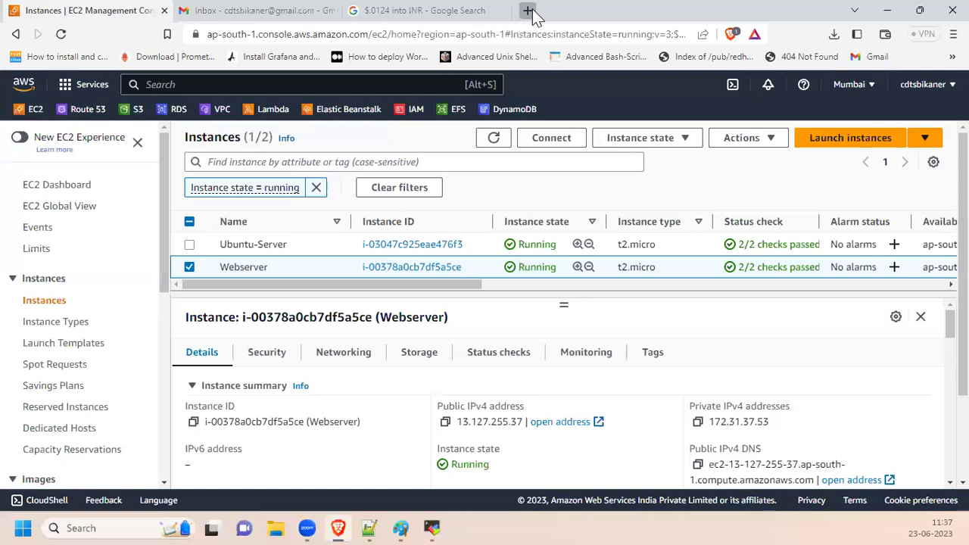
pyautogui.hotkey('ctrl', 'v')
pyautogui.press('Return')
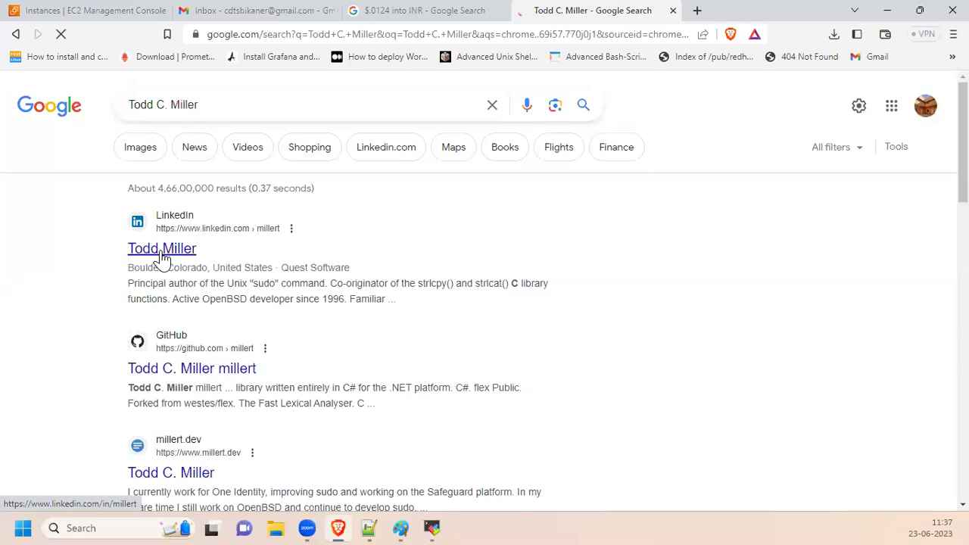
pyautogui.click(161, 255)
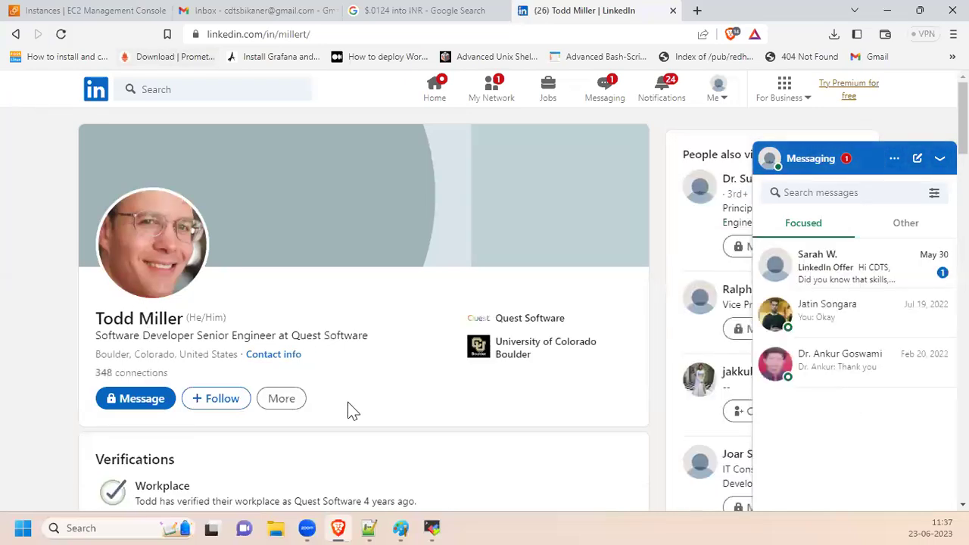
# Step: Look through the author's LinkedIn profile, including experience, education and skills, with the messaging pane collapsed
pyautogui.scroll(-1, 346, 412)
pyautogui.scroll(1, 412, 480)
pyautogui.click(940, 158)
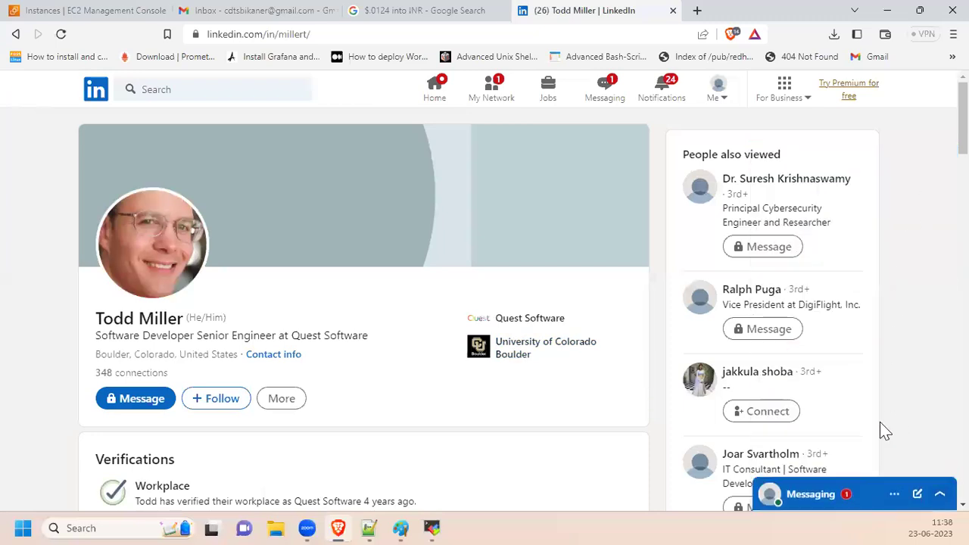
pyautogui.scroll(-7, 340, 344)
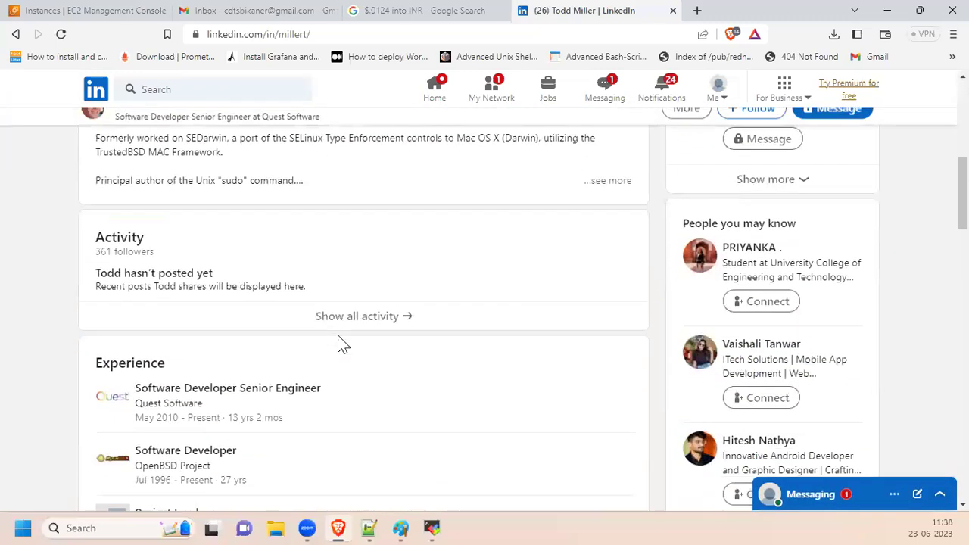
pyautogui.scroll(-10, 340, 344)
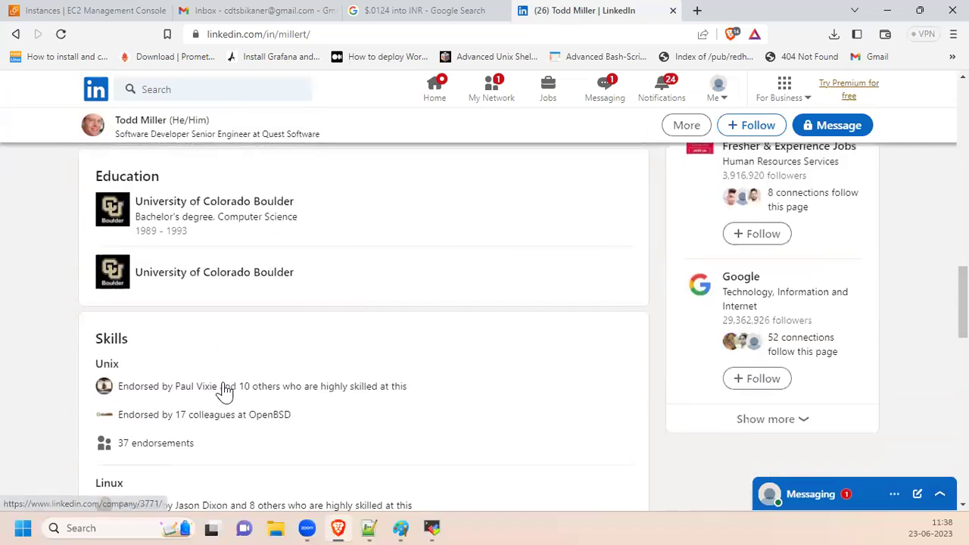
pyautogui.scroll(-3, 226, 390)
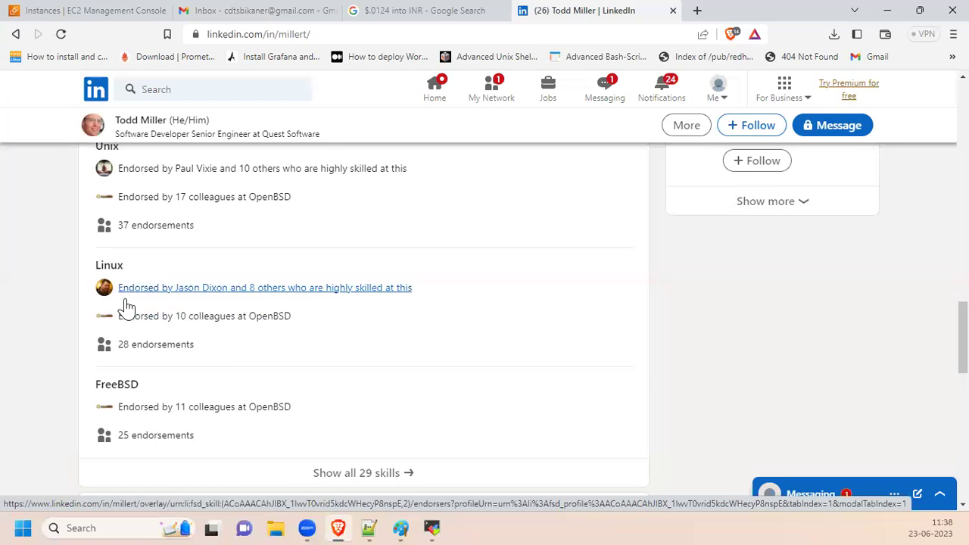
pyautogui.scroll(20, 65, 346)
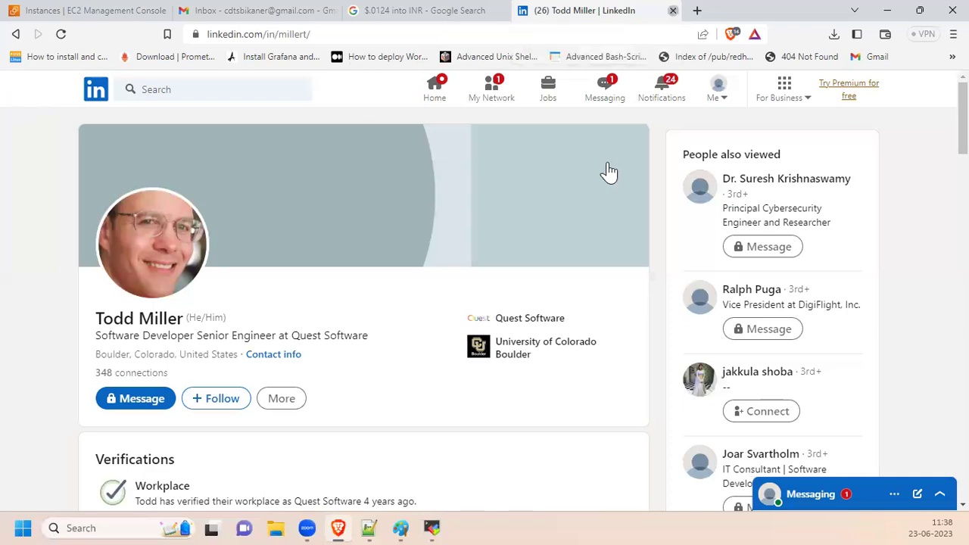
# Step: Close the LinkedIn profile tab, return to the MobaXterm root session and quit the sudo manual page
pyautogui.hotkey('ctrl', 'w')
pyautogui.hotkey('alt', 'Tab')
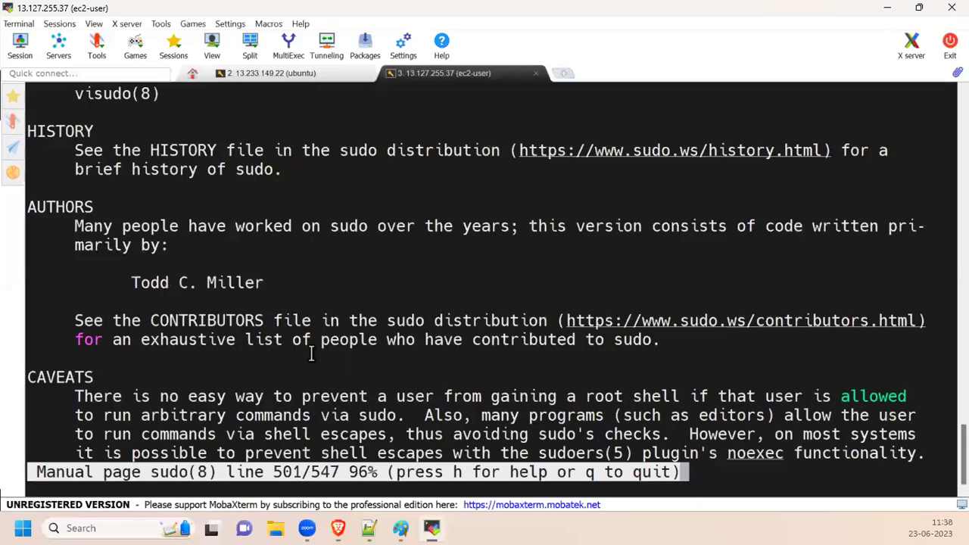
pyautogui.press('q')
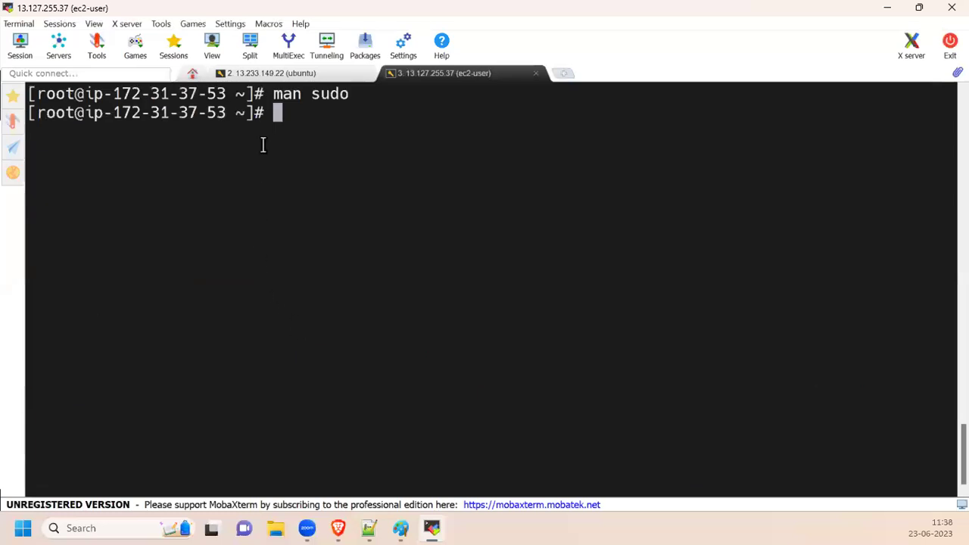
# Step: Return to the Notepad++ notes and start a new indented line below "8) man"
pyautogui.click(369, 528)
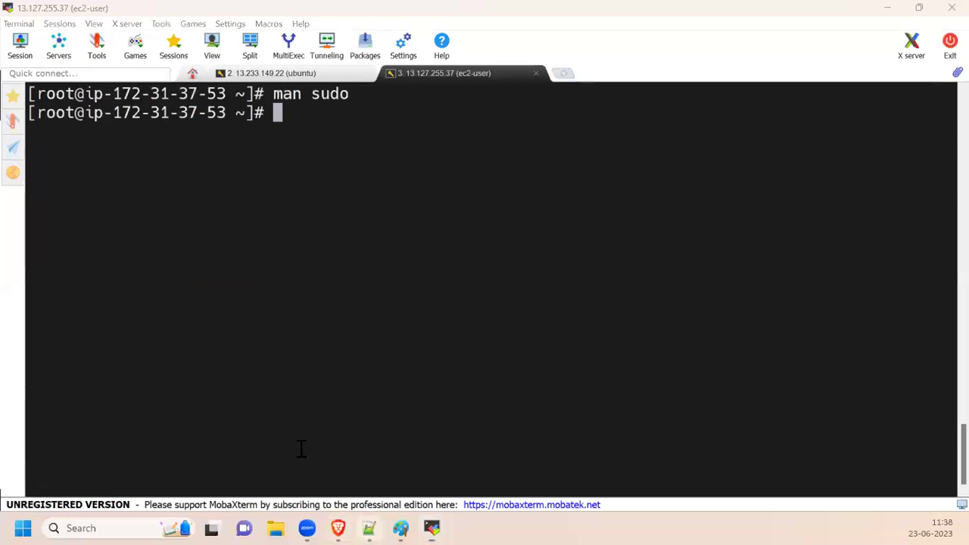
pyautogui.press('Return')
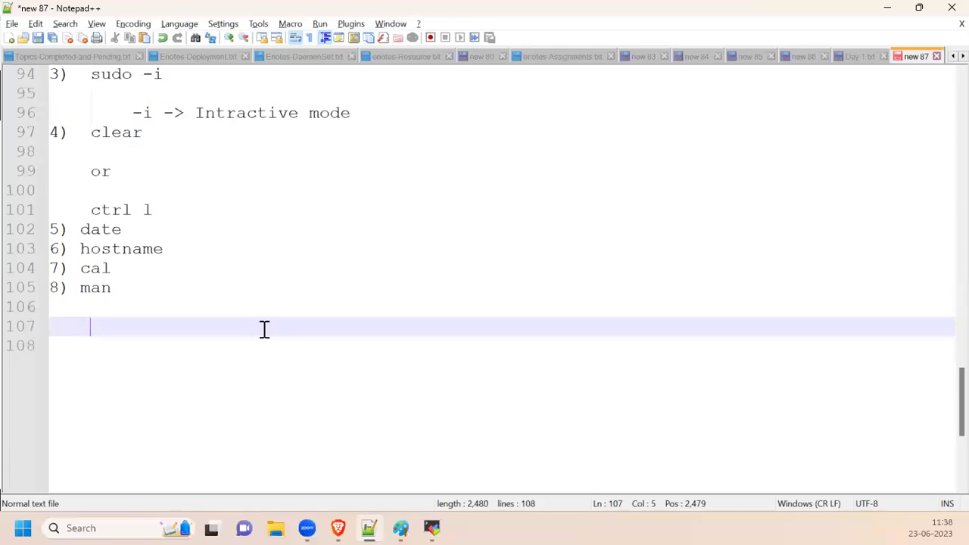
pyautogui.write('q')
pyautogui.press('Return')
pyautogui.press('BackSpace')
pyautogui.press('BackSpace')
pyautogui.press('Return')
pyautogui.press('Return')
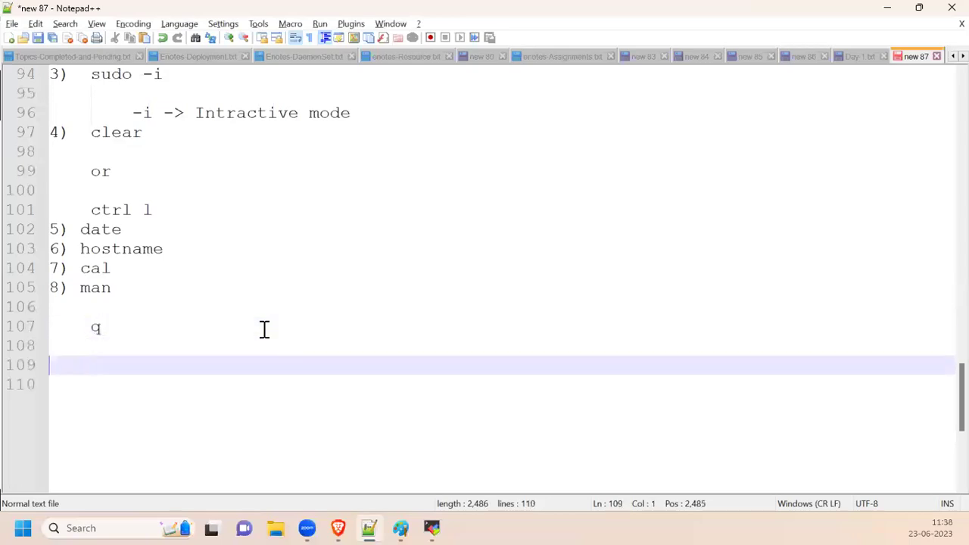
pyautogui.press('BackSpace')
pyautogui.press('BackSpace')
pyautogui.press('BackSpace')
pyautogui.press('BackSpace')
# Step: Add an "Ex:" heading below "8) man" with the indented example "man whoami" under it
pyautogui.write(':')
pyautogui.press('Return')
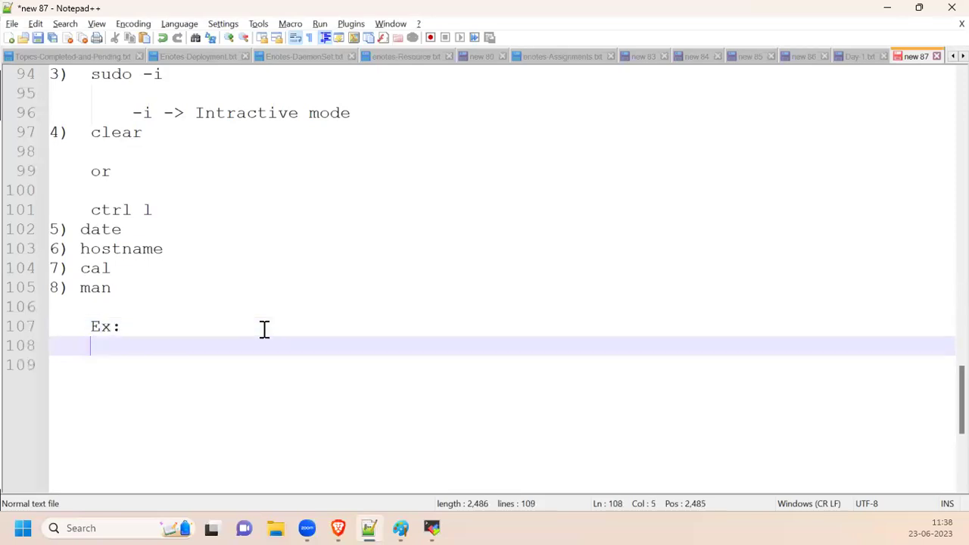
pyautogui.press('Return')
pyautogui.press('Tab')
pyautogui.press('Tab')
pyautogui.write('man  ')
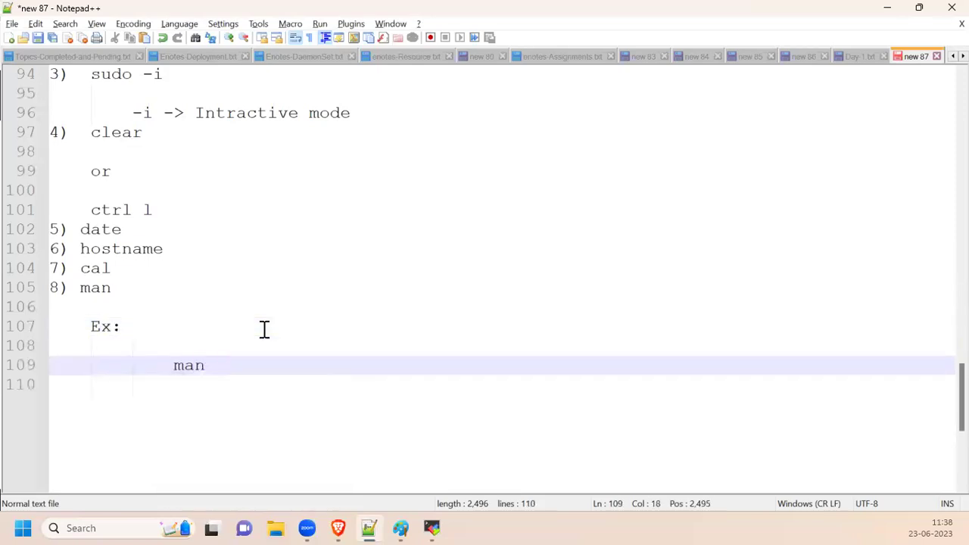
pyautogui.write('whoami')
pyautogui.press('Return')
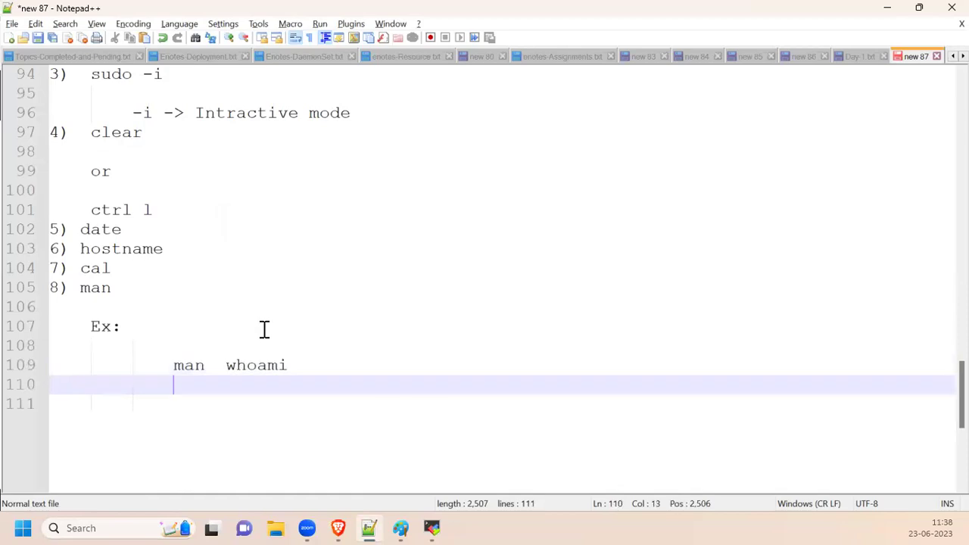
# Step: Add the indented note "To quit session q" below the "man whoami" example, leaving a blank line after it
pyautogui.press('Return')
pyautogui.write('To quit session   q')
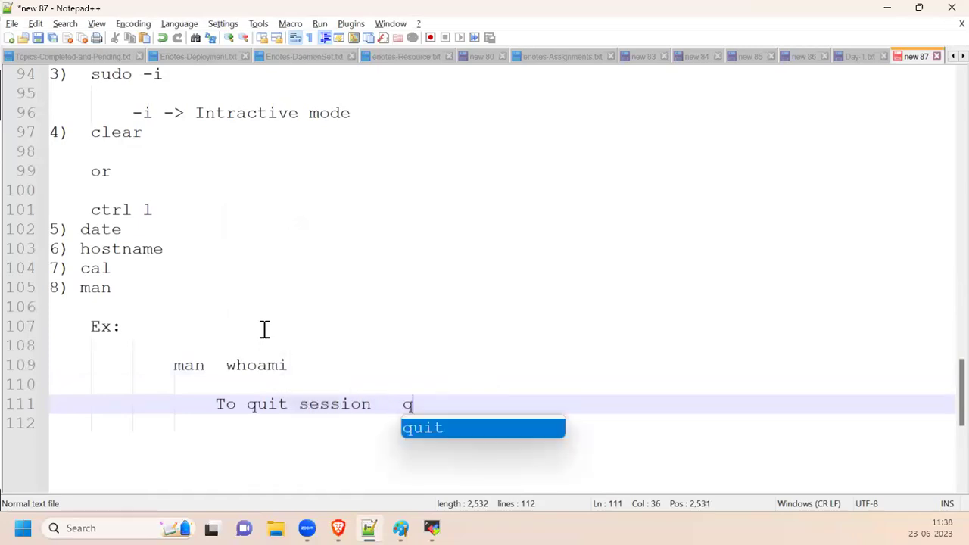
pyautogui.press('Return')
pyautogui.press('Return')
pyautogui.press('BackSpace')
pyautogui.press('BackSpace')
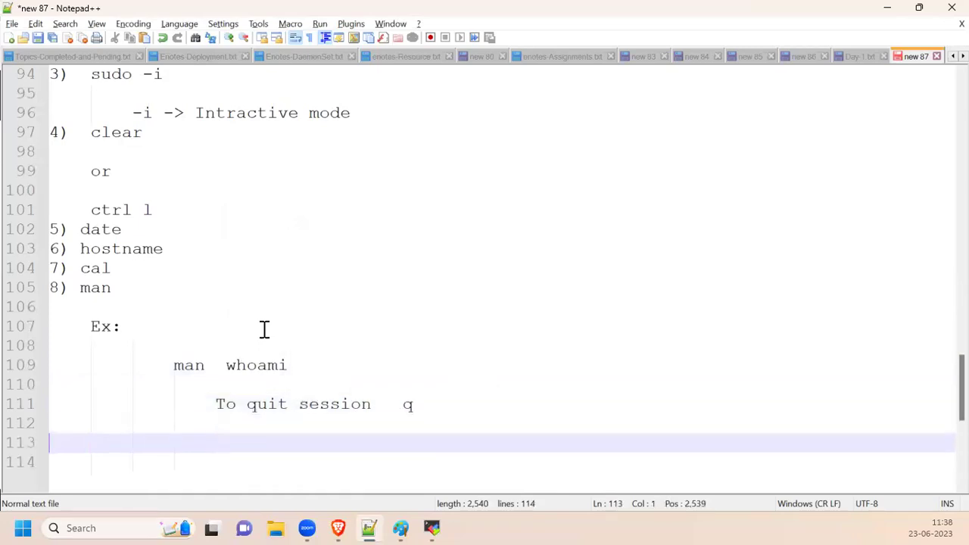
# Step: Switch to the MobaXterm root session, clear its screen and open the pwd manual page with "man pwd"
pyautogui.hotkey('alt', 'Tab')
pyautogui.hotkey('ctrl', 'l')
pyautogui.write('man ')
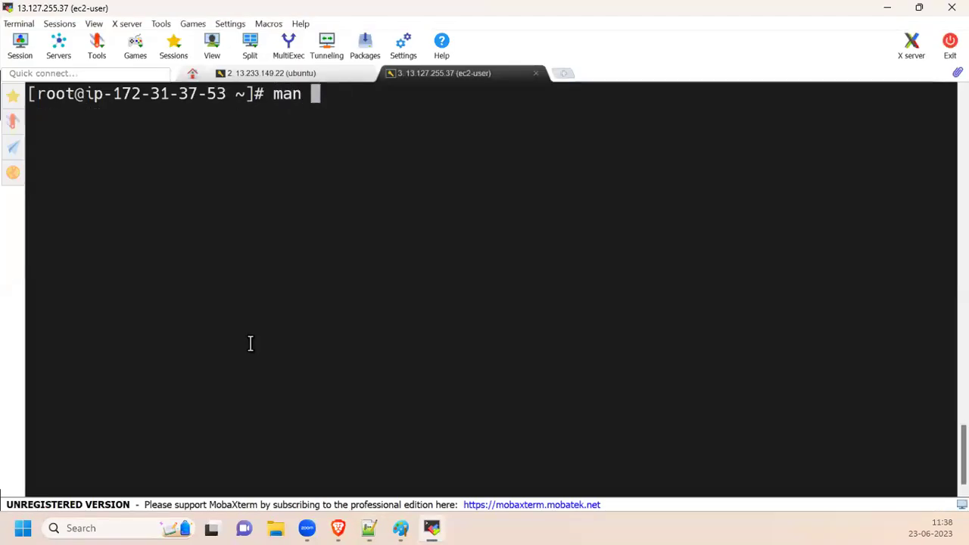
pyautogui.write('pwd')
pyautogui.press('Return')
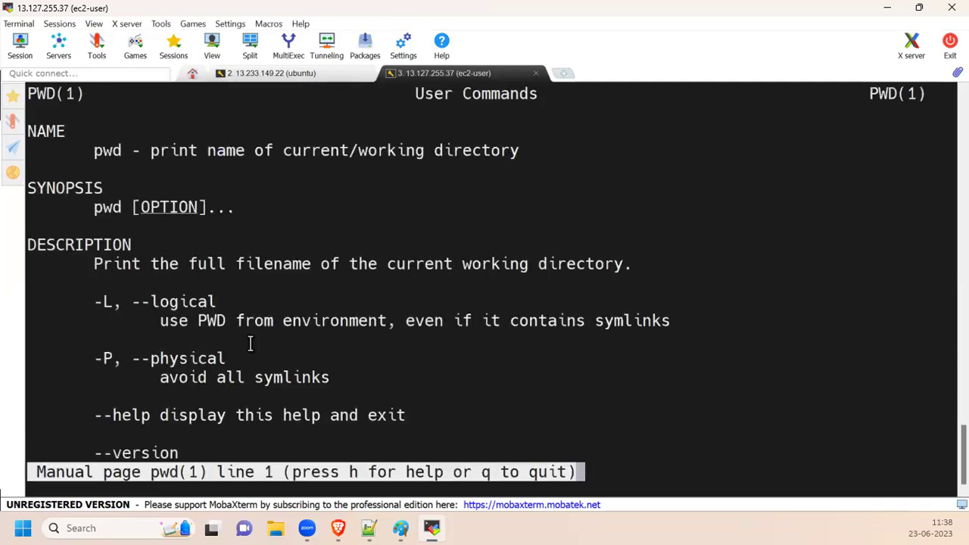
# Step: Read through the pwd manual page, highlighting its name line, synopsis and description
pyautogui.moveTo(152, 150); pyautogui.dragTo(516, 149)
pyautogui.moveTo(67, 207); pyautogui.dragTo(233, 207)
pyautogui.moveTo(88, 257); pyautogui.dragTo(610, 390)
pyautogui.click(610, 390)
pyautogui.scroll(-1, 610, 390)
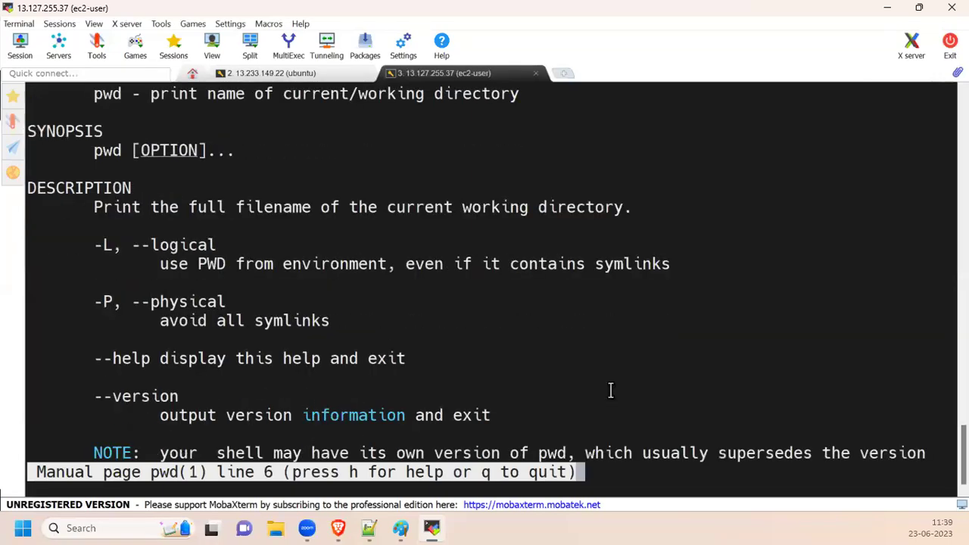
pyautogui.scroll(-3, 610, 389)
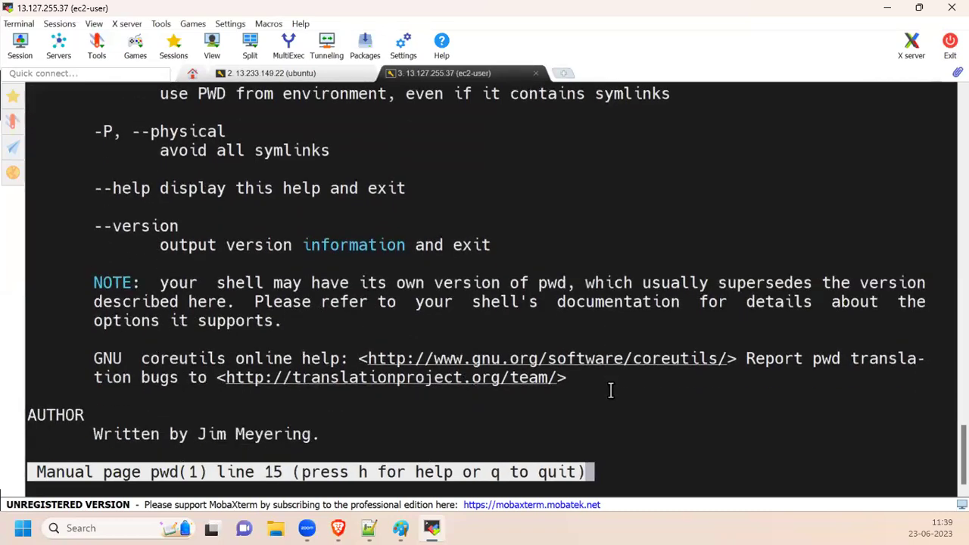
pyautogui.scroll(-3, 611, 389)
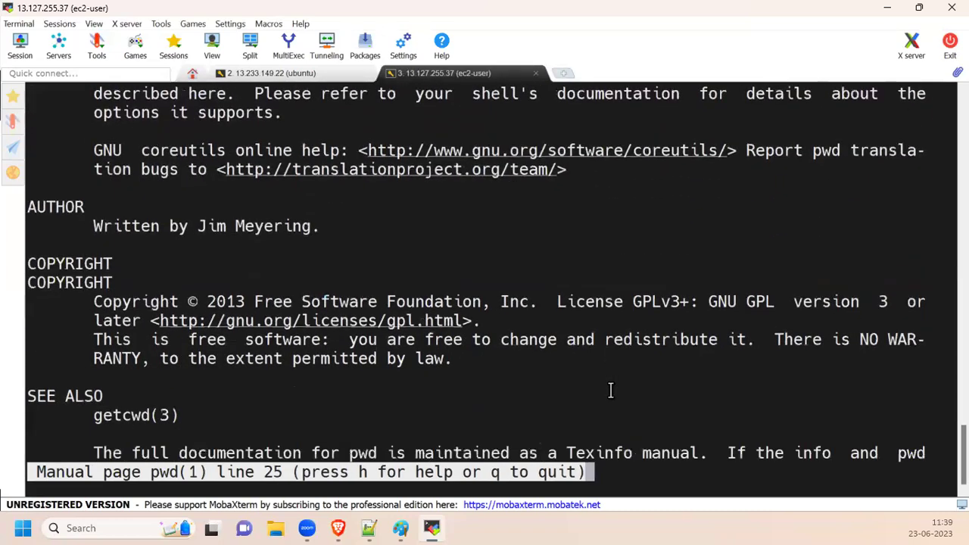
pyautogui.scroll(-2, 610, 389)
pyautogui.scroll(1, 611, 389)
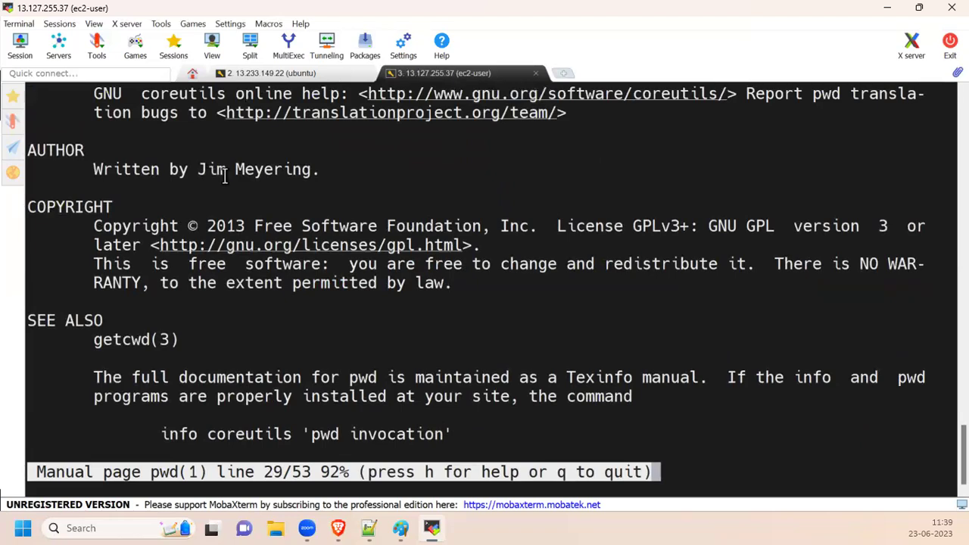
# Step: Highlight the author and copyright details in the pwd manual page, read to its end and quit it
pyautogui.moveTo(211, 171); pyautogui.dragTo(319, 172)
pyautogui.moveTo(199, 226); pyautogui.dragTo(250, 263)
pyautogui.doubleClick(478, 252)
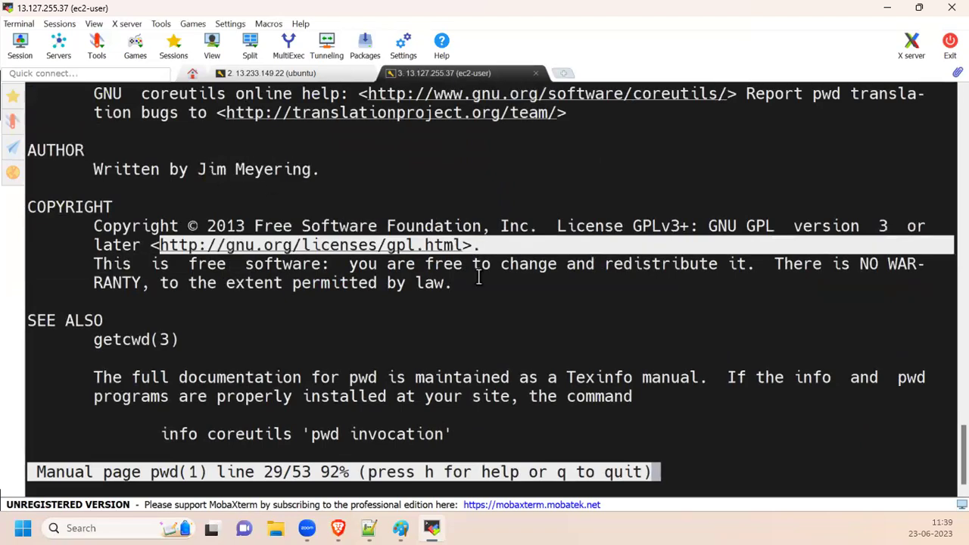
pyautogui.click(475, 329)
pyautogui.scroll(-2, 475, 330)
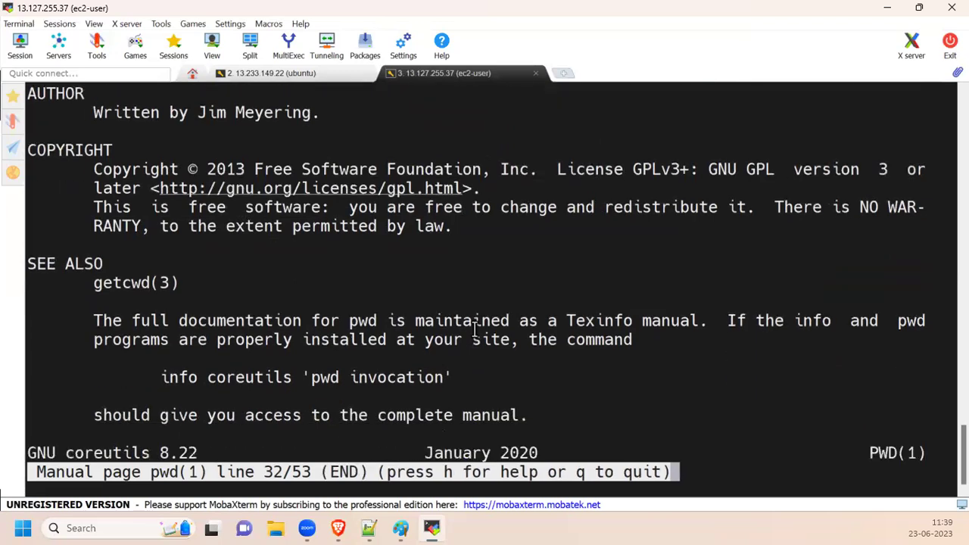
pyautogui.press('q')
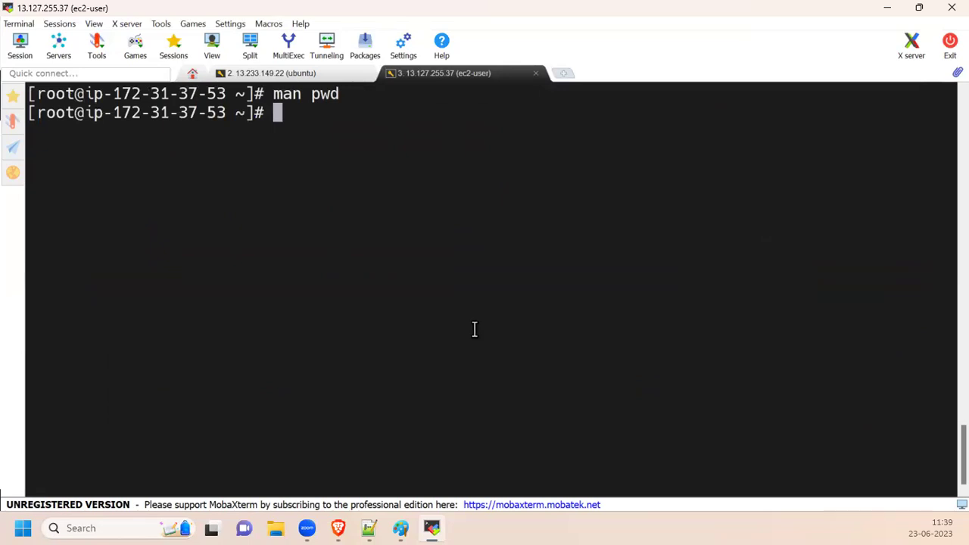
# Step: Open the date manual page with "man date" and quit back to the shell prompt
pyautogui.write('man date')
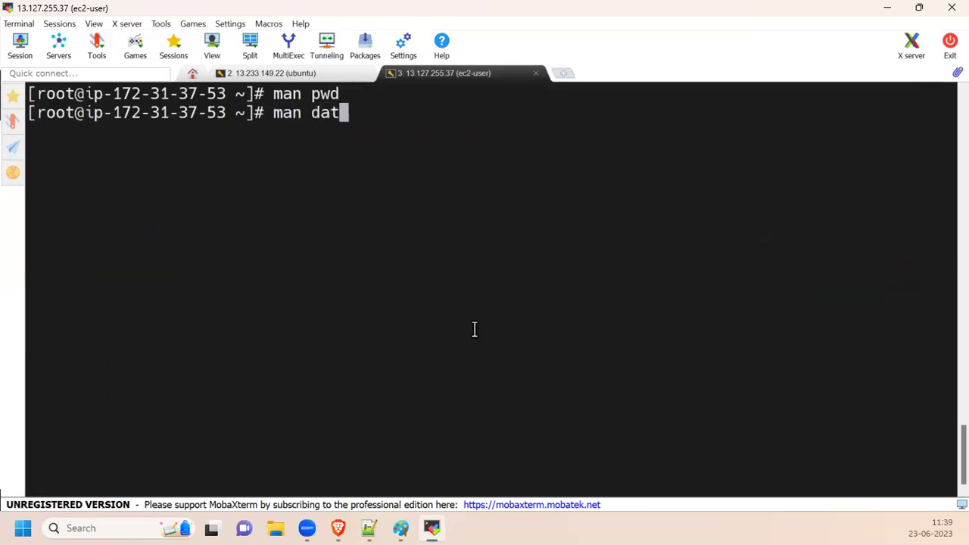
pyautogui.press('Return')
pyautogui.press('q')
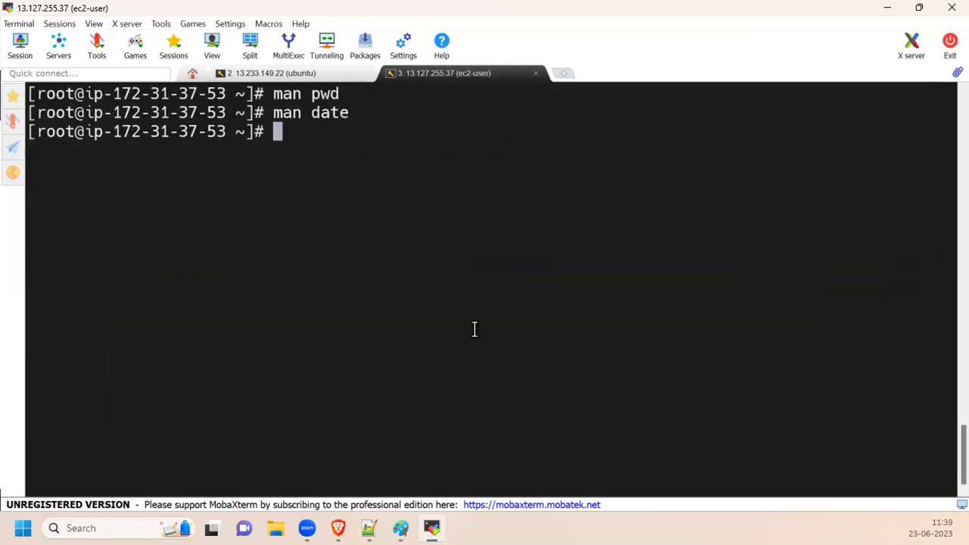
# Step: Clear the root session's screen and run the "date" command
pyautogui.press('Return')
pyautogui.press('Return')
pyautogui.hotkey('ctrl', 'l')
pyautogui.write('date')
pyautogui.press('Return')
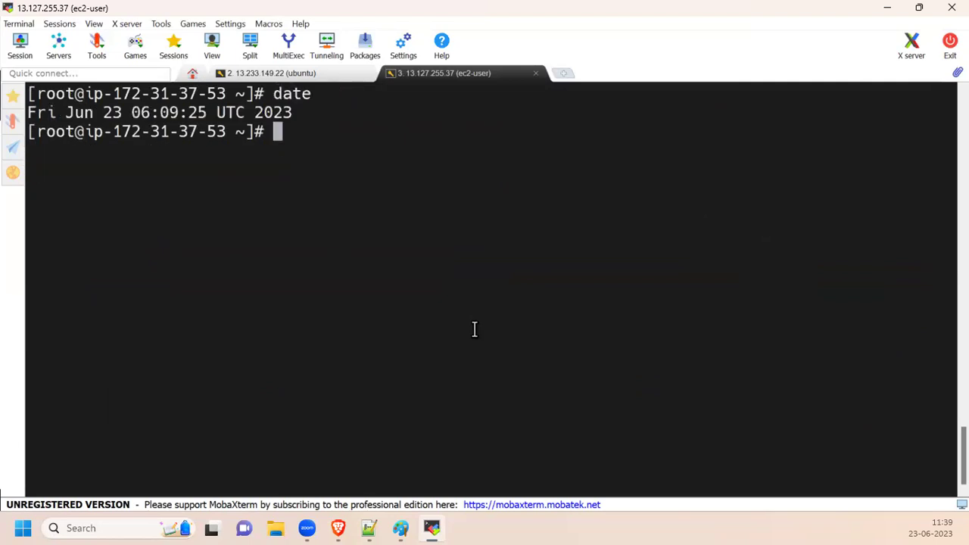
# Step: Run the "hostname" command in the root session and clear the terminal screen
pyautogui.press('Return')
pyautogui.press('Return')
pyautogui.write('hostname')
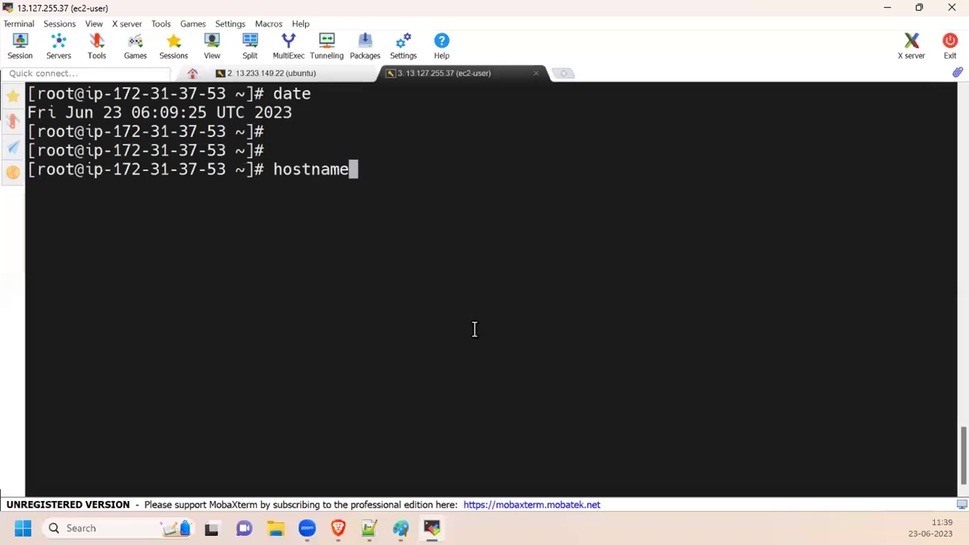
pyautogui.press('Return')
pyautogui.press('Return')
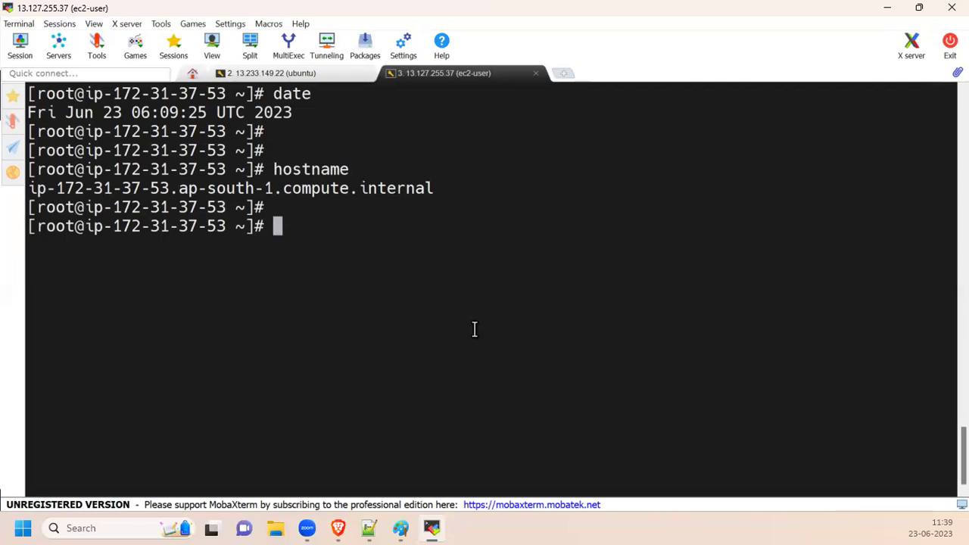
pyautogui.hotkey('ctrl', 'l')
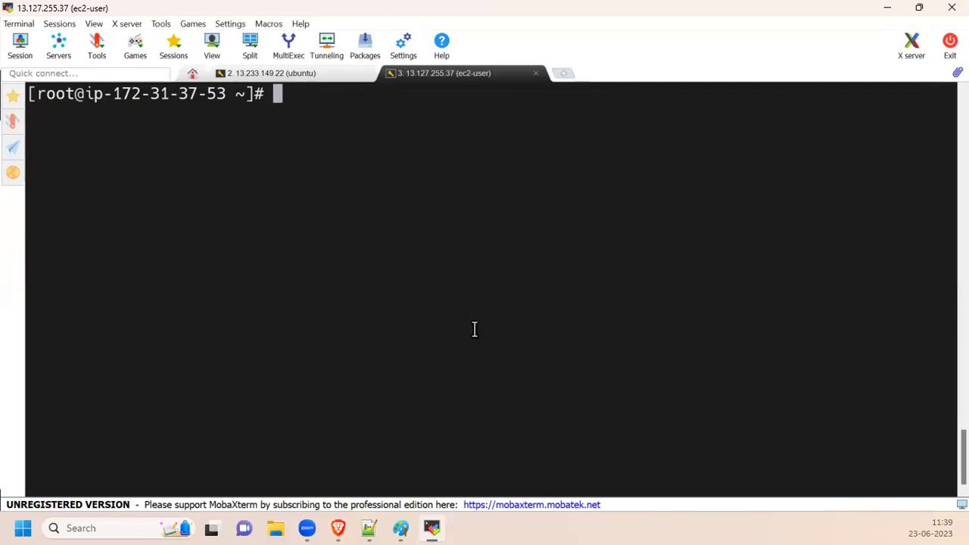
# Step: Run "date" again in the cleared MobaXterm root session and highlight the time portion of its output
pyautogui.hotkey('alt', 'Tab')
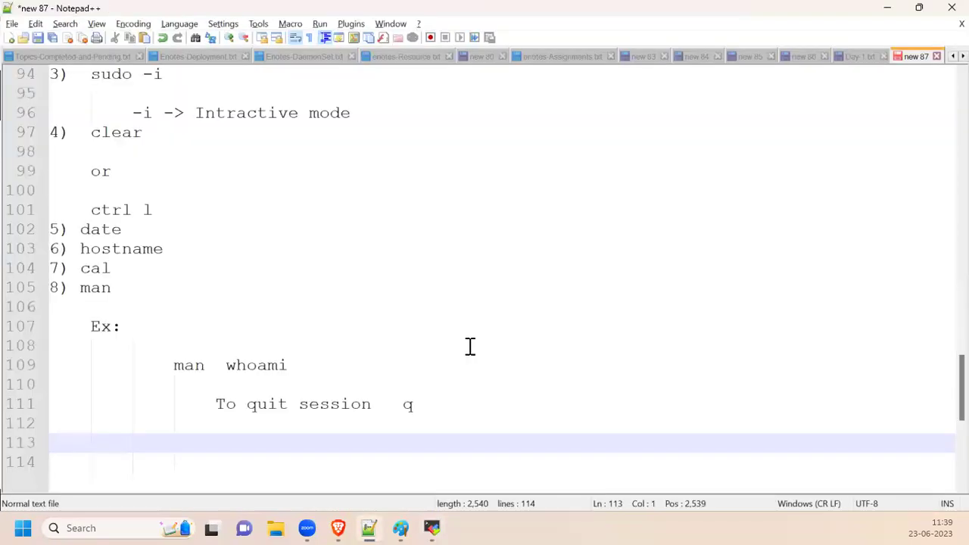
pyautogui.click(338, 524)
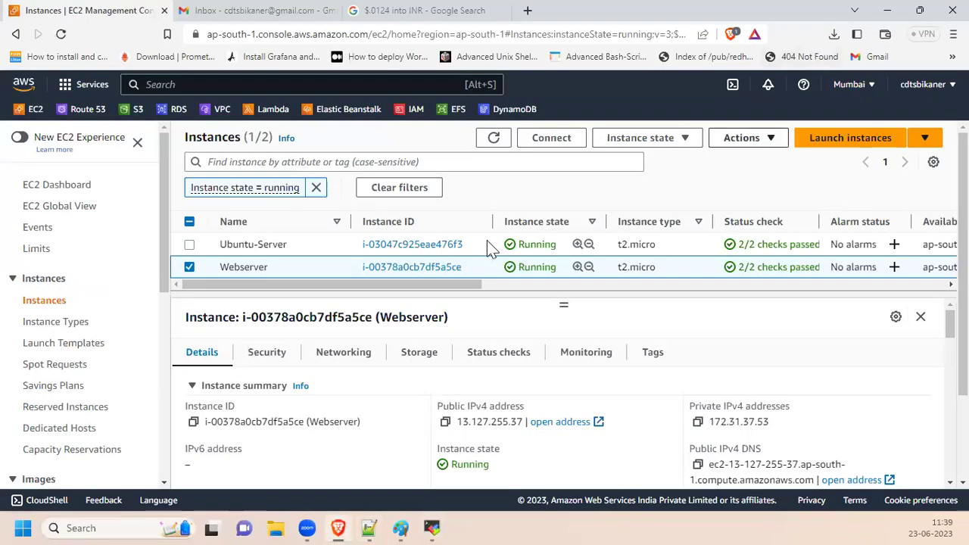
pyautogui.click(432, 526)
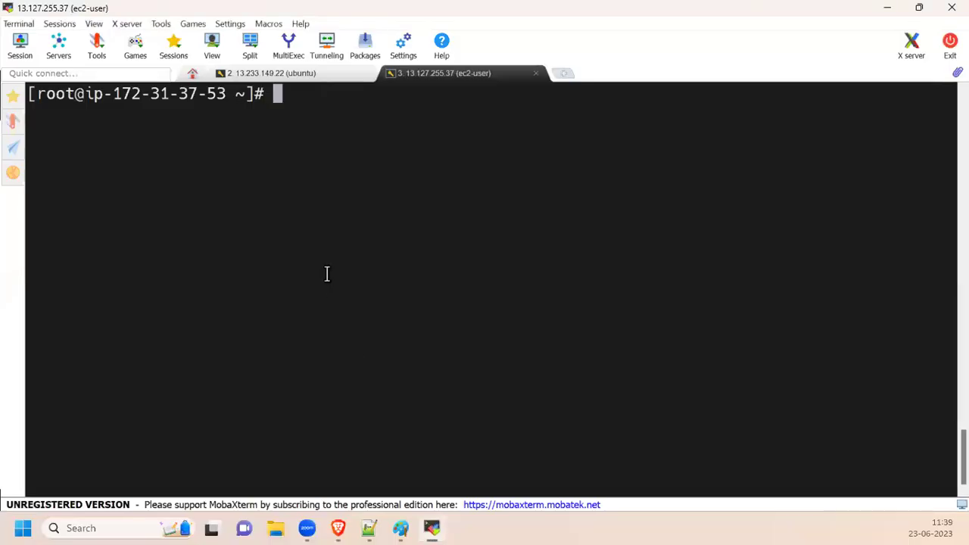
pyautogui.write('date')
pyautogui.press('Return')
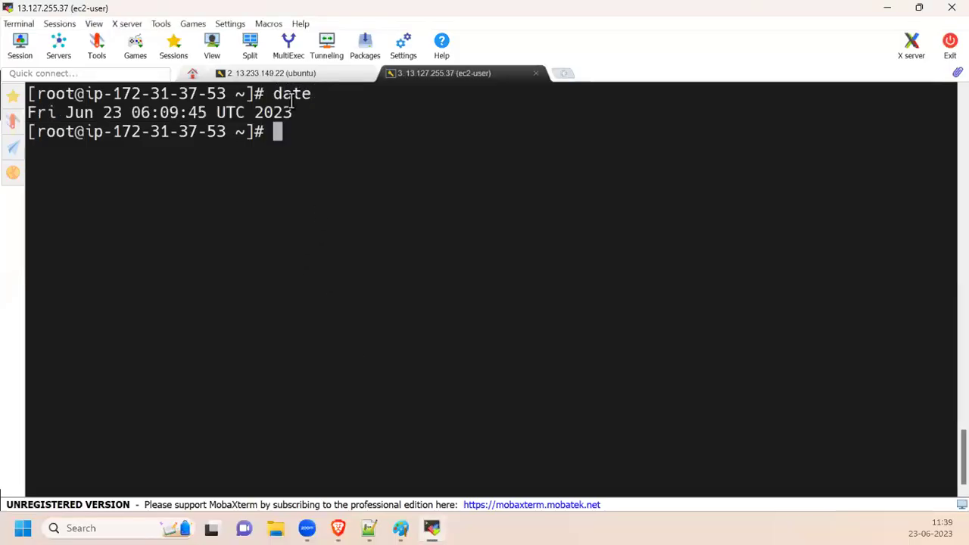
pyautogui.moveTo(131, 111); pyautogui.dragTo(211, 112)
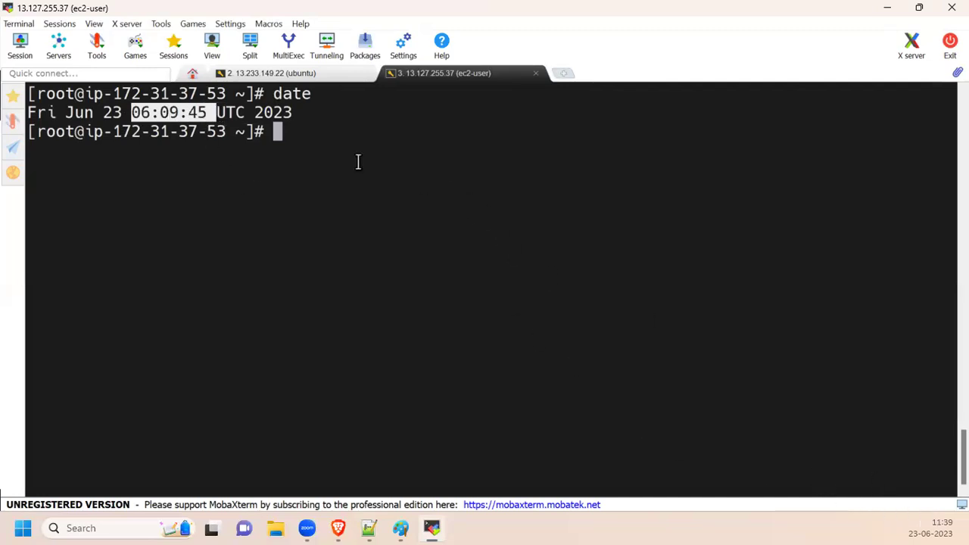
pyautogui.moveTo(133, 113); pyautogui.dragTo(211, 107)
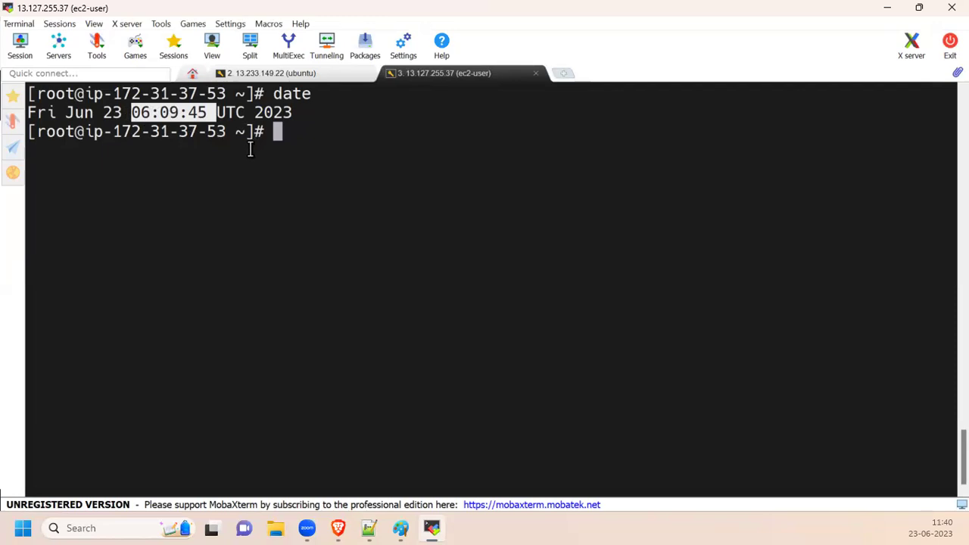
pyautogui.click(303, 157)
pyautogui.press('Return')
pyautogui.press('Return')
pyautogui.write('host')
pyautogui.press('BackSpace')
pyautogui.press('BackSpace')
pyautogui.press('BackSpace')
pyautogui.press('BackSpace')
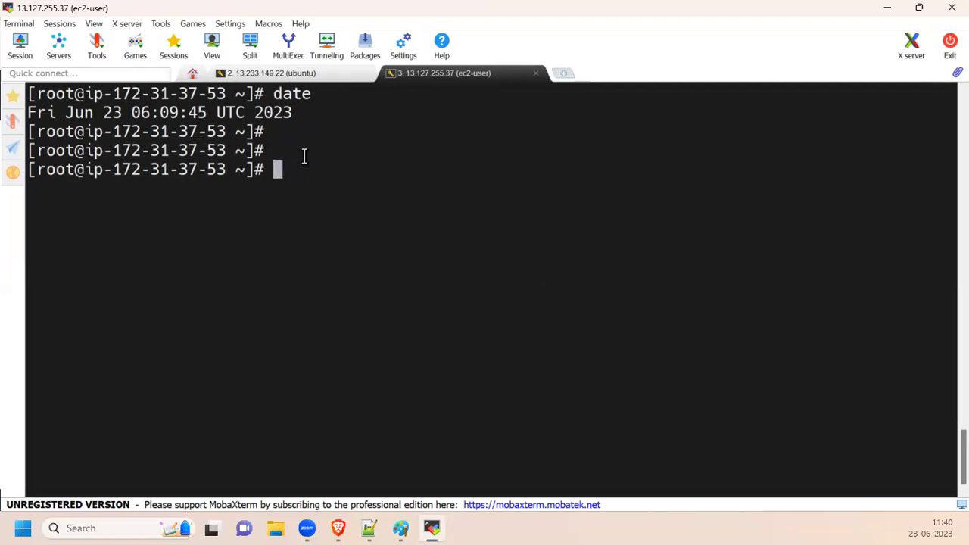
# Step: Set the server's time zone to Indian time by running "timedatectl set-timezone 'Asia/Kolkata'"
pyautogui.write('timedatectl ')
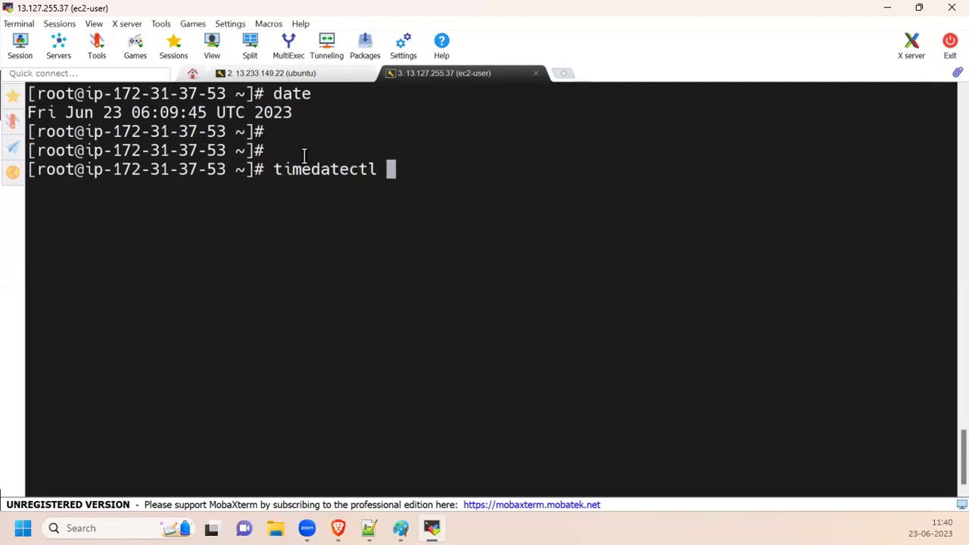
pyautogui.write('set-time')
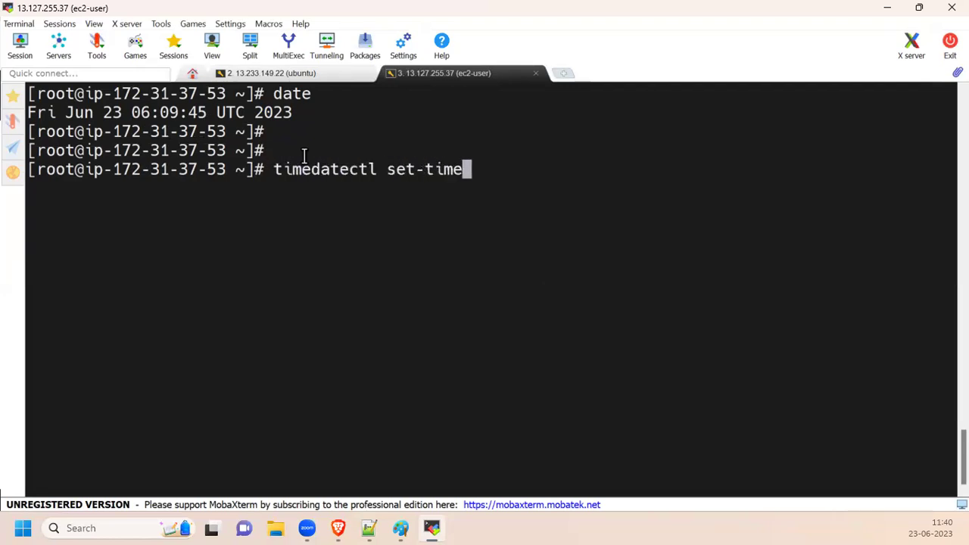
pyautogui.write('z')
pyautogui.press('Tab')
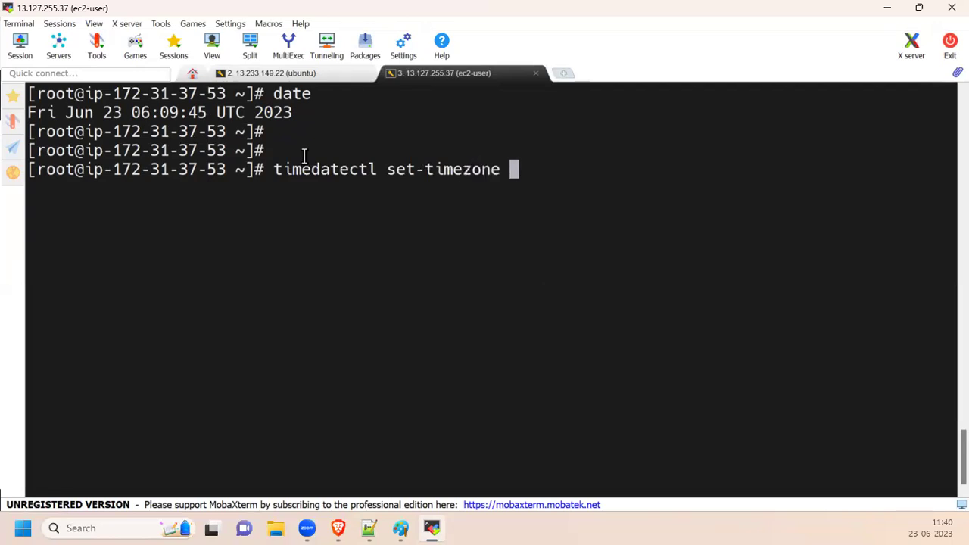
pyautogui.write("'Aso")
pyautogui.press('BackSpace')
pyautogui.write('ia/Kolt')
pyautogui.press('BackSpace')
pyautogui.write('kar')
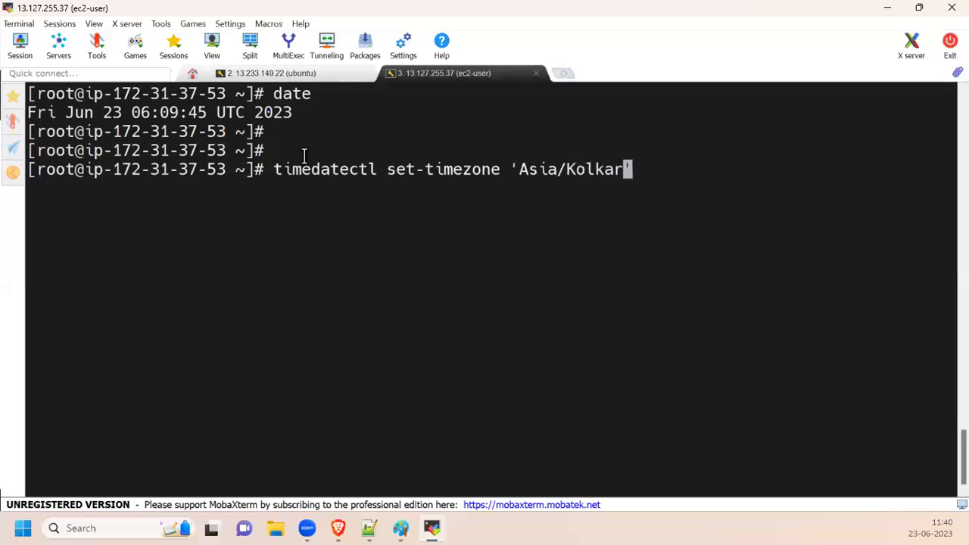
pyautogui.press('BackSpace')
pyautogui.write('ta')
pyautogui.press('Return')
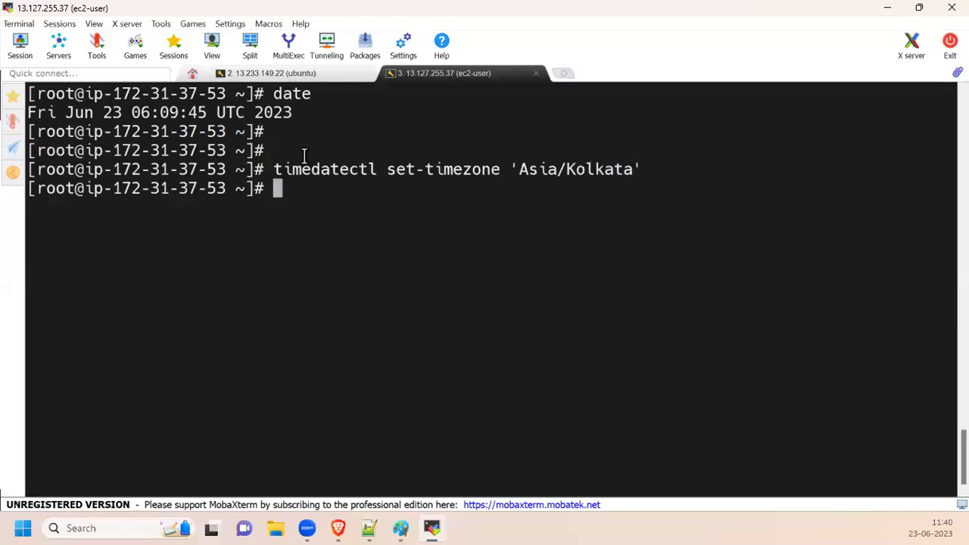
# Step: Copy the full "timedatectl set-timezone 'Asia/Kolkata'" command line from the terminal
pyautogui.moveTo(275, 169); pyautogui.dragTo(664, 168)
pyautogui.rightClick(665, 168)
pyautogui.click(694, 106)
pyautogui.rightClick(553, 167)
pyautogui.click(587, 106)
# Step: In the Notepad++ notes, paste the copied timedatectl command indented beneath the "5) date" entry, separated by a blank line
pyautogui.click(369, 528)
pyautogui.scroll(-3, 359, 390)
pyautogui.scroll(2, 201, 228)
pyautogui.click(191, 180)
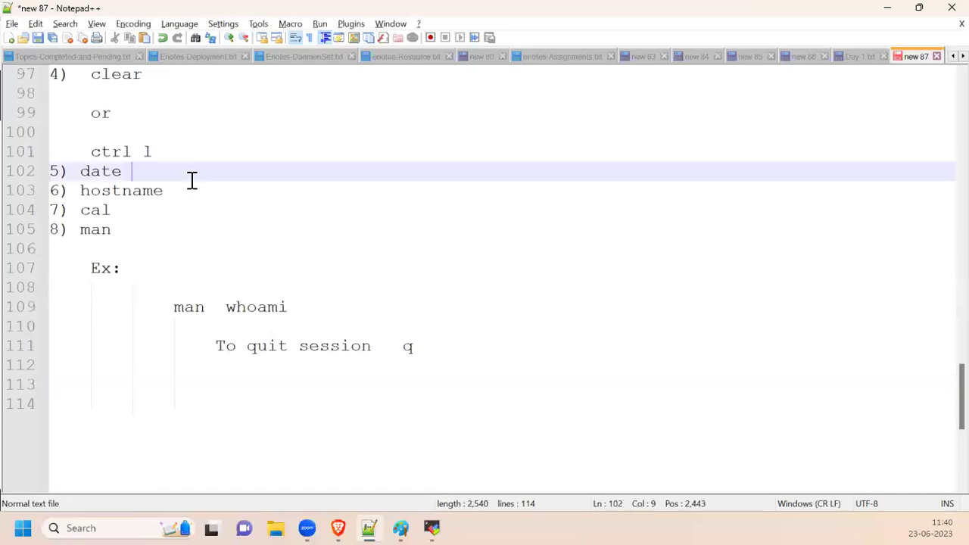
pyautogui.press('Return')
pyautogui.press('Return')
pyautogui.press('Up')
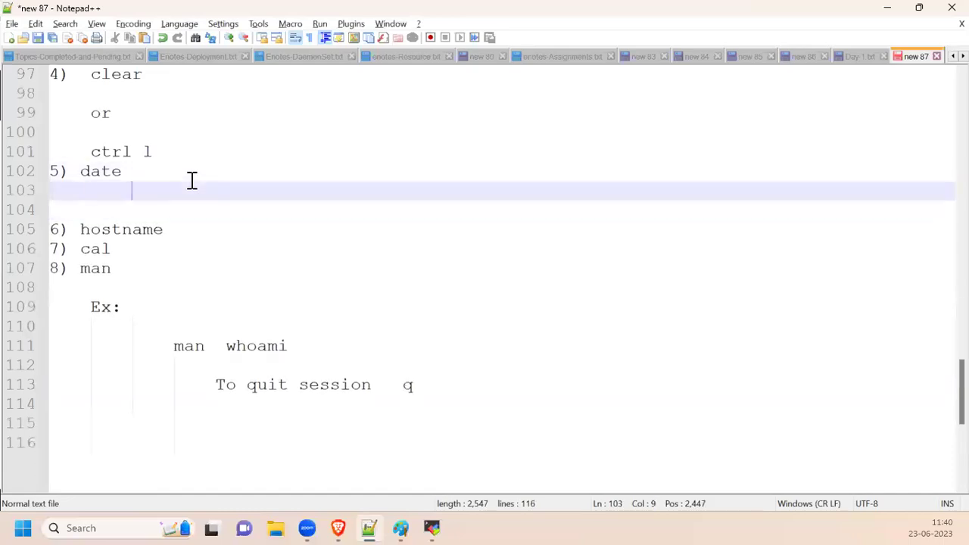
pyautogui.press('Return')
pyautogui.press('Tab')
pyautogui.press('BackSpace')
pyautogui.hotkey('ctrl', 'v')
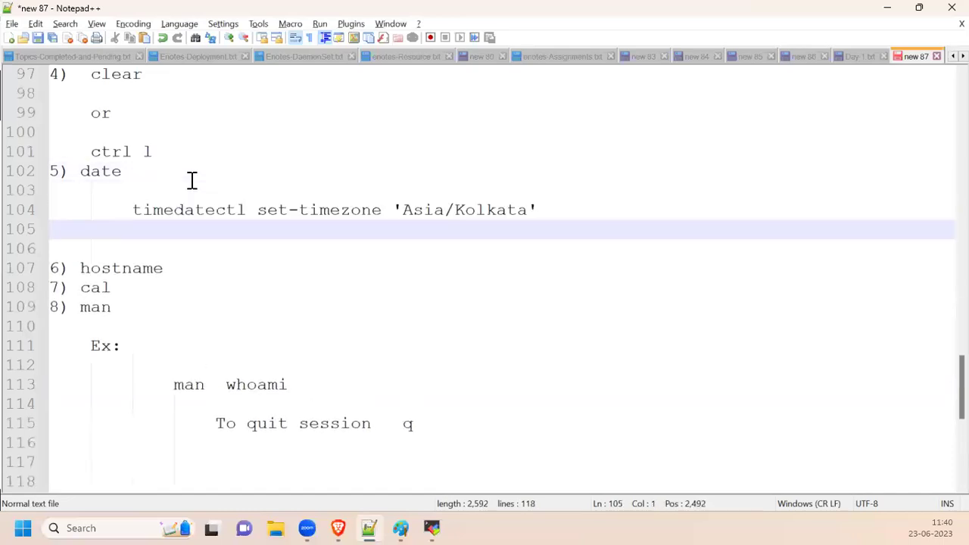
# Step: Switch to the Brave browser and search Google for "timezone list for linux" in the currency conversion tab
pyautogui.hotkey('alt', 'Tab')
pyautogui.click(399, 300)
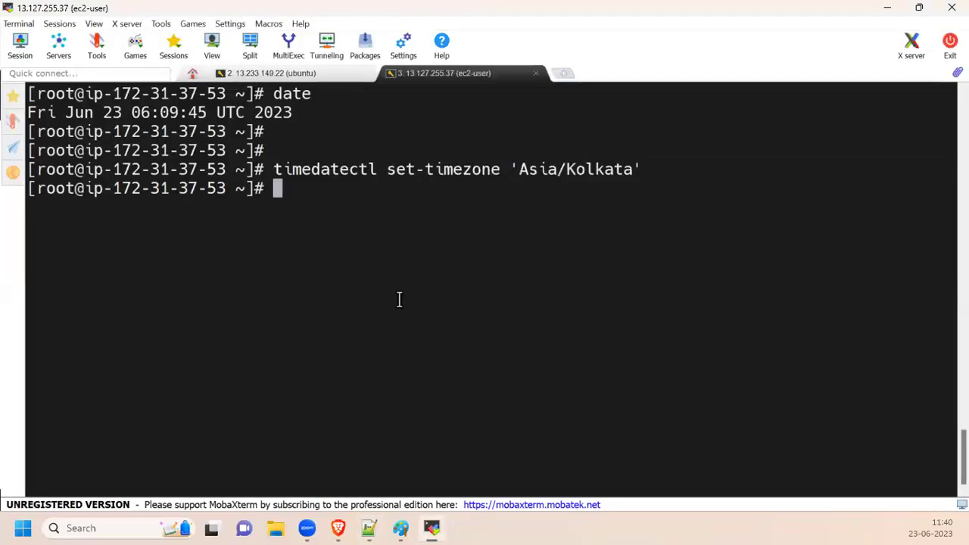
pyautogui.hotkey('alt', 'Tab')
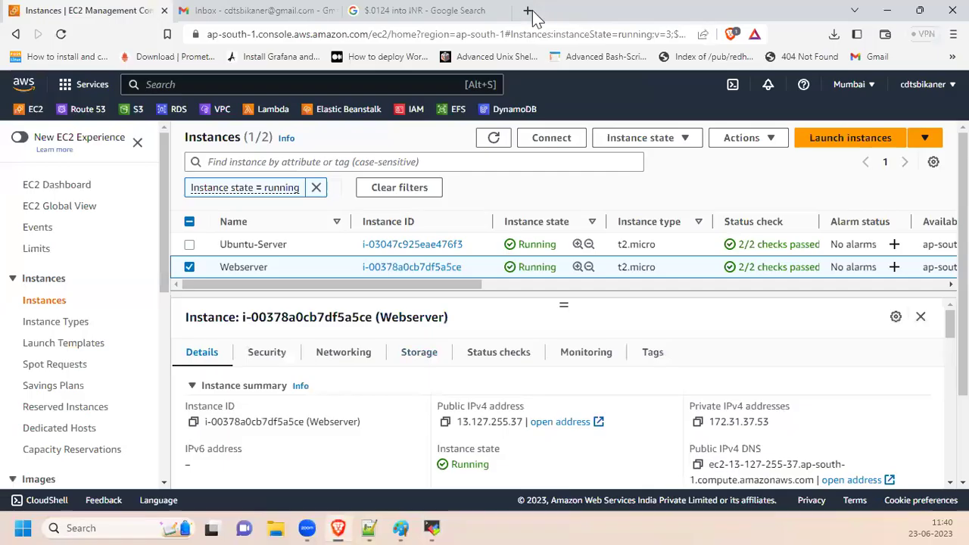
pyautogui.click(469, 14)
pyautogui.click(463, 34)
pyautogui.press('BackSpace')
pyautogui.write('timze')
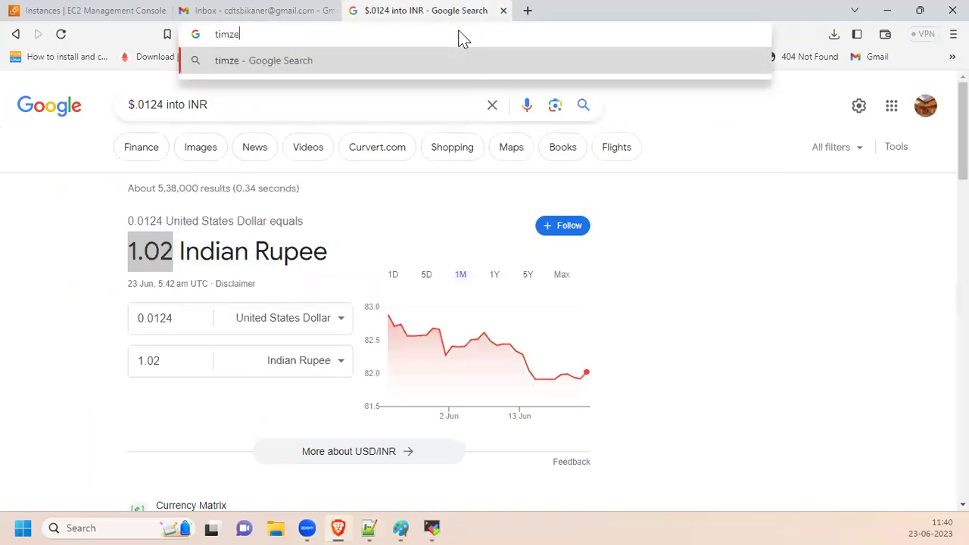
pyautogui.press('BackSpace')
pyautogui.press('BackSpace')
pyautogui.write('ezone list for ')
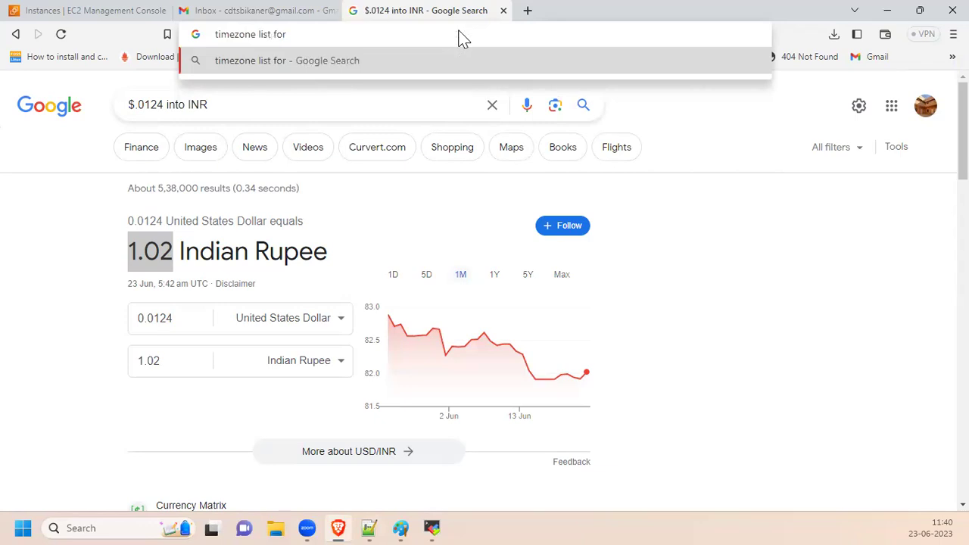
pyautogui.write('linux')
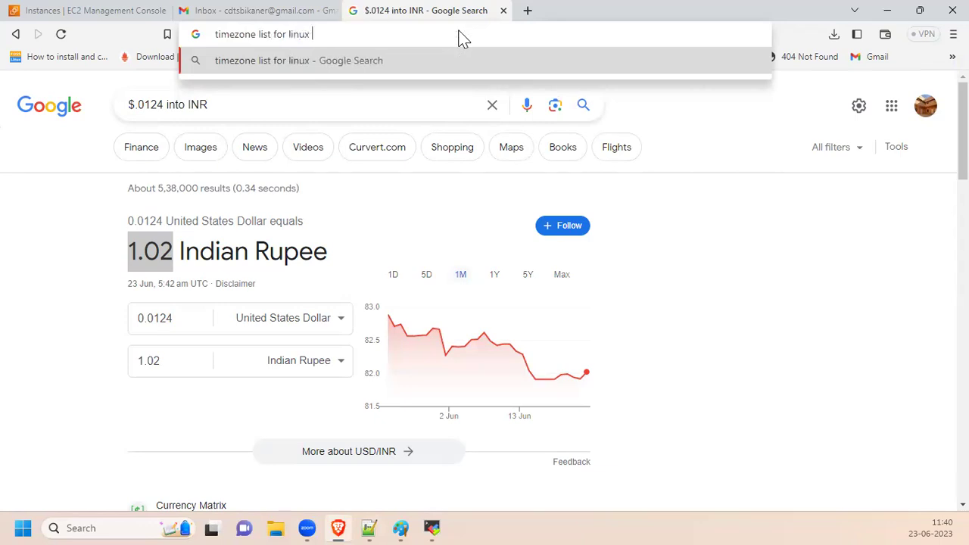
pyautogui.press('Return')
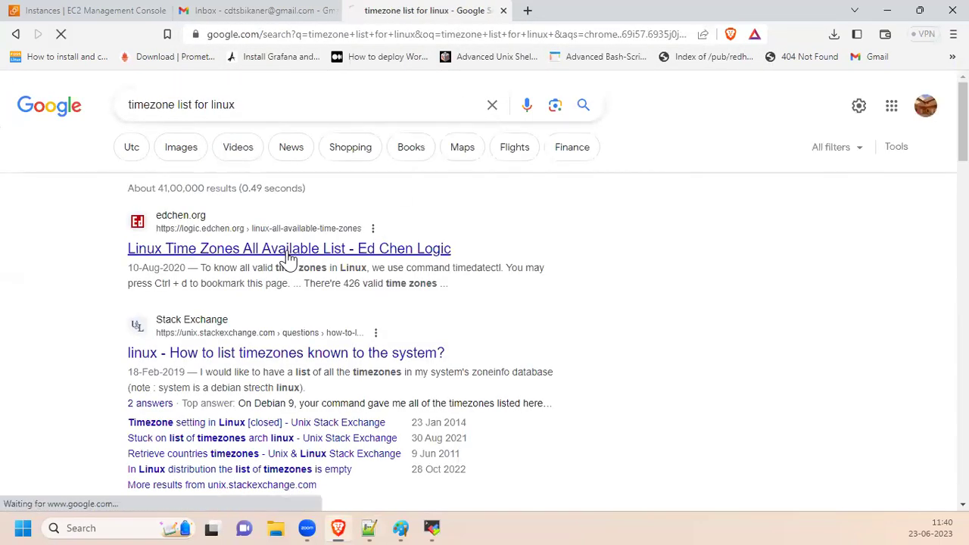
# Step: Open the "Linux Time Zones All Available List" result and browse its time zone entries, highlighting two near the beginning
pyautogui.click(289, 250)
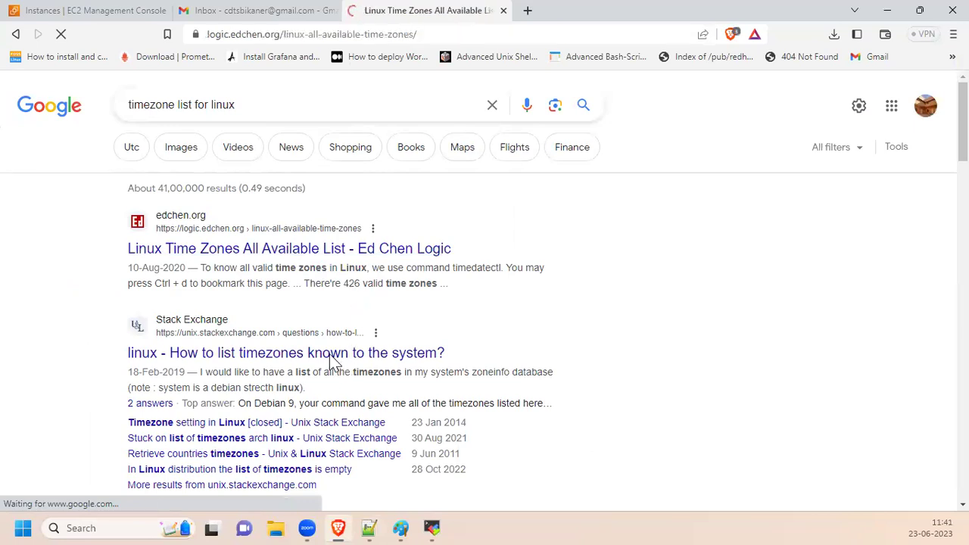
pyautogui.scroll(-3, 54, 391)
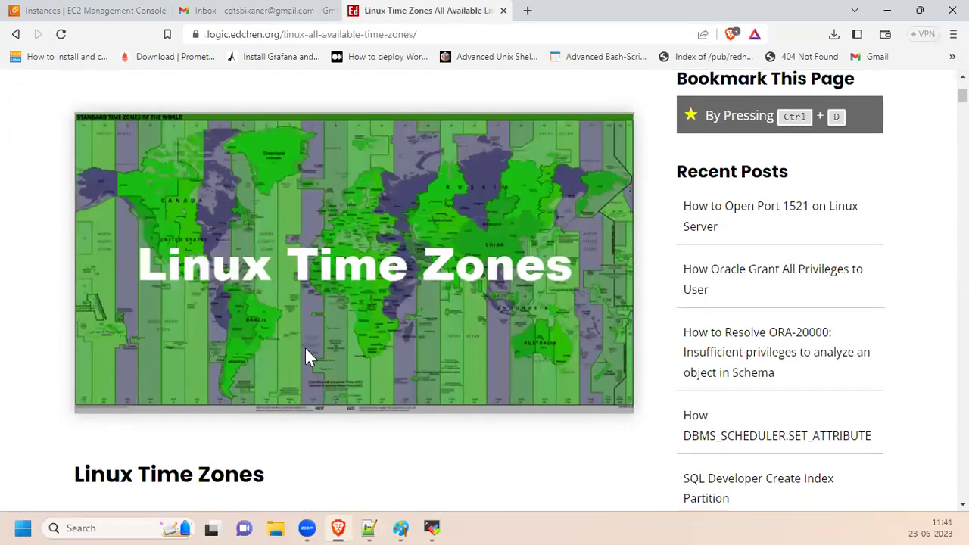
pyautogui.scroll(-5, 304, 356)
pyautogui.moveTo(98, 292); pyautogui.dragTo(184, 294)
pyautogui.moveTo(102, 318); pyautogui.dragTo(176, 321)
pyautogui.scroll(-6, 167, 422)
pyautogui.scroll(-16, 157, 437)
pyautogui.scroll(-17, 157, 437)
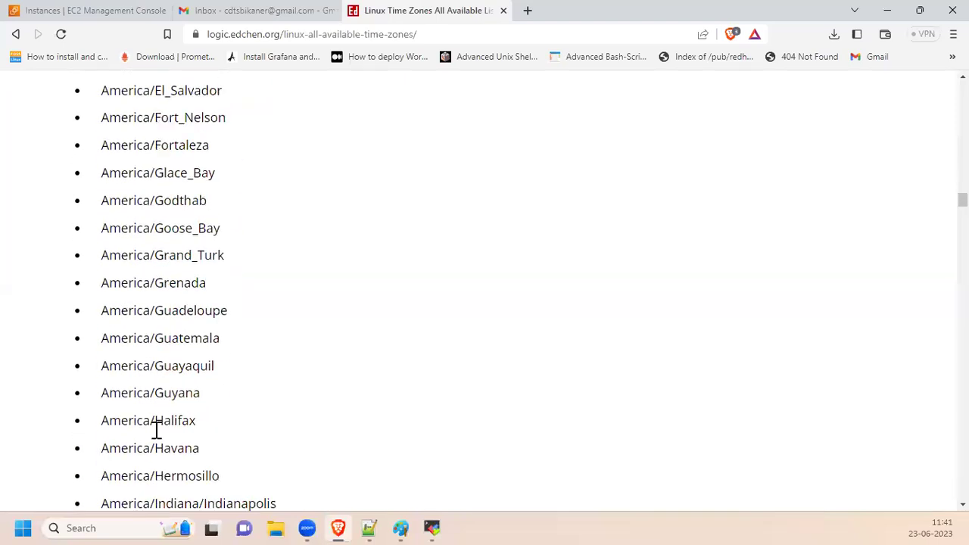
# Step: Find "Asia" on the time zones page, highlight the Asia/Kolkata entry, and return to the top of the article
pyautogui.hotkey('ctrl', 'f')
pyautogui.write('Asia')
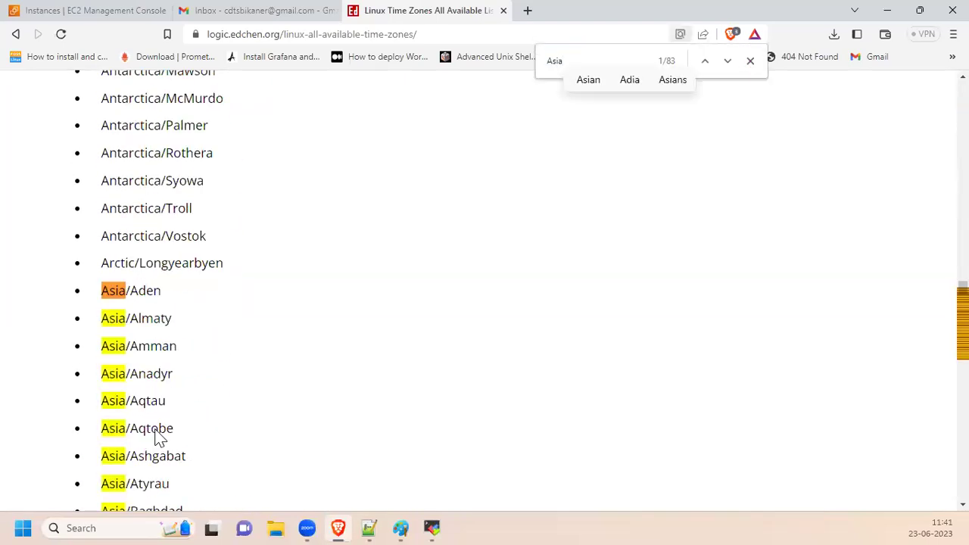
pyautogui.scroll(-9, 159, 437)
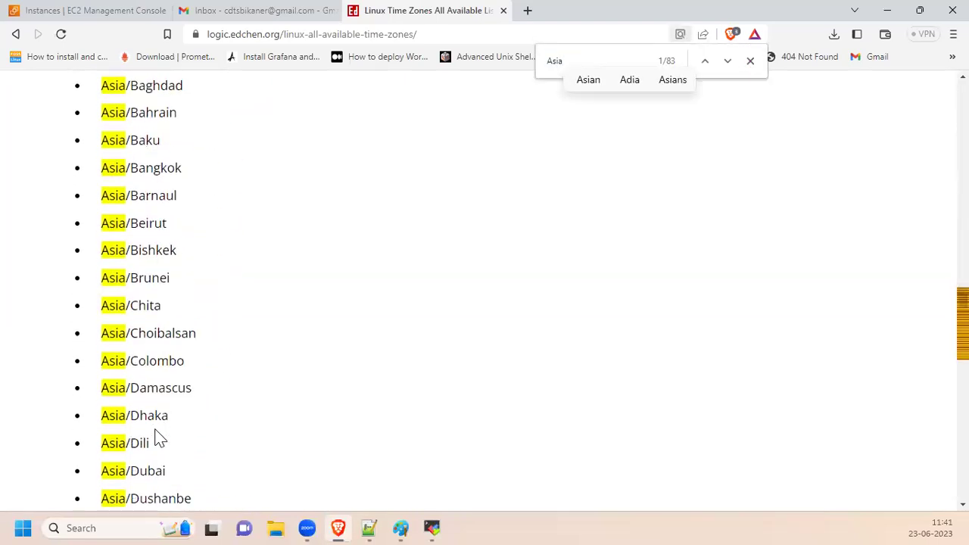
pyautogui.scroll(-4, 156, 430)
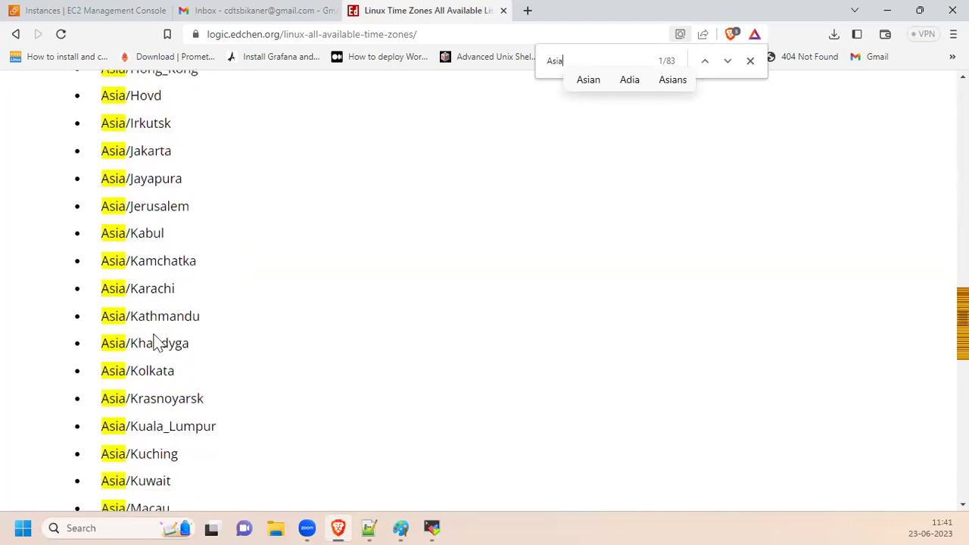
pyautogui.moveTo(105, 371); pyautogui.dragTo(200, 371)
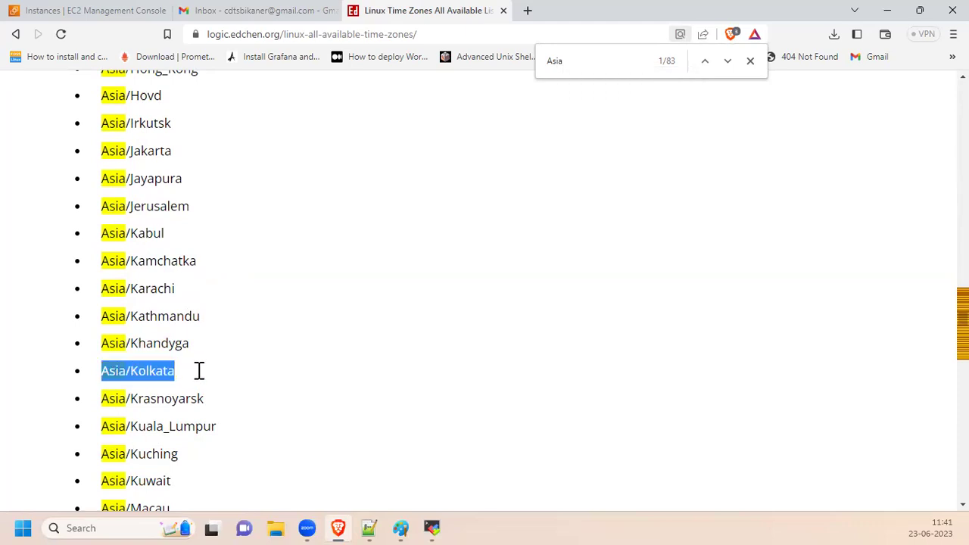
pyautogui.click(176, 371)
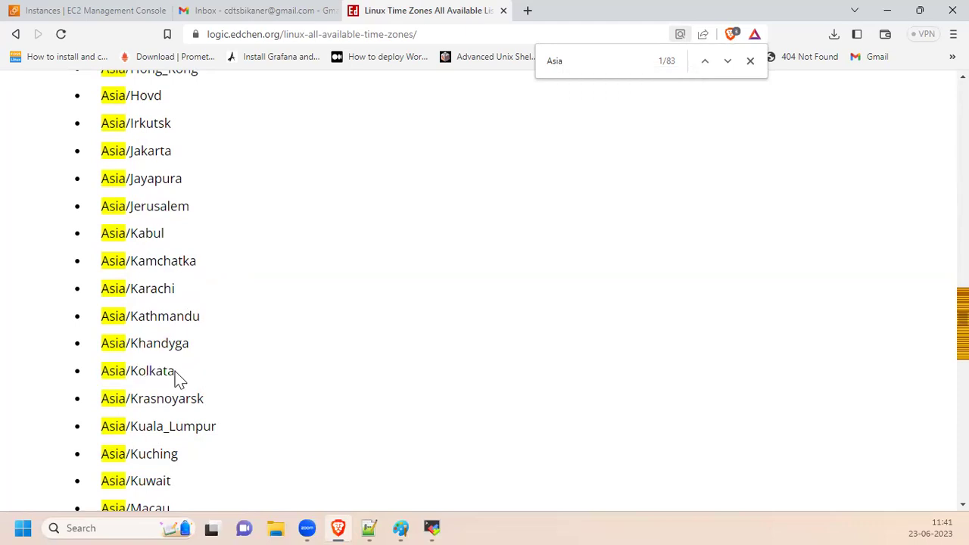
pyautogui.scroll(8, 227, 386)
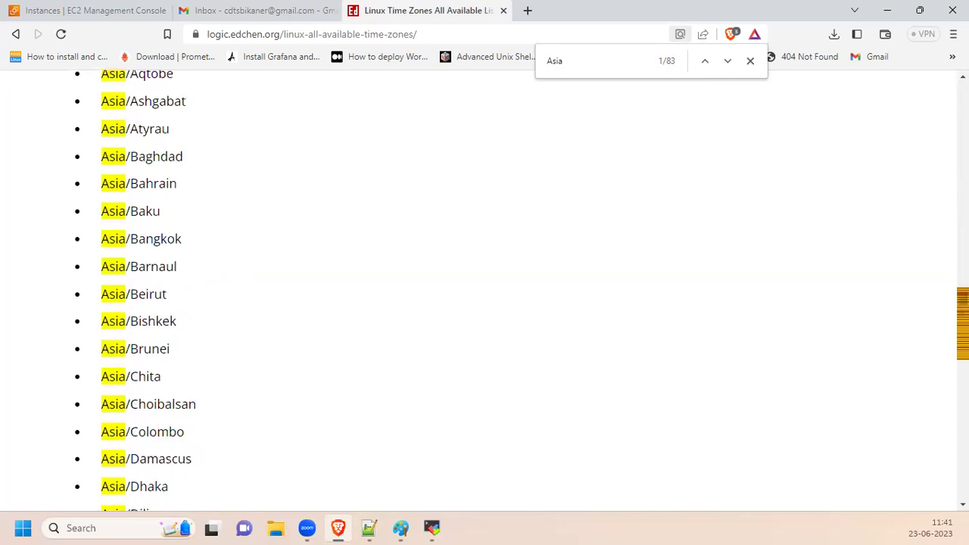
pyautogui.scroll(-5, 255, 389)
pyautogui.scroll(20, 476, 299)
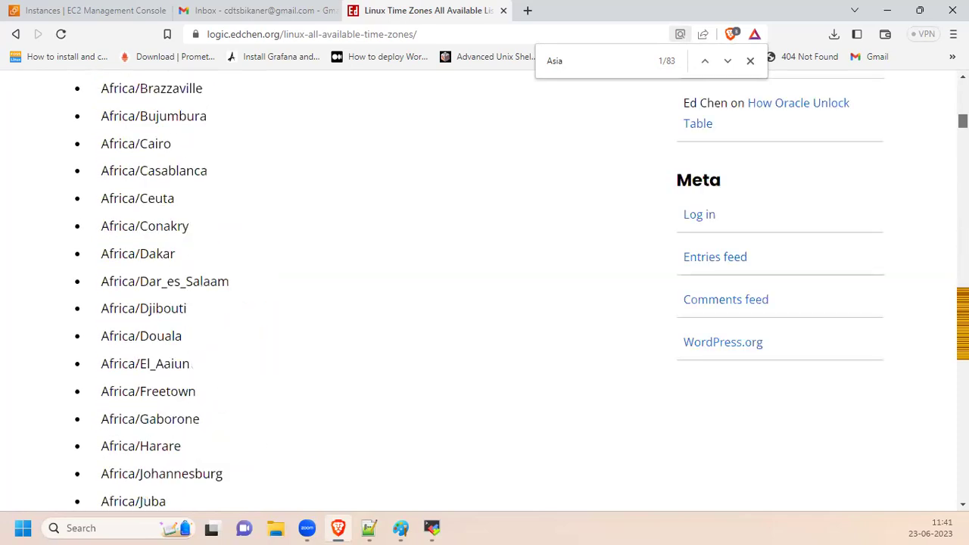
pyautogui.scroll(2, 515, 318)
pyautogui.scroll(-3, 537, 336)
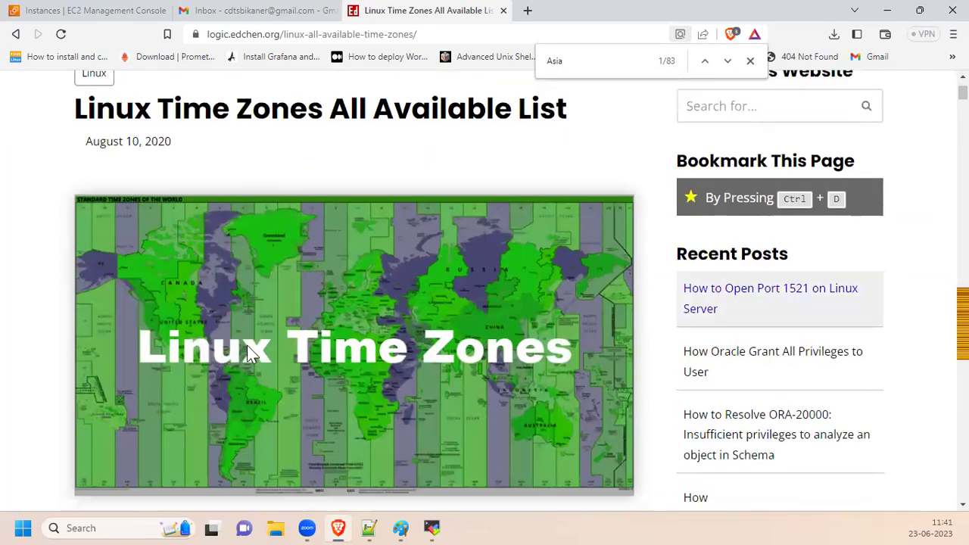
# Step: Switch to the MobaXterm terminal, run date, and highlight the time and time zone in its output
pyautogui.click(435, 525)
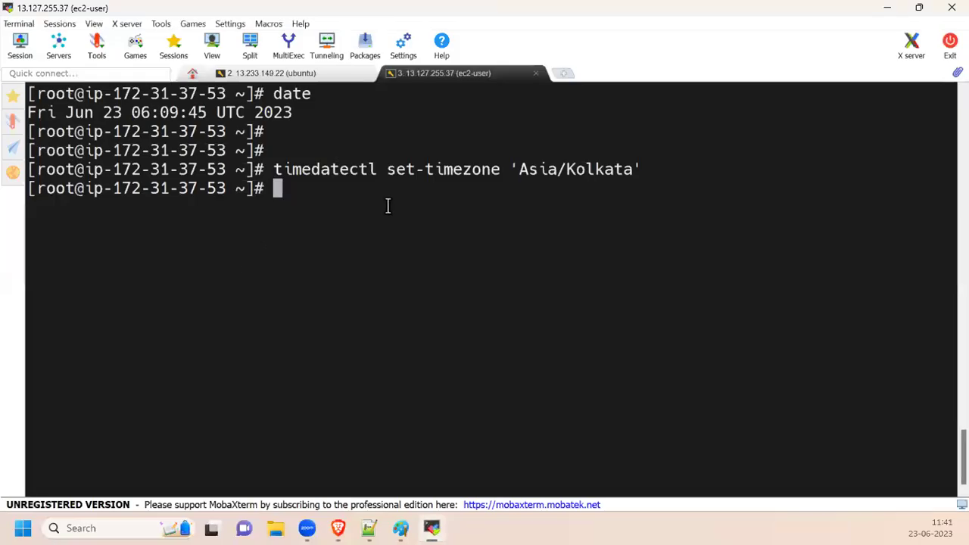
pyautogui.press('Return')
pyautogui.write('date')
pyautogui.press('Return')
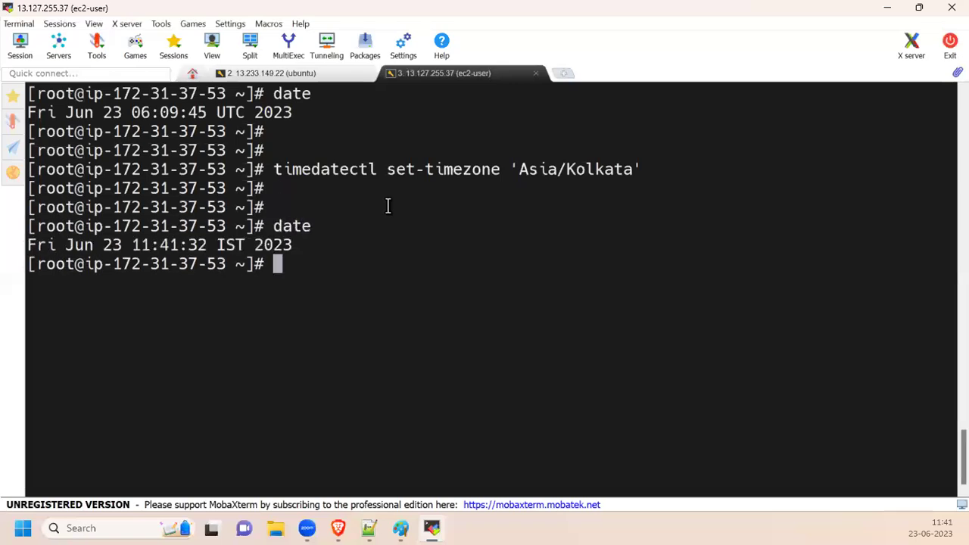
pyautogui.moveTo(123, 244); pyautogui.dragTo(207, 245)
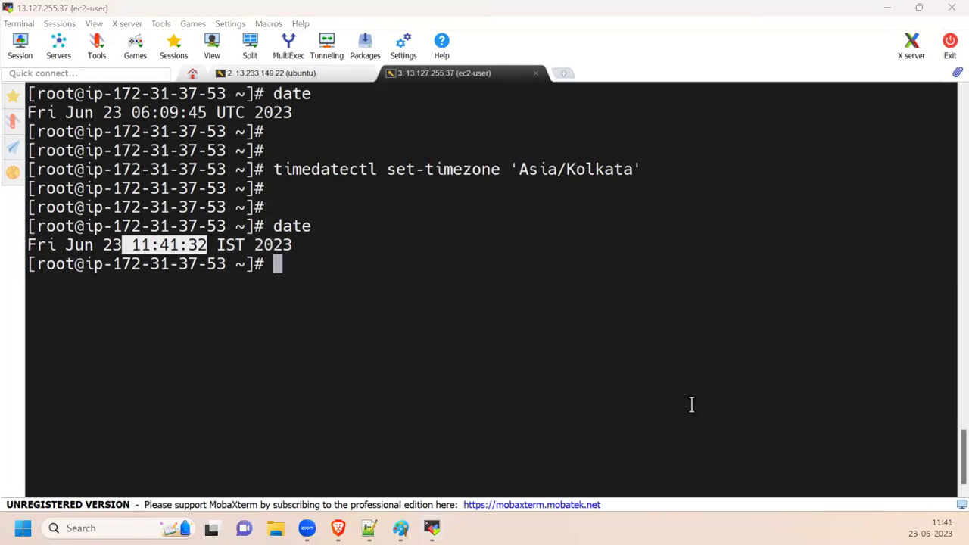
pyautogui.moveTo(217, 245); pyautogui.dragTo(247, 246)
pyautogui.click(290, 277)
pyautogui.press('Return')
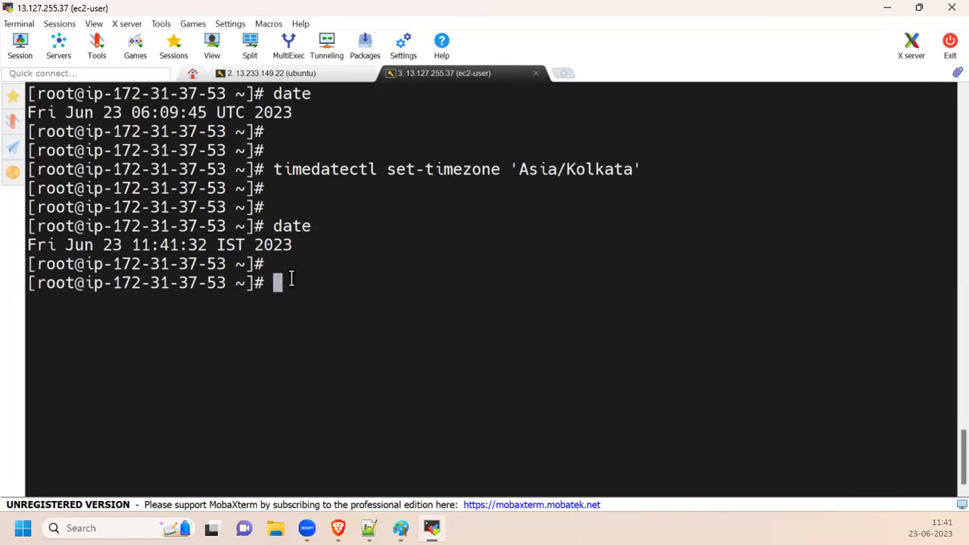
# Step: Clear the terminal and run hostname to check the machine's name
pyautogui.write('hon')
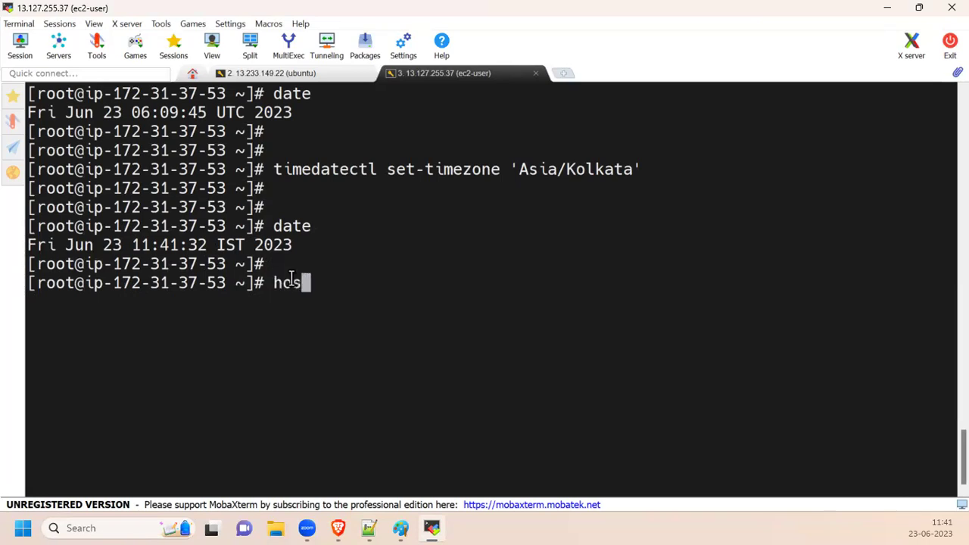
pyautogui.write('tname')
pyautogui.press('Return')
pyautogui.hotkey('ctrl', 'l')
pyautogui.write('hostname')
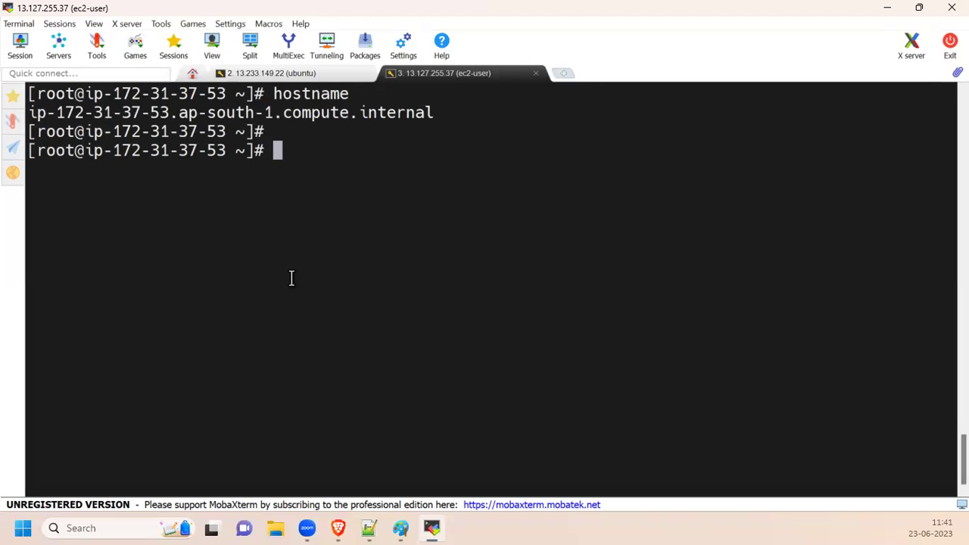
pyautogui.write('hostnamectl ')
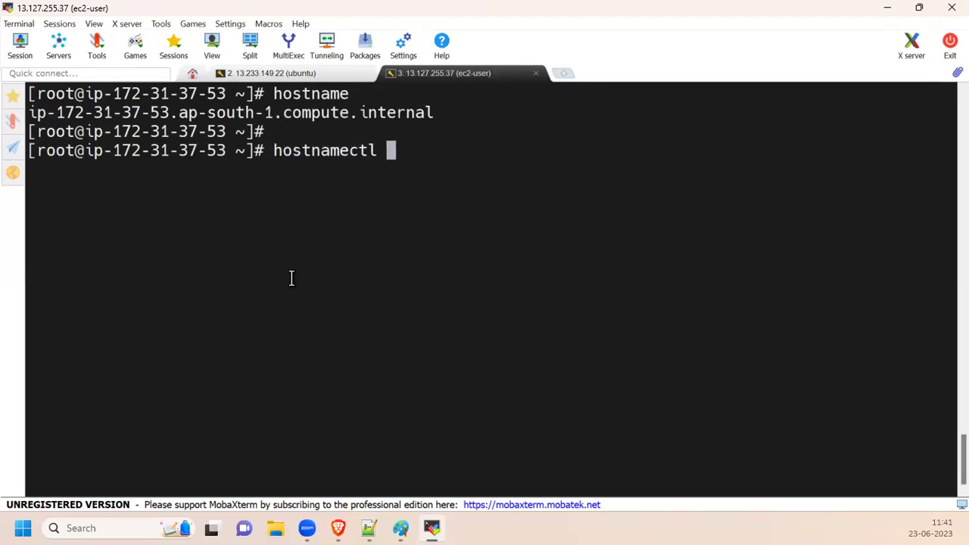
pyautogui.write('set-hostname www.ecv')
pyautogui.press('BackSpace')
pyautogui.write('v')
pyautogui.press('BackSpace')
pyautogui.write('b.com')
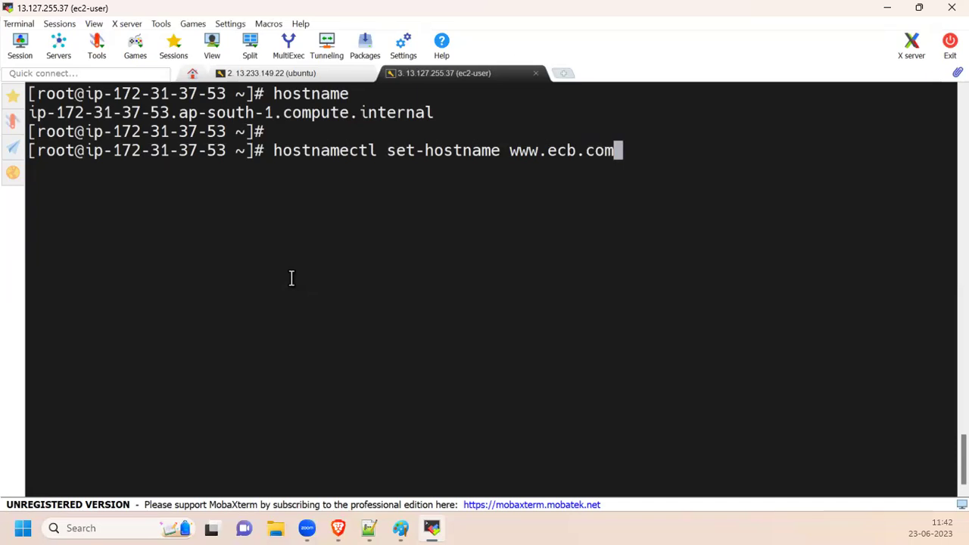
# Step: Replace the hostname in the unexecuted command with mail.ecb.com
pyautogui.press('BackSpace')
pyautogui.press('BackSpace')
pyautogui.press('BackSpace')
pyautogui.press('BackSpace')
pyautogui.press('BackSpace')
pyautogui.press('BackSpace')
pyautogui.press('BackSpace')
pyautogui.press('BackSpace')
pyautogui.press('BackSpace')
pyautogui.press('BackSpace')
pyautogui.press('BackSpace')
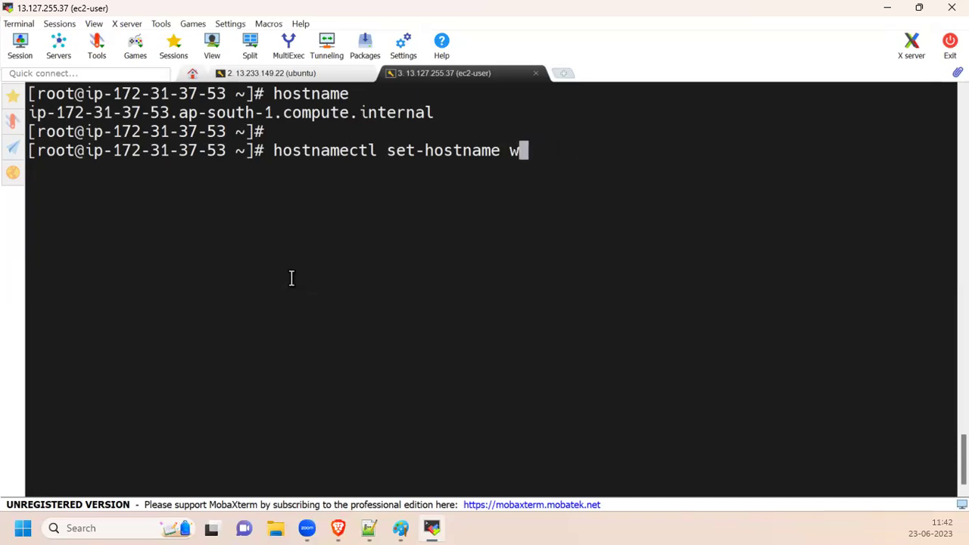
pyautogui.write('mail.')
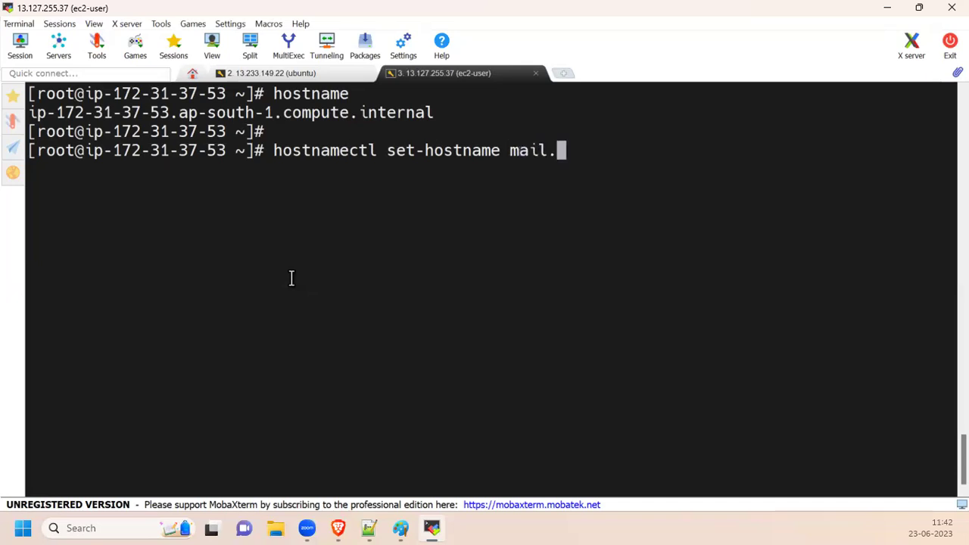
pyautogui.write('ecb.com')
pyautogui.press('BackSpace')
pyautogui.press('BackSpace')
pyautogui.press('BackSpace')
pyautogui.press('BackSpace')
pyautogui.press('BackSpace')
pyautogui.press('BackSpace')
pyautogui.press('BackSpace')
pyautogui.press('BackSpace')
pyautogui.press('BackSpace')
pyautogui.press('BackSpace')
pyautogui.press('BackSpace')
pyautogui.press('BackSpace')
pyautogui.write('www.')
pyautogui.write('m')
pyautogui.write('xample.com')
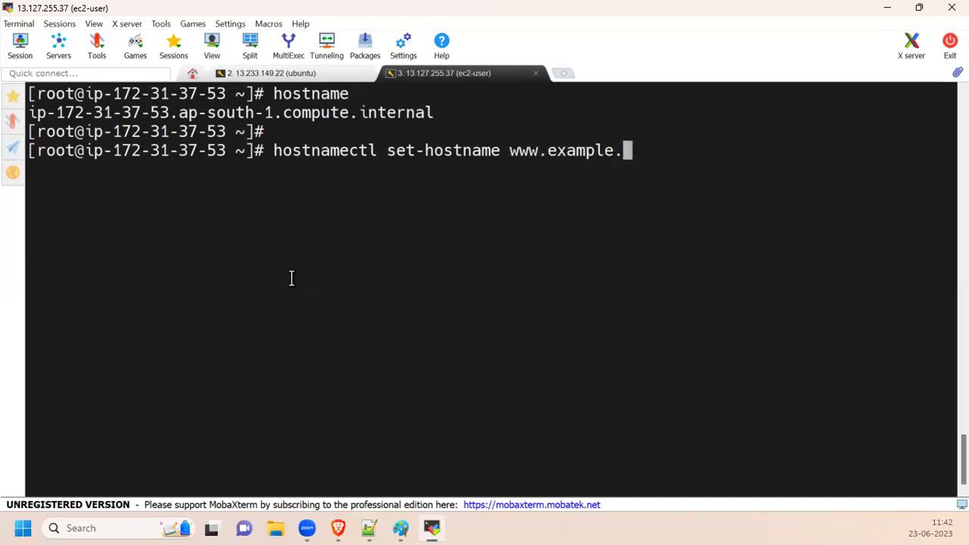
pyautogui.press('Return')
pyautogui.press('Return')
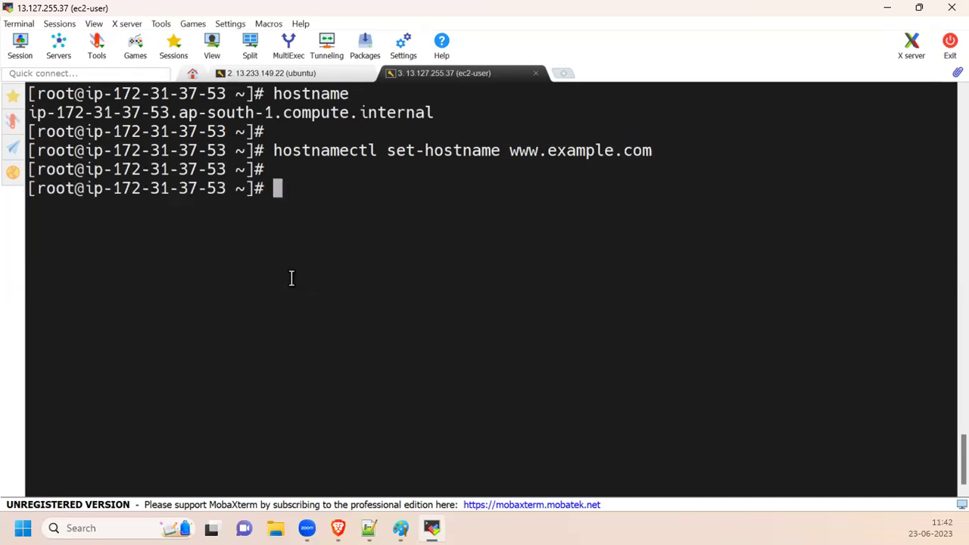
# Step: Start a new bash shell and highlight the bash and hostname commands in the terminal
pyautogui.write('bash')
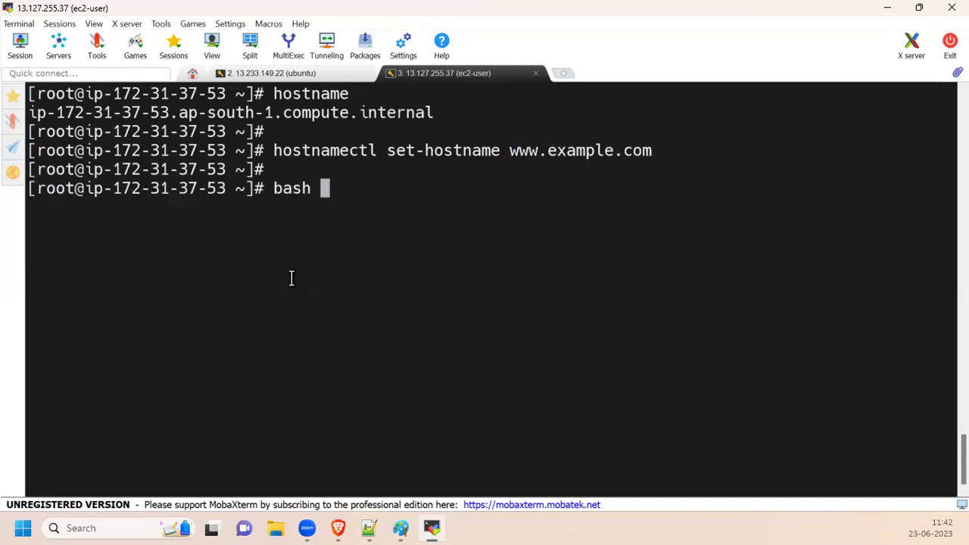
pyautogui.press('Return')
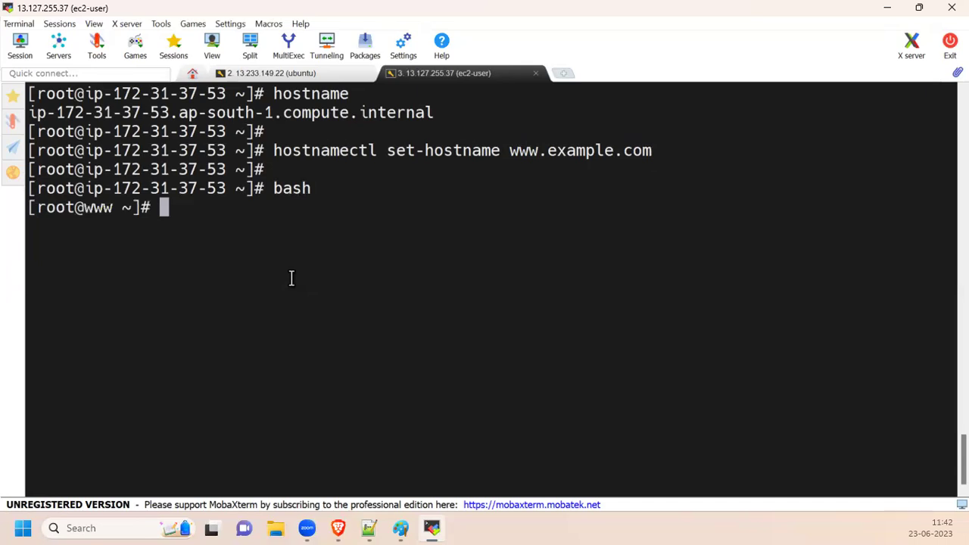
pyautogui.moveTo(273, 188); pyautogui.dragTo(317, 188)
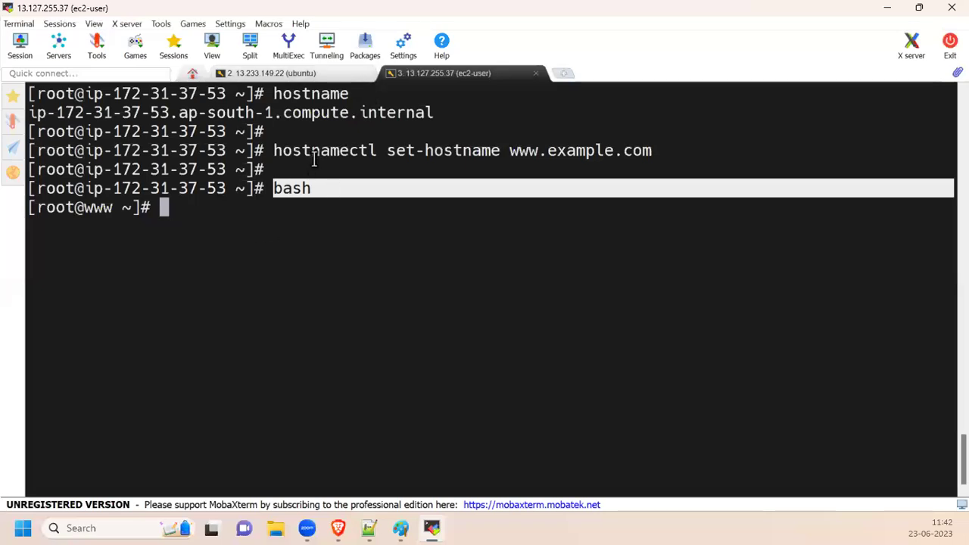
pyautogui.doubleClick(292, 188)
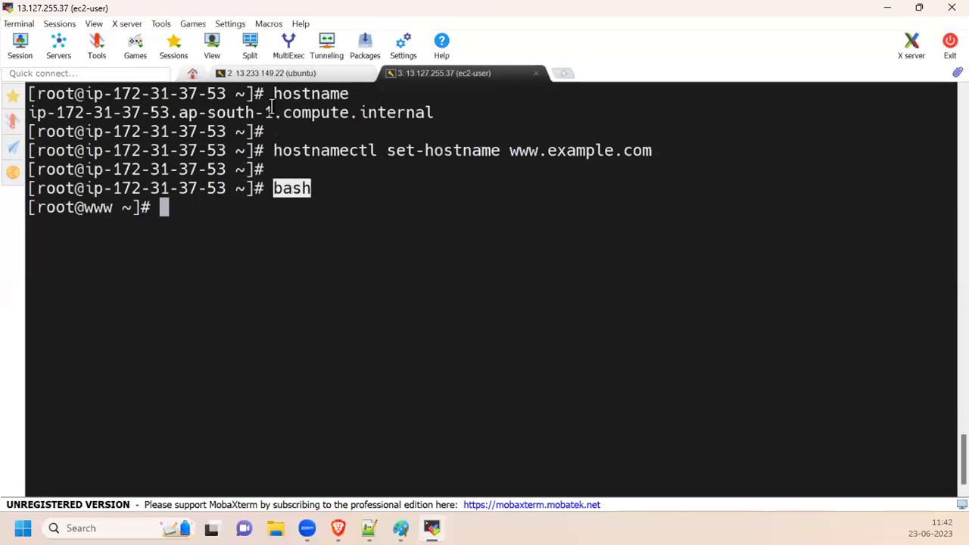
pyautogui.moveTo(274, 93); pyautogui.dragTo(371, 93)
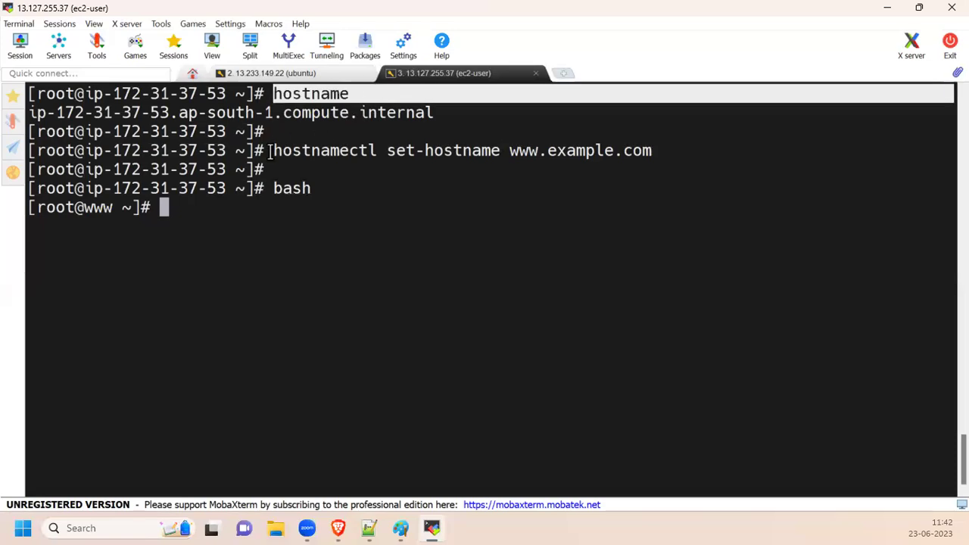
pyautogui.hotkey('alt', 'Tab')
pyautogui.hotkey('alt', 'Tab')
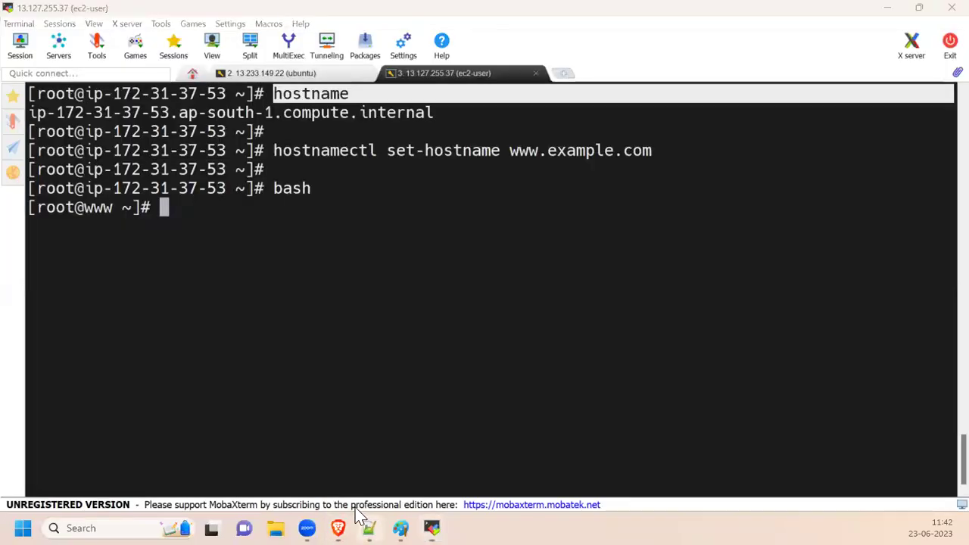
pyautogui.click(369, 528)
pyautogui.moveTo(152, 210); pyautogui.dragTo(392, 209)
pyautogui.moveTo(469, 199); pyautogui.dragTo(462, 196)
pyautogui.click(270, 268)
pyautogui.press('Return')
pyautogui.press('Return')
pyautogui.press('Tab')
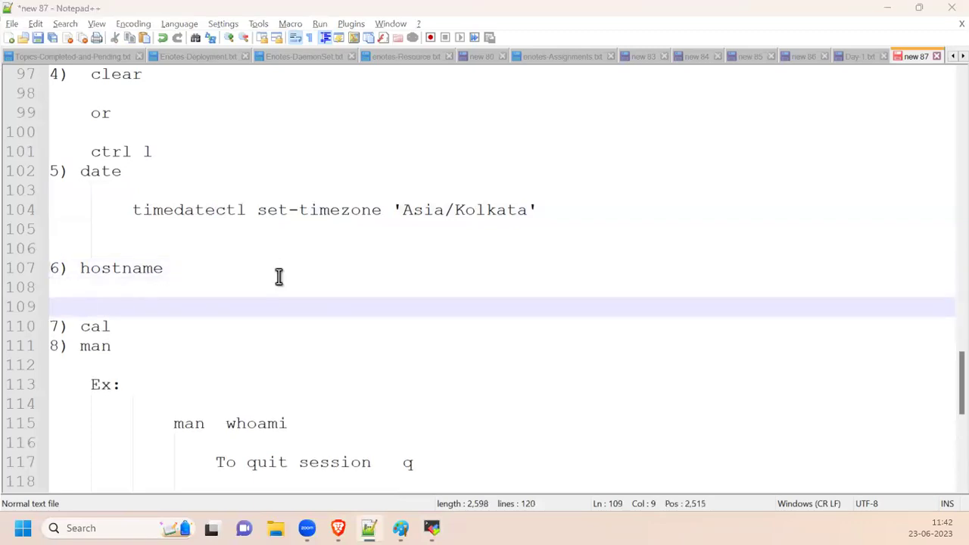
pyautogui.hotkey('alt', 'Tab')
pyautogui.moveTo(274, 150); pyautogui.dragTo(656, 150)
pyautogui.rightClick(656, 150)
pyautogui.click(689, 106)
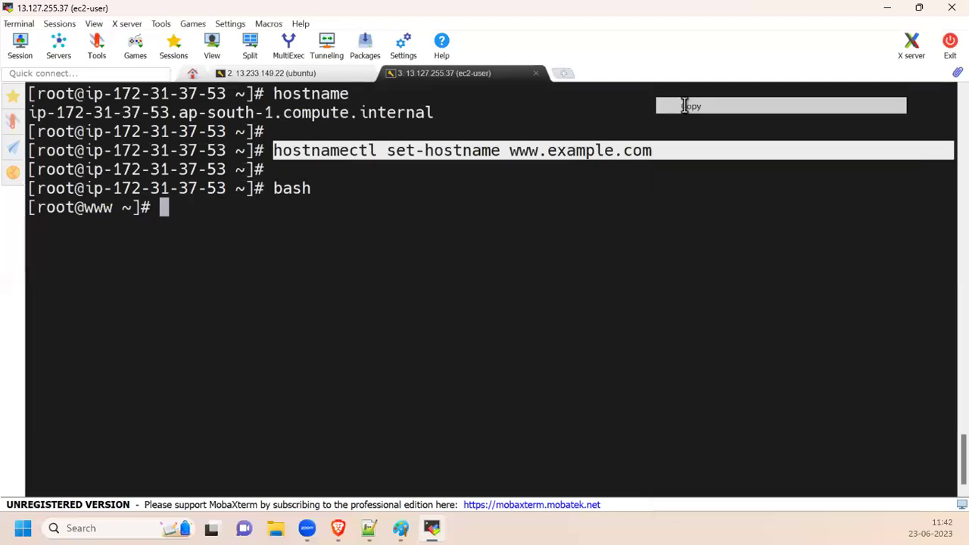
pyautogui.hotkey('alt', 'Tab')
pyautogui.hotkey('ctrl', 'v')
pyautogui.click(172, 350)
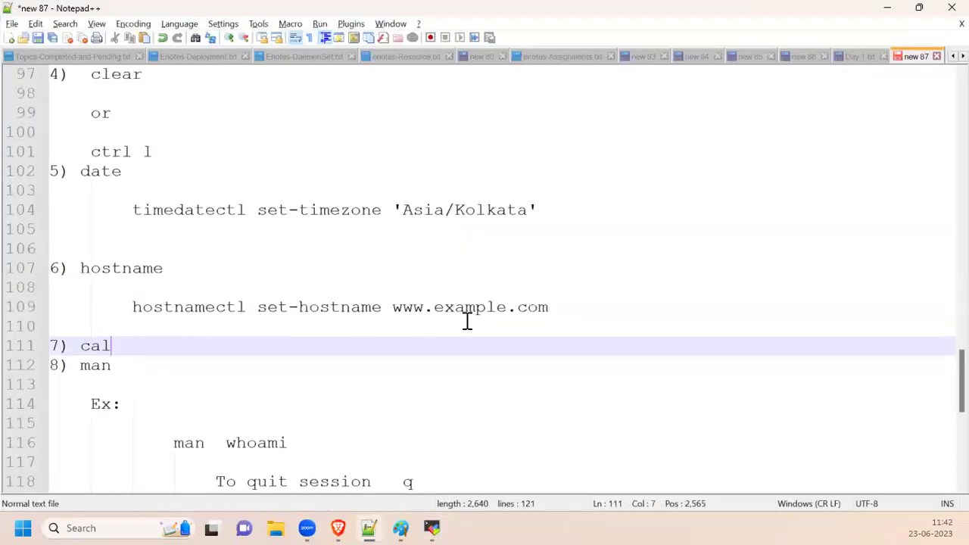
# Step: Add "bash" beneath the hostnamectl line in the notes, separated by a blank line
pyautogui.click(574, 302)
pyautogui.press('Return')
pyautogui.press('Return')
pyautogui.write('bash')
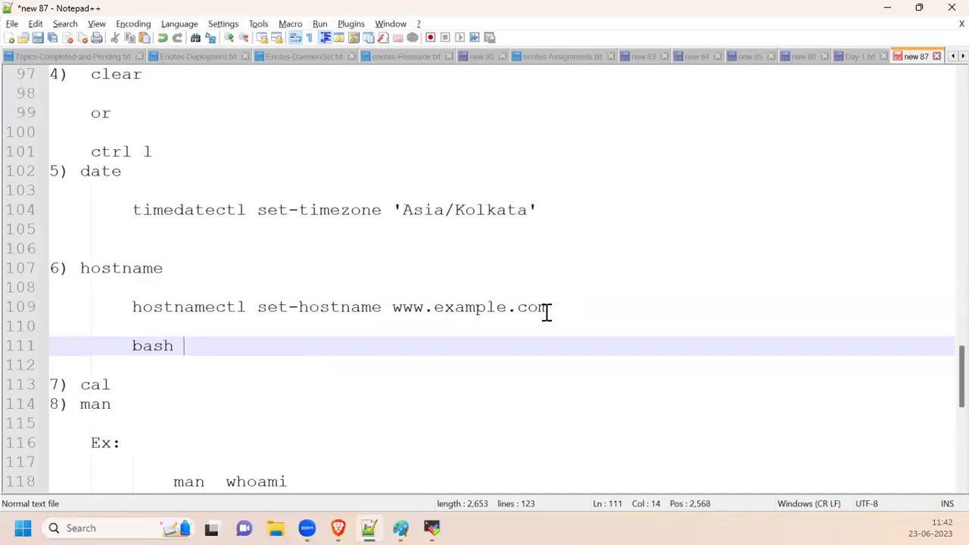
# Step: Return to the MobaXterm terminal, highlight the bash command, and run hostname in the new shell
pyautogui.hotkey('alt', 'Tab')
pyautogui.write('bash')
pyautogui.press('Return')
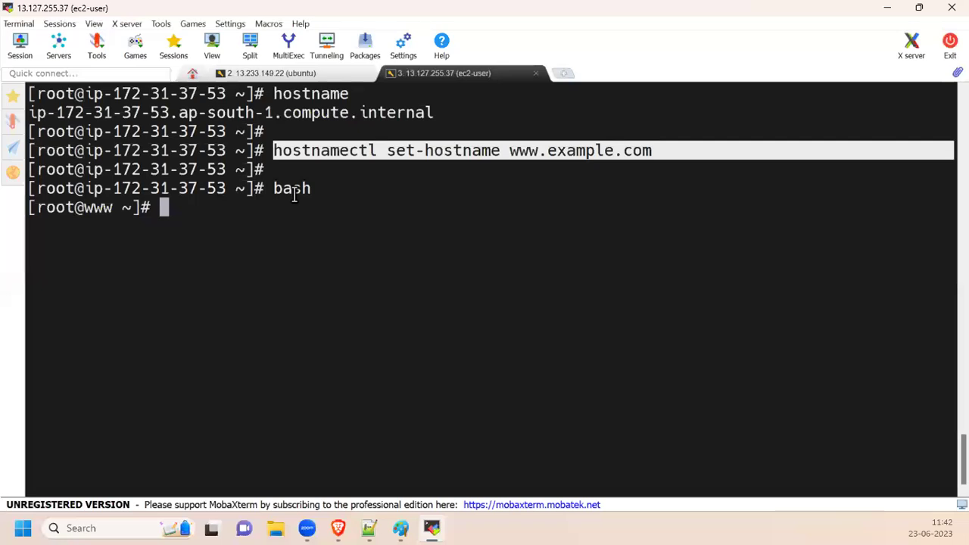
pyautogui.moveTo(264, 187); pyautogui.dragTo(312, 189)
pyautogui.click(240, 220)
pyautogui.press('Return')
pyautogui.write('hostname')
pyautogui.press('Return')
pyautogui.press('Return')
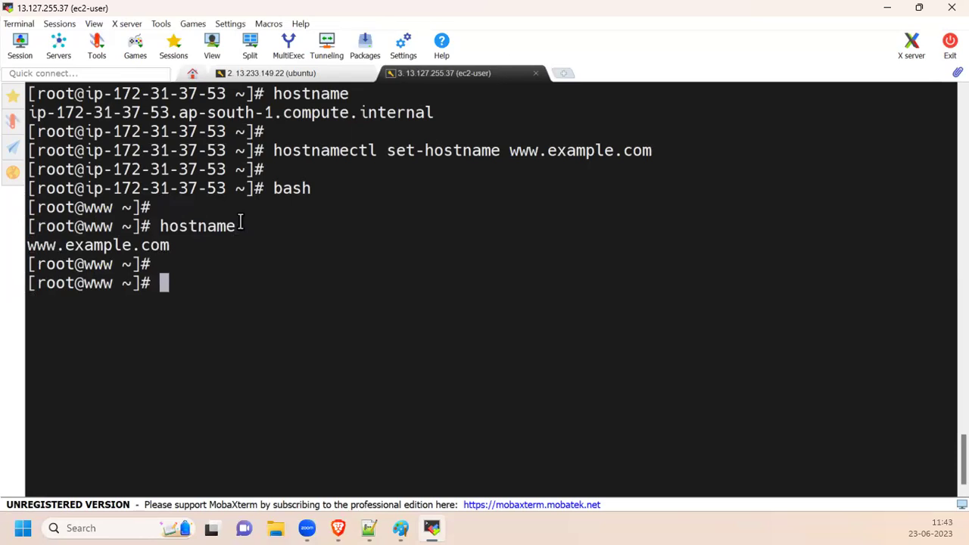
# Step: In the Notepad++ notes, add "(Fully quaLIFIFED DOMAIN NAME OF MACHINE)" after the "6) hostname" entry
pyautogui.hotkey('alt', 'Tab')
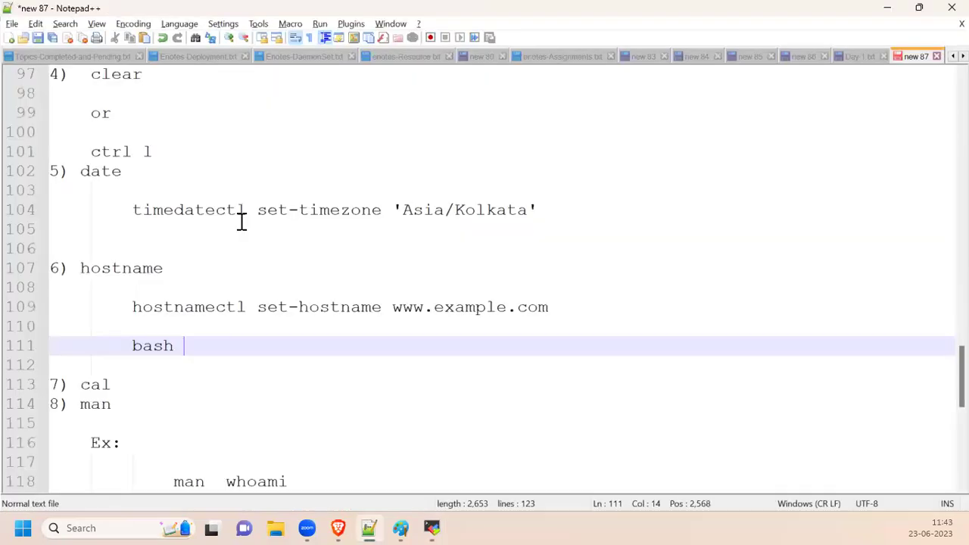
pyautogui.click(218, 274)
pyautogui.write('(')
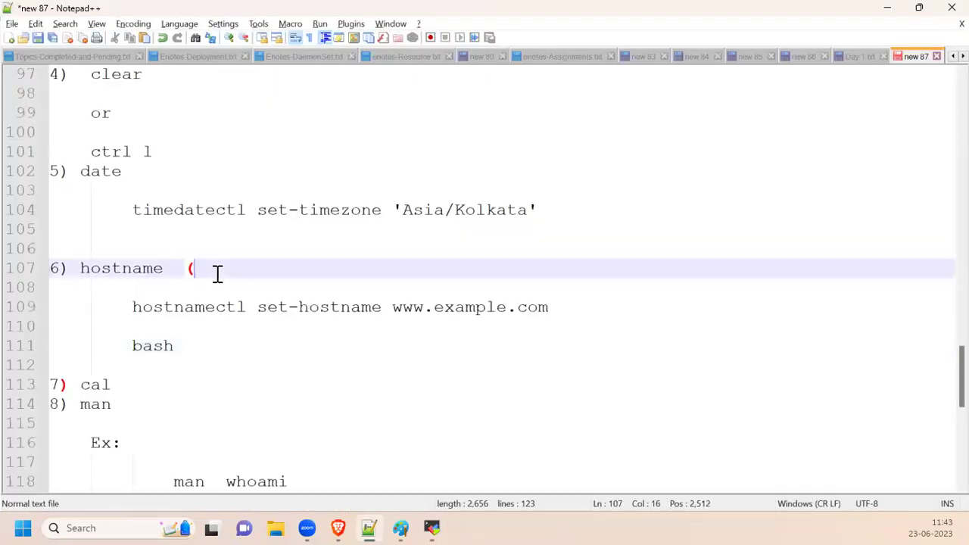
pyautogui.write('Fully quaLI')
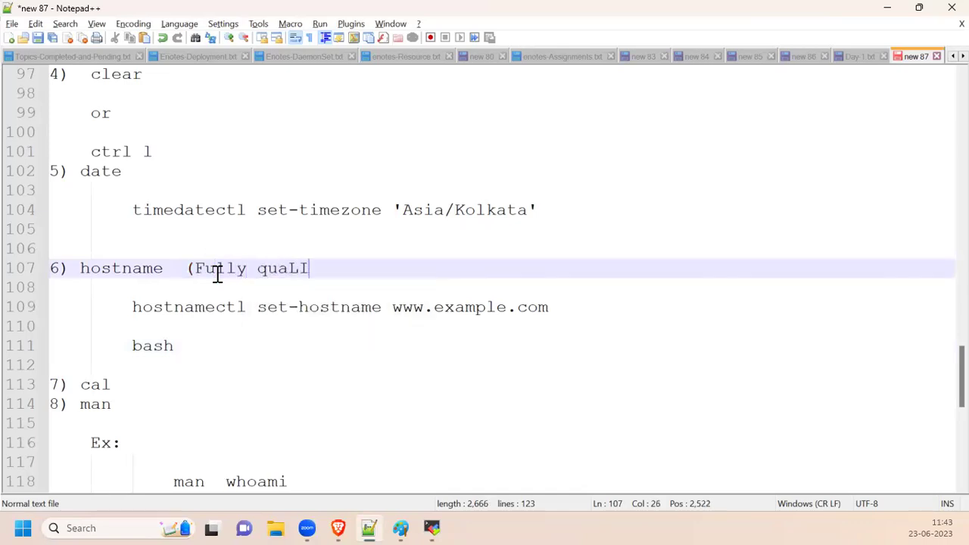
pyautogui.write('FIFED DOMAIN NA')
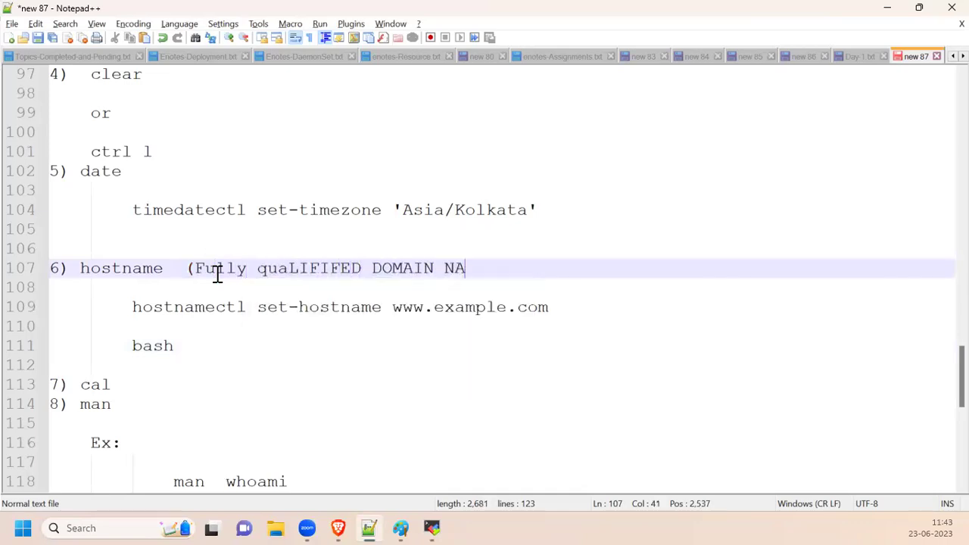
pyautogui.write('ME OF MACHINE')
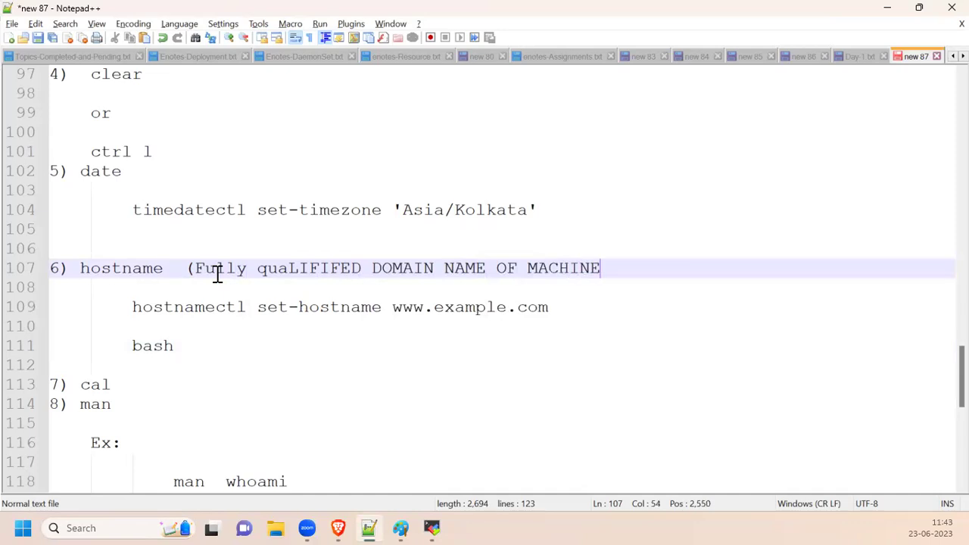
pyautogui.write(')')
# Step: Capitalize the Q in the hostname note so the phrase starts with "Fully QuaLIFIFED"
pyautogui.press('Left')
pyautogui.press('Left')
pyautogui.press('Left')
pyautogui.press('BackSpace')
pyautogui.press('BackSpace')
pyautogui.press('BackSpace')
pyautogui.press('BackSpace')
pyautogui.press('BackSpace')
pyautogui.press('BackSpace')
pyautogui.press('BackSpace')
pyautogui.press('BackSpace')
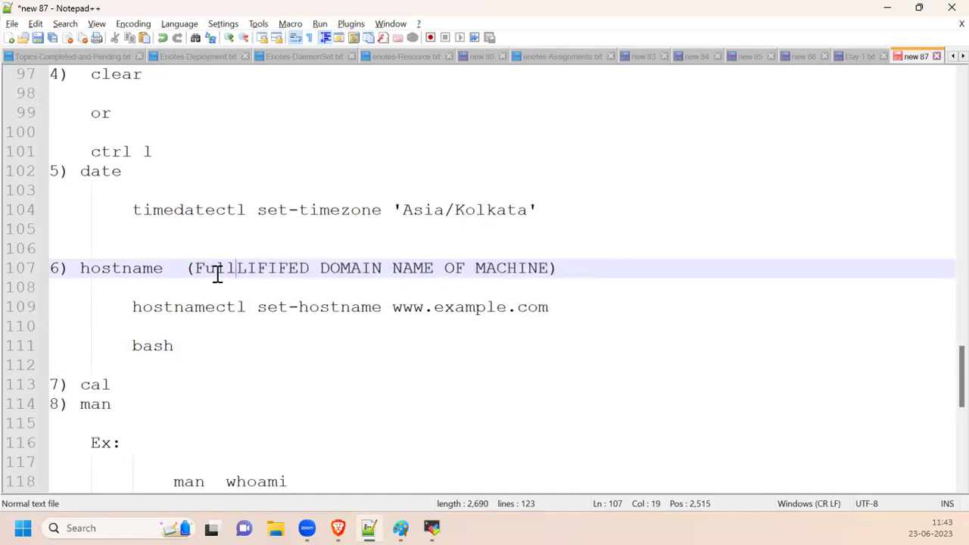
pyautogui.write('ully ')
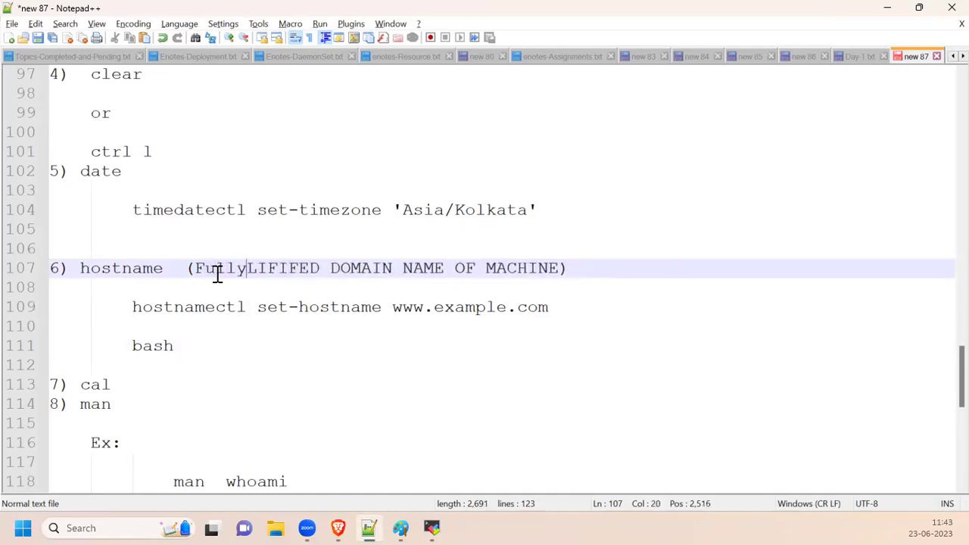
pyautogui.write('Qua')
# Step: Go through the hostname note and highlight the word "MACHINE"
pyautogui.press('Right')
pyautogui.press('Right')
pyautogui.press('Right')
pyautogui.press('Right')
pyautogui.press('Right')
pyautogui.press('Right')
pyautogui.press('Right')
pyautogui.press('Right')
pyautogui.press('Right')
pyautogui.press('Right')
pyautogui.press('Right')
pyautogui.press('Right')
pyautogui.press('Right')
pyautogui.press('Right')
pyautogui.press('Right')
pyautogui.press('Right')
pyautogui.press('Right')
pyautogui.press('Right')
pyautogui.press('Right')
pyautogui.press('Right')
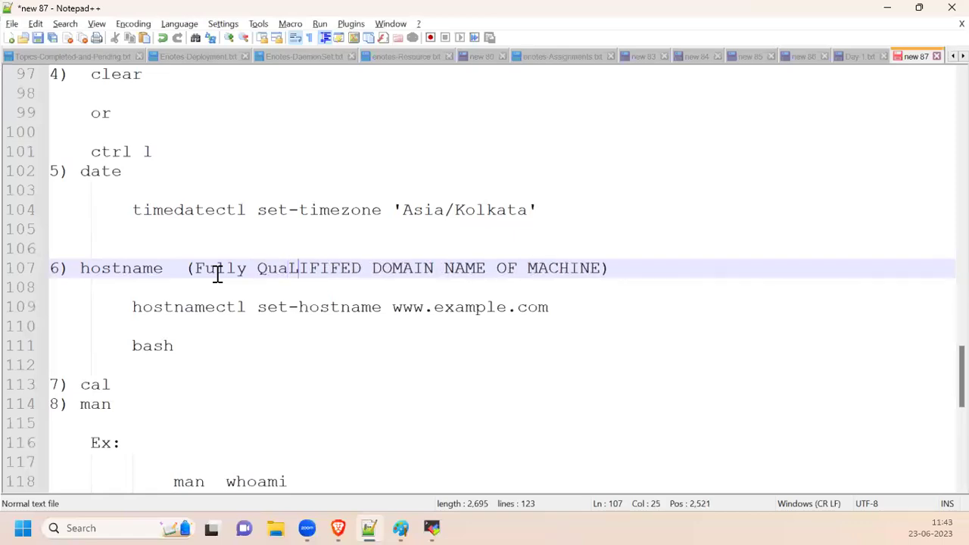
pyautogui.press('Left')
pyautogui.press('Left')
pyautogui.press('Left')
pyautogui.press('Left')
pyautogui.press('Right')
pyautogui.press('Right')
pyautogui.press('Right')
pyautogui.press('Right')
pyautogui.press('Right')
pyautogui.press('Right')
pyautogui.press('Right')
pyautogui.press('Right')
pyautogui.press('Right')
pyautogui.hotkey('shift', 'Right')
pyautogui.hotkey('shift', 'Right')
pyautogui.hotkey('shift', 'Right')
pyautogui.hotkey('shift', 'Right')
pyautogui.hotkey('shift', 'Right')
pyautogui.hotkey('shift', 'Right')
pyautogui.hotkey('shift', 'Right')
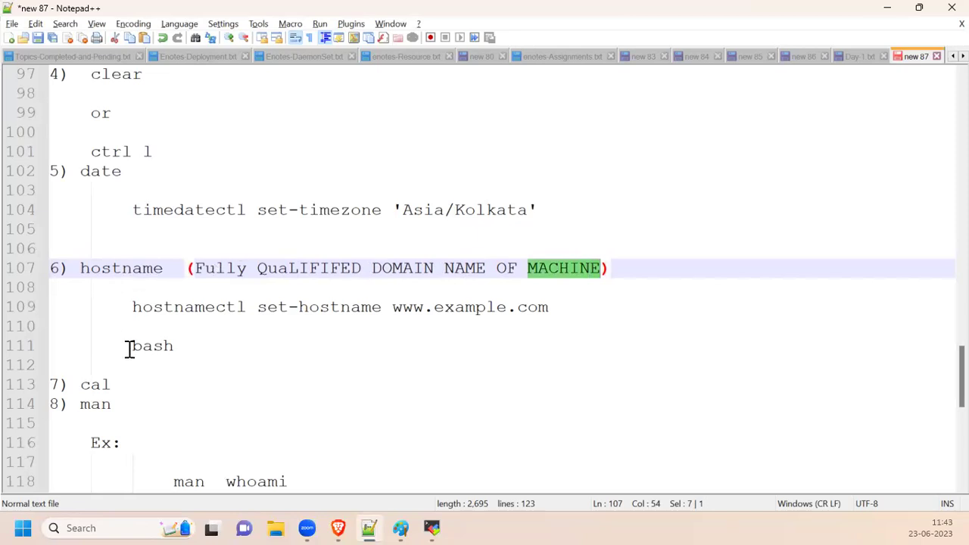
# Step: Highlight the bash line in the notes, switch to the MobaXterm terminal, and highlight the output of the last hostname command
pyautogui.moveTo(127, 346); pyautogui.dragTo(205, 352)
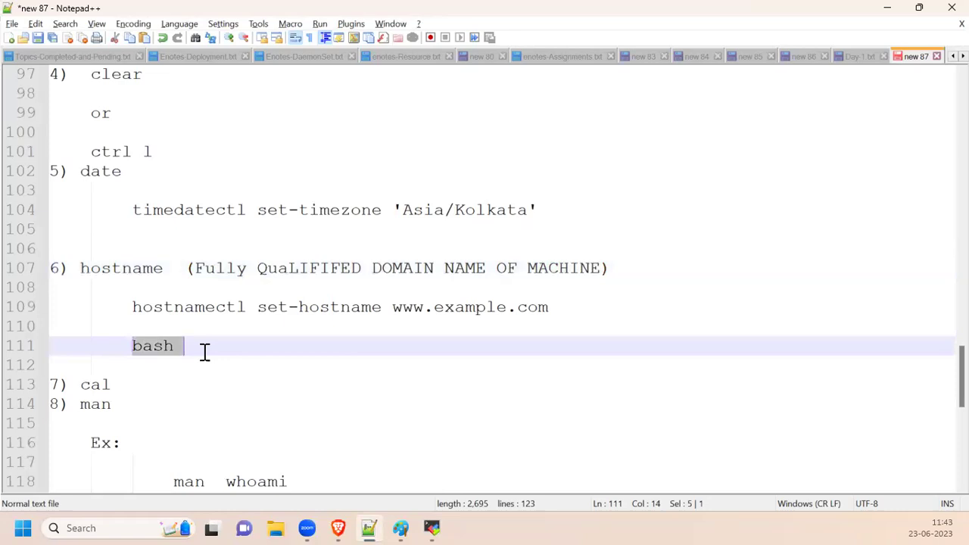
pyautogui.click(430, 524)
pyautogui.tripleClick(162, 250)
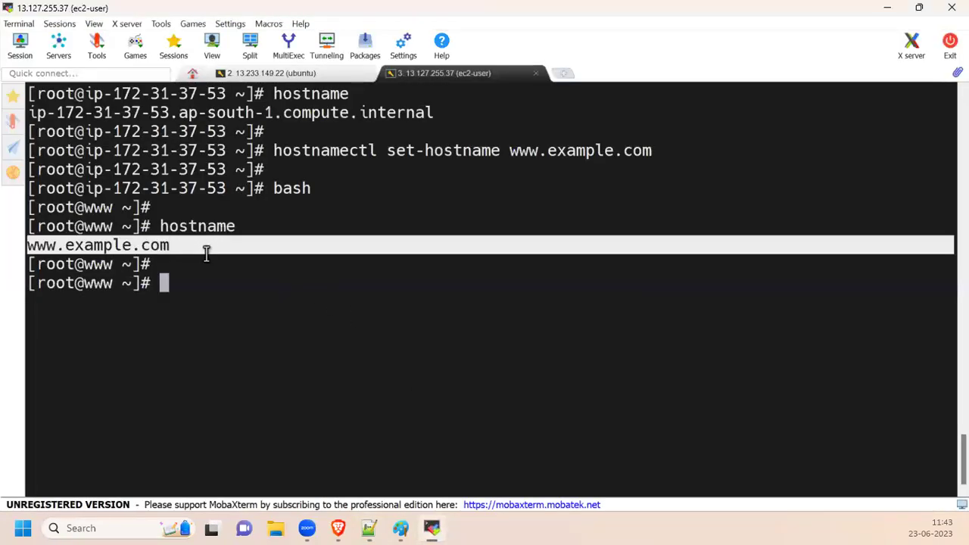
# Step: Enlarge the terminal text, highlight the tilde in the root prompt, and enter then erase a "~" at the prompt
pyautogui.doubleClick(126, 283)
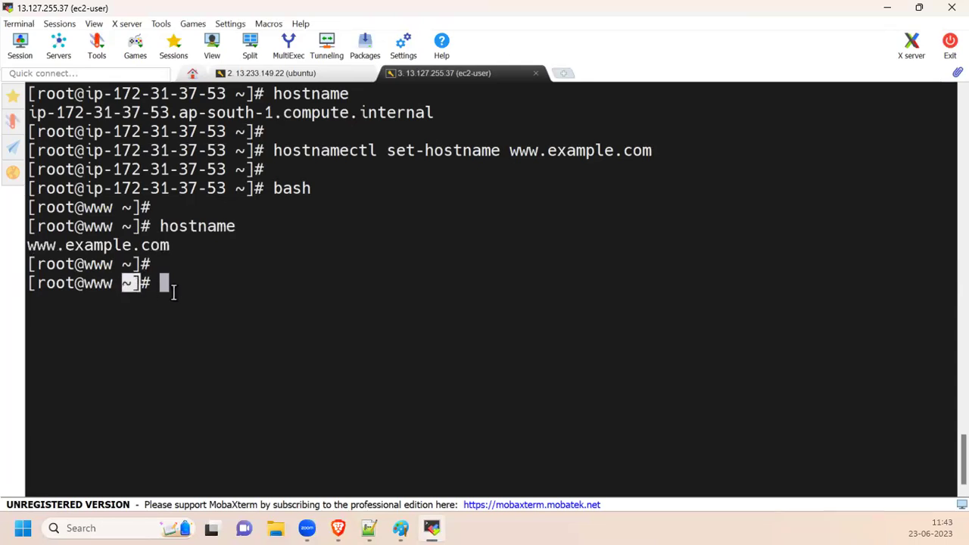
pyautogui.keyDown('ctrl'); pyautogui.scroll(2, 193, 304); pyautogui.keyUp('ctrl')
pyautogui.doubleClick(168, 363)
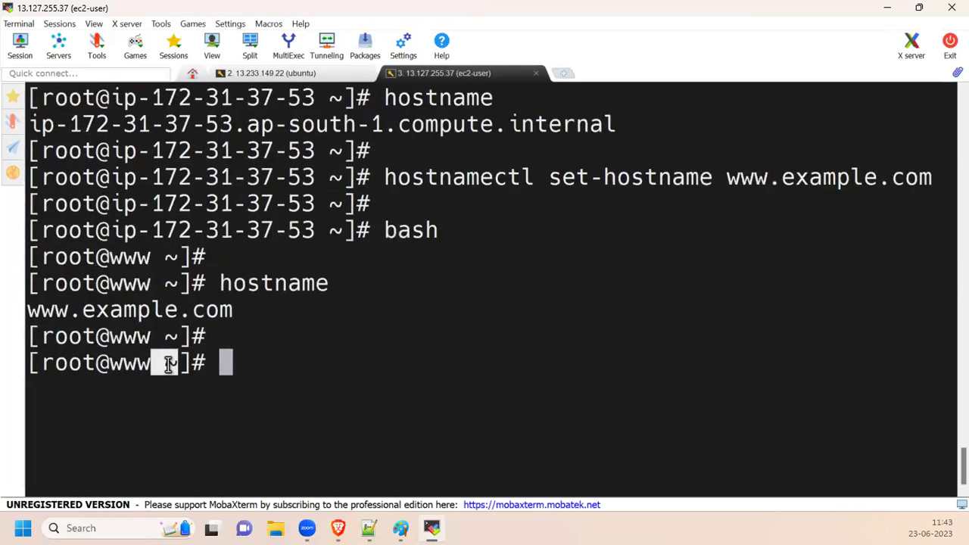
pyautogui.click(171, 364)
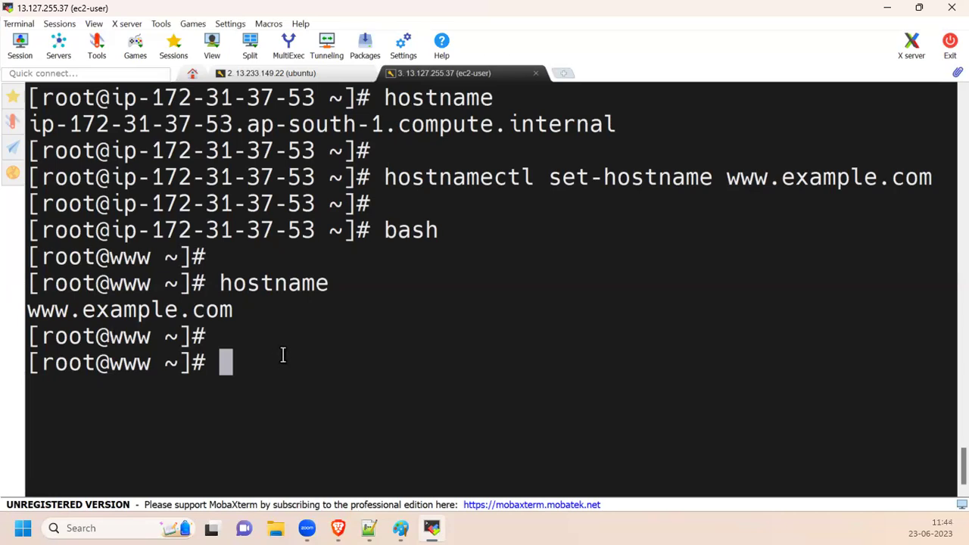
pyautogui.write('~')
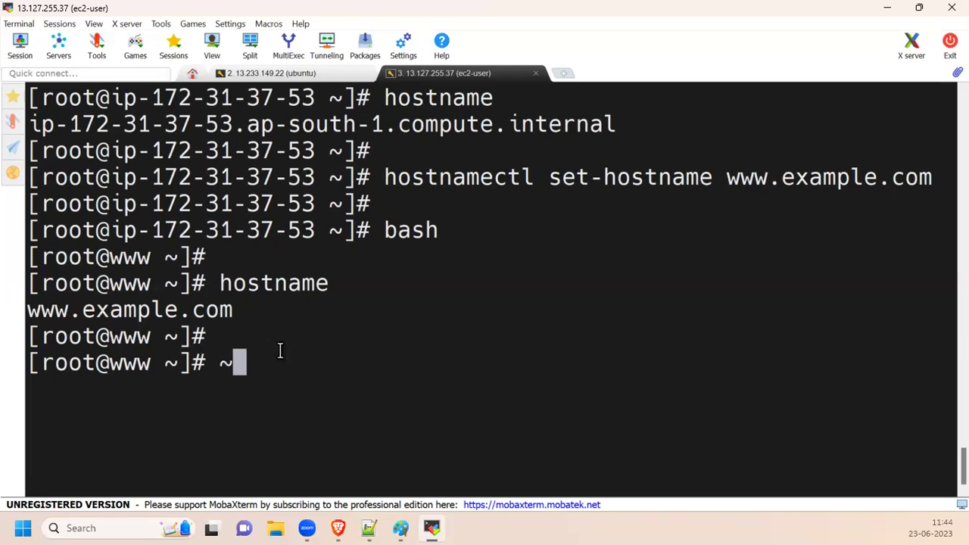
pyautogui.press('BackSpace')
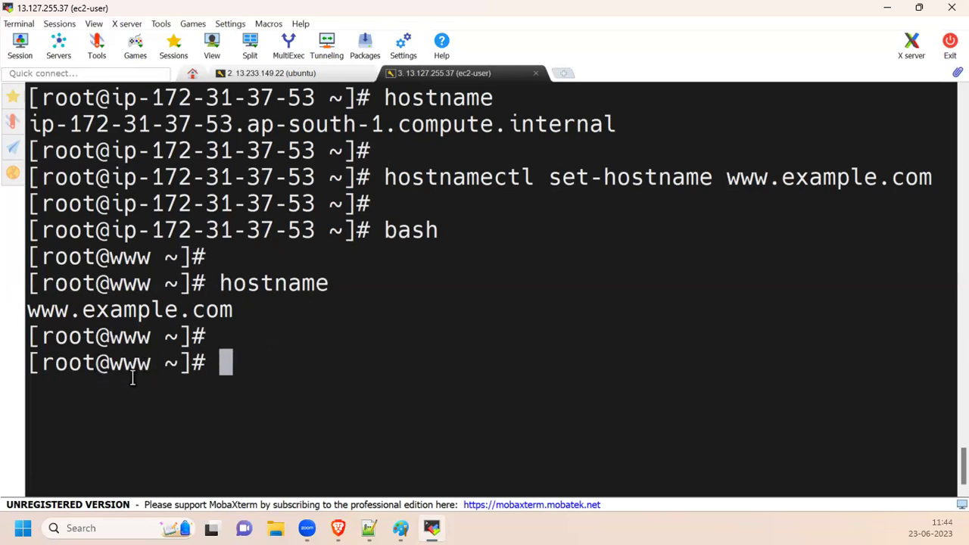
# Step: Clear the terminal and run whoami and pwd to check the current user and working directory
pyautogui.hotkey('ctrl', 'l')
pyautogui.write('whoami')
pyautogui.press('Return')
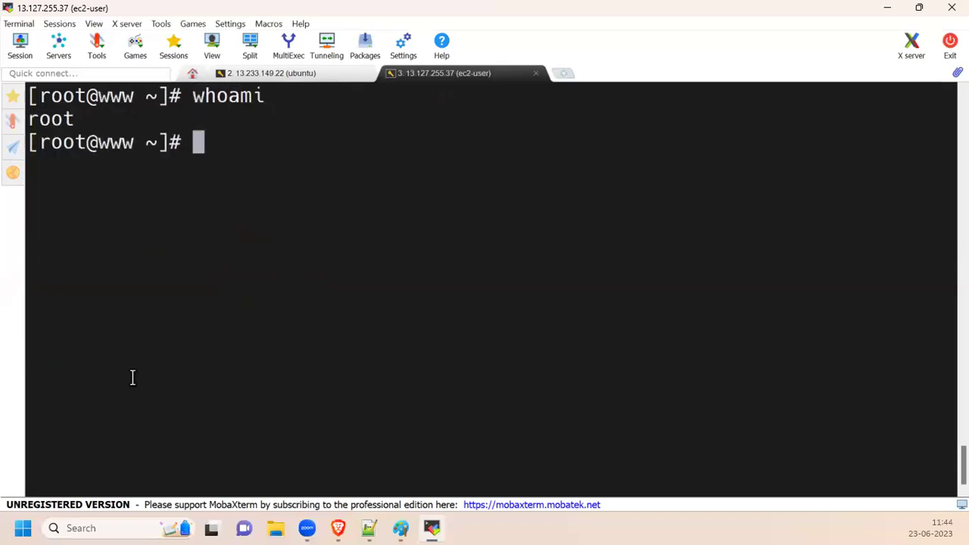
pyautogui.press('Return')
pyautogui.write('pwd')
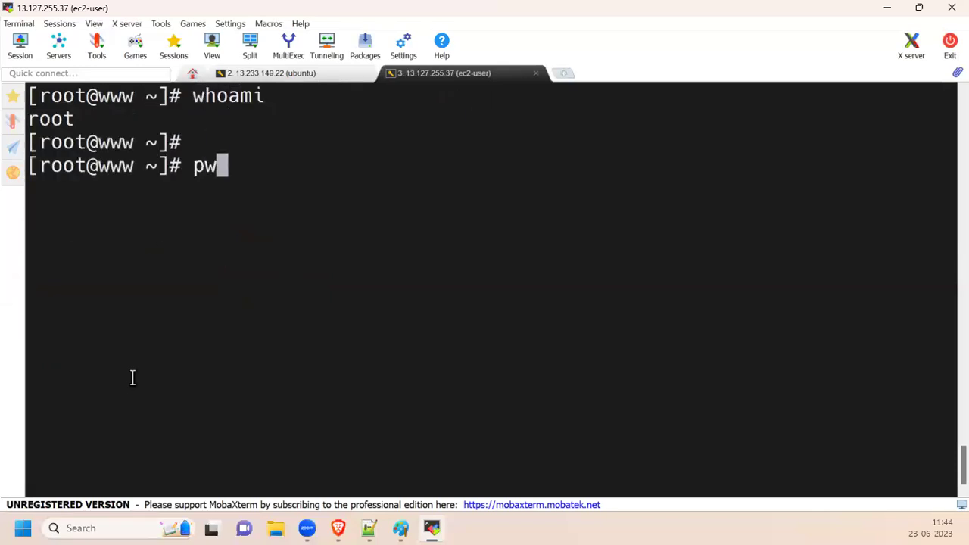
pyautogui.press('Return')
pyautogui.press('Return')
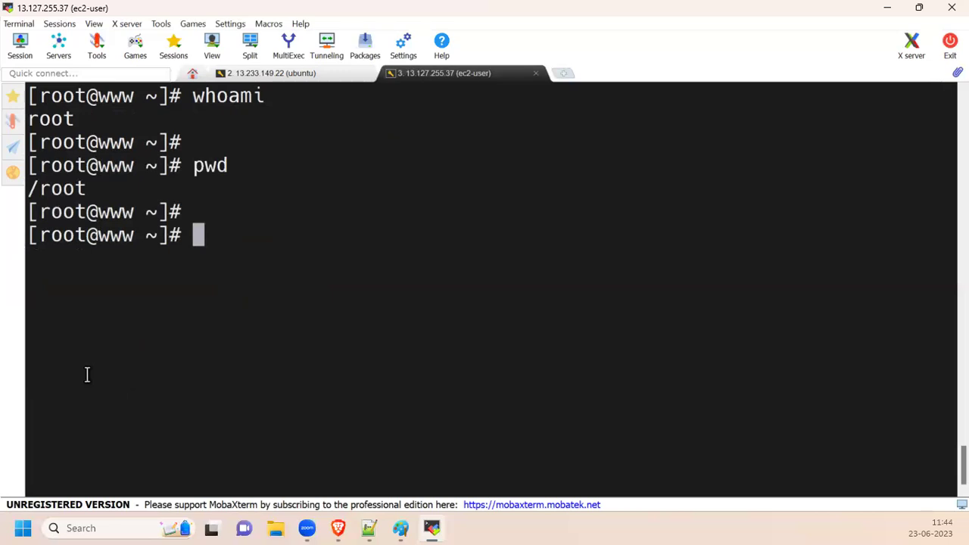
# Step: Highlight the path in the pwd output and the tilde in the latest root prompt
pyautogui.doubleClick(66, 186)
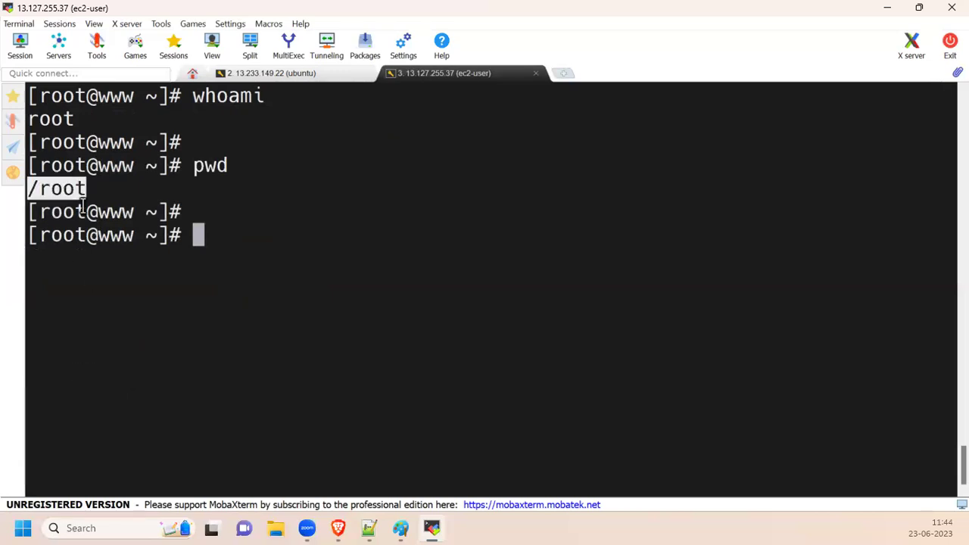
pyautogui.click(151, 238)
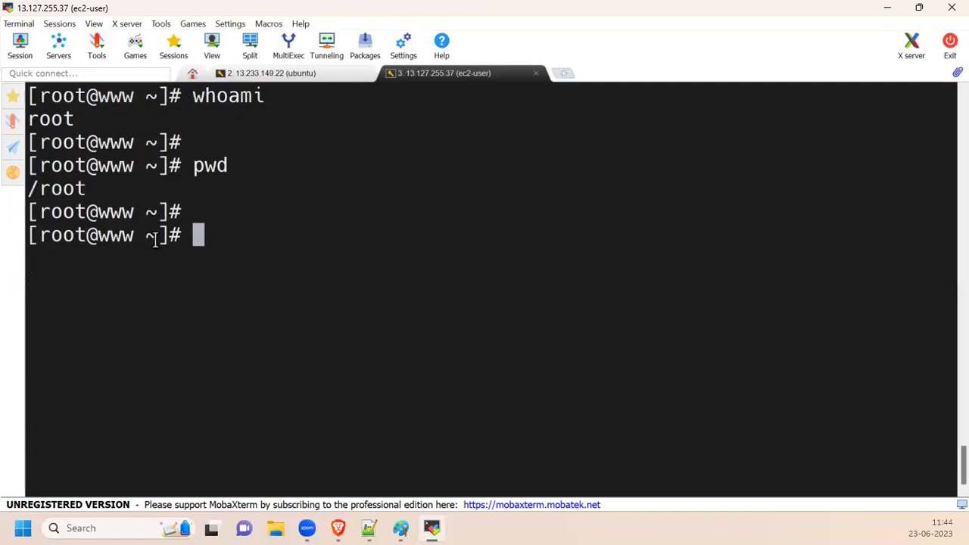
pyautogui.doubleClick(148, 236)
pyautogui.moveTo(336, 522)
pyautogui.click(333, 454)
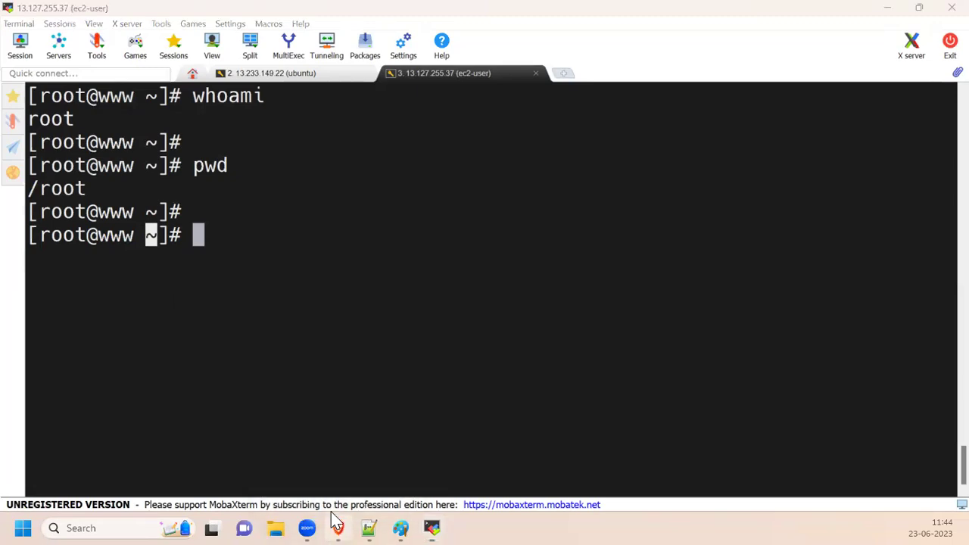
pyautogui.click(432, 528)
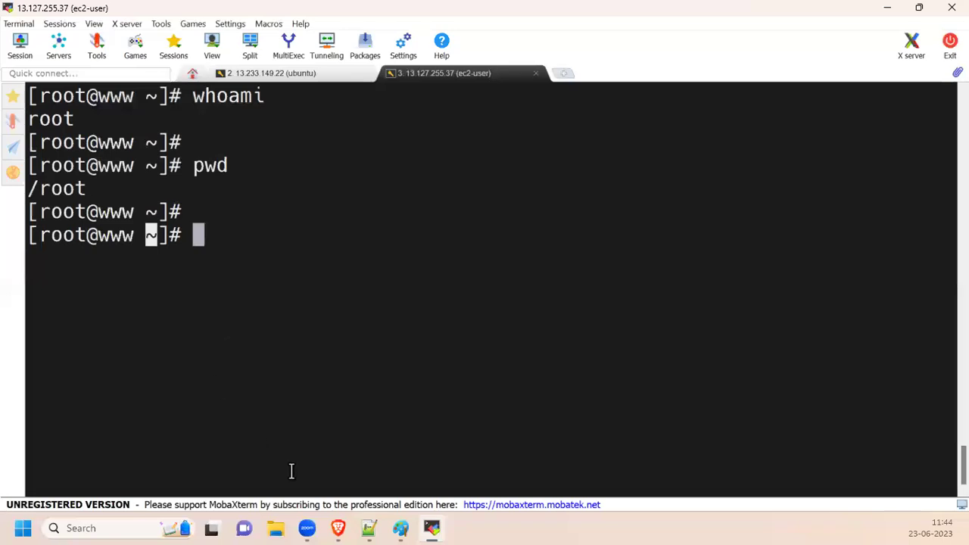
# Step: Switch to Notepad++ and start a "9)" entry on a new line below "To quit session q"
pyautogui.click(369, 528)
pyautogui.scroll(-3, 323, 456)
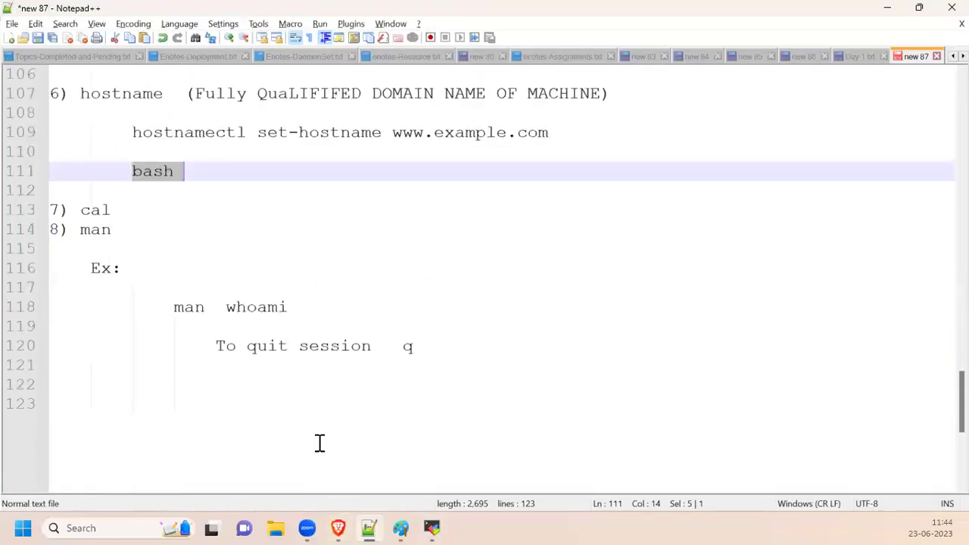
pyautogui.click(426, 347)
pyautogui.press('Return')
pyautogui.press('BackSpace')
pyautogui.press('BackSpace')
pyautogui.press('BackSpace')
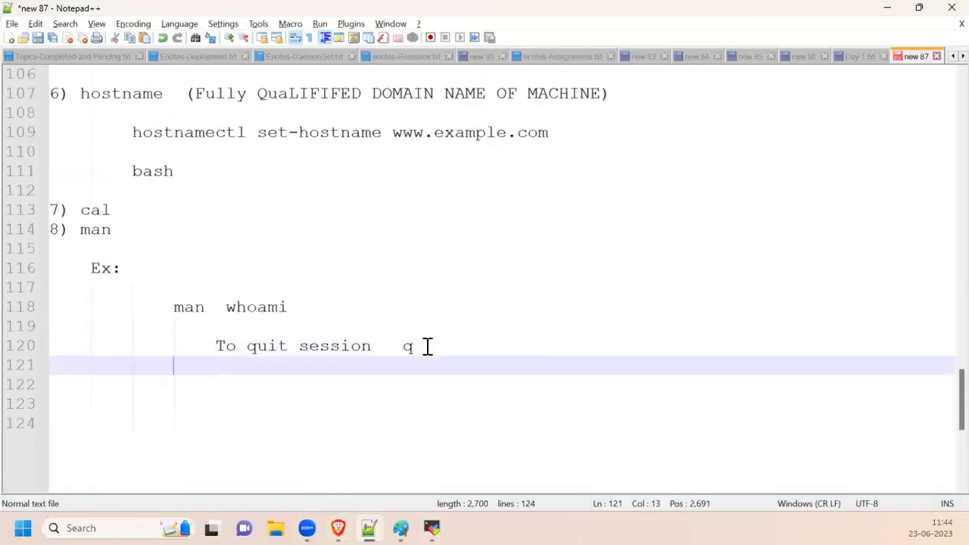
pyautogui.write('9)')
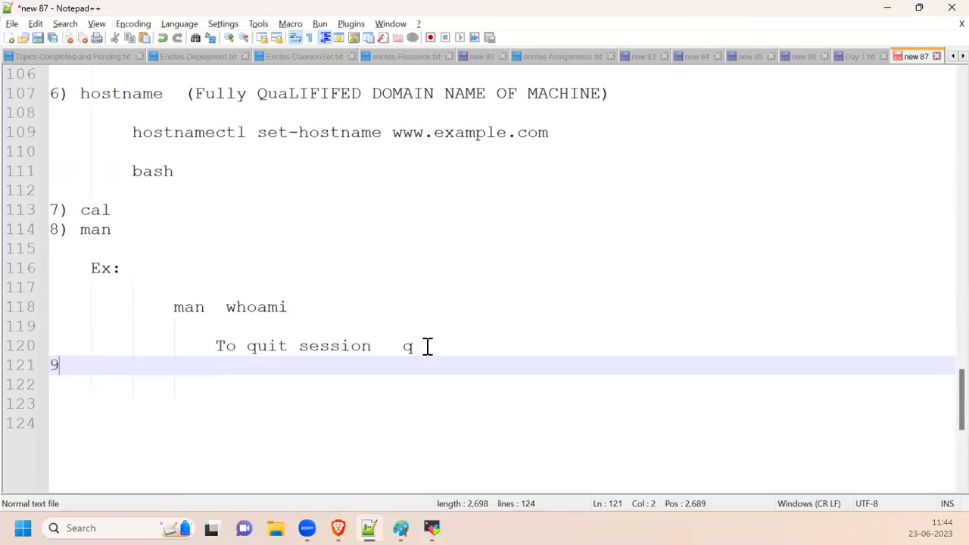
# Step: Switch to MobaXterm and open the ubuntu server's terminal session
pyautogui.hotkey('alt', 'Tab')
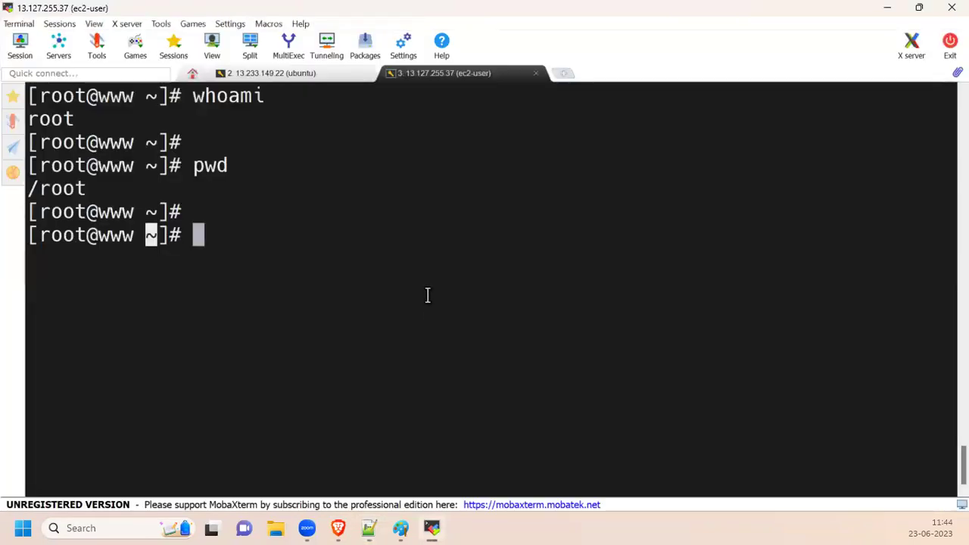
pyautogui.click(323, 74)
pyautogui.scroll(2, 368, 210)
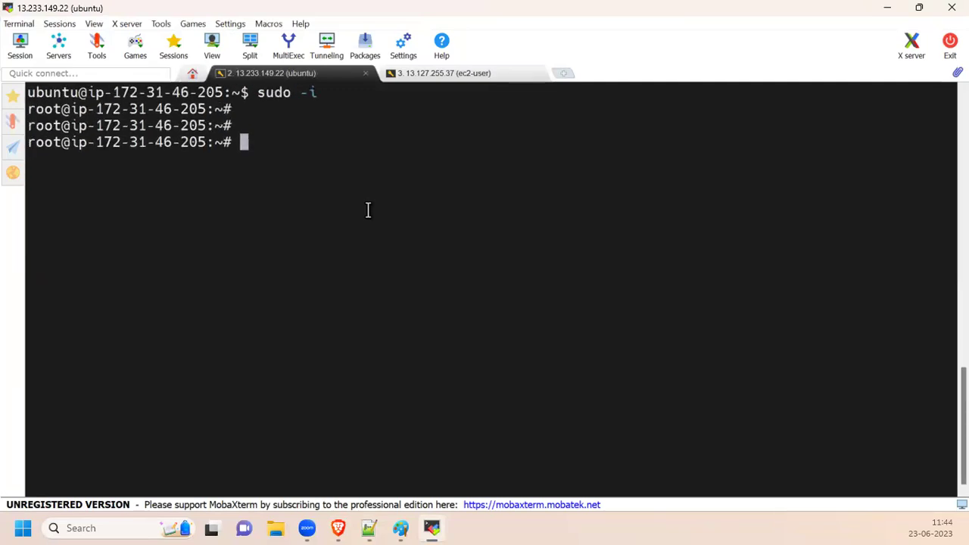
pyautogui.write('apt-get install php')
pyautogui.press('BackSpace')
pyautogui.press('BackSpace')
pyautogui.press('BackSpace')
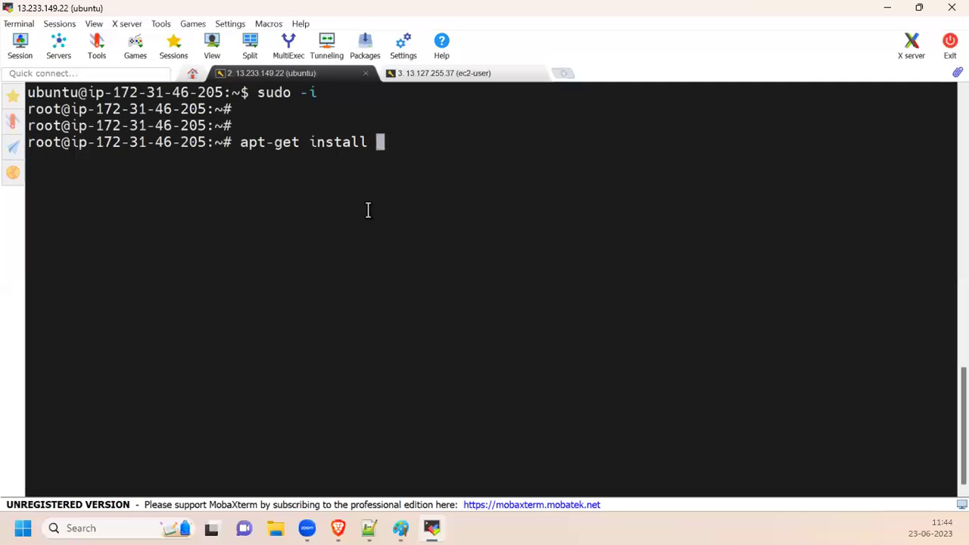
pyautogui.write('gcc')
pyautogui.press('BackSpace')
pyautogui.press('BackSpace')
pyautogui.press('BackSpace')
pyautogui.write('mys')
pyautogui.press('BackSpace')
pyautogui.press('BackSpace')
pyautogui.press('BackSpace')
pyautogui.press('BackSpace')
pyautogui.press('BackSpace')
pyautogui.press('BackSpace')
pyautogui.press('BackSpace')
pyautogui.press('BackSpace')
pyautogui.press('BackSpace')
pyautogui.press('BackSpace')
pyautogui.press('BackSpace')
pyautogui.press('BackSpace')
pyautogui.press('BackSpace')
pyautogui.press('BackSpace')
pyautogui.press('BackSpace')
pyautogui.press('BackSpace')
pyautogui.press('BackSpace')
pyautogui.press('BackSpace')
pyautogui.press('BackSpace')
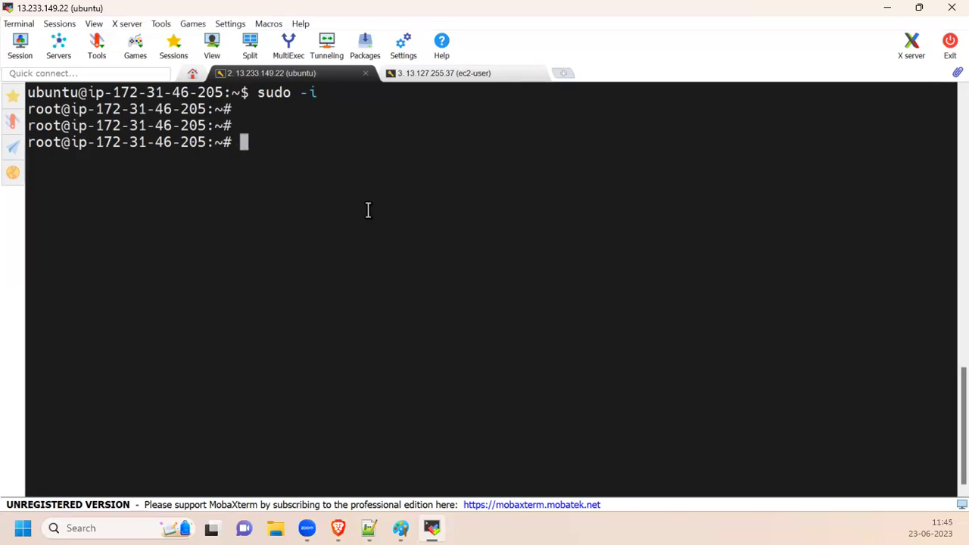
# Step: Shut down the Ubuntu server by running init 0 in its root shell
pyautogui.write('init 0')
pyautogui.press('Return')
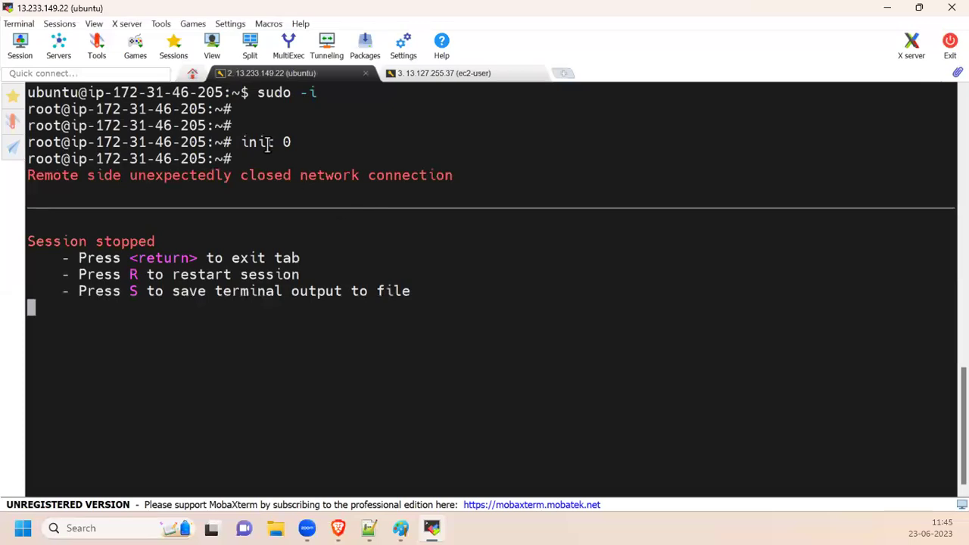
# Step: Copy the init 0 command from the terminal and paste it after "9)" in the Notepad++ notes
pyautogui.moveTo(241, 142); pyautogui.dragTo(303, 141)
pyautogui.rightClick(303, 141)
pyautogui.click(339, 106)
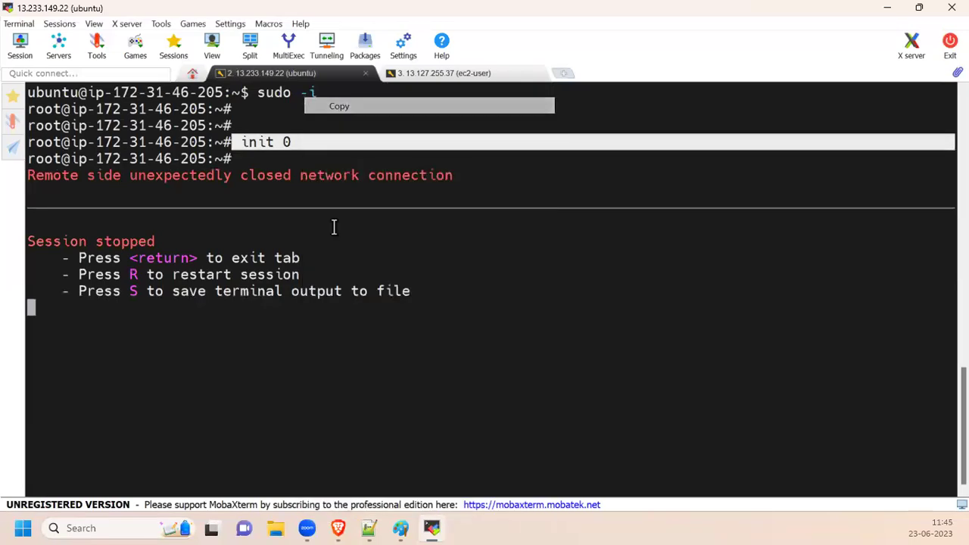
pyautogui.click(369, 528)
pyautogui.scroll(-1, 304, 357)
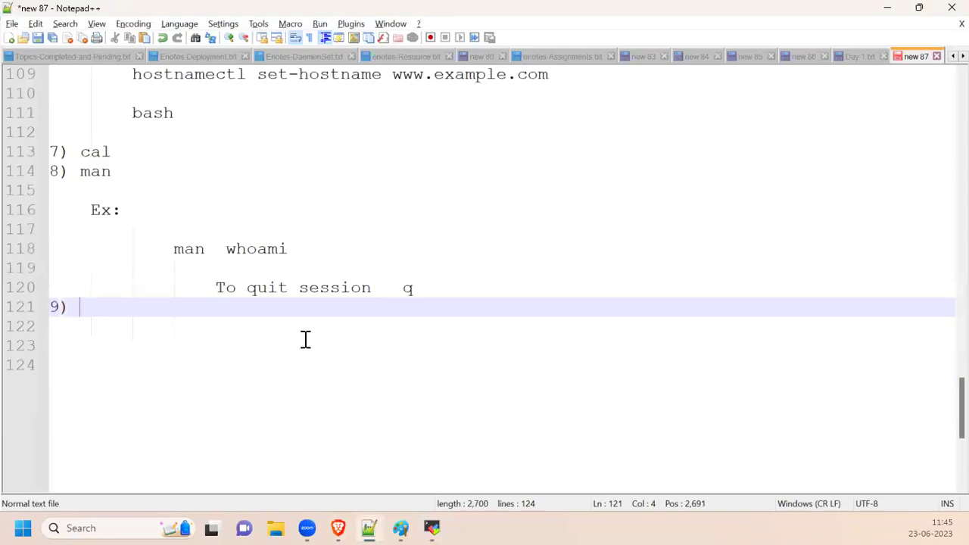
pyautogui.hotkey('ctrl', 'v')
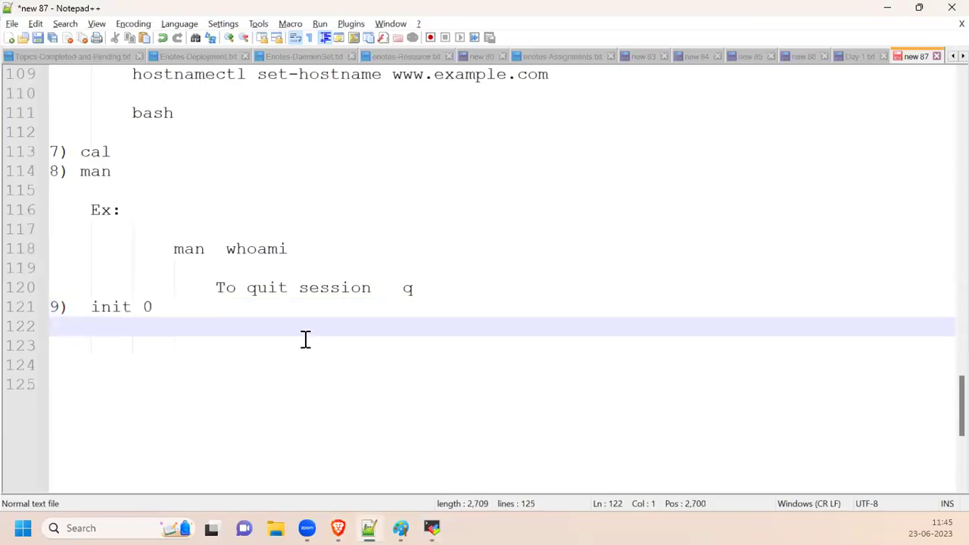
# Step: Add an "init 6" line below "init 0" in the notes
pyautogui.press('Return')
pyautogui.write('init 0')
pyautogui.press('Return')
pyautogui.press('BackSpace')
pyautogui.press('BackSpace')
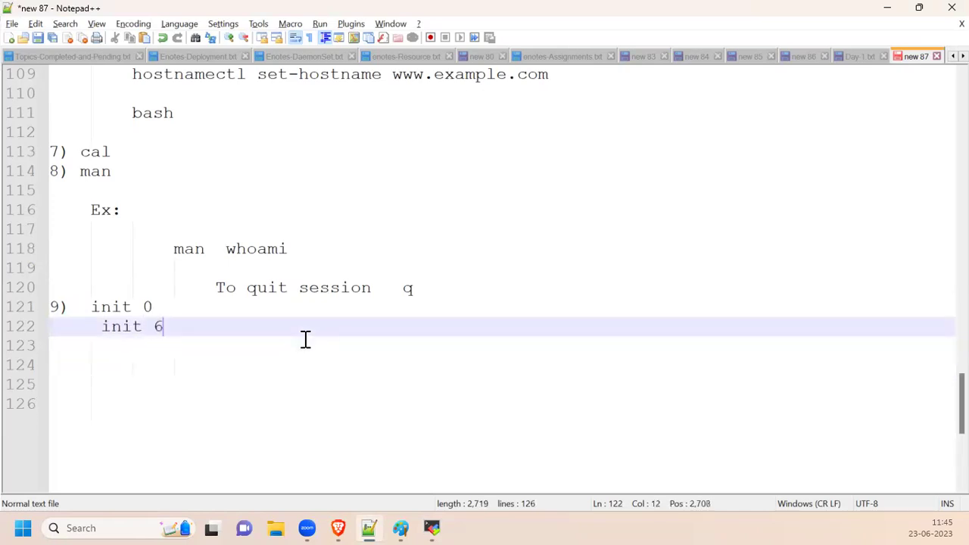
# Step: Put "init 0" on its own line below "9)", aligned with "init 6"
pyautogui.press('Left')
pyautogui.press('Left')
pyautogui.press('Left')
pyautogui.press('Left')
pyautogui.press('Left')
pyautogui.press('Up')
pyautogui.press('Return')
pyautogui.press('Tab')
pyautogui.press('Tab')
pyautogui.press('BackSpace')
pyautogui.press('BackSpace')
pyautogui.press('End')
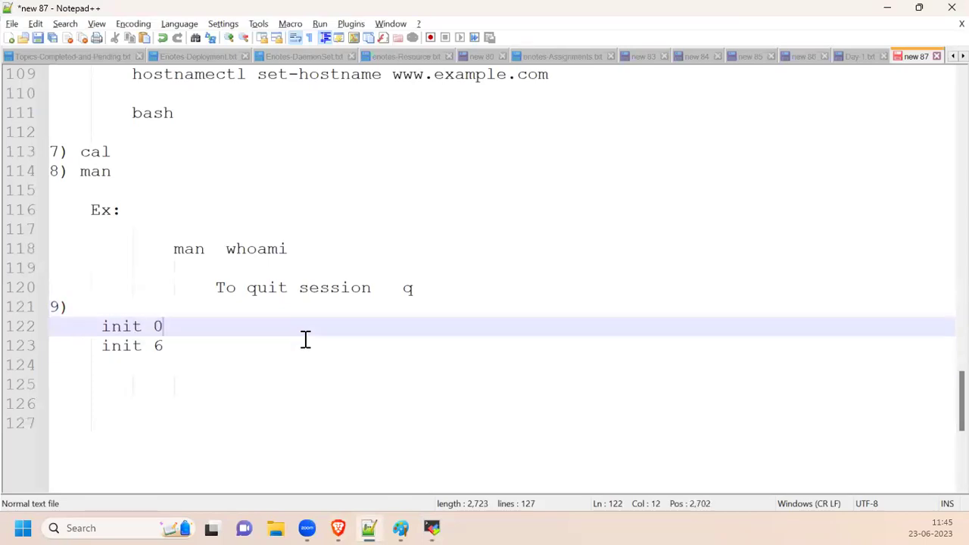
# Step: Annotate init 0 with "-> Shutdown" and init 6 with "-> Reboot", and add blank lines below them
pyautogui.write('-> Shutdown')
pyautogui.press('Down')
pyautogui.write('-> Reboot')
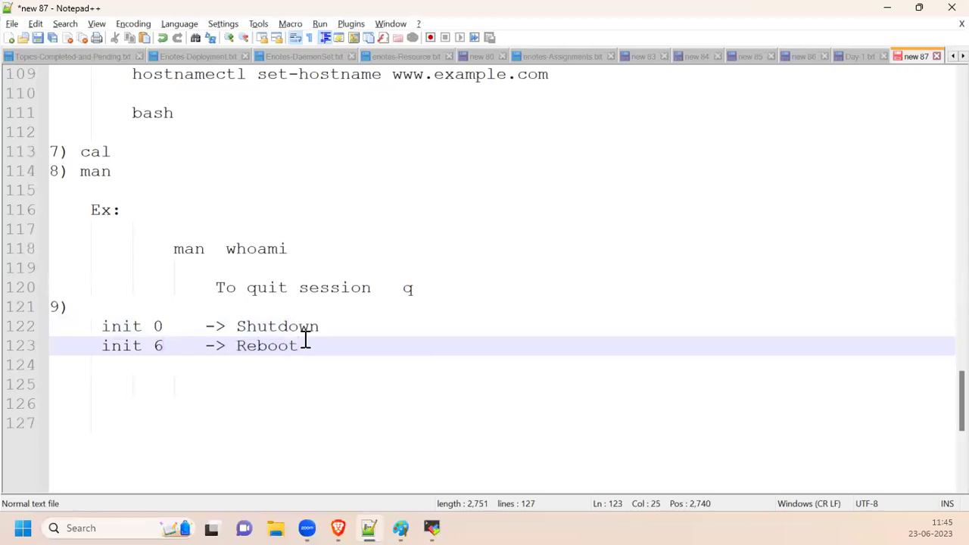
pyautogui.press('Return')
pyautogui.press('Return')
pyautogui.press('Return')
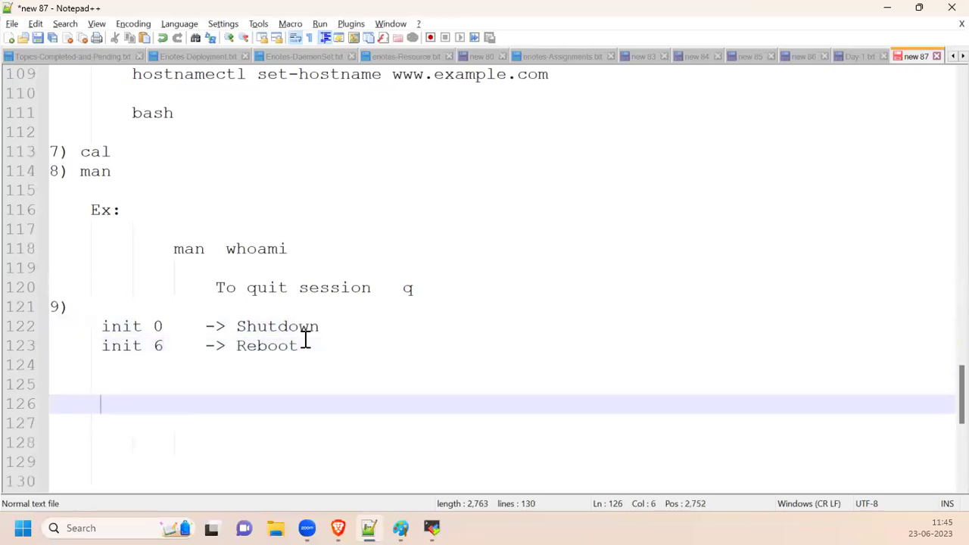
# Step: In the browser's EC2 console, refresh the instances, remove the running-state filter, and check the state of Ubuntu-Server
pyautogui.hotkey('alt', 'Tab')
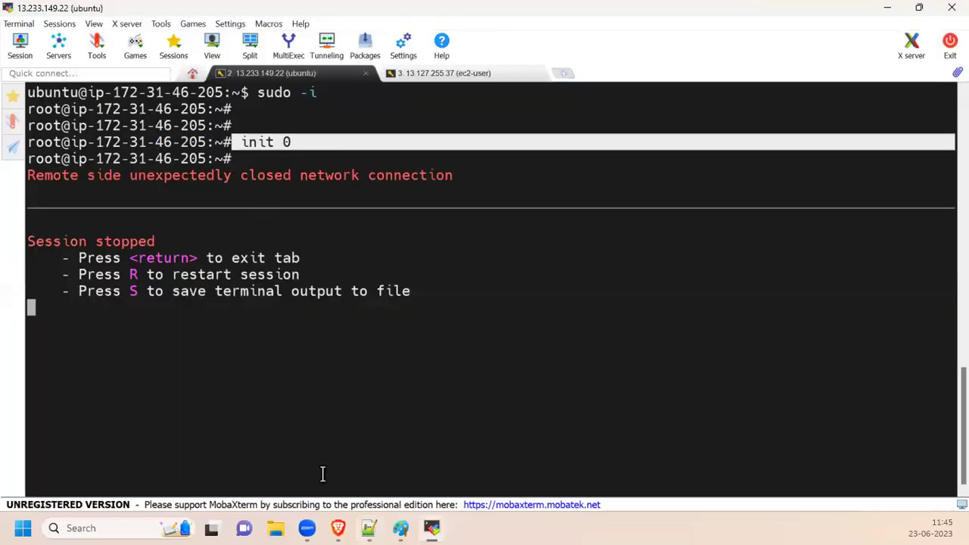
pyautogui.click(340, 524)
pyautogui.click(110, 17)
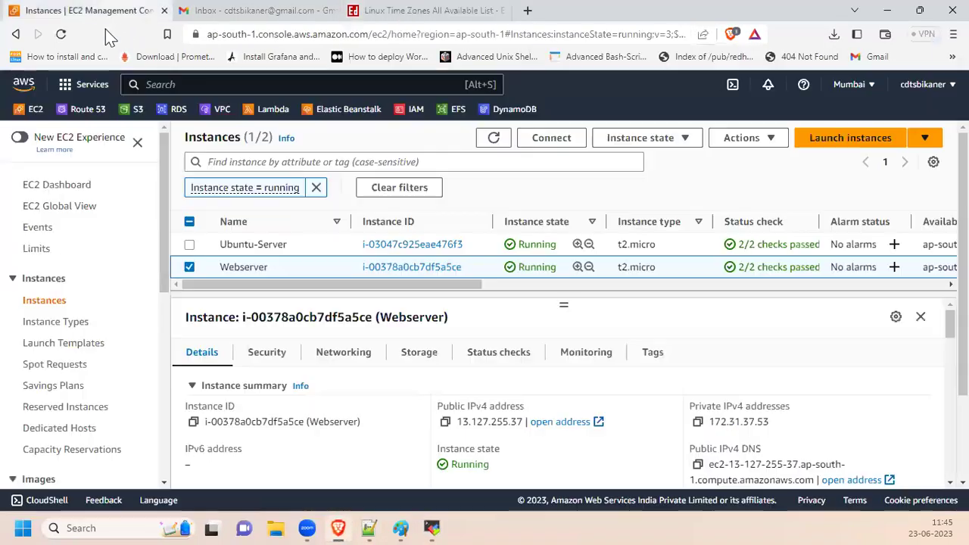
pyautogui.click(493, 140)
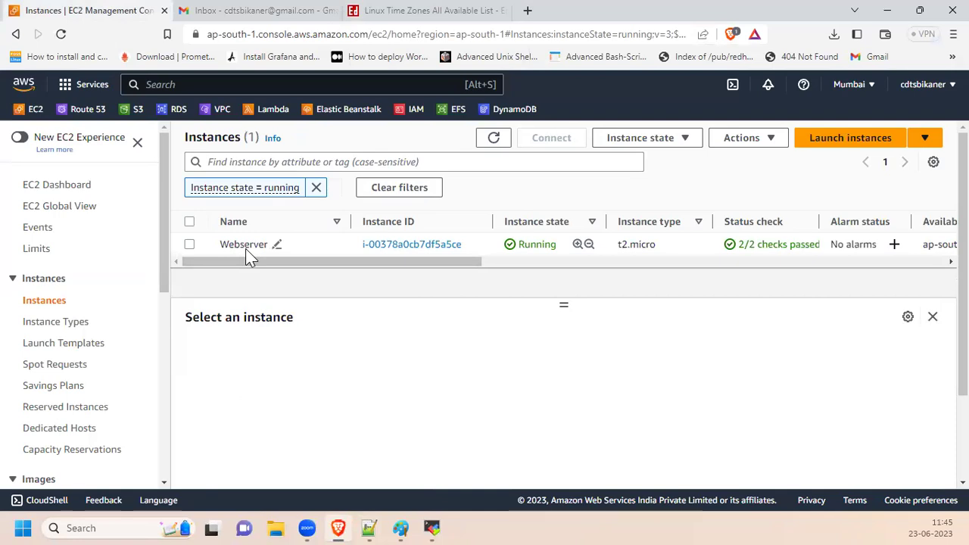
pyautogui.click(317, 188)
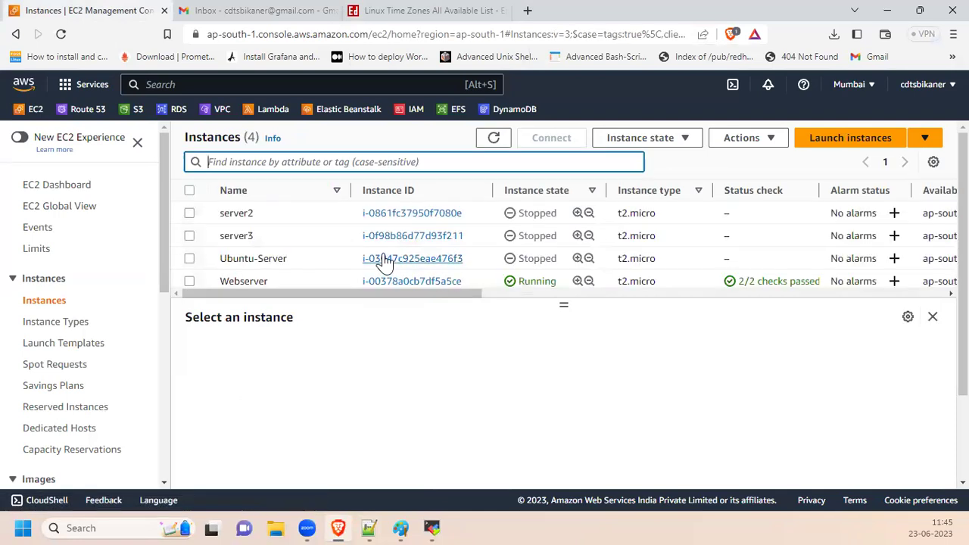
pyautogui.click(252, 261)
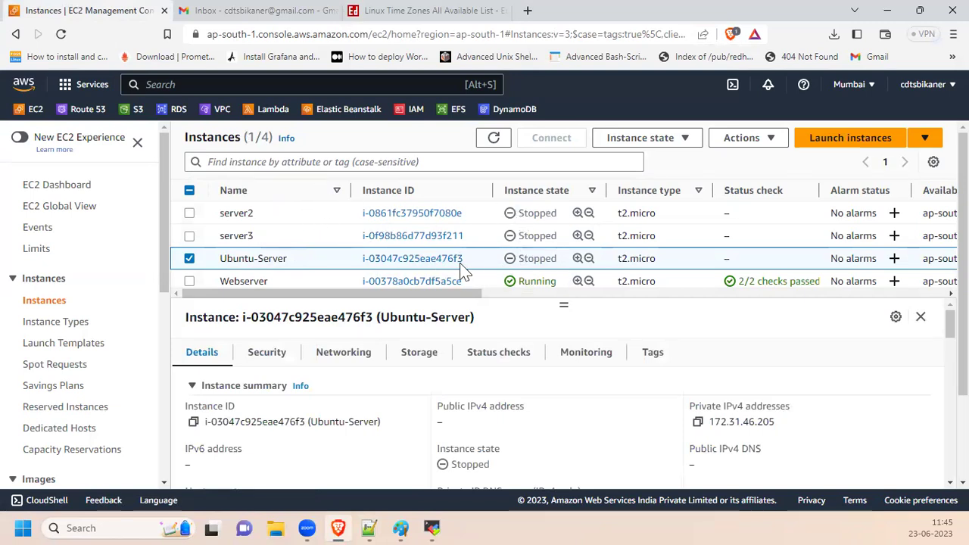
pyautogui.click(243, 260)
# Step: Switch to the Notepad++ notes and add item "10) mkdir" below the init 6 line, separated by a blank line
pyautogui.click(423, 522)
pyautogui.click(369, 527)
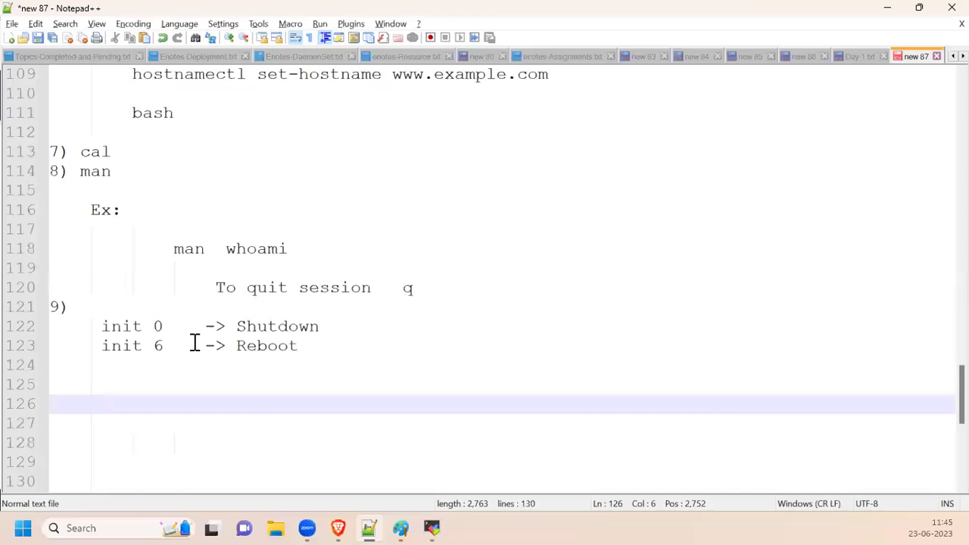
pyautogui.moveTo(97, 327); pyautogui.dragTo(173, 331)
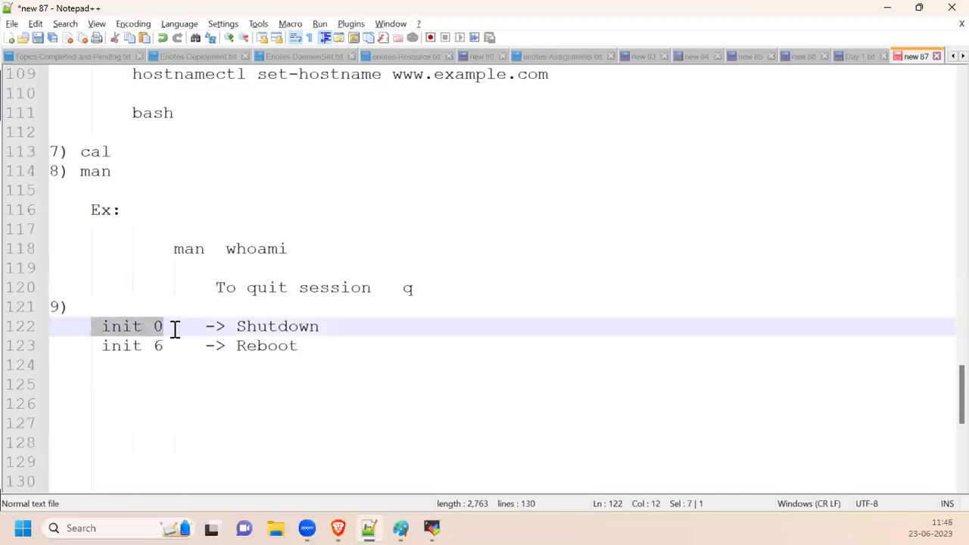
pyautogui.click(327, 346)
pyautogui.press('Return')
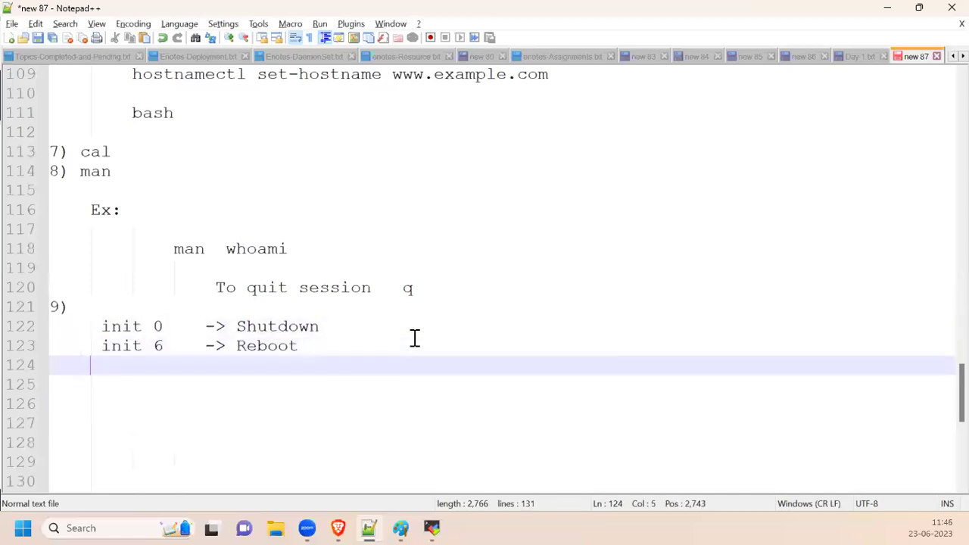
pyautogui.write('10)')
pyautogui.press('Left')
pyautogui.press('Left')
pyautogui.press('Left')
pyautogui.press('Left')
pyautogui.press('Return')
pyautogui.press('Right')
pyautogui.press('Right')
pyautogui.press('Right')
pyautogui.write('mkdir')
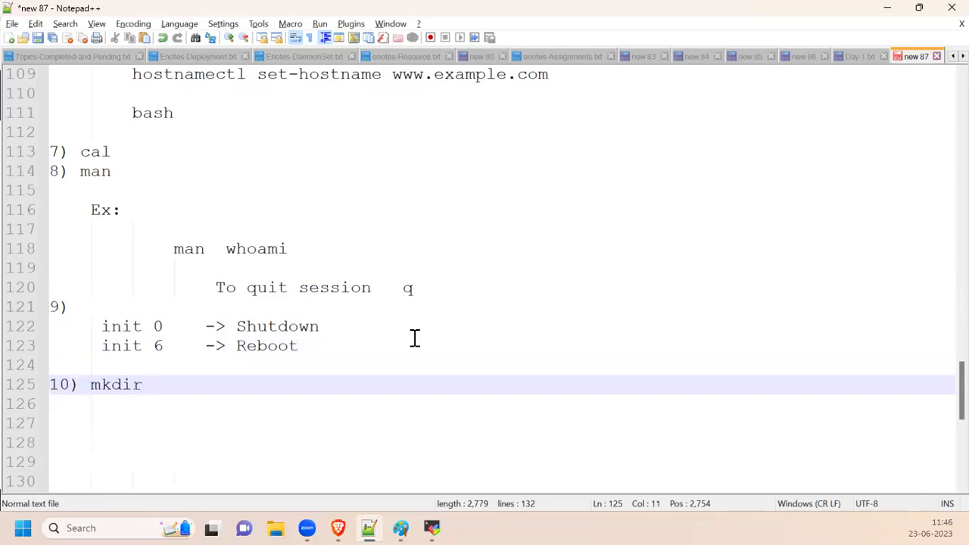
# Step: Add item "11) touch" below the mkdir item, with blank lines around it
pyautogui.scroll(-4, 415, 339)
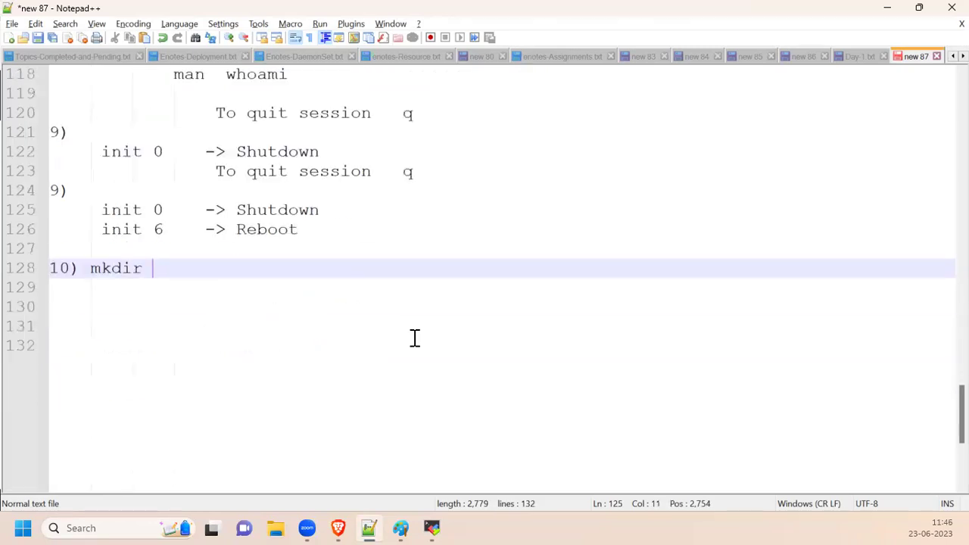
pyautogui.press('Return')
pyautogui.press('Return')
pyautogui.write('11')
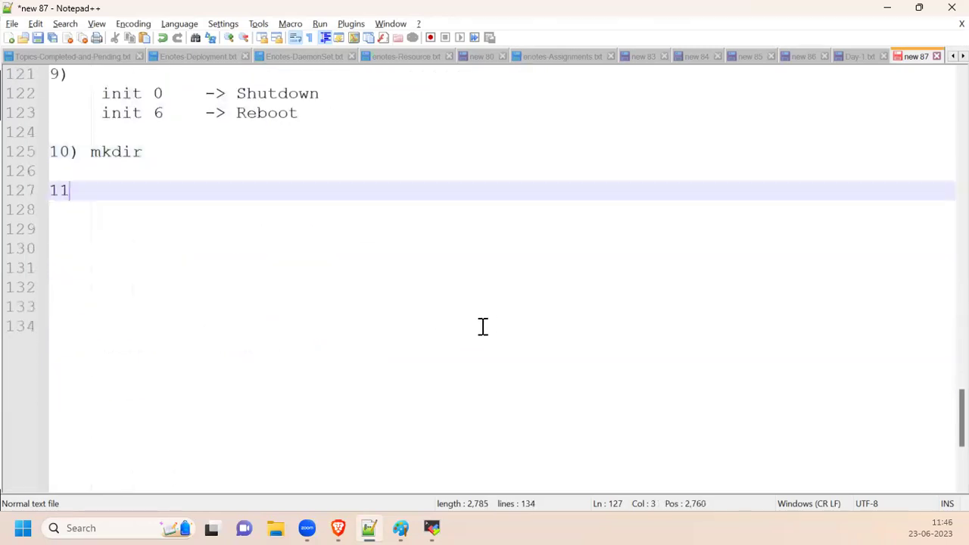
pyautogui.write(')  touch')
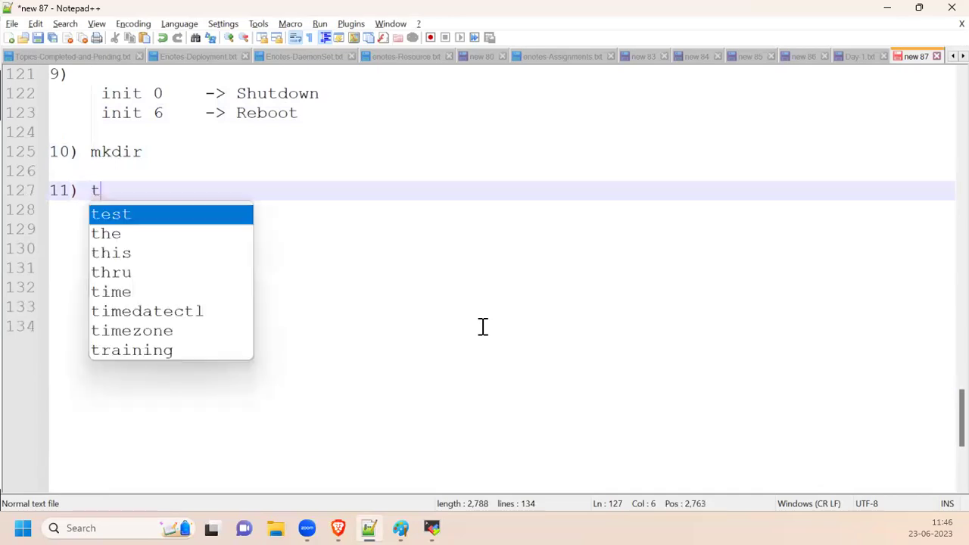
pyautogui.press('Return')
pyautogui.press('Return')
# Step: Add item "12) ls" to the command list, followed by a blank line
pyautogui.write('12)  ')
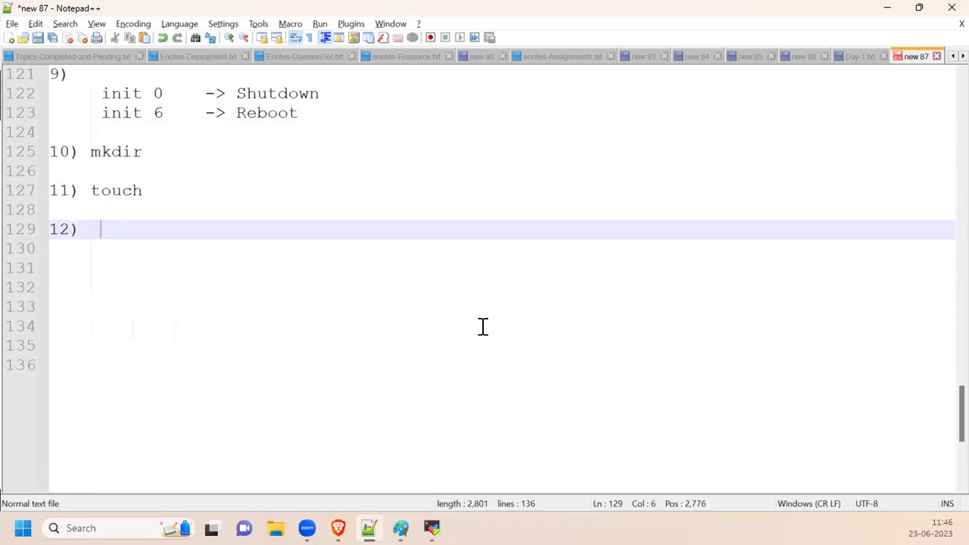
pyautogui.write('ls l')
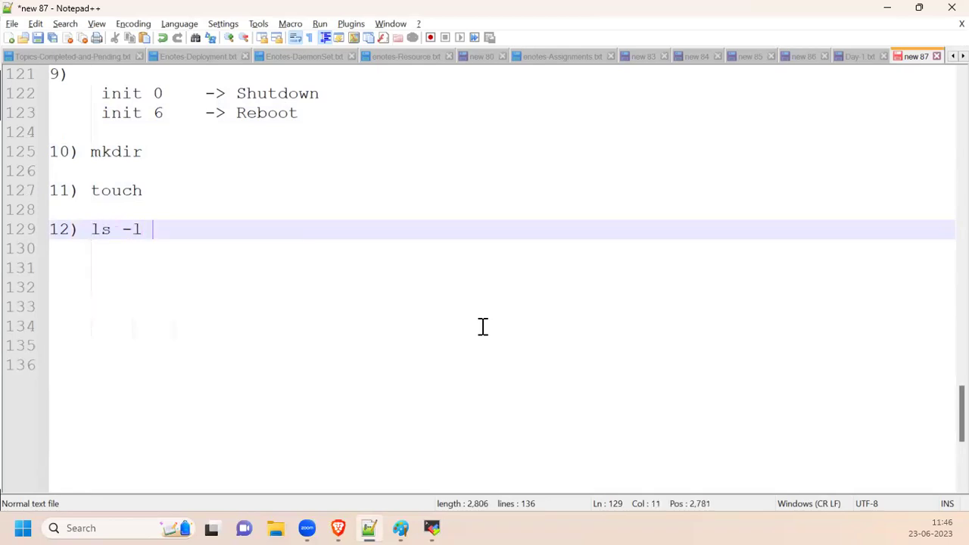
pyautogui.press('BackSpace')
pyautogui.press('BackSpace')
pyautogui.press('Return')
pyautogui.press('Return')
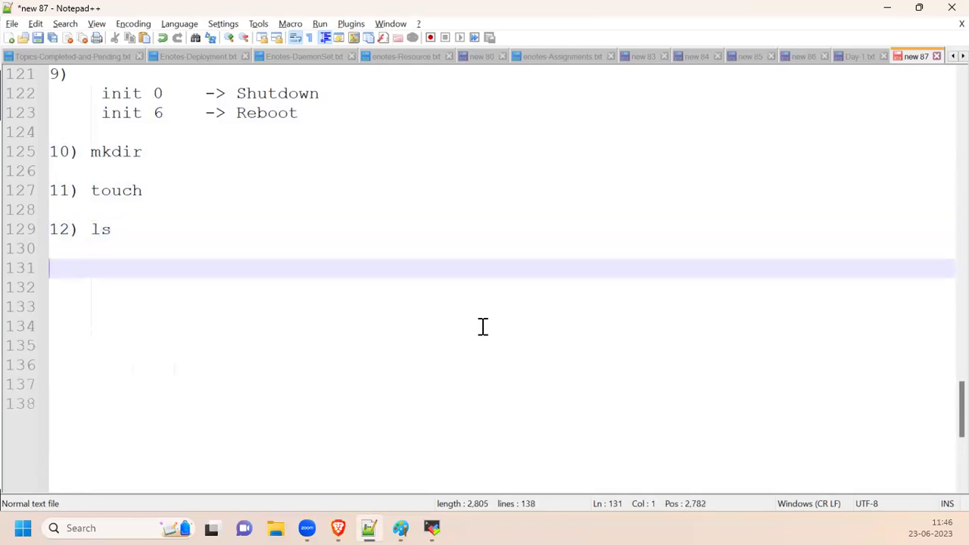
# Step: List the variants ls -l, ls -ltr, ls -la and ls -ld on separate indented lines under the ls item
pyautogui.write('ls -l')
pyautogui.press('Return')
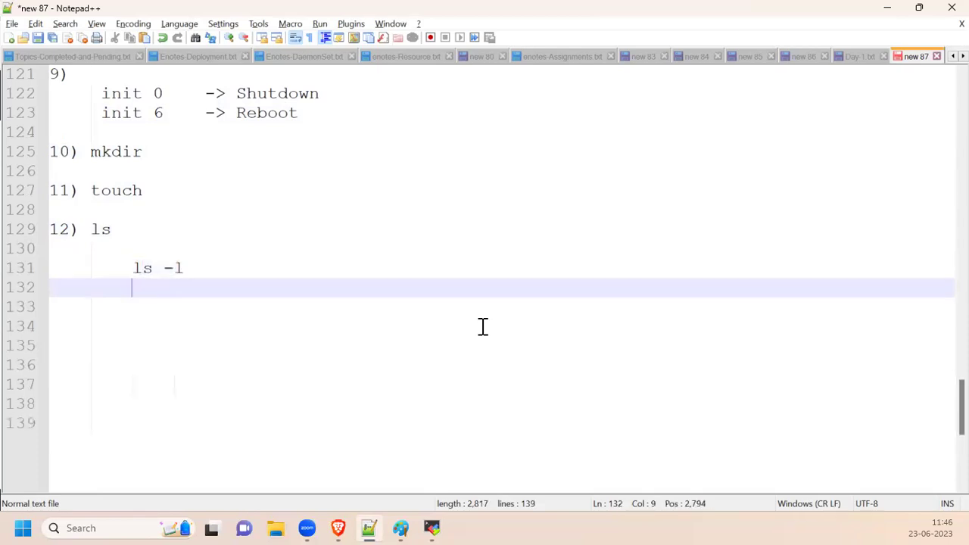
pyautogui.write('ls -ltr')
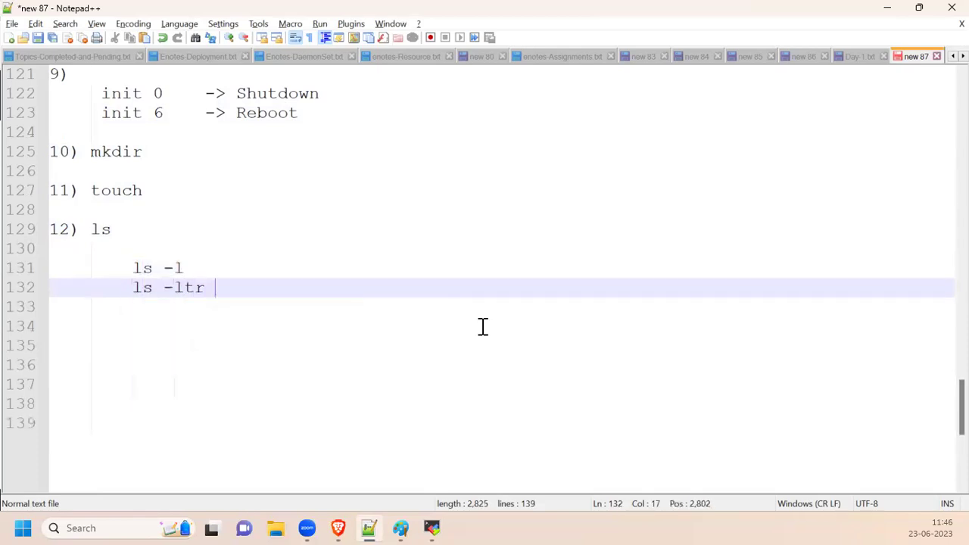
pyautogui.press('Return')
pyautogui.write('ls -la')
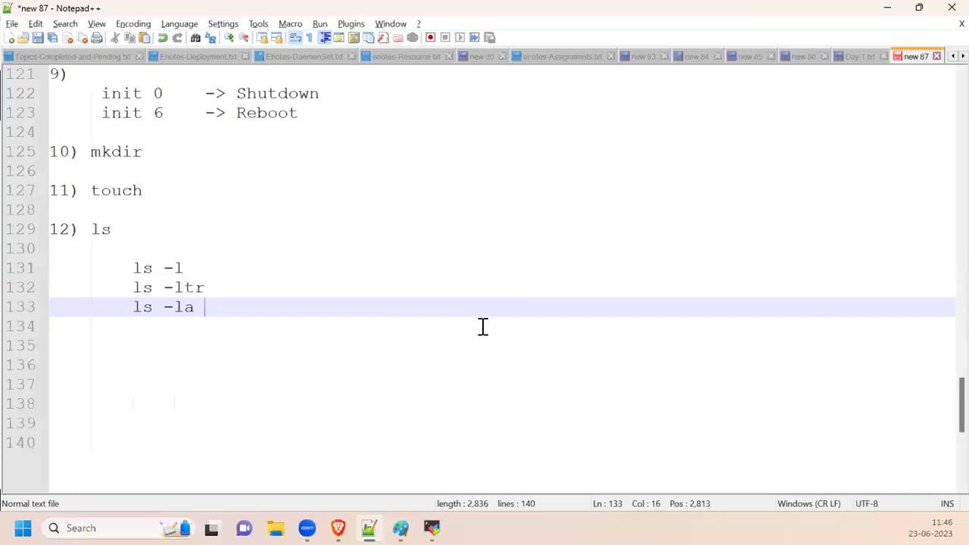
pyautogui.press('Return')
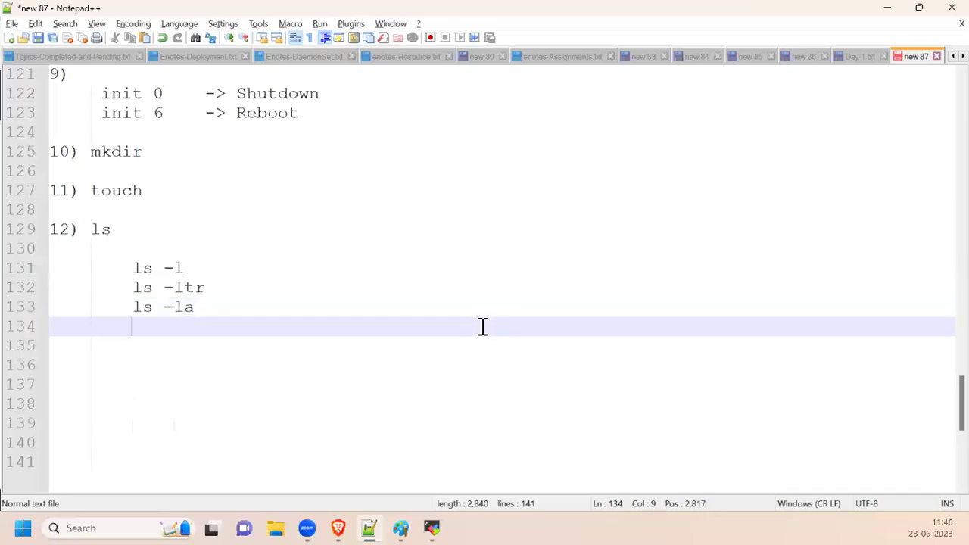
pyautogui.write('ls -ld')
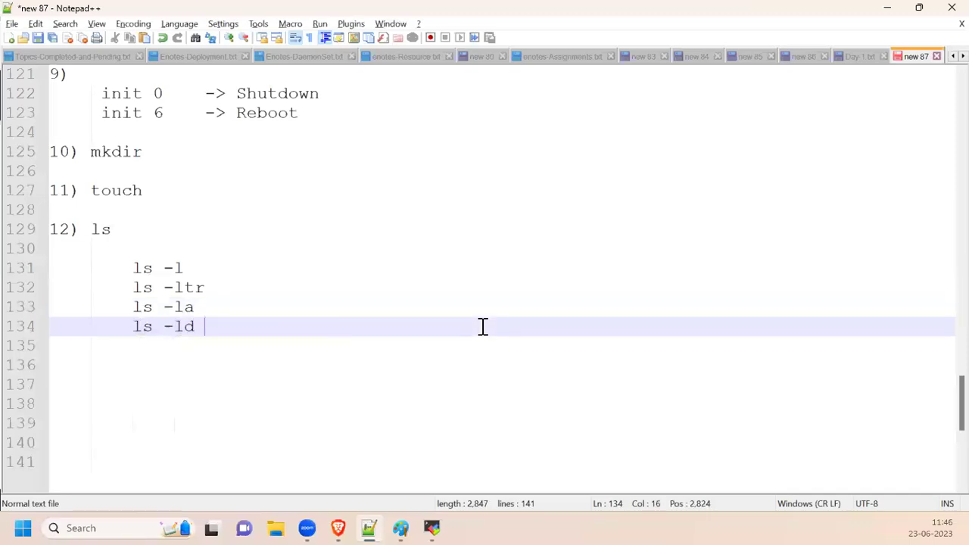
# Step: Add item "13) cat" at the line start below the ls variants, separated by a blank line
pyautogui.press('Return')
pyautogui.press('BackSpace')
pyautogui.press('BackSpace')
pyautogui.write('13) cat')
pyautogui.press('Left')
pyautogui.press('Left')
pyautogui.press('Left')
pyautogui.press('Left')
pyautogui.press('Return')
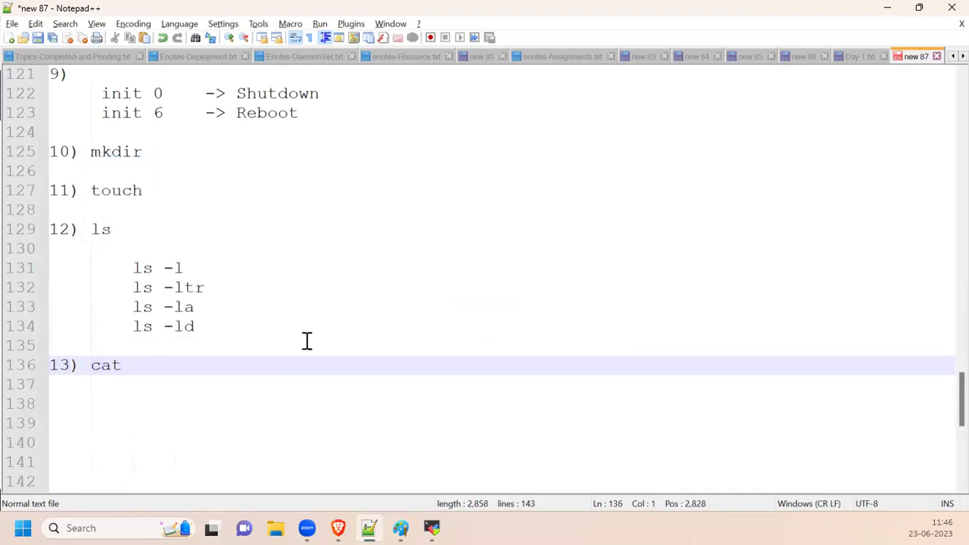
# Step: Highlight items 10 to 13, and add item "14) history" below cat after a blank line
pyautogui.moveTo(50, 151); pyautogui.dragTo(189, 358)
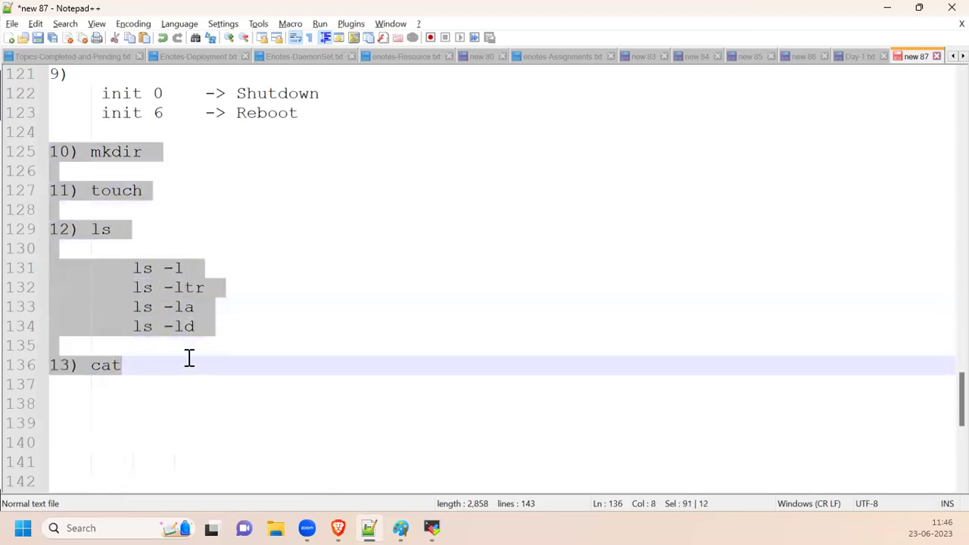
pyautogui.click(142, 370)
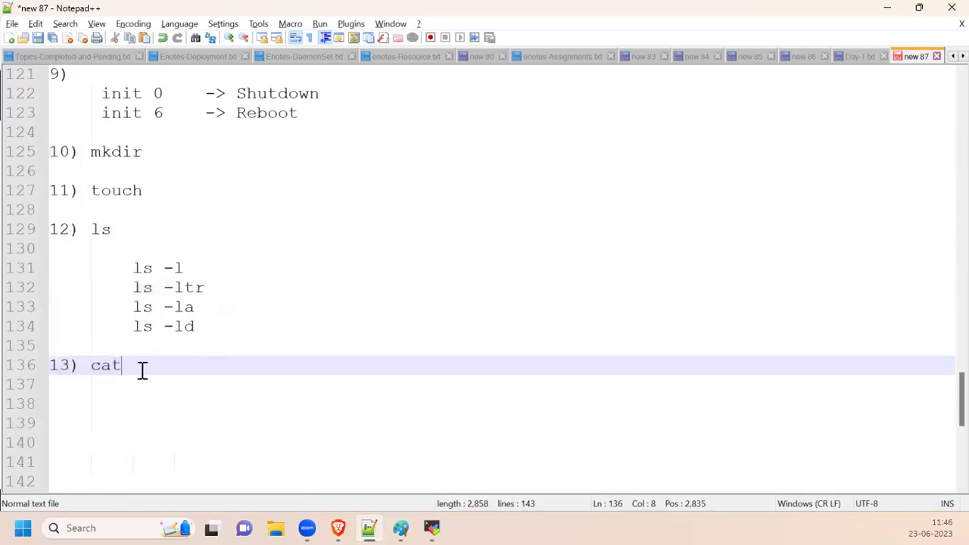
pyautogui.press('Return')
pyautogui.press('Return')
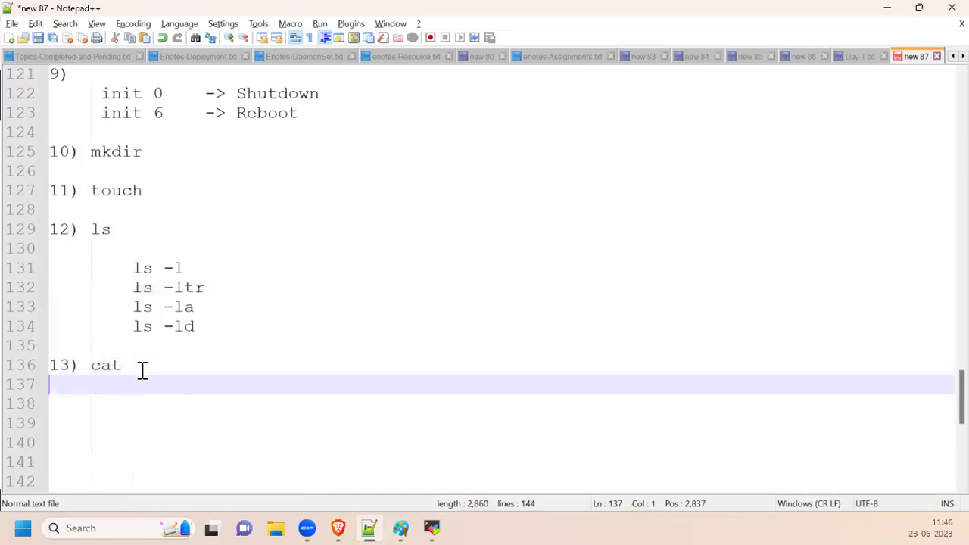
pyautogui.write('14) histotty')
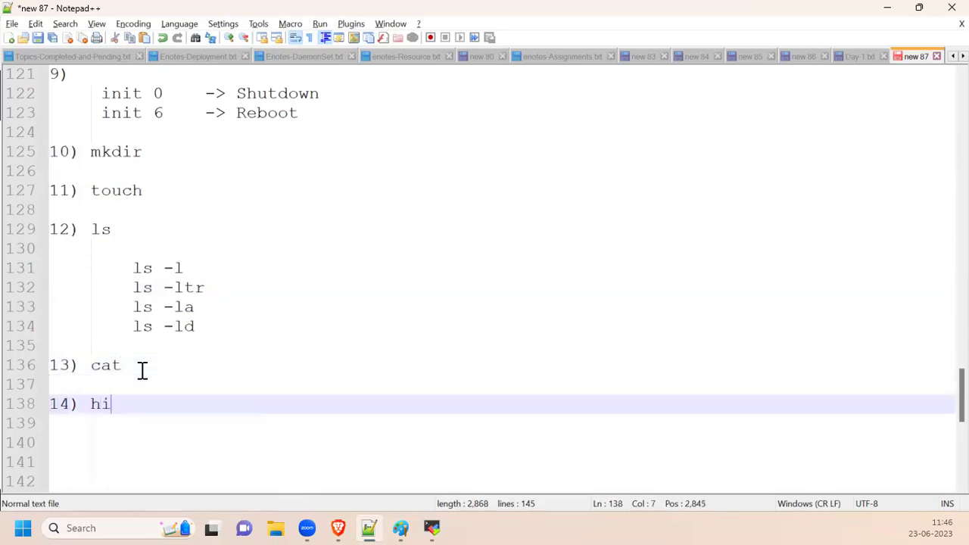
pyautogui.press('BackSpace')
pyautogui.press('BackSpace')
pyautogui.press('BackSpace')
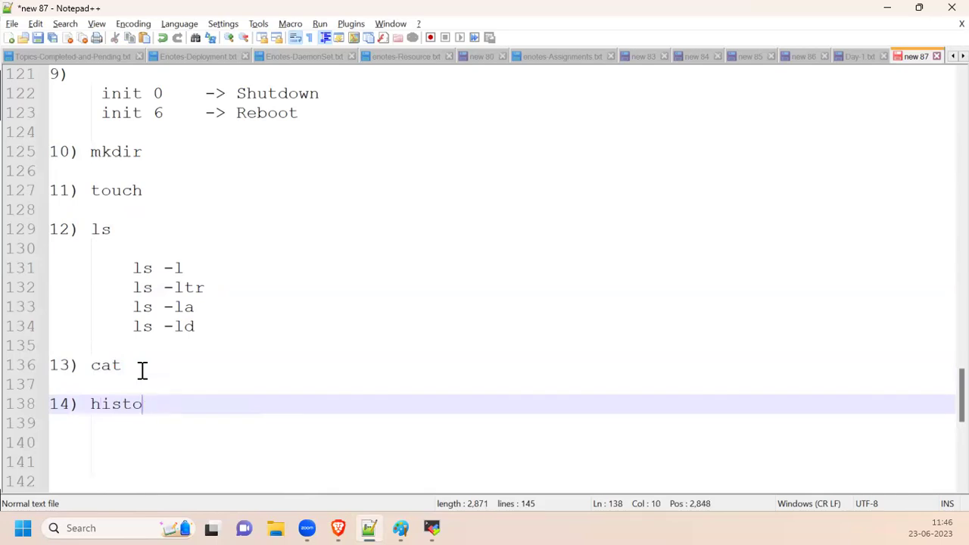
pyautogui.write('ry')
# Step: Review the numbered command list in the notes and highlight items 10 to 14, from mkdir to history
pyautogui.scroll(13, 176, 404)
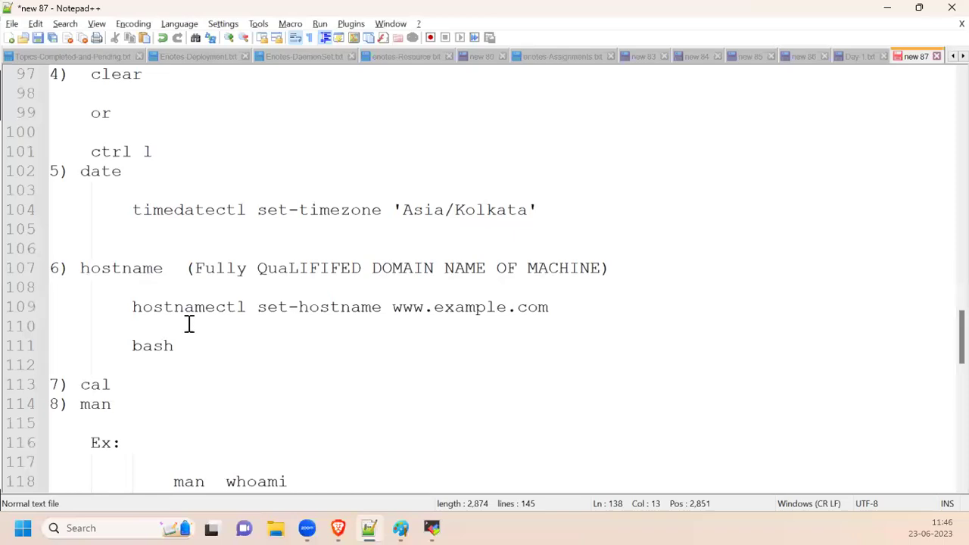
pyautogui.scroll(-12, 189, 319)
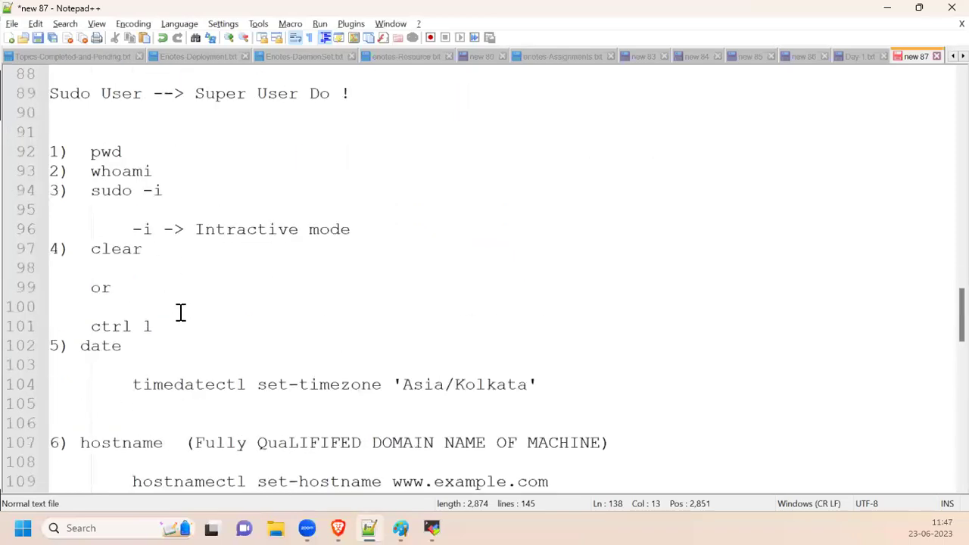
pyautogui.scroll(-3, 174, 326)
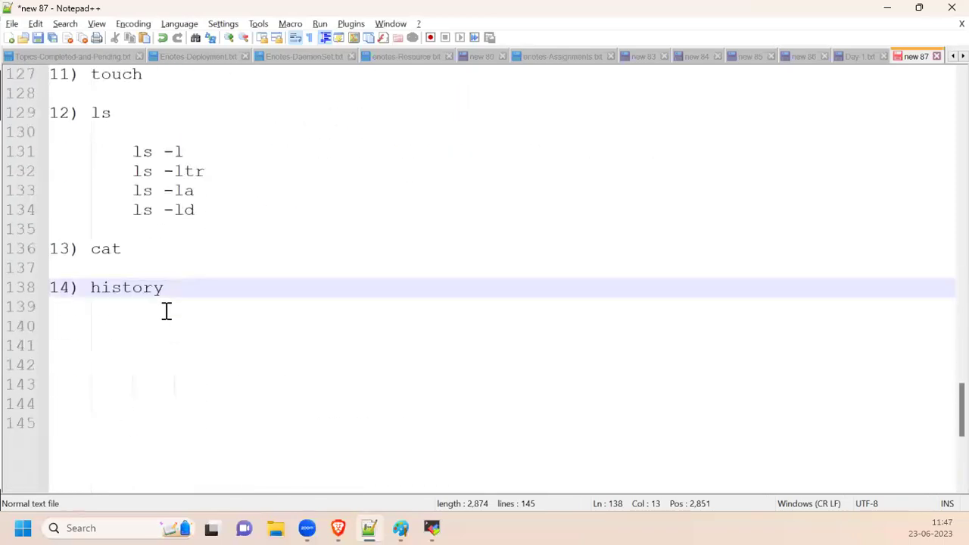
pyautogui.scroll(2, 126, 245)
pyautogui.scroll(2, 100, 232)
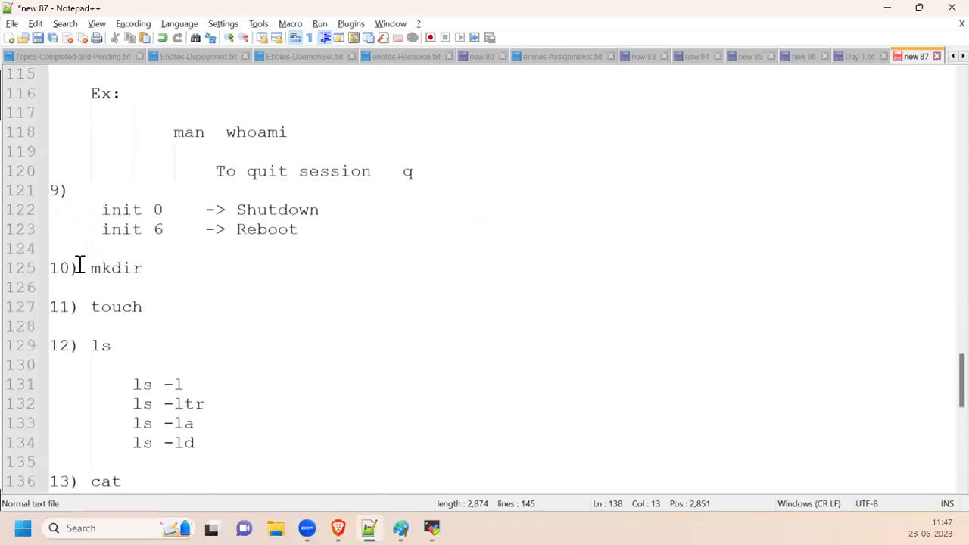
pyautogui.moveTo(52, 268); pyautogui.dragTo(121, 428)
pyautogui.scroll(-3, 119, 407)
pyautogui.click(167, 350)
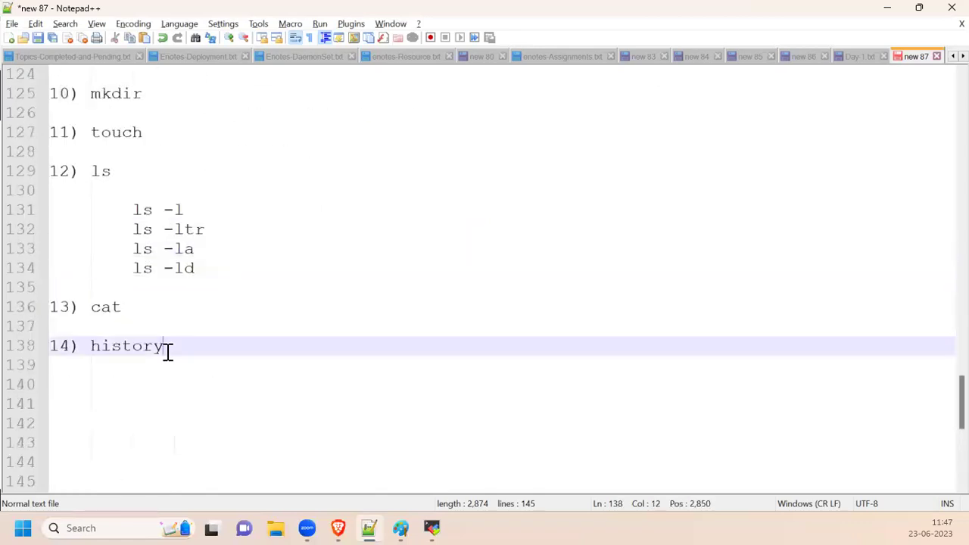
pyautogui.moveTo(182, 346); pyautogui.dragTo(50, 93)
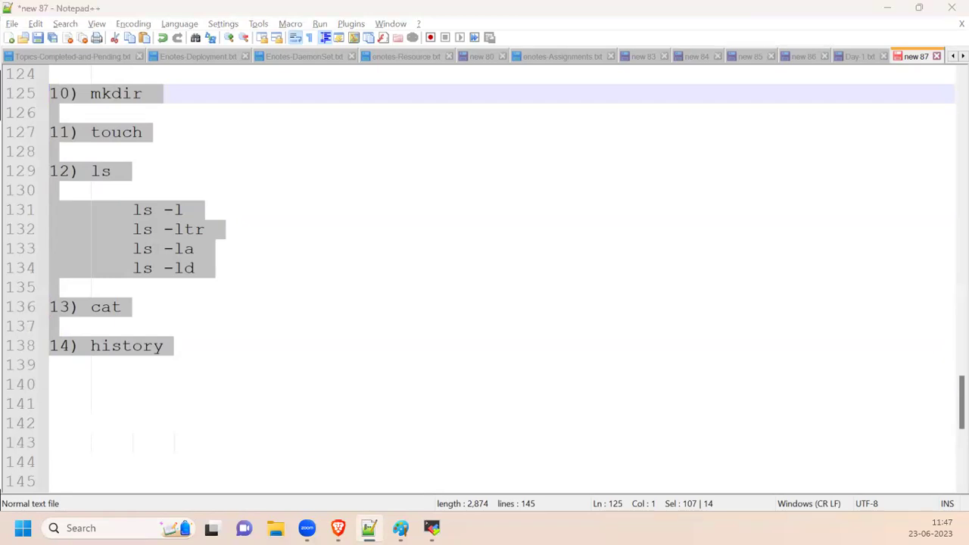
# Step: Switch to the MobaXterm ec2-user session, clear the terminal, open a root shell with sudo -i, and clear it again
pyautogui.hotkey('alt', 'Tab')
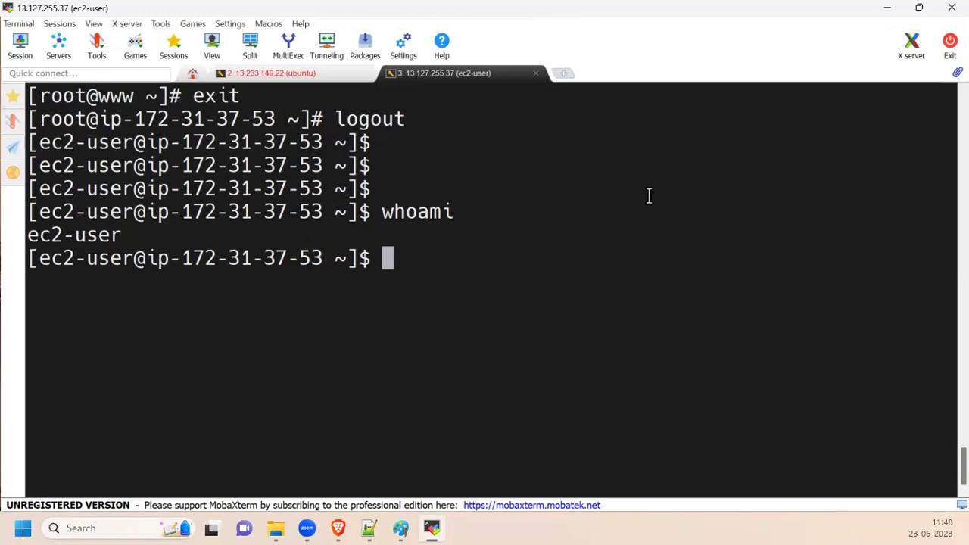
pyautogui.hotkey('ctrl', 'l')
pyautogui.press('Up')
pyautogui.press('Up')
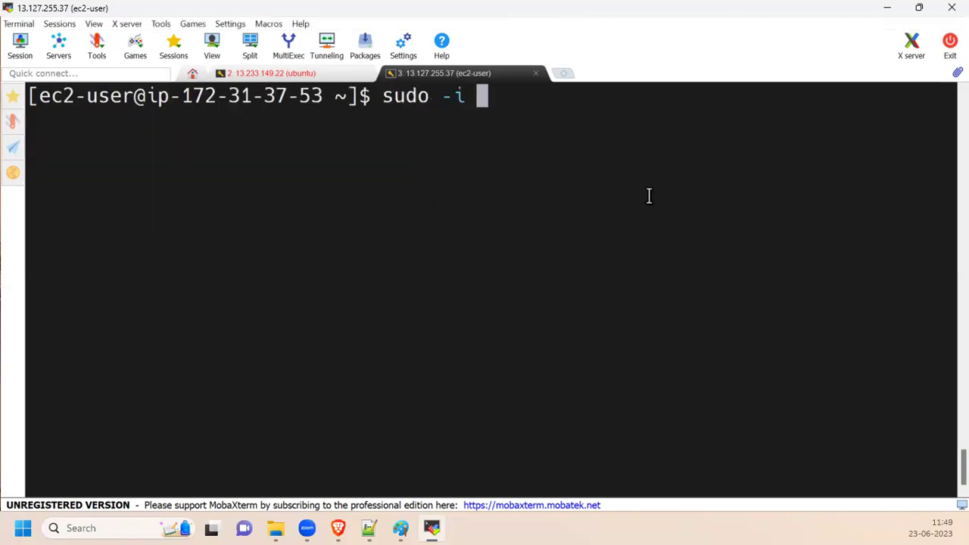
pyautogui.press('Return')
pyautogui.hotkey('ctrl', 'l')
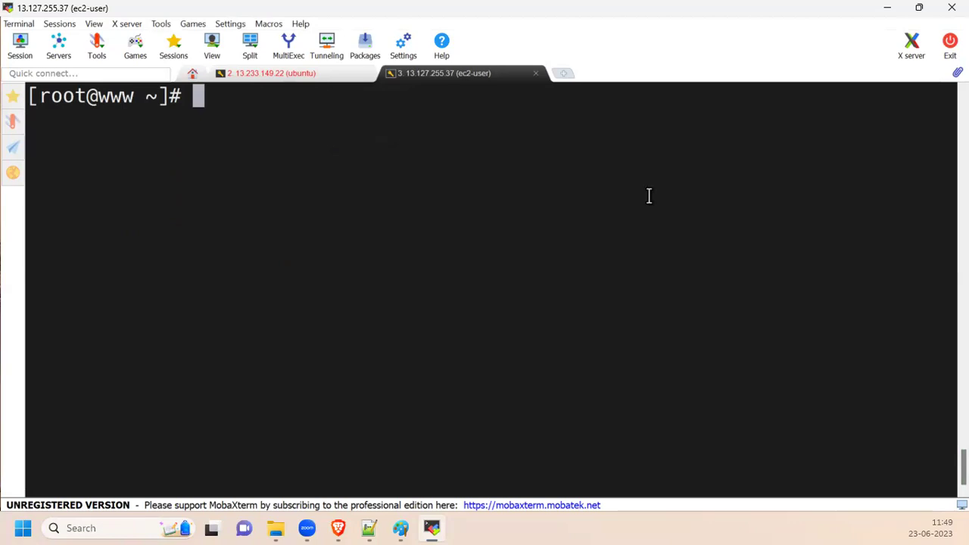
# Step: Log out of the root shell to return to the ec2-user prompt
pyautogui.hotkey('ctrl', 'd')
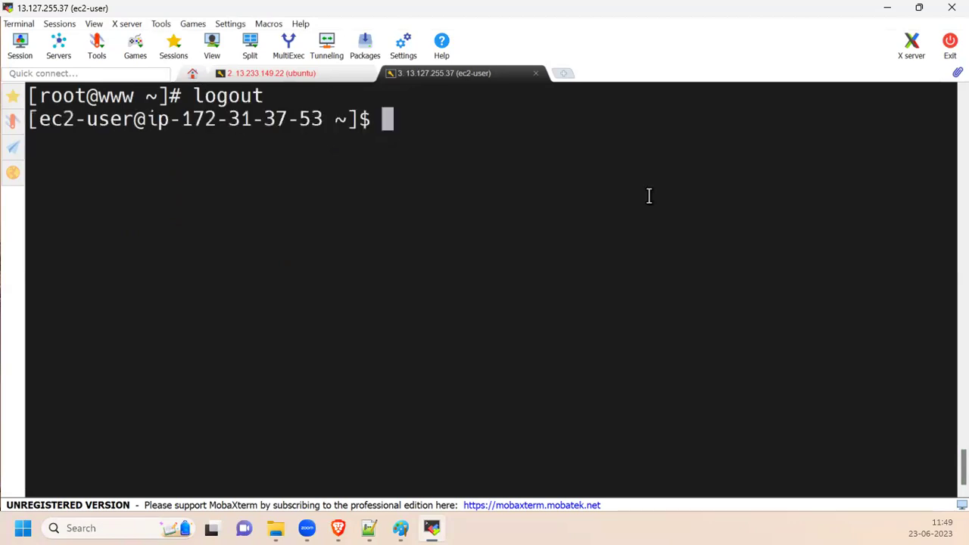
pyautogui.press('Return')
pyautogui.press('Return')
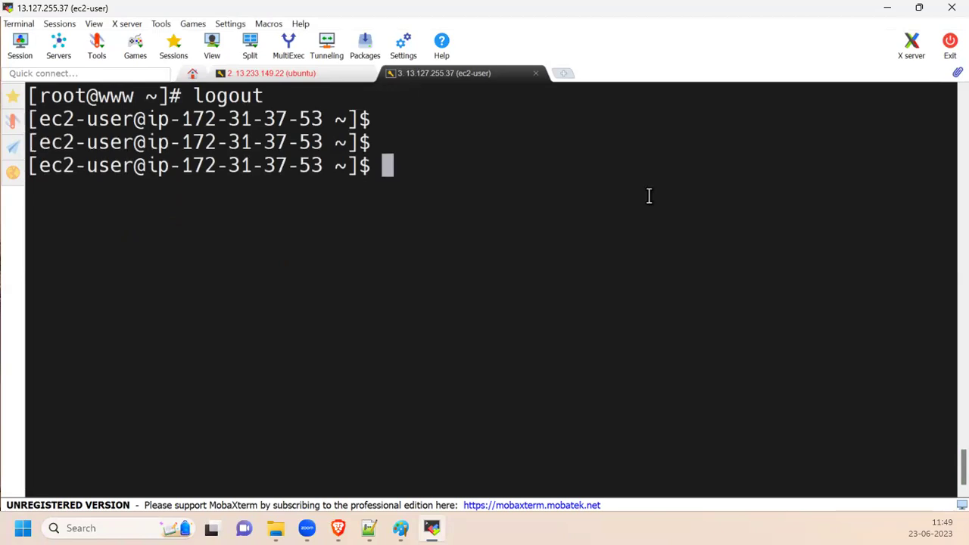
# Step: Enter ls -la at the ec2-user prompt without running it, and highlight the ls -l and ls -la entries in the Notepad++ notes
pyautogui.write('ls -la')
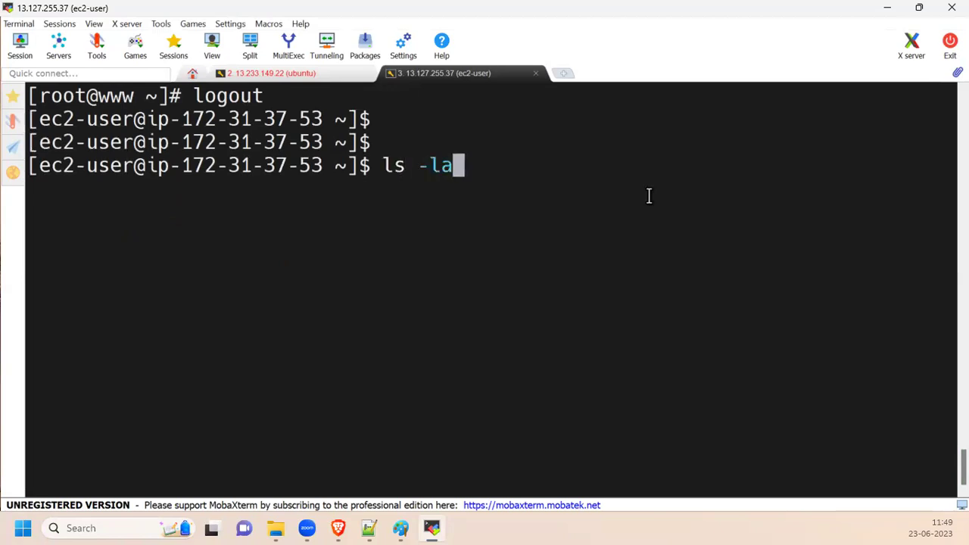
pyautogui.click(369, 528)
pyautogui.scroll(1, 151, 203)
pyautogui.moveTo(134, 190); pyautogui.dragTo(195, 194)
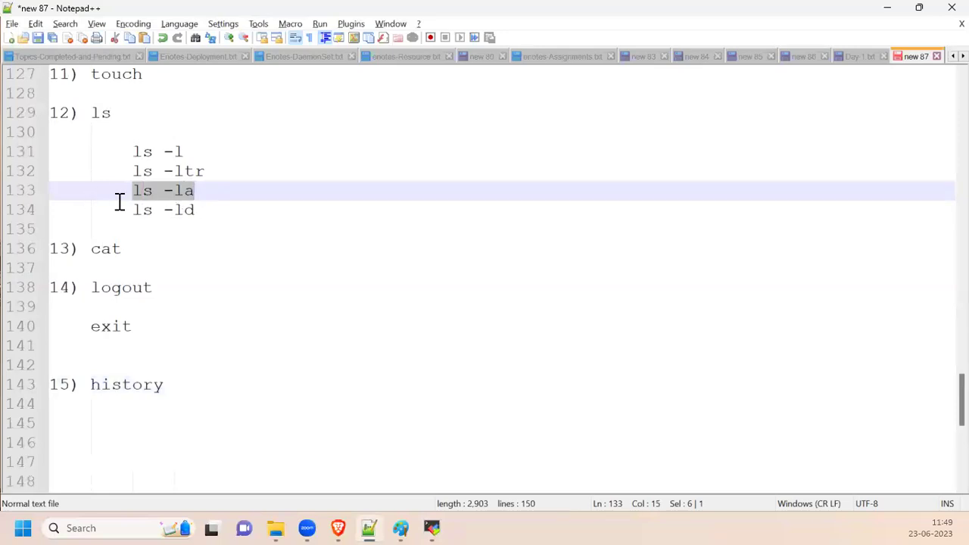
pyautogui.click(173, 190)
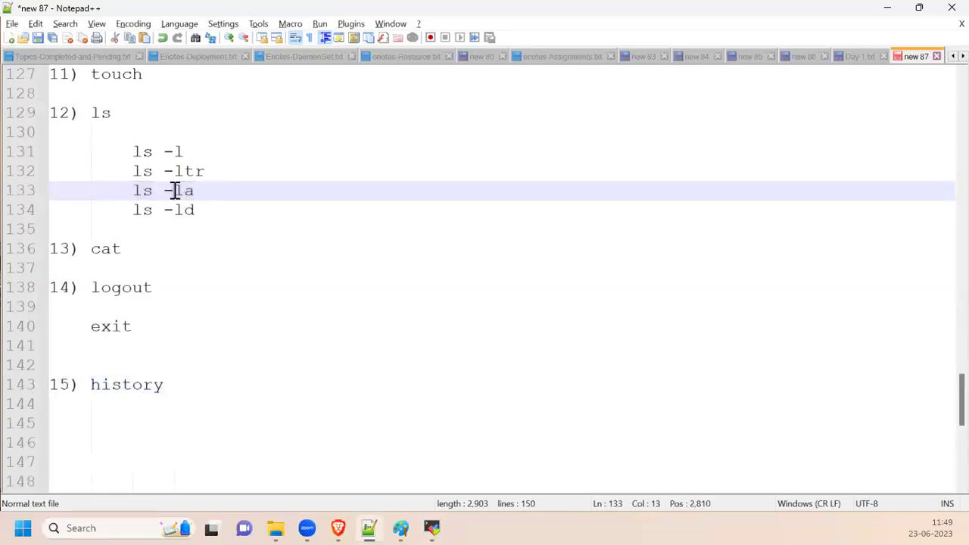
pyautogui.moveTo(134, 190); pyautogui.dragTo(194, 191)
pyautogui.moveTo(134, 152); pyautogui.dragTo(191, 153)
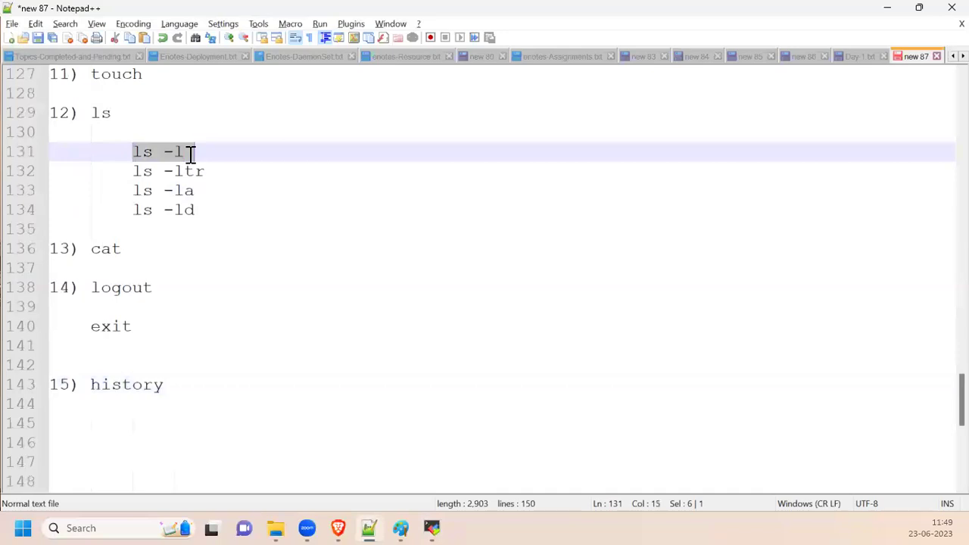
pyautogui.moveTo(194, 191); pyautogui.dragTo(126, 190)
pyautogui.click(184, 190)
pyautogui.doubleClick(184, 190)
pyautogui.press('End')
# Step: Return to MobaXterm, run the prepared ls -la command, and highlight the command and the .ssh entry in the listing
pyautogui.click(887, 9)
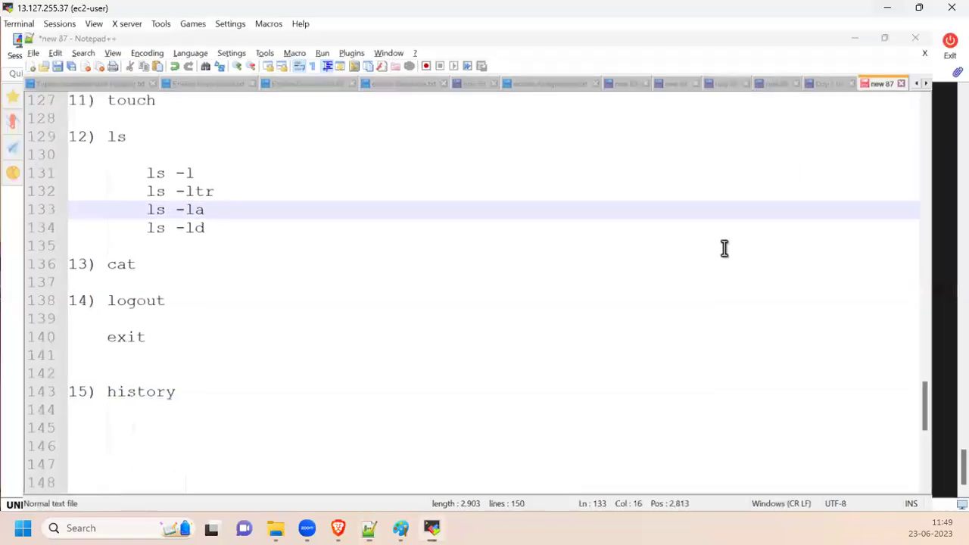
pyautogui.press('Return')
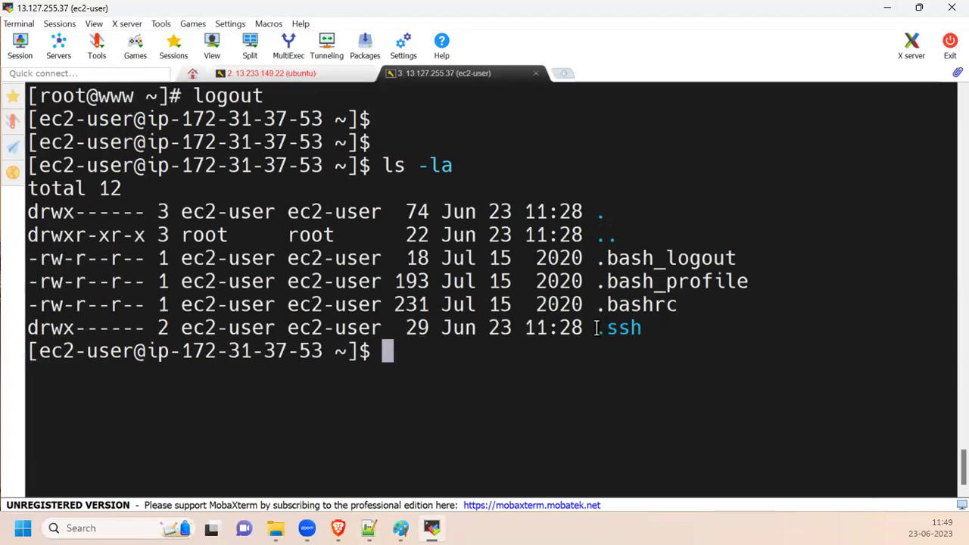
pyautogui.moveTo(596, 328); pyautogui.dragTo(650, 331)
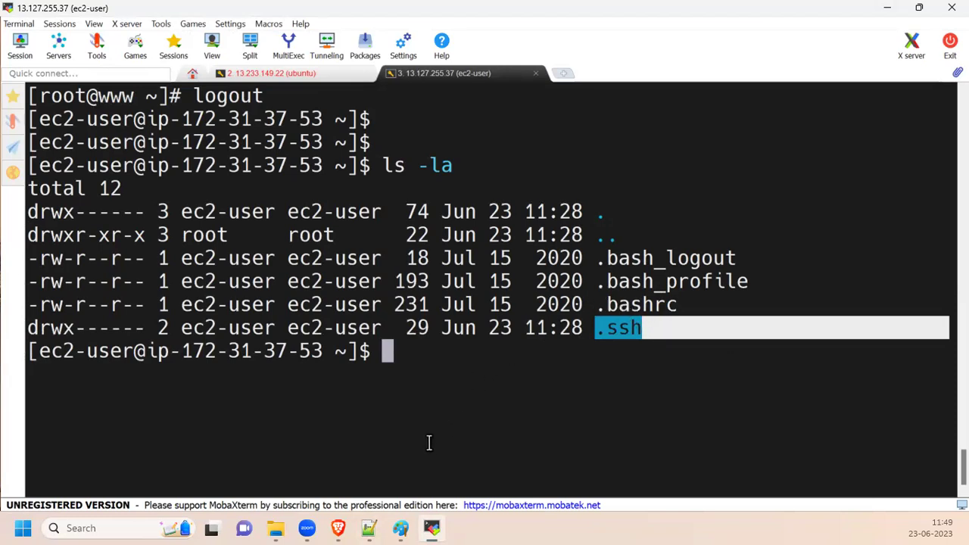
pyautogui.click(415, 168)
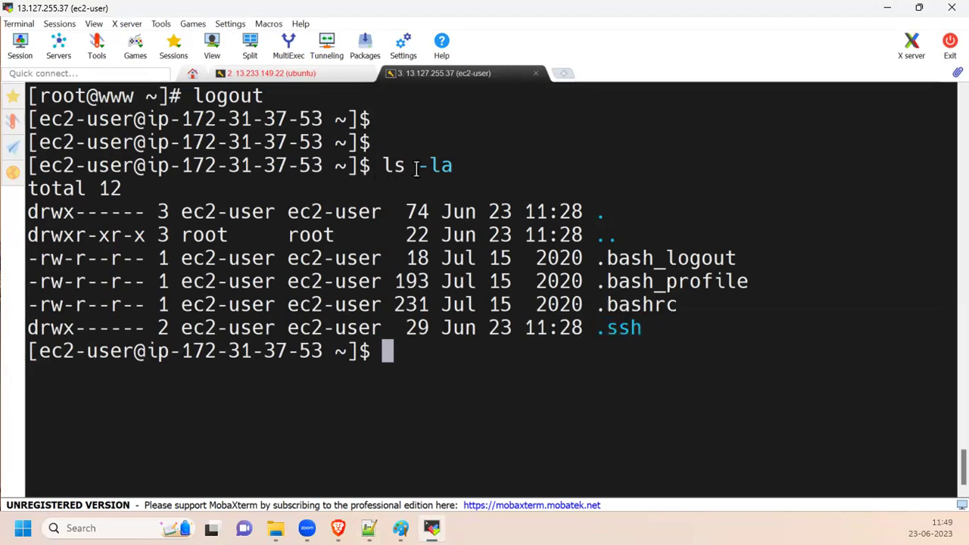
pyautogui.moveTo(415, 168); pyautogui.dragTo(455, 167)
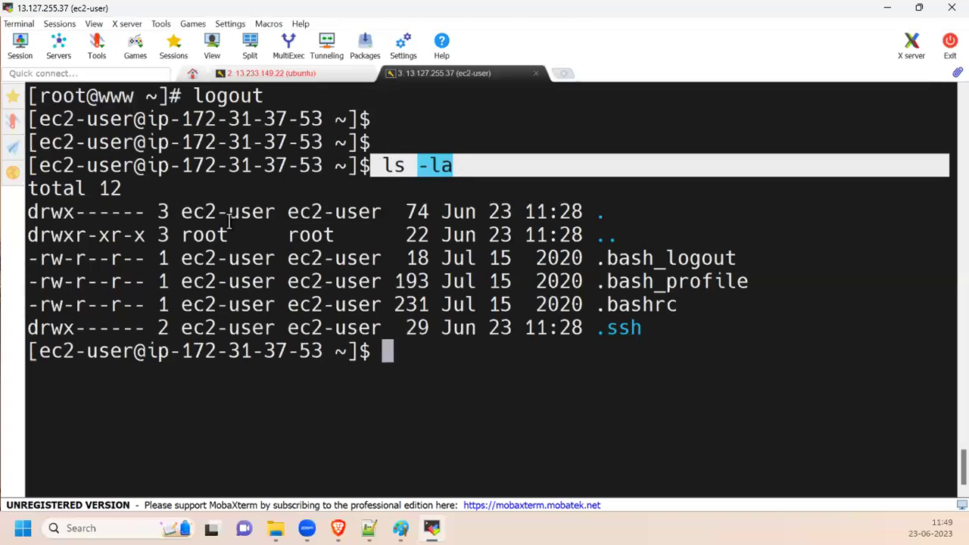
pyautogui.moveTo(595, 327)
pyautogui.mouseDown()
pyautogui.moveTo(641, 327)
pyautogui.moveTo(600, 327)
pyautogui.mouseUp()
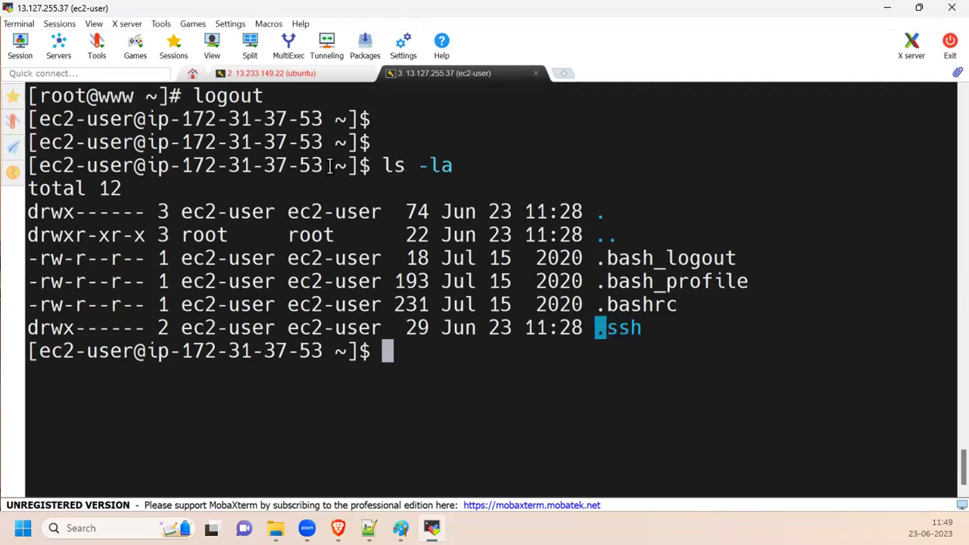
pyautogui.moveTo(371, 165); pyautogui.dragTo(474, 177)
pyautogui.moveTo(595, 328); pyautogui.dragTo(650, 331)
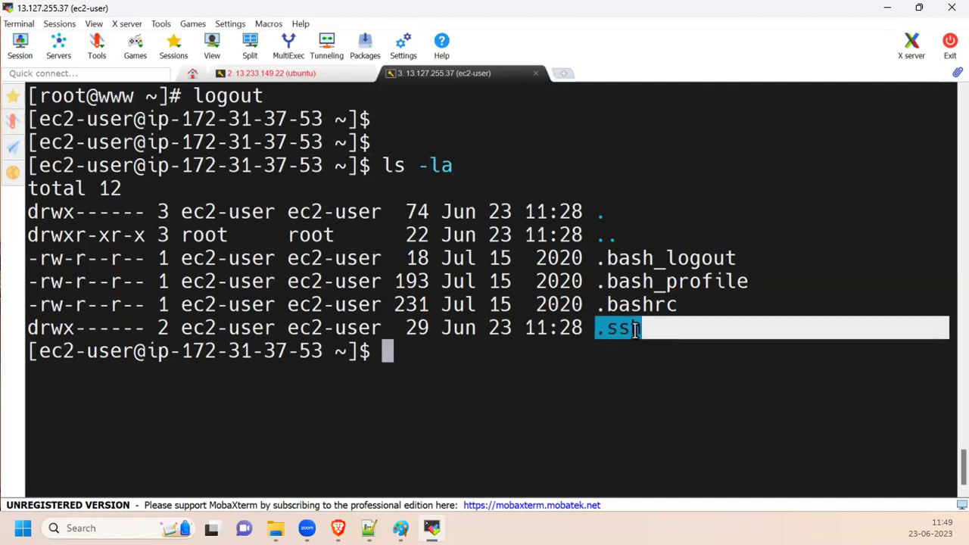
pyautogui.moveTo(34, 328); pyautogui.dragTo(646, 328)
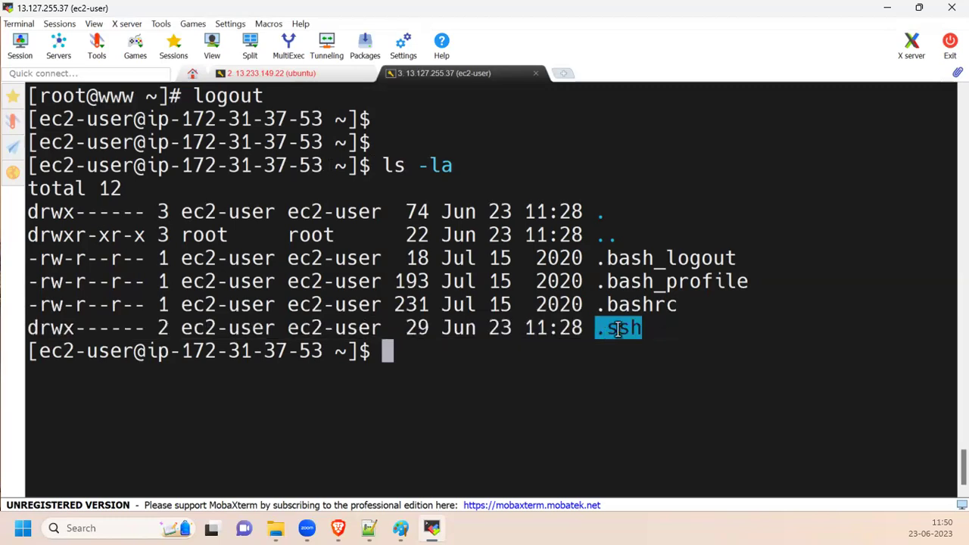
# Step: Clear the terminal, display .ssh/authorized_keys with cat, and highlight the public key text
pyautogui.hotkey('ctrl', 'l')
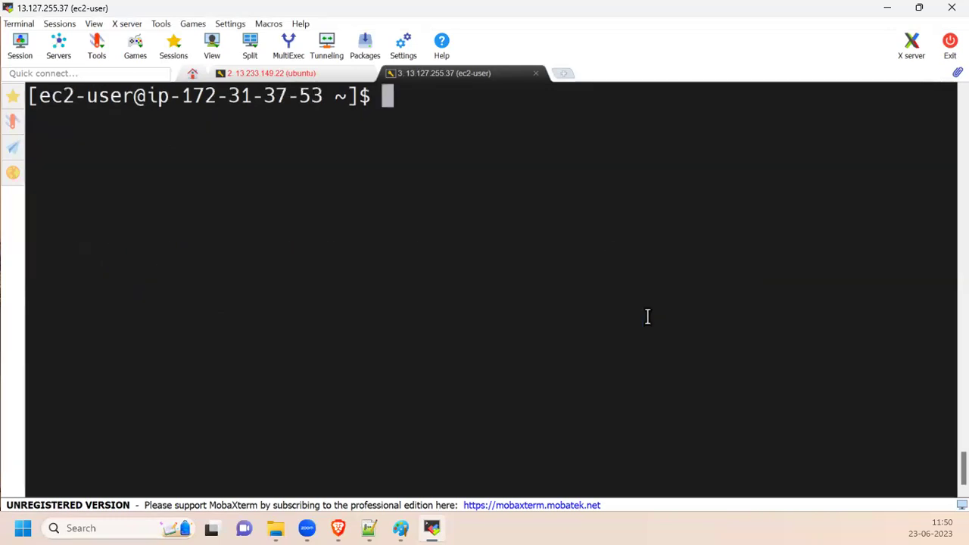
pyautogui.write('cat  .ssh/')
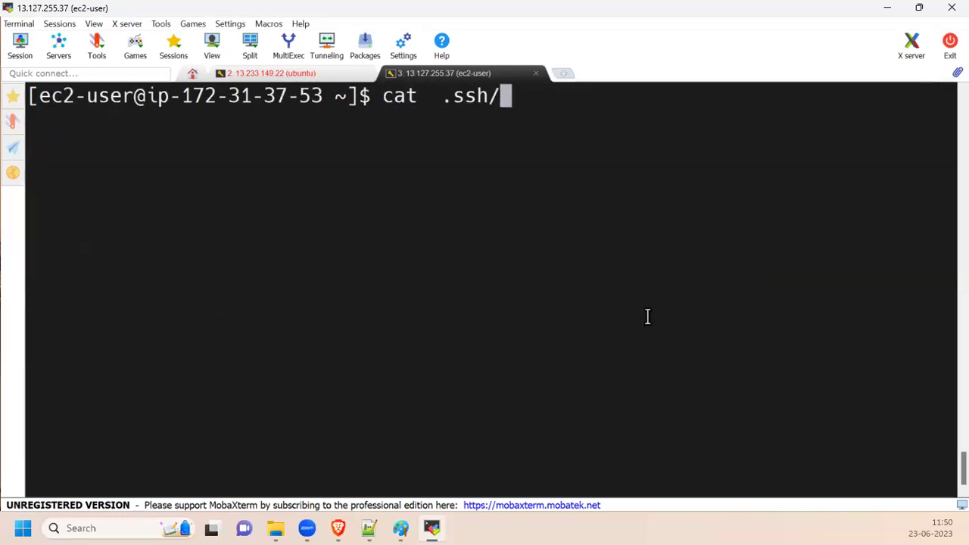
pyautogui.write('a')
pyautogui.press('Tab')
pyautogui.press('Return')
pyautogui.press('Return')
pyautogui.press('Return')
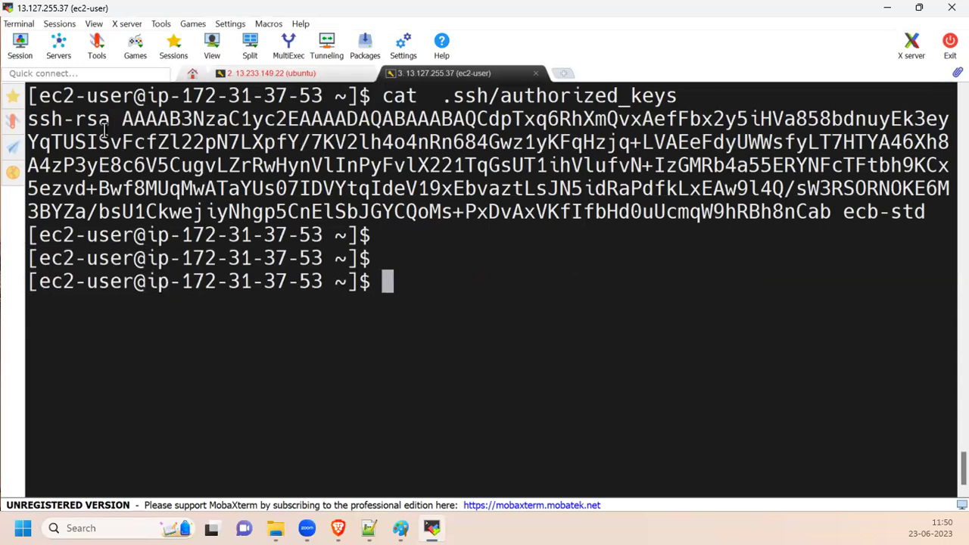
pyautogui.moveTo(29, 120); pyautogui.dragTo(831, 215)
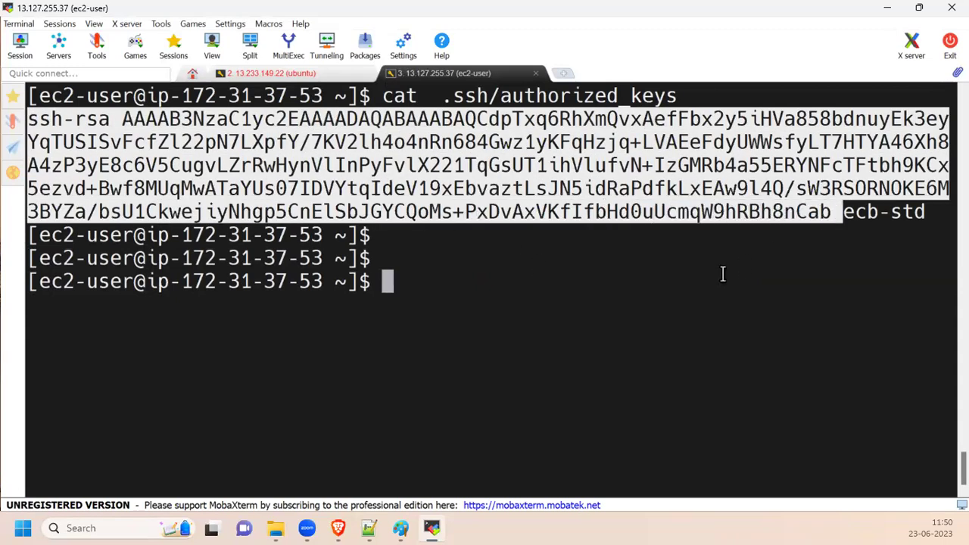
# Step: Switch to File Explorer, open ecb-std.pem from the 22-06-2023 folder, and maximize its Notepad window
pyautogui.click(372, 524)
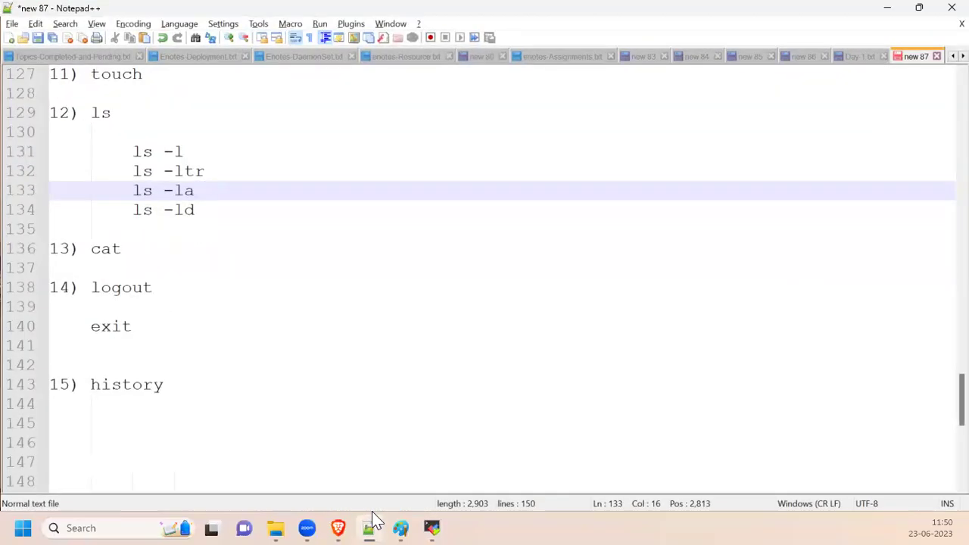
pyautogui.click(371, 524)
pyautogui.moveTo(276, 524)
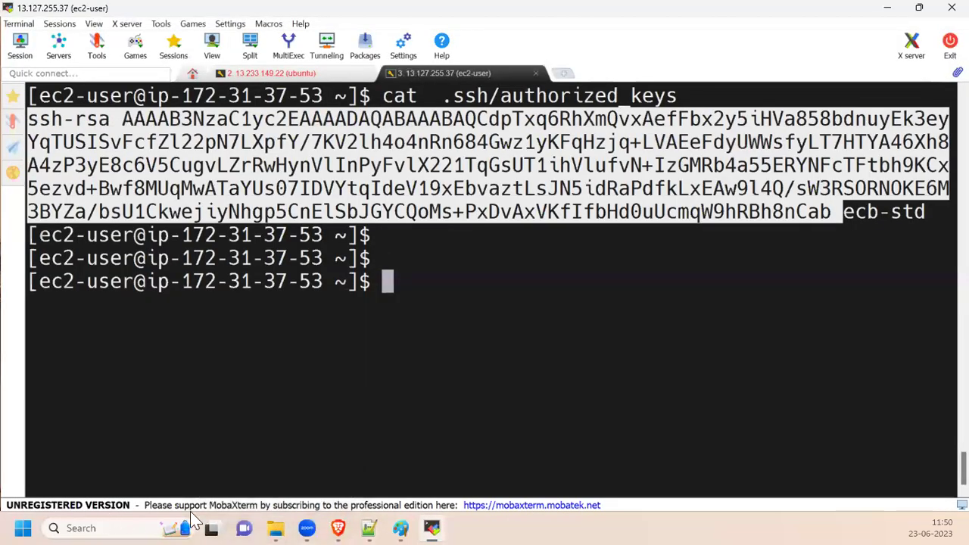
pyautogui.click(276, 528)
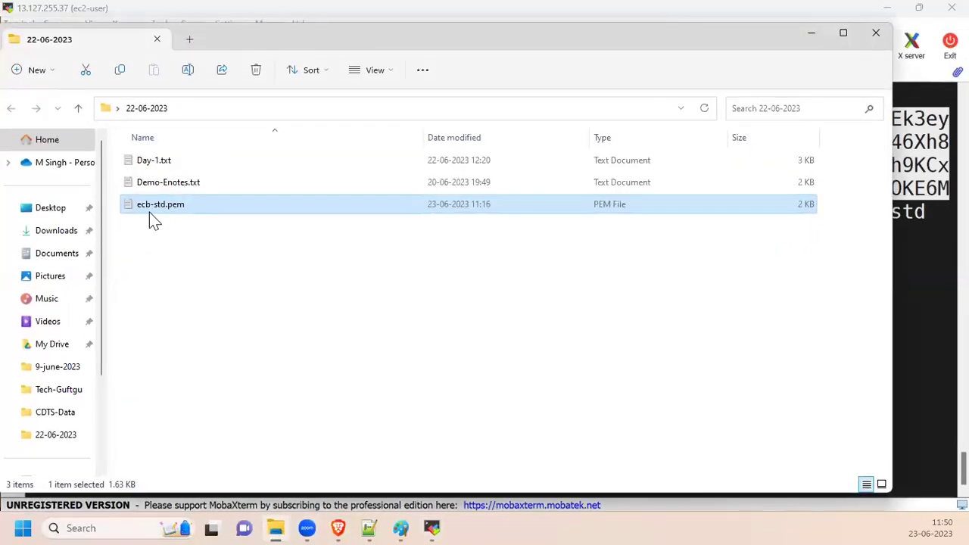
pyautogui.doubleClick(149, 212)
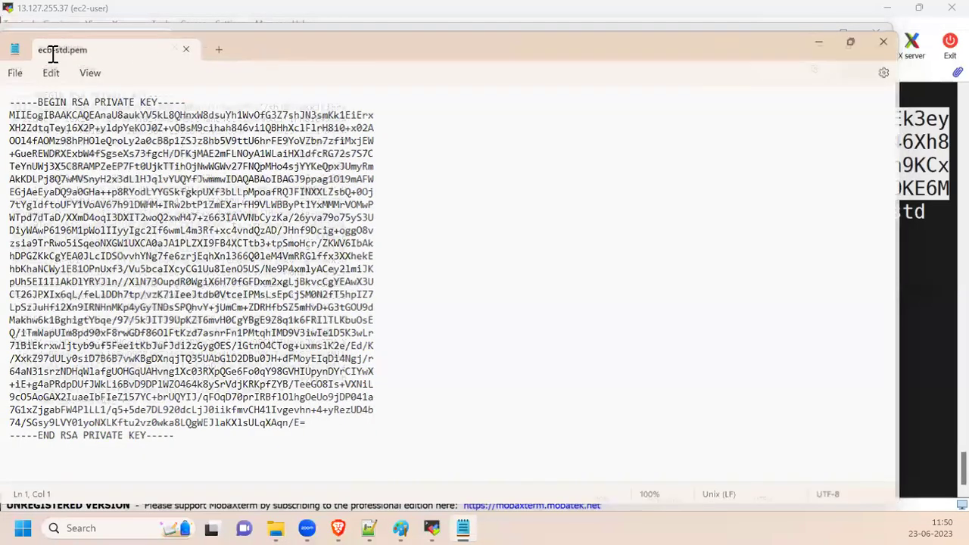
pyautogui.doubleClick(26, 56)
# Step: Highlight the entire RSA private key block in ecb-std.pem, and close the file
pyautogui.moveTo(22, 63)
pyautogui.mouseDown()
pyautogui.moveTo(227, 300)
pyautogui.moveTo(229, 402)
pyautogui.moveTo(212, 400)
pyautogui.moveTo(75, 288)
pyautogui.moveTo(9, 63)
pyautogui.mouseUp()
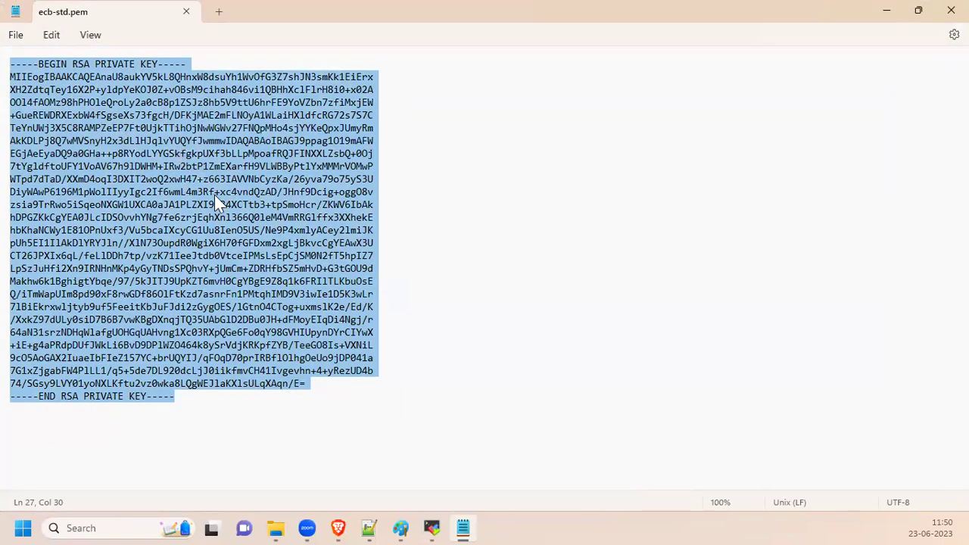
pyautogui.moveTo(187, 409); pyautogui.dragTo(9, 64)
pyautogui.moveTo(212, 420); pyautogui.dragTo(9, 64)
pyautogui.moveTo(223, 402); pyautogui.dragTo(9, 64)
pyautogui.click(257, 386)
pyautogui.moveTo(231, 412); pyautogui.dragTo(12, 12)
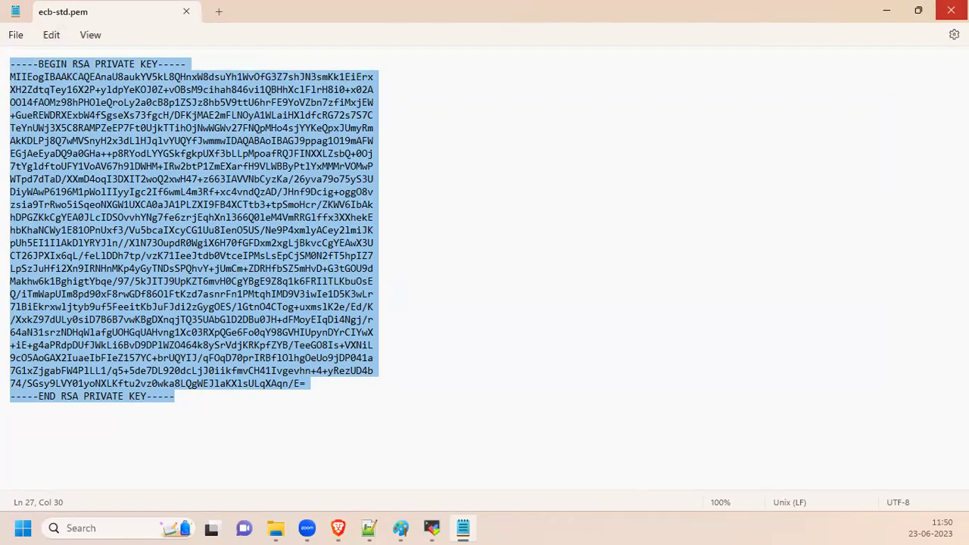
pyautogui.click(951, 10)
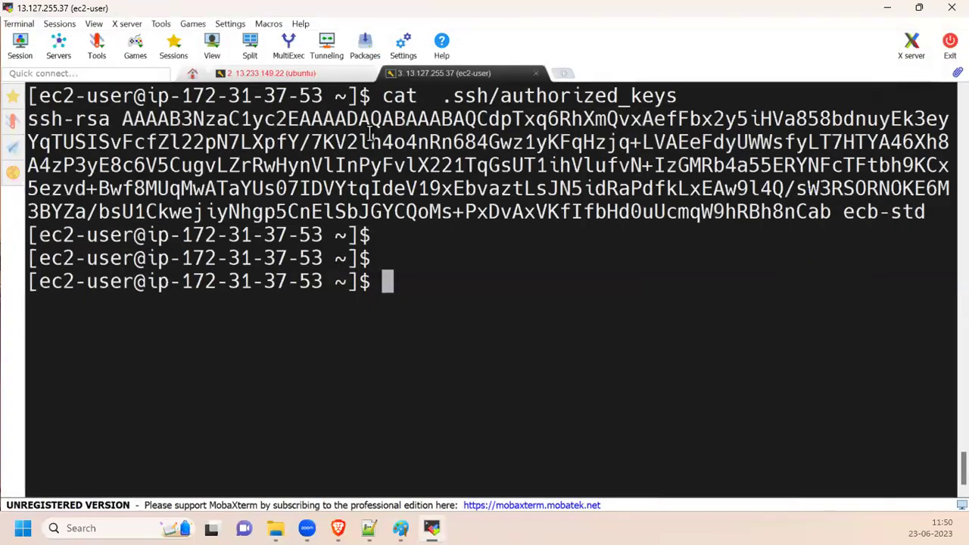
# Step: Clear the terminal, rerun cat on .ssh/authorized_keys, and highlight the file path and the whole public key
pyautogui.hotkey('ctrl', 'l')
pyautogui.press('Up')
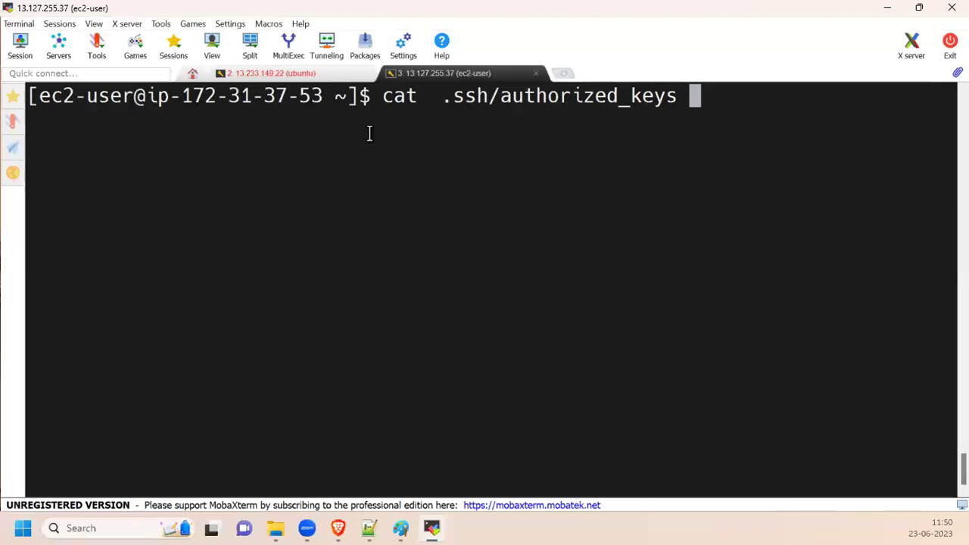
pyautogui.press('Return')
pyautogui.press('Return')
pyautogui.press('Return')
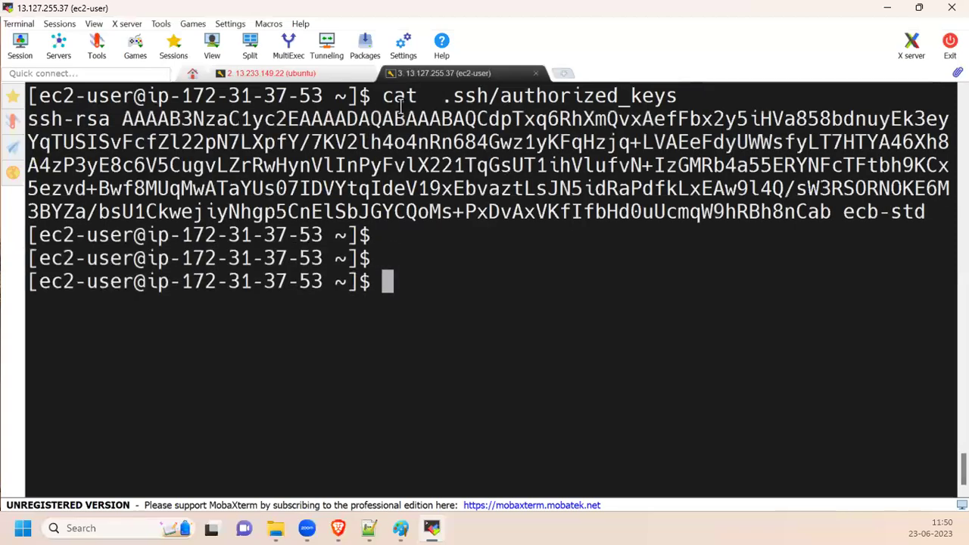
pyautogui.moveTo(443, 97); pyautogui.dragTo(671, 97)
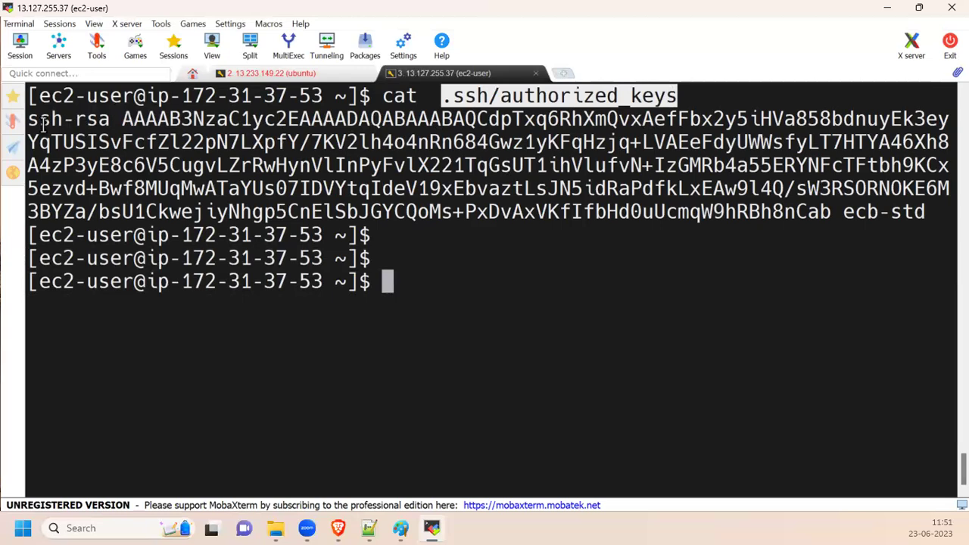
pyautogui.moveTo(30, 121); pyautogui.dragTo(927, 211)
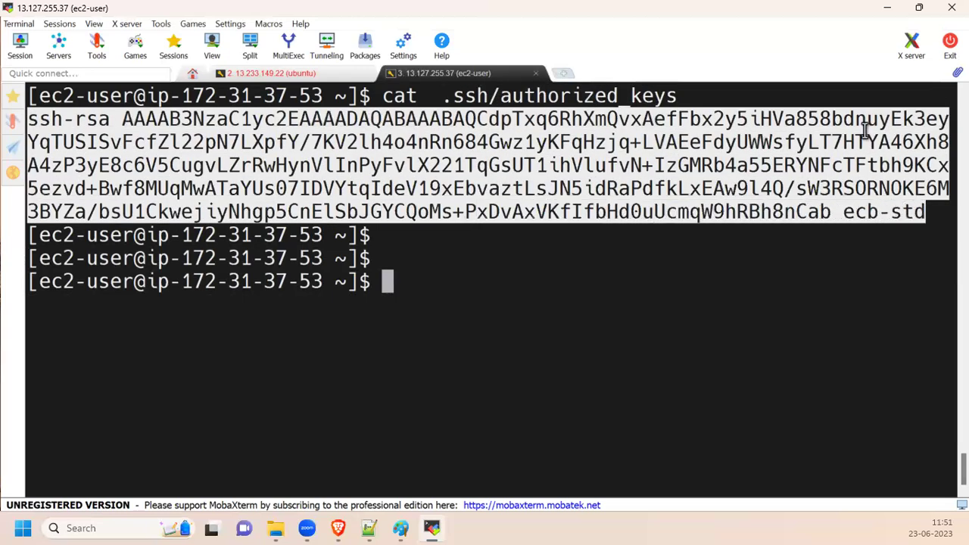
# Step: Clear the terminal and list all home directory contents, including hidden files, with ls -la
pyautogui.click(367, 524)
pyautogui.click(368, 524)
pyautogui.hotkey('ctrl', 'l')
pyautogui.write('ls -la')
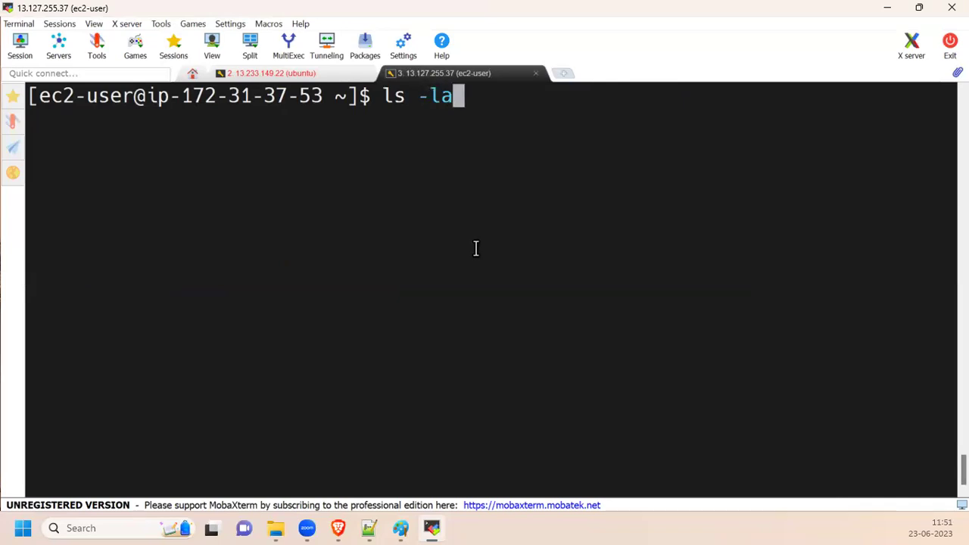
pyautogui.press('Return')
pyautogui.press('Return')
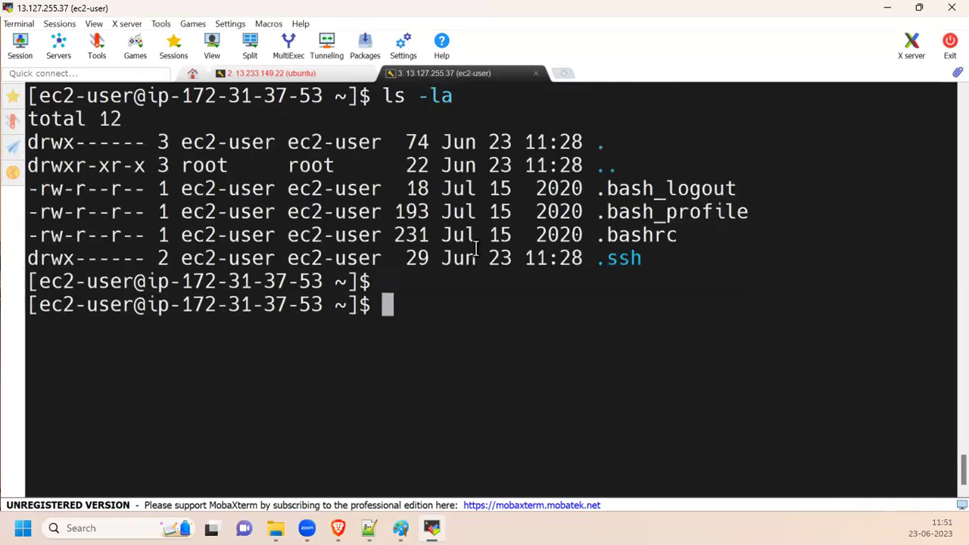
# Step: Display the contents of .ssh/authorized_keys with cat below the directory listing
pyautogui.write('cat ')
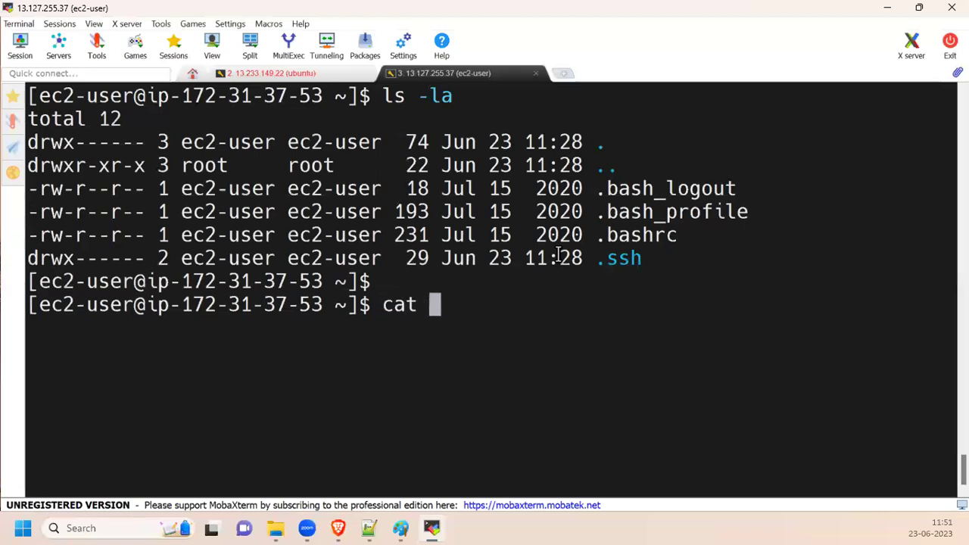
pyautogui.write('.s')
pyautogui.press('Tab')
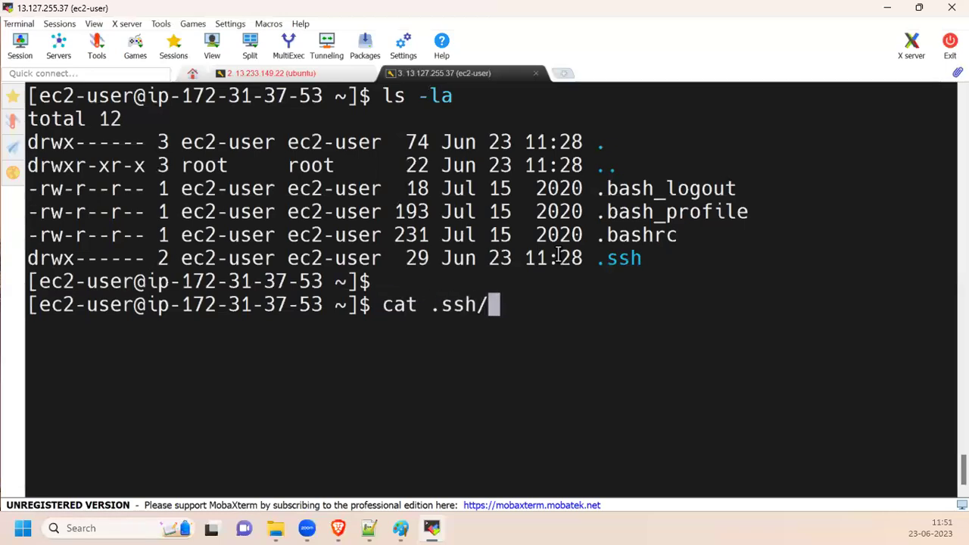
pyautogui.write('a')
pyautogui.press('Tab')
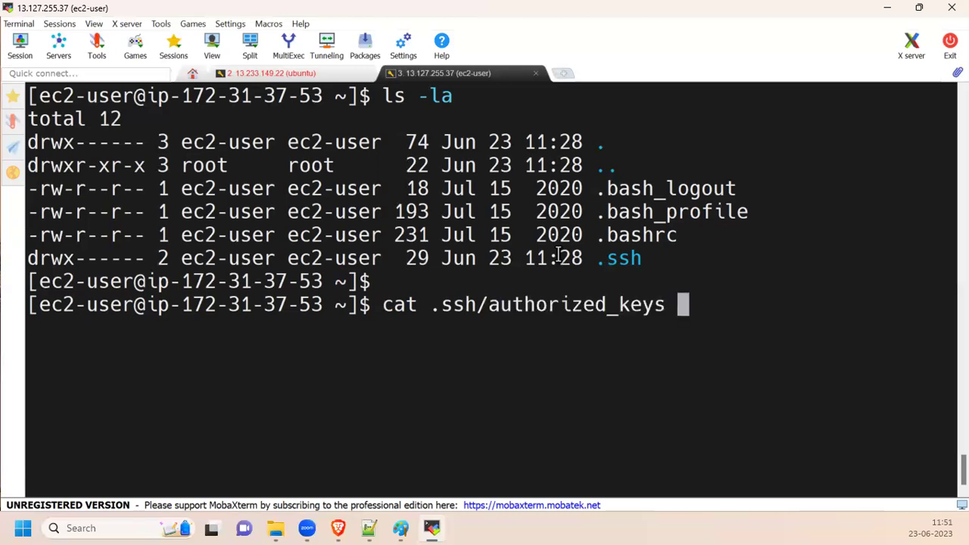
pyautogui.press('Return')
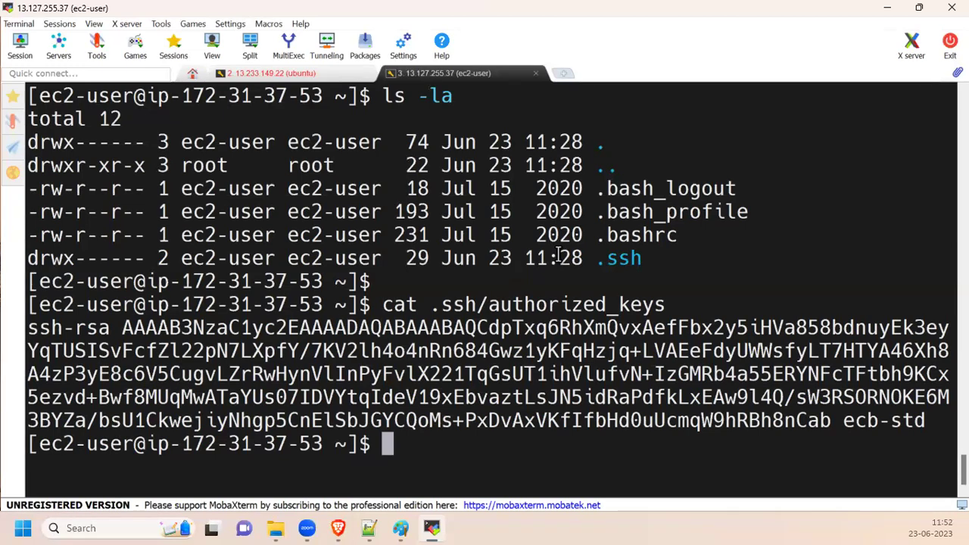
# Step: Clear the terminal and open a root shell with sudo -i
pyautogui.hotkey('ctrl', 'l')
pyautogui.press('Up')
pyautogui.press('Up')
pyautogui.press('Up')
pyautogui.press('Up')
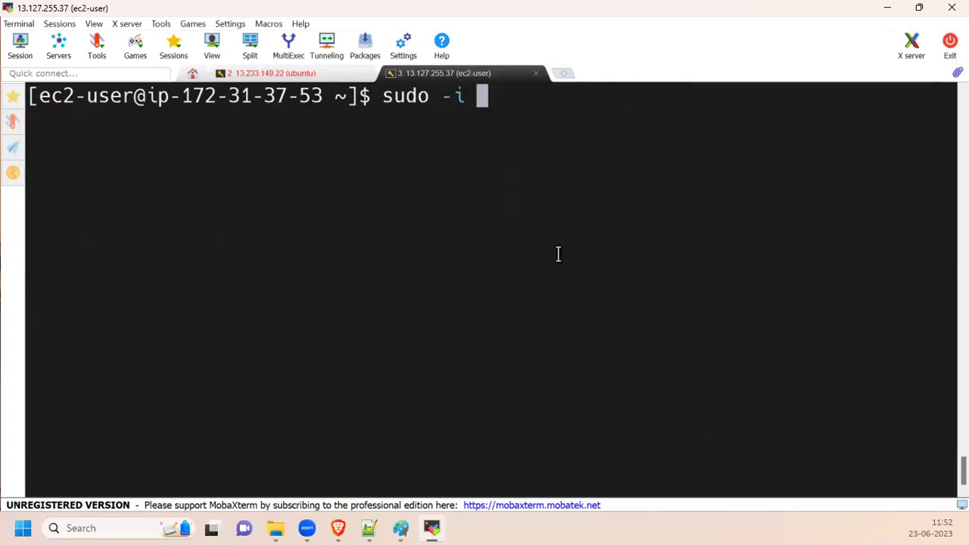
pyautogui.press('Return')
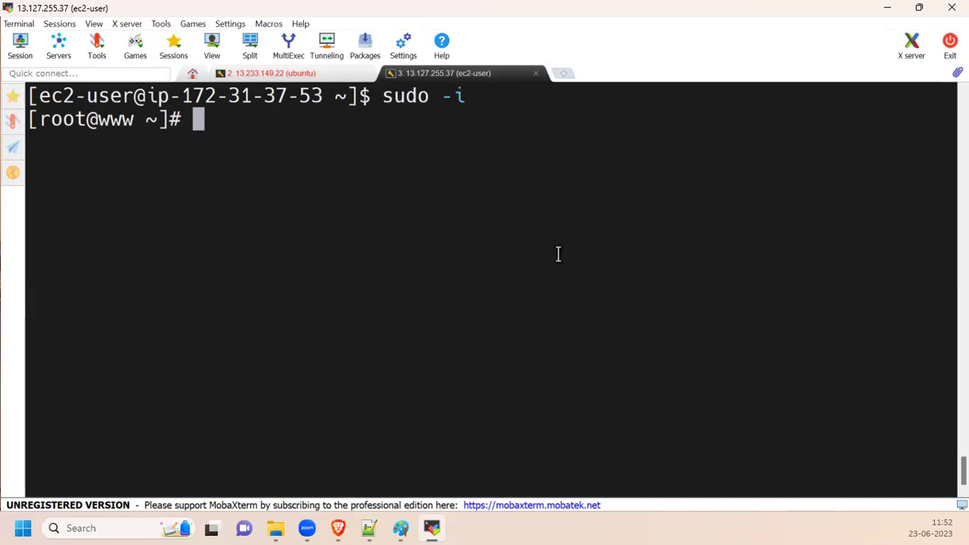
# Step: Highlight the sudo -i command in the terminal, and in the Notepad++ notes highlight items 10 (mkdir) through exit under item 14
pyautogui.moveTo(372, 97); pyautogui.dragTo(454, 97)
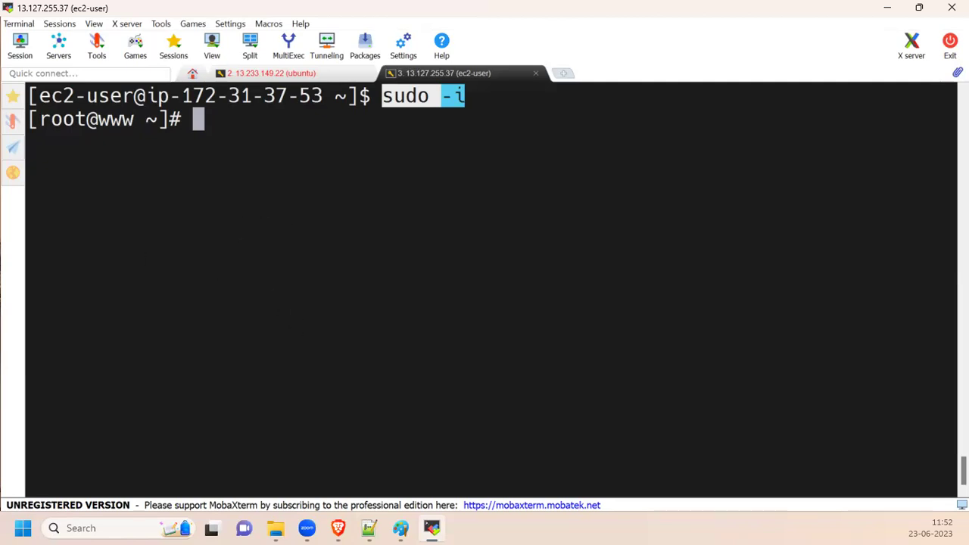
pyautogui.click(372, 521)
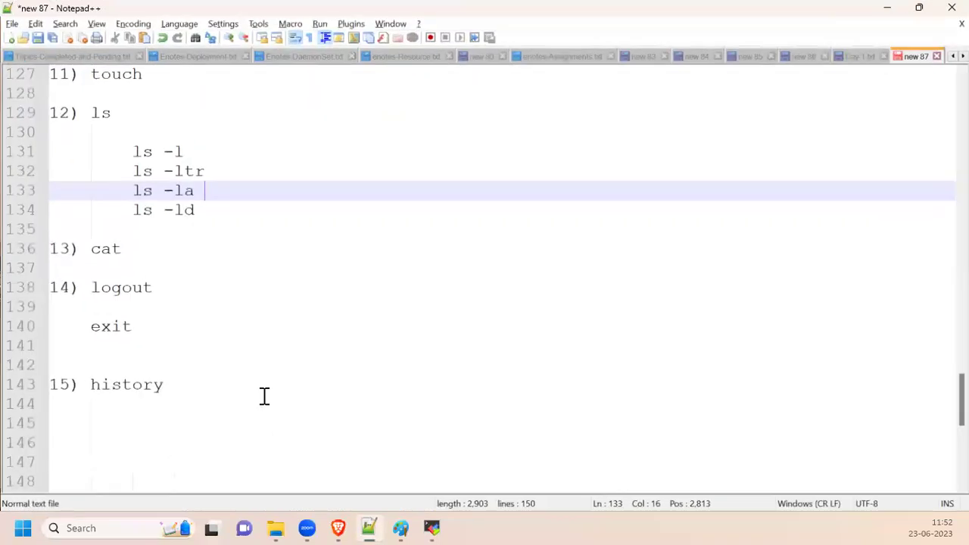
pyautogui.scroll(2, 253, 379)
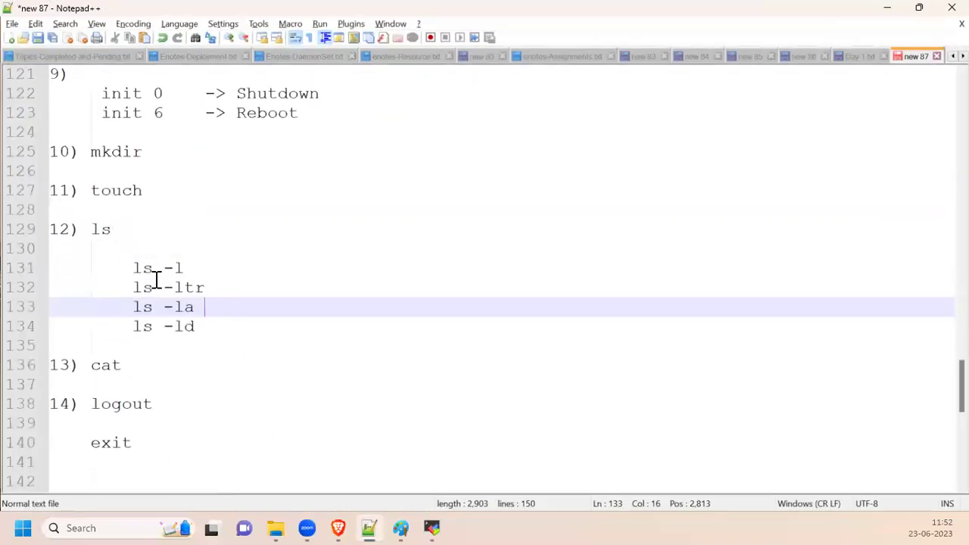
pyautogui.moveTo(51, 154); pyautogui.dragTo(144, 443)
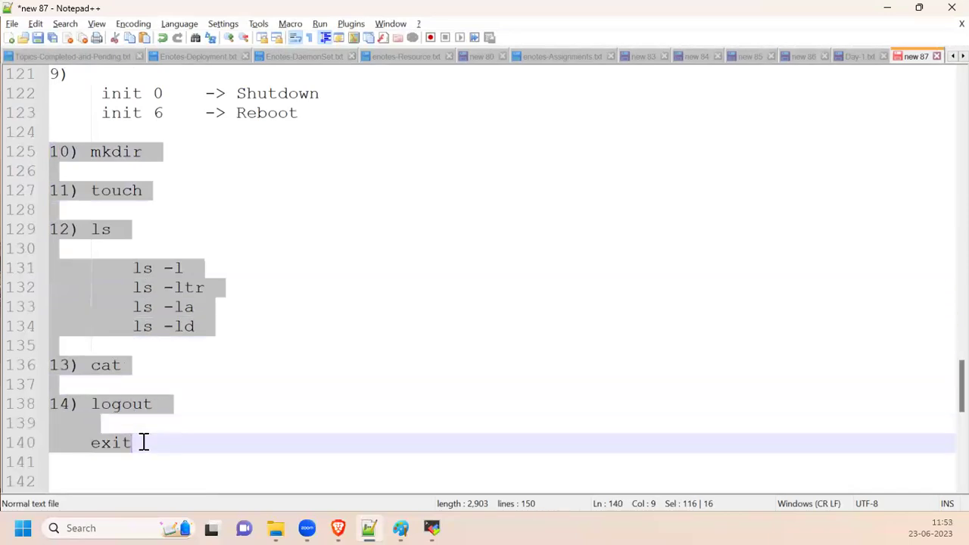
pyautogui.scroll(-2, 142, 442)
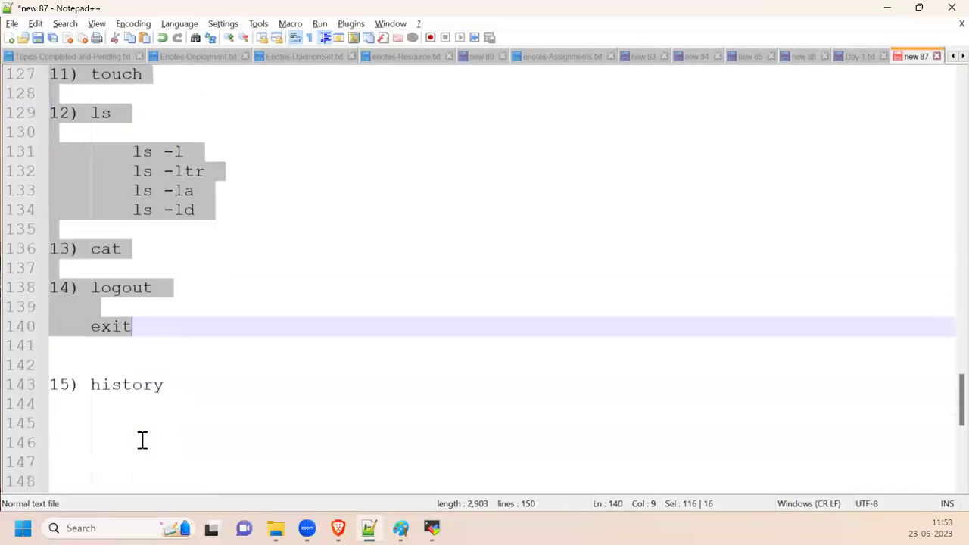
# Step: Highlight the notes from item 10, mkdir, through item 15, history, to review the covered commands
pyautogui.click(138, 370)
pyautogui.scroll(2, 133, 348)
pyautogui.moveTo(53, 151); pyautogui.dragTo(170, 348)
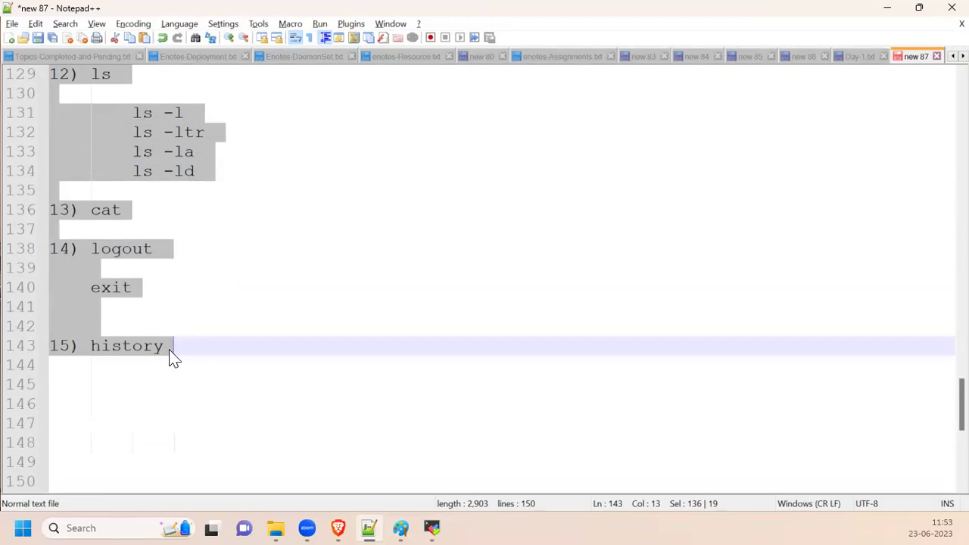
pyautogui.scroll(3, 169, 349)
pyautogui.scroll(-1, 170, 353)
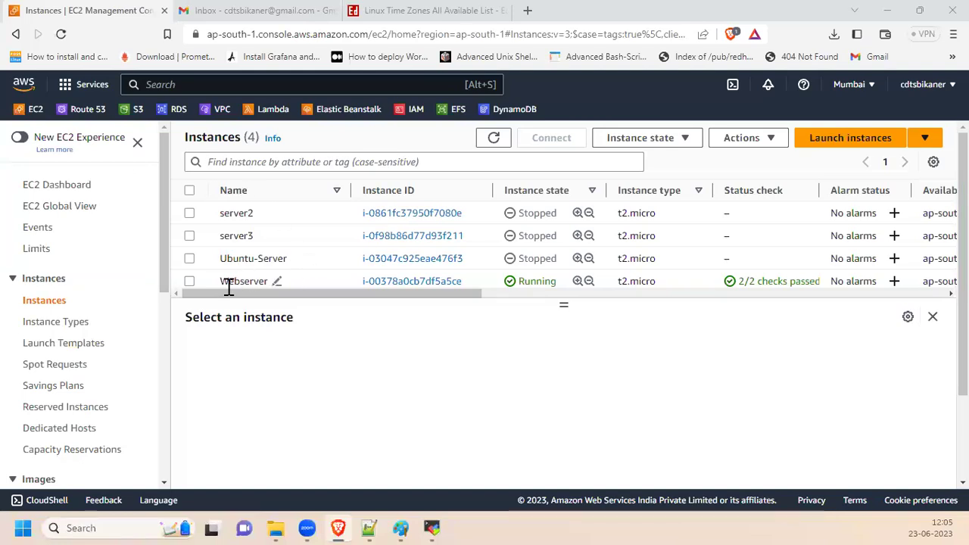
# Step: Select the Webserver instance in the EC2 console in the browser and show its instance state options
pyautogui.scroll(-2, 223, 265)
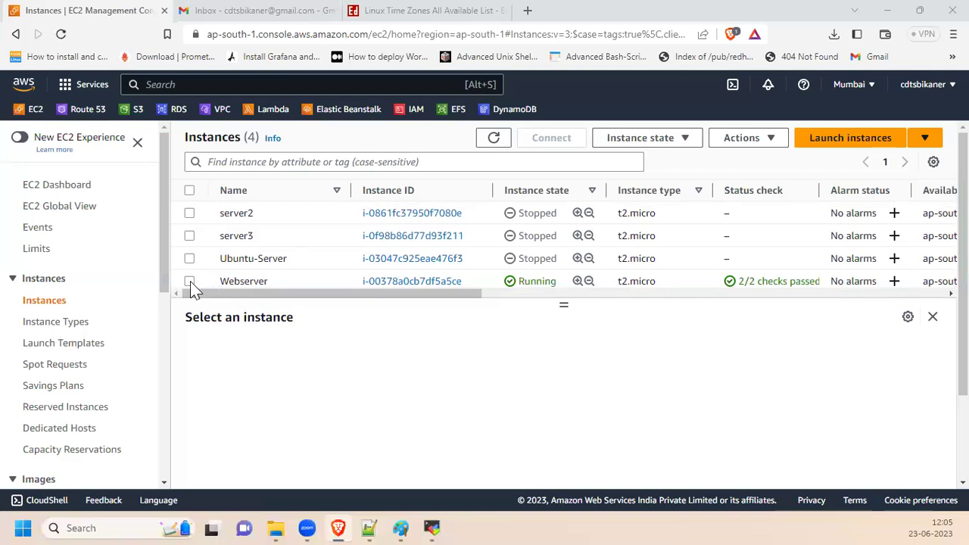
pyautogui.click(189, 281)
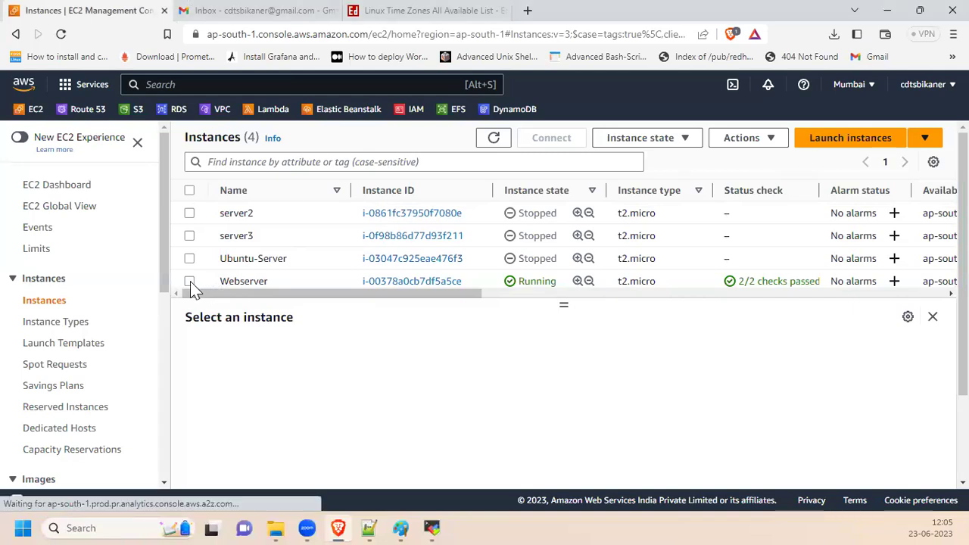
pyautogui.click(653, 147)
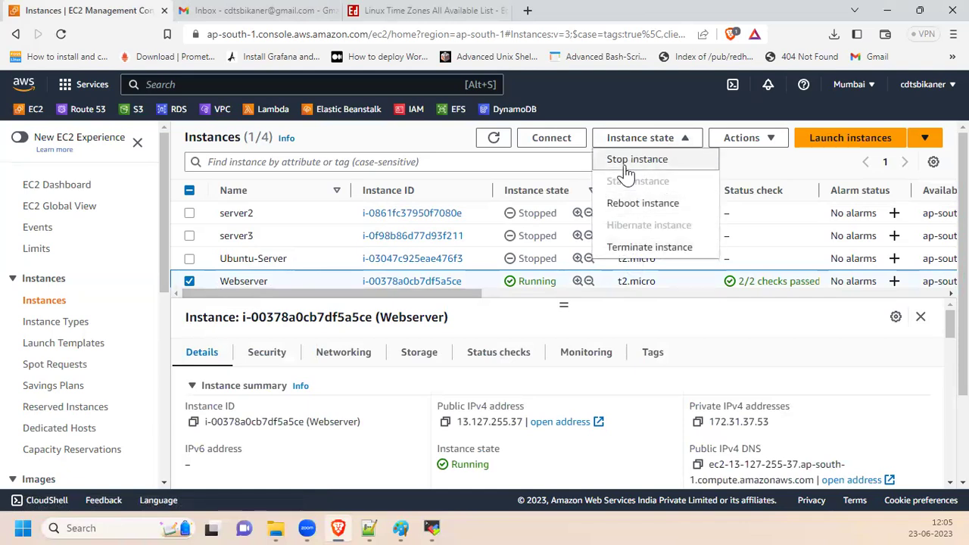
pyautogui.click(421, 144)
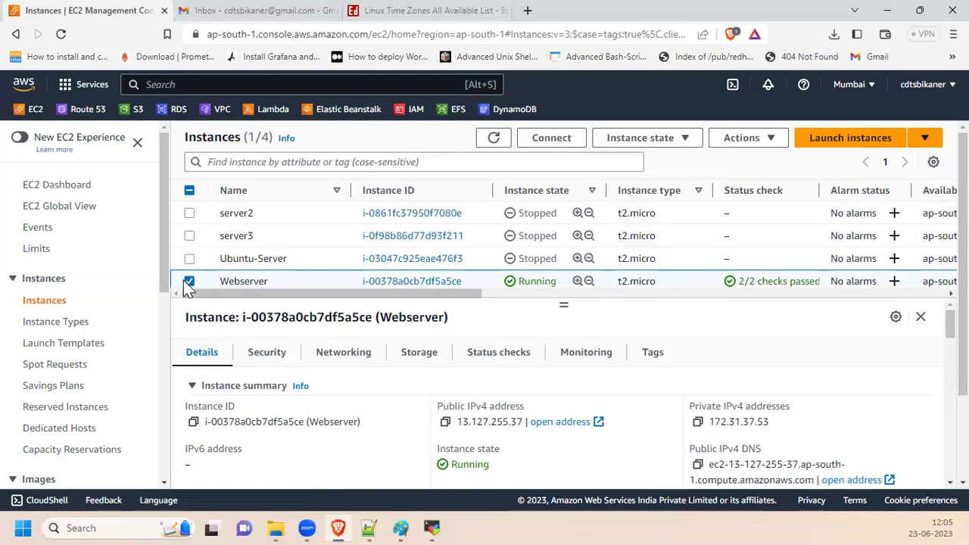
pyautogui.click(630, 139)
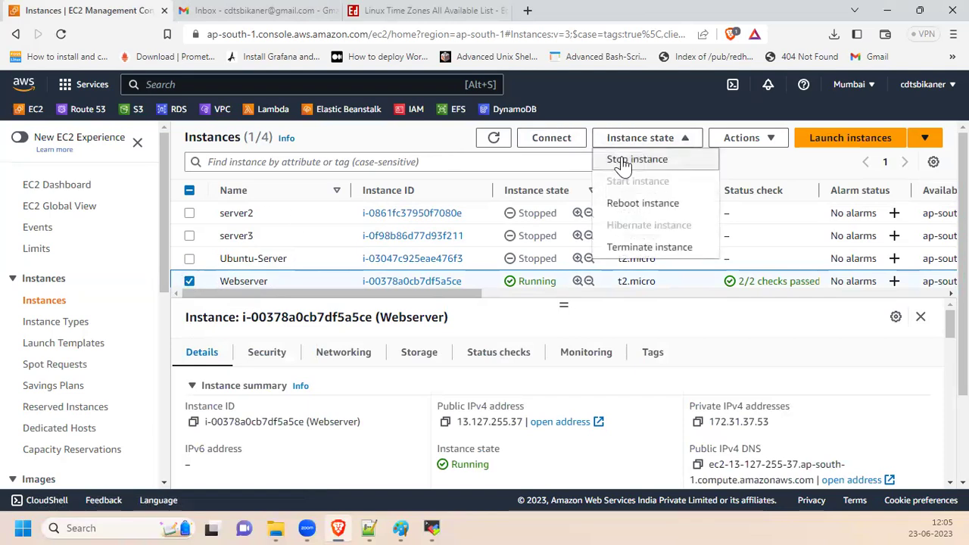
pyautogui.click(416, 432)
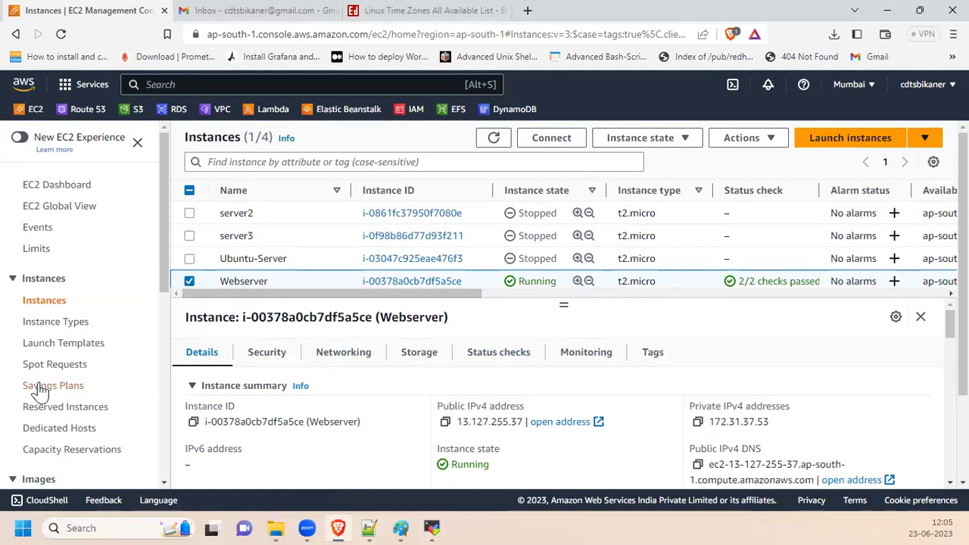
pyautogui.scroll(-6, 40, 390)
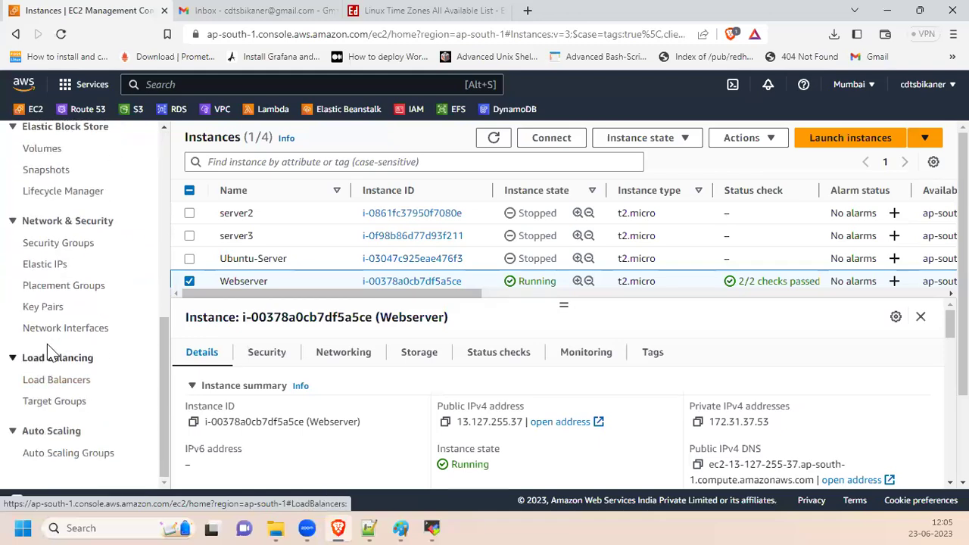
pyautogui.scroll(6, 56, 348)
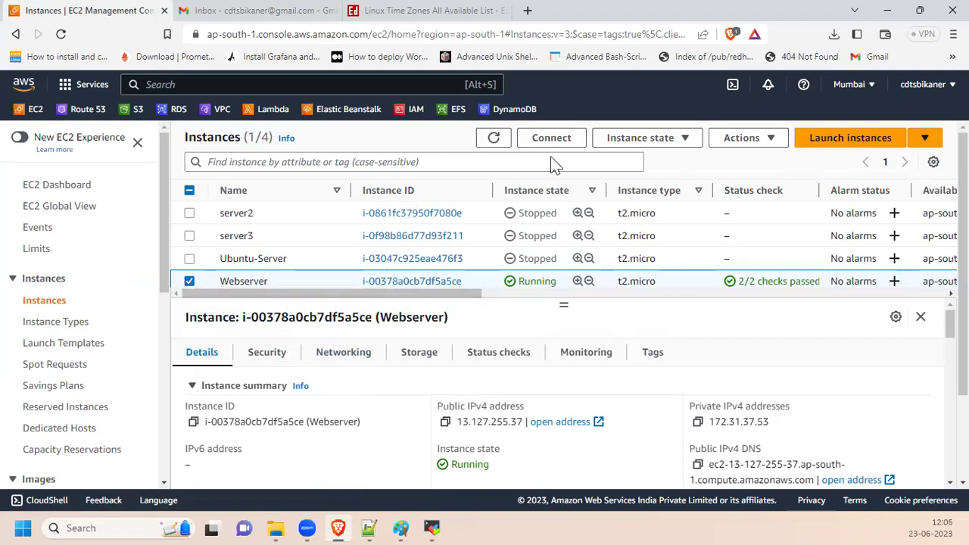
pyautogui.click(636, 141)
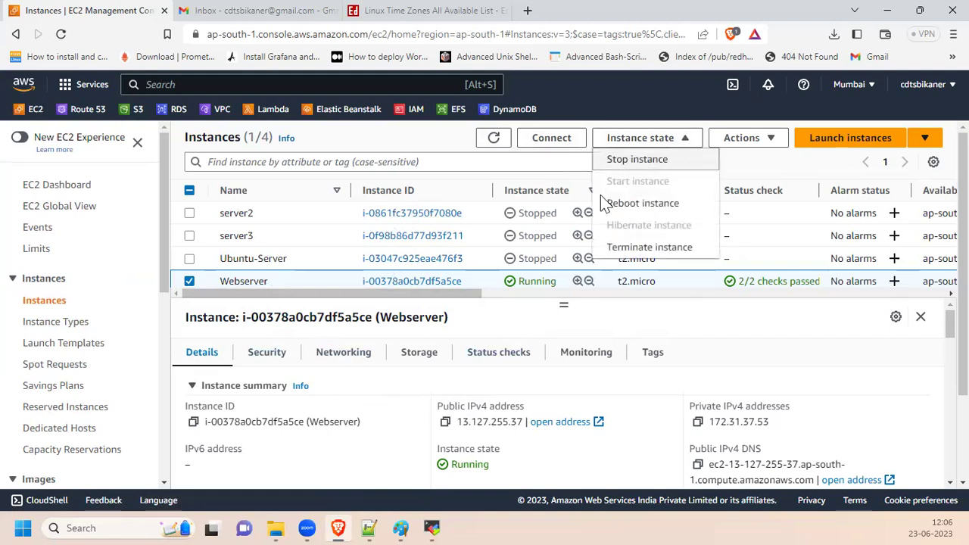
# Step: Switch to the MobaXterm root terminal, clear it, and write out init 0 as the shutdown command without running it, erasing it again
pyautogui.click(431, 528)
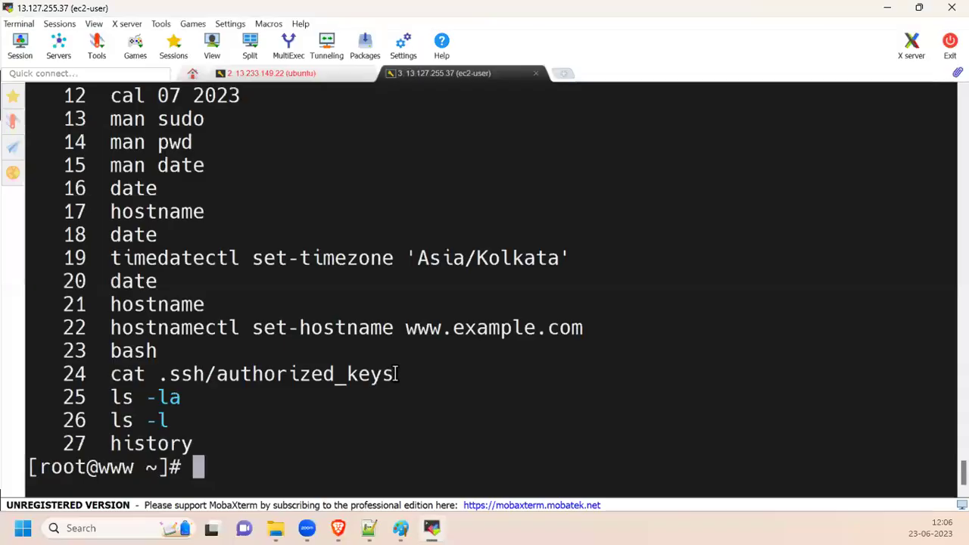
pyautogui.hotkey('ctrl', 'l')
pyautogui.write('init 0')
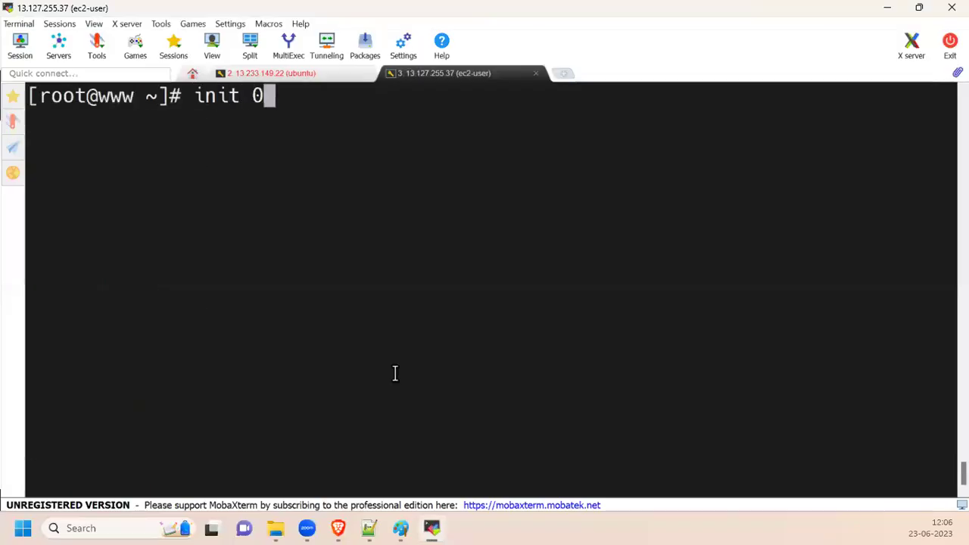
pyautogui.press('BackSpace')
pyautogui.press('BackSpace')
pyautogui.press('BackSpace')
pyautogui.press('BackSpace')
pyautogui.press('BackSpace')
pyautogui.press('BackSpace')
pyautogui.press('BackSpace')
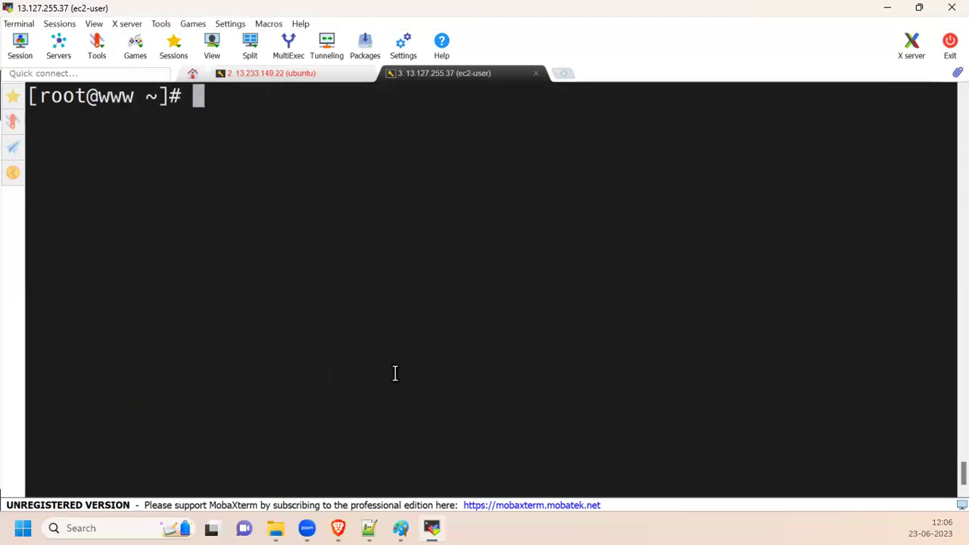
# Step: Return to the EC2 console in the browser and stop the Webserver instance, confirming the stop request
pyautogui.hotkey('alt', 'Tab')
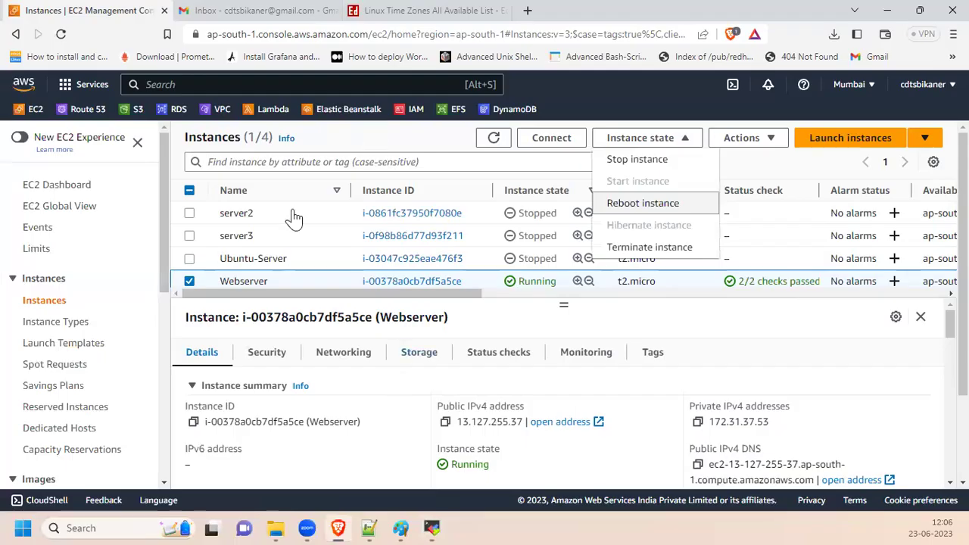
pyautogui.click(231, 274)
pyautogui.click(190, 282)
pyautogui.click(190, 282)
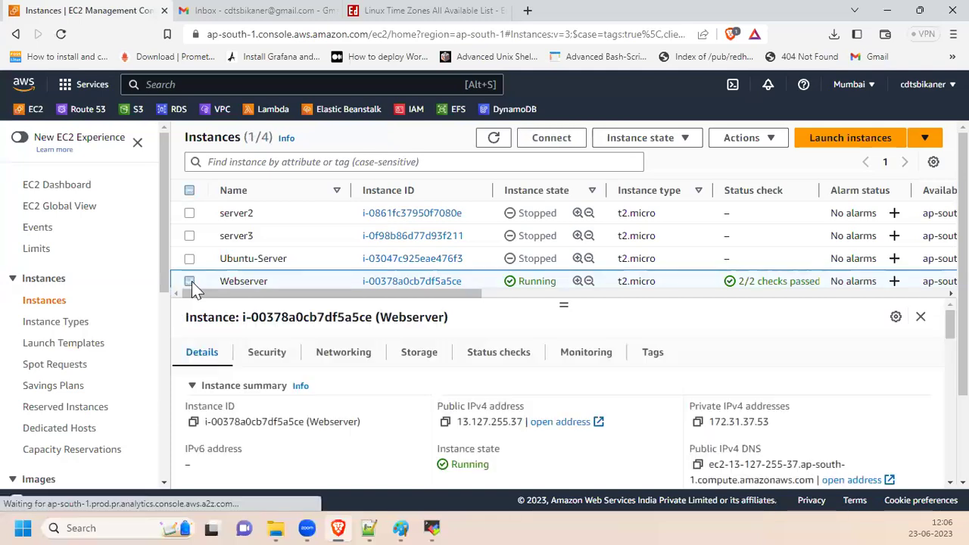
pyautogui.click(640, 140)
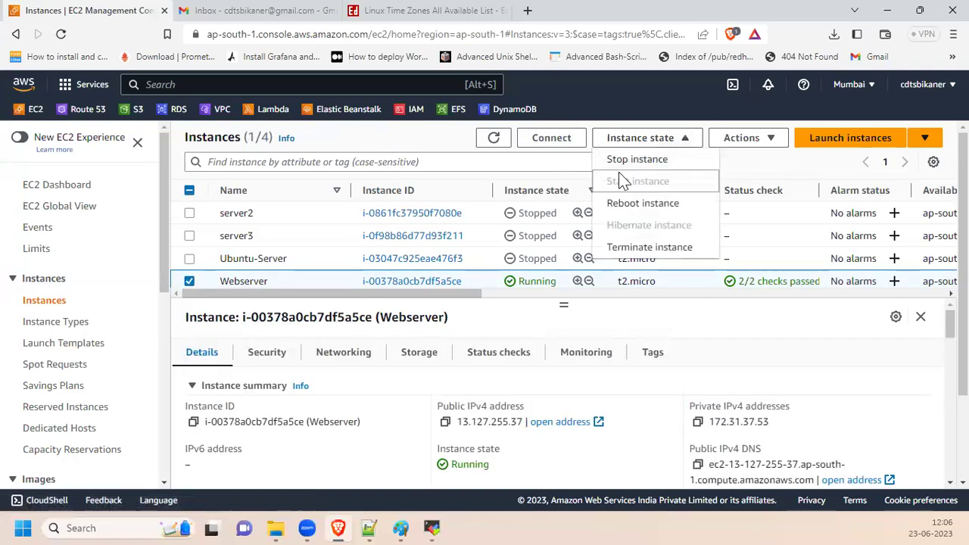
pyautogui.click(621, 161)
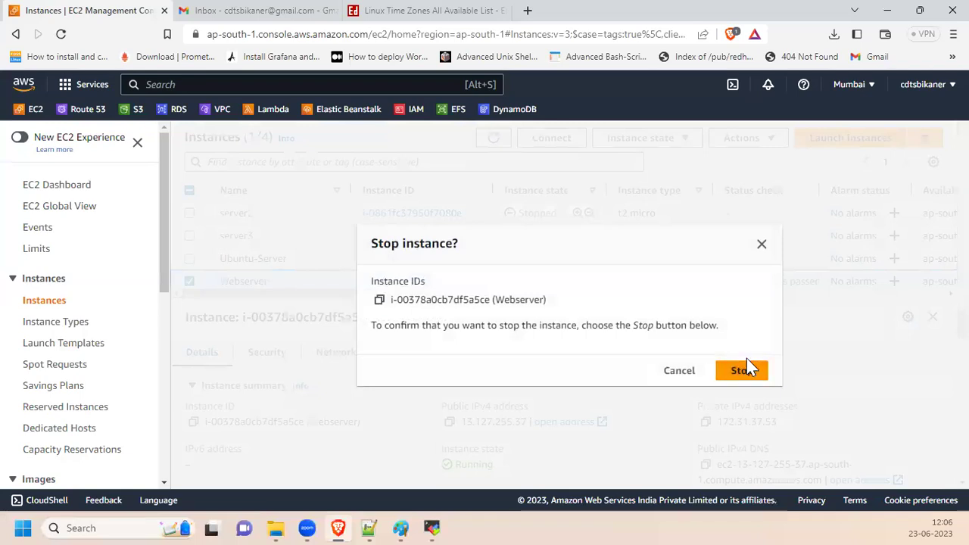
pyautogui.click(746, 365)
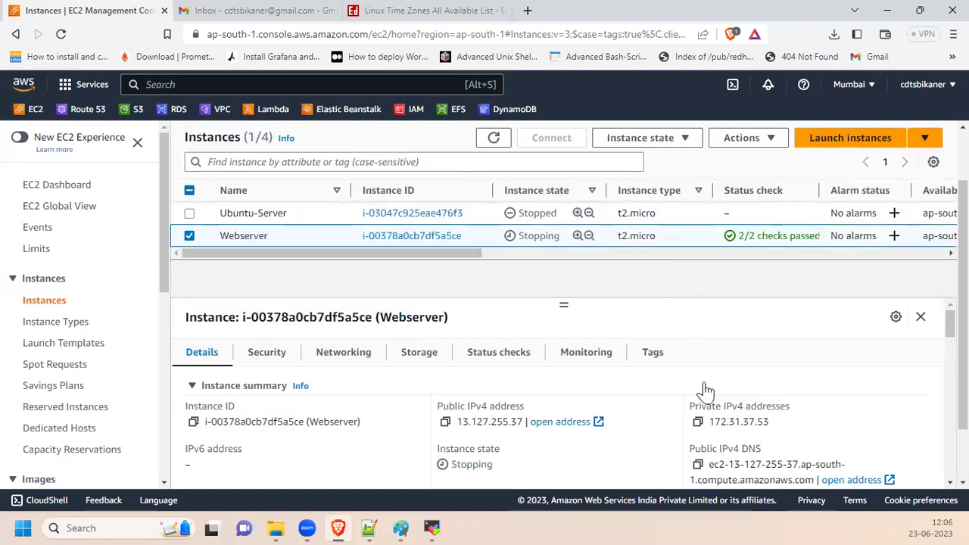
# Step: Refresh the EC2 instances list repeatedly to check the Webserver's instance state
pyautogui.click(509, 144)
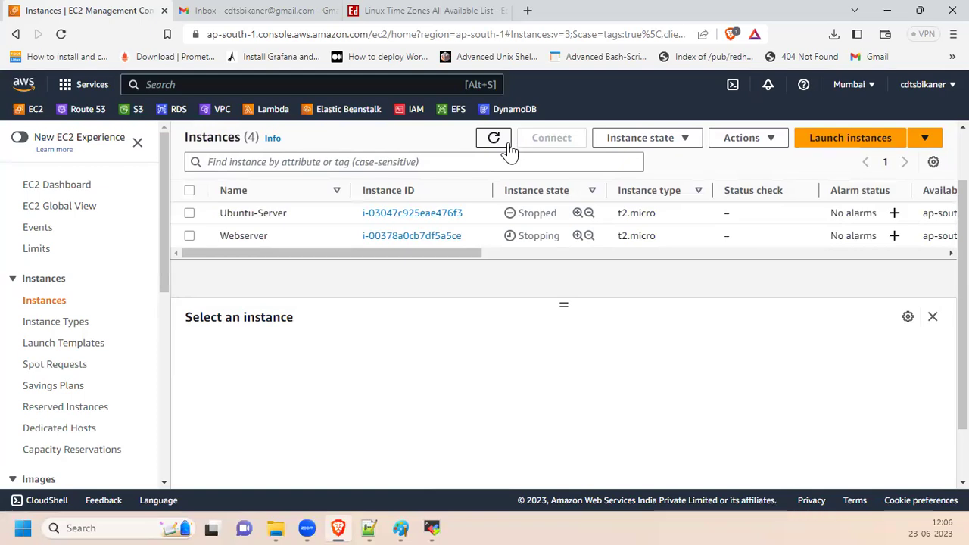
pyautogui.click(493, 139)
pyautogui.click(509, 146)
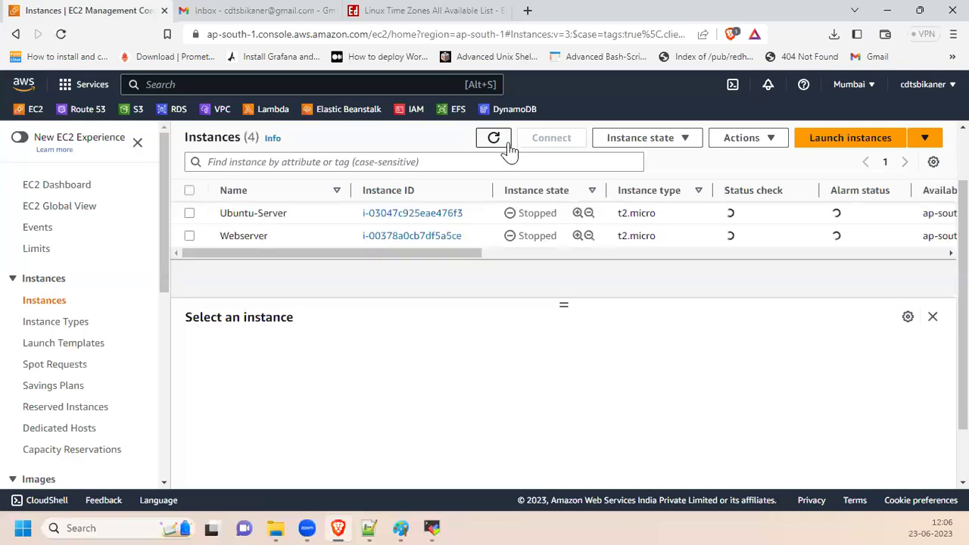